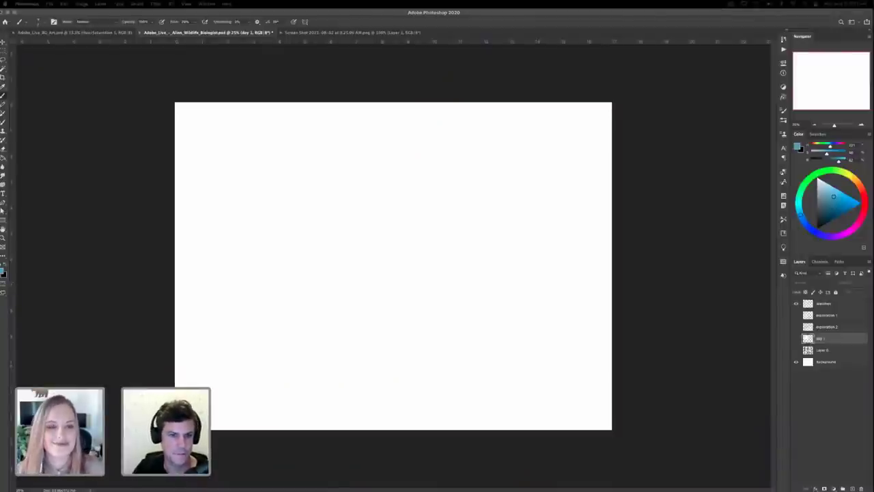
Step: Switch to Firefox with the artist's Instagram profile, enlarge its window and view the "Why We Feel This Way" cover art post
drag(0, 22, 366, 64)
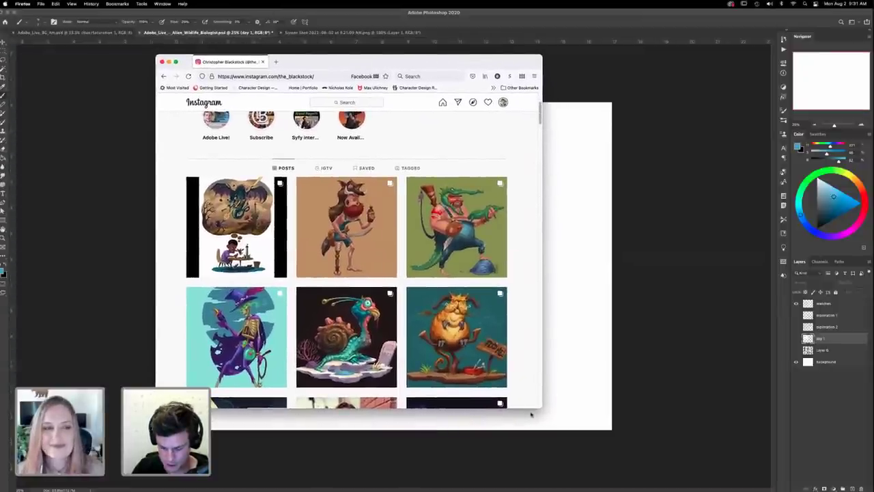
drag(540, 408, 701, 455)
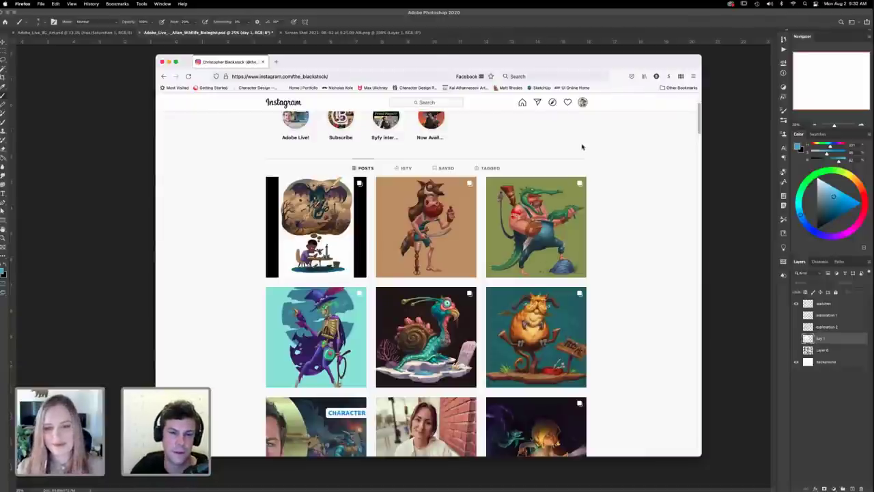
scroll(610, 149, down, 15)
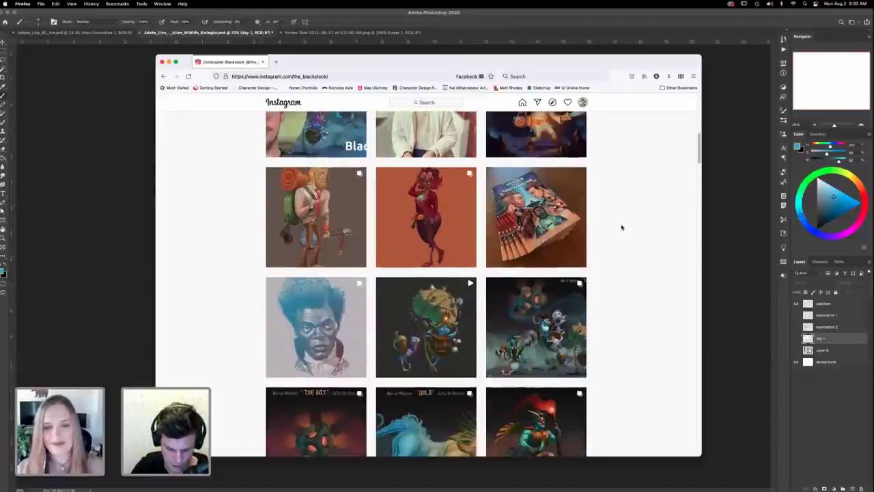
scroll(622, 227, down, 3)
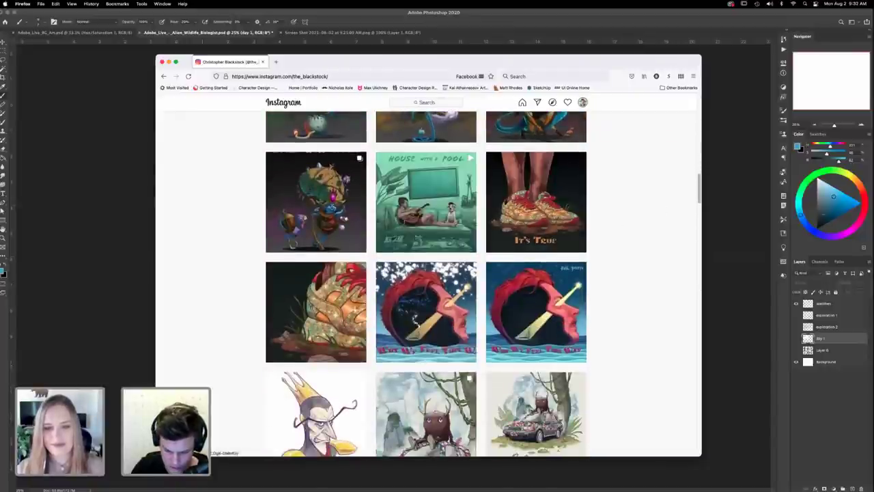
scroll(578, 231, down, 1)
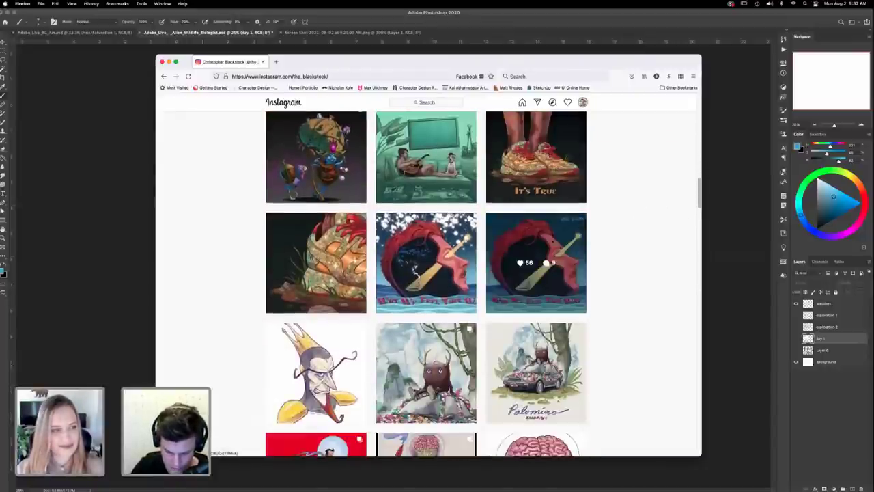
click(552, 239)
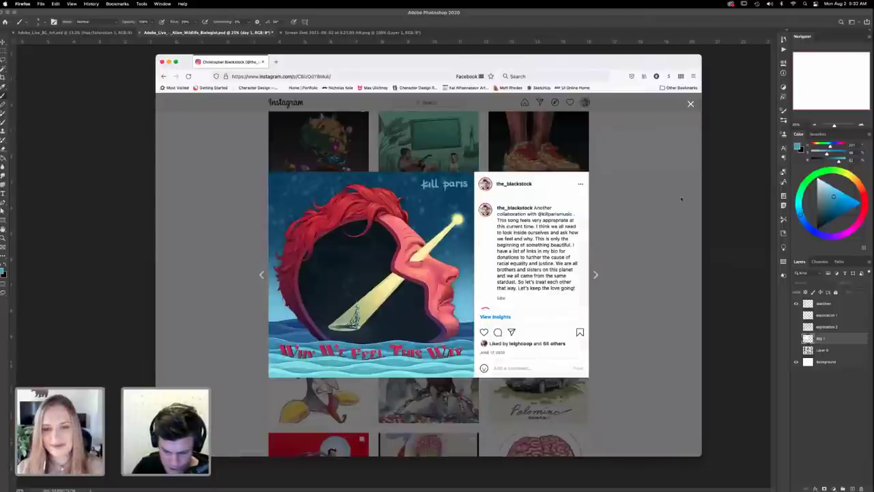
click(690, 105)
Step: View the Palomino cover art post with the browser window enlarged and the page zoomed to 170%
scroll(597, 191, down, 5)
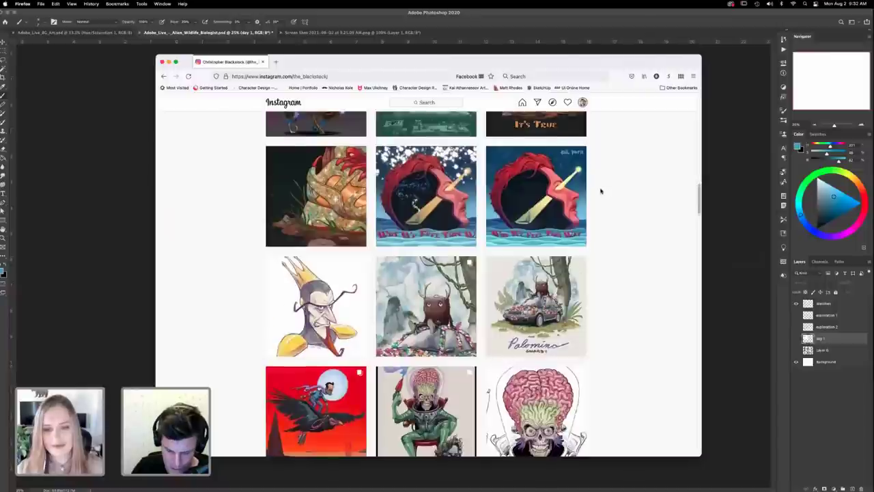
click(538, 205)
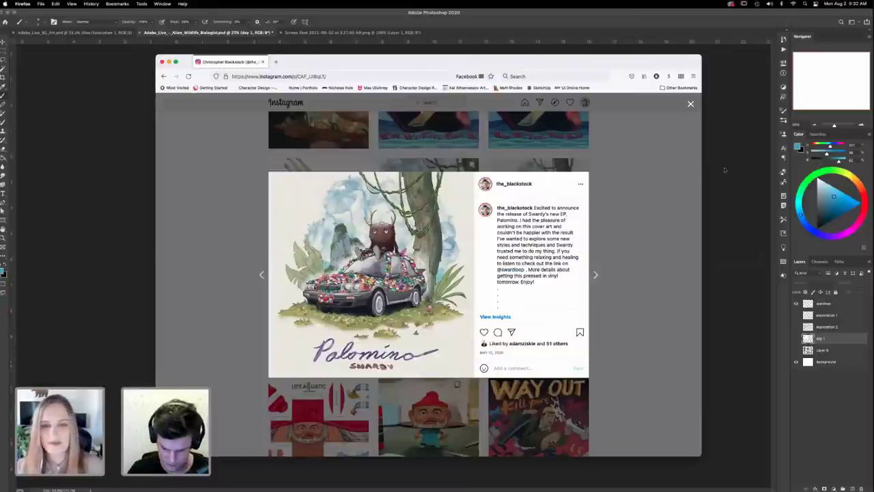
drag(702, 57, 827, 25)
drag(637, 35, 595, 38)
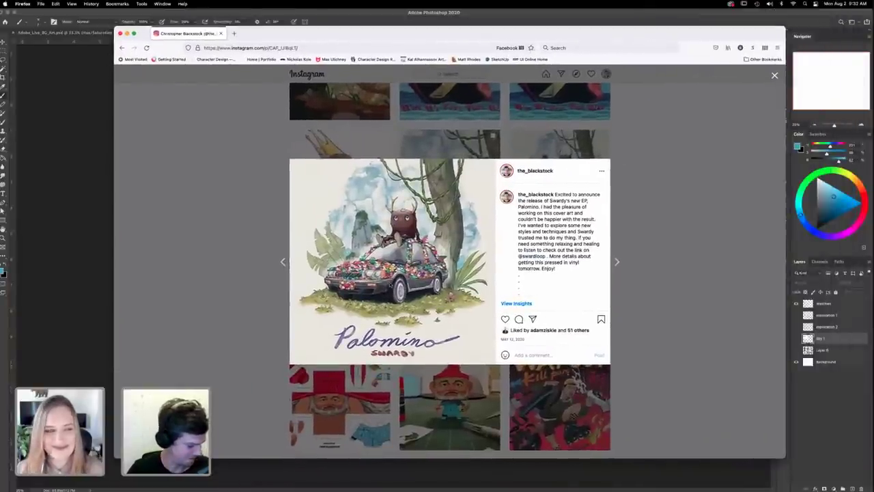
key(super+equal)
key(super+equal)
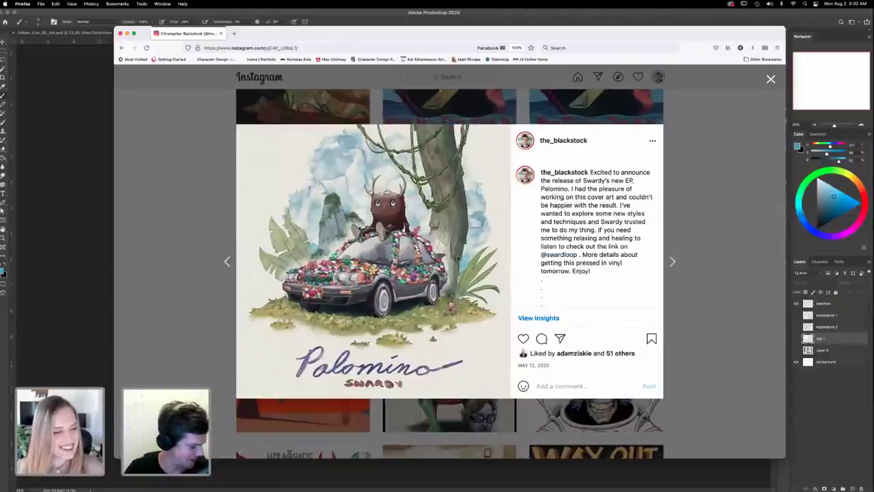
key(super+equal)
key(super+equal)
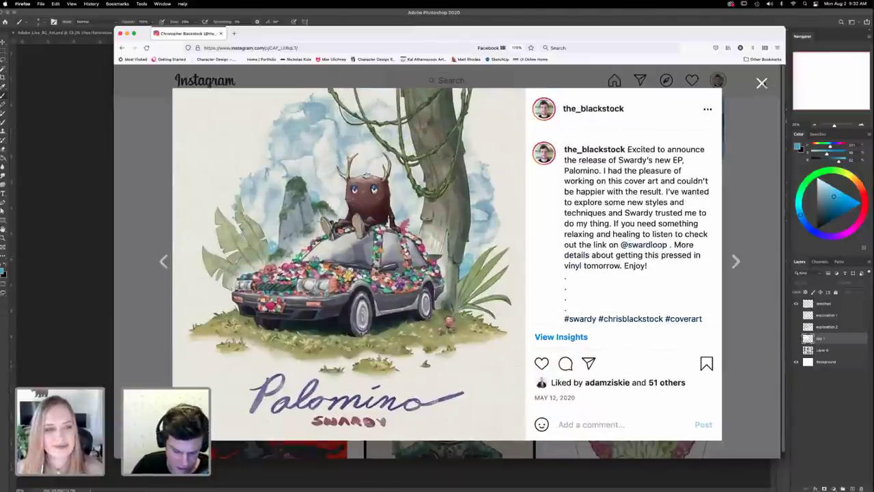
click(762, 83)
Step: View the post of the rider on a black vulture over a red desert
scroll(635, 205, down, 5)
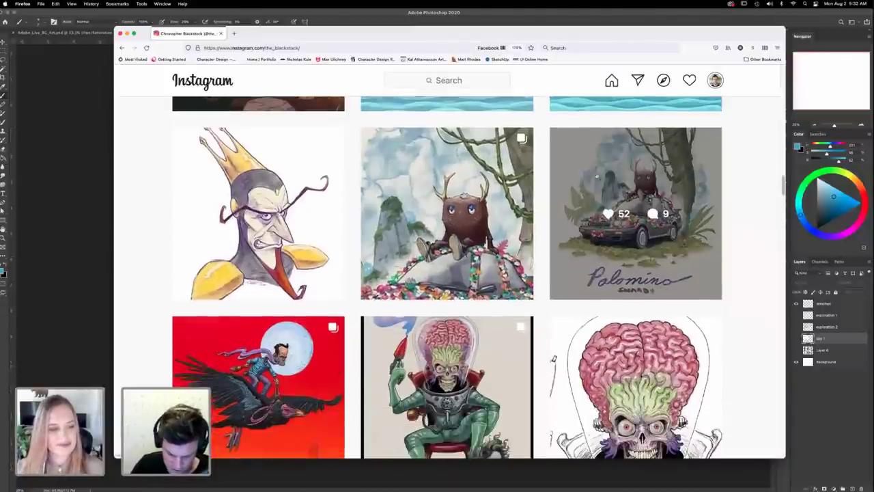
scroll(570, 191, up, 3)
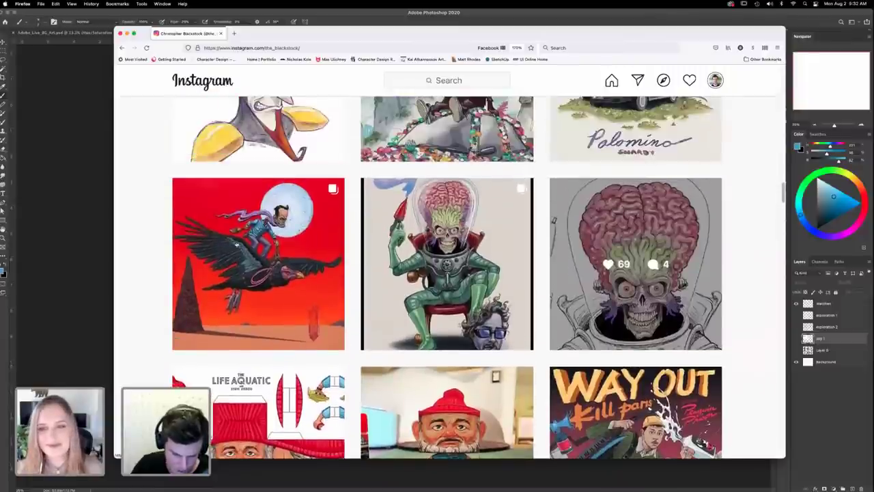
click(264, 240)
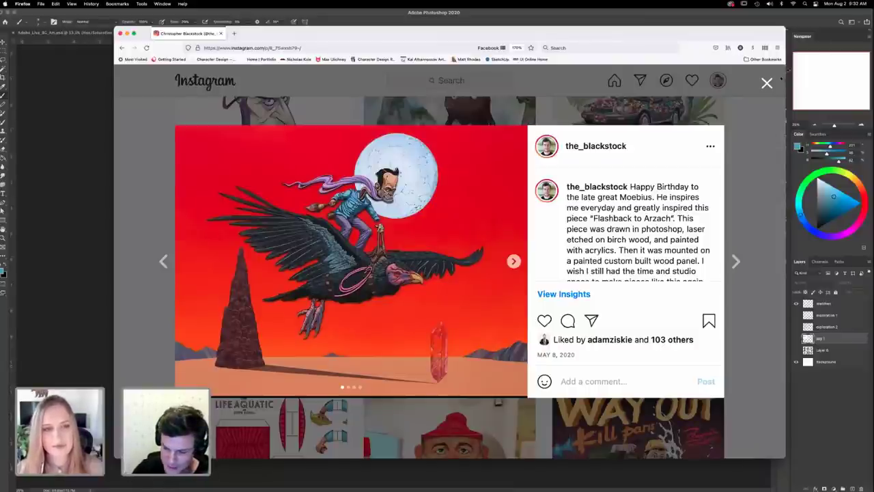
click(767, 83)
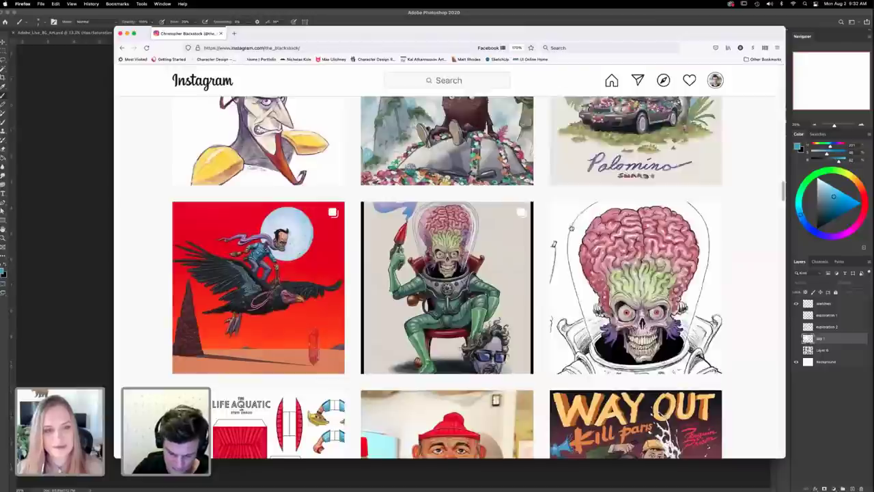
Step: Find and view the "Box of Mystery" full character lineup post in the profile feed
scroll(571, 230, down, 10)
scroll(571, 231, up, 4)
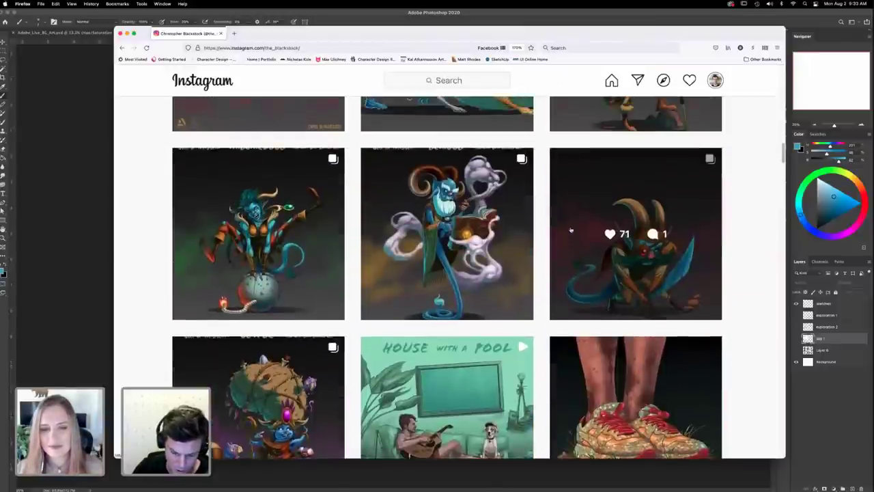
scroll(570, 232, up, 5)
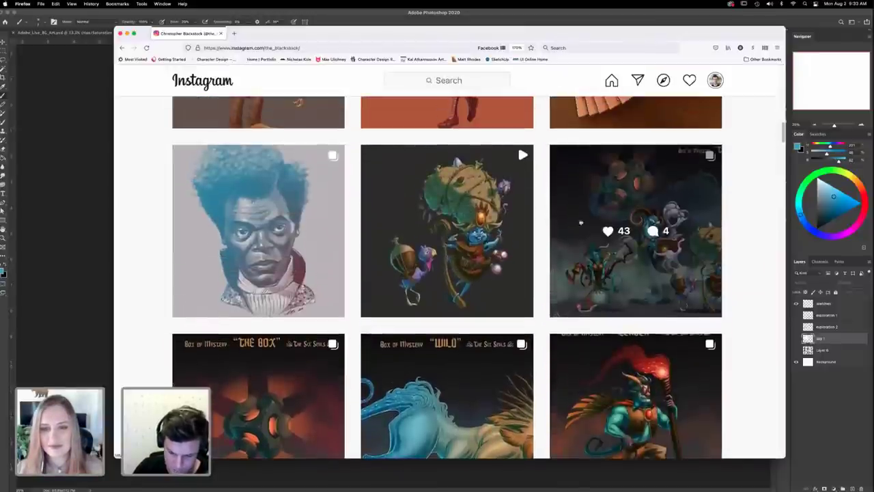
click(629, 202)
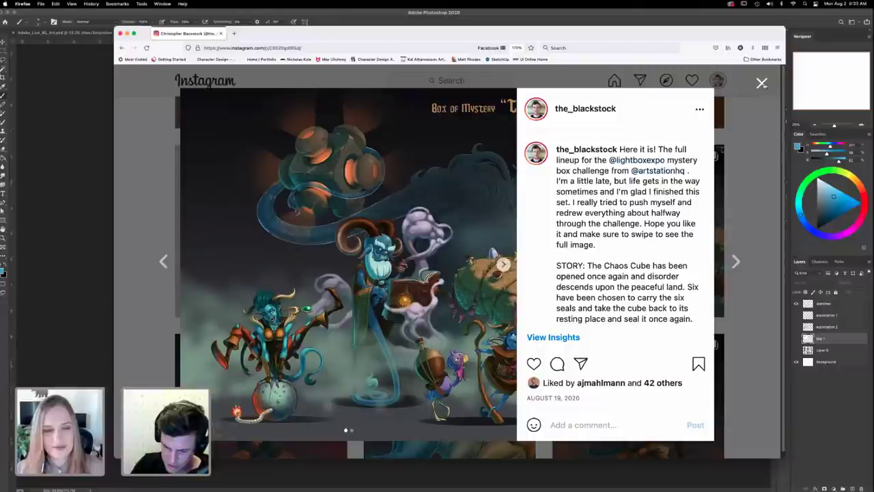
key(Escape)
Step: Browse back to the newest posts and view the illustration of a boy imagining a dragon battle
scroll(423, 307, down, 3)
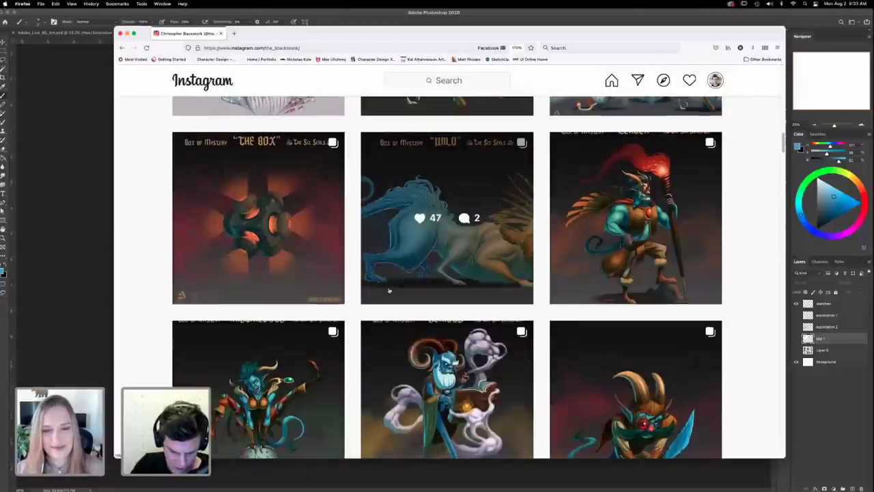
scroll(516, 276, up, 3)
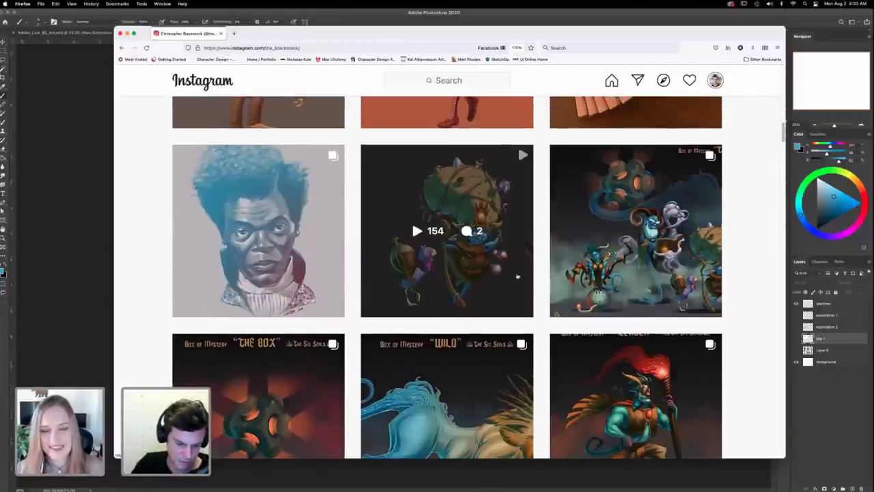
scroll(517, 276, up, 5)
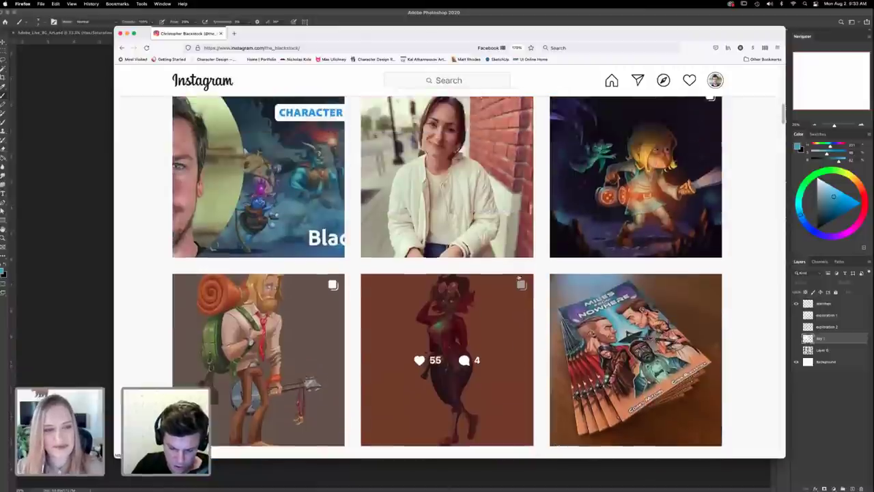
scroll(518, 276, up, 3)
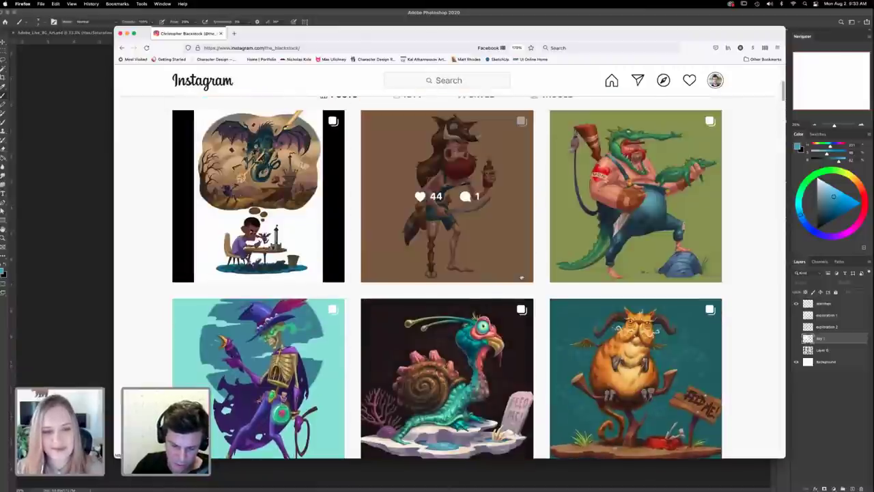
scroll(552, 262, up, 1)
scroll(449, 287, down, 3)
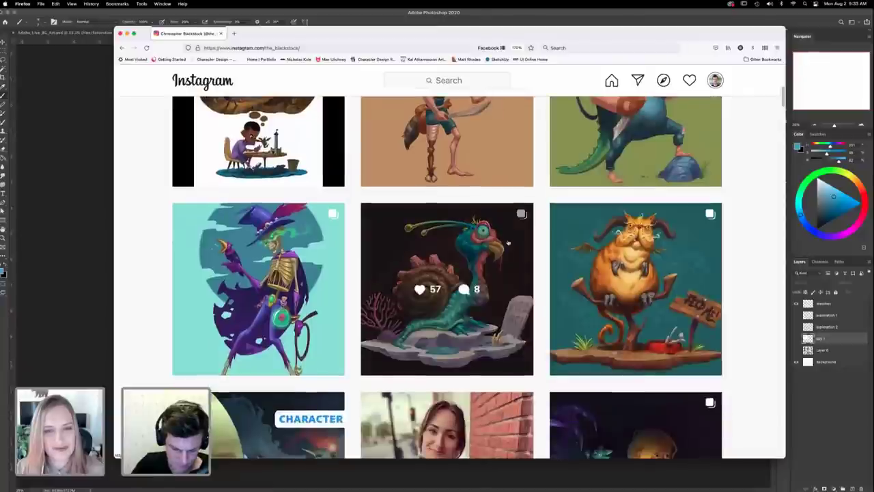
scroll(311, 179, up, 1)
click(311, 178)
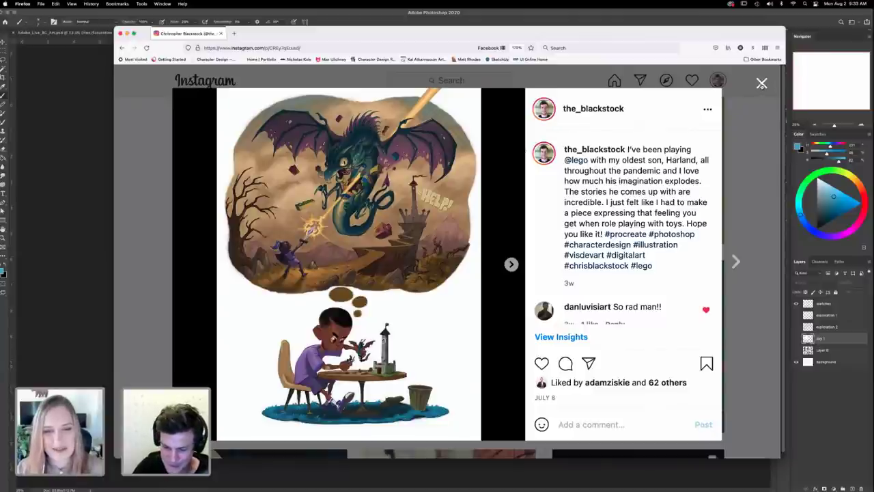
click(761, 84)
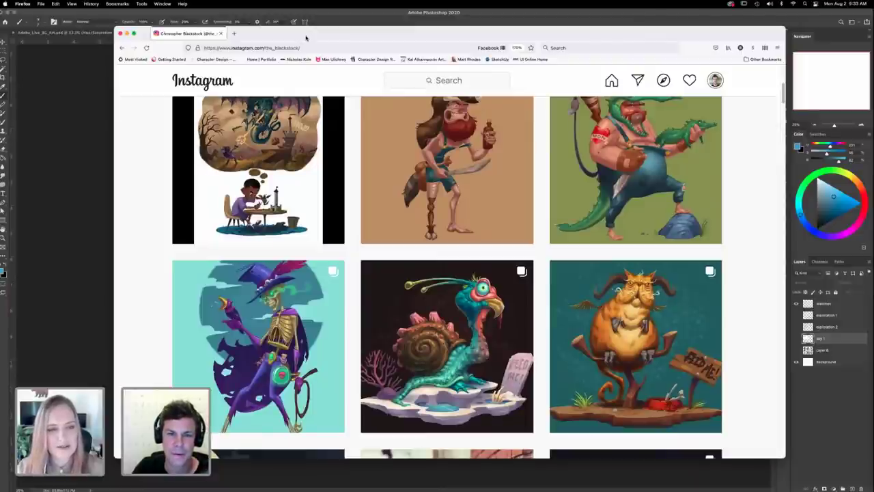
Step: View the post of the bird-headed snail creature with the "Feed Me!" tombstone
scroll(474, 154, down, 3)
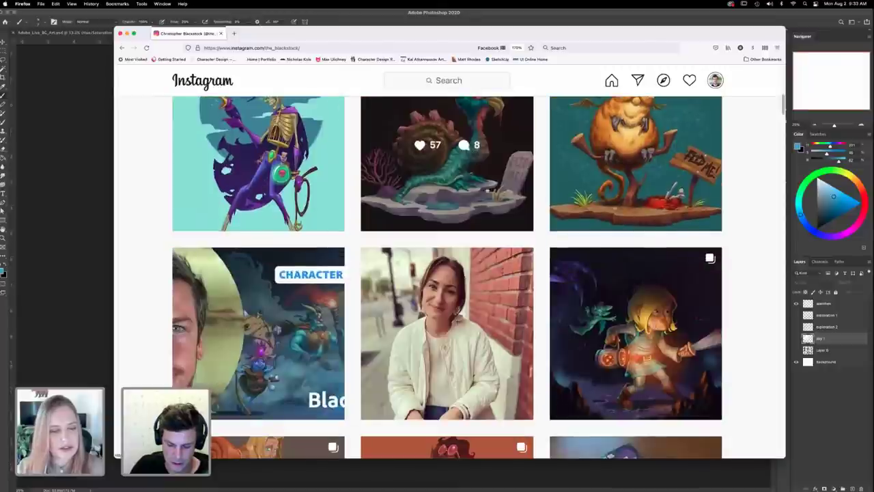
click(494, 204)
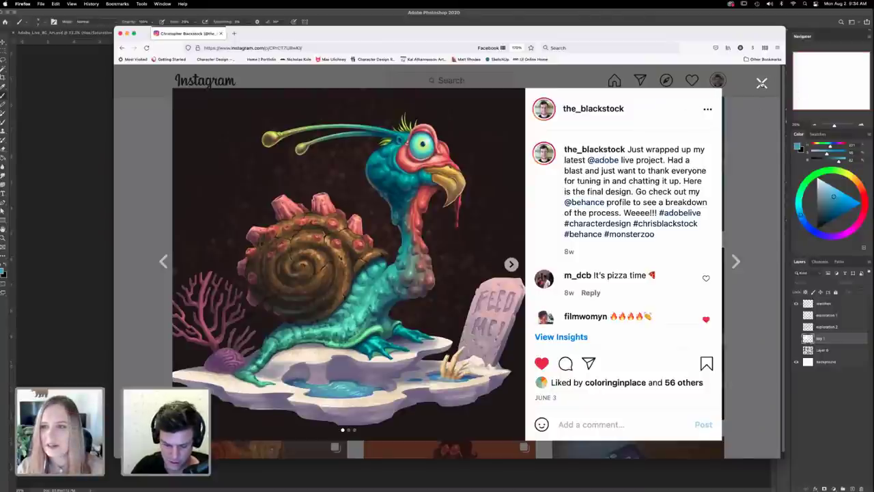
click(763, 84)
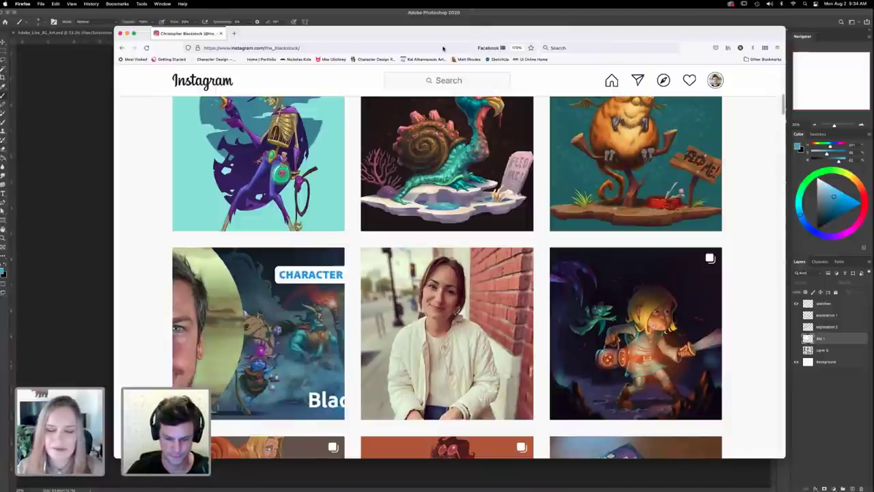
Step: Return to the Photoshop document, show the "day 1" layer and enlarge its end-goal list for reading
drag(450, 36, 0, 52)
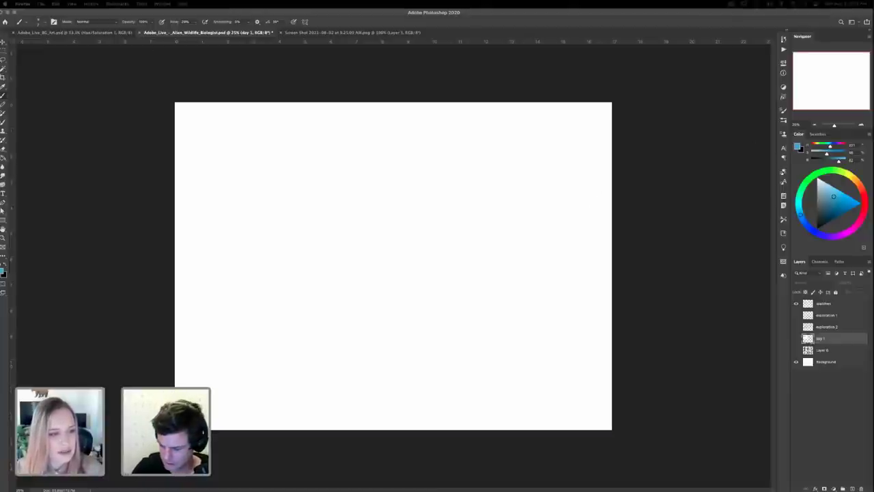
click(796, 340)
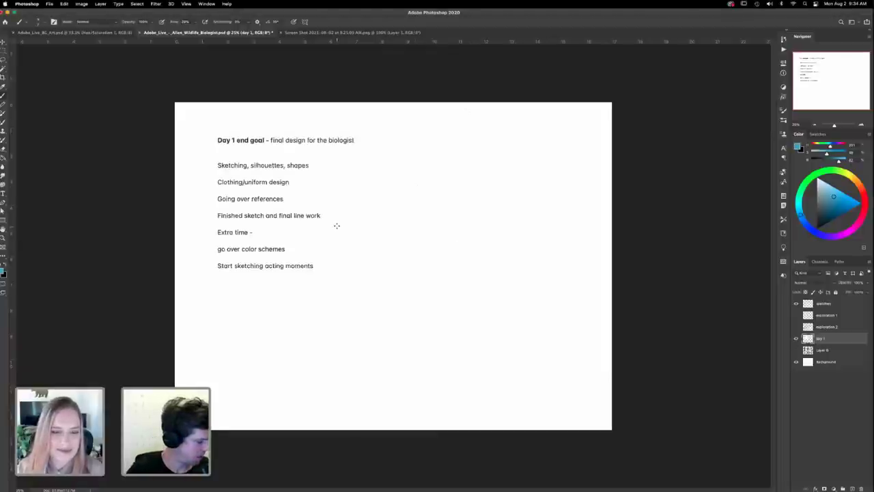
key(ctrl+=)
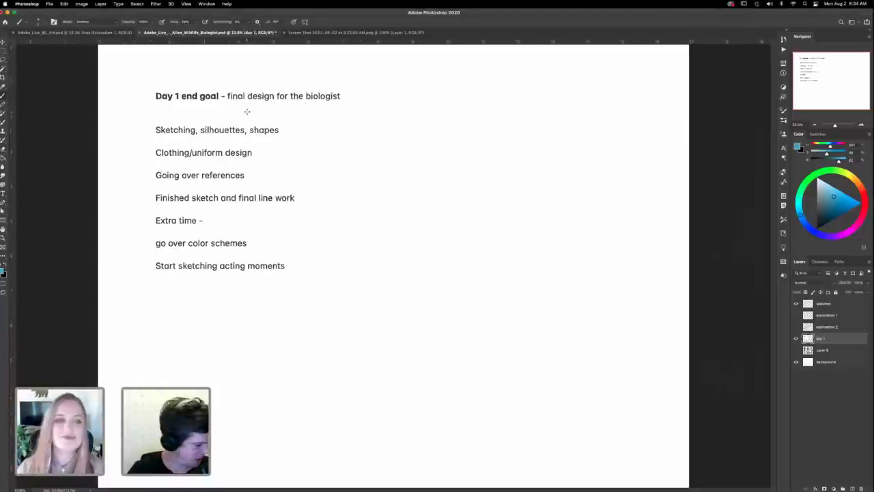
key(z)
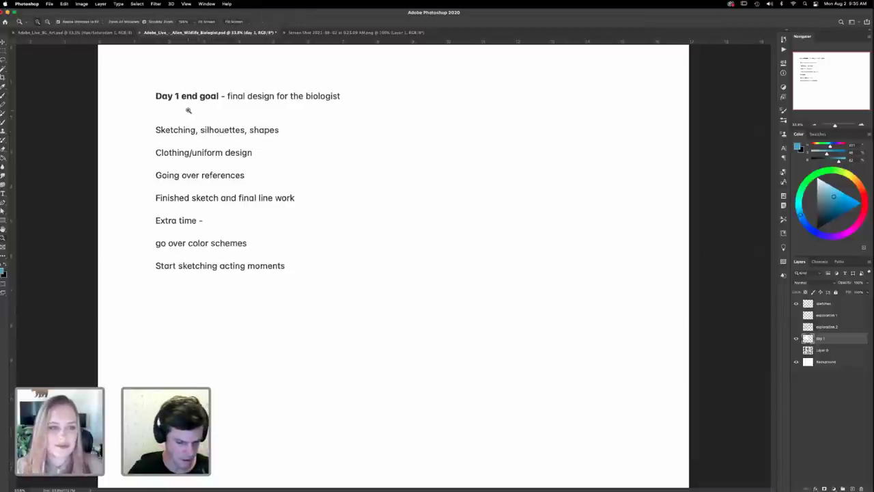
click(186, 109)
drag(332, 205, 327, 182)
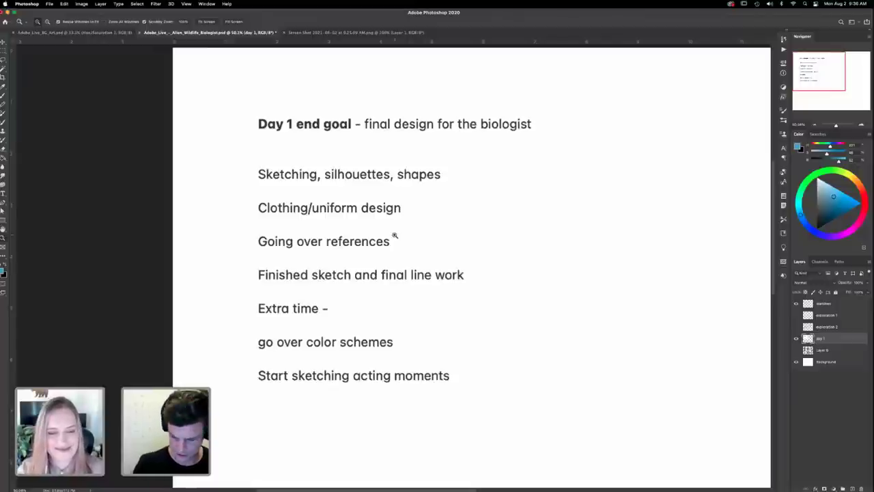
Step: Hide the "day 1" layer and bring the Notes window with the Wildlife Biologist note onto the screen
click(796, 338)
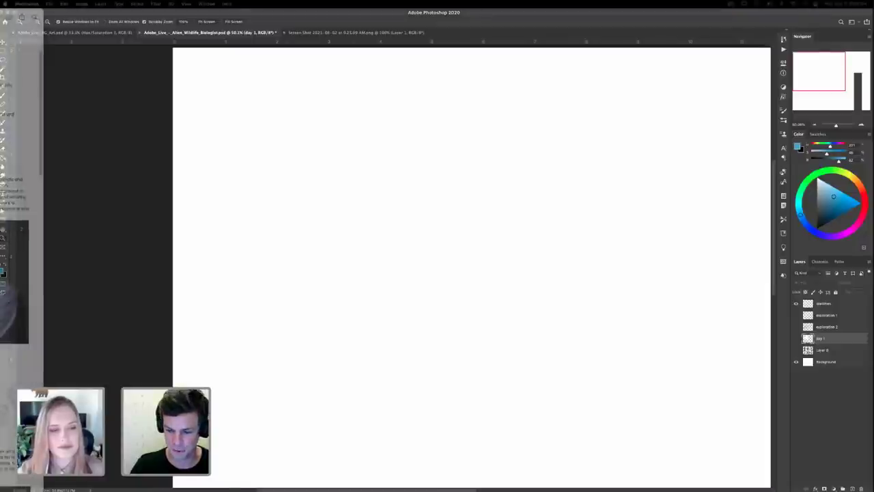
drag(0, 22, 408, 69)
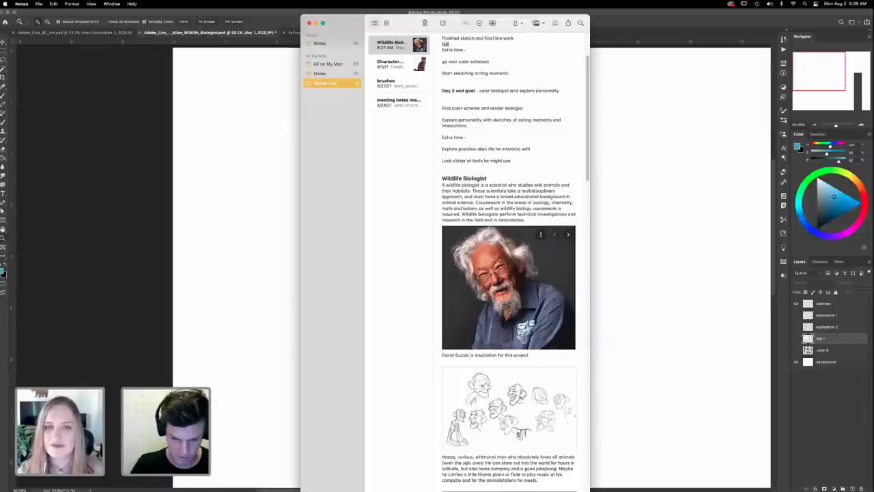
Step: Enlarge the Notes window and read the Wildlife Biologist note from the end goals down to the Tools of the trade section
drag(408, 23, 0, 23)
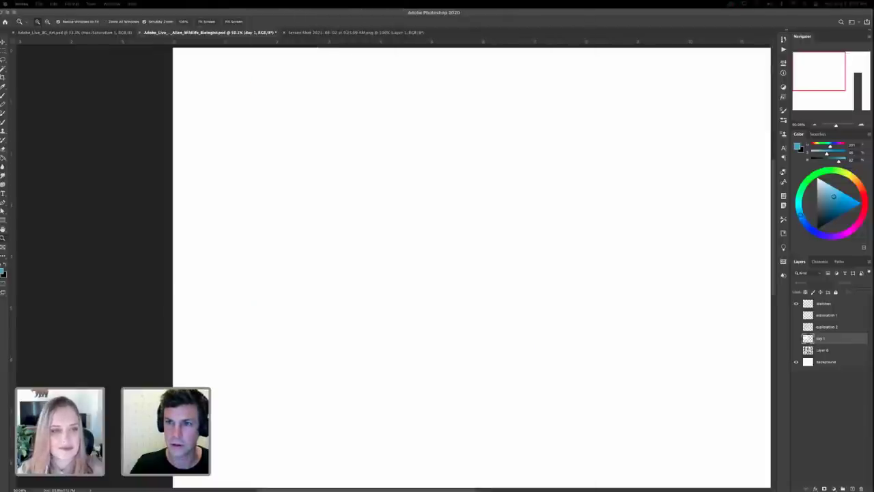
key(super+Tab)
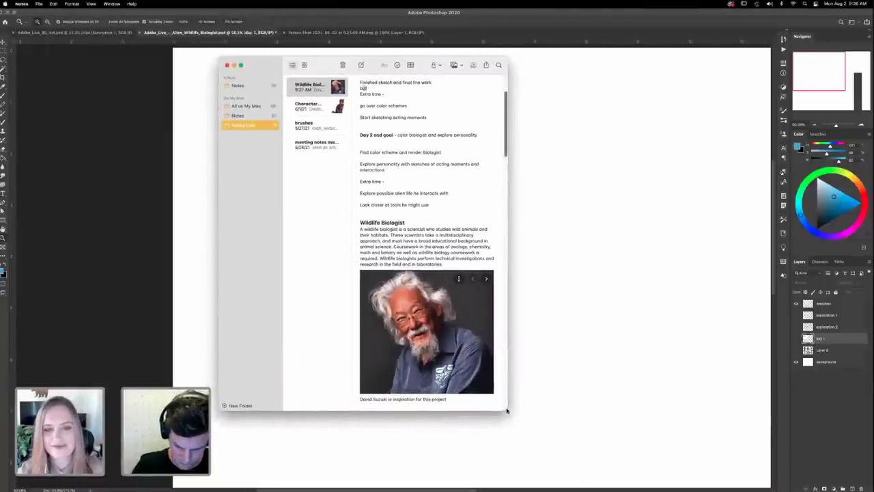
drag(508, 410, 728, 447)
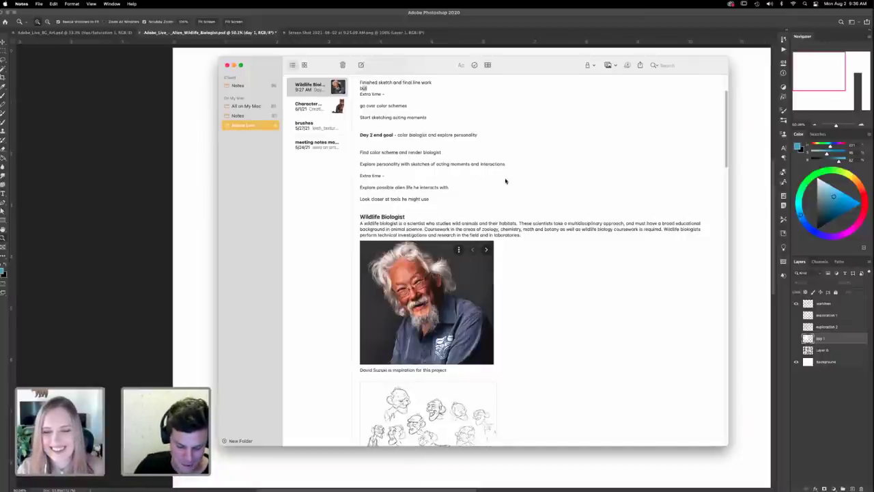
scroll(528, 140, down, 5)
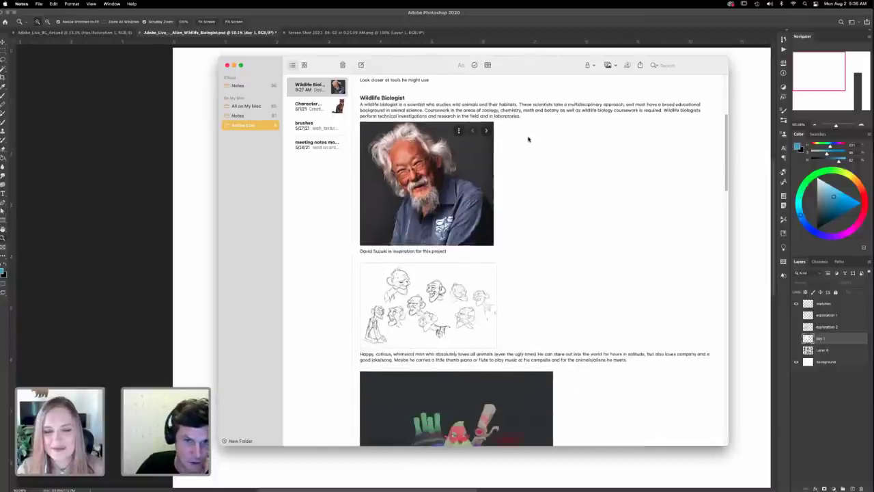
scroll(528, 140, down, 3)
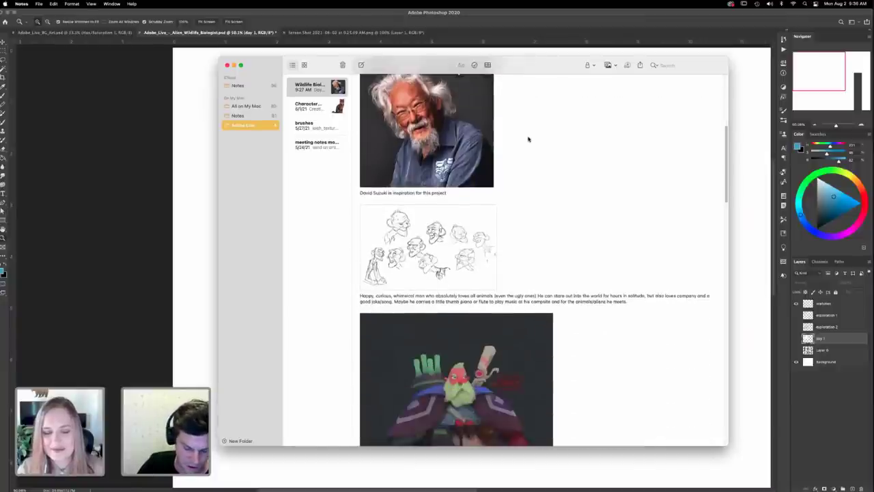
scroll(528, 139, down, 4)
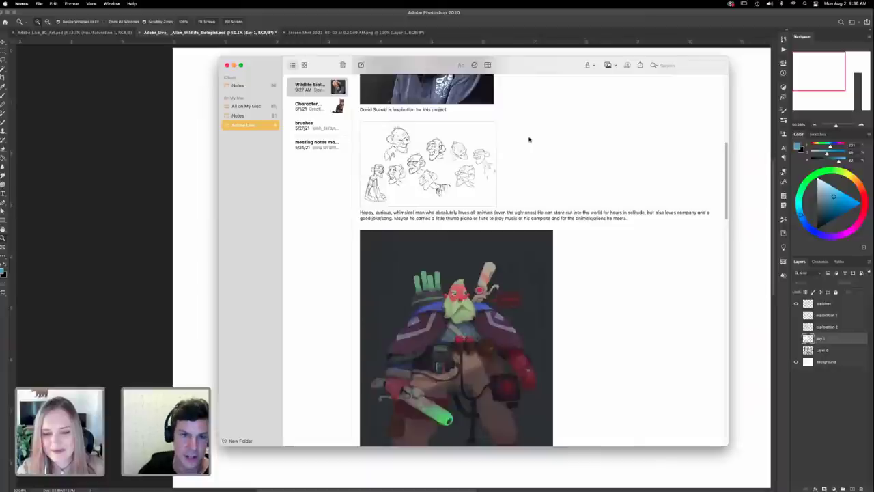
scroll(528, 139, down, 8)
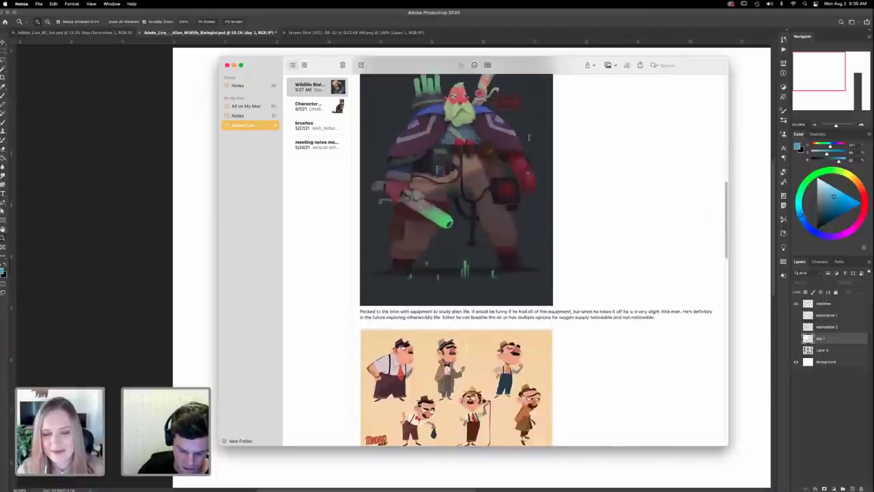
scroll(528, 137, down, 12)
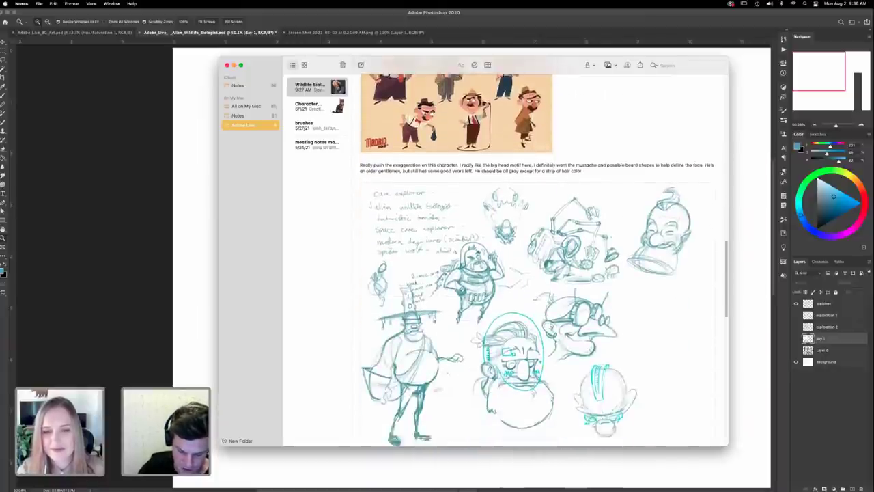
scroll(529, 139, down, 2)
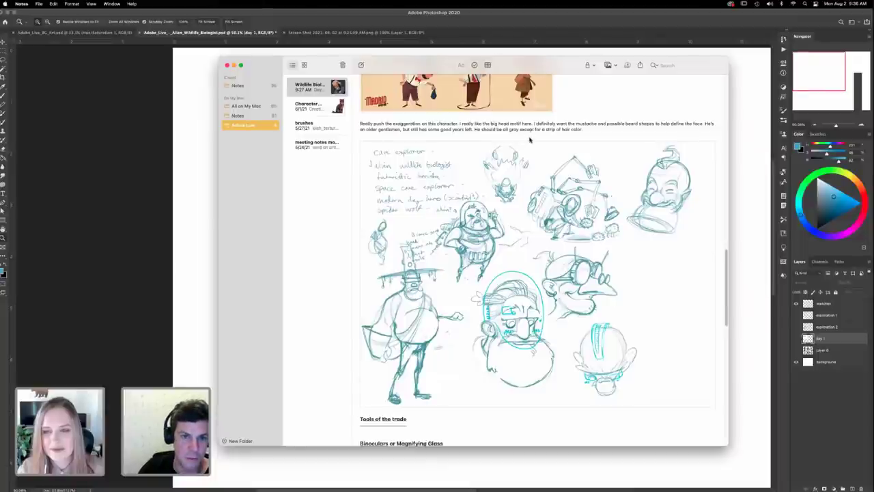
scroll(530, 139, down, 2)
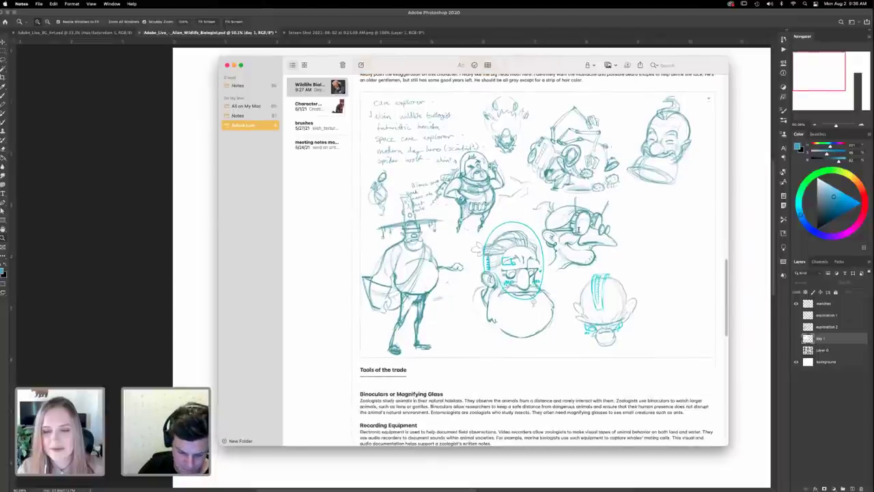
Step: Review the note's character references back up to the David Suzuki photo, and move the Notes window off the canvas
scroll(529, 139, up, 3)
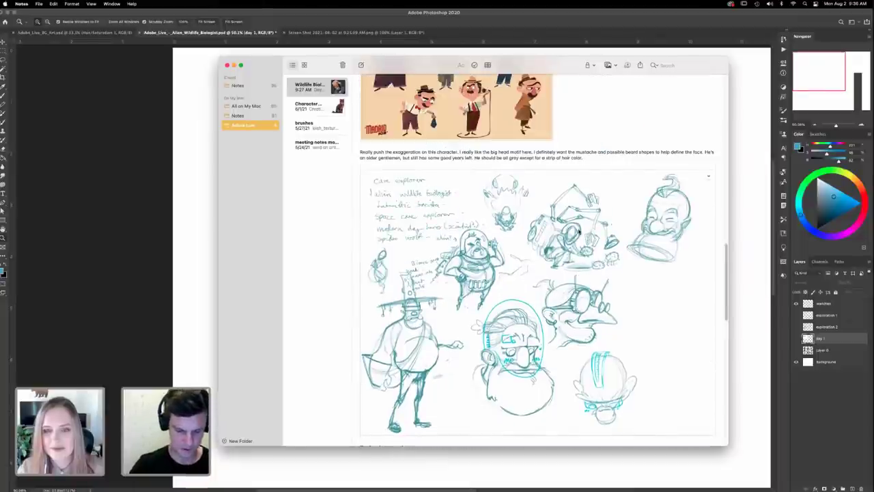
scroll(579, 233, up, 1)
scroll(579, 232, up, 10)
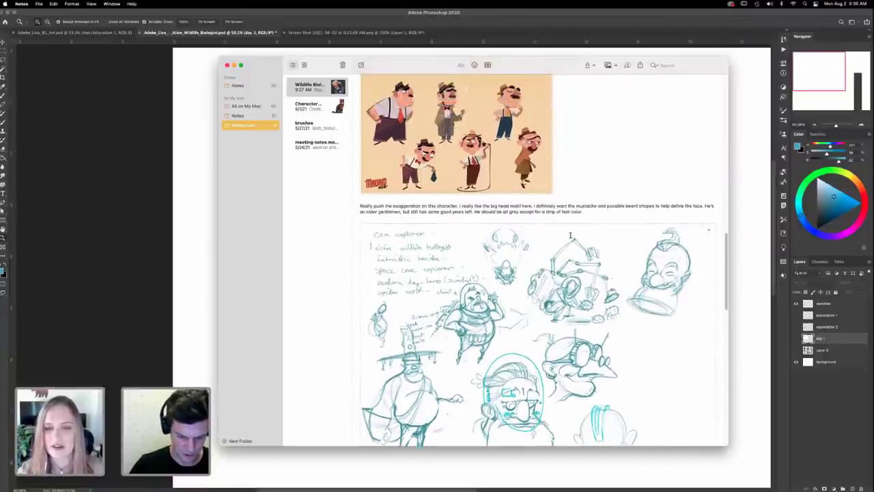
scroll(571, 237, up, 7)
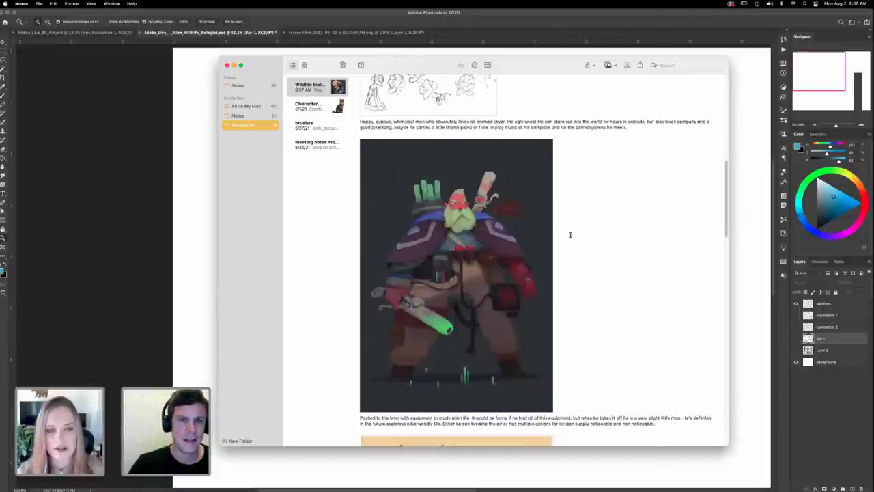
scroll(568, 219, up, 1)
scroll(568, 219, up, 5)
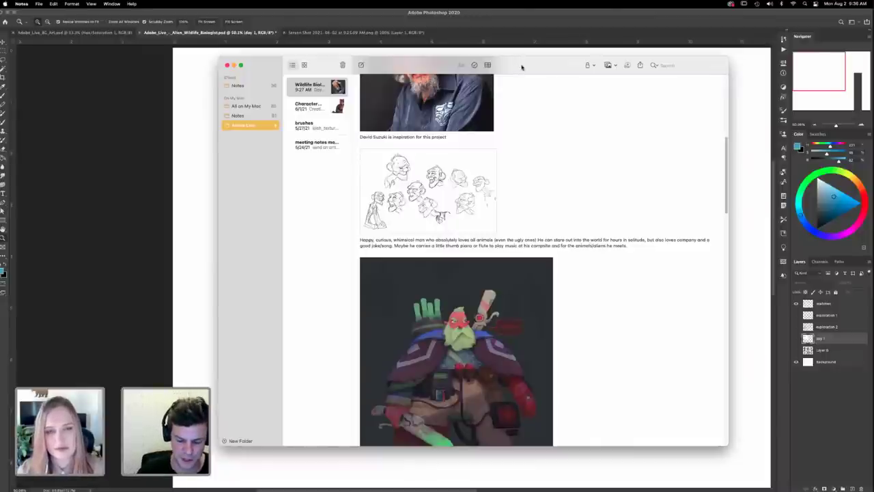
drag(519, 63, 0, 28)
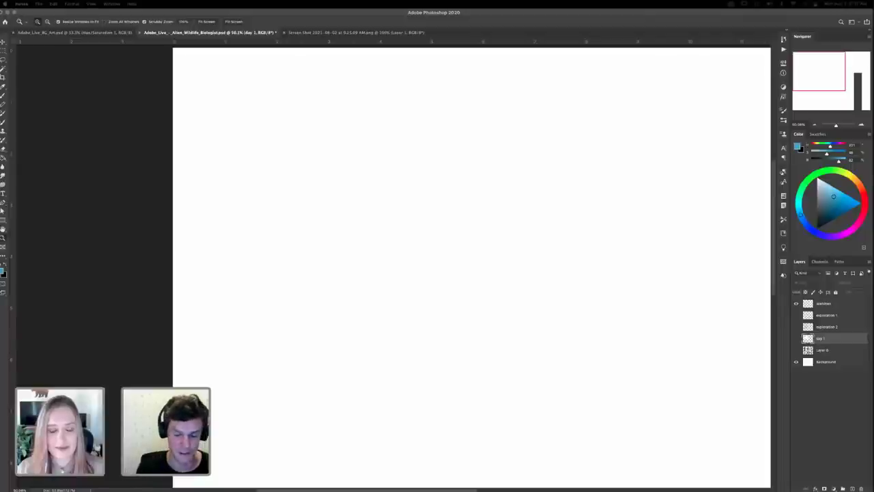
Step: Activate the "sketches" layer with the Brush tool and show the "exploration 1" and "exploration 2" layers on the full canvas
click(826, 306)
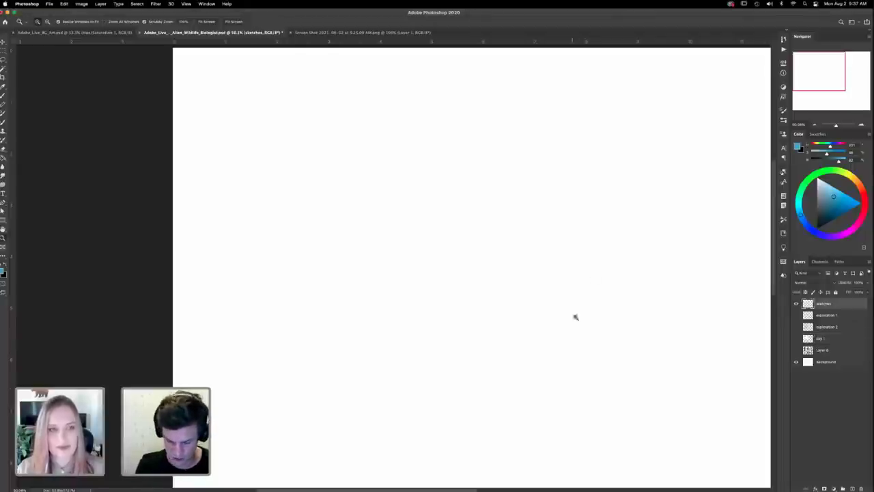
key(b)
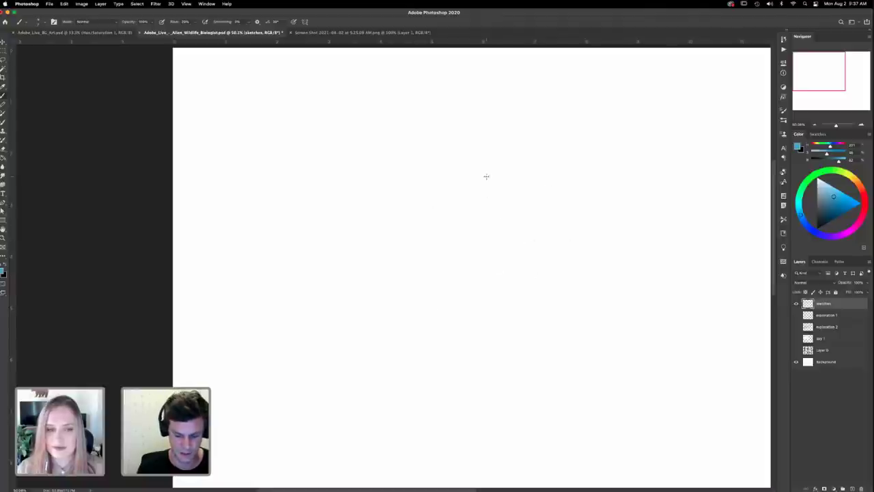
drag(607, 281, 535, 283)
key(super+0)
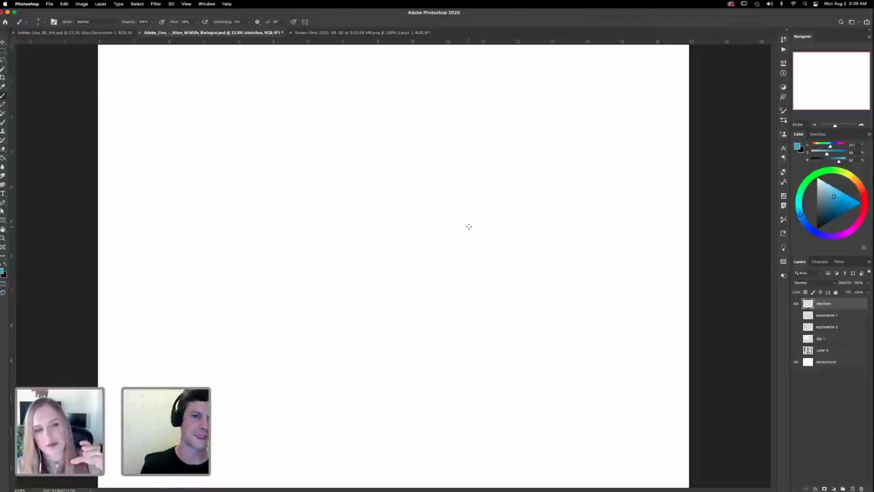
click(795, 314)
click(796, 326)
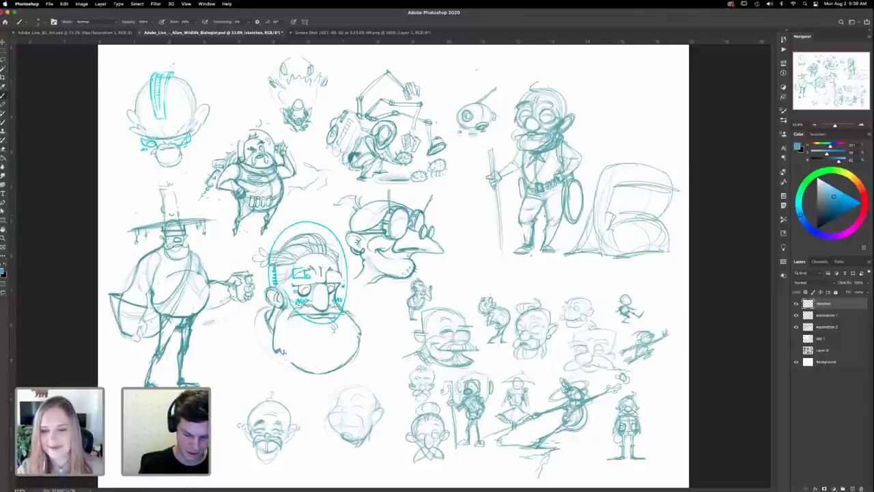
Step: Sketch a small slanted thumb piano with tines and a thick base in the empty space beside the goggled profile head
mouse_move(452, 274)
mouse_down()
mouse_move(476, 237)
mouse_move(517, 278)
mouse_move(491, 245)
mouse_up()
key(z)
drag(483, 328, 450, 284)
key(b)
mouse_move(393, 256)
mouse_down()
mouse_move(425, 272)
mouse_move(448, 270)
mouse_up()
drag(476, 221, 436, 271)
mouse_move(476, 218)
mouse_down()
mouse_move(432, 220)
mouse_move(440, 241)
mouse_move(406, 259)
mouse_up()
mouse_move(446, 232)
mouse_down()
mouse_move(414, 265)
mouse_move(428, 265)
mouse_up()
drag(452, 234, 432, 268)
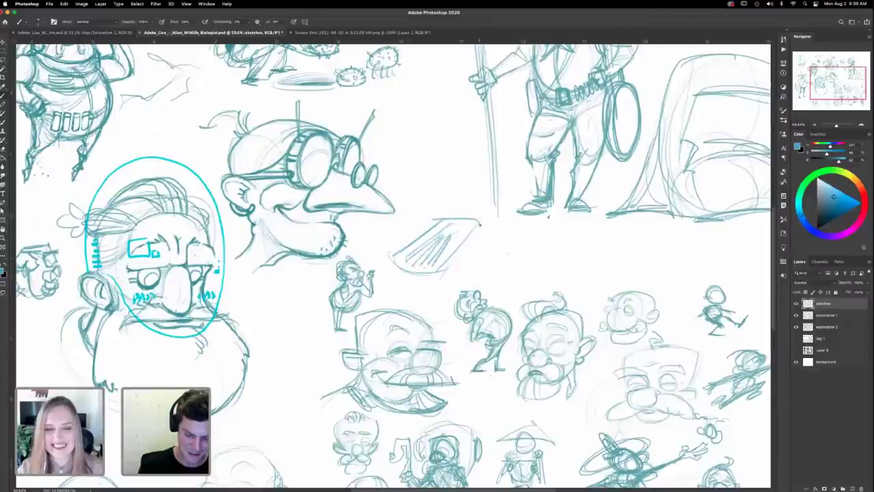
drag(480, 224, 435, 287)
mouse_move(390, 255)
mouse_down()
mouse_move(393, 270)
mouse_move(436, 288)
mouse_up()
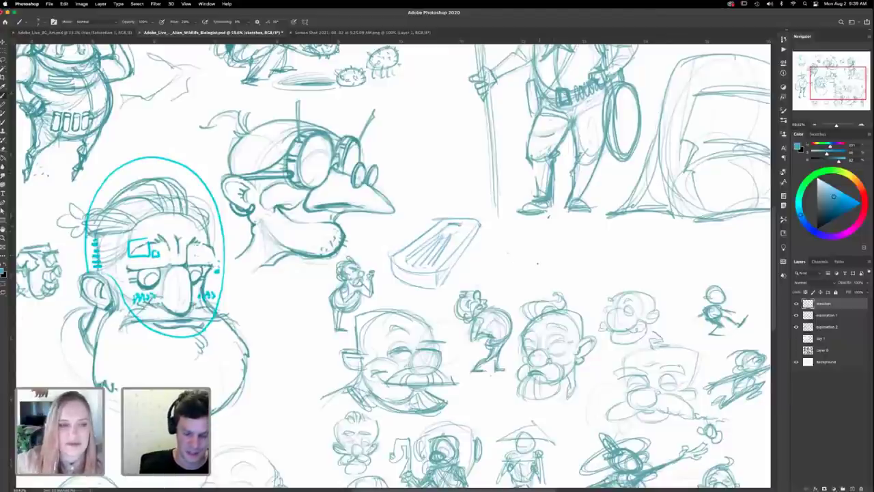
Step: Sketch a long drooping mustache over the goggled profile head
key(super+0)
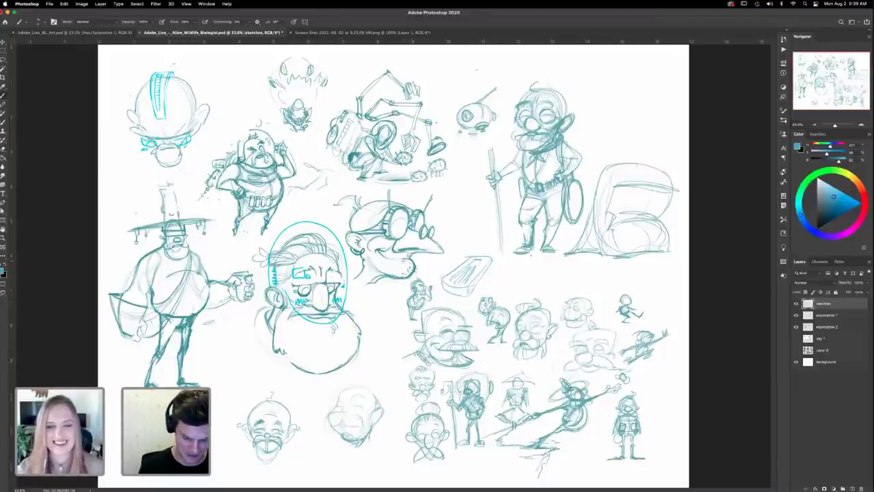
mouse_move(396, 250)
mouse_down()
mouse_move(369, 286)
mouse_move(367, 311)
mouse_up()
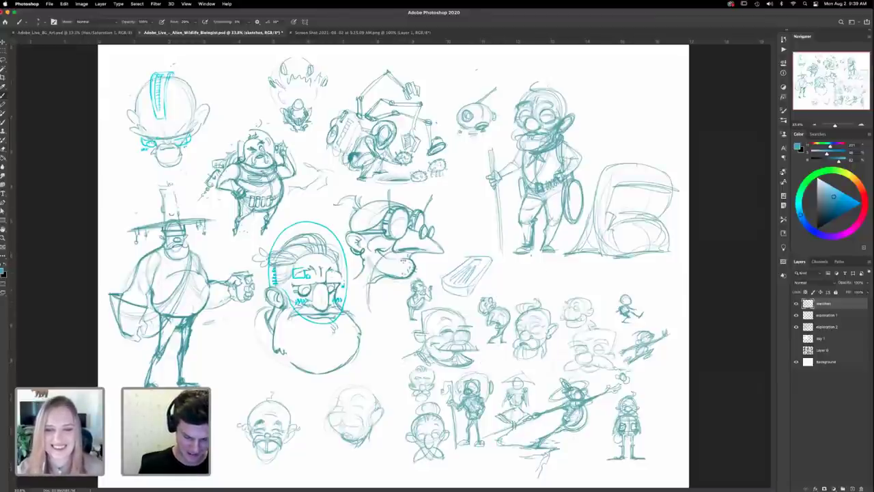
mouse_move(403, 261)
mouse_down()
mouse_move(374, 310)
mouse_move(426, 258)
mouse_move(422, 280)
mouse_move(415, 265)
mouse_move(424, 280)
mouse_move(409, 254)
mouse_move(384, 258)
mouse_up()
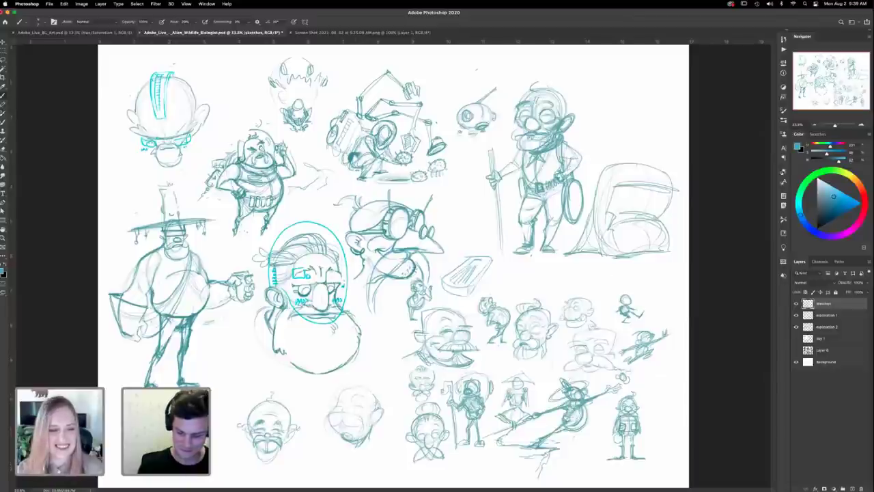
Step: Duplicate the "exploration 1" and "exploration 2" layers and scale the copies down to slightly over half size in the canvas's upper-left area
click(830, 316)
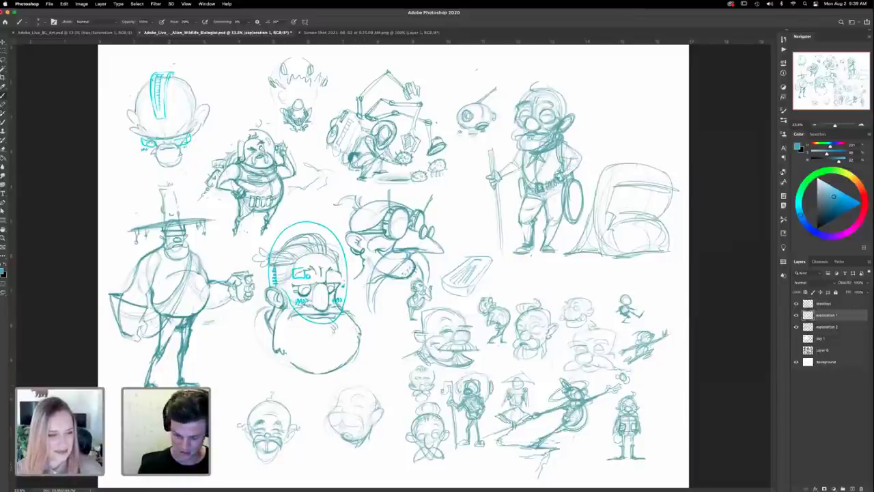
shift+click(829, 327)
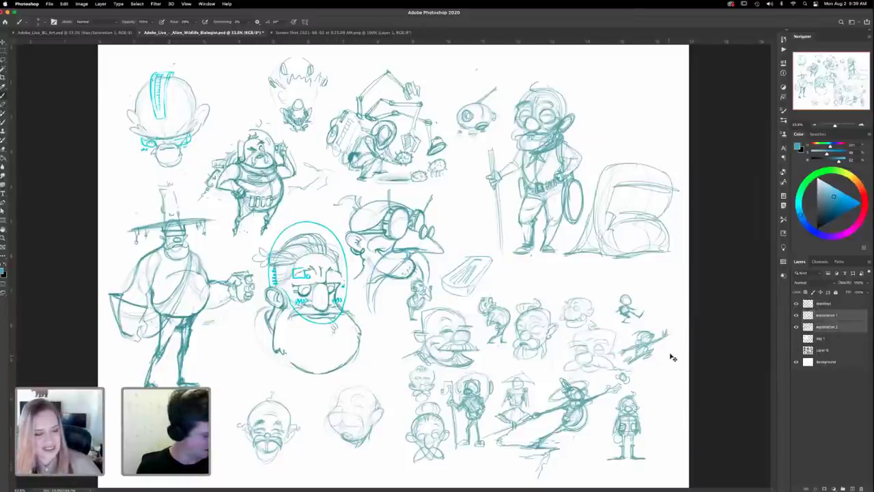
key(super+t)
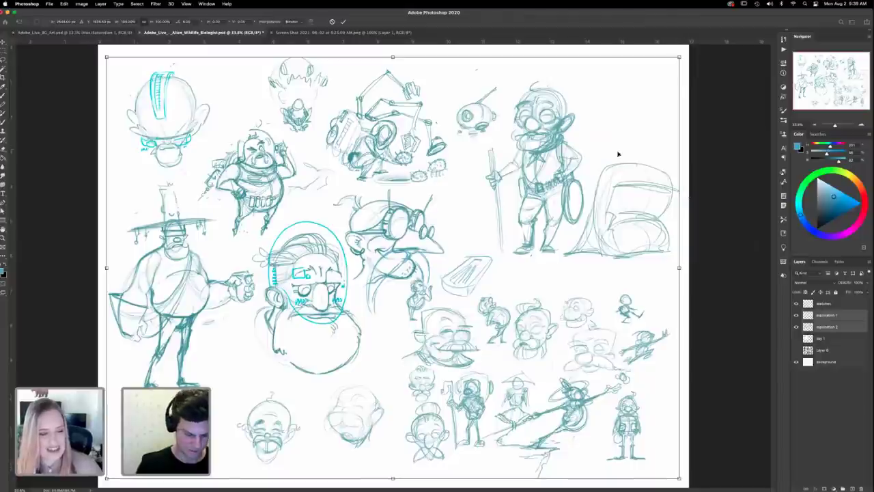
key(Escape)
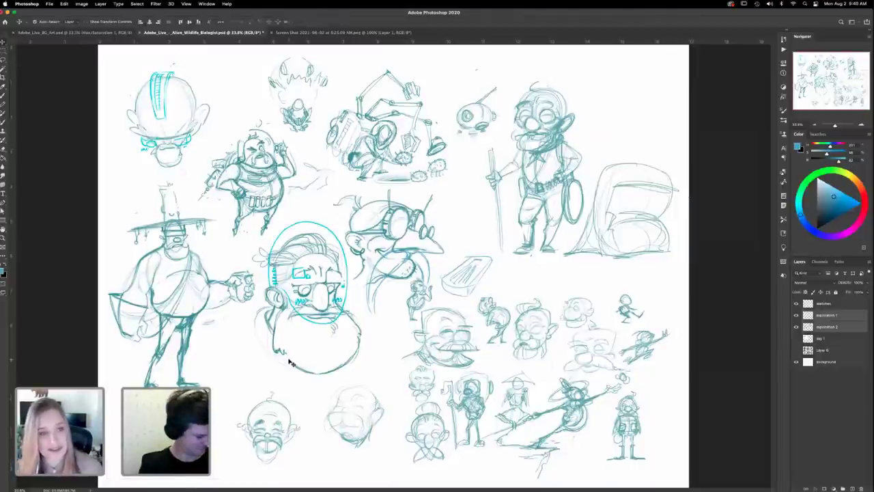
key(super+j)
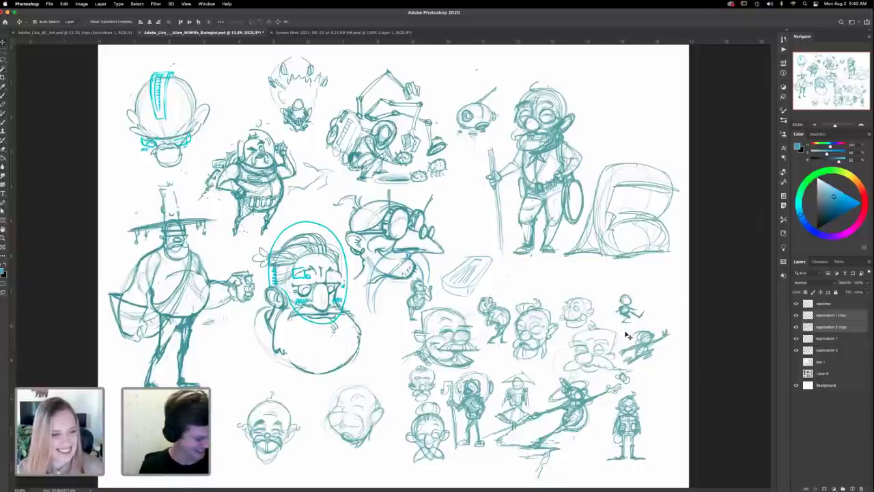
key(ctrl+t)
mouse_move(661, 464)
mouse_down()
mouse_move(625, 401)
mouse_move(522, 309)
mouse_move(455, 268)
mouse_move(424, 230)
mouse_up()
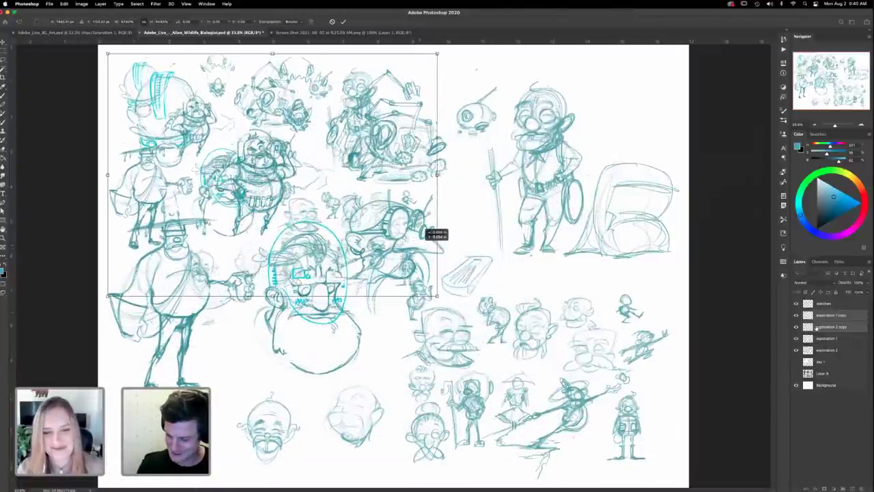
Step: Apply the scaling, hide the original "exploration 1" and "exploration 2" layers, and make the "sketches" layer active with the Brush tool
click(797, 327)
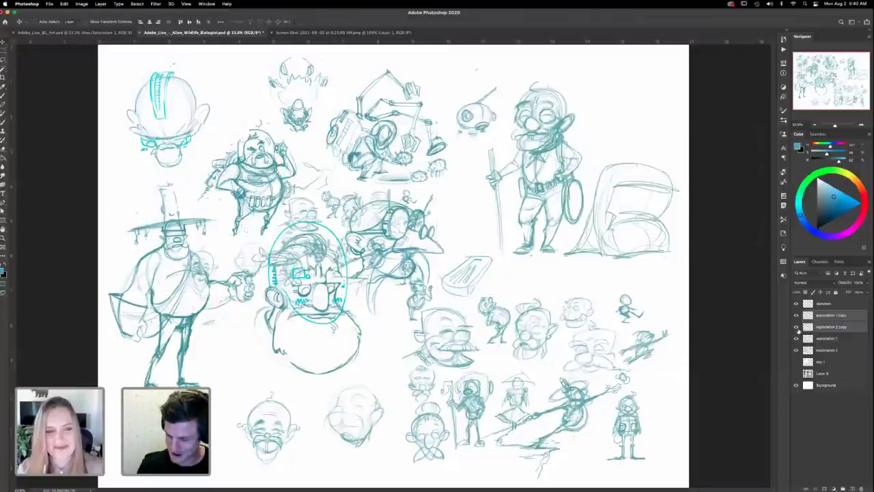
click(796, 327)
click(796, 338)
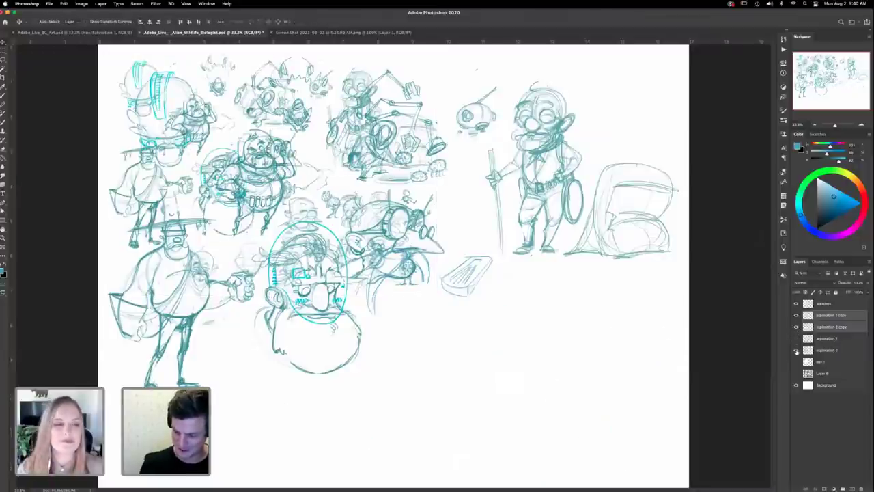
click(796, 350)
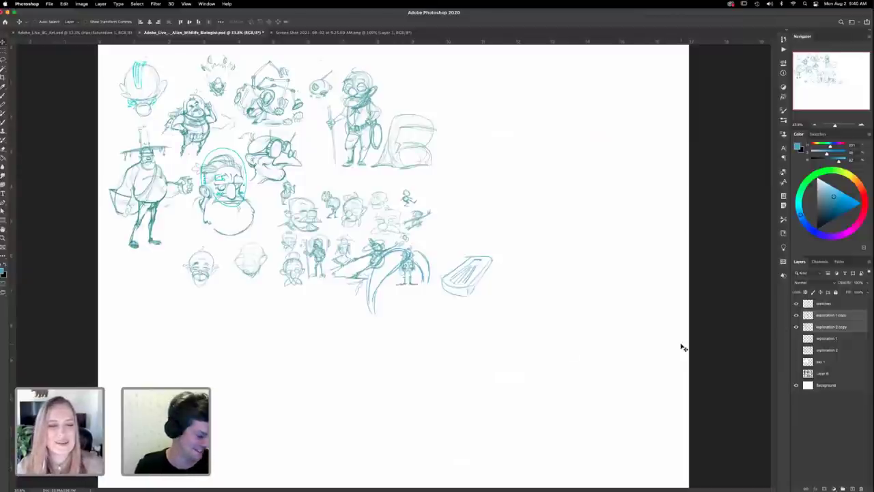
key(b)
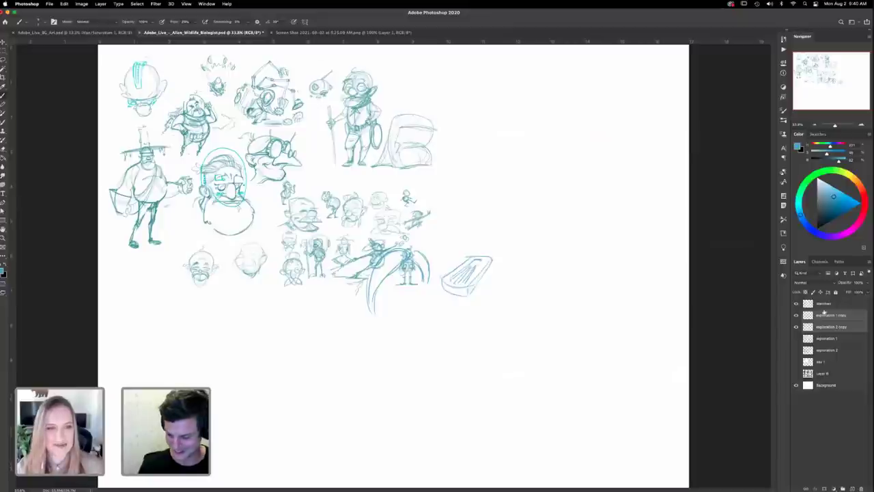
click(825, 304)
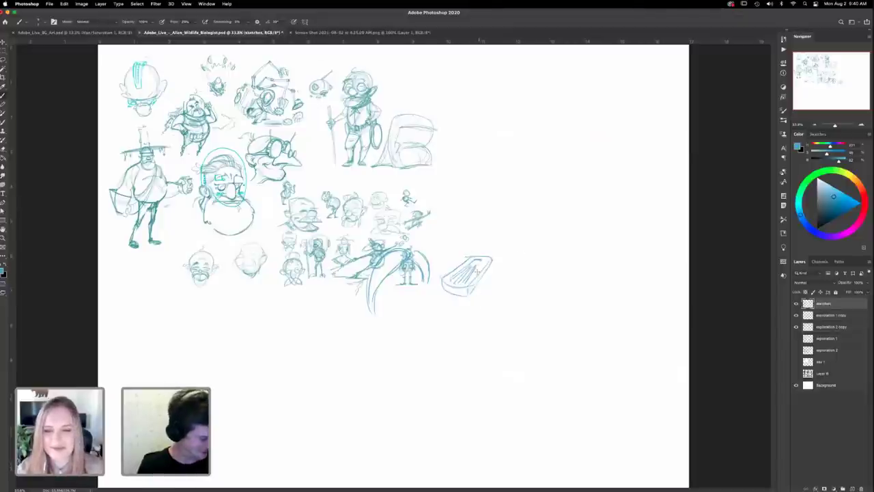
Step: Move the drooping mustache and thumb piano sketches into the empty space below the scaled-down exploration sketches
key(v)
mouse_move(465, 272)
mouse_down()
mouse_move(452, 319)
mouse_move(329, 334)
mouse_up()
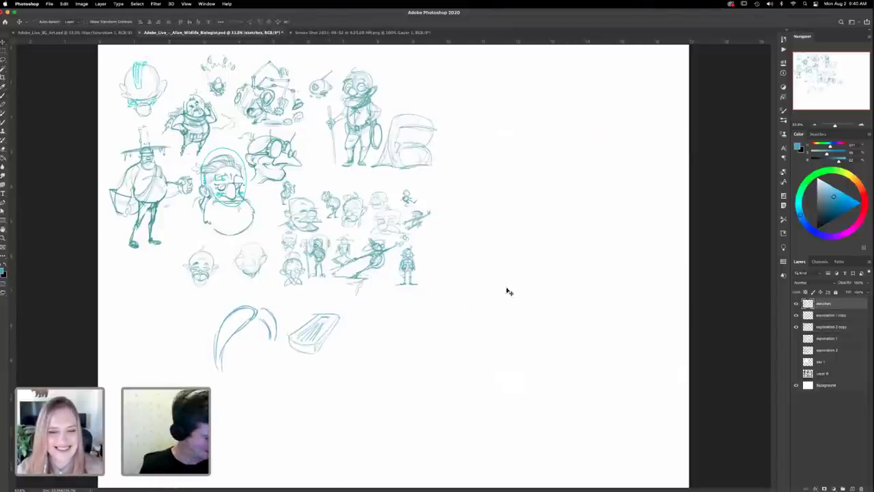
Step: Circle the small bearded head among the exploration sketches with a loose brush outline
key(z)
drag(504, 119, 554, 118)
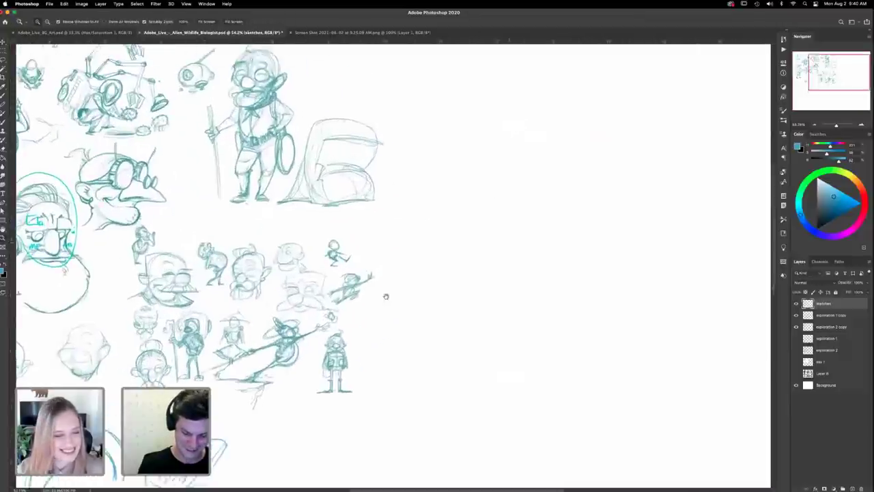
drag(530, 230, 373, 302)
key(b)
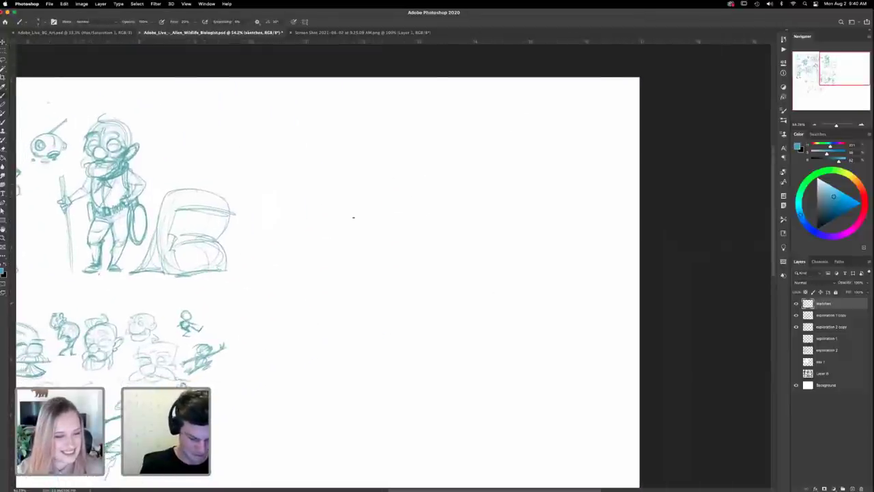
drag(499, 246, 554, 221)
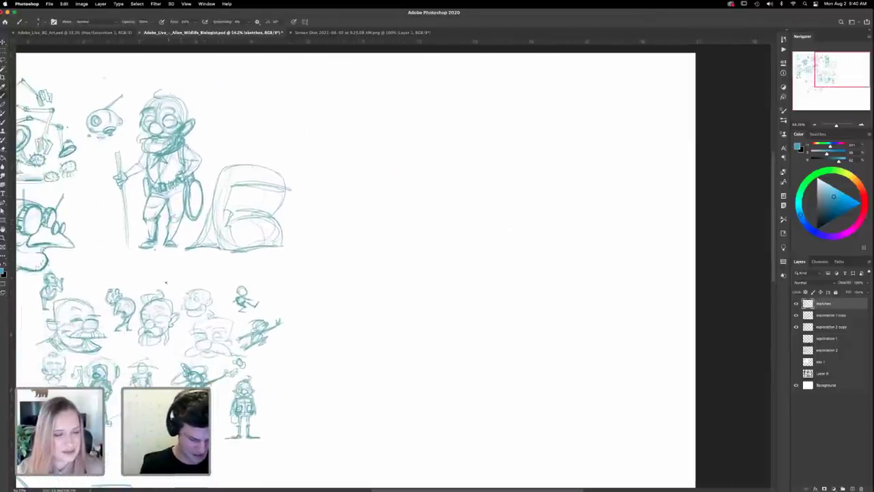
mouse_move(166, 283)
mouse_down()
mouse_move(135, 302)
mouse_move(175, 297)
mouse_up()
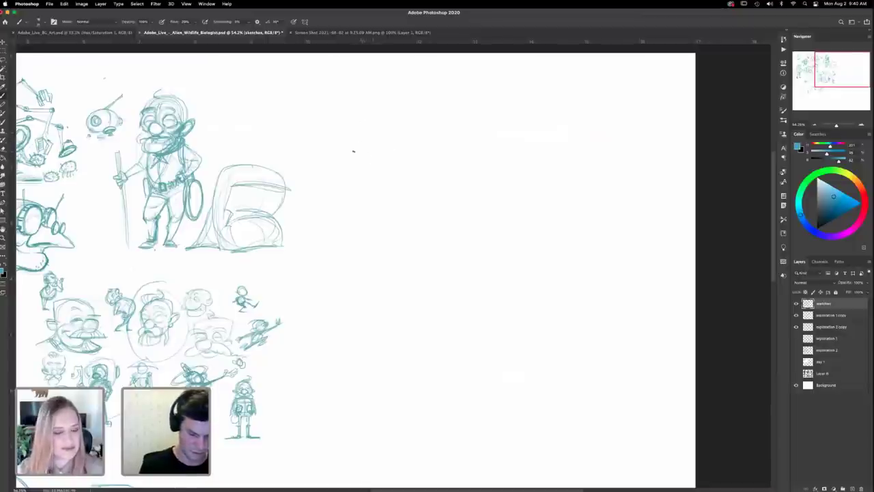
Step: Sketch a round head with a shoulder line beneath it in the empty canvas beside the rock sketch
mouse_move(368, 150)
mouse_down()
mouse_move(409, 147)
mouse_move(392, 169)
mouse_up()
drag(410, 122, 362, 136)
mouse_move(362, 137)
mouse_down()
mouse_move(390, 168)
mouse_move(382, 169)
mouse_up()
drag(377, 110, 396, 115)
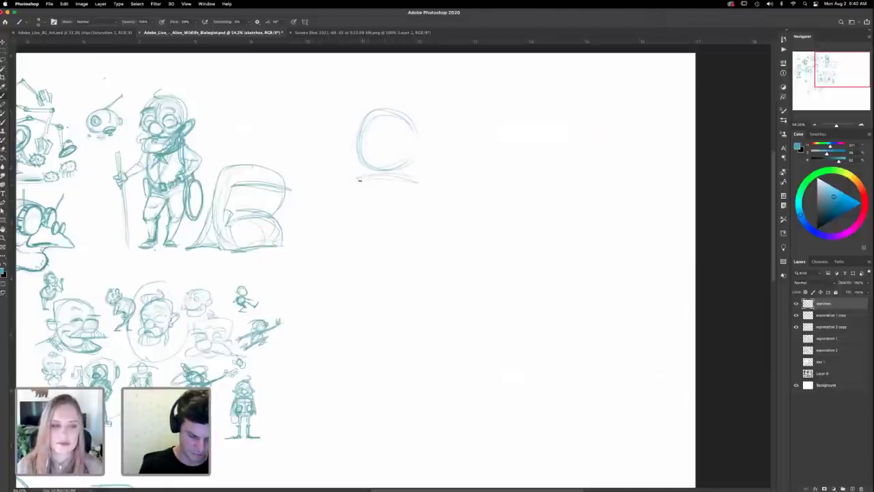
drag(408, 119, 403, 171)
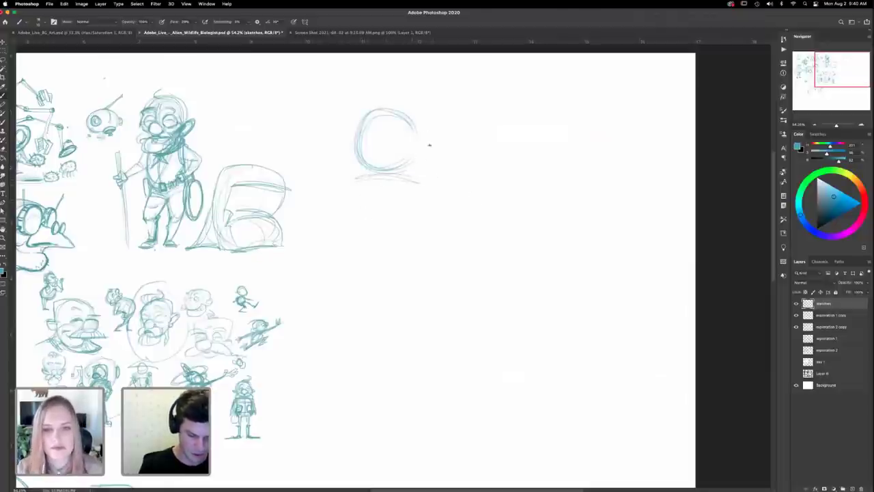
drag(354, 143, 363, 166)
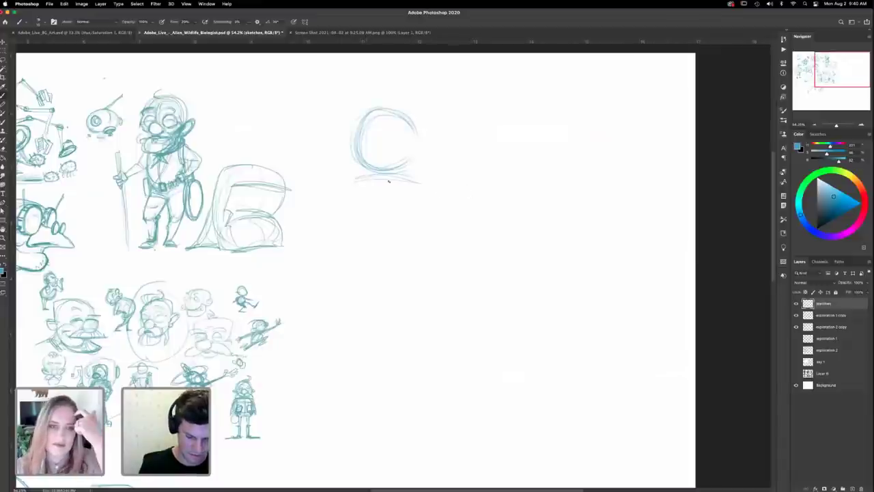
Step: Sketch a torso tapering from broad shoulders to a narrow waist under the head, with an arm on each side
mouse_move(413, 181)
mouse_down()
mouse_move(345, 183)
mouse_move(372, 244)
mouse_move(403, 224)
mouse_move(392, 211)
mouse_up()
mouse_move(369, 222)
mouse_down()
mouse_move(379, 248)
mouse_move(370, 235)
mouse_move(400, 241)
mouse_move(366, 244)
mouse_up()
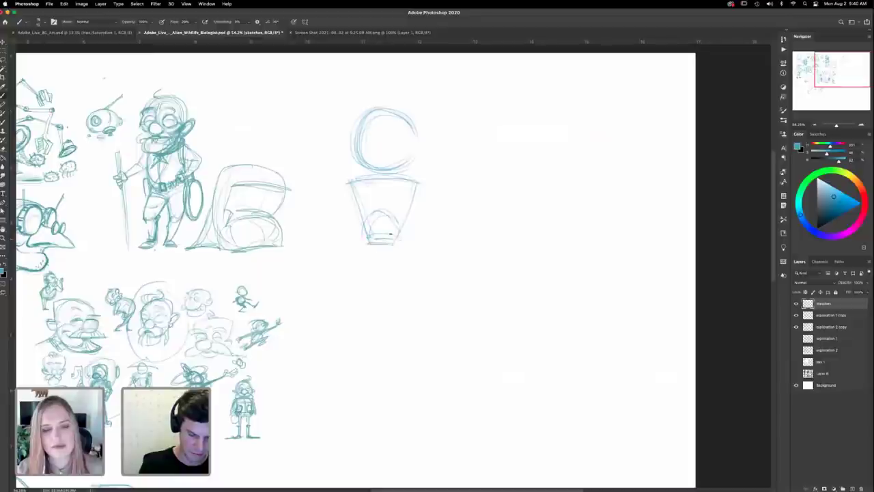
mouse_move(350, 183)
mouse_down()
mouse_move(321, 225)
mouse_move(331, 217)
mouse_move(324, 239)
mouse_up()
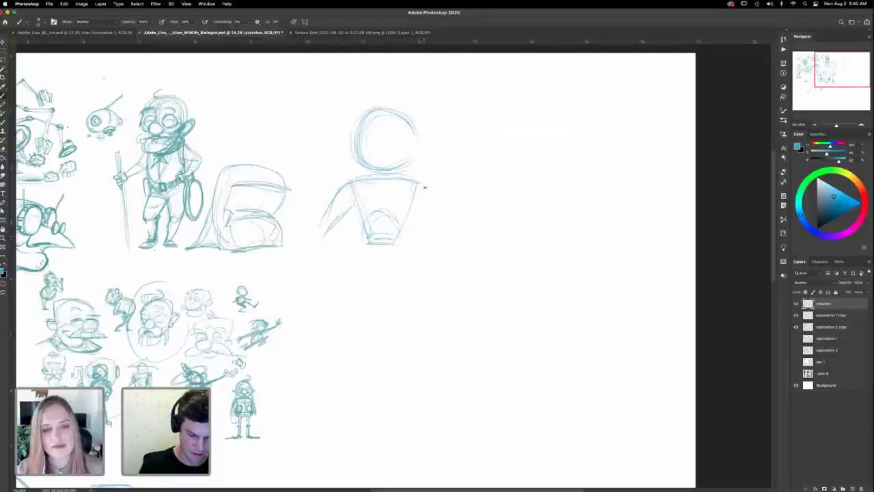
mouse_move(429, 204)
mouse_down()
mouse_move(415, 183)
mouse_move(436, 232)
mouse_up()
drag(408, 190, 437, 243)
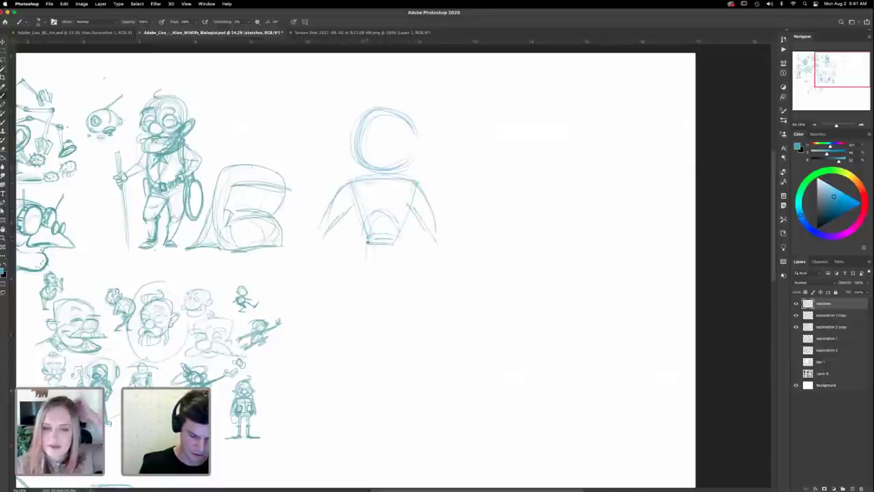
Step: Sketch two long slim legs below the waist of the broad-shouldered figure
drag(366, 236, 355, 309)
drag(373, 260, 356, 323)
drag(375, 264, 390, 258)
drag(387, 260, 399, 300)
drag(395, 242, 403, 318)
drag(403, 291, 396, 303)
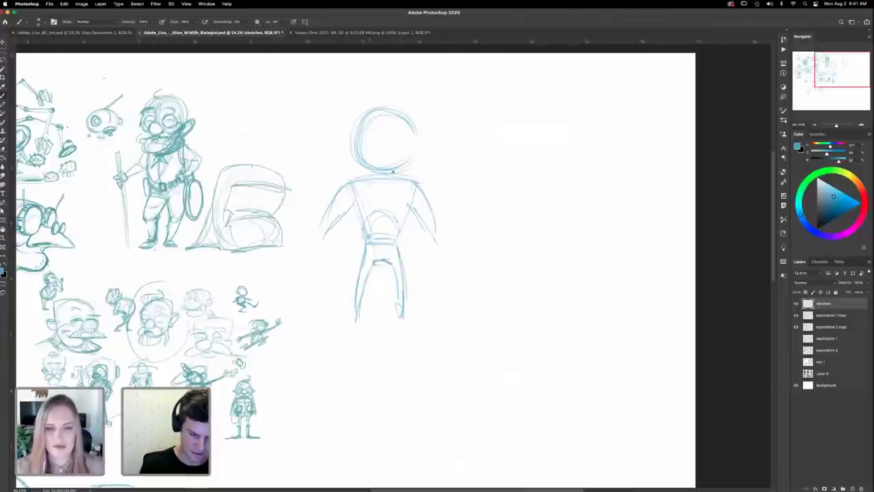
Step: Add ears, longer forearms and simple feet to the broad-shouldered figure, and firm up its shoulder and waist lines
drag(355, 148, 347, 158)
drag(413, 143, 414, 159)
drag(345, 180, 366, 175)
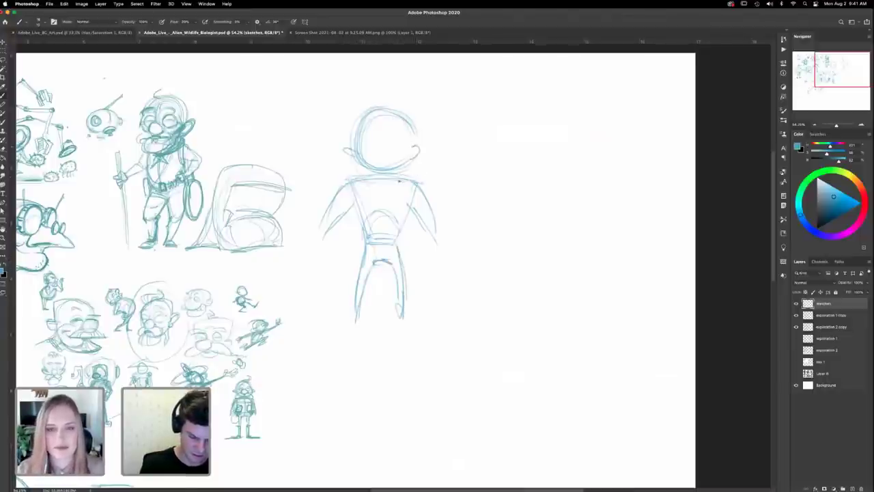
drag(329, 207, 318, 260)
drag(431, 230, 436, 251)
mouse_move(434, 240)
mouse_down()
mouse_move(437, 263)
mouse_move(442, 253)
mouse_up()
drag(364, 242, 378, 242)
drag(358, 192, 366, 243)
drag(409, 211, 405, 225)
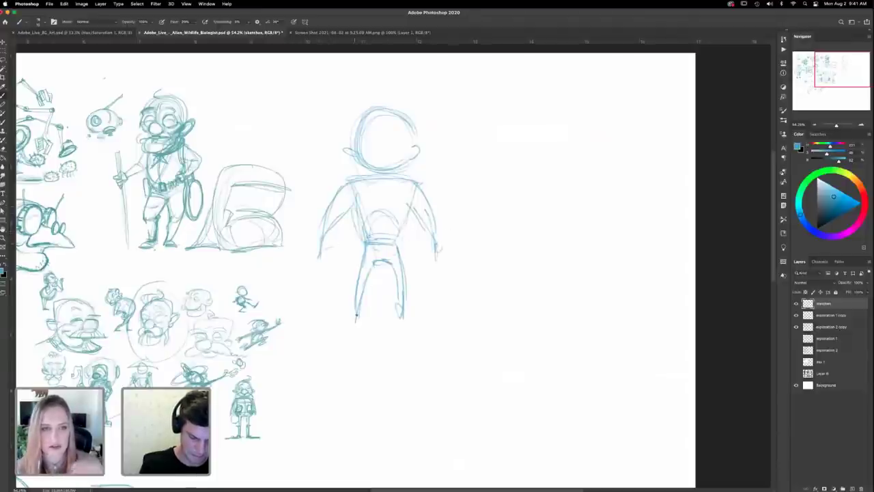
drag(346, 320, 407, 317)
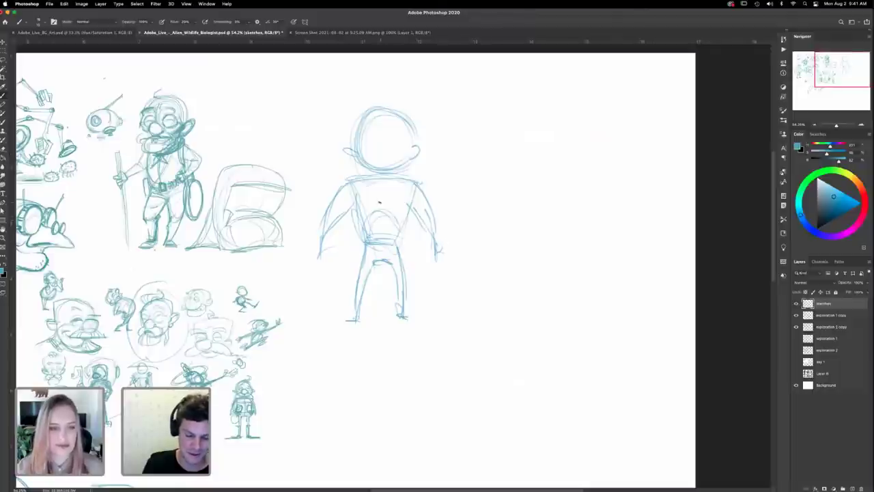
Step: Reinforce the inverted-triangle outline of the first figure's torso along the side and shoulder line
drag(408, 206, 398, 238)
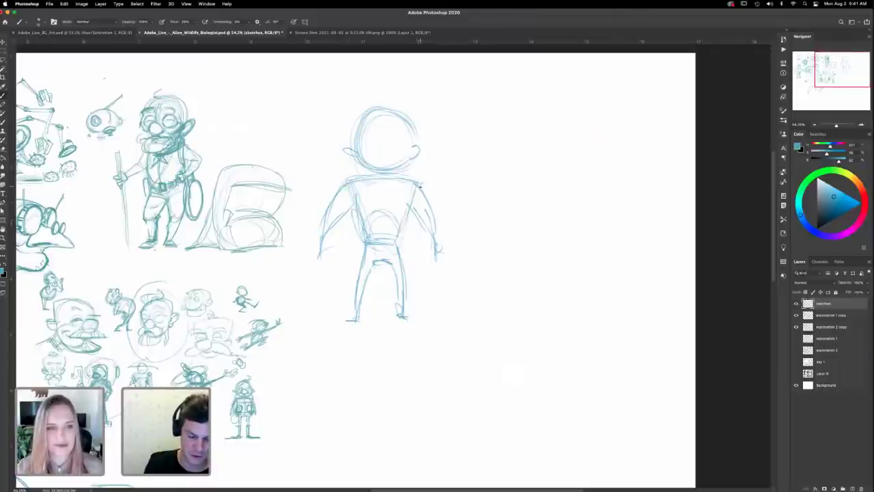
drag(421, 186, 397, 240)
mouse_move(334, 180)
mouse_down()
mouse_move(426, 178)
mouse_move(380, 177)
mouse_up()
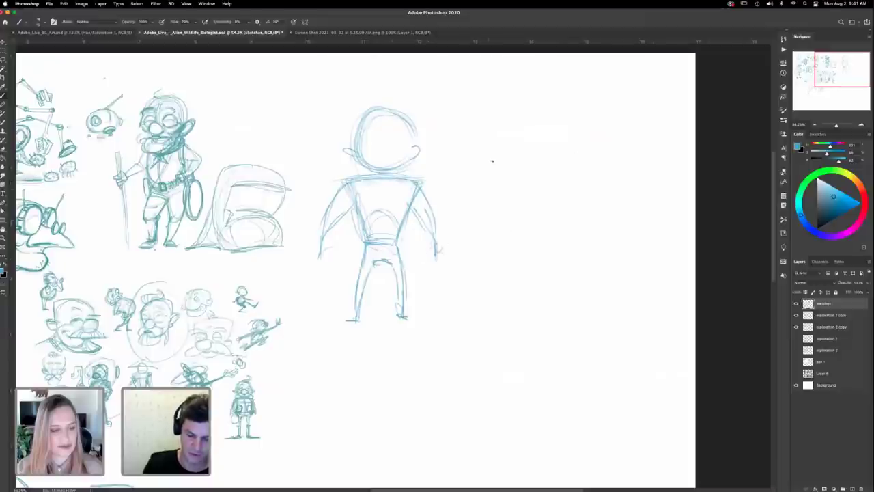
Step: Sketch a second figure's round head above a large round belly beside the broad-shouldered figure
mouse_move(492, 162)
mouse_down()
mouse_move(512, 123)
mouse_move(546, 172)
mouse_move(492, 273)
mouse_up()
drag(478, 232, 523, 280)
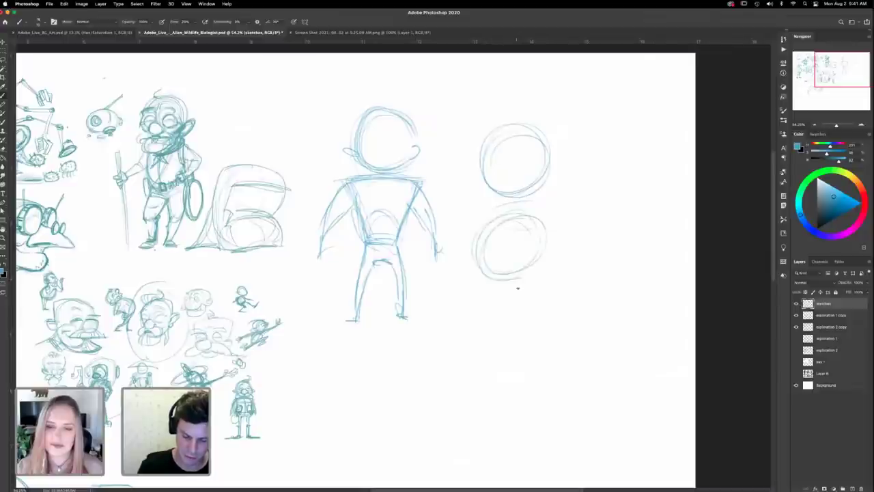
drag(543, 232, 518, 280)
drag(470, 247, 523, 275)
Step: Sketch the round-bellied figure's sloping shoulders, arm with a round shoulder joint, and two short thin legs with feet
mouse_move(529, 205)
mouse_down()
mouse_move(560, 221)
mouse_move(532, 203)
mouse_move(555, 221)
mouse_move(568, 266)
mouse_up()
drag(534, 218, 553, 250)
drag(489, 210, 524, 205)
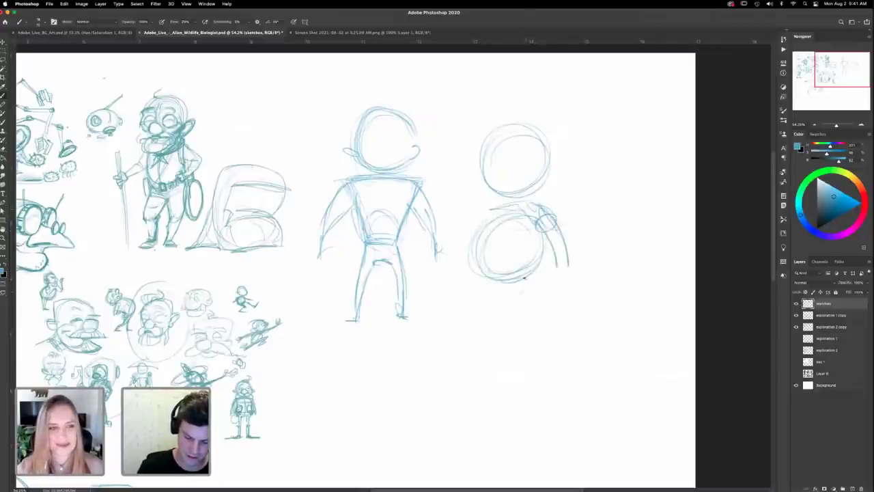
mouse_move(527, 263)
mouse_down()
mouse_move(522, 274)
mouse_move(533, 290)
mouse_move(534, 280)
mouse_move(532, 321)
mouse_up()
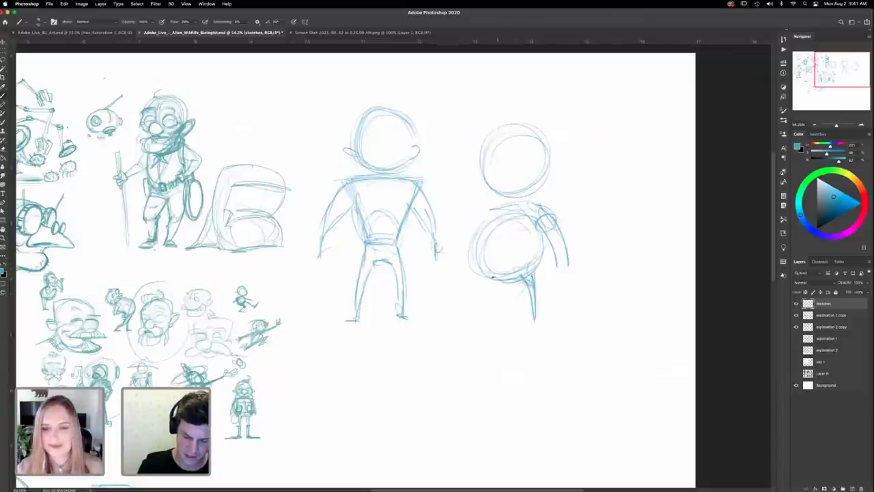
mouse_move(489, 278)
mouse_down()
mouse_move(478, 314)
mouse_move(542, 318)
mouse_up()
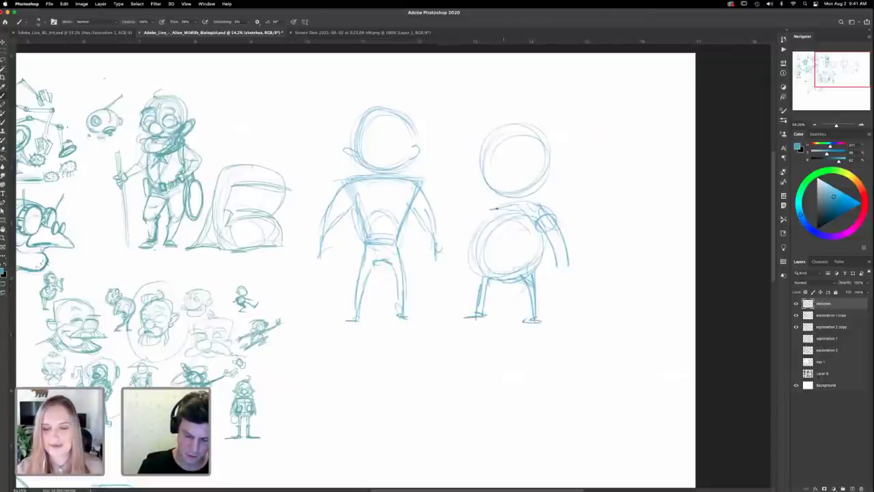
drag(500, 207, 467, 227)
drag(540, 220, 551, 229)
Step: Refine the round-bellied figure's head outline, add an ear, and draw curved horizontal and vertical face guidelines
drag(539, 182, 516, 198)
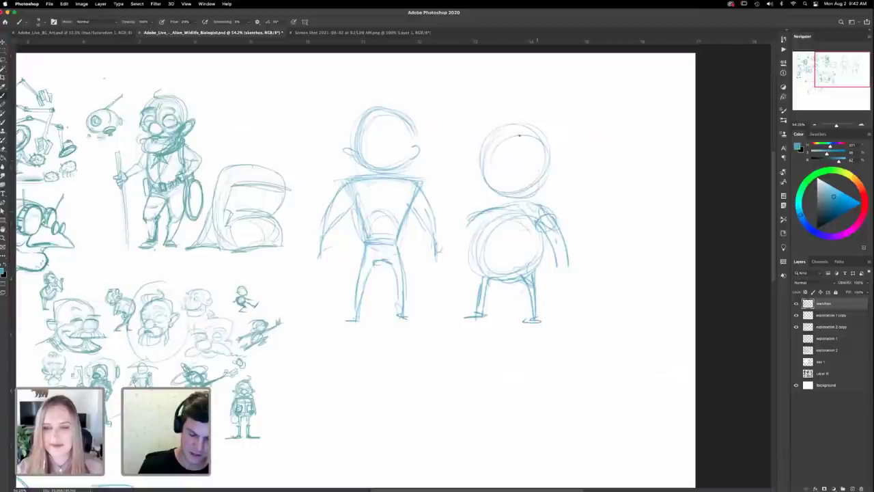
drag(508, 129, 476, 177)
mouse_move(516, 127)
mouse_down()
mouse_move(491, 164)
mouse_move(491, 187)
mouse_up()
drag(541, 169, 525, 194)
drag(488, 164, 541, 167)
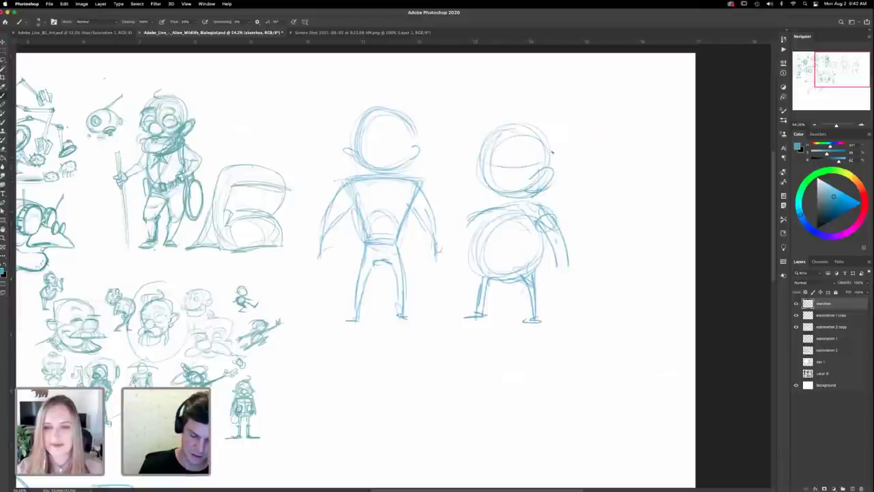
mouse_move(502, 130)
mouse_down()
mouse_move(497, 204)
mouse_move(465, 233)
mouse_up()
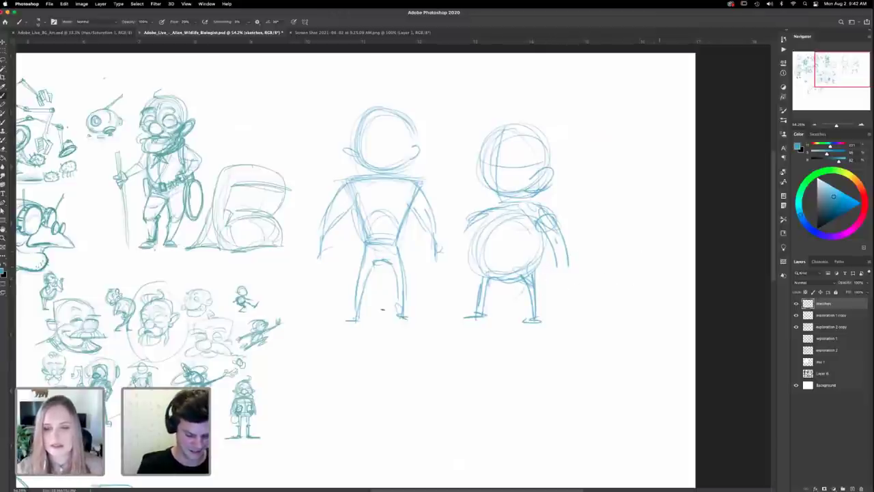
Step: Circle the crouching figure with mechanical arms, and draw arrows marking it and the standing explorer with the staff
drag(566, 226, 653, 204)
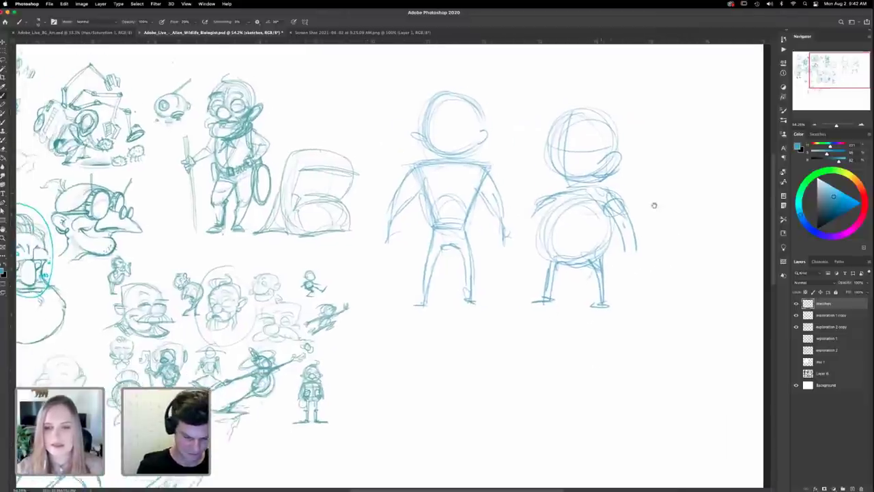
mouse_move(619, 249)
mouse_down()
mouse_move(618, 283)
mouse_move(659, 302)
mouse_up()
scroll(393, 263, down, 5)
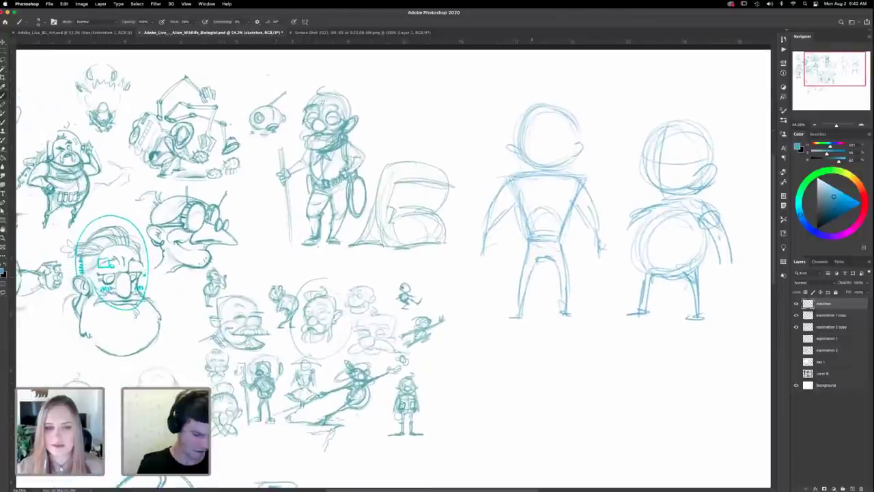
scroll(394, 263, right, 3)
scroll(393, 263, up, 1)
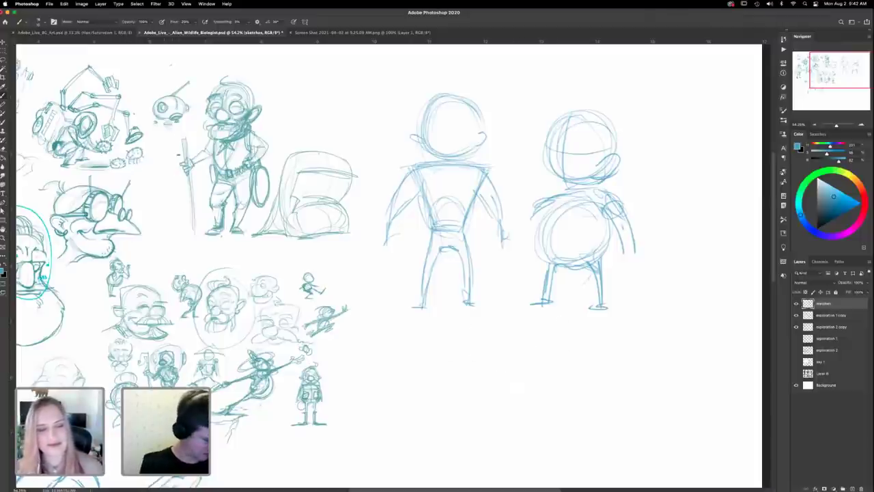
mouse_move(106, 57)
mouse_down()
mouse_move(64, 62)
mouse_move(48, 161)
mouse_move(154, 122)
mouse_move(121, 71)
mouse_up()
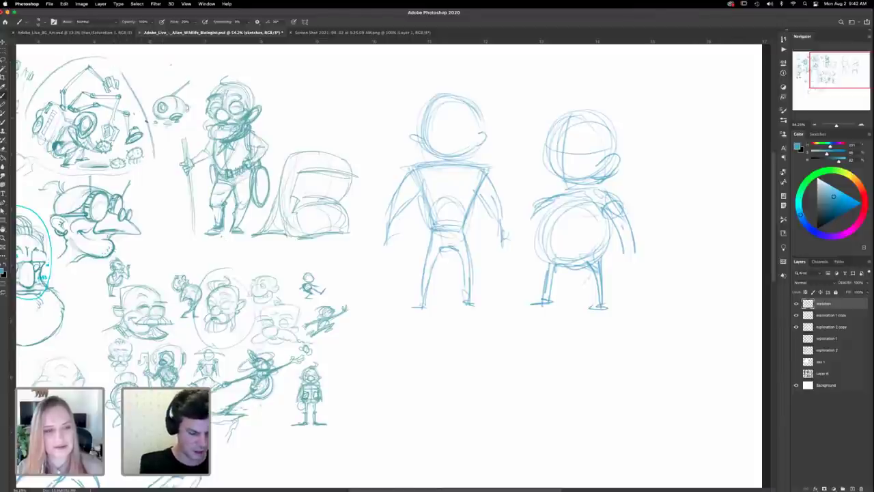
mouse_move(263, 60)
mouse_down()
mouse_move(256, 78)
mouse_move(250, 66)
mouse_up()
mouse_move(149, 69)
mouse_down()
mouse_move(143, 82)
mouse_move(139, 73)
mouse_up()
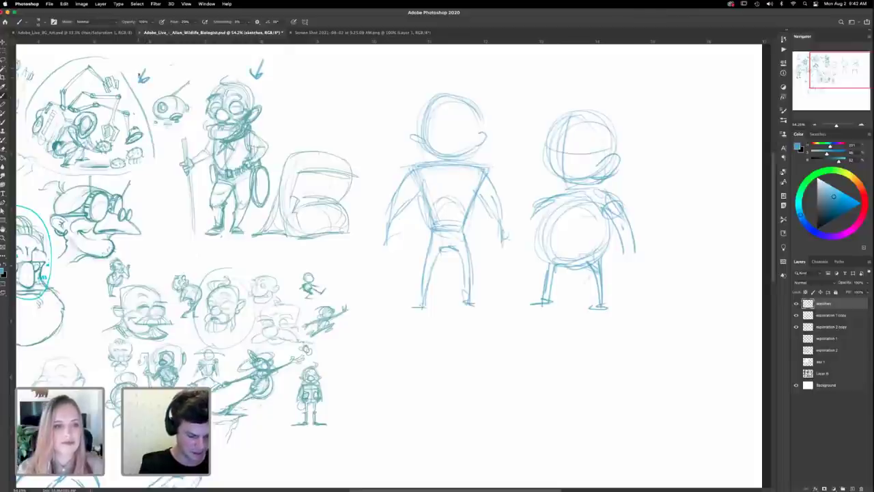
Step: Lasso both body-shape figures, scale them down to about half size, and move them to the canvas's upper-right corner
drag(550, 355, 557, 347)
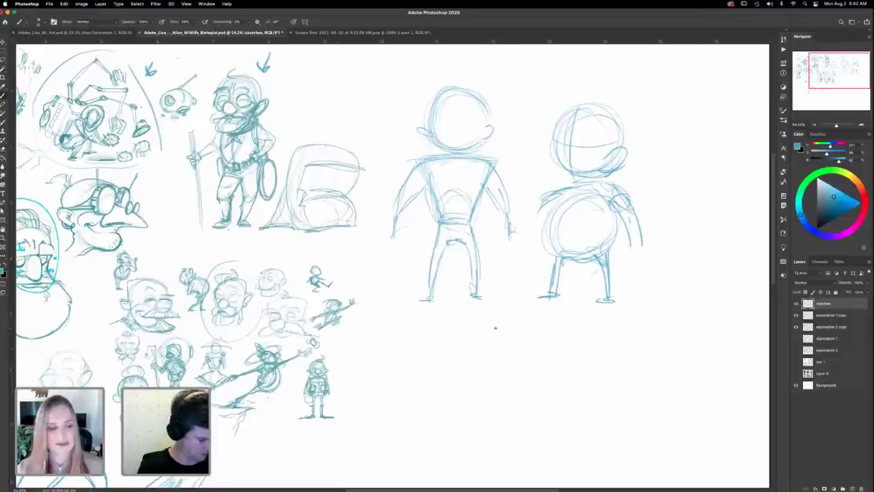
key(l)
mouse_move(649, 95)
mouse_down()
mouse_move(383, 154)
mouse_move(654, 302)
mouse_move(664, 157)
mouse_up()
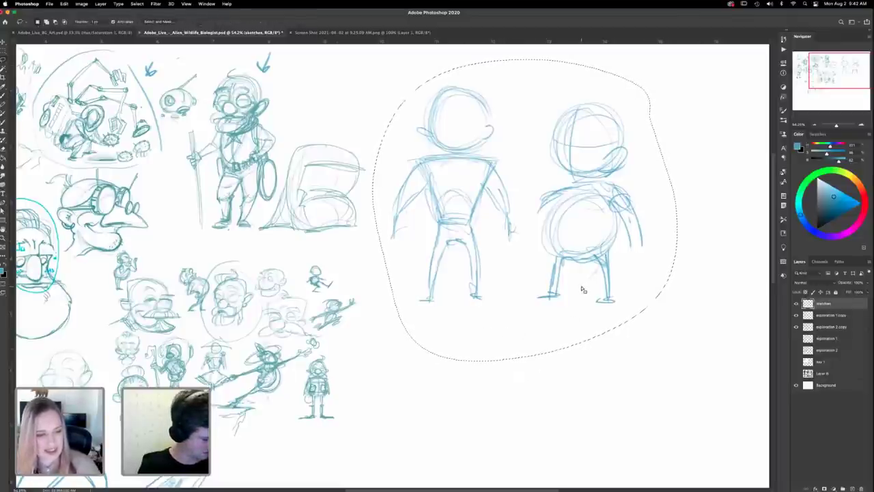
key(super+t)
drag(675, 61, 513, 224)
mouse_move(478, 289)
mouse_down()
mouse_move(484, 124)
mouse_move(634, 132)
mouse_move(719, 115)
mouse_up()
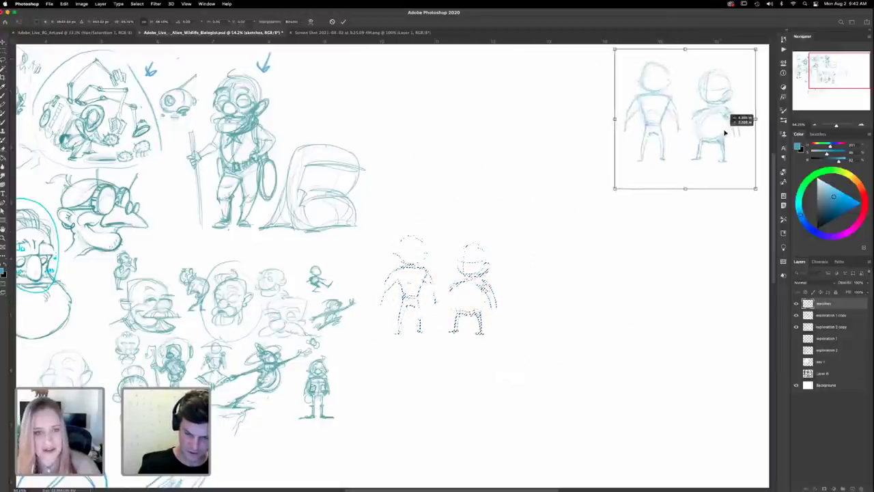
key(Return)
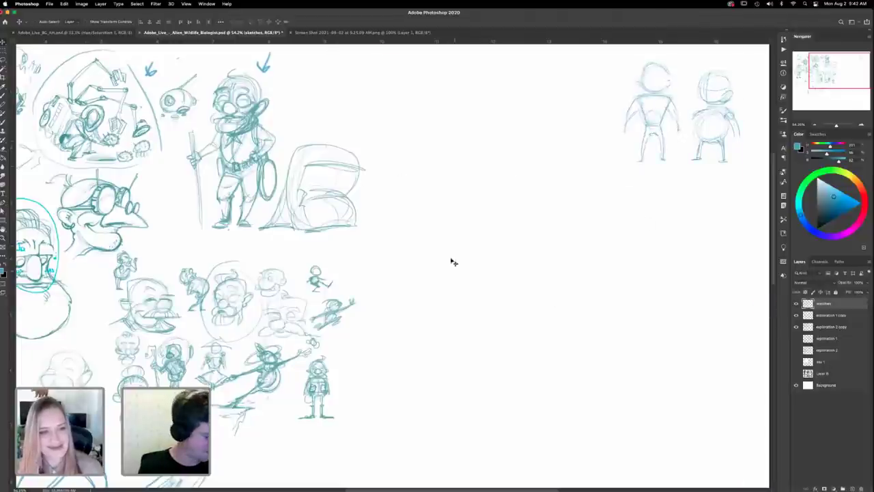
Step: Sketch a crouching figure's curved back, inner torso line, and raised thigh in the empty canvas area between the exploration sketches and body-shape figures
key(b)
drag(434, 232, 441, 285)
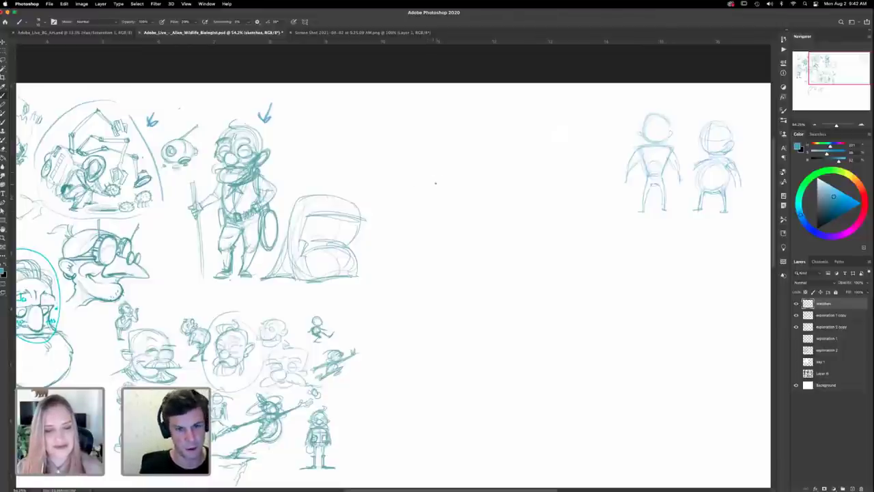
scroll(431, 218, left, 3)
scroll(431, 219, down, 1)
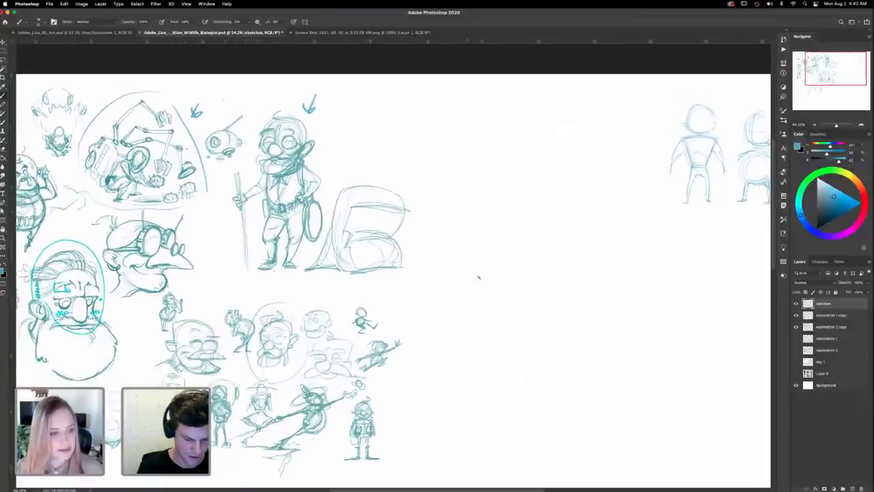
scroll(479, 277, up, 1)
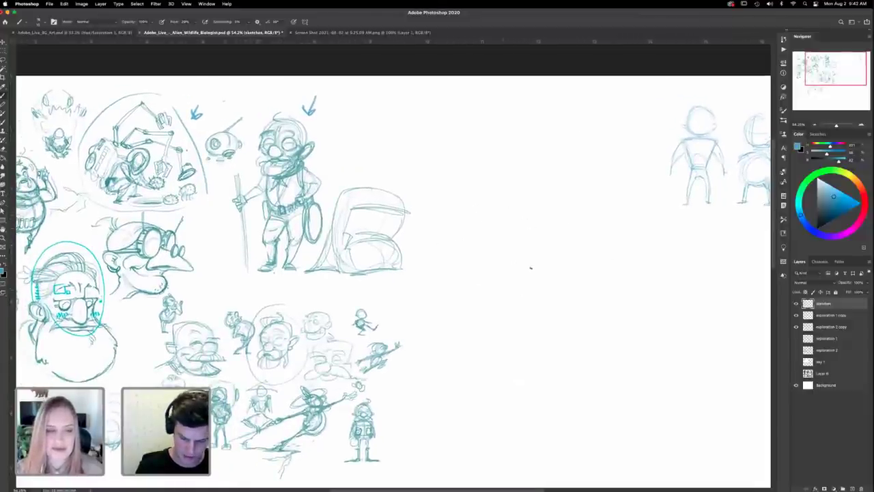
drag(545, 274, 517, 267)
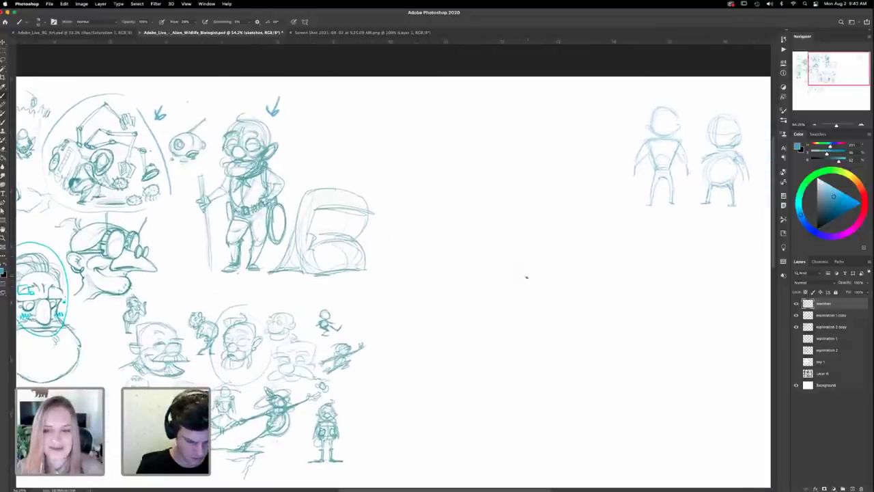
drag(521, 271, 502, 336)
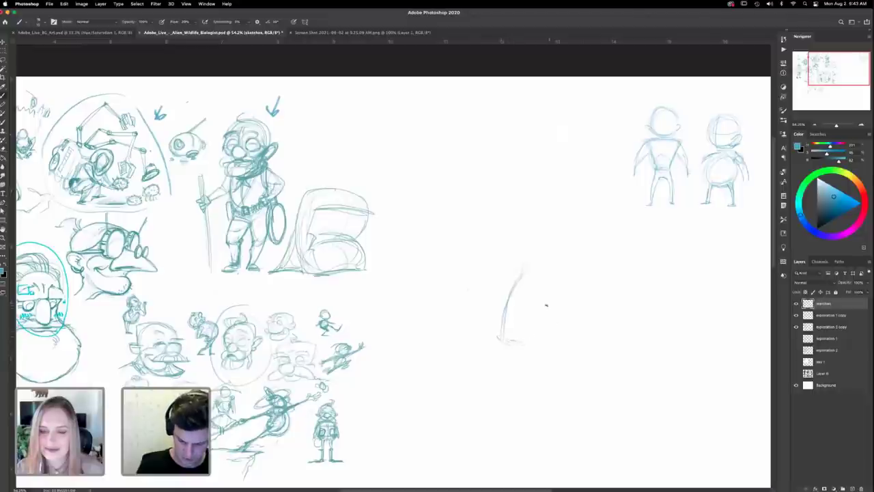
mouse_move(550, 301)
mouse_down()
mouse_move(556, 341)
mouse_move(532, 342)
mouse_up()
mouse_move(540, 265)
mouse_down()
mouse_move(525, 322)
mouse_move(549, 337)
mouse_move(540, 326)
mouse_move(513, 339)
mouse_move(562, 326)
mouse_move(506, 342)
mouse_up()
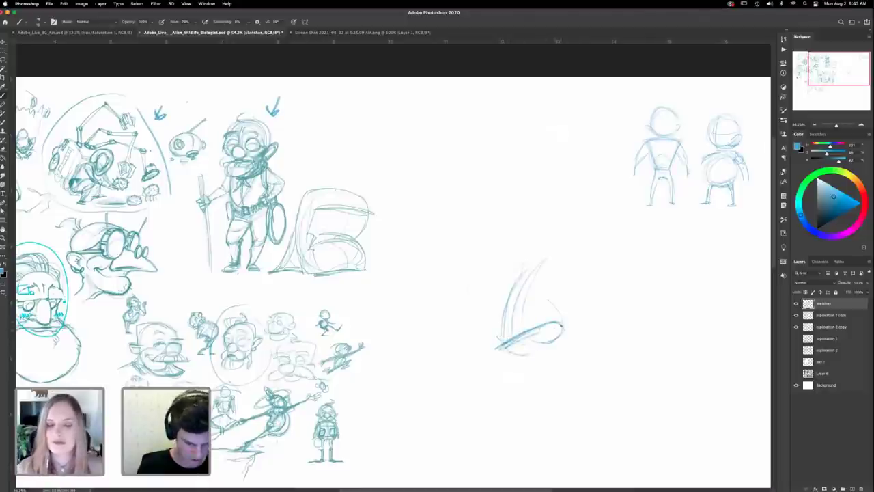
Step: Sketch the crouching figure's lower leg, rounded seat, circular shoulder joint, and bent arm reaching over the knee
drag(564, 330, 543, 369)
mouse_move(532, 339)
mouse_down()
mouse_move(530, 372)
mouse_move(540, 377)
mouse_move(500, 345)
mouse_move(508, 353)
mouse_up()
drag(503, 303, 498, 337)
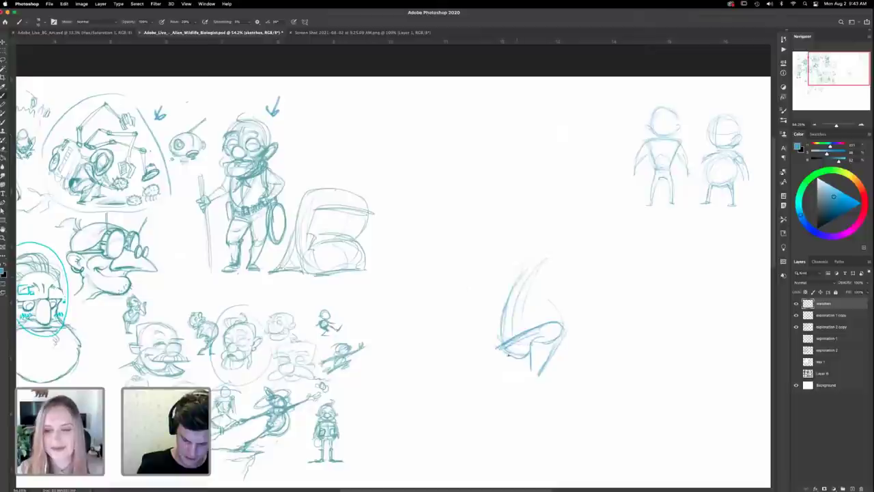
mouse_move(536, 267)
mouse_down()
mouse_move(526, 273)
mouse_move(550, 299)
mouse_move(523, 315)
mouse_up()
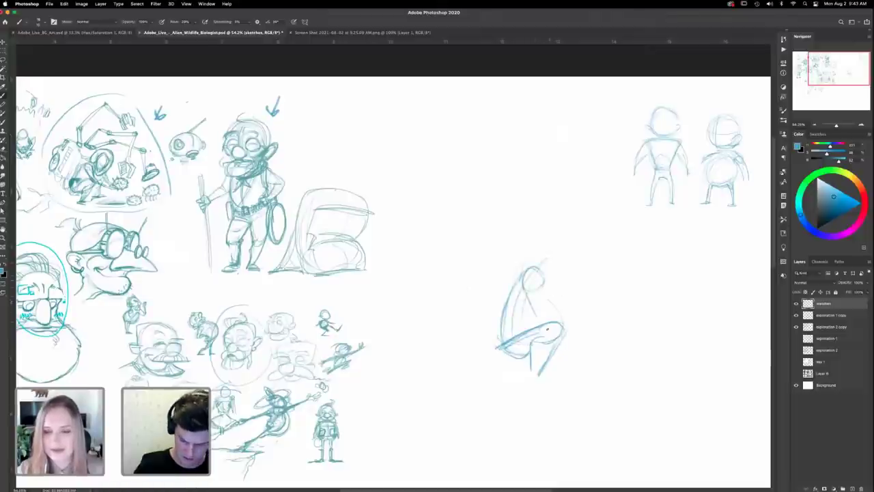
mouse_move(536, 284)
mouse_down()
mouse_move(546, 318)
mouse_move(535, 321)
mouse_move(534, 303)
mouse_move(545, 317)
mouse_move(549, 306)
mouse_move(537, 319)
mouse_move(547, 307)
mouse_move(575, 323)
mouse_up()
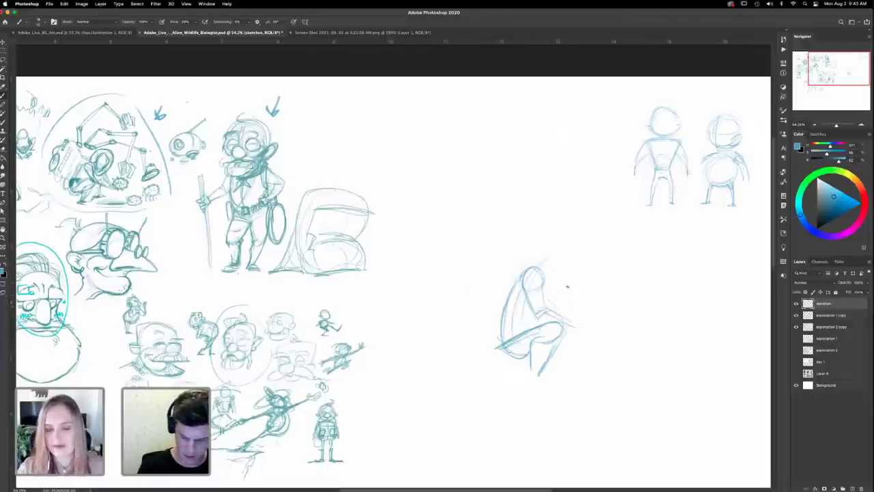
Step: Sketch a large rounded head leaning forward above the crouching figure's shoulder
drag(536, 254, 537, 267)
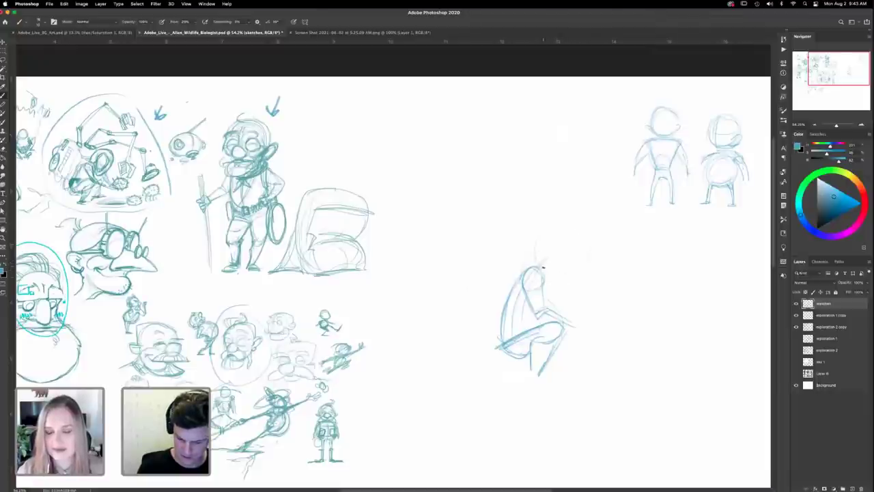
mouse_move(545, 265)
mouse_down()
mouse_move(588, 241)
mouse_move(574, 285)
mouse_move(582, 226)
mouse_move(548, 235)
mouse_move(603, 261)
mouse_move(582, 287)
mouse_up()
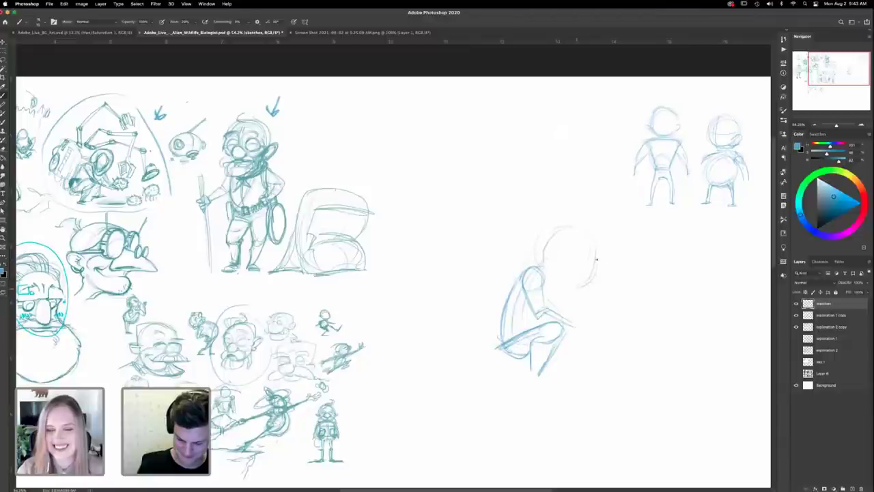
mouse_move(575, 222)
mouse_down()
mouse_move(539, 265)
mouse_move(602, 256)
mouse_move(591, 277)
mouse_up()
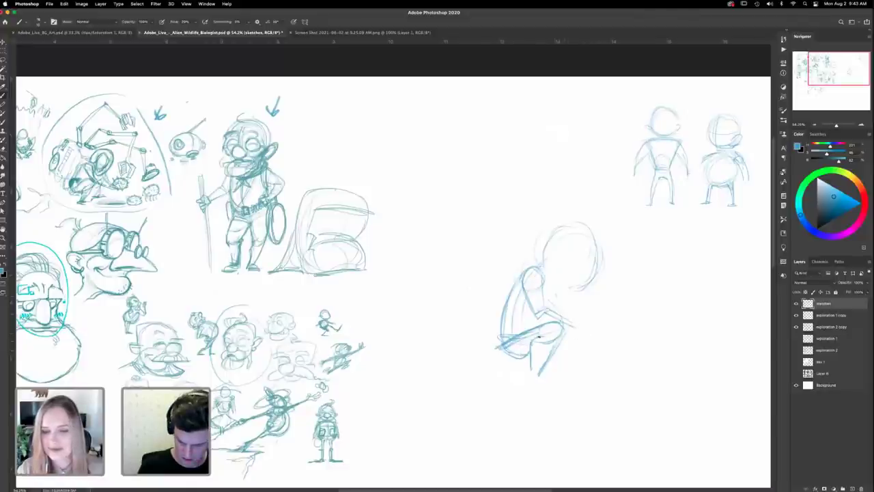
Step: Add the crouching figure's second bent leg, and reinforce the near thigh, seat, and curved back lines
mouse_move(564, 328)
mouse_down()
mouse_move(590, 324)
mouse_move(572, 366)
mouse_up()
mouse_move(570, 336)
mouse_down()
mouse_move(563, 366)
mouse_move(556, 345)
mouse_up()
drag(500, 343, 539, 325)
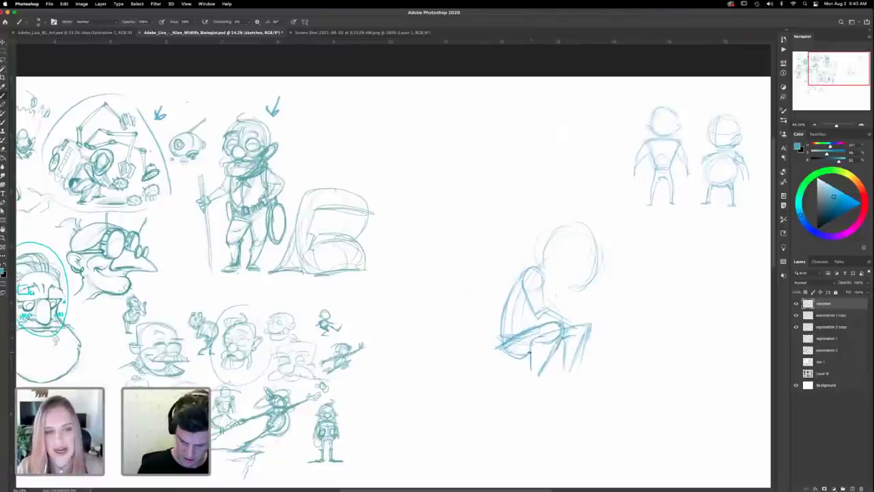
mouse_move(515, 360)
mouse_down()
mouse_move(532, 351)
mouse_move(497, 354)
mouse_up()
drag(500, 307, 495, 352)
drag(526, 269, 496, 340)
drag(508, 288, 499, 326)
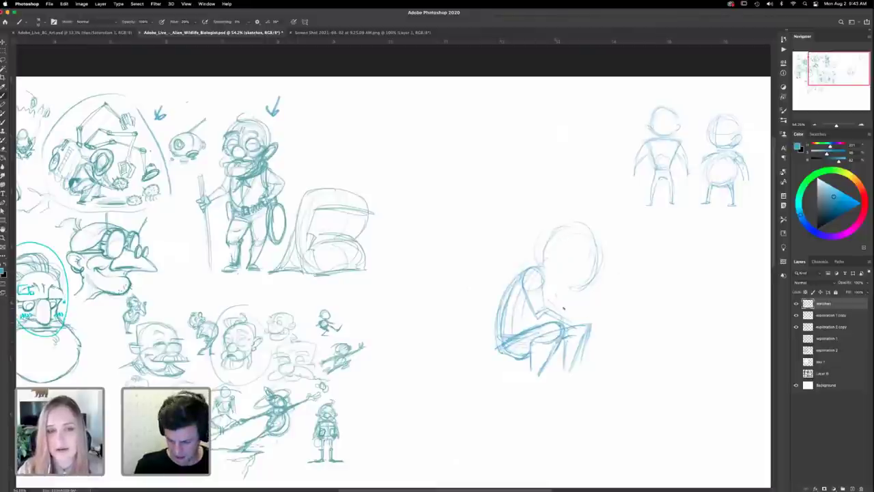
Step: Refine the crouching figure's chin, skull outline, and the back of the head where it meets the neck
mouse_move(542, 321)
mouse_down()
mouse_move(556, 325)
mouse_move(542, 281)
mouse_move(591, 283)
mouse_up()
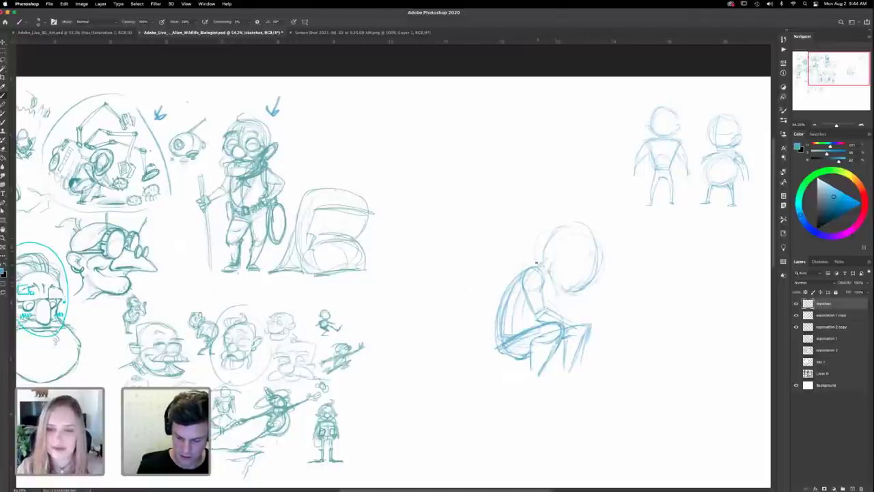
drag(537, 262, 549, 243)
mouse_move(598, 269)
mouse_down()
mouse_move(583, 226)
mouse_move(557, 229)
mouse_up()
drag(560, 229, 590, 234)
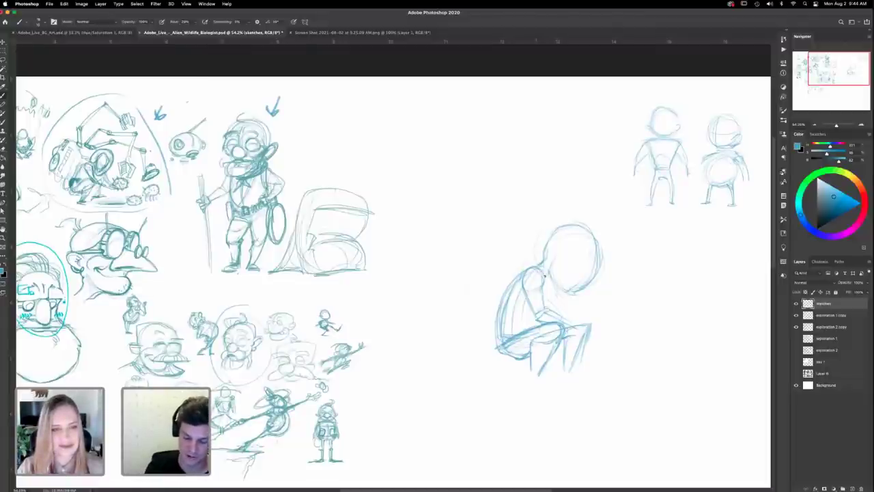
drag(542, 267, 550, 232)
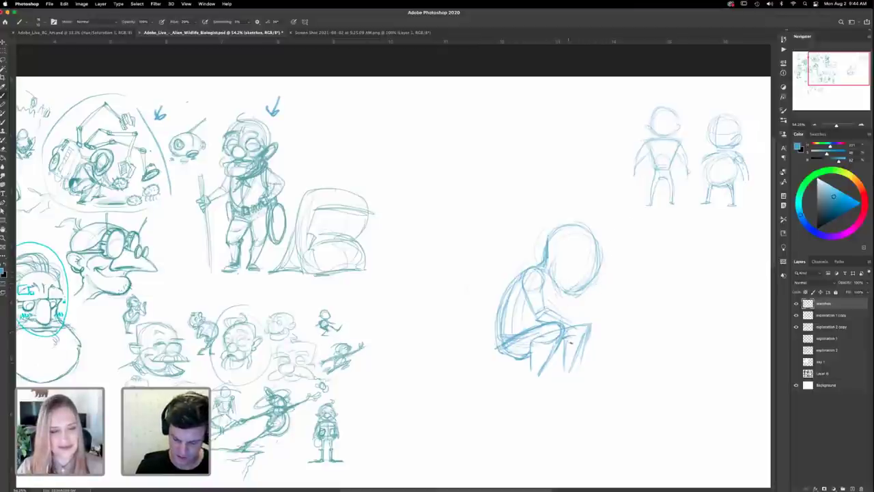
Step: Reinforce the crouching figure's near shin, draw a waist line, and add an ear and the far arm
mouse_move(548, 348)
mouse_down()
mouse_move(532, 380)
mouse_move(531, 372)
mouse_up()
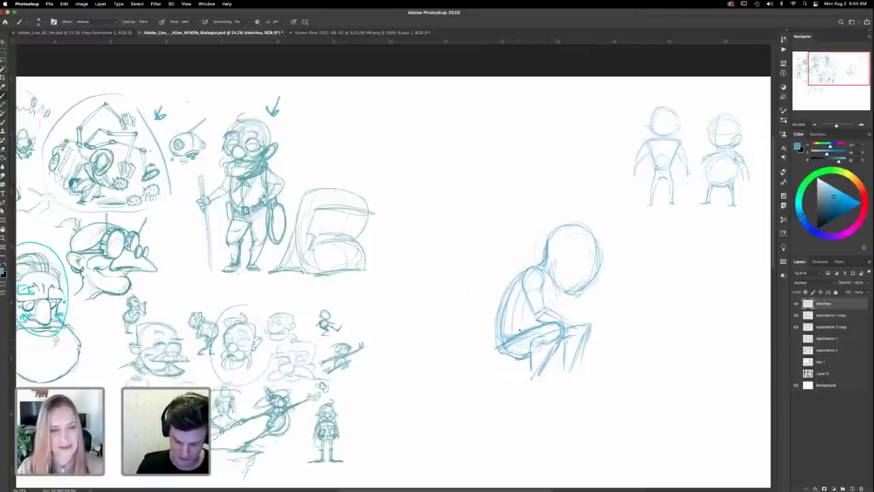
drag(523, 330, 499, 334)
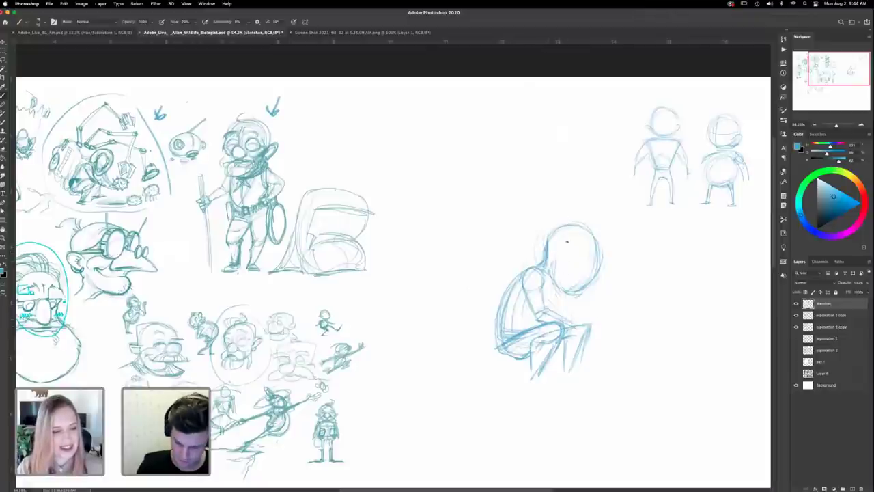
drag(558, 249, 543, 266)
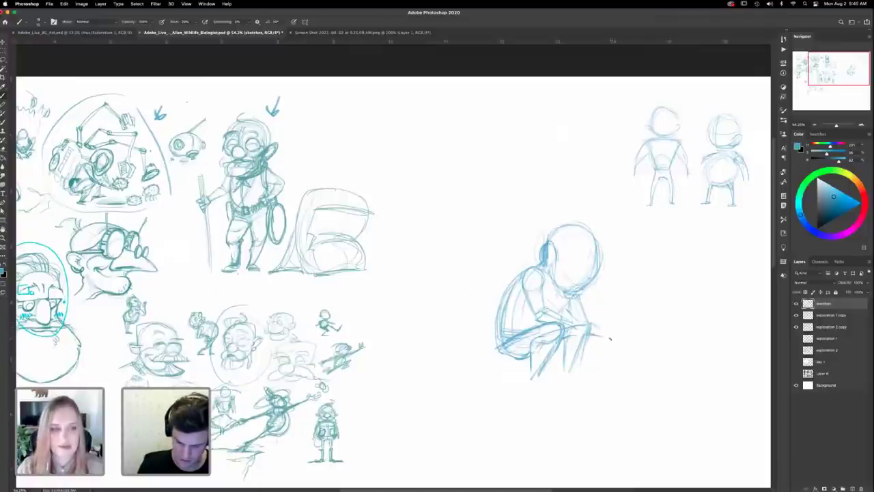
Step: Draw a large rounded arc behind the crouching figure's back, and add flat feet under both legs
mouse_move(530, 225)
mouse_down()
mouse_move(490, 189)
mouse_move(478, 337)
mouse_up()
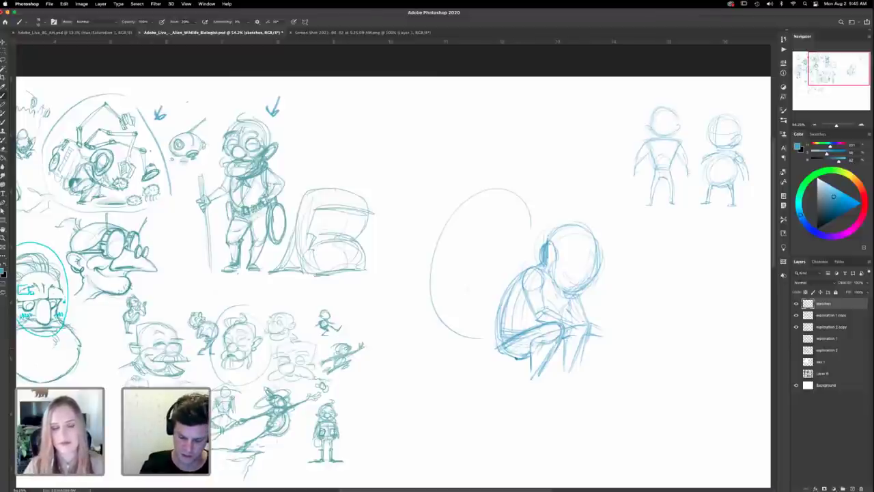
drag(498, 349, 526, 357)
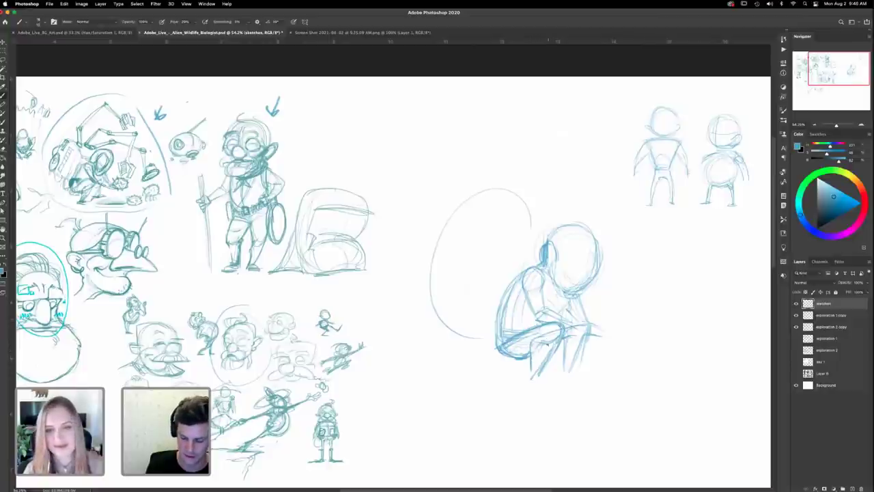
mouse_move(547, 339)
mouse_down()
mouse_move(537, 339)
mouse_move(532, 380)
mouse_move(556, 383)
mouse_move(564, 370)
mouse_up()
drag(581, 372, 590, 368)
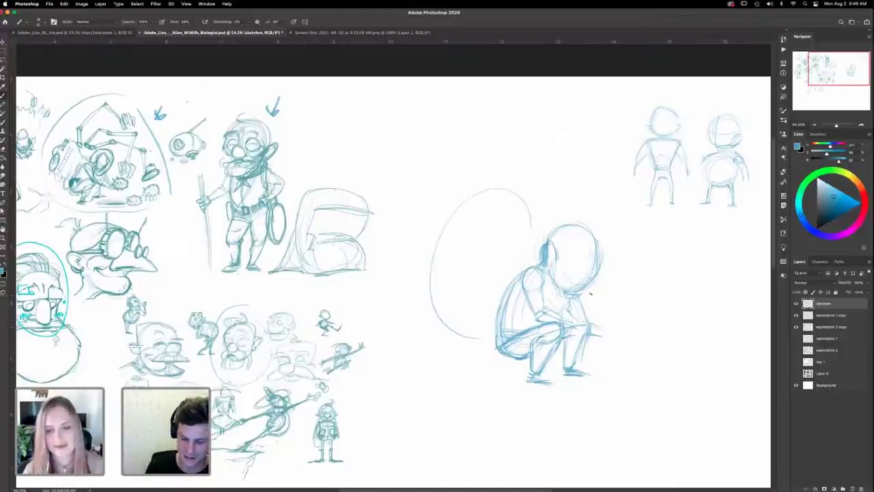
drag(537, 287, 545, 314)
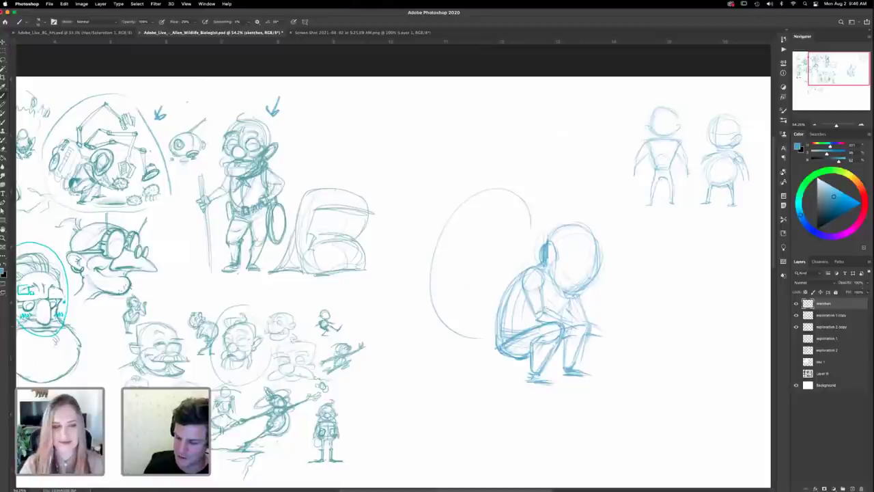
drag(842, 291, 866, 292)
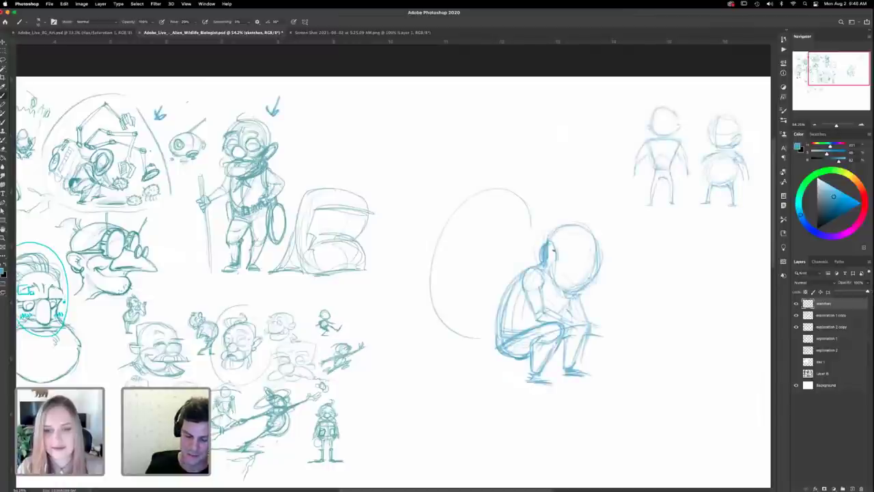
Step: Add detail to the crouching figure's ear, and darken the back and front outlines of the head
click(554, 255)
mouse_move(545, 243)
mouse_down()
mouse_move(574, 255)
mouse_move(550, 228)
mouse_up()
drag(549, 239, 572, 223)
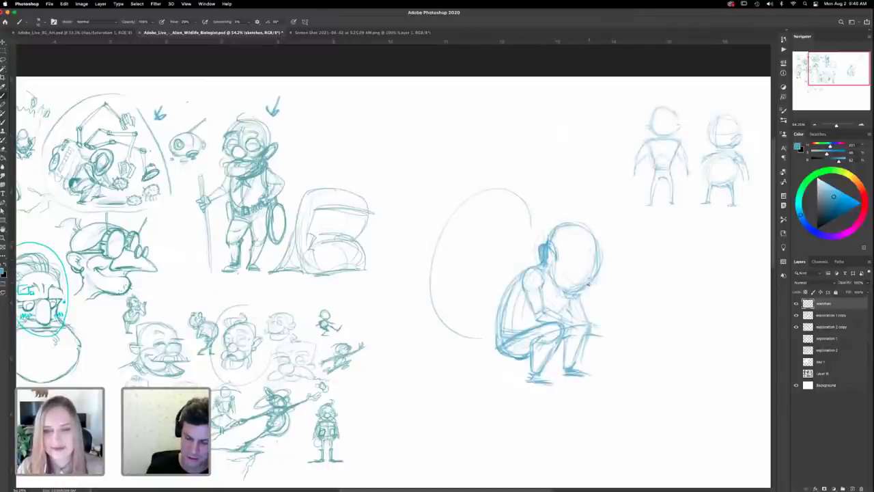
mouse_move(575, 294)
mouse_down()
mouse_move(600, 263)
mouse_move(598, 237)
mouse_up()
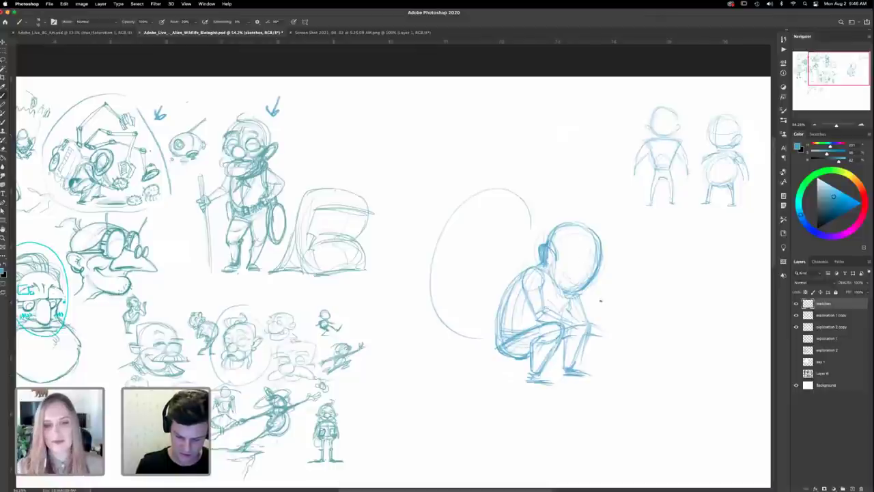
Step: Strengthen the near foot's sole line, and draw a round nose with a rounded mouth shape below it
mouse_move(556, 349)
mouse_down()
mouse_move(538, 370)
mouse_move(553, 383)
mouse_up()
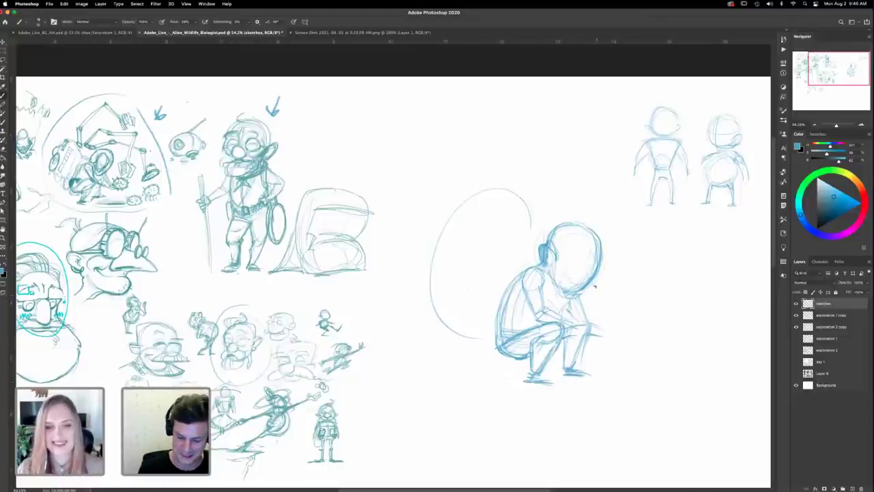
mouse_move(577, 277)
mouse_down()
mouse_move(585, 292)
mouse_move(596, 283)
mouse_up()
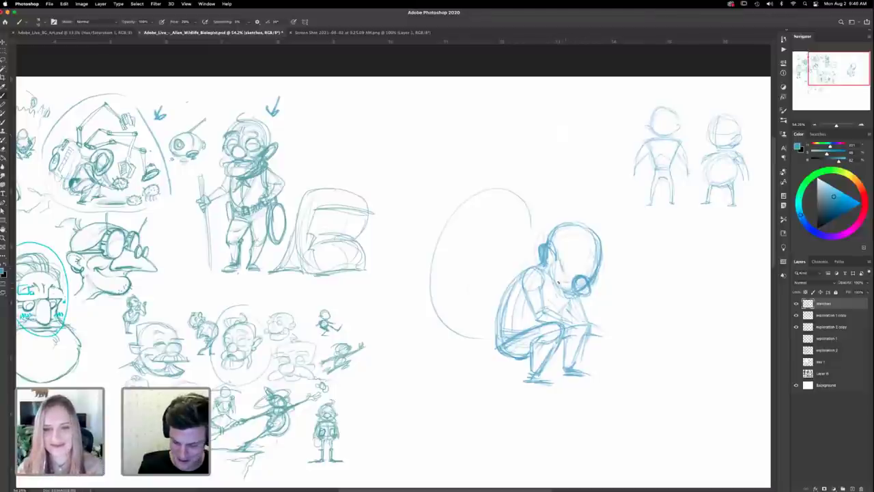
mouse_move(568, 283)
mouse_down()
mouse_move(586, 294)
mouse_move(574, 295)
mouse_move(586, 304)
mouse_move(569, 298)
mouse_move(582, 268)
mouse_move(571, 272)
mouse_move(577, 314)
mouse_up()
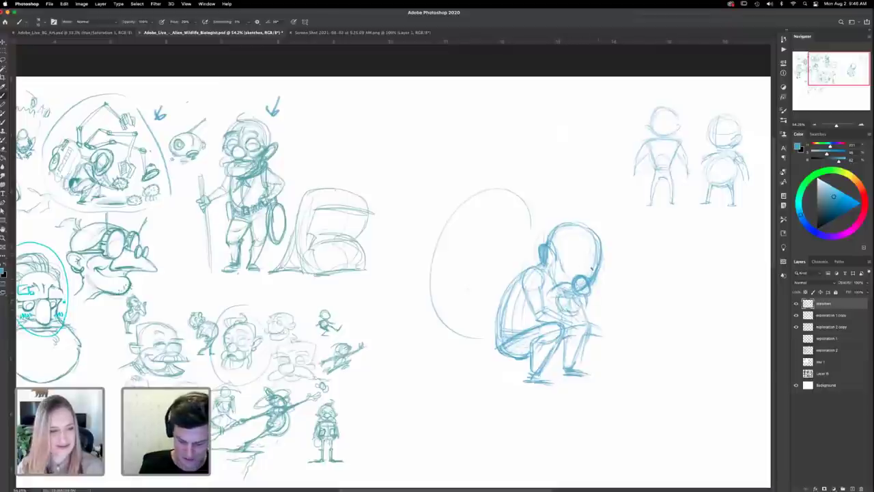
Step: Redraw the crouching figure's skull with a fuller, darker outline, and erase the excess lines along its inner edge
mouse_move(589, 277)
mouse_down()
mouse_move(599, 243)
mouse_move(582, 225)
mouse_up()
mouse_move(600, 275)
mouse_down()
mouse_move(604, 258)
mouse_move(590, 228)
mouse_move(556, 224)
mouse_up()
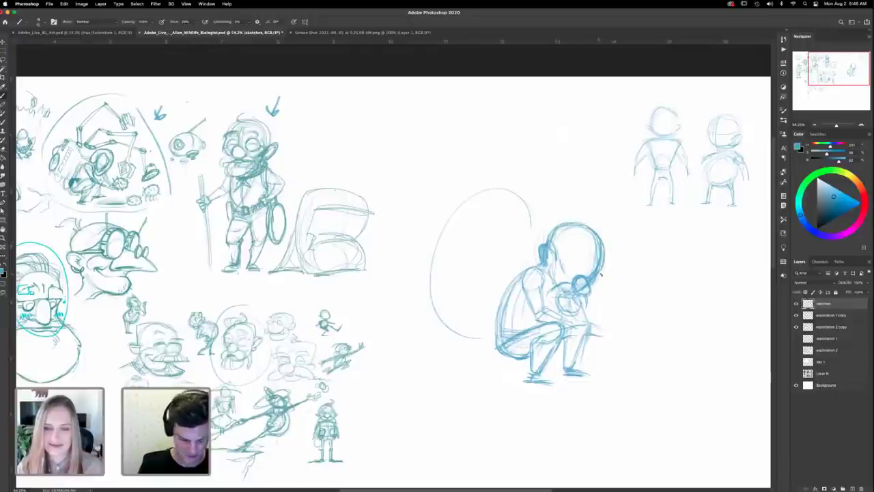
key(e)
mouse_move(593, 268)
mouse_down()
mouse_move(592, 279)
mouse_move(586, 231)
mouse_up()
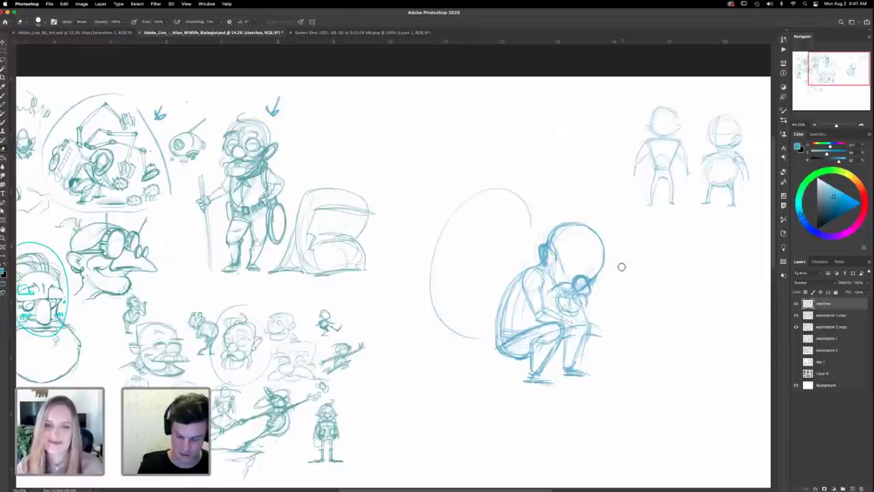
Step: Draw the crouching figure's closed eye and brow, erase the lines inside the round nose, and add a jaw stroke below the ear
key(b)
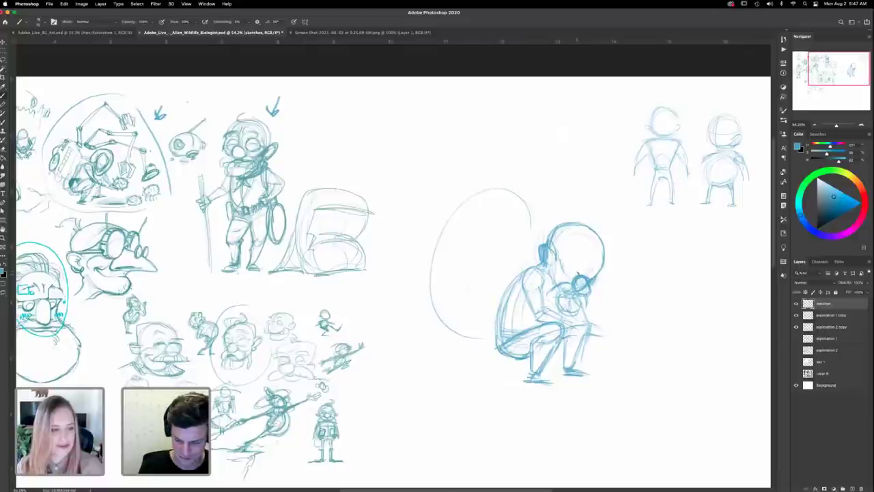
mouse_move(580, 263)
mouse_down()
mouse_move(568, 262)
mouse_move(591, 258)
mouse_up()
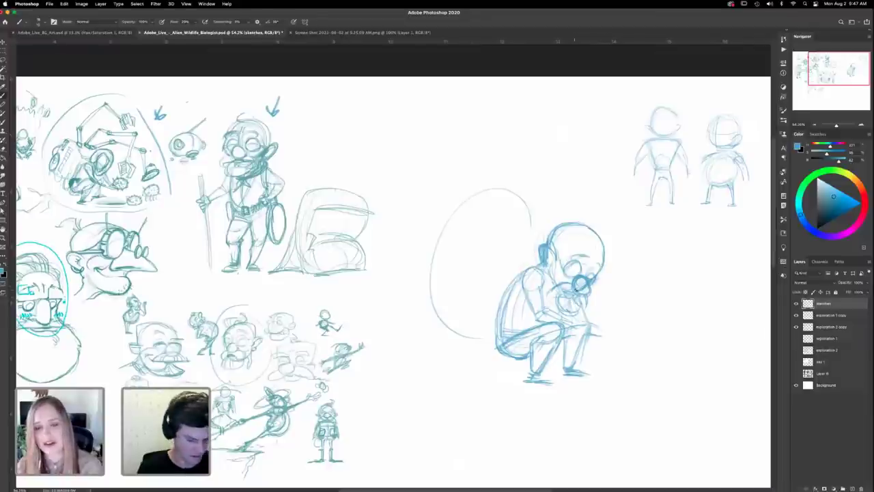
key(e)
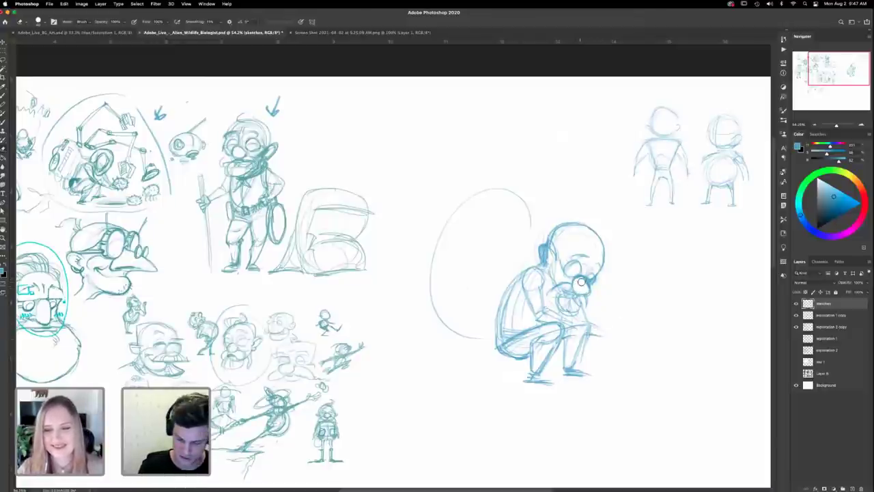
key(b)
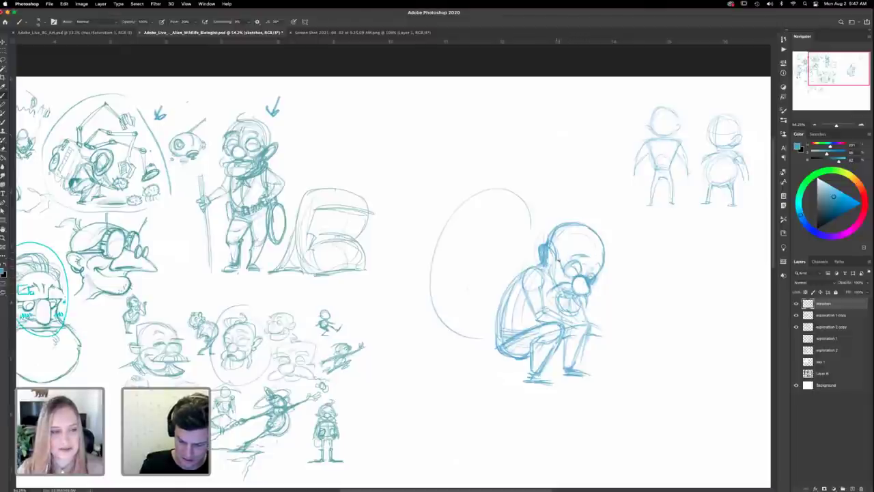
drag(555, 271, 558, 284)
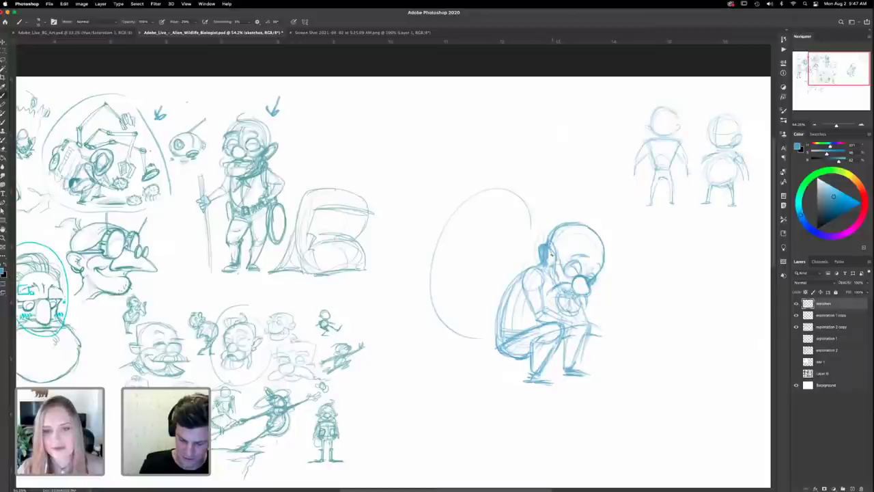
Step: Erase the crouching figure's dark ear and redraw it as a larger rounded ear, and refine the line from nose to chin
key(e)
mouse_move(547, 256)
mouse_down()
mouse_move(545, 249)
mouse_move(541, 257)
mouse_up()
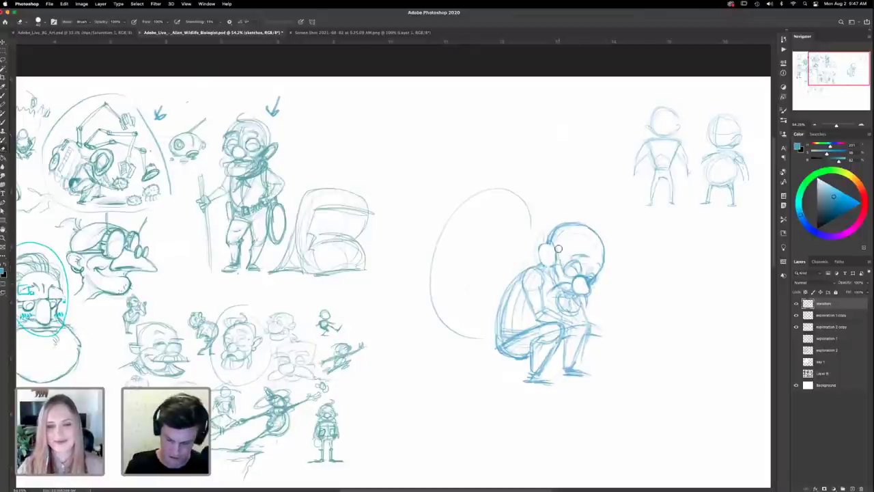
key(b)
drag(554, 256, 545, 246)
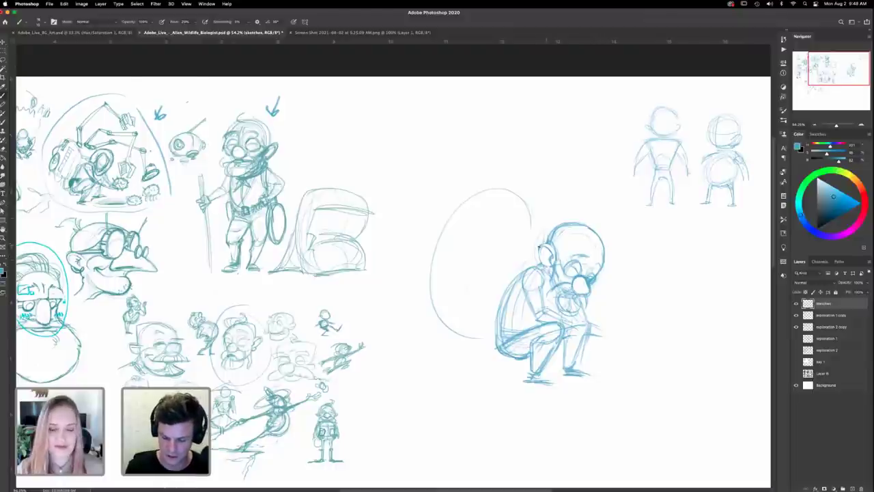
mouse_move(539, 246)
mouse_down()
mouse_move(550, 244)
mouse_move(542, 268)
mouse_up()
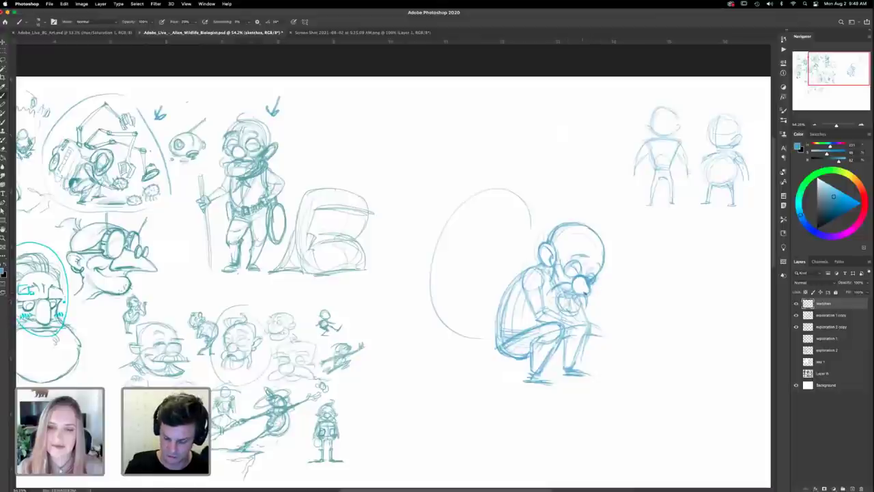
mouse_move(583, 295)
mouse_down()
mouse_move(578, 311)
mouse_move(565, 313)
mouse_up()
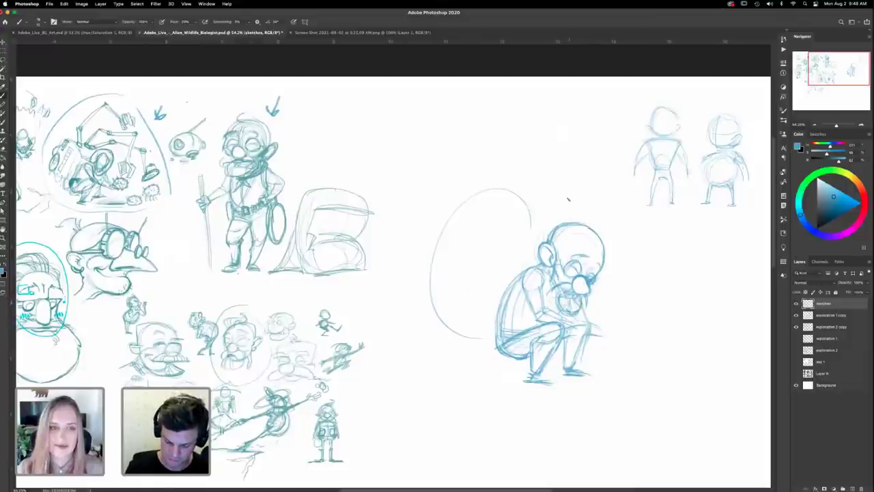
Step: Extend the arc behind the figure into a large oval pack with curved inner contour lines, and sketch a low rock seat underneath him
drag(545, 220, 496, 184)
drag(486, 223, 449, 289)
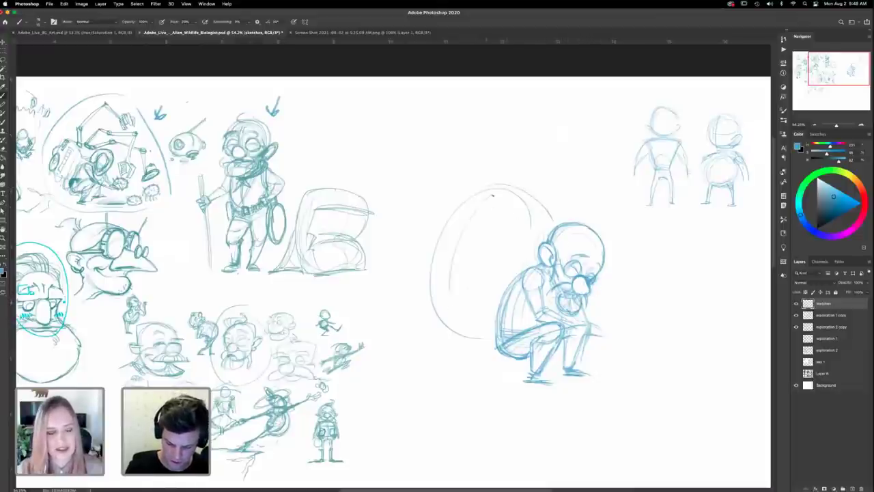
drag(502, 260, 469, 318)
mouse_move(511, 206)
mouse_down()
mouse_move(466, 314)
mouse_move(439, 301)
mouse_move(486, 338)
mouse_up()
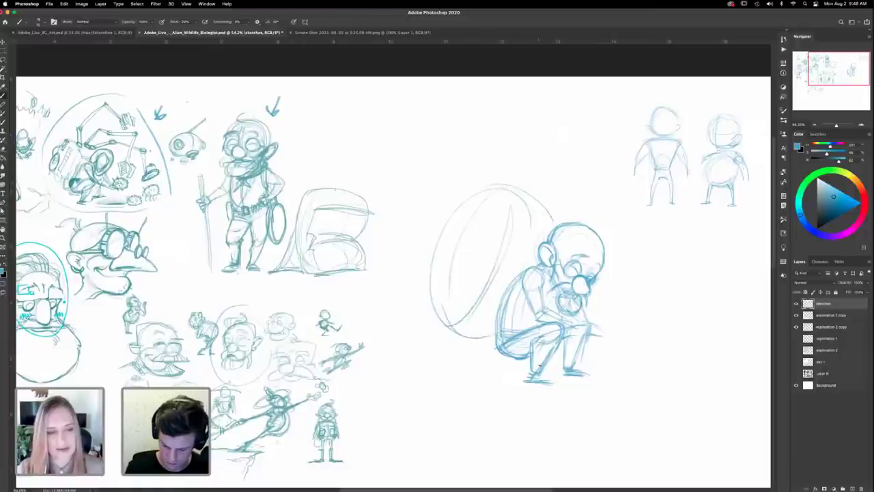
mouse_move(528, 357)
mouse_down()
mouse_move(483, 358)
mouse_move(466, 380)
mouse_move(477, 382)
mouse_move(462, 380)
mouse_up()
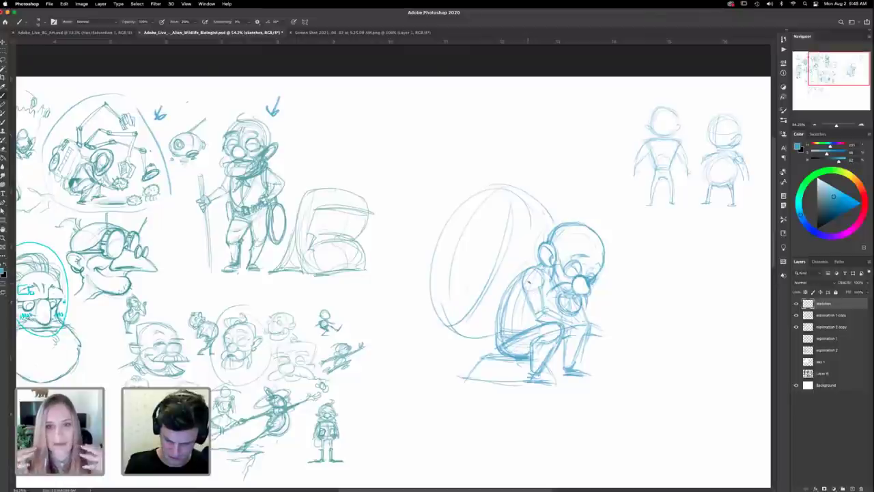
Step: Define the seated figure's sleeve and back outline, and draw the forearms with hands clasped over the knees
mouse_move(525, 280)
mouse_down()
mouse_move(559, 306)
mouse_move(508, 288)
mouse_move(532, 271)
mouse_move(497, 315)
mouse_move(534, 270)
mouse_move(497, 320)
mouse_up()
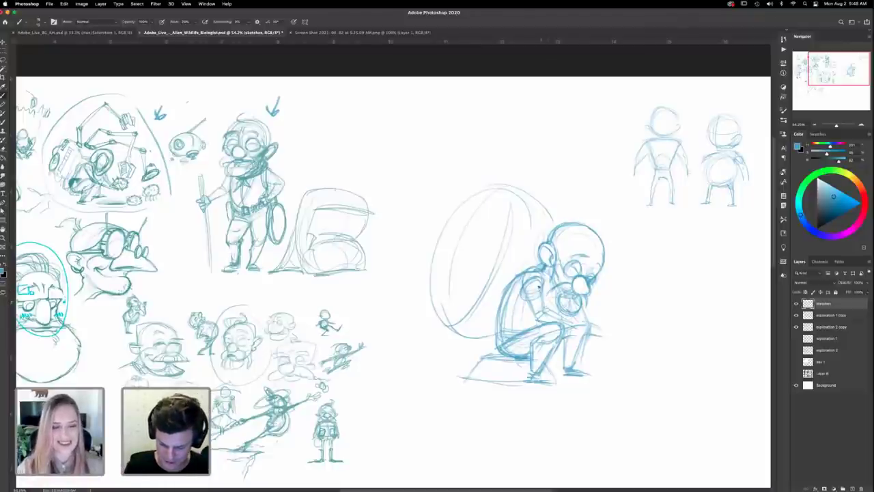
mouse_move(543, 290)
mouse_down()
mouse_move(545, 320)
mouse_move(536, 325)
mouse_move(614, 335)
mouse_up()
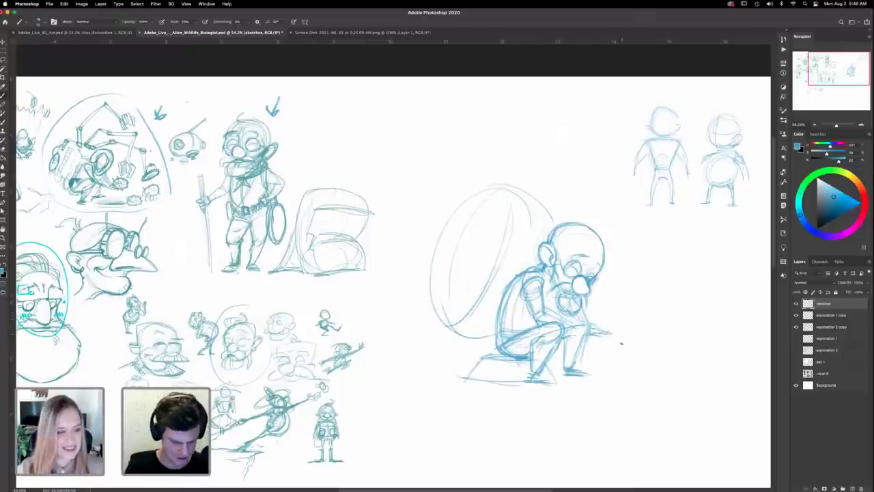
mouse_move(541, 309)
mouse_down()
mouse_move(582, 335)
mouse_move(593, 318)
mouse_move(584, 314)
mouse_up()
drag(595, 319, 577, 330)
drag(600, 323, 580, 334)
drag(590, 326, 569, 329)
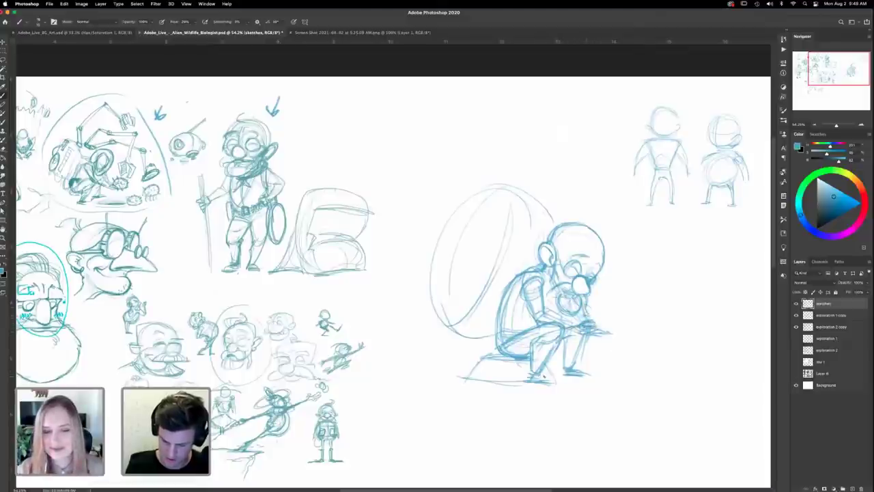
Step: Draw a flat ellipse on the ground before the feet, and strengthen the large oval pack's outline and its curve toward the figure's back
drag(550, 386, 646, 387)
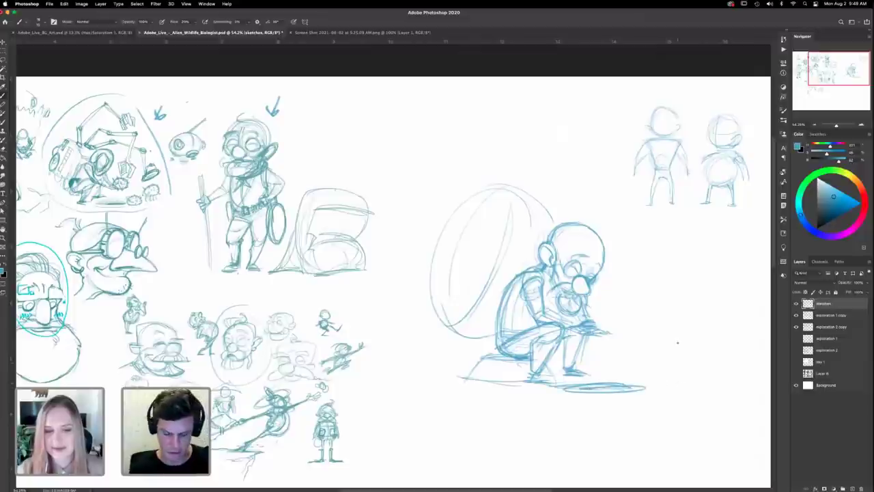
mouse_move(515, 203)
mouse_down()
mouse_move(482, 185)
mouse_move(435, 325)
mouse_up()
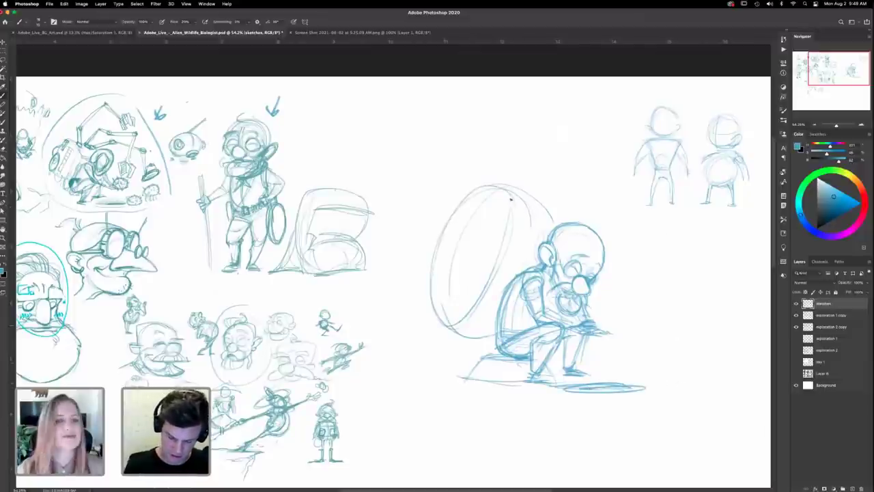
drag(519, 188, 501, 185)
drag(445, 328, 501, 336)
drag(517, 208, 543, 295)
drag(528, 230, 539, 267)
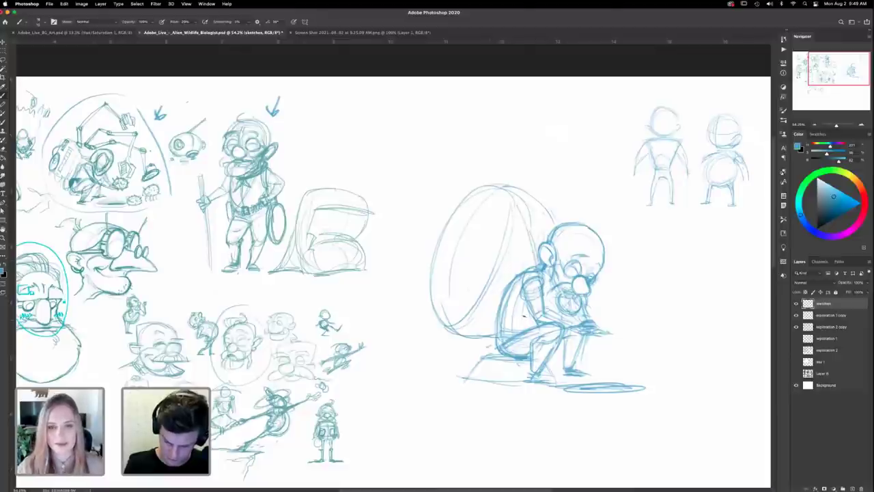
drag(533, 307, 499, 335)
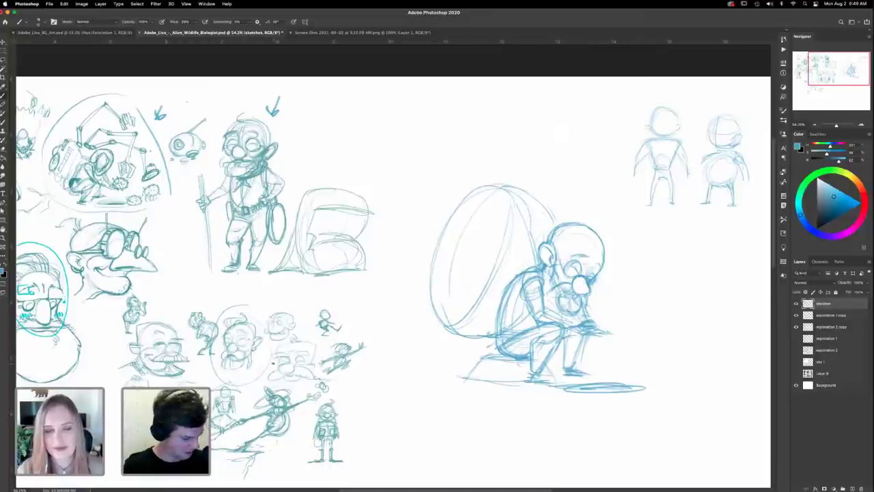
Step: Cut the bearded head sketch from the exploration 1 copy layer, paste it on its own layer, and place it beside the standing character
key(l)
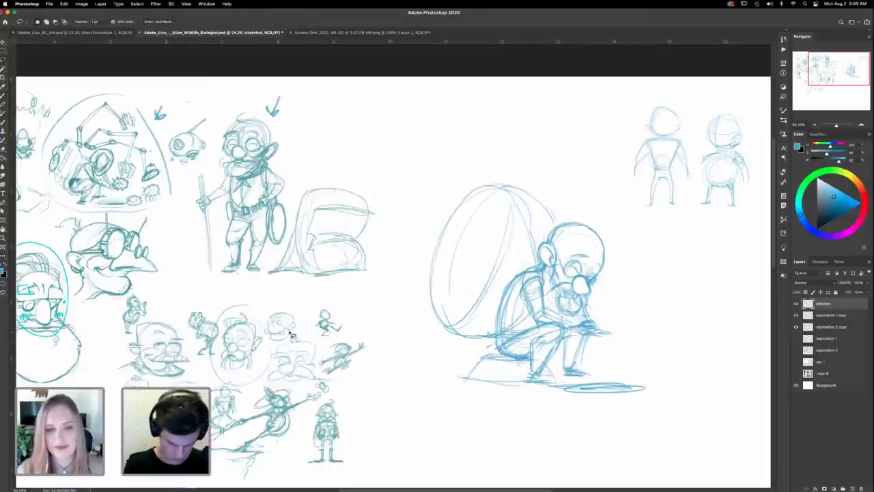
click(821, 317)
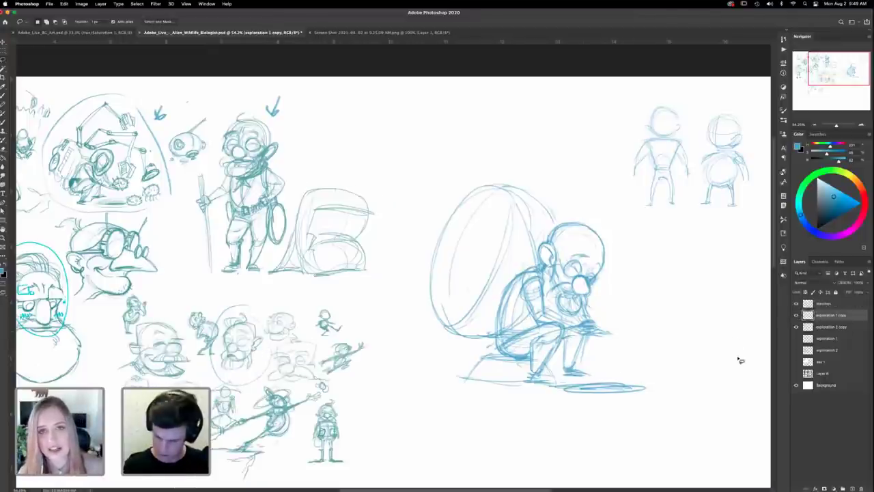
mouse_move(266, 355)
mouse_down()
mouse_move(243, 312)
mouse_move(224, 316)
mouse_move(219, 367)
mouse_move(243, 379)
mouse_move(266, 354)
mouse_up()
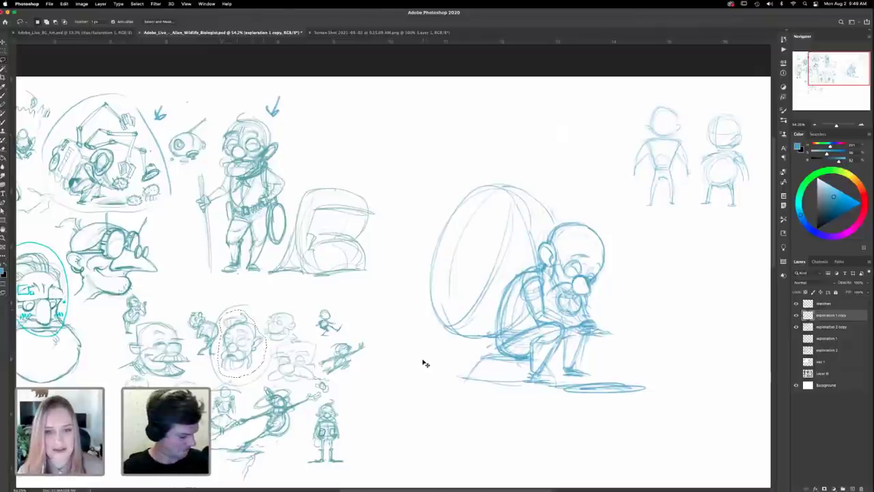
key(super+x)
key(super+v)
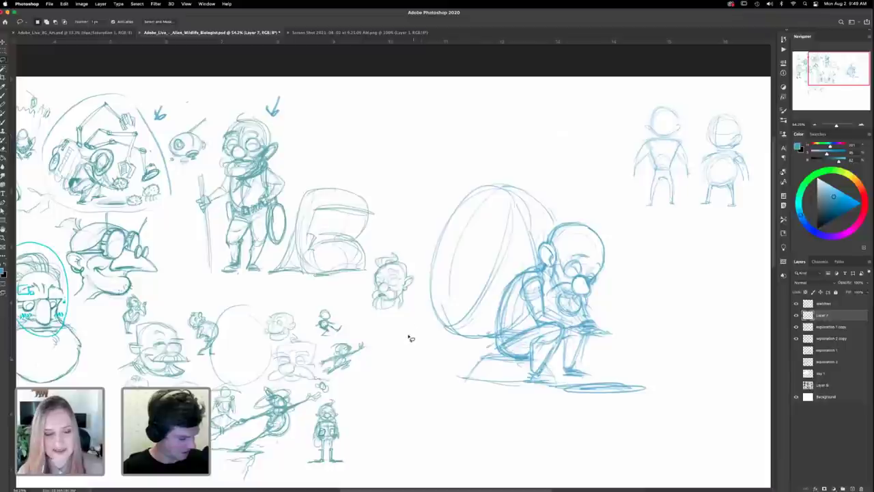
key(v)
mouse_move(396, 291)
mouse_down()
mouse_move(397, 213)
mouse_move(355, 137)
mouse_up()
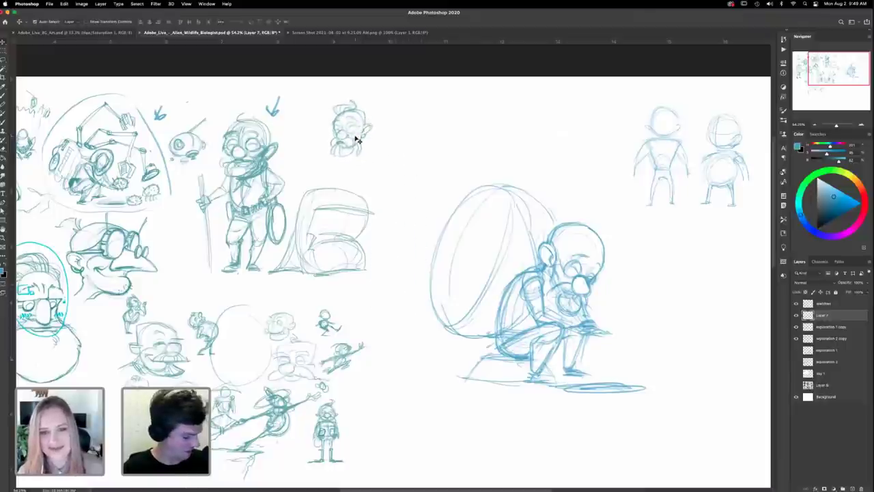
Step: Enlarge the pasted bearded head with Free Transform and position it above and to the right of the boulder sketch
key(ctrl+t)
drag(375, 98, 385, 87)
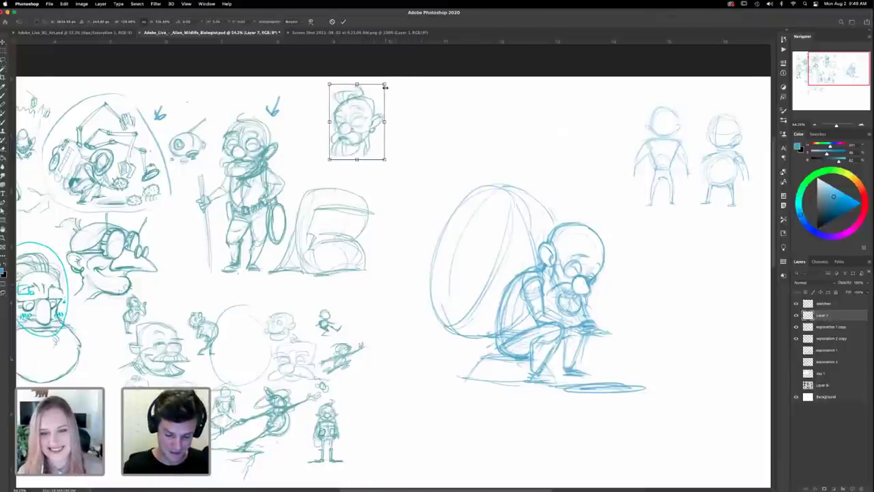
drag(385, 160, 397, 174)
drag(375, 142, 371, 148)
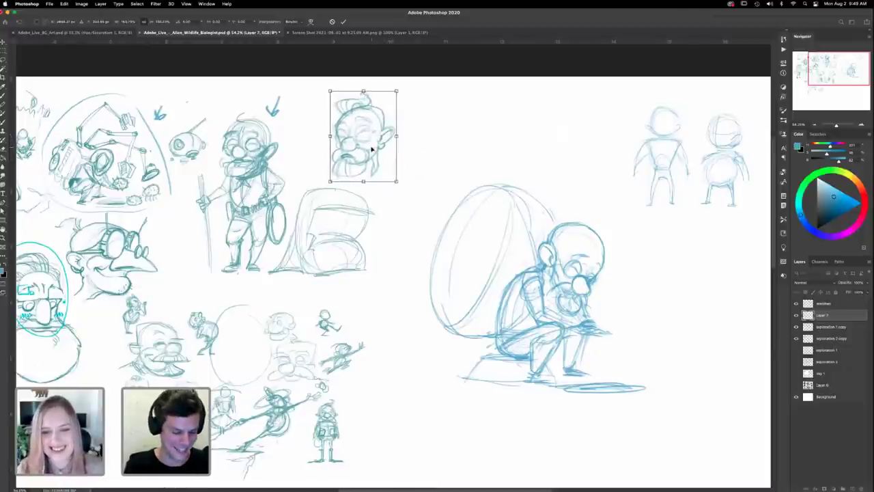
key(Return)
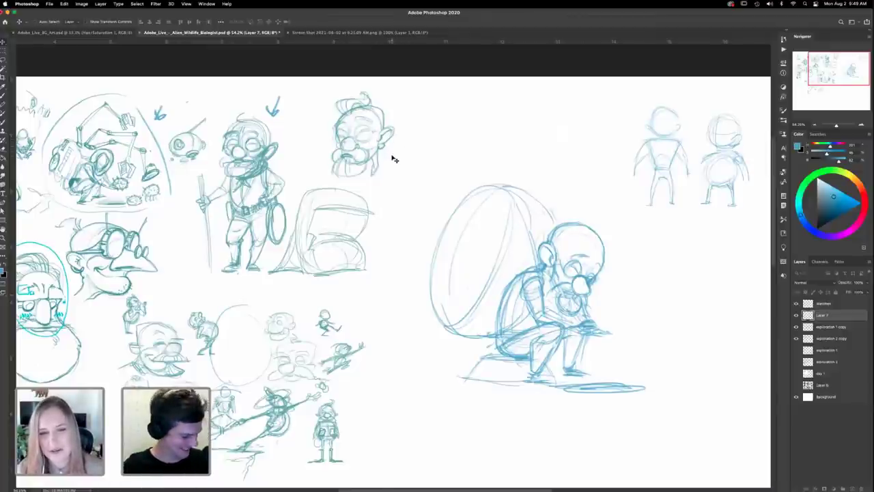
key(ctrl+t)
mouse_move(398, 181)
mouse_down()
mouse_move(403, 189)
mouse_move(404, 173)
mouse_up()
key(Return)
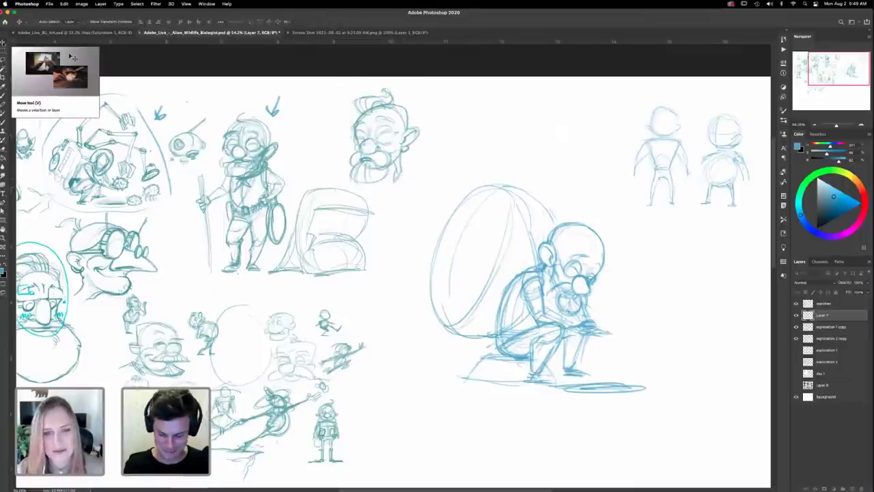
Step: Move the sketches layer's figures down and to the left, and delete that layer's ovals and arrows around the older explorations
click(825, 305)
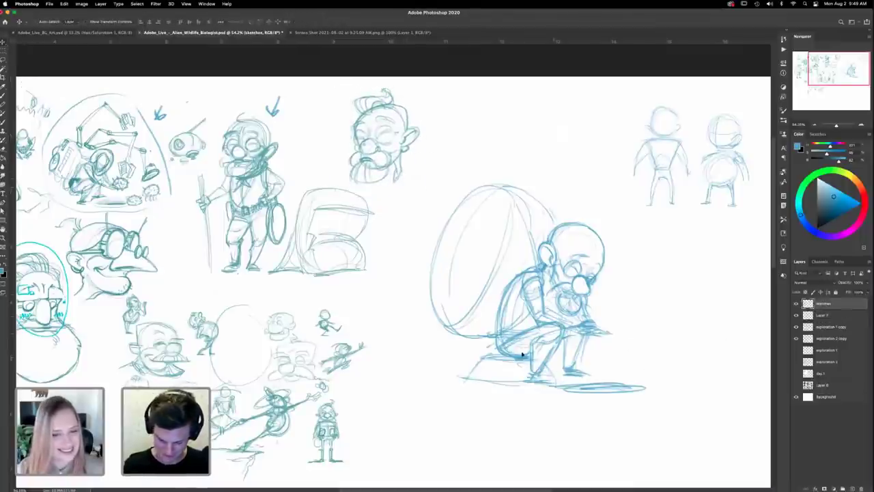
mouse_move(560, 292)
mouse_down()
mouse_move(516, 368)
mouse_move(520, 359)
mouse_up()
key(l)
mouse_move(243, 204)
mouse_down()
mouse_move(99, 130)
mouse_move(263, 267)
mouse_up()
key(BackSpace)
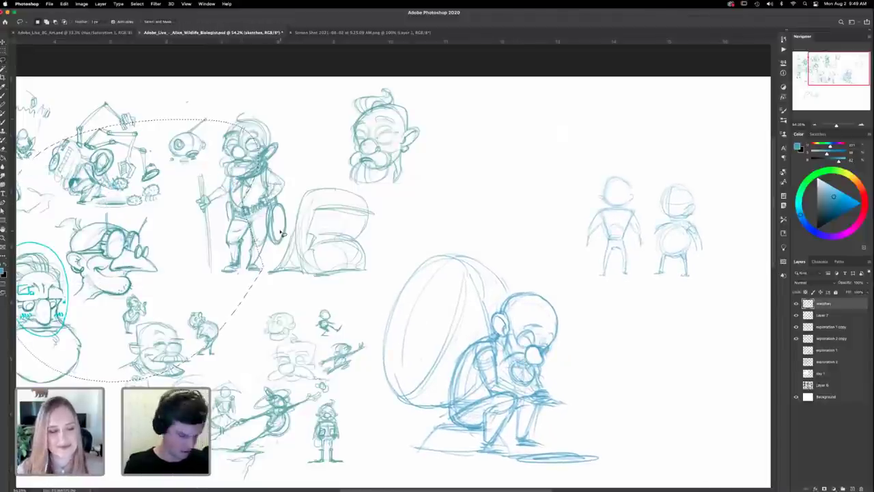
key(super+d)
key(b)
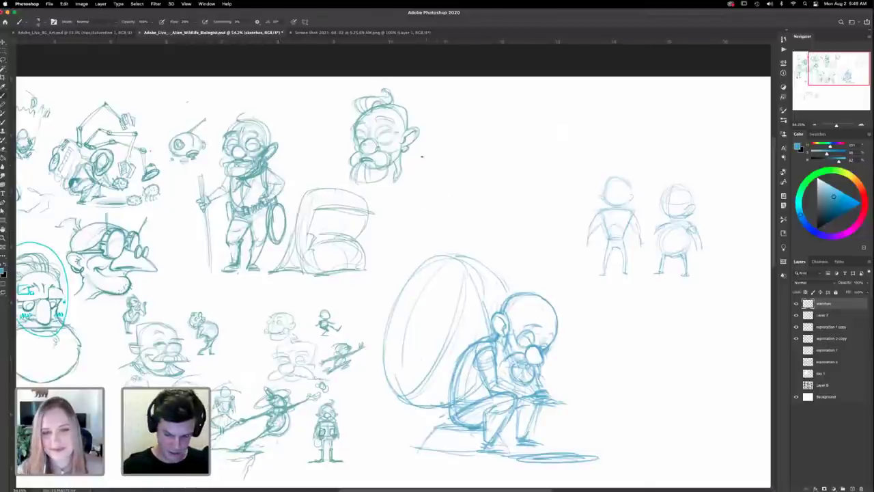
Step: Check the contents of the exploration 1 copy layer and the pasted head's layer by toggling their visibility, and select exploration 2 copy
key(l)
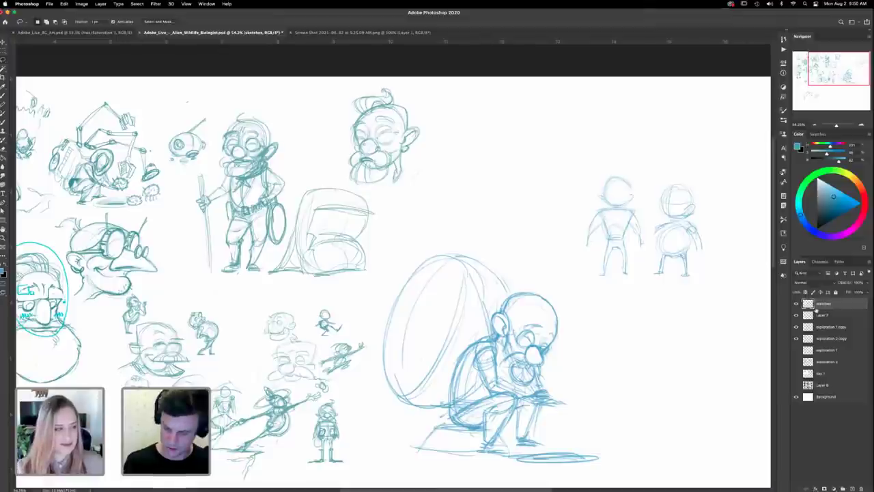
click(797, 328)
click(797, 327)
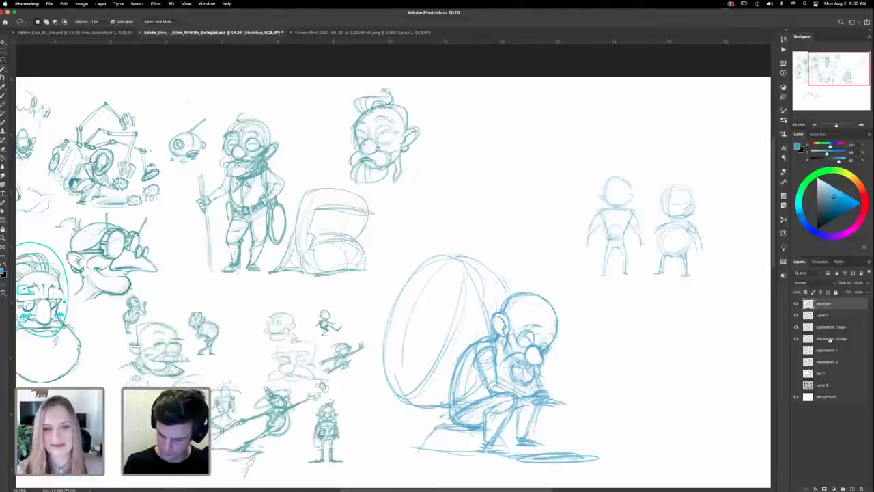
click(830, 338)
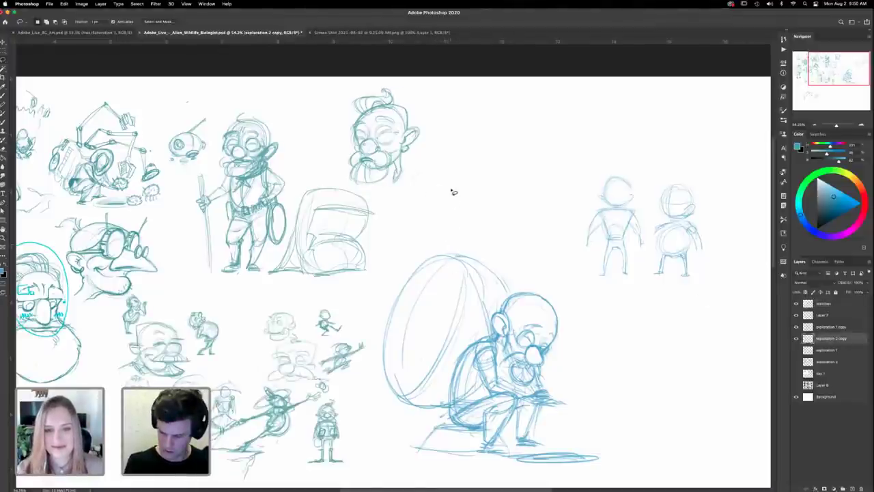
click(796, 315)
click(796, 315)
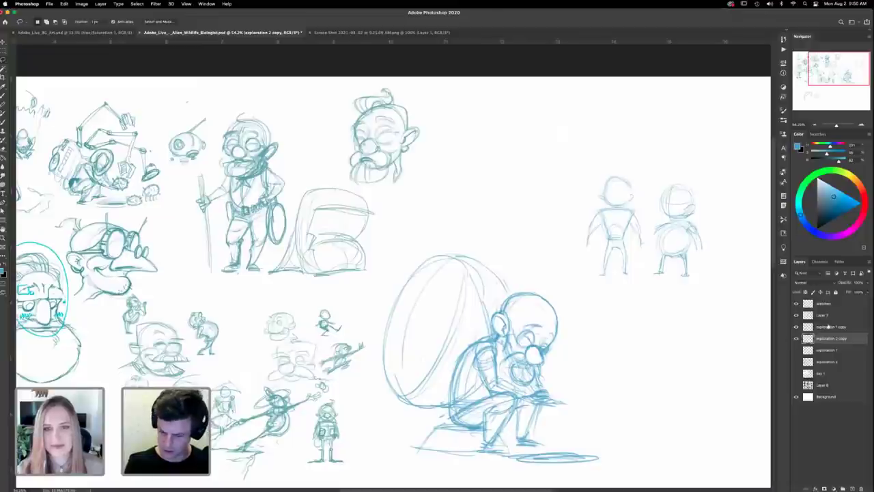
Step: Rename the pasted bearded head's layer as heads
click(828, 316)
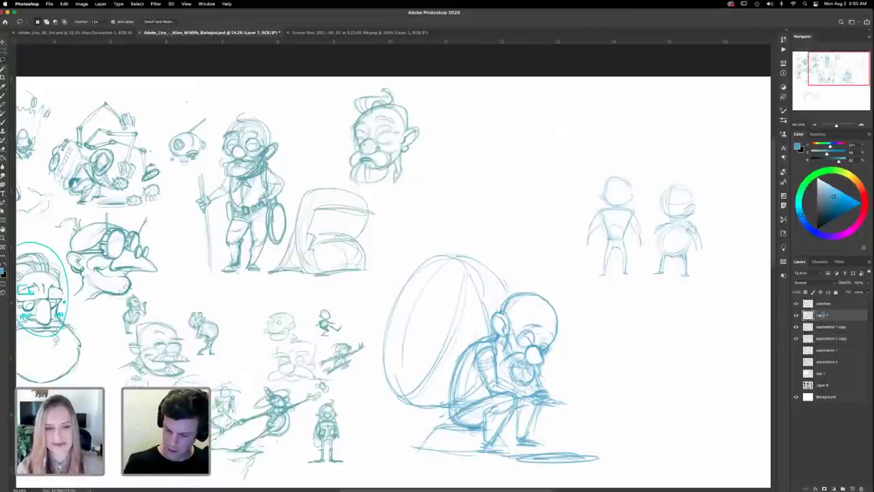
text(heads)
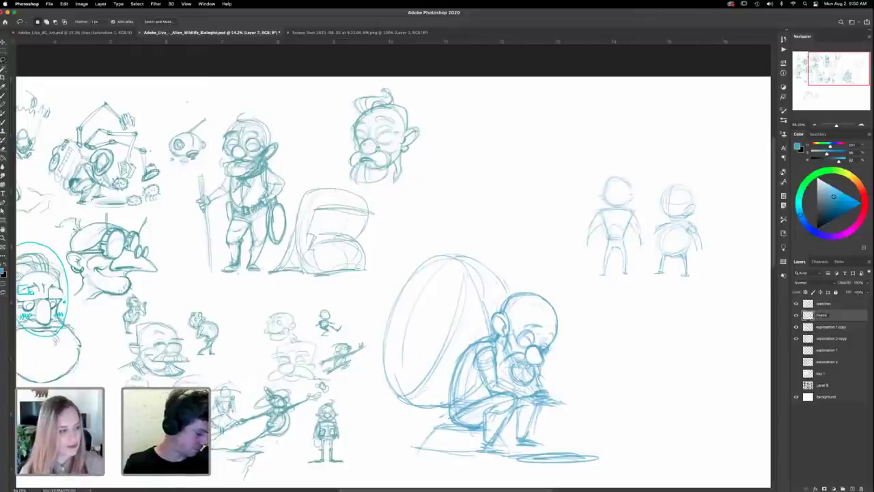
key(Return)
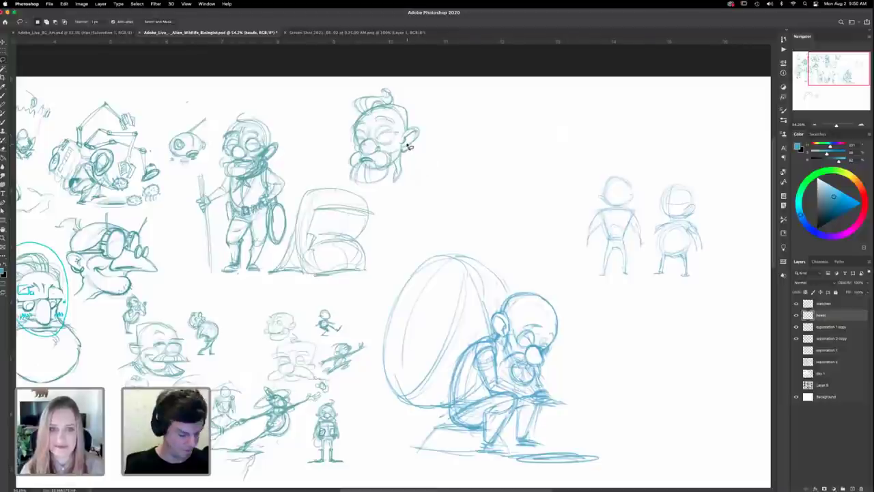
Step: Move the bearded head slightly right, then duplicate its layer and place the copy beside the original
key(v)
drag(408, 147, 433, 147)
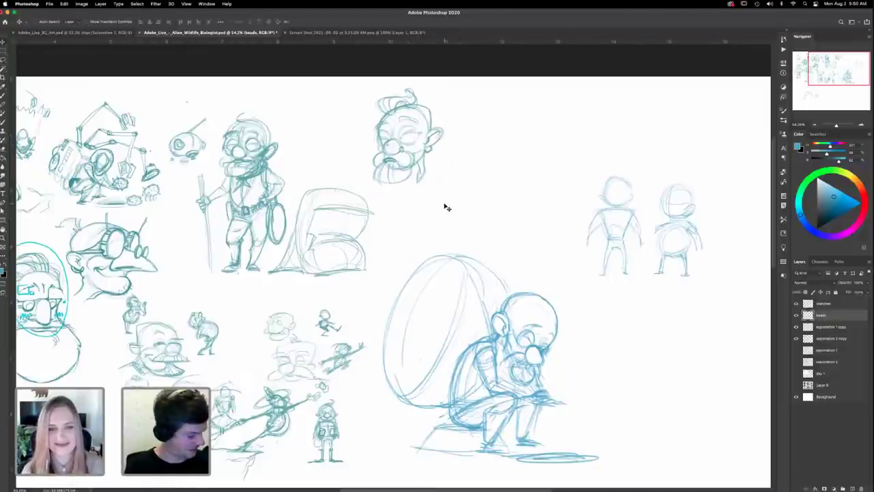
alt+drag(446, 206, 444, 202)
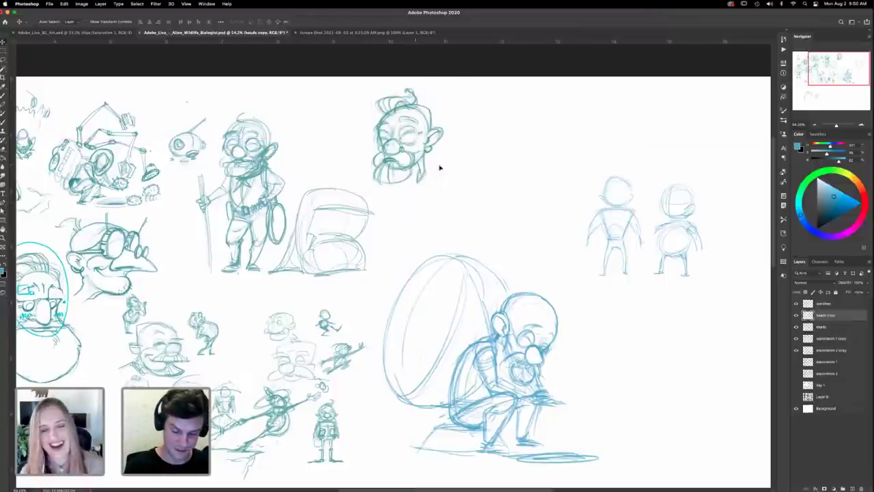
mouse_move(440, 167)
mouse_down()
mouse_move(512, 172)
mouse_move(504, 173)
mouse_up()
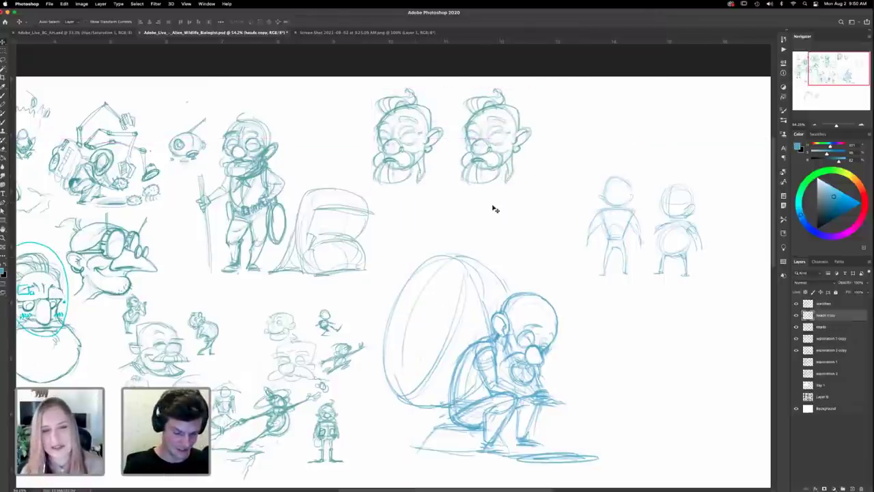
Step: Lower the opacity of the heads copy layer to about 20% so the duplicate head serves as a faint guide
key(z)
drag(503, 121, 596, 270)
drag(464, 223, 484, 269)
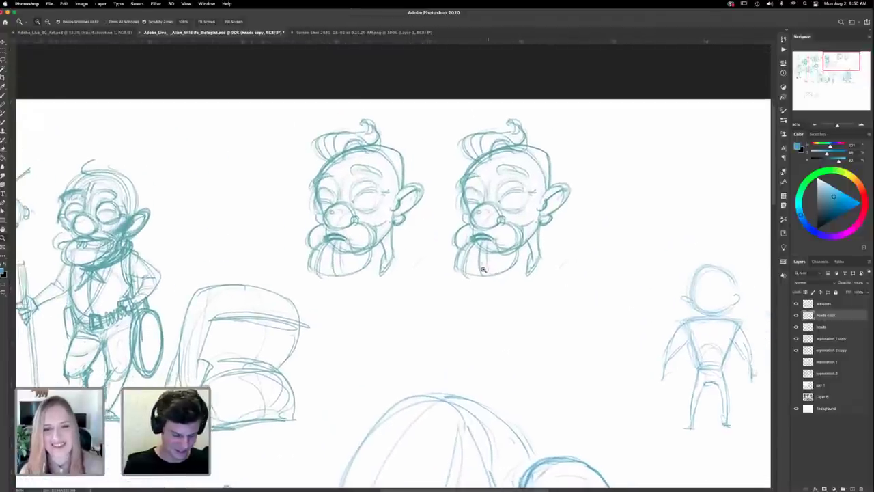
key(b)
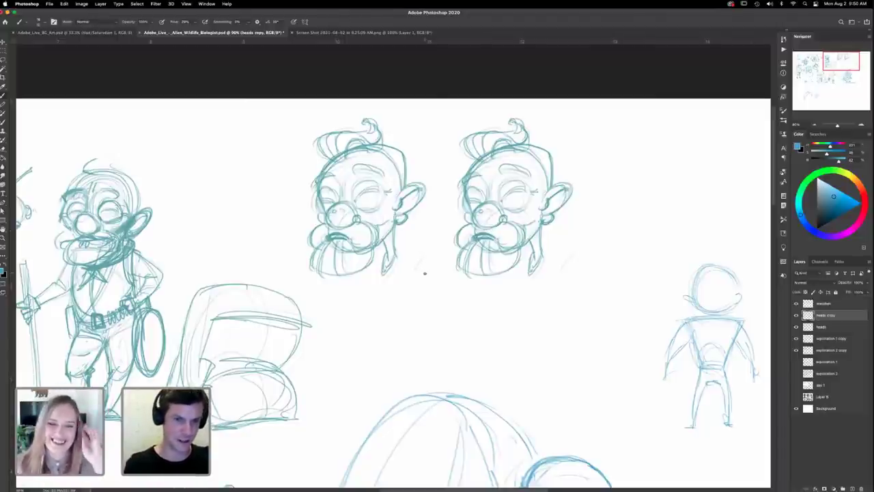
key(z)
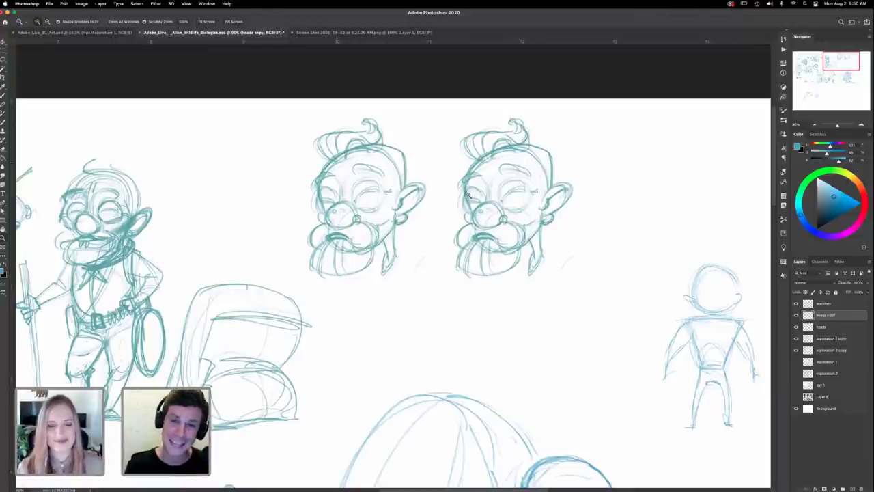
drag(540, 159, 564, 150)
drag(558, 233, 497, 242)
key(b)
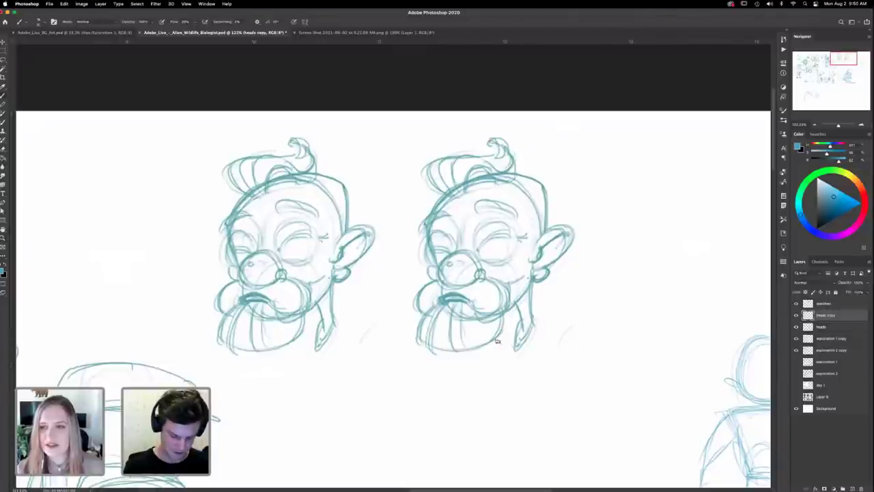
key(e)
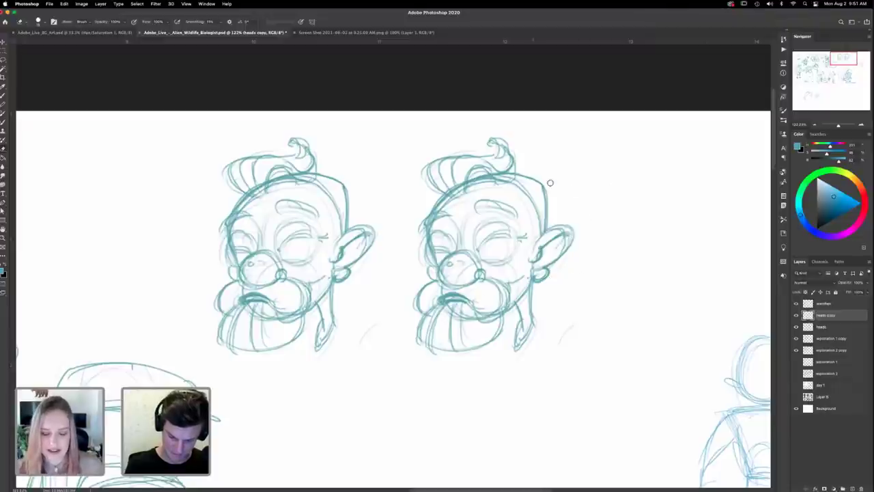
click(867, 283)
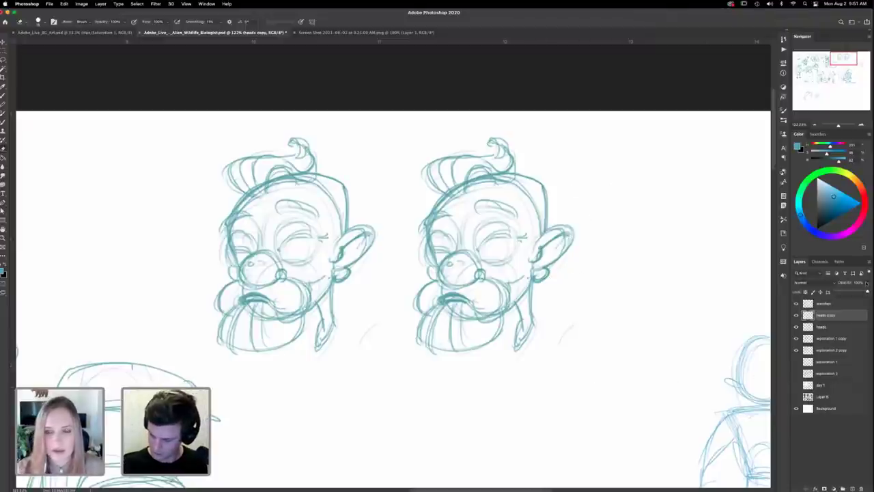
drag(858, 292, 846, 292)
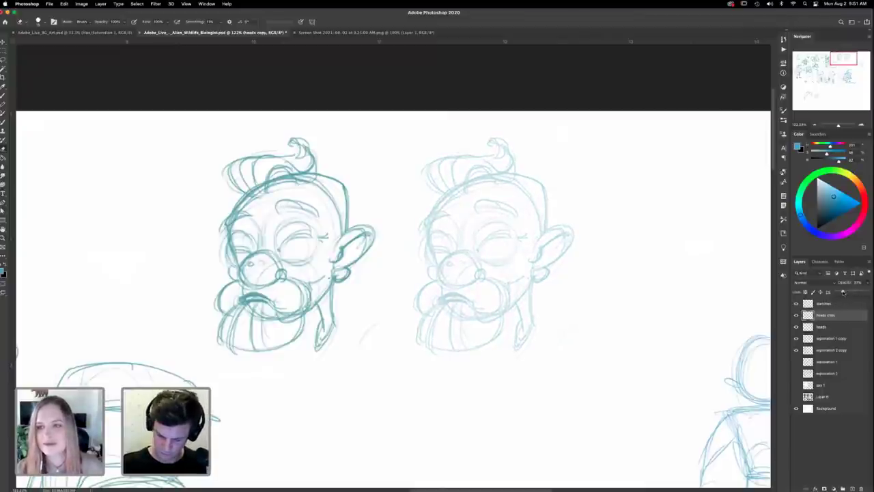
drag(843, 292, 841, 293)
Step: Add a new layer above heads copy and trace the faint head's skull, jaw, chin and neck outline in blue
key(b)
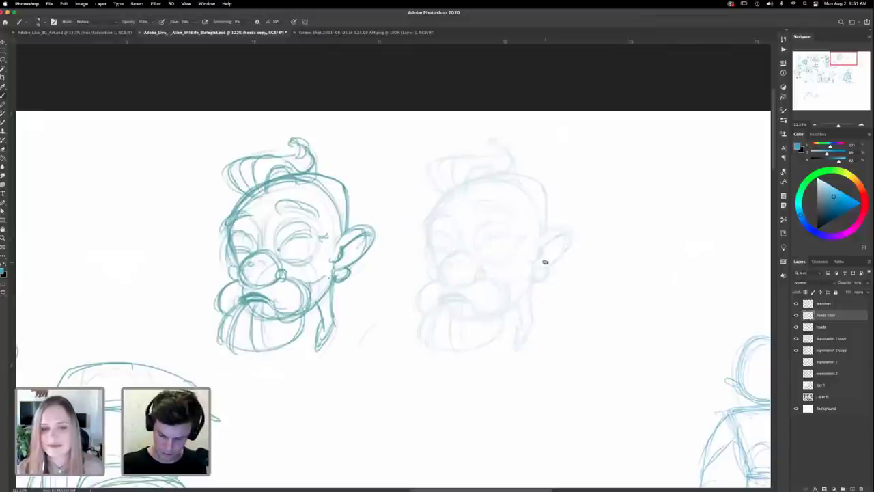
click(853, 489)
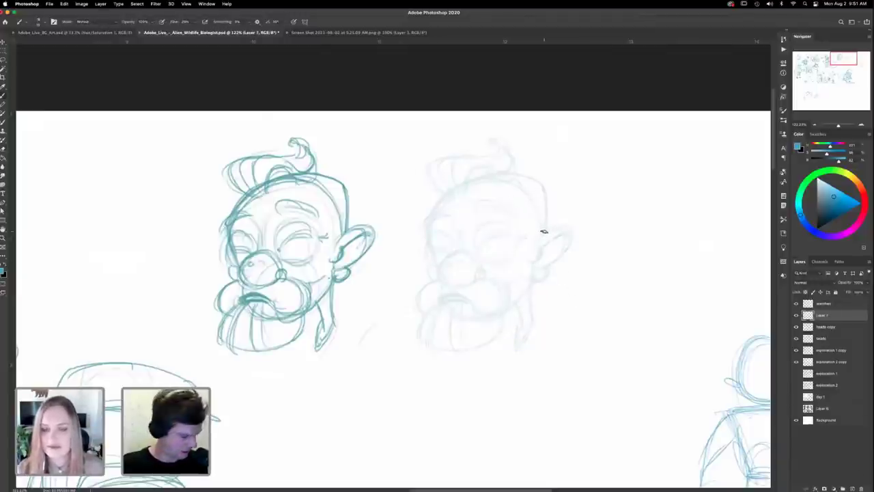
mouse_move(544, 236)
mouse_down()
mouse_move(536, 181)
mouse_move(543, 213)
mouse_move(543, 184)
mouse_move(519, 175)
mouse_move(444, 199)
mouse_move(461, 184)
mouse_move(434, 219)
mouse_up()
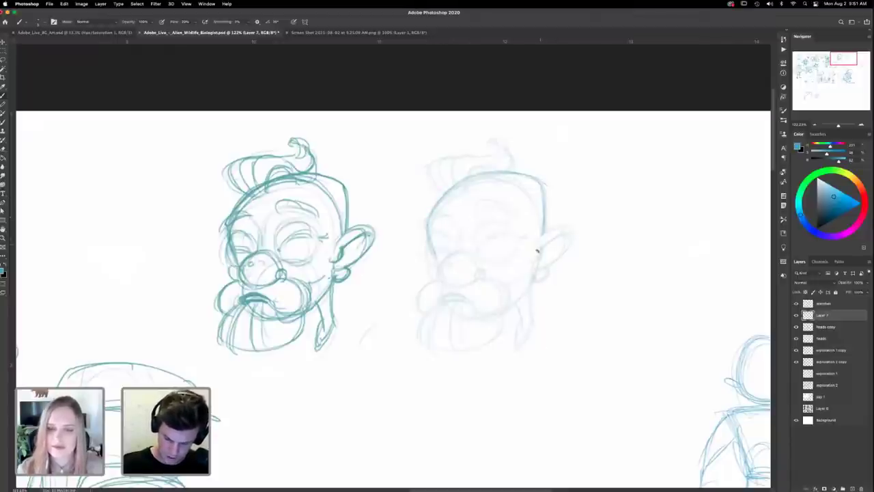
drag(501, 315, 468, 324)
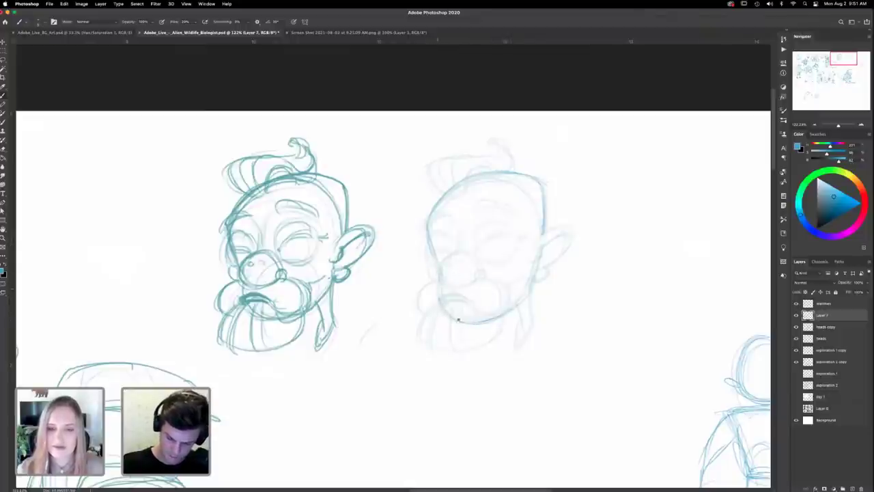
mouse_move(534, 278)
mouse_down()
mouse_move(533, 304)
mouse_move(518, 307)
mouse_move(517, 346)
mouse_move(533, 317)
mouse_move(540, 179)
mouse_up()
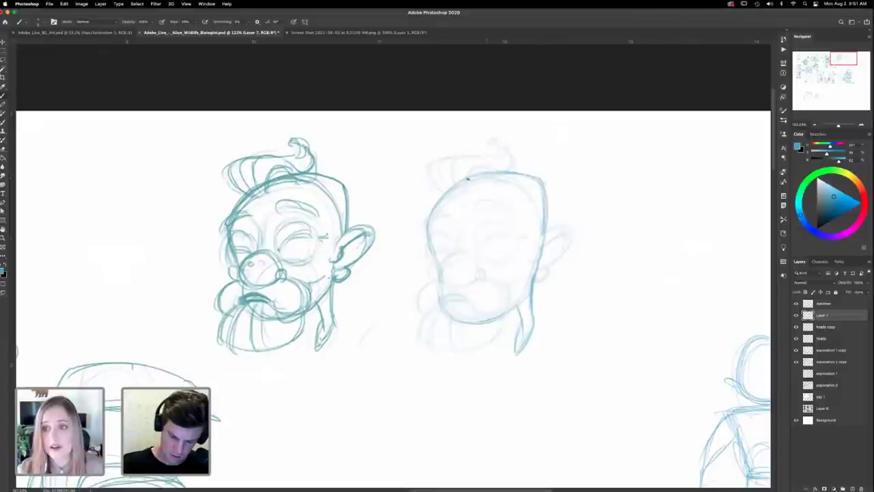
drag(425, 232, 441, 305)
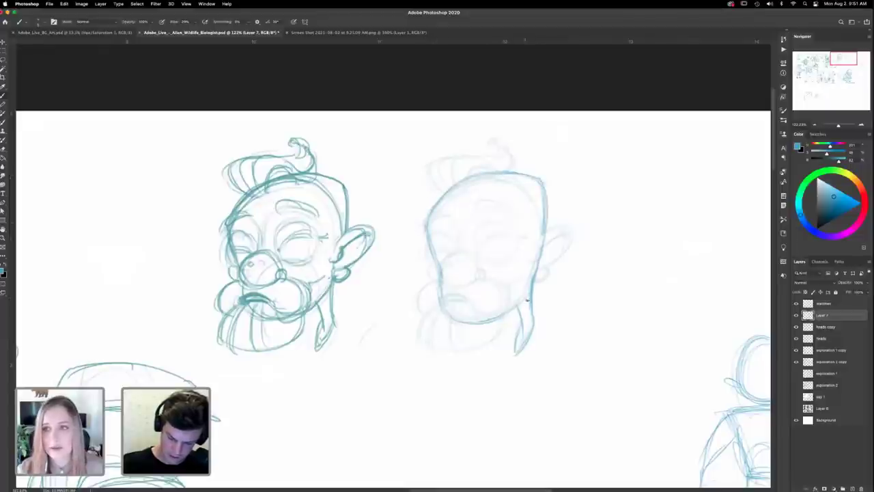
mouse_move(528, 291)
mouse_down()
mouse_move(466, 322)
mouse_move(446, 313)
mouse_move(437, 290)
mouse_up()
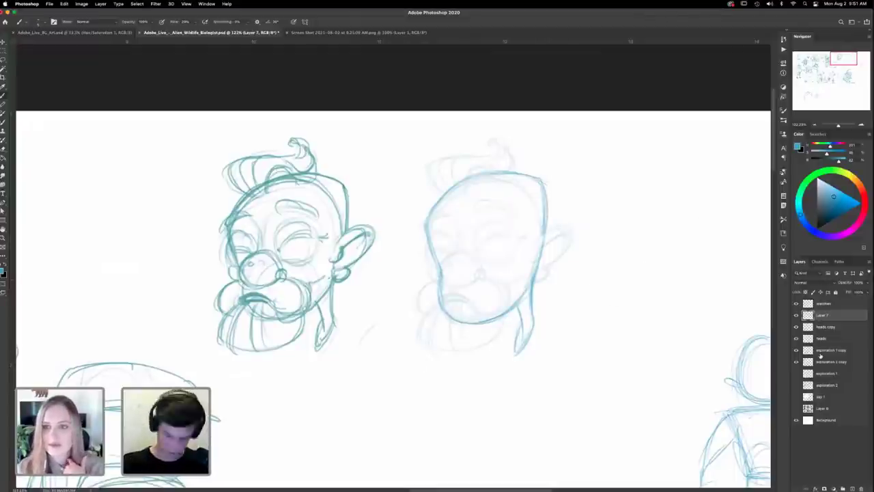
Step: Duplicate the traced head outline's layer, place the copy to the right of the faint head, and check it by toggling its visibility
key(super+j)
click(797, 315)
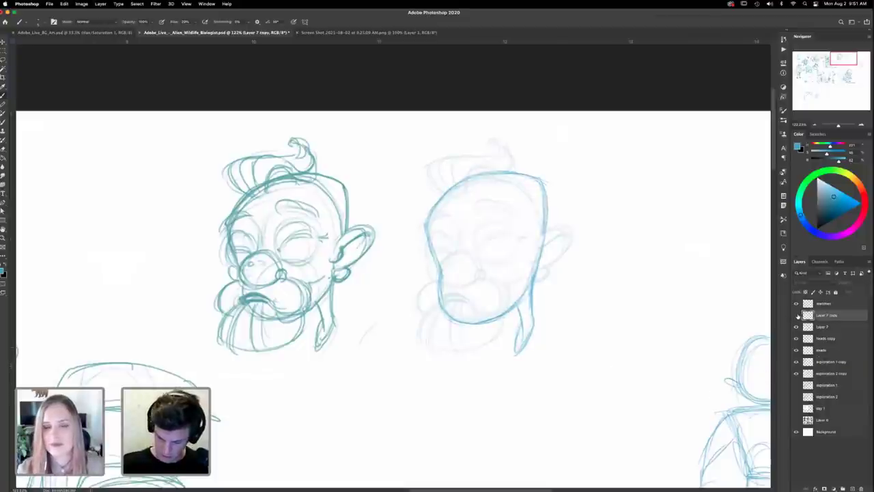
click(796, 315)
key(v)
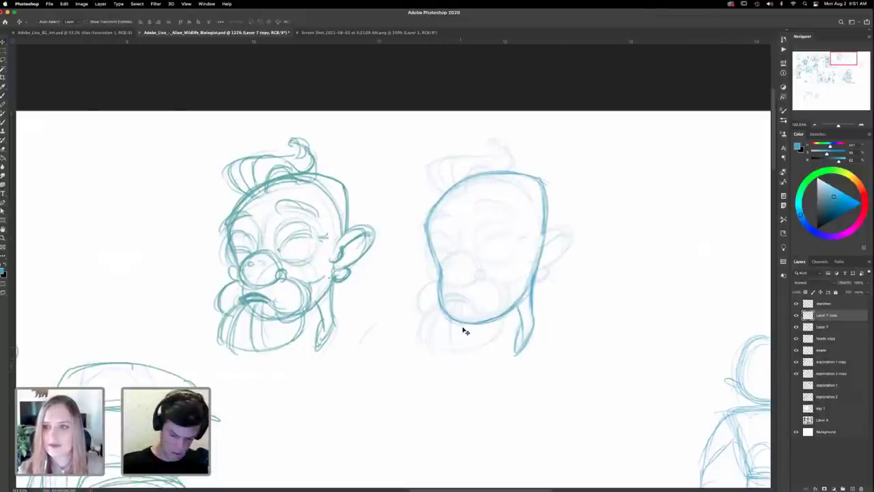
drag(478, 302, 645, 292)
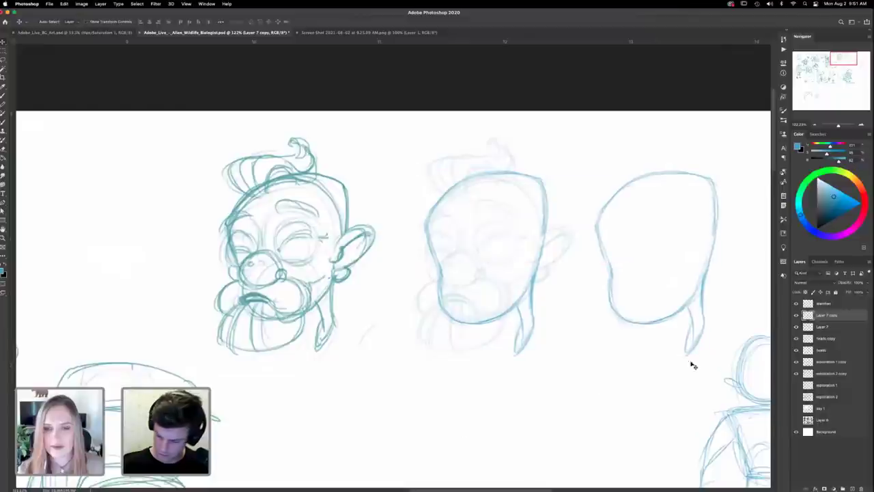
click(796, 315)
click(797, 315)
Step: Select Layer 7 with the first traced outline, draw a large pointed ear on that head, and clean up the ear's tip
click(822, 327)
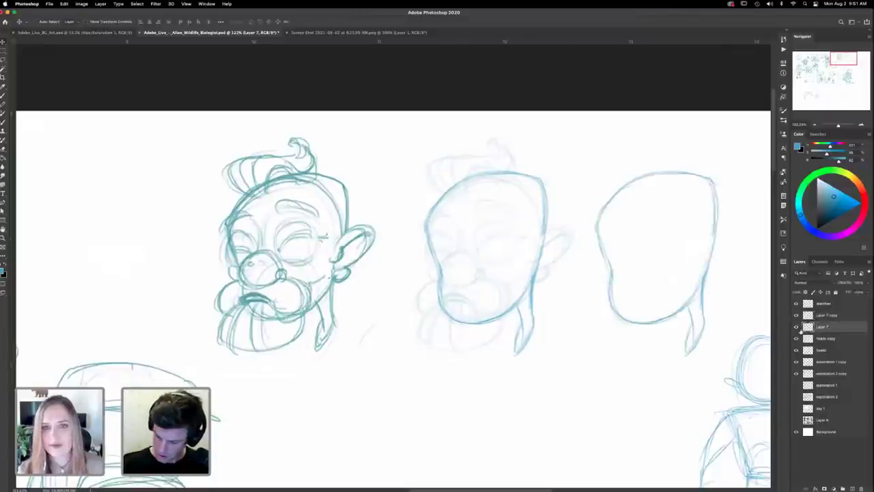
click(797, 327)
click(796, 327)
key(b)
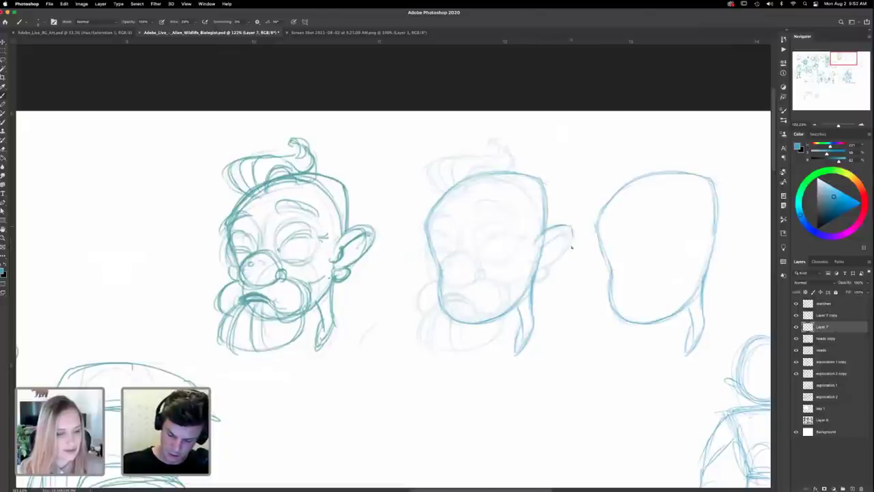
mouse_move(572, 247)
mouse_down()
mouse_move(571, 226)
mouse_move(567, 250)
mouse_move(545, 278)
mouse_move(559, 264)
mouse_move(536, 280)
mouse_move(558, 262)
mouse_up()
mouse_move(571, 232)
mouse_down()
mouse_move(571, 222)
mouse_move(549, 228)
mouse_move(533, 248)
mouse_move(564, 224)
mouse_move(573, 231)
mouse_move(563, 224)
mouse_up()
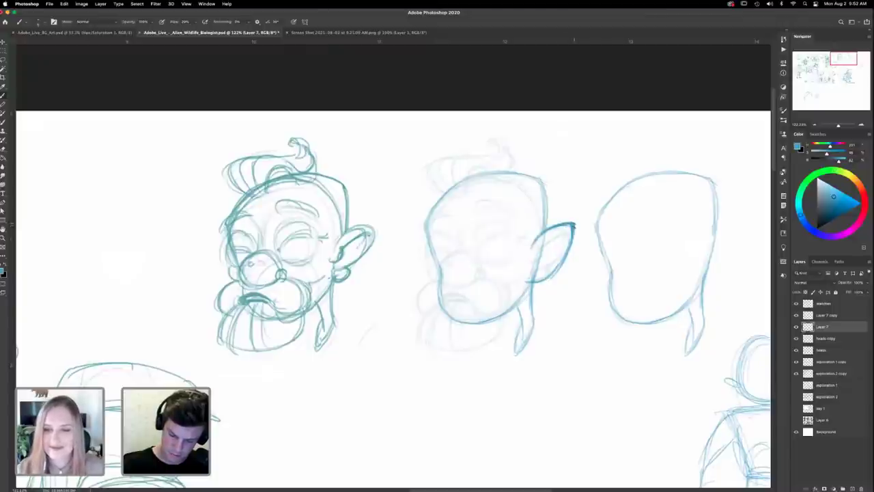
key(e)
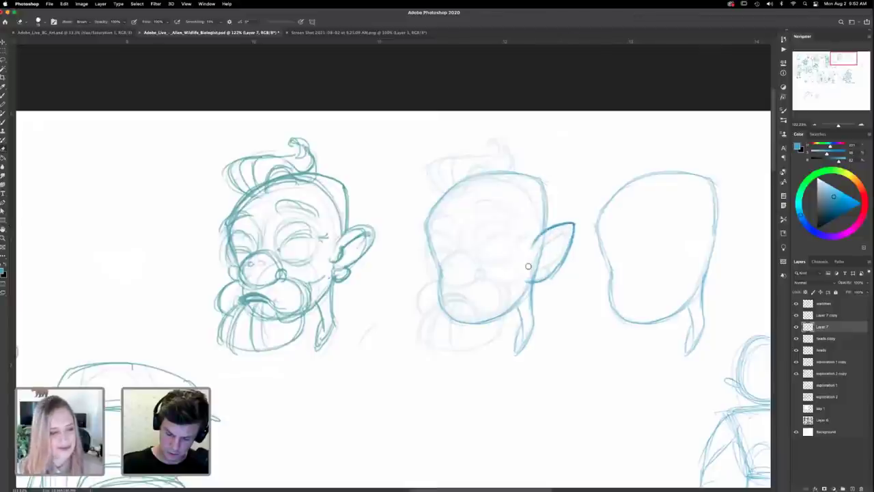
mouse_move(564, 228)
mouse_down()
mouse_move(545, 237)
mouse_move(583, 224)
mouse_move(548, 252)
mouse_move(566, 226)
mouse_up()
key(b)
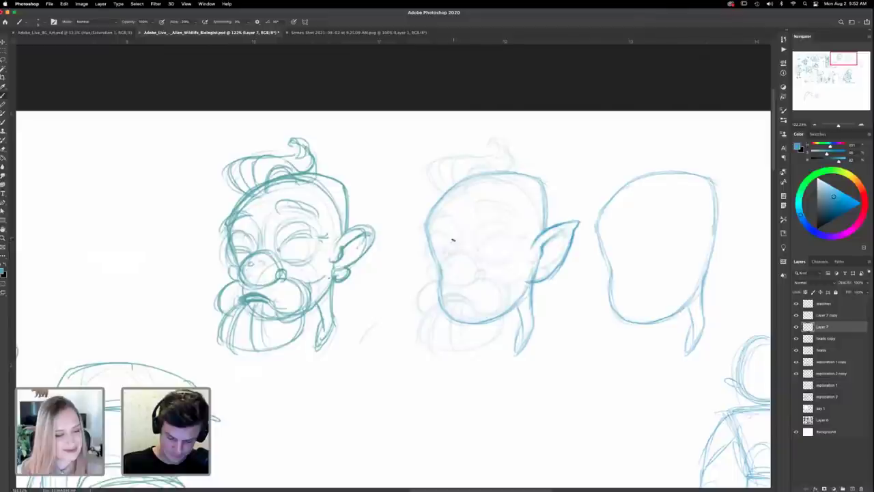
Step: Draw a large angular nose with a pointed bridge and a small nostril on the traced head, refining its lines
mouse_move(453, 240)
mouse_down()
mouse_move(433, 291)
mouse_move(441, 256)
mouse_move(436, 297)
mouse_move(441, 285)
mouse_move(435, 293)
mouse_move(462, 292)
mouse_move(432, 289)
mouse_move(480, 274)
mouse_up()
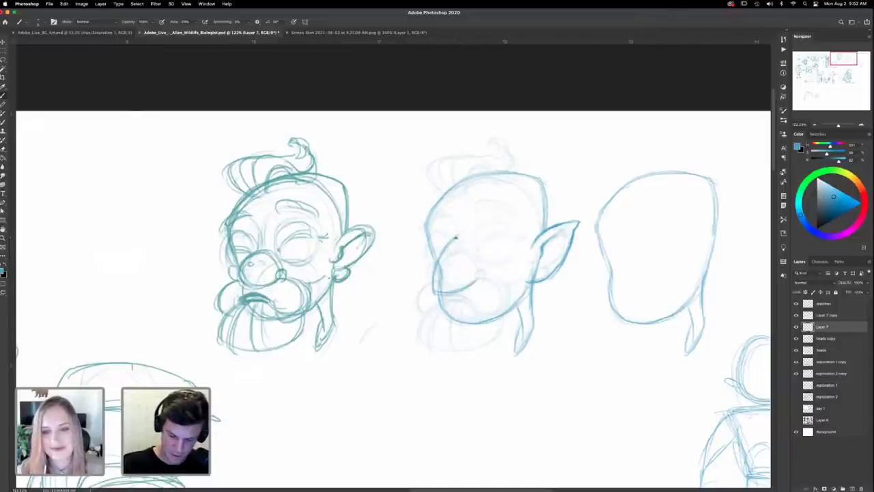
drag(456, 238, 477, 275)
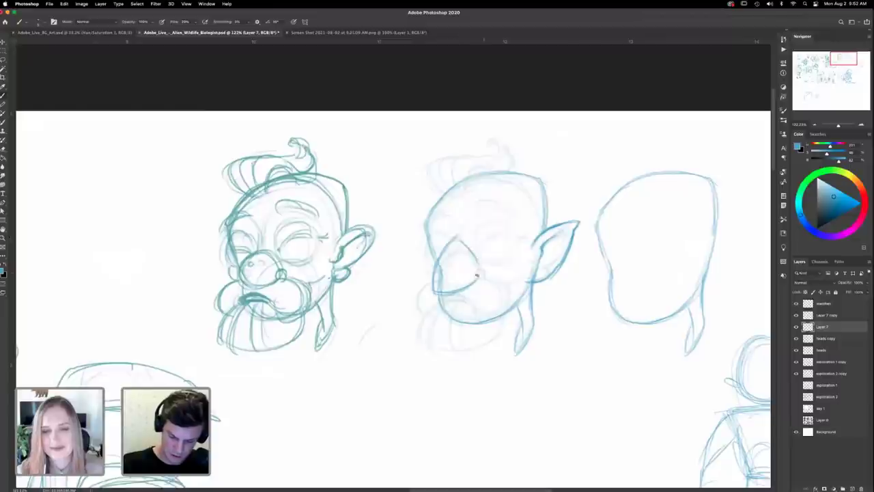
drag(486, 273, 484, 281)
drag(457, 236, 480, 272)
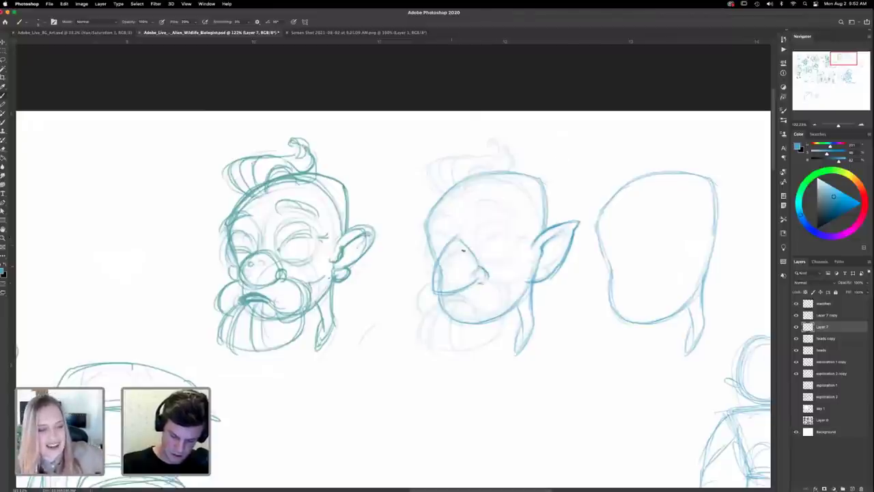
key(e)
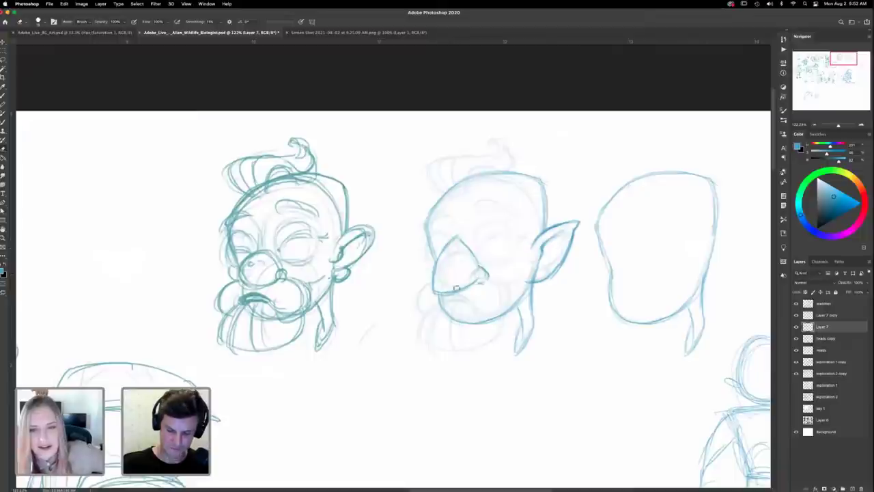
key(b)
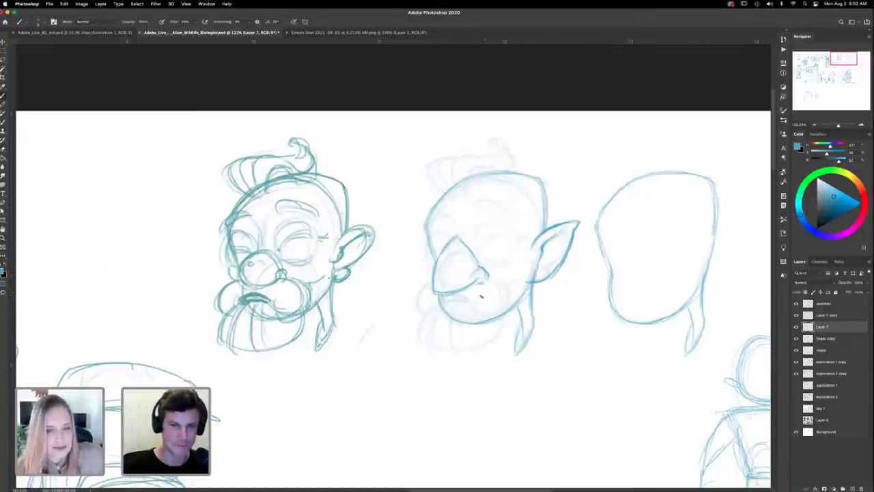
key(e)
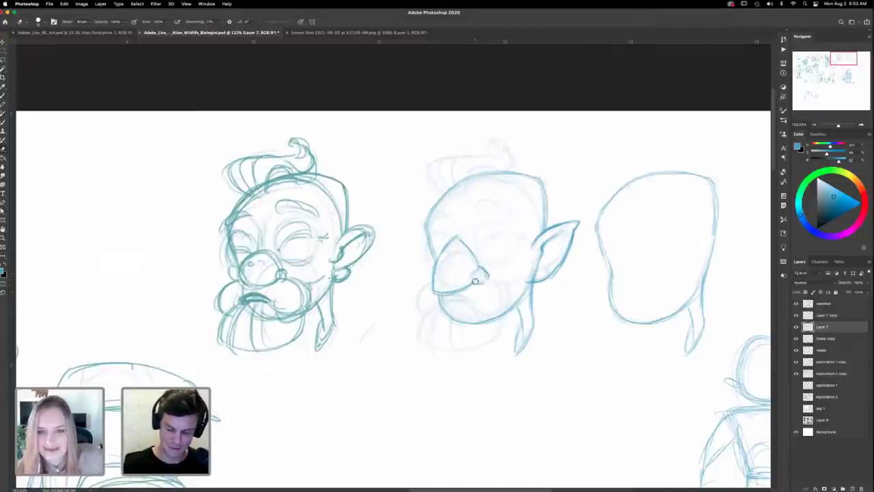
key(b)
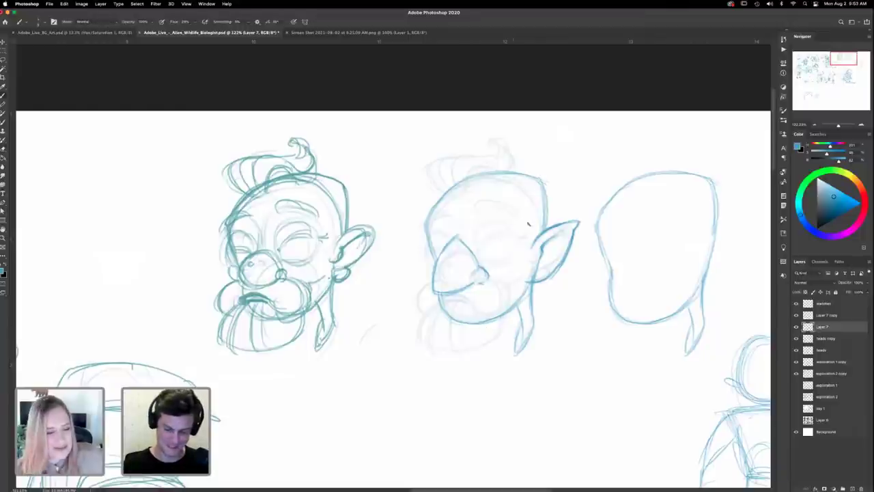
Step: Finish the nose's nostril and draw the far eye with a spiky, bushy eyebrow sticking out past the middle head's outline
drag(484, 274, 476, 268)
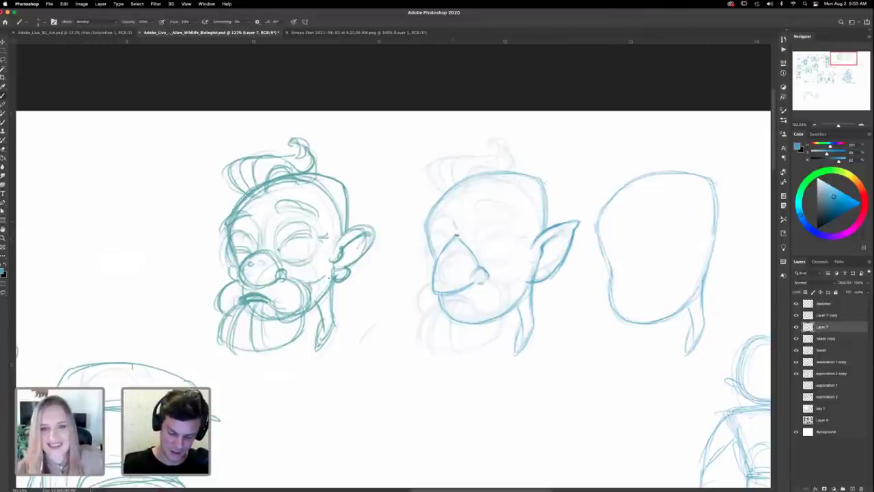
mouse_move(452, 236)
mouse_down()
mouse_move(439, 209)
mouse_move(420, 207)
mouse_move(411, 223)
mouse_move(418, 237)
mouse_move(448, 216)
mouse_up()
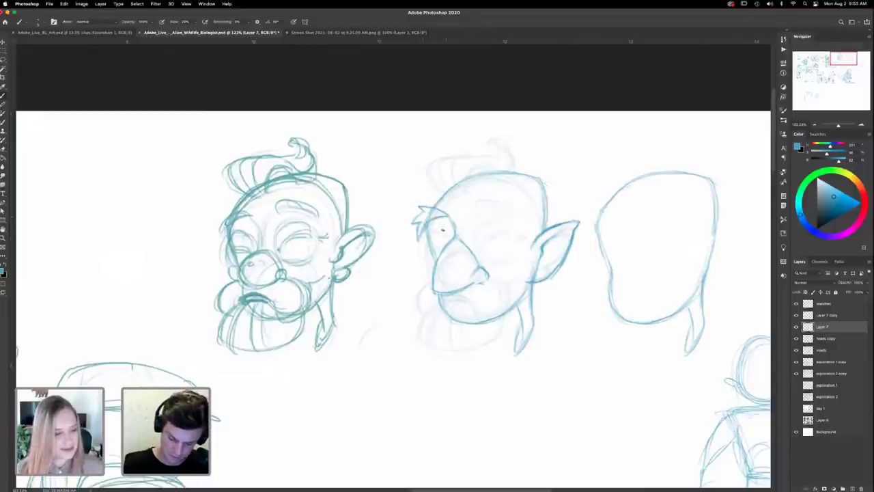
mouse_move(448, 236)
mouse_down()
mouse_move(437, 231)
mouse_move(431, 260)
mouse_move(443, 247)
mouse_move(429, 249)
mouse_up()
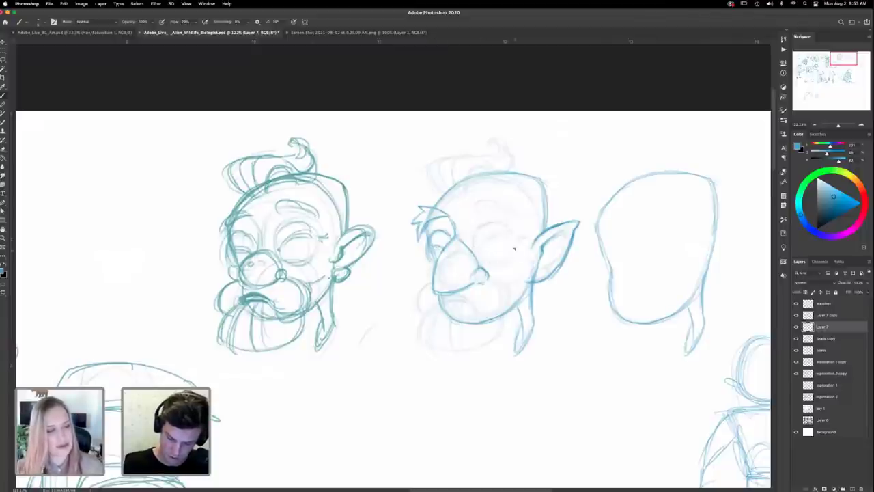
Step: Draw the near eye with its eyelid and cheek line, and add a spiky, arched eyebrow above it
drag(508, 228, 491, 222)
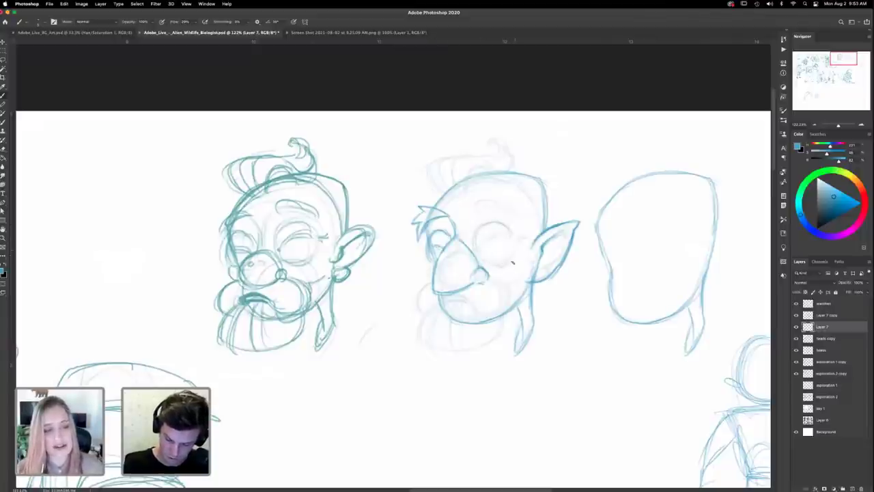
drag(525, 260, 516, 277)
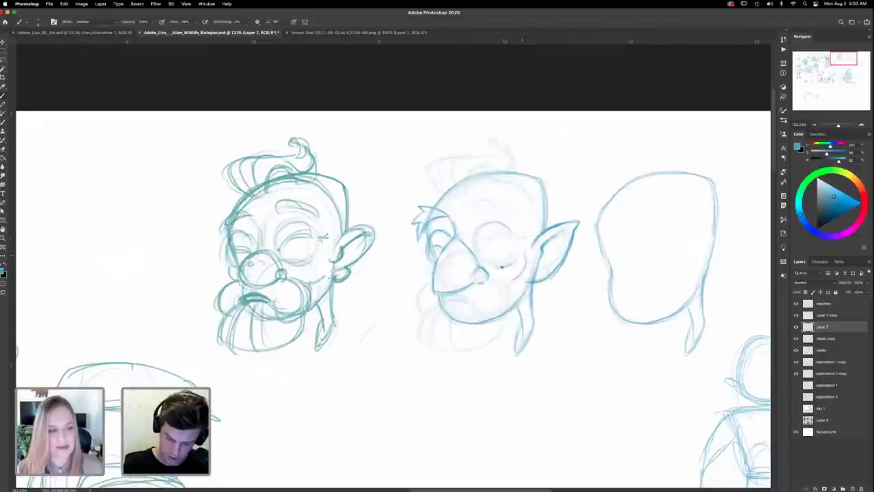
mouse_move(484, 245)
mouse_down()
mouse_move(511, 239)
mouse_move(500, 238)
mouse_up()
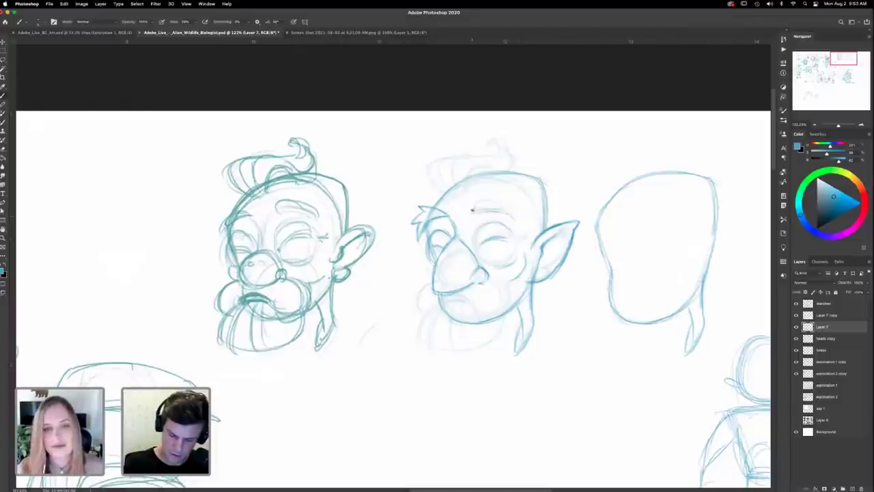
drag(472, 213, 499, 194)
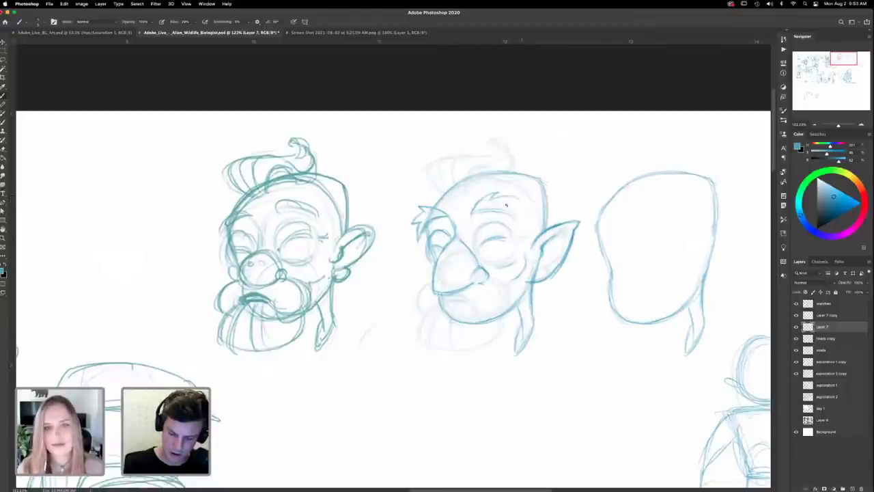
mouse_move(517, 205)
mouse_down()
mouse_move(518, 259)
mouse_move(513, 222)
mouse_move(491, 209)
mouse_move(502, 213)
mouse_move(469, 223)
mouse_up()
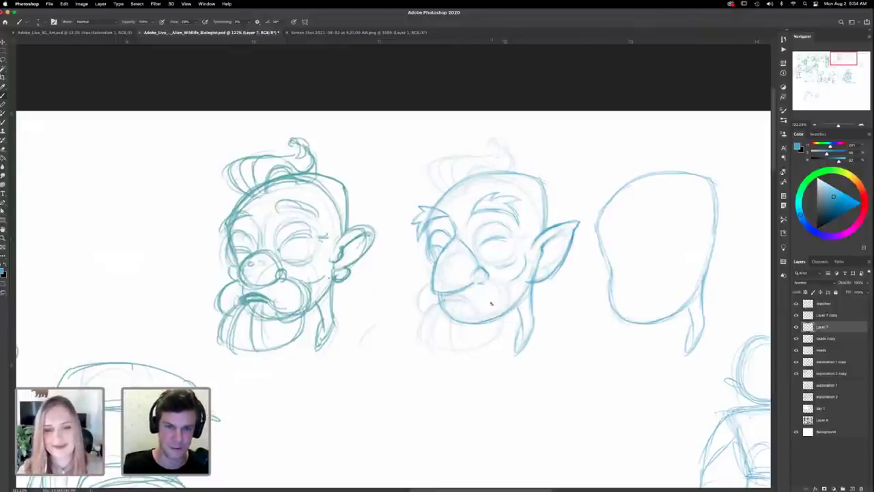
Step: Draw a small open mouth under the nose and a long moustache sweeping outward to pointed tips on both sides
drag(448, 304, 471, 303)
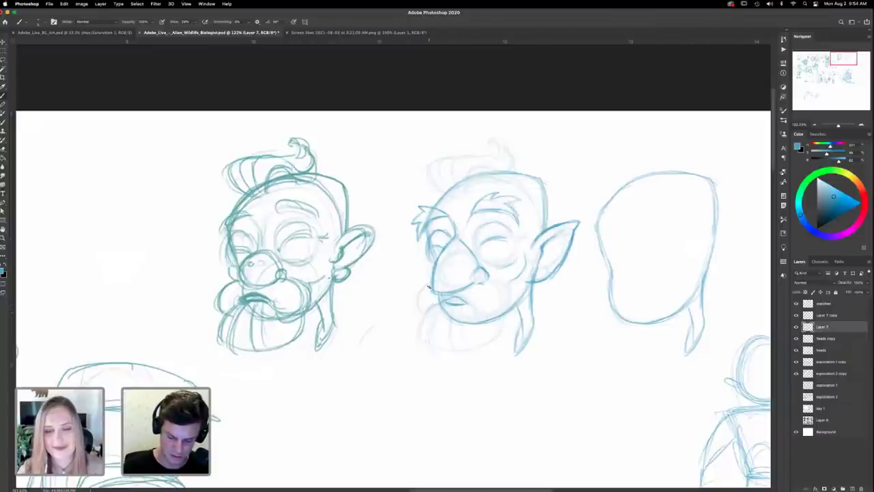
mouse_move(413, 303)
mouse_down()
mouse_move(417, 292)
mouse_move(399, 319)
mouse_move(421, 318)
mouse_move(388, 321)
mouse_up()
drag(470, 305, 510, 319)
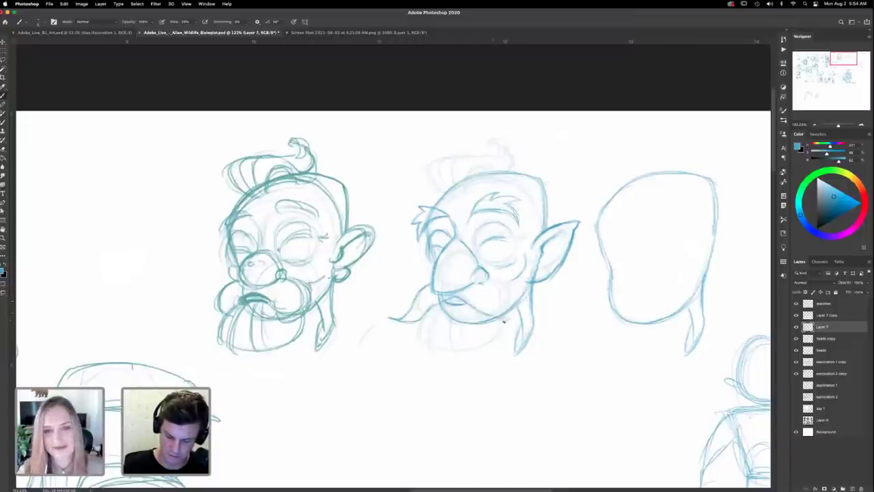
mouse_move(477, 284)
mouse_down()
mouse_move(523, 303)
mouse_move(517, 315)
mouse_move(495, 318)
mouse_up()
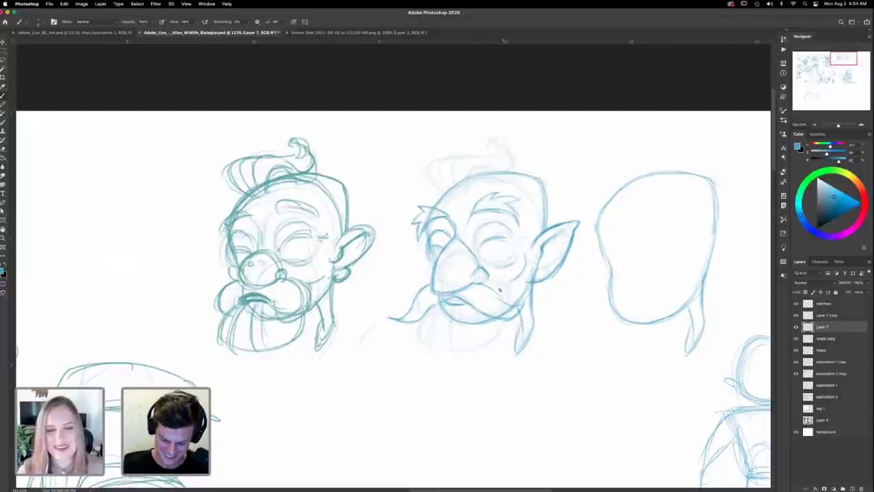
Step: Draw a long, pointed goatee hanging from the chin below the mouth
drag(449, 307, 443, 356)
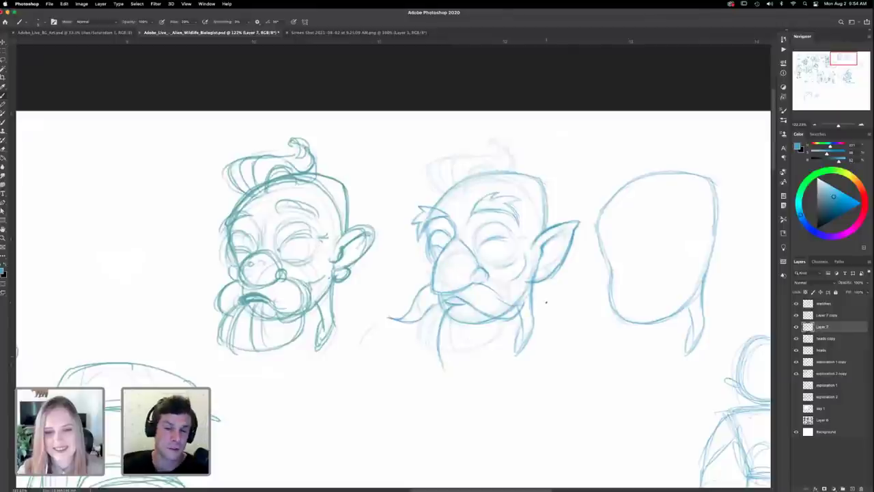
mouse_move(450, 366)
mouse_down()
mouse_move(447, 348)
mouse_move(473, 323)
mouse_up()
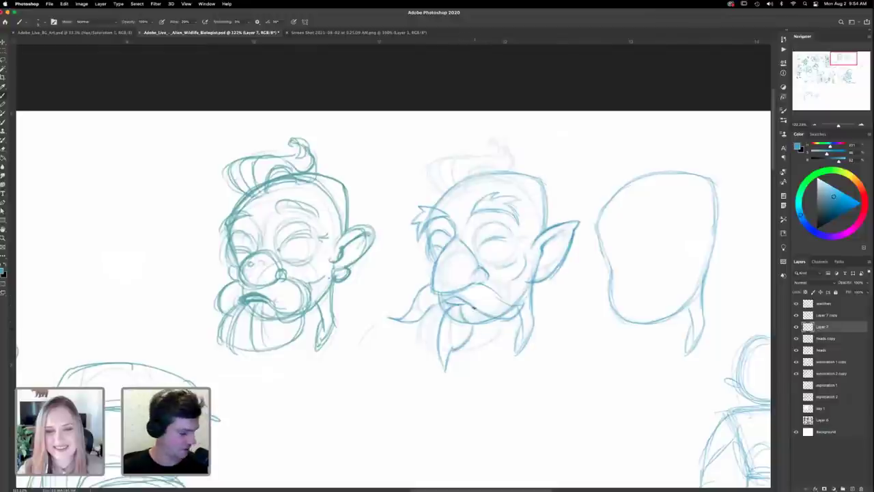
mouse_move(465, 310)
mouse_down()
mouse_move(474, 324)
mouse_move(461, 349)
mouse_up()
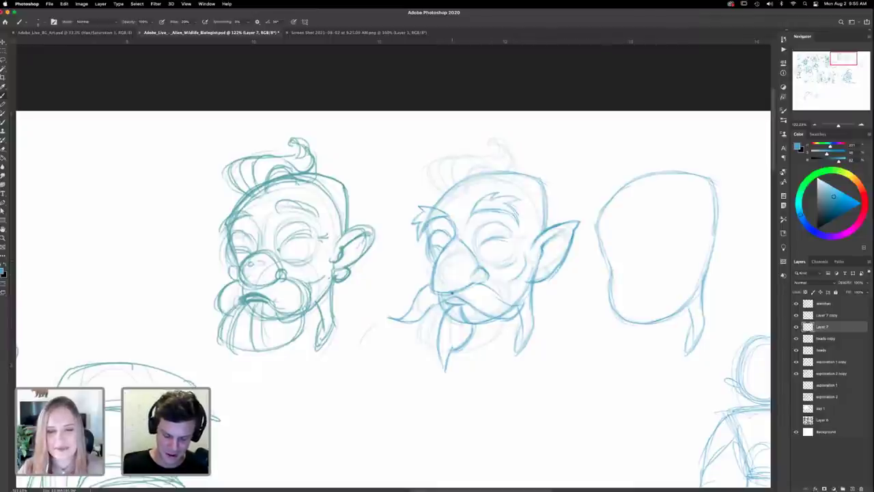
Step: Darken and refine the moustache's contours on both sides and clean up the goatee's edge
mouse_move(443, 301)
mouse_down()
mouse_move(418, 319)
mouse_move(393, 321)
mouse_up()
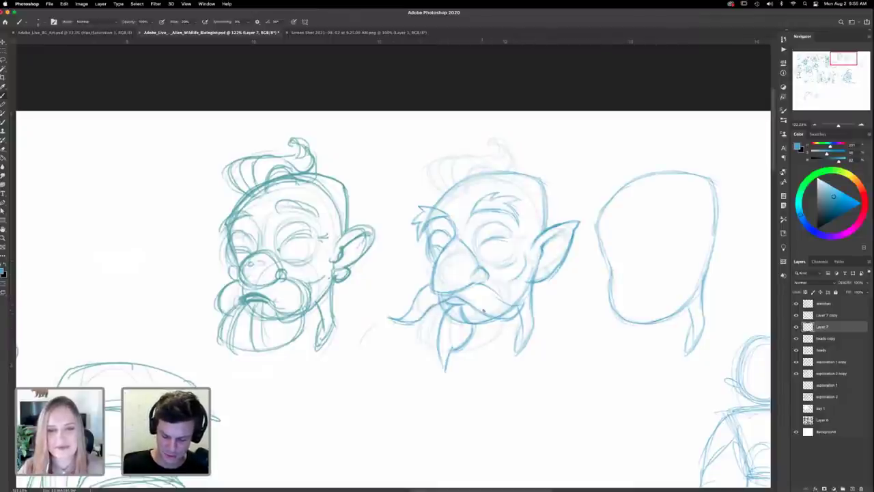
mouse_move(451, 296)
mouse_down()
mouse_move(498, 318)
mouse_move(524, 305)
mouse_move(489, 291)
mouse_move(456, 293)
mouse_up()
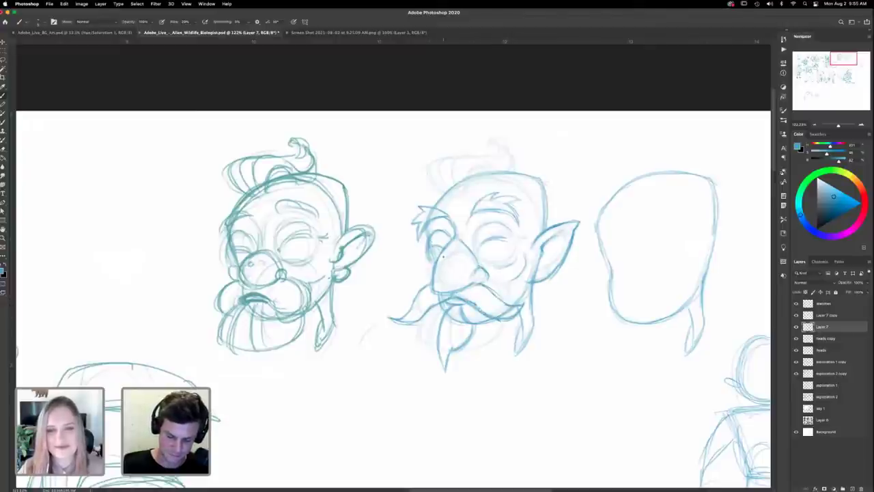
key(e)
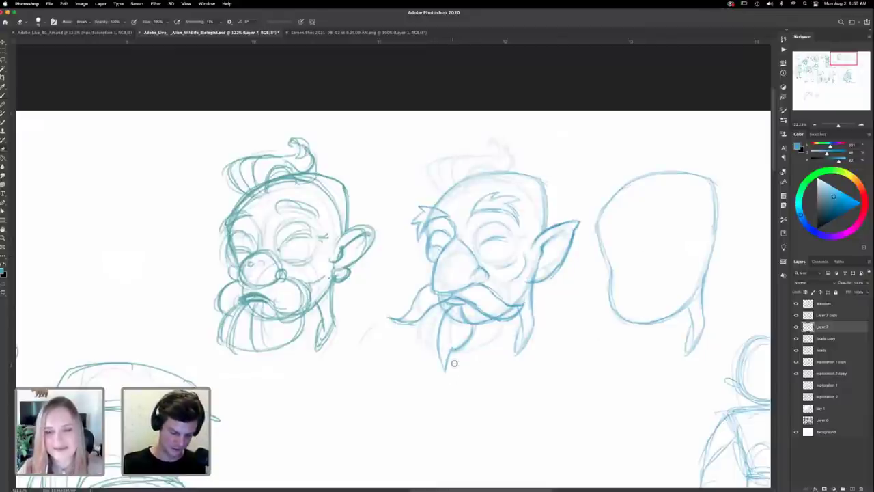
key(b)
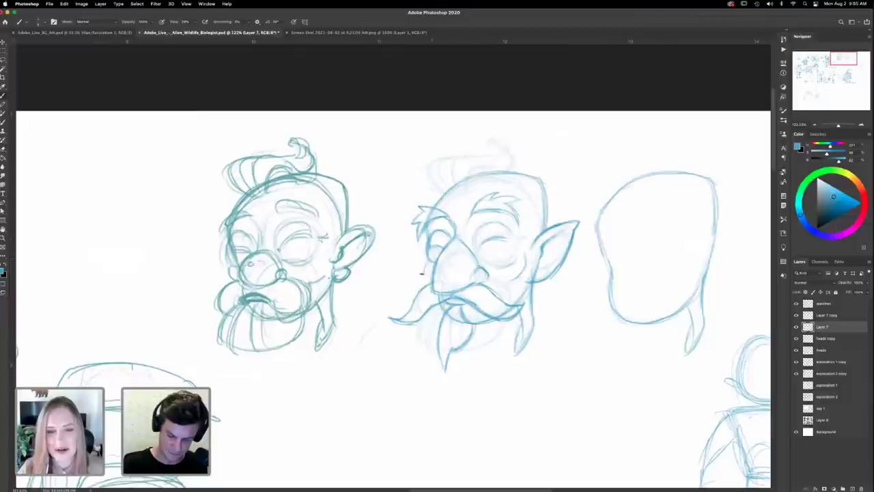
Step: Add angular cheek contours on both sides of the face and clean up the jaw beside the moustache tip
drag(429, 261, 424, 274)
mouse_move(525, 250)
mouse_down()
mouse_move(526, 268)
mouse_move(502, 293)
mouse_up()
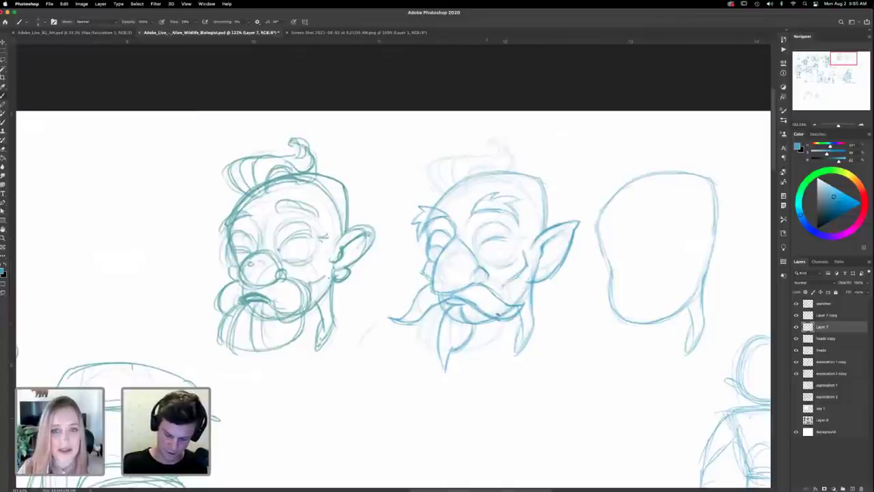
key(e)
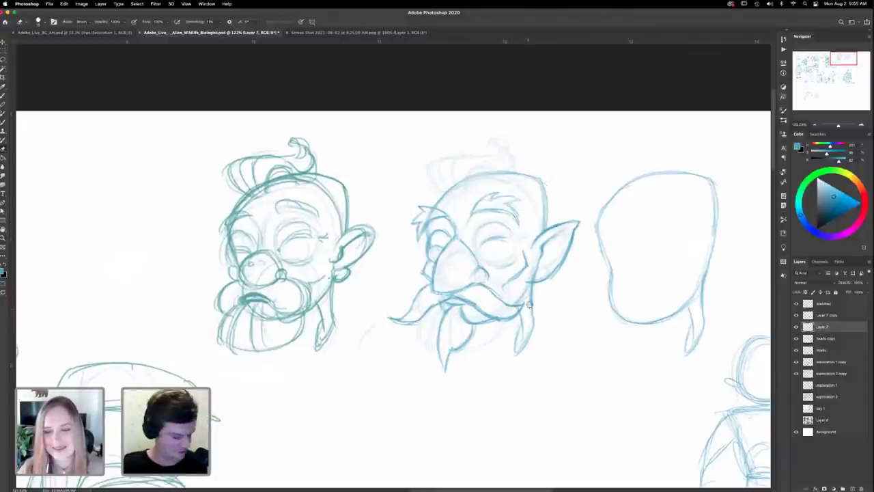
key(b)
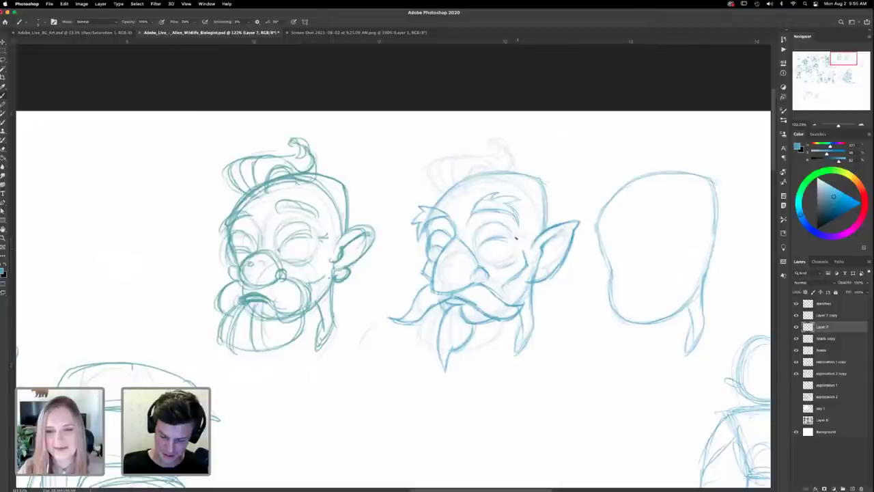
Step: Draw spiky hair tufts sweeping up behind the skull above the pointed ear, and clean up the lines overlapping them
scroll(562, 238, up, 2)
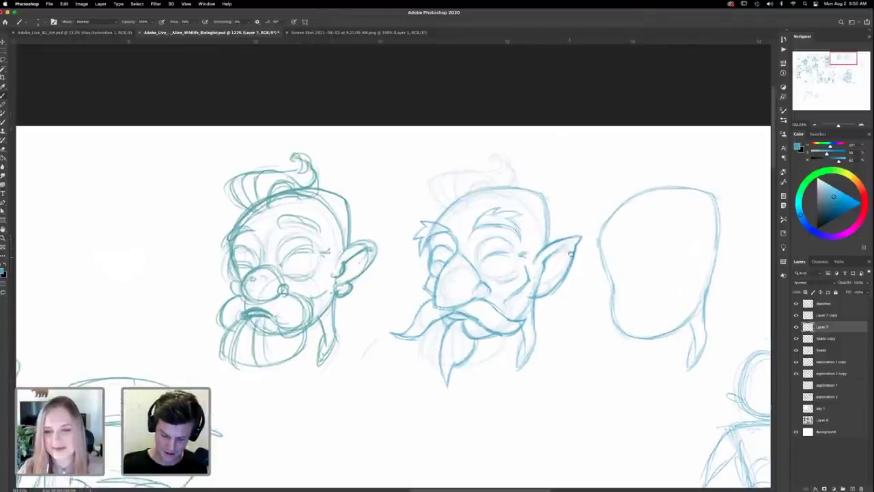
scroll(517, 362, down, 2)
scroll(518, 362, right, 2)
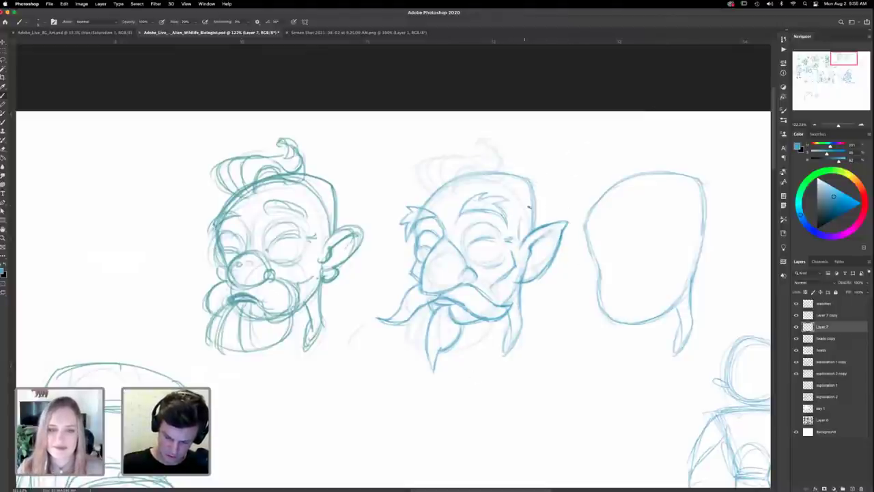
mouse_move(534, 202)
mouse_down()
mouse_move(554, 180)
mouse_move(552, 206)
mouse_move(560, 209)
mouse_move(546, 226)
mouse_up()
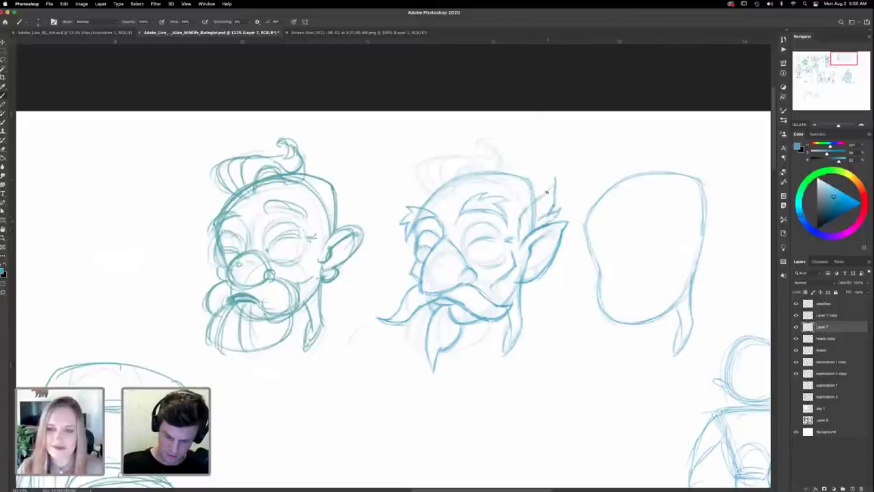
drag(548, 191, 541, 176)
mouse_move(523, 249)
mouse_down()
mouse_move(518, 231)
mouse_move(541, 179)
mouse_up()
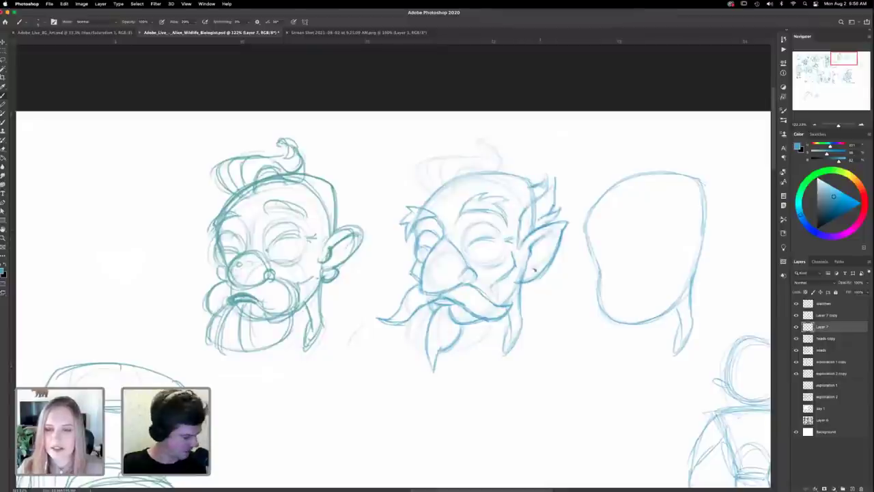
key(e)
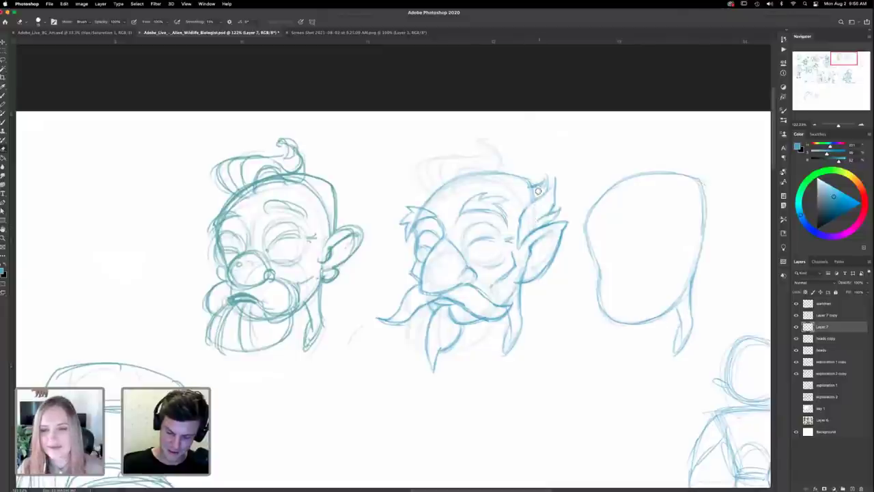
Step: Hide the heads copy layer, check Layer 7 by toggling its visibility, and move its goateed head closer to the bearded head
click(796, 338)
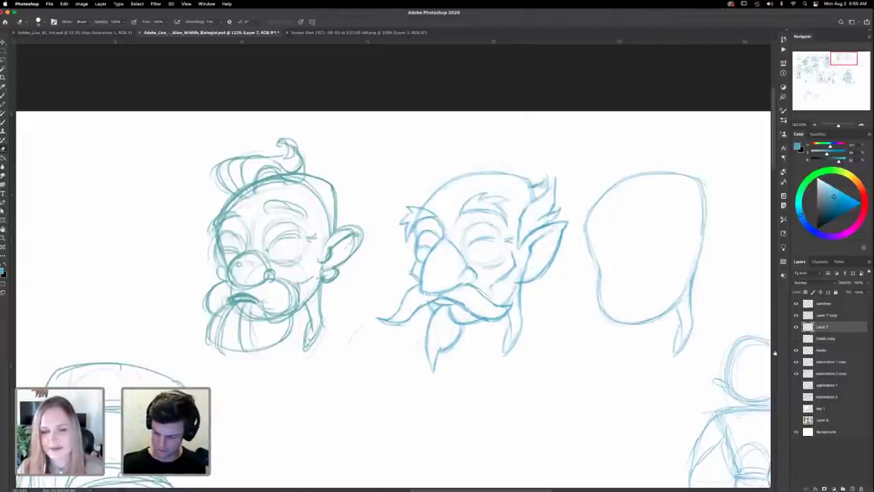
click(796, 327)
click(796, 327)
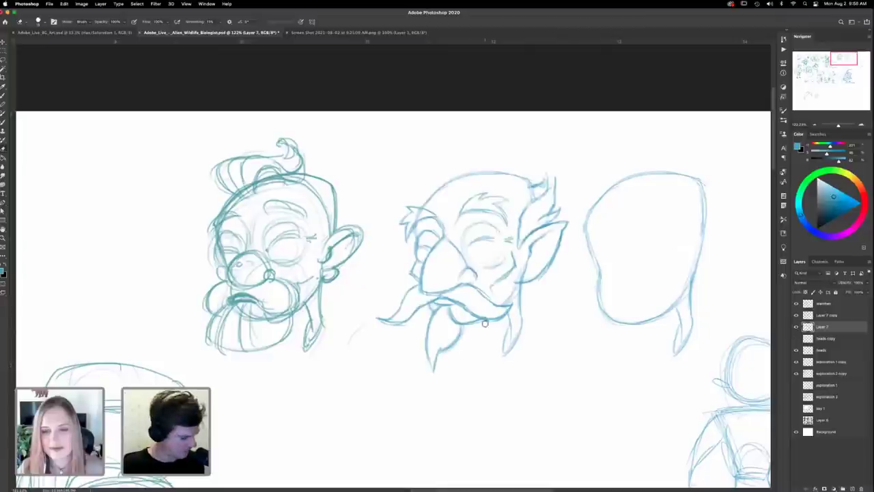
key(v)
drag(505, 298, 484, 301)
Step: Select Layer 7 copy, check it by toggling its visibility, and move the blank head outline closer to the goateed head
click(823, 316)
click(796, 315)
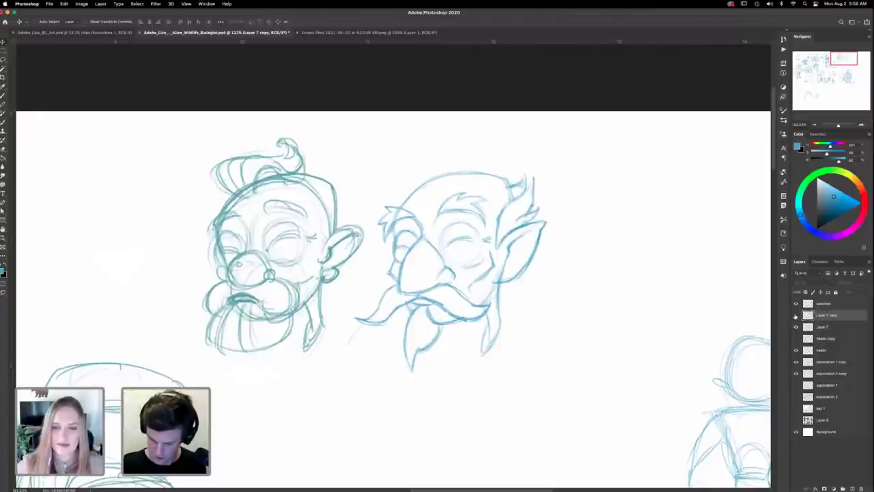
click(795, 314)
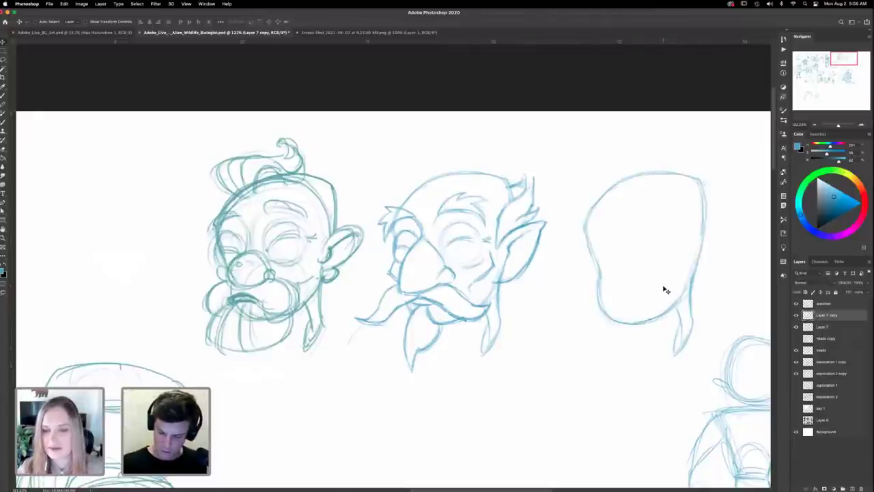
drag(671, 287, 650, 286)
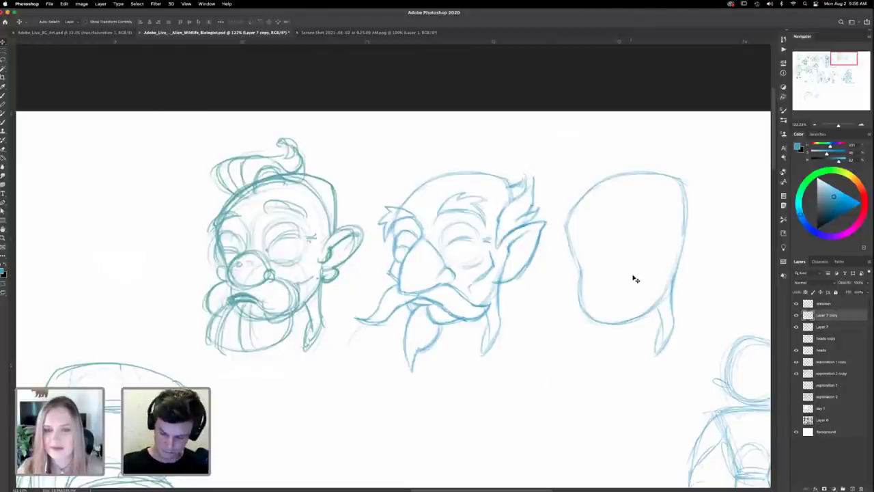
Step: Draw a small rounded nose, curved brow lines and two oval eyes on the blank head outline
key(b)
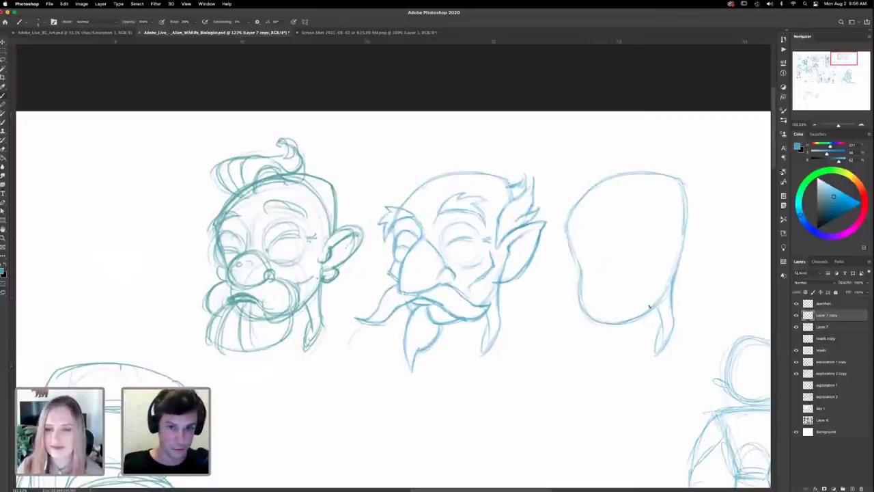
mouse_move(610, 261)
mouse_down()
mouse_move(620, 276)
mouse_move(597, 274)
mouse_move(612, 279)
mouse_up()
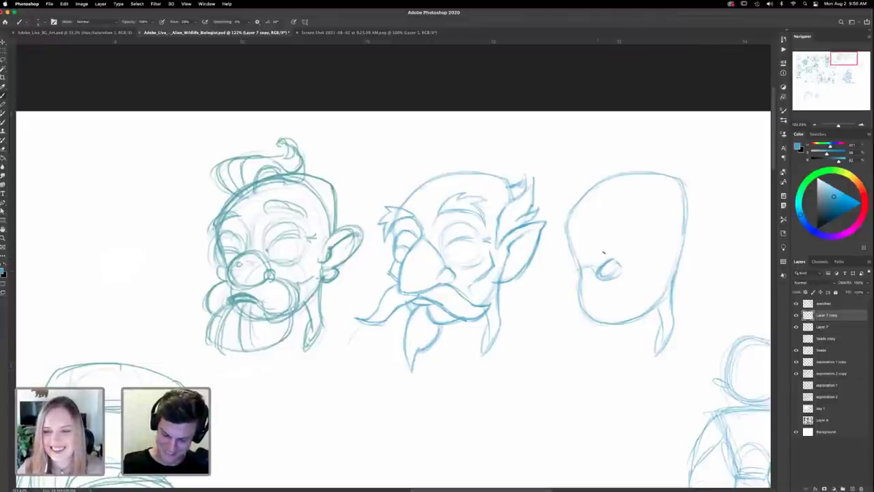
drag(586, 225, 609, 254)
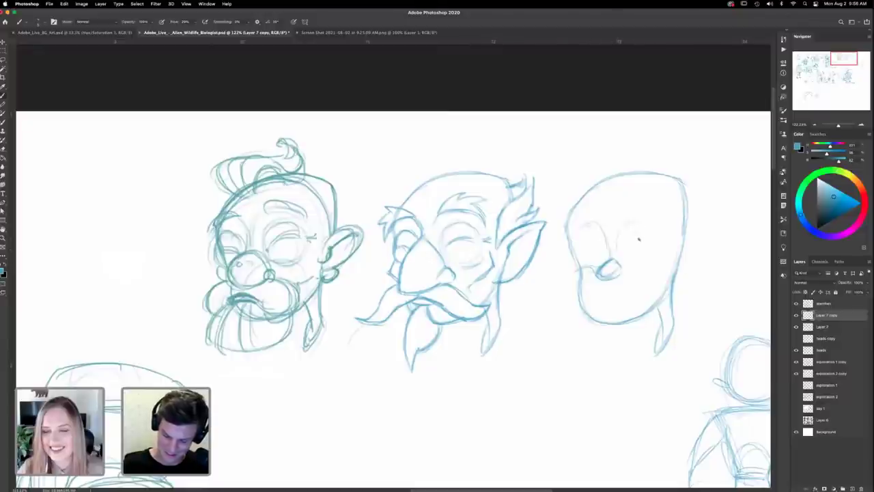
mouse_move(582, 245)
mouse_down()
mouse_move(590, 269)
mouse_move(586, 257)
mouse_move(639, 247)
mouse_move(623, 249)
mouse_move(635, 236)
mouse_move(641, 265)
mouse_up()
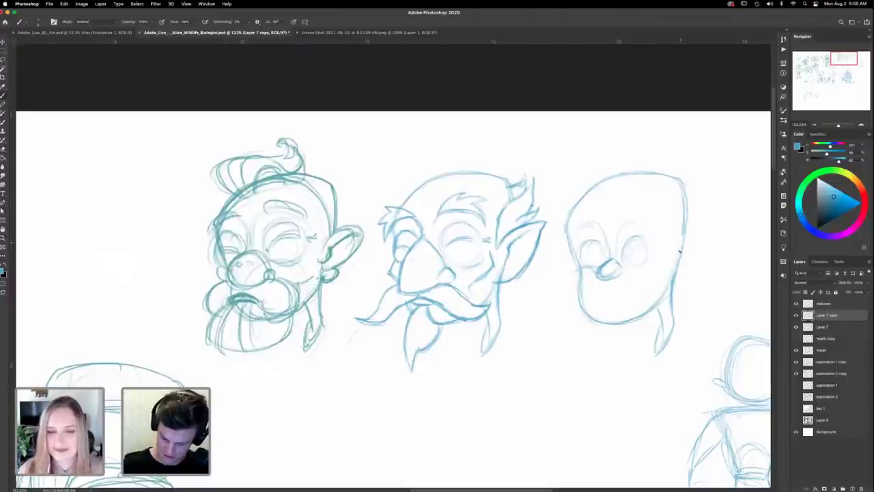
Step: Sketch an oversized rounded jaw bulging around the chin of the third head, reinforcing its outer and lower curve
drag(546, 317, 576, 275)
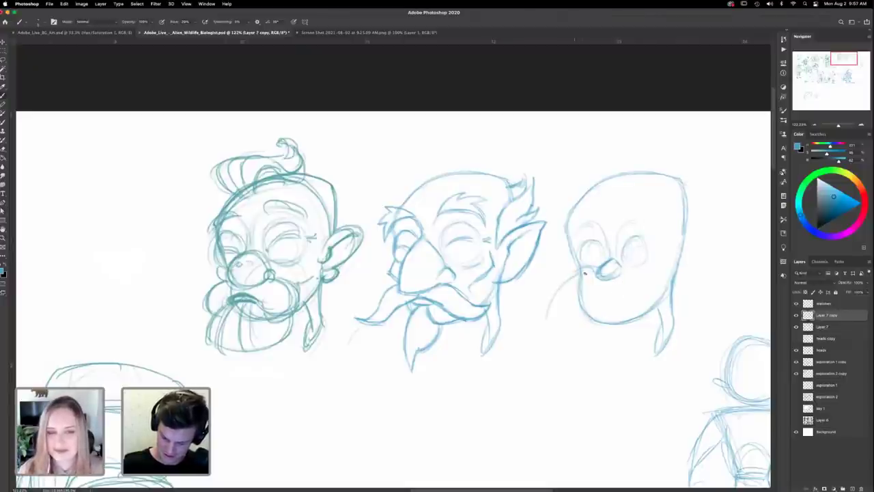
drag(549, 345, 589, 365)
drag(541, 327, 611, 369)
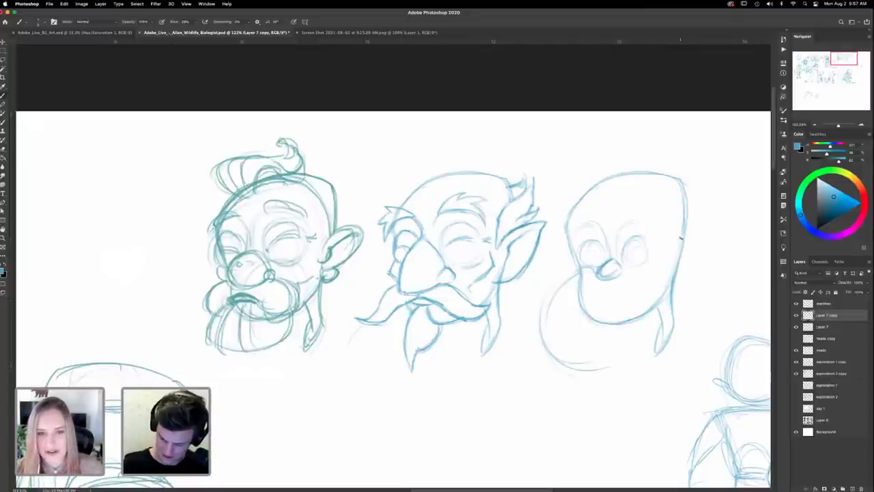
mouse_move(683, 247)
mouse_down()
mouse_move(674, 291)
mouse_move(637, 358)
mouse_up()
drag(670, 309, 614, 372)
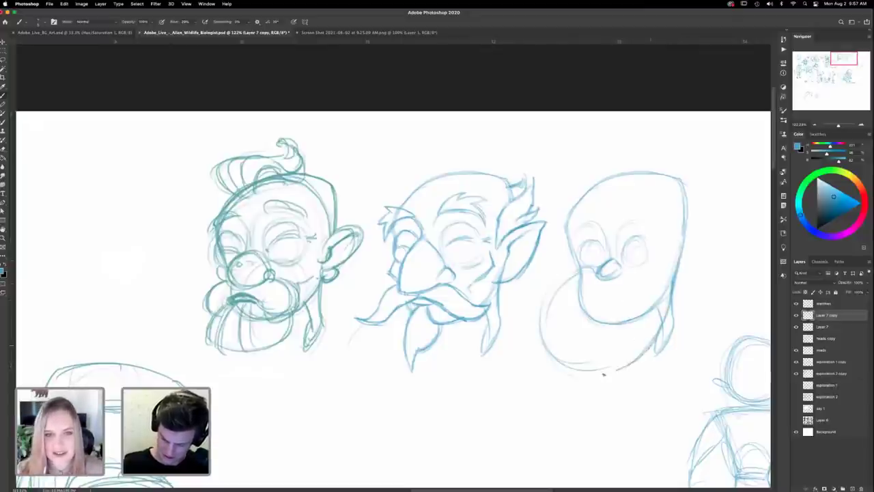
mouse_move(536, 320)
mouse_down()
mouse_move(544, 351)
mouse_move(618, 377)
mouse_up()
mouse_move(655, 332)
mouse_down()
mouse_move(626, 364)
mouse_move(582, 373)
mouse_up()
drag(554, 285, 564, 366)
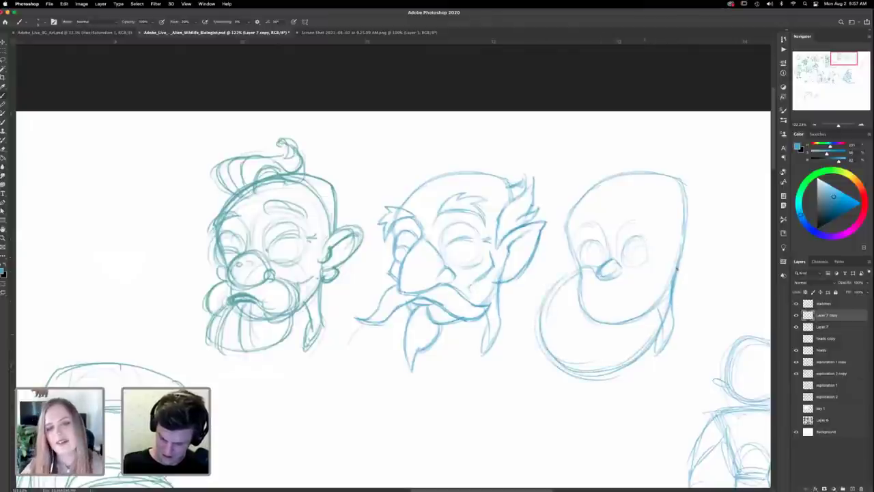
Step: Draw a wide upper lip under the nose and a smiling mouth, and erase the original chin line inside the big jaw
mouse_move(605, 272)
mouse_down()
mouse_move(559, 270)
mouse_move(568, 268)
mouse_move(550, 290)
mouse_move(599, 280)
mouse_move(557, 287)
mouse_up()
mouse_move(618, 277)
mouse_down()
mouse_move(648, 271)
mouse_move(633, 275)
mouse_move(650, 282)
mouse_move(662, 311)
mouse_up()
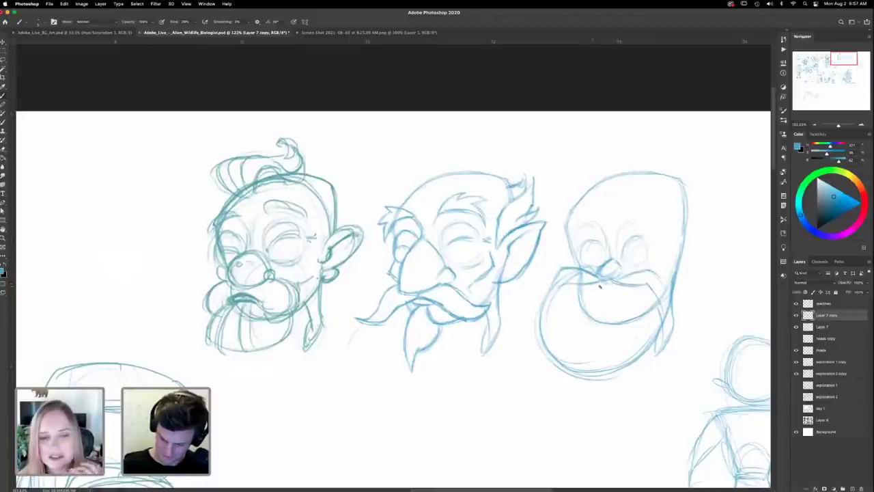
mouse_move(593, 280)
mouse_down()
mouse_move(624, 287)
mouse_move(601, 291)
mouse_move(650, 289)
mouse_up()
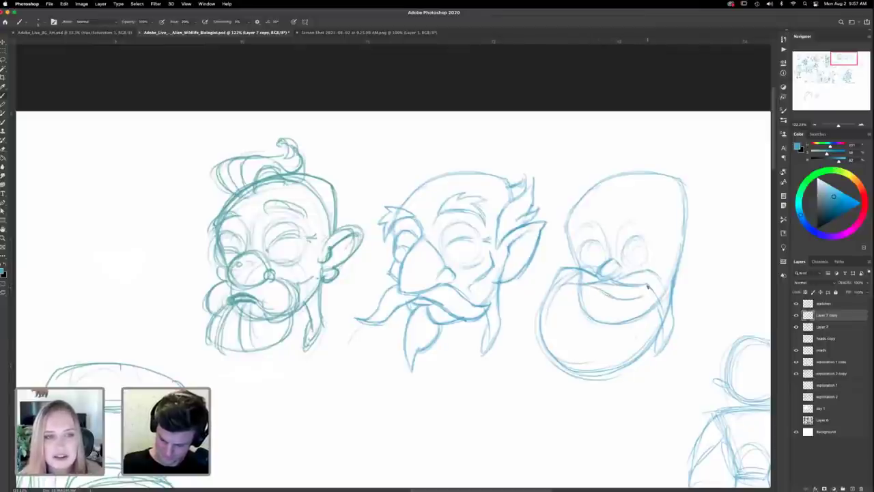
drag(592, 288, 633, 295)
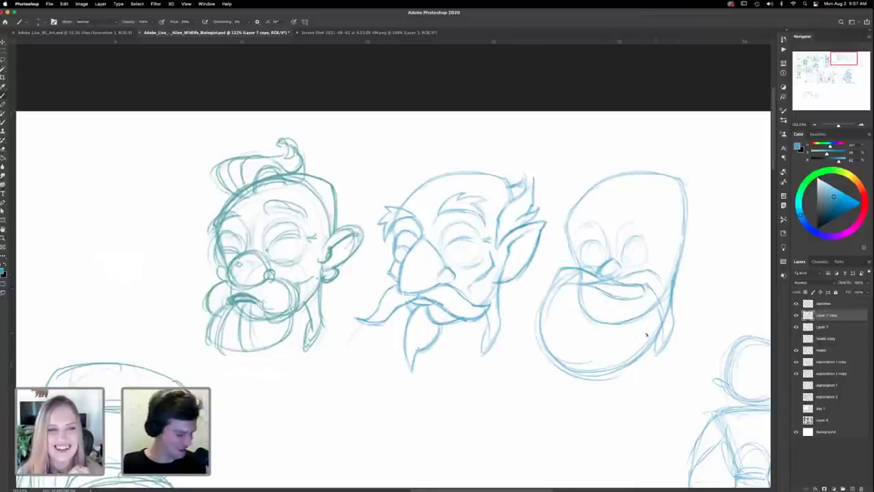
key(e)
mouse_move(576, 295)
mouse_down()
mouse_move(605, 324)
mouse_move(635, 323)
mouse_move(658, 299)
mouse_up()
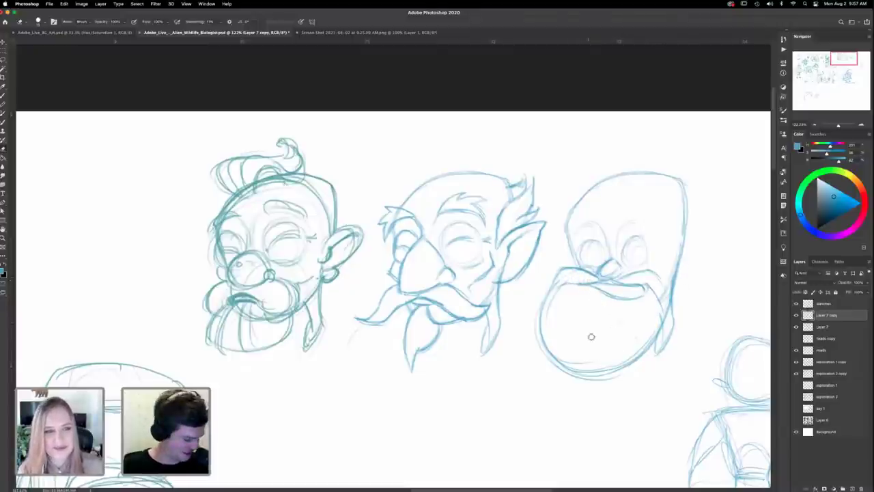
Step: Add curved eyelid lines inside both eyes of the third head and strengthen the line beside its nose
key(b)
drag(622, 257, 639, 257)
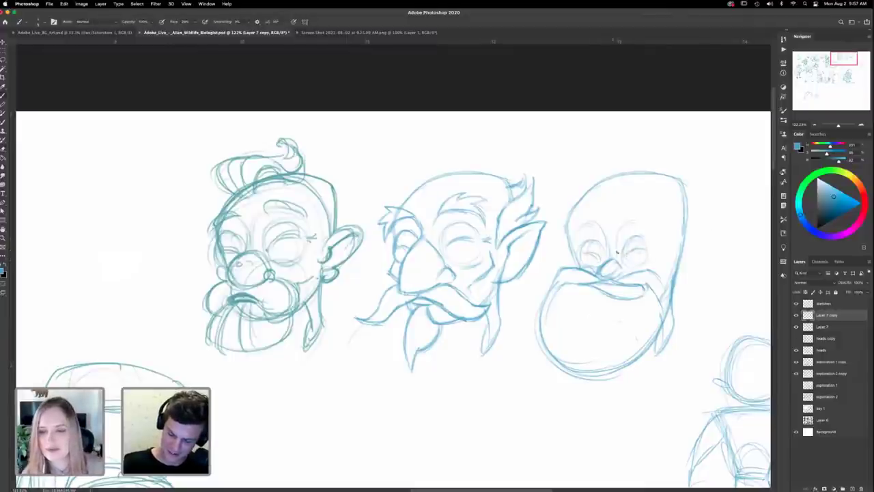
drag(605, 267, 604, 243)
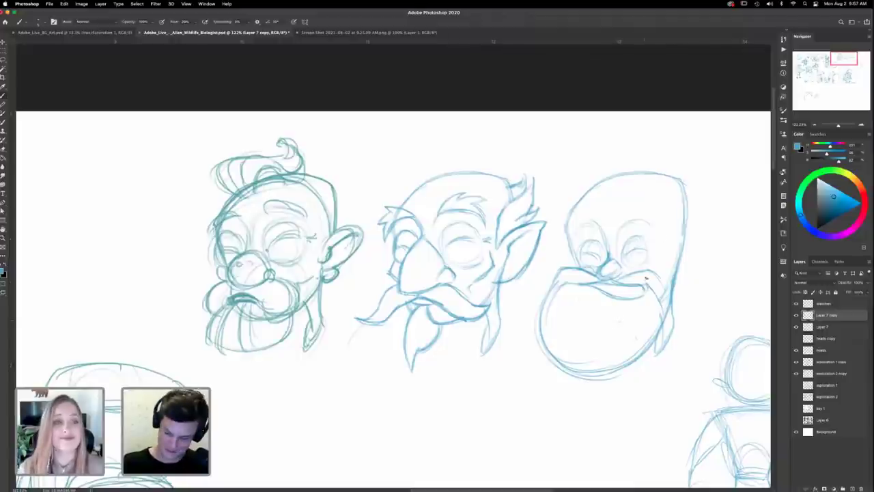
Step: Draw teeth in the smiling mouth, darken the upper lip contour, and erase the stray lines overlapping the cheek
mouse_move(632, 296)
mouse_down()
mouse_move(642, 293)
mouse_move(605, 293)
mouse_move(643, 292)
mouse_move(638, 285)
mouse_move(571, 284)
mouse_move(551, 294)
mouse_up()
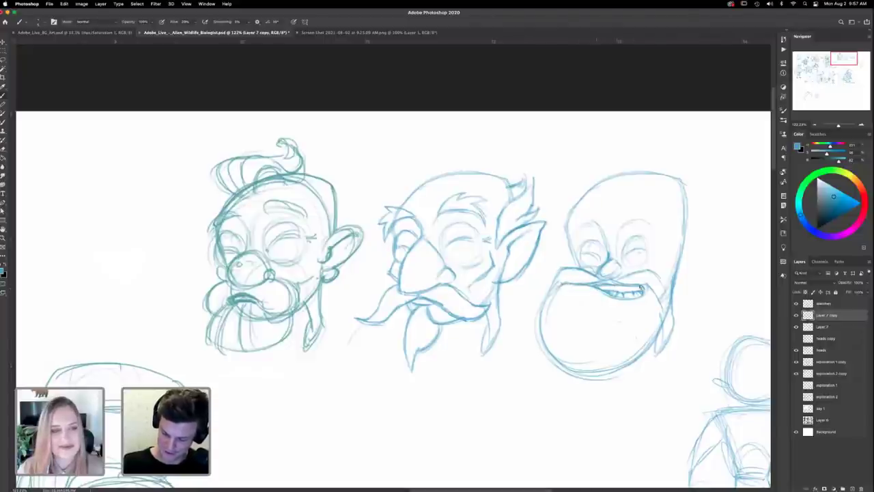
drag(600, 282, 564, 285)
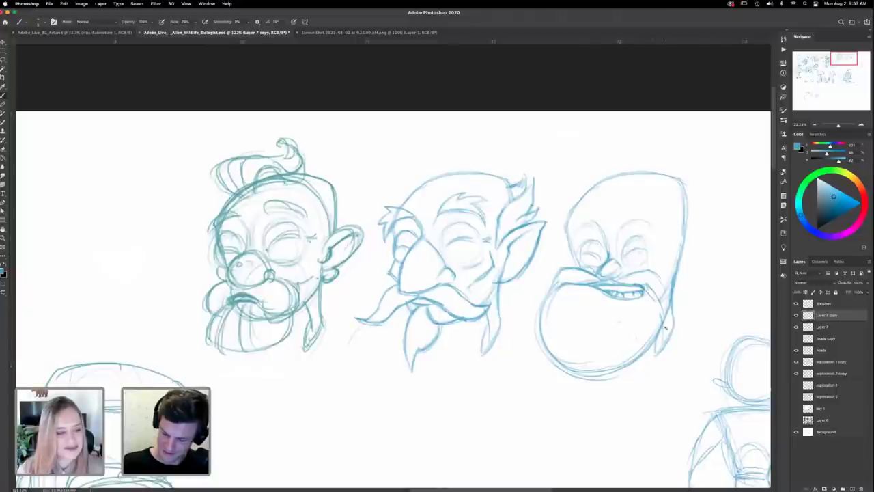
mouse_move(611, 281)
mouse_down()
mouse_move(645, 271)
mouse_move(668, 305)
mouse_move(651, 316)
mouse_move(657, 332)
mouse_up()
key(e)
mouse_move(660, 289)
mouse_down()
mouse_move(650, 292)
mouse_move(658, 315)
mouse_move(650, 344)
mouse_up()
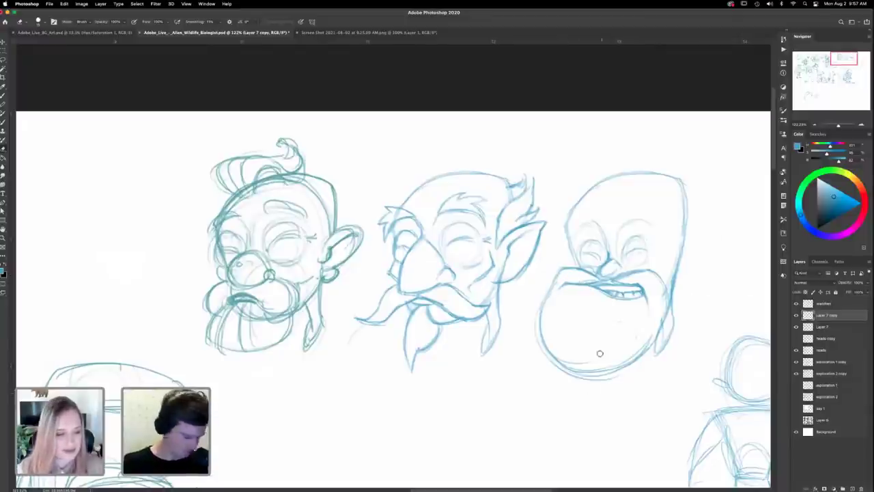
Step: Draw a large rounded ear on the side of the big-jawed head
key(b)
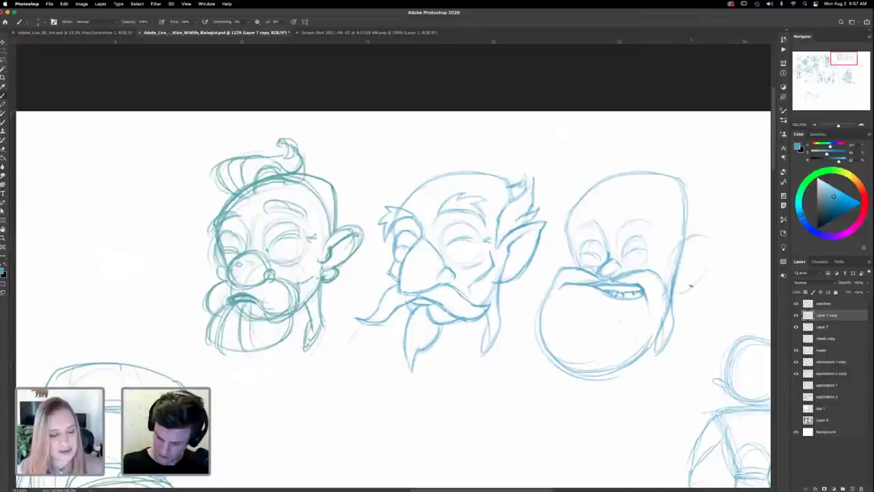
mouse_move(674, 268)
mouse_down()
mouse_move(702, 236)
mouse_move(674, 294)
mouse_move(709, 254)
mouse_move(705, 236)
mouse_up()
drag(700, 280, 681, 297)
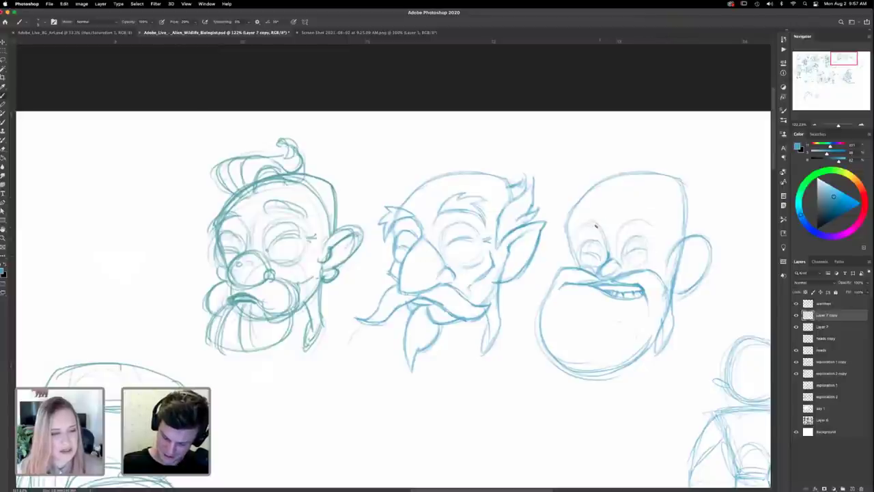
Step: Draw thick eyebrows curling down at their outer ends above both eyes, and reinforce the inner brow lines beside the nose
mouse_move(601, 232)
mouse_down()
mouse_move(584, 217)
mouse_move(555, 229)
mouse_move(558, 220)
mouse_move(583, 241)
mouse_move(566, 222)
mouse_move(554, 240)
mouse_up()
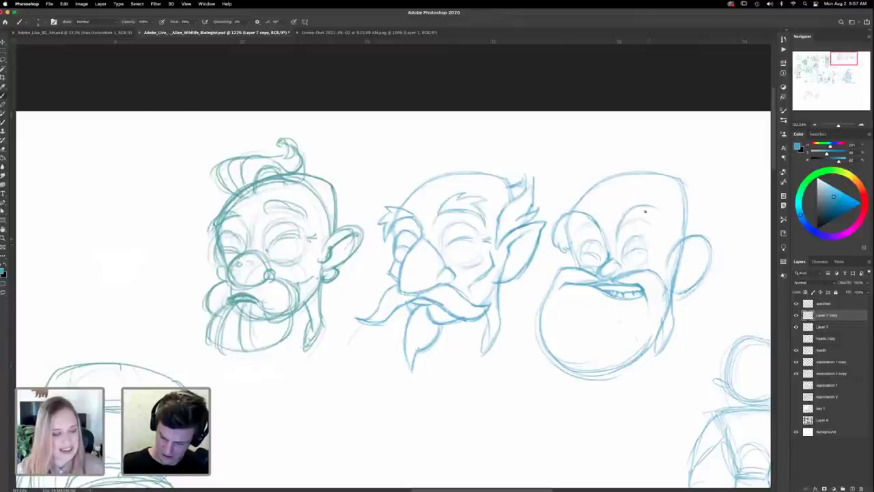
mouse_move(652, 213)
mouse_down()
mouse_move(670, 228)
mouse_move(646, 225)
mouse_move(669, 224)
mouse_move(663, 239)
mouse_up()
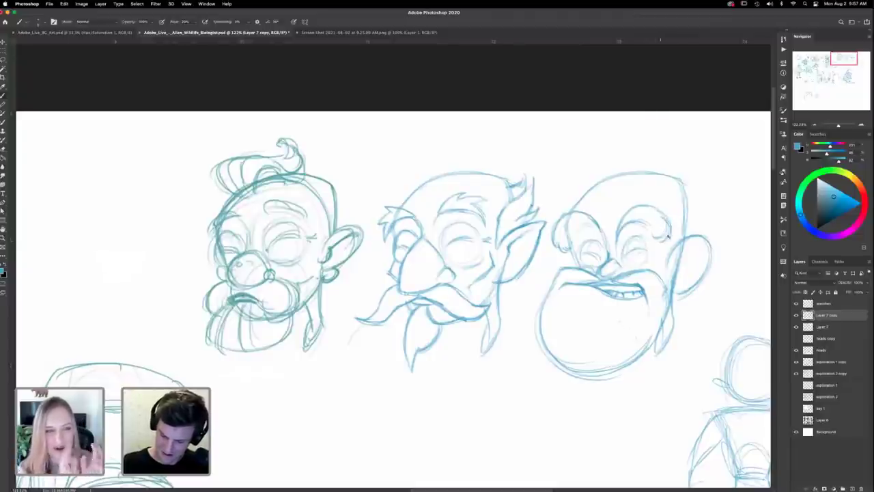
drag(597, 222, 575, 232)
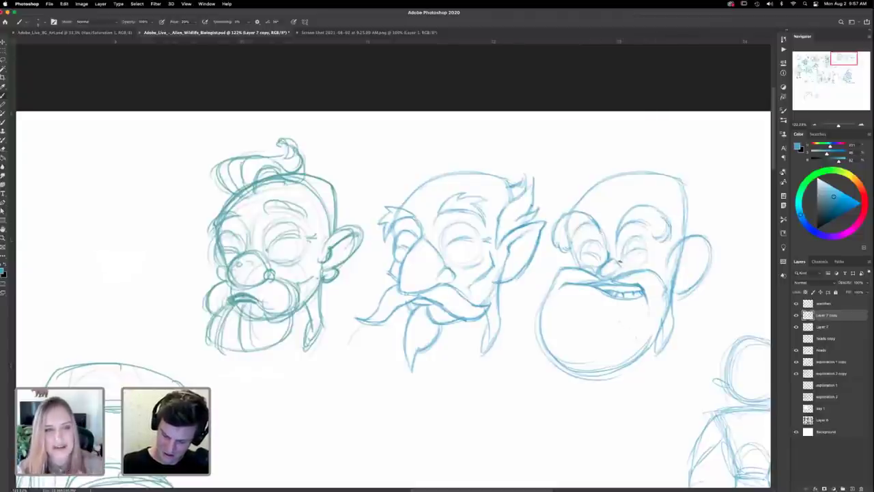
drag(602, 260, 603, 238)
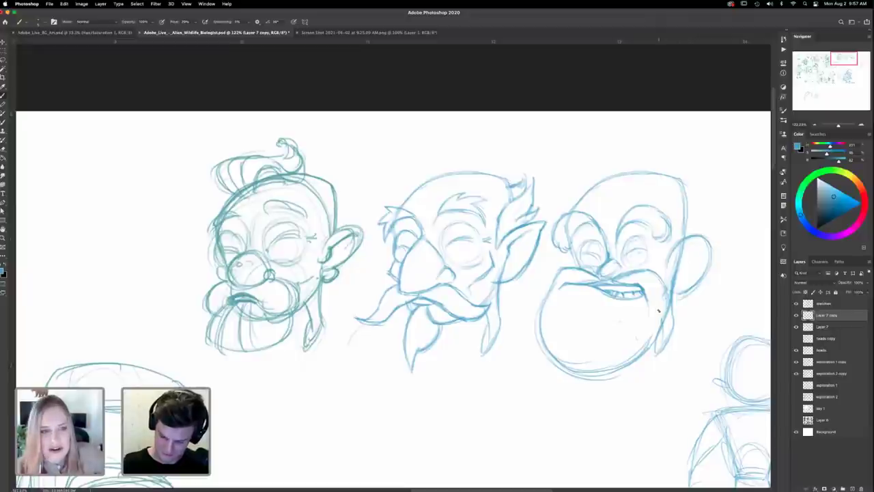
Step: Round off the far corner of the upper lip, and add cheek, chin and lower lip contours to the big jaw
key(e)
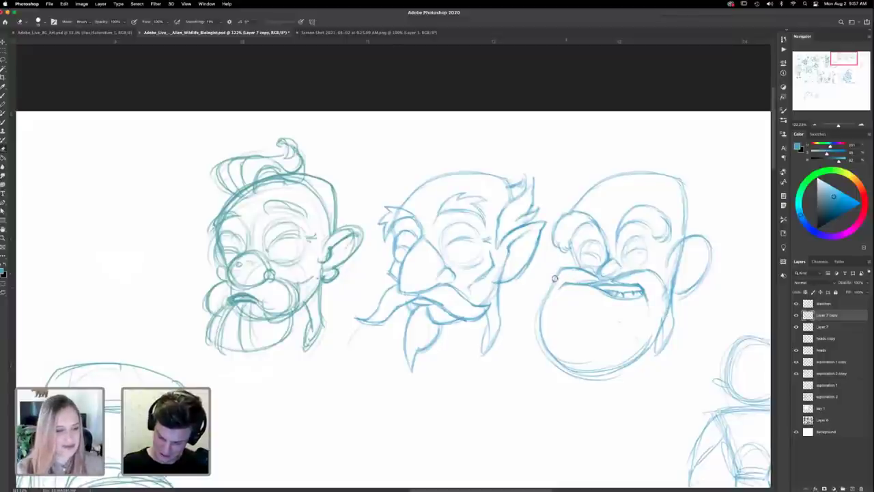
key(b)
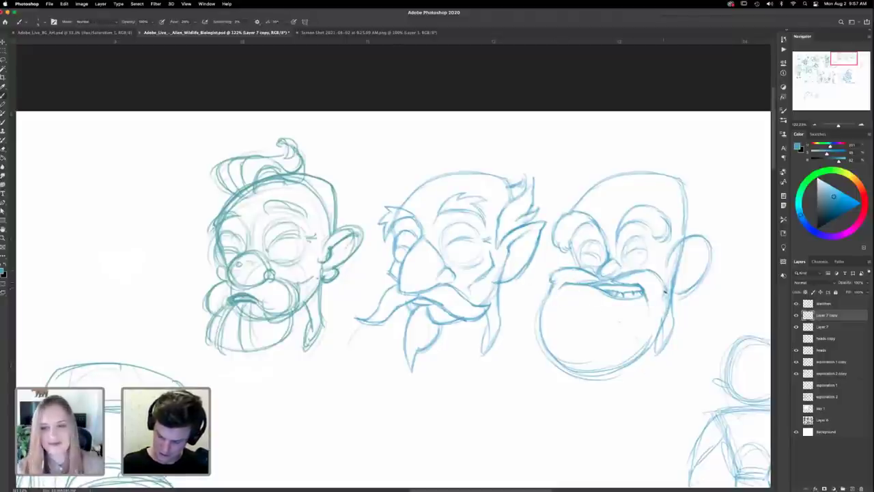
drag(666, 292, 654, 316)
mouse_move(585, 307)
mouse_down()
mouse_move(577, 301)
mouse_move(574, 316)
mouse_move(584, 325)
mouse_up()
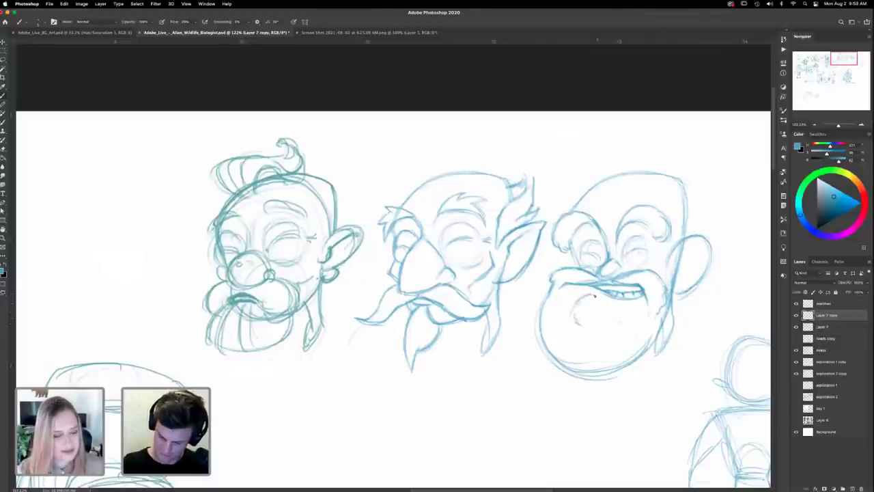
mouse_move(596, 294)
mouse_down()
mouse_move(630, 306)
mouse_move(617, 300)
mouse_up()
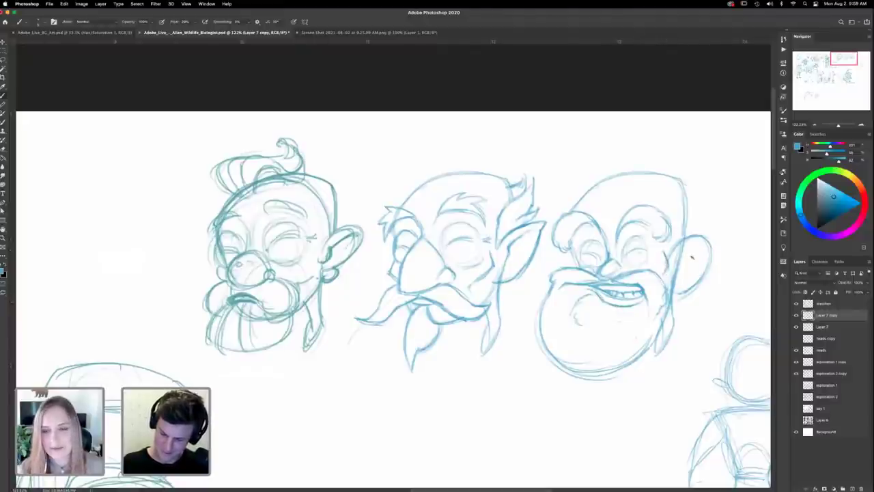
Step: Draw the inner fold of the rounded ear and erase the head outline running through it
drag(676, 273, 697, 244)
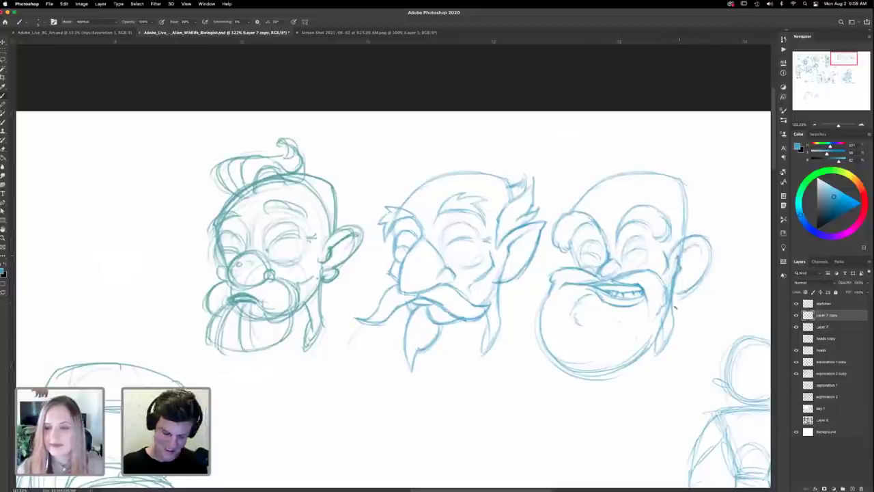
key(e)
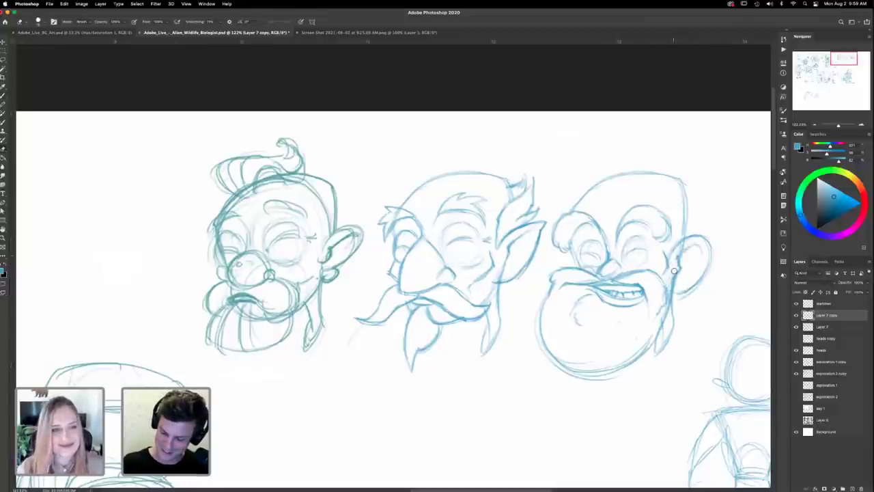
drag(671, 287, 676, 279)
drag(679, 245, 679, 250)
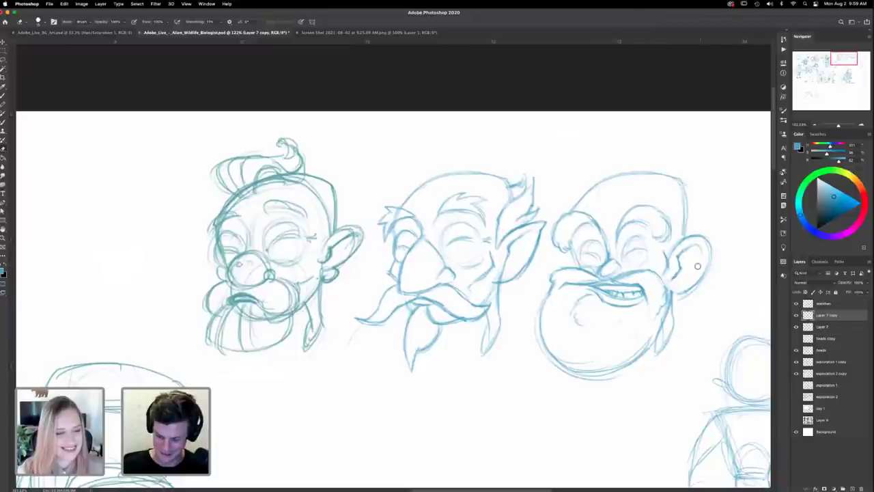
Step: Lighten and redraw the back of the skull above the rounded ear, and add a crease across the forehead
key(b)
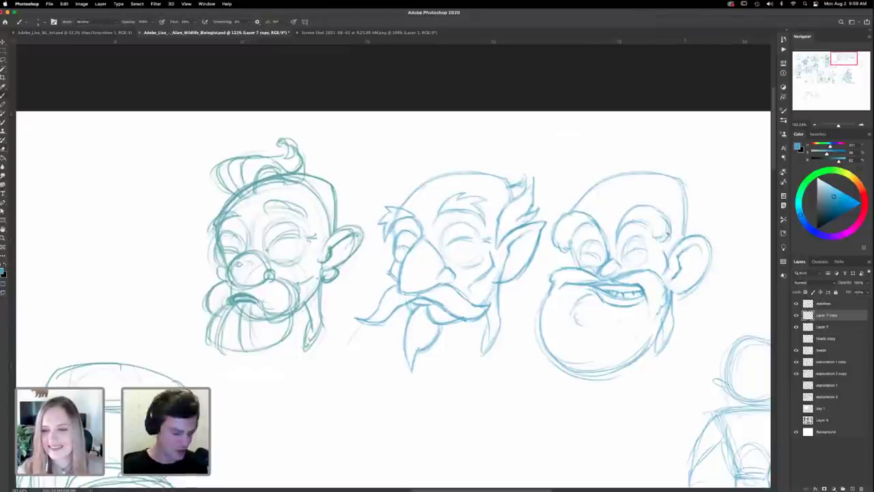
key(e)
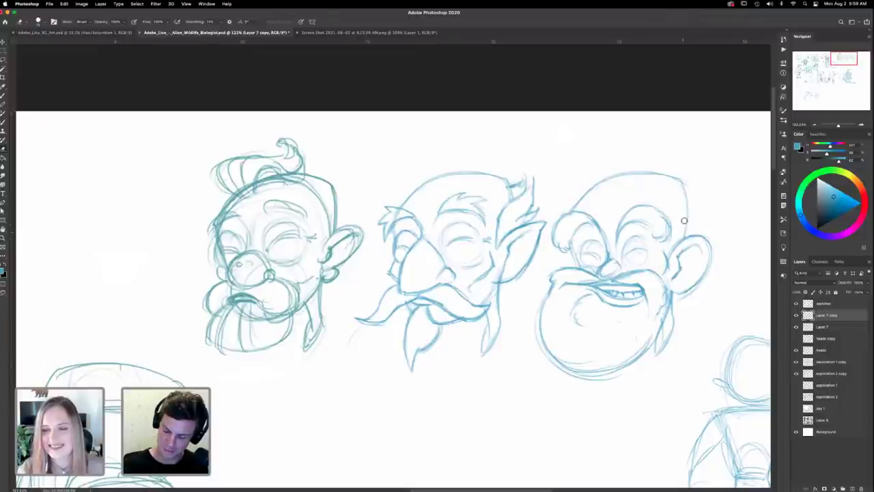
key(b)
drag(687, 191, 686, 238)
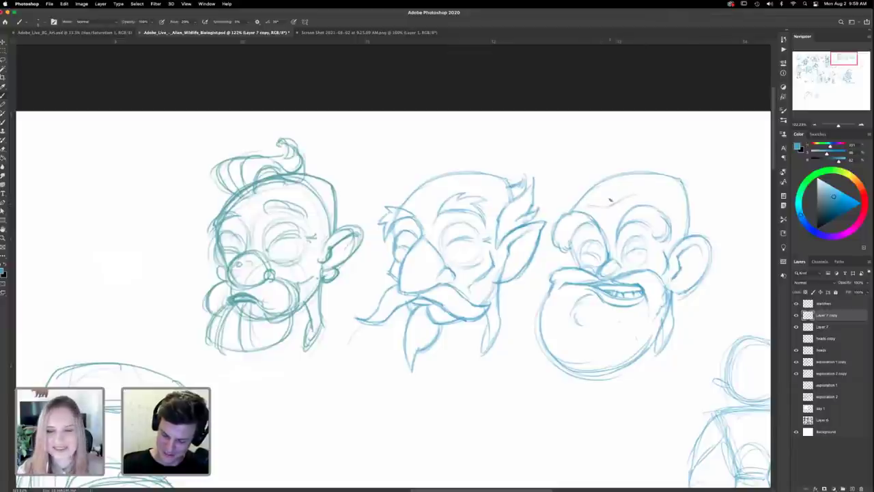
Step: Define the eyes of the big-jawed head with darker lines and shade the inside of its mouth above the teeth
mouse_move(624, 257)
mouse_down()
mouse_move(642, 235)
mouse_move(629, 269)
mouse_up()
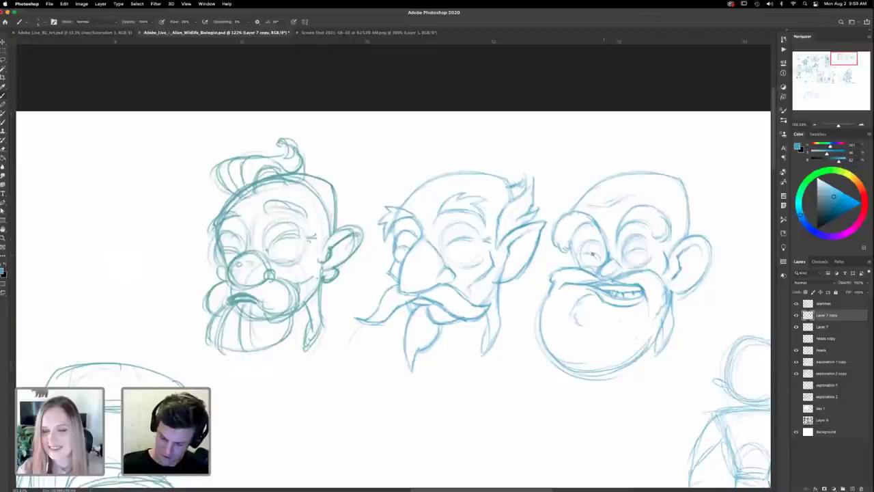
mouse_move(584, 249)
mouse_down()
mouse_move(599, 243)
mouse_move(584, 263)
mouse_move(596, 253)
mouse_move(634, 250)
mouse_up()
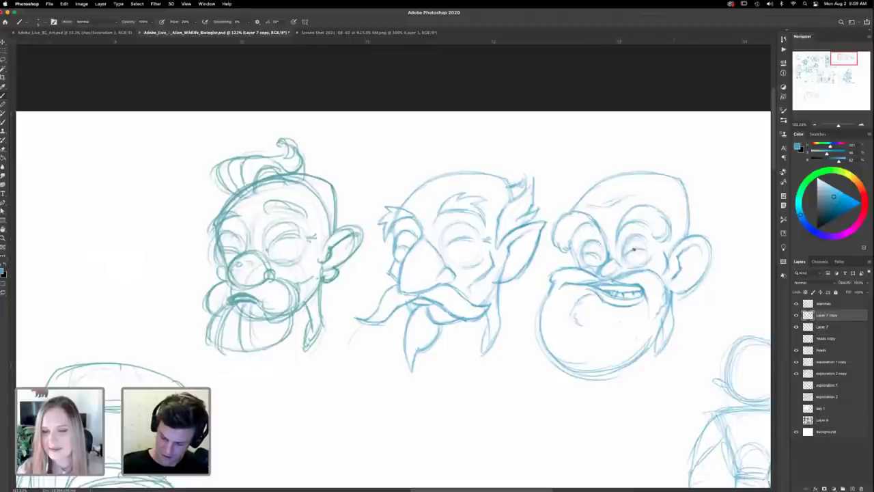
mouse_move(637, 289)
mouse_down()
mouse_move(597, 286)
mouse_move(611, 290)
mouse_up()
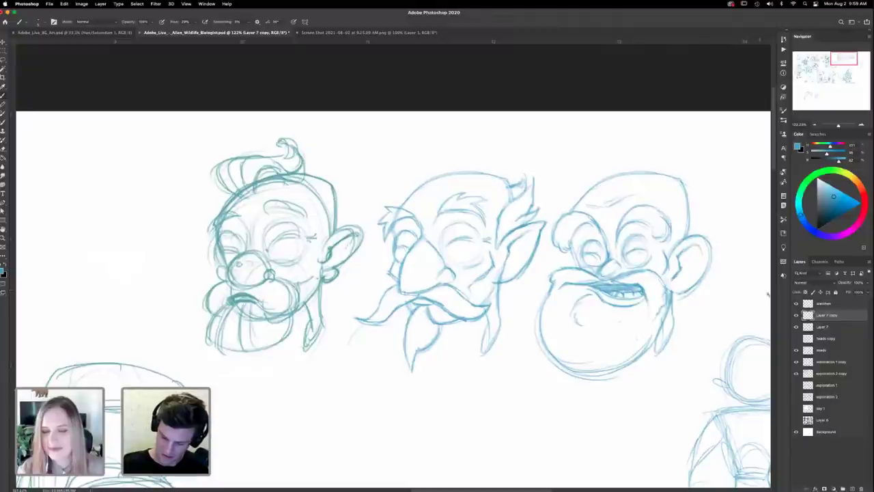
Step: Sketch light neck and shoulder lines behind the big jaw, and darken the line below the ear
drag(675, 316, 691, 326)
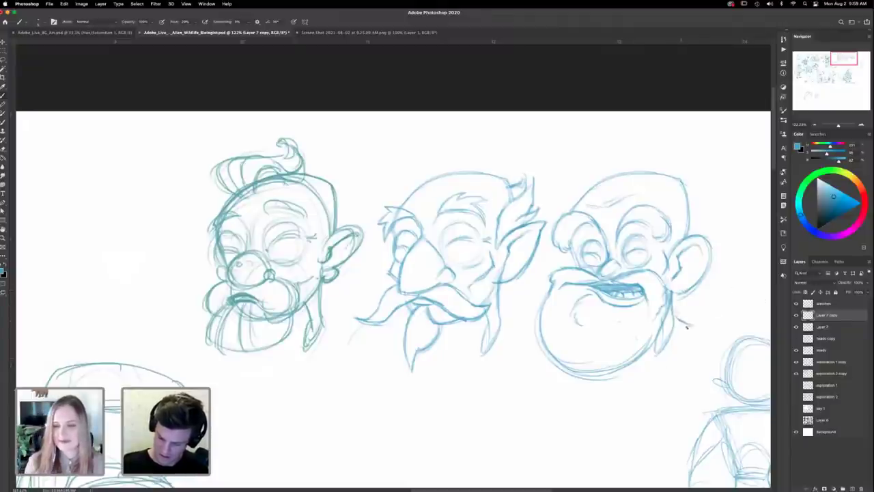
drag(642, 364, 659, 359)
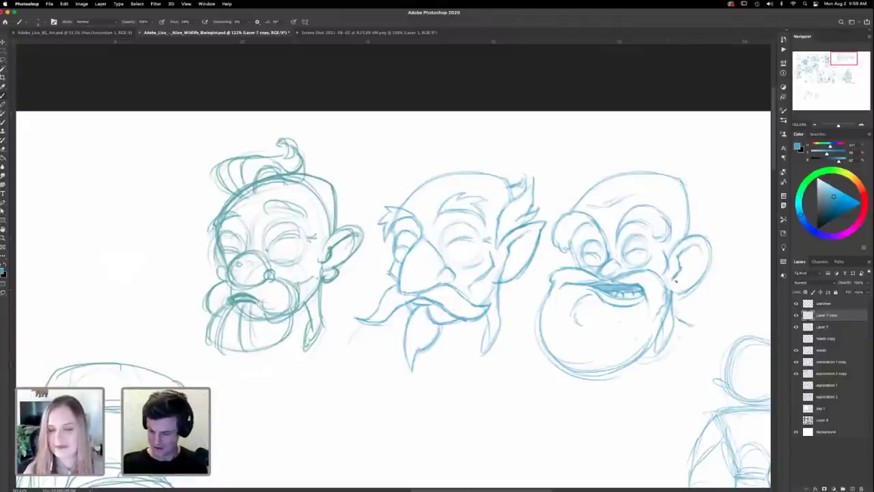
drag(675, 280, 668, 298)
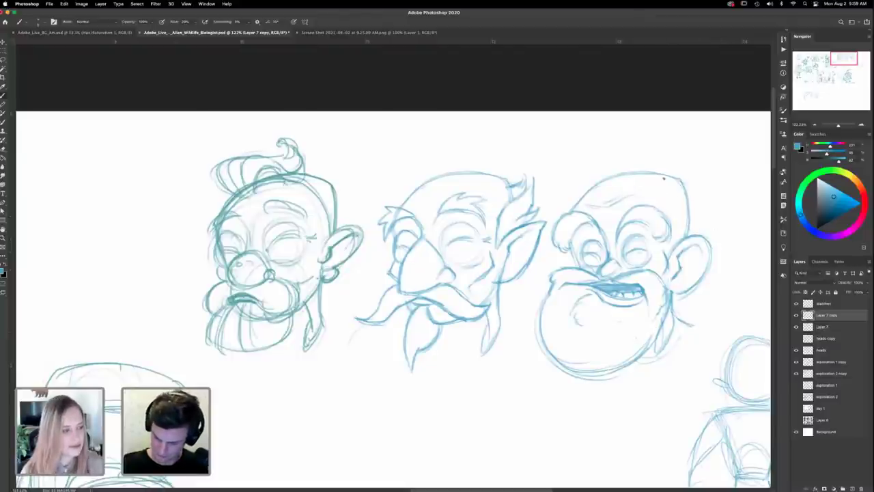
Step: Draw a rounded hair bun with strand lines on top of the third head and loose strands behind the skull
mouse_move(638, 171)
mouse_down()
mouse_move(686, 160)
mouse_move(649, 141)
mouse_move(689, 203)
mouse_move(685, 164)
mouse_move(632, 171)
mouse_up()
mouse_move(657, 140)
mouse_down()
mouse_move(645, 174)
mouse_move(694, 179)
mouse_move(705, 206)
mouse_move(692, 213)
mouse_up()
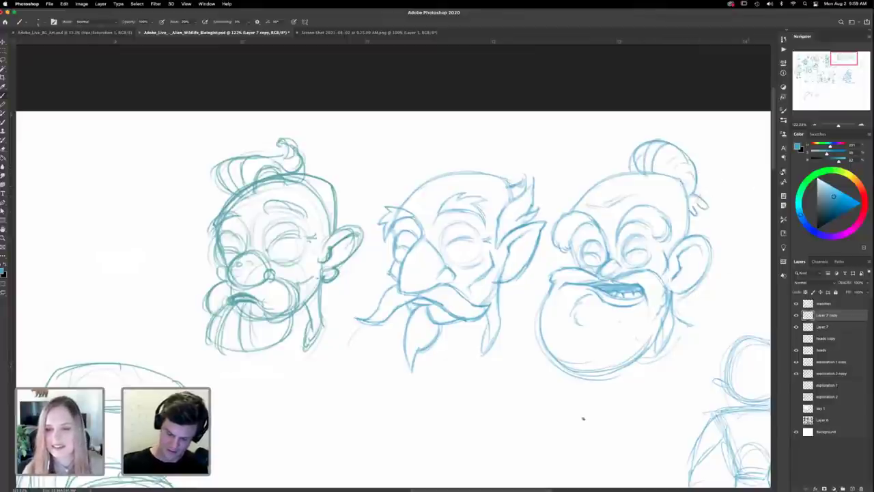
Step: Check the visible sketch layers one at a time to identify which one holds the two small standing figures
scroll(615, 312, down, 4)
scroll(615, 312, right, 7)
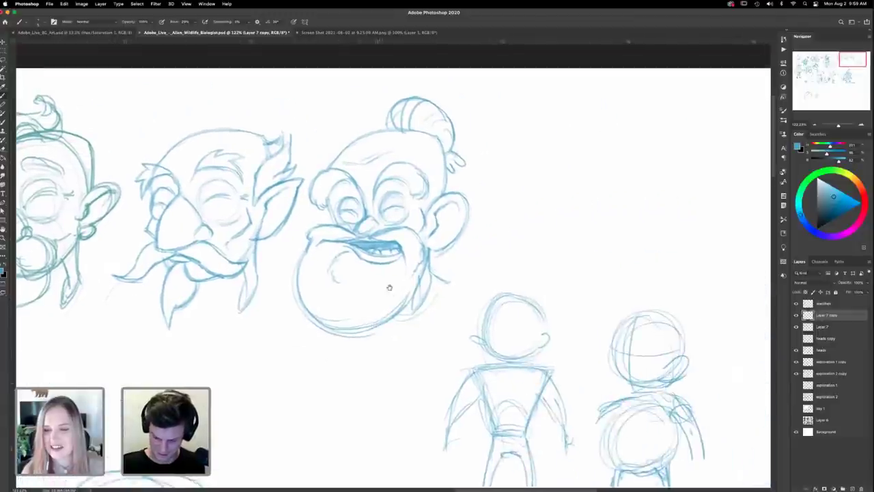
scroll(380, 245, down, 1)
click(796, 327)
click(796, 327)
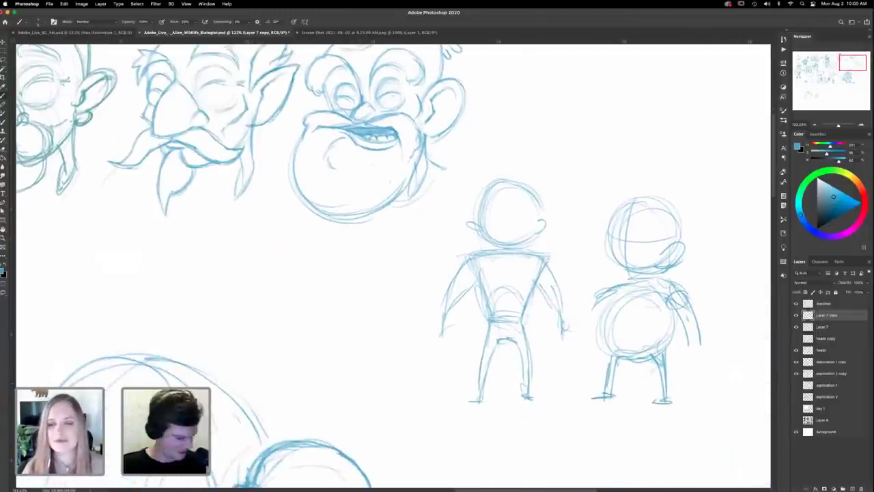
key(super+0)
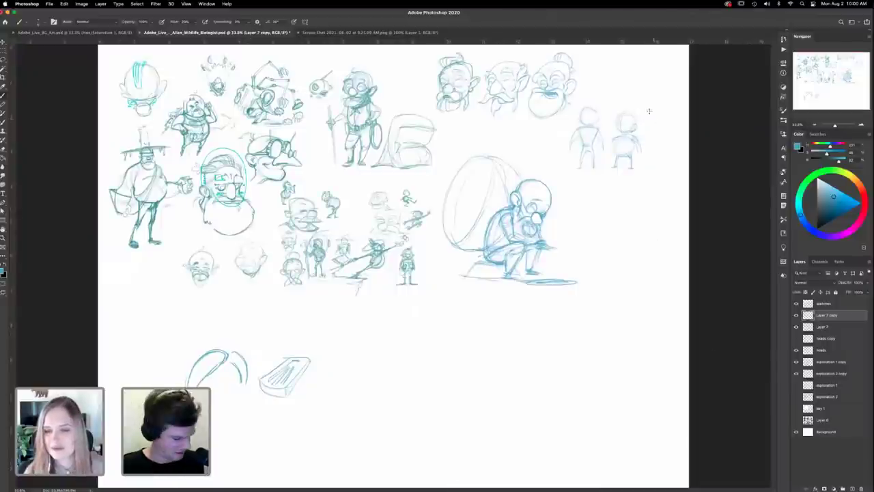
key(z)
click(632, 92)
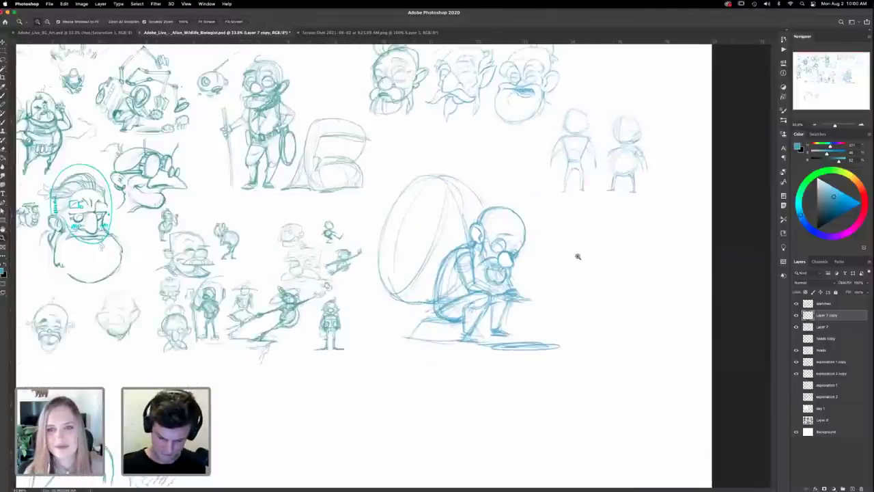
drag(645, 128, 615, 260)
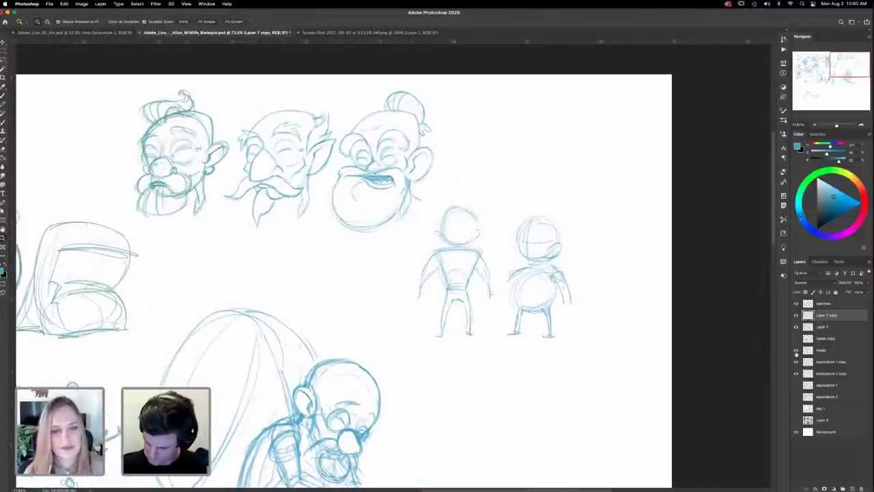
click(796, 350)
click(796, 350)
click(795, 361)
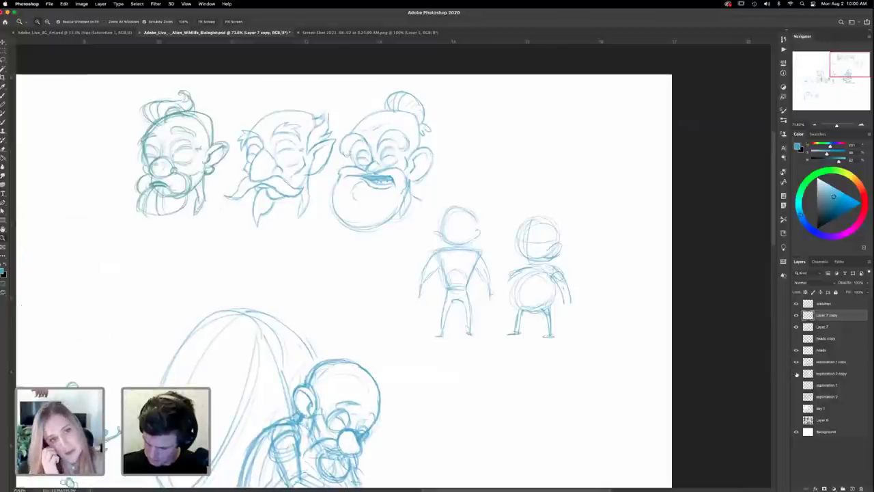
click(796, 361)
click(795, 326)
click(796, 326)
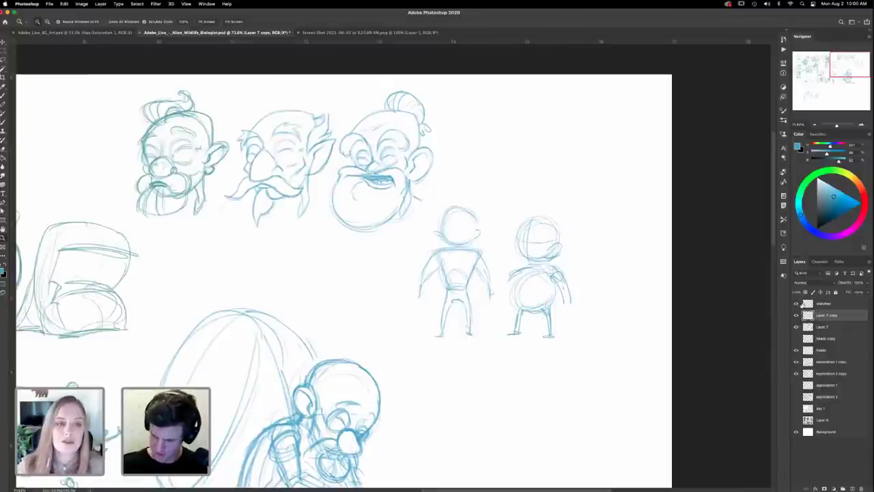
Step: Select the two standing figures on the sketches layer, move them down beside the crouching figure, and deselect
click(825, 304)
key(l)
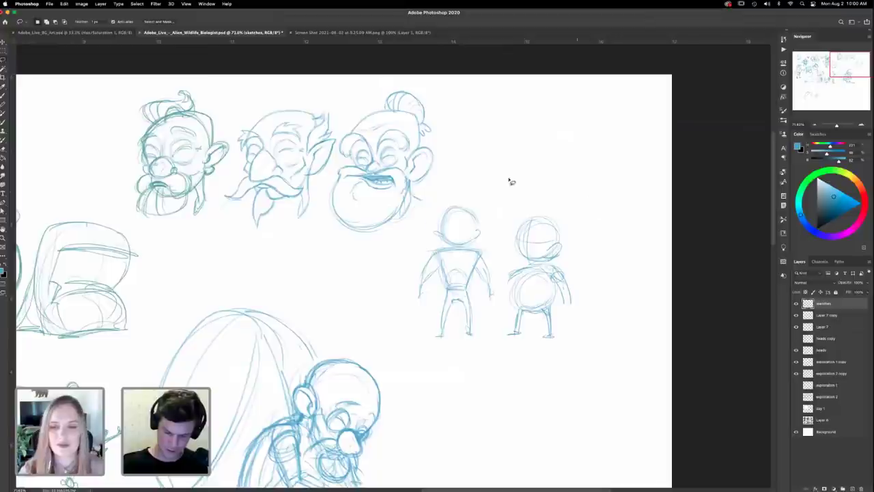
mouse_move(586, 195)
mouse_down()
mouse_move(567, 369)
mouse_move(592, 198)
mouse_up()
key(v)
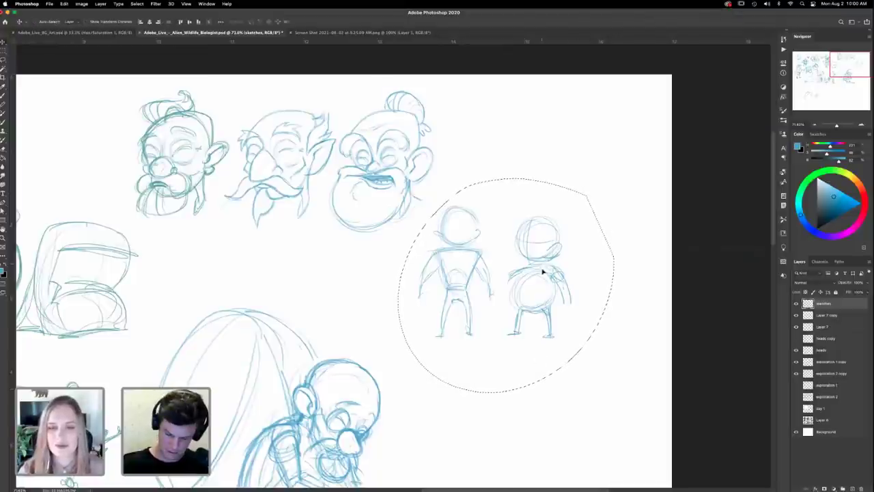
mouse_move(542, 273)
mouse_down()
mouse_move(536, 411)
mouse_move(531, 382)
mouse_up()
key(ctrl+d)
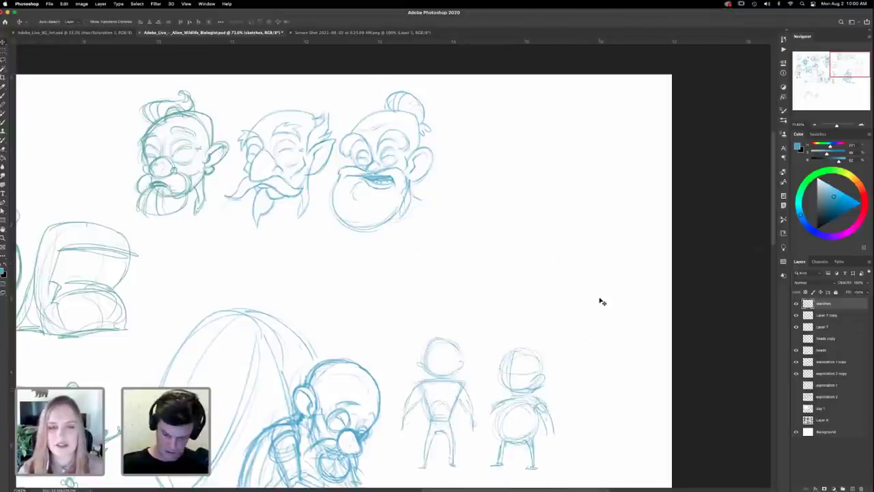
Step: Duplicate the heads layer and place the copied first head to the right of the big-jawed head
click(822, 350)
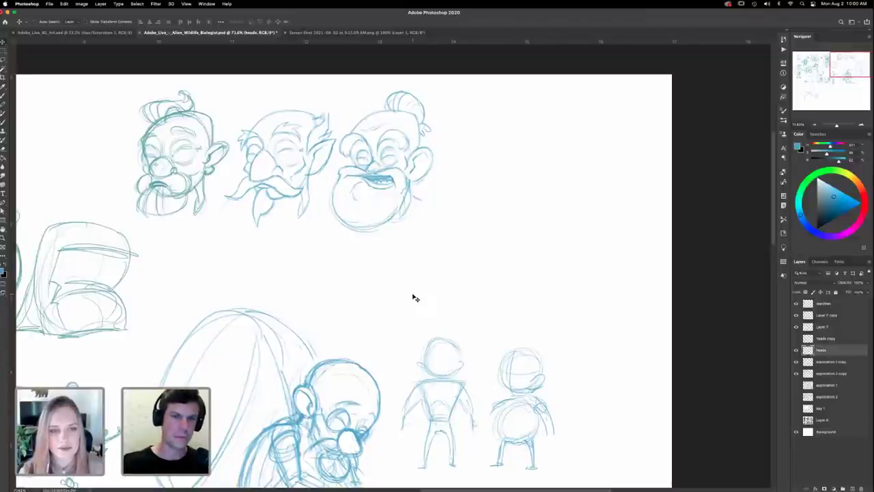
key(l)
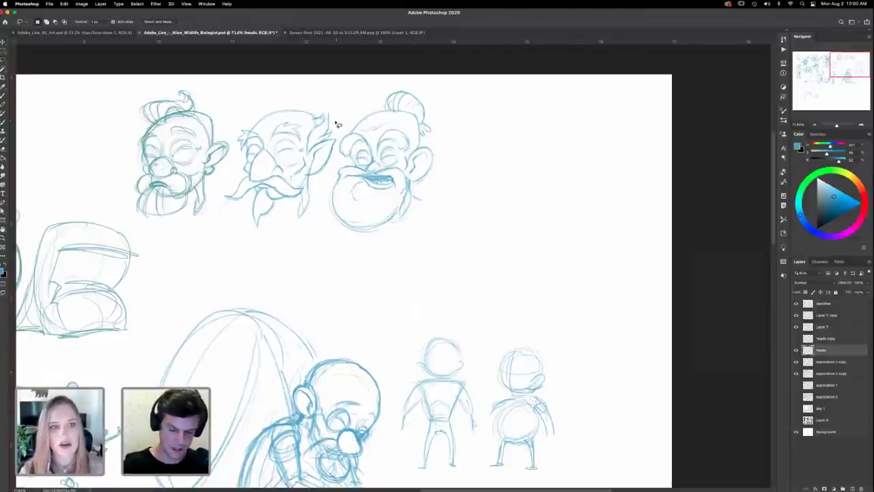
click(797, 350)
click(796, 349)
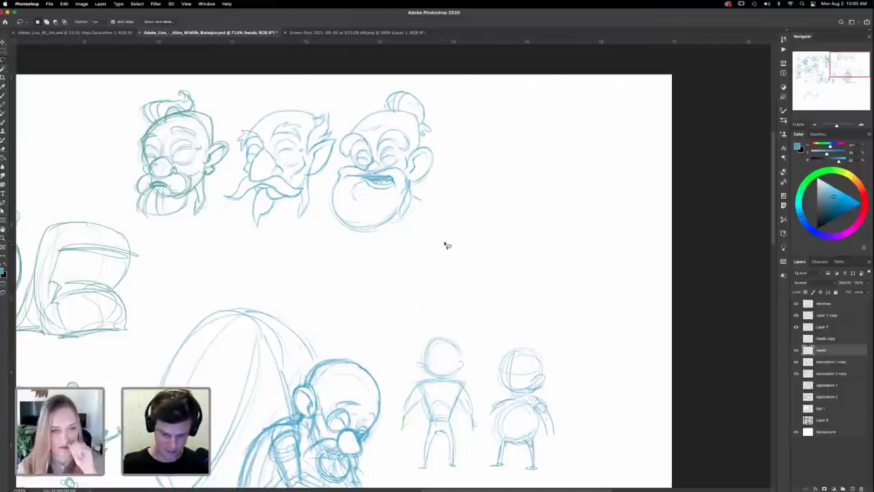
key(v)
key(super+j)
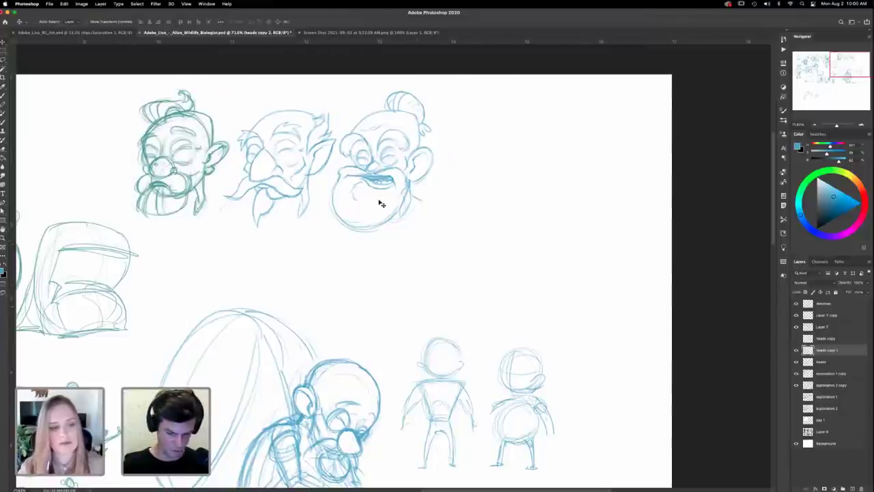
drag(326, 183, 617, 194)
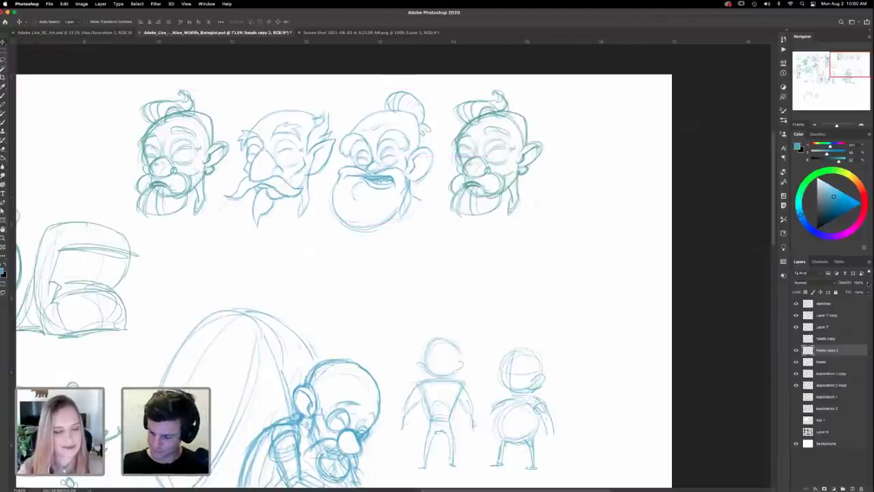
Step: Fade the copied head to 20% opacity and add a new layer directly beneath it
drag(867, 283, 842, 292)
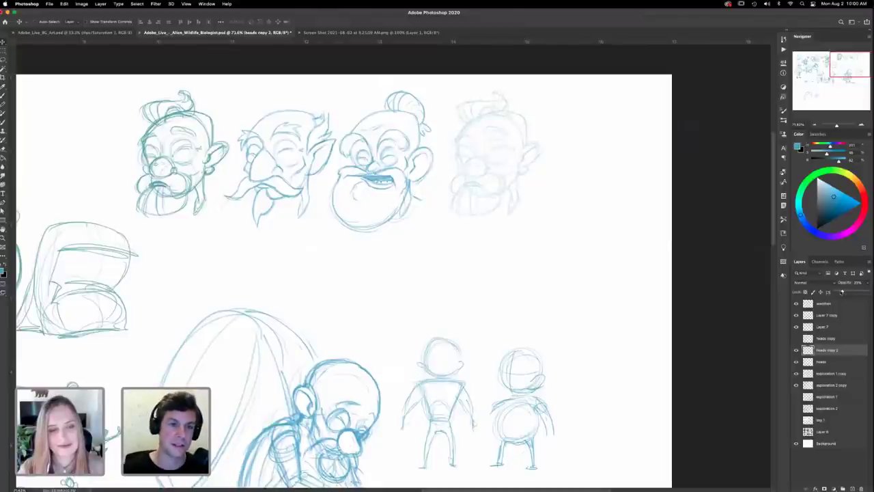
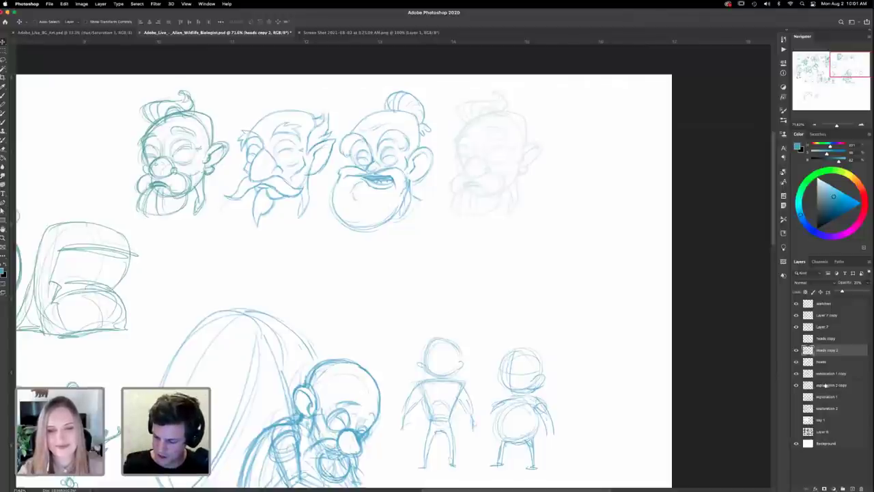
click(797, 351)
click(798, 352)
click(797, 351)
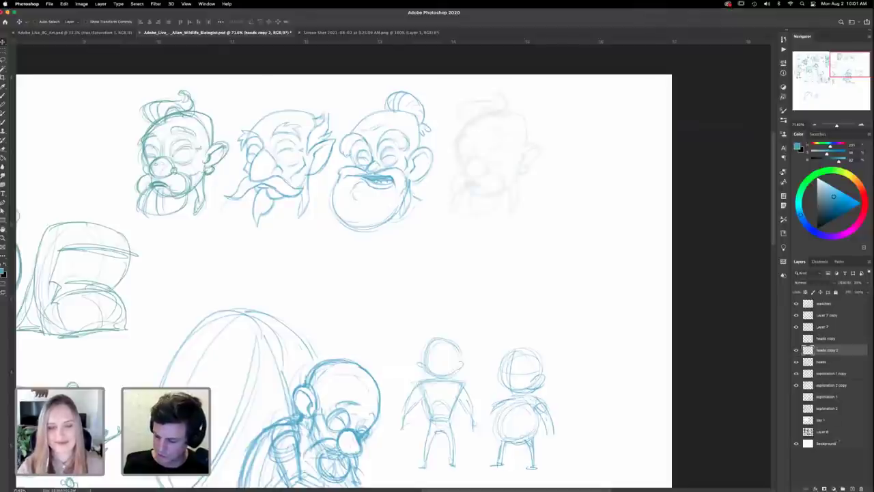
click(852, 489)
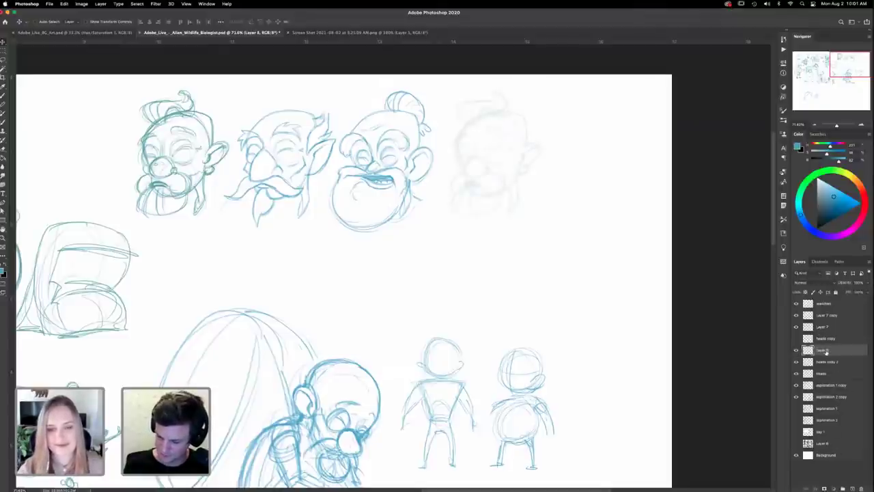
drag(831, 315, 822, 367)
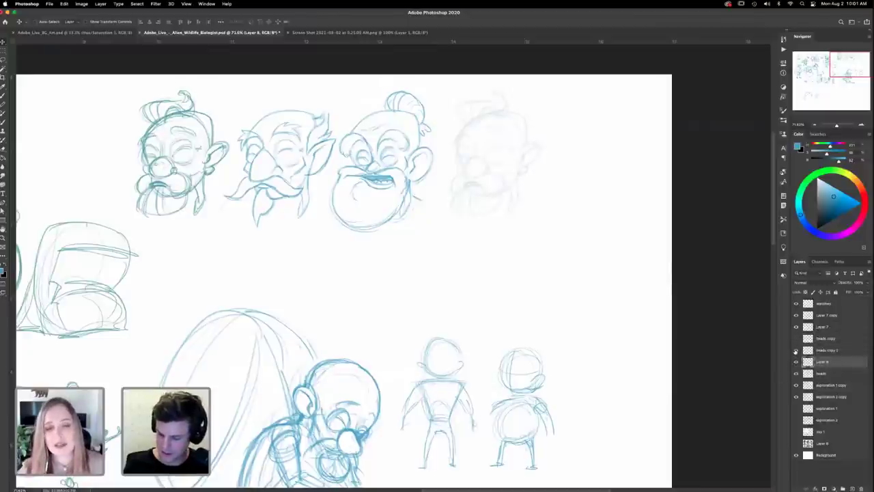
click(795, 350)
click(796, 350)
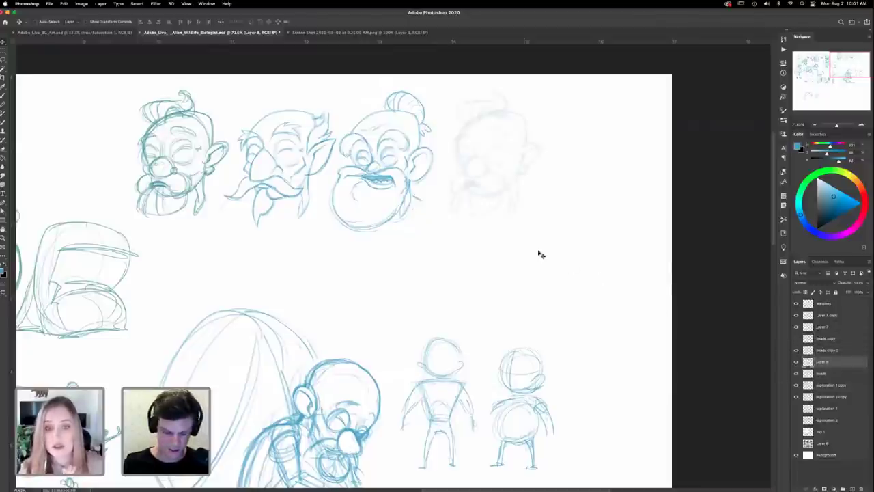
Step: Trace the skull outline over the faded head guide, from the face side across the crown to the ear
key(z)
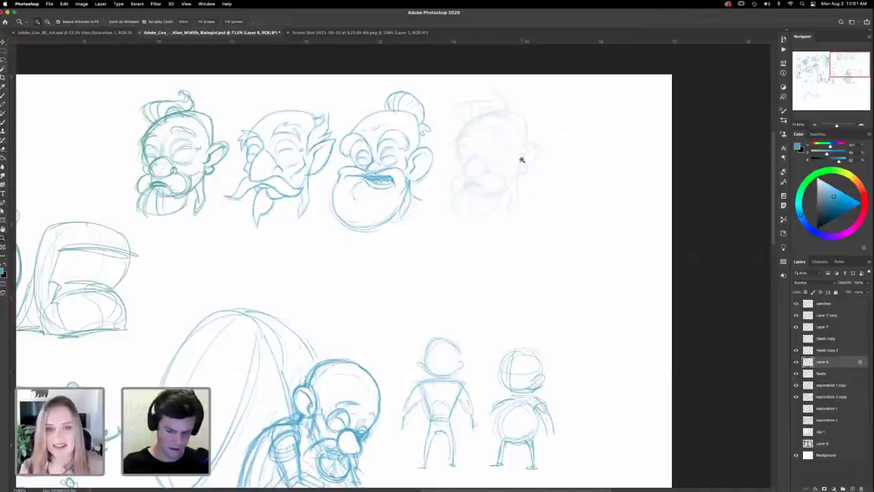
drag(516, 147, 537, 142)
drag(527, 183, 536, 224)
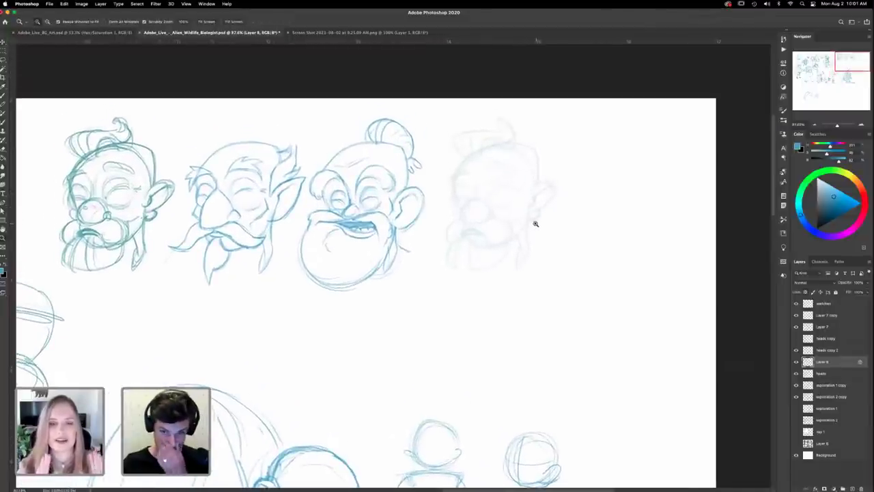
key(b)
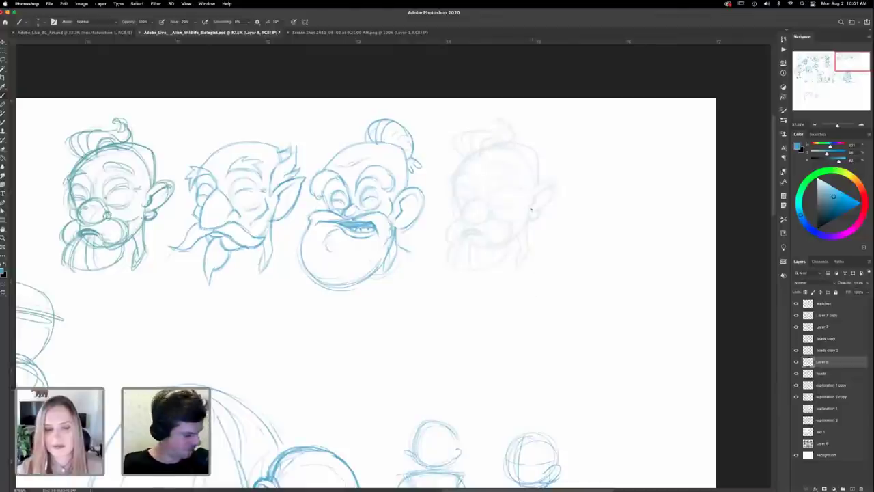
key(z)
drag(537, 168, 545, 168)
drag(534, 216, 567, 235)
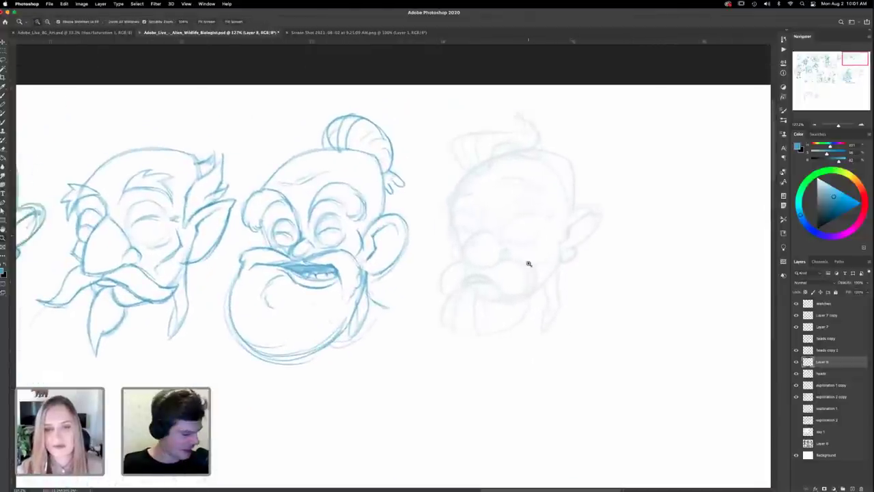
key(b)
mouse_move(449, 202)
mouse_down()
mouse_move(466, 181)
mouse_move(450, 219)
mouse_move(471, 177)
mouse_move(499, 158)
mouse_up()
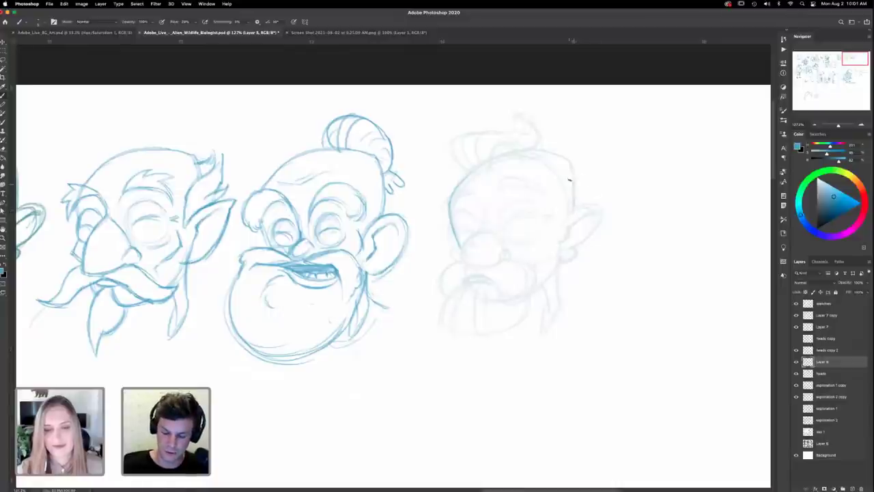
mouse_move(574, 205)
mouse_down()
mouse_move(570, 168)
mouse_move(568, 203)
mouse_move(544, 149)
mouse_move(452, 182)
mouse_move(452, 202)
mouse_move(456, 186)
mouse_move(514, 155)
mouse_move(543, 158)
mouse_move(578, 180)
mouse_move(548, 151)
mouse_move(456, 186)
mouse_up()
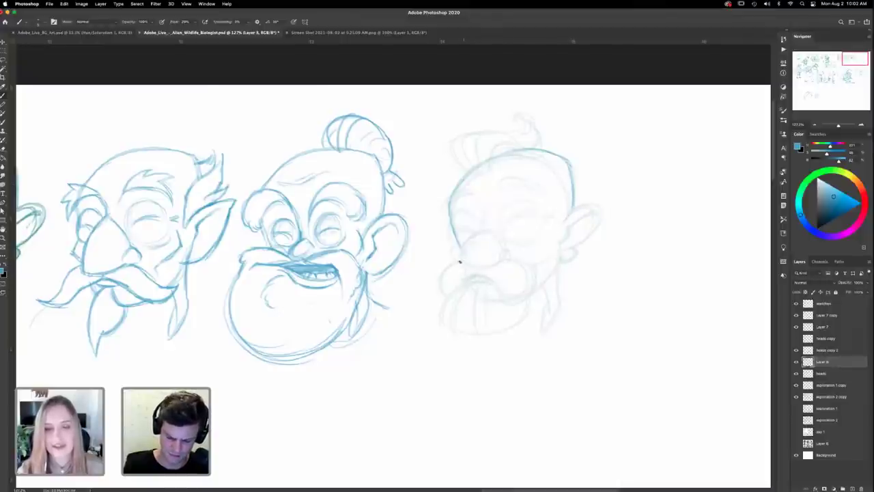
Step: Draw a wide drooping walrus moustache with a jagged lower edge across the lower face of the fourth head
mouse_move(458, 263)
mouse_down()
mouse_move(429, 306)
mouse_move(431, 297)
mouse_move(453, 305)
mouse_move(429, 306)
mouse_move(474, 304)
mouse_up()
mouse_move(504, 264)
mouse_down()
mouse_move(537, 276)
mouse_move(544, 312)
mouse_move(535, 303)
mouse_move(499, 302)
mouse_move(437, 311)
mouse_up()
mouse_move(482, 286)
mouse_down()
mouse_move(449, 311)
mouse_move(495, 306)
mouse_up()
mouse_move(448, 309)
mouse_down()
mouse_move(528, 288)
mouse_move(543, 318)
mouse_up()
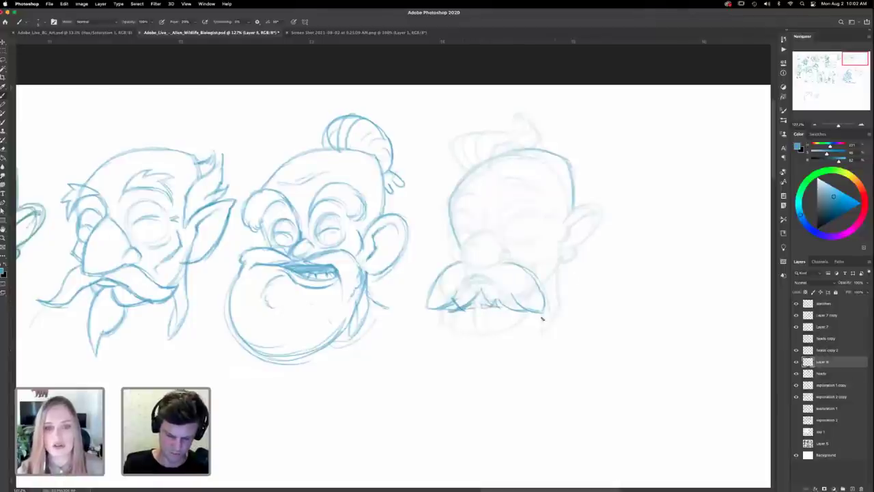
Step: Erase the messy lower edge of the moustache and redraw it with cleaner, darker strokes out to both tips
key(e)
mouse_move(454, 300)
mouse_down()
mouse_move(482, 310)
mouse_move(473, 307)
mouse_move(543, 305)
mouse_up()
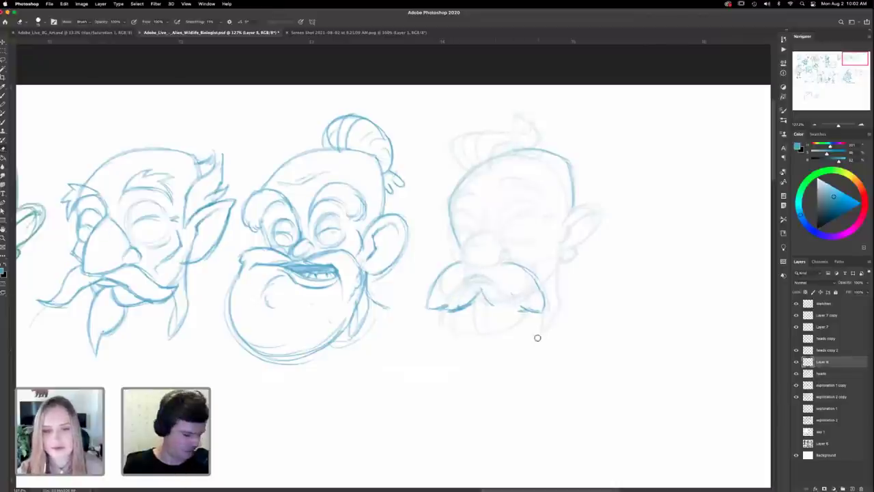
key(b)
drag(483, 294, 511, 305)
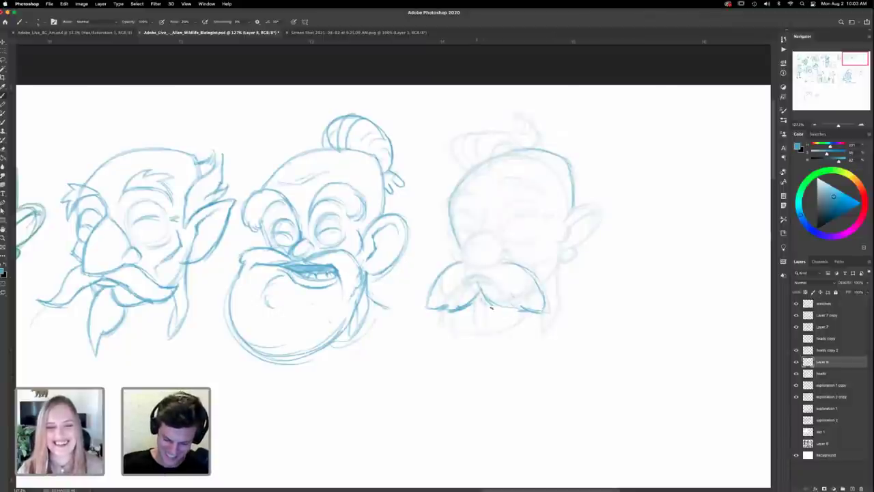
drag(491, 307, 545, 311)
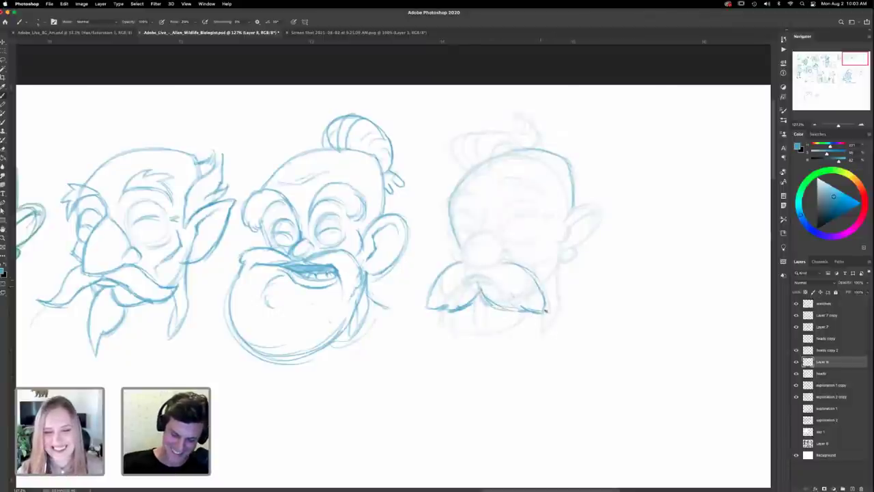
drag(527, 274, 534, 283)
drag(427, 307, 441, 309)
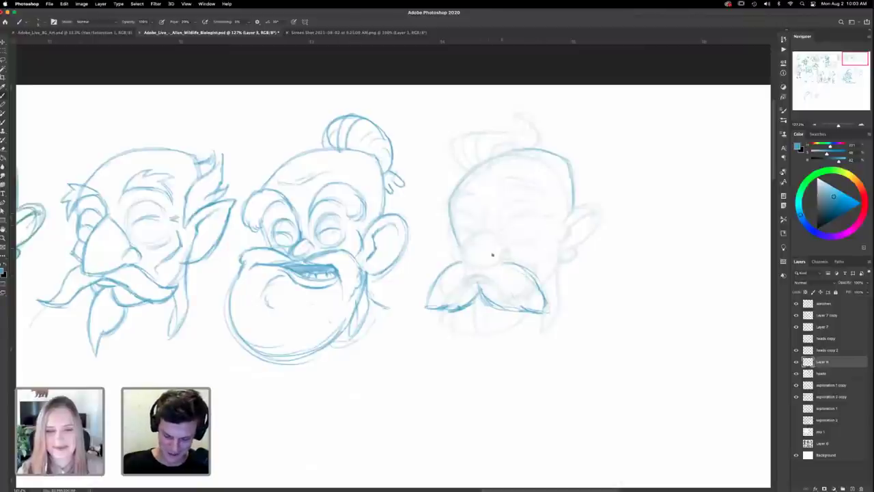
Step: Draw a long pointed nose with a nostril above the moustache and a short horizontal line at the eye
mouse_move(443, 254)
mouse_down()
mouse_move(490, 239)
mouse_move(430, 260)
mouse_move(495, 264)
mouse_move(439, 274)
mouse_up()
mouse_move(424, 263)
mouse_down()
mouse_move(492, 265)
mouse_move(487, 240)
mouse_move(500, 257)
mouse_move(518, 257)
mouse_move(497, 262)
mouse_move(506, 263)
mouse_up()
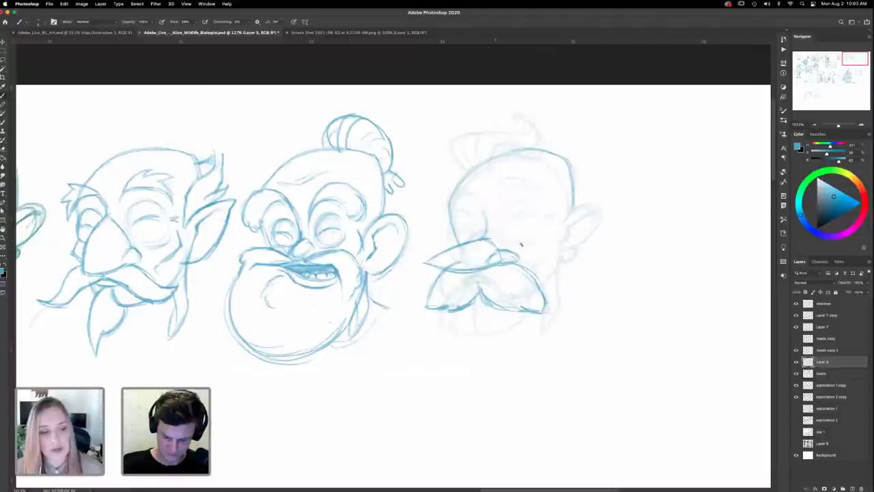
mouse_move(485, 226)
mouse_down()
mouse_move(438, 224)
mouse_move(478, 225)
mouse_up()
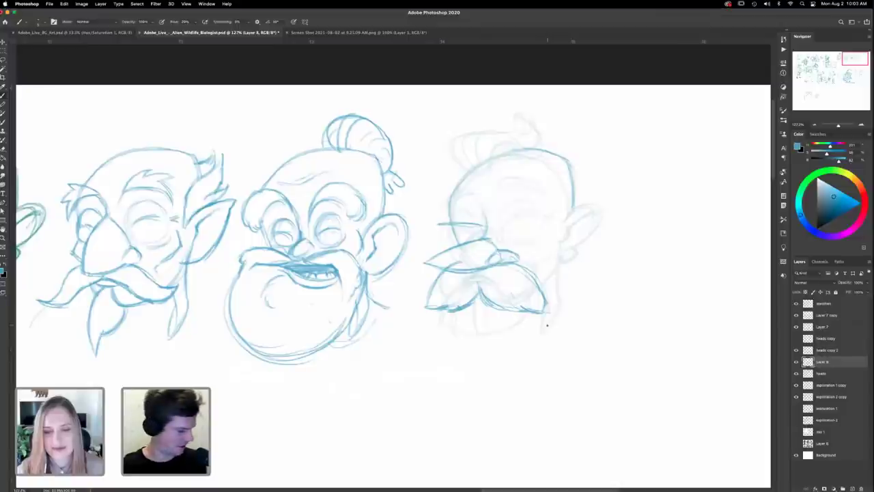
Step: Look through the brush settings and the list of available brush presets without changing the current brush
key(F5)
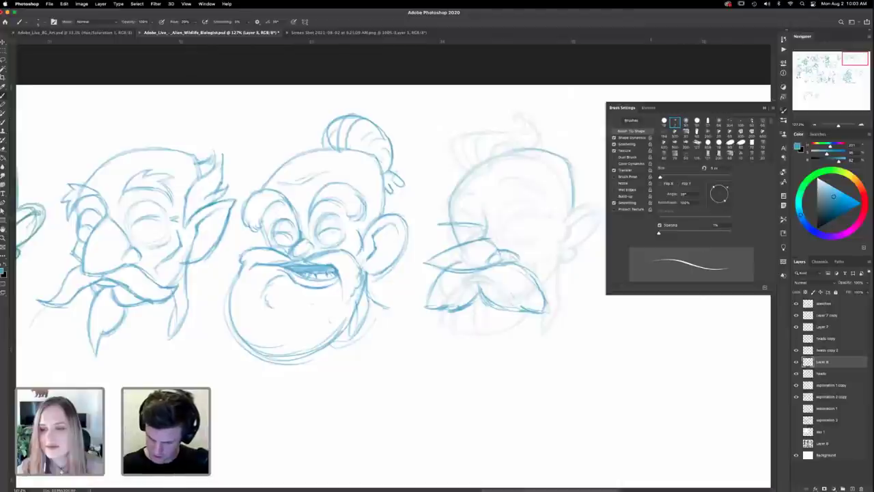
click(648, 108)
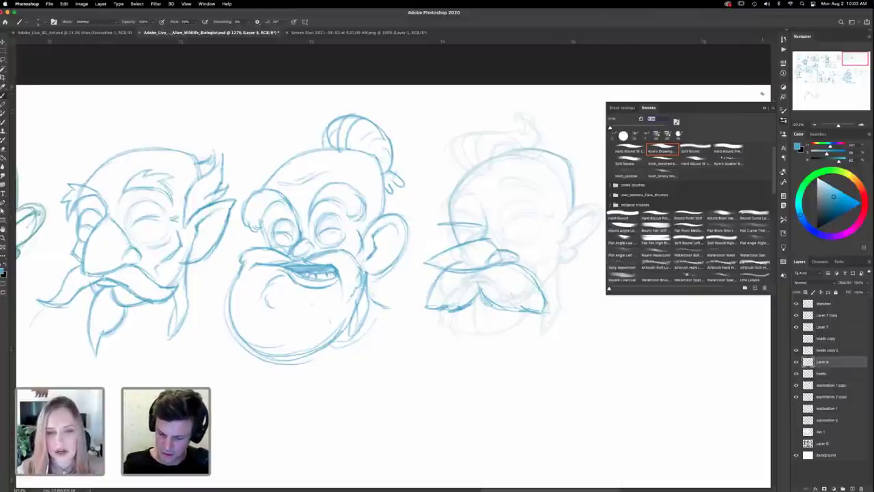
click(622, 107)
key(F5)
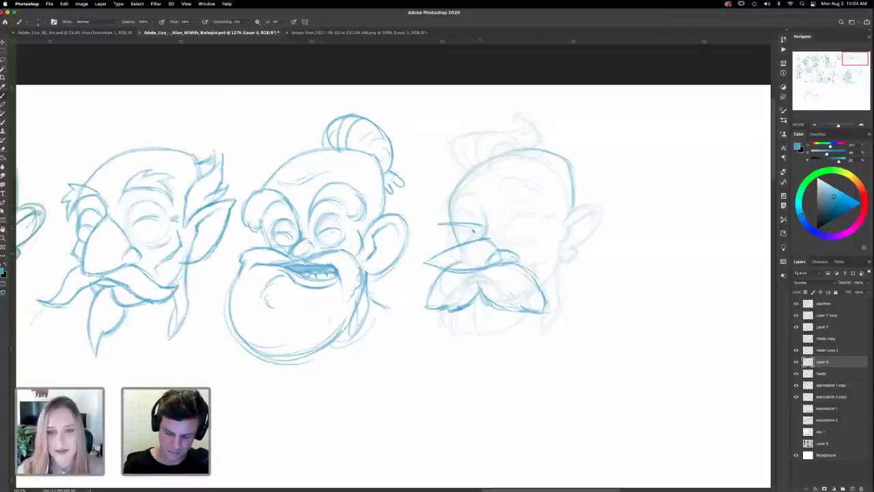
Step: Draw the squinting far eye with bristly brow hairs, plus the large round near eye and its arched bushy eyebrow
mouse_move(462, 228)
mouse_down()
mouse_move(509, 218)
mouse_move(439, 223)
mouse_move(452, 224)
mouse_move(431, 221)
mouse_move(465, 216)
mouse_move(437, 207)
mouse_move(487, 224)
mouse_up()
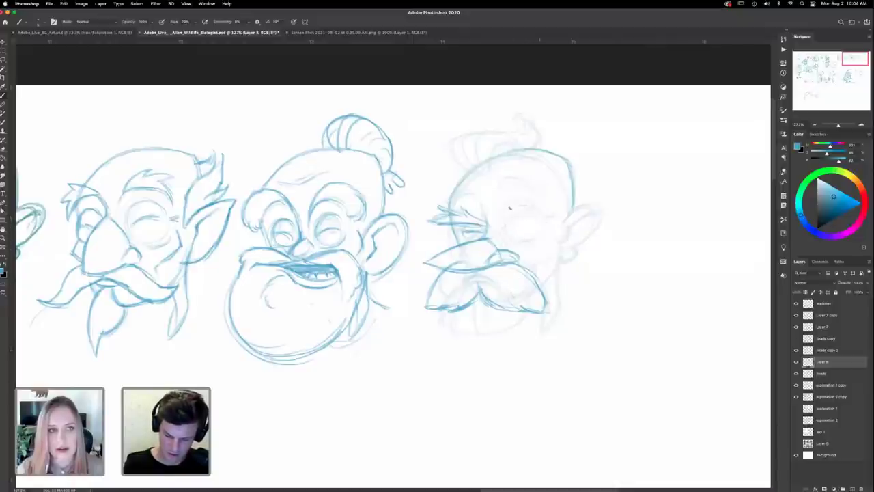
drag(532, 239, 528, 223)
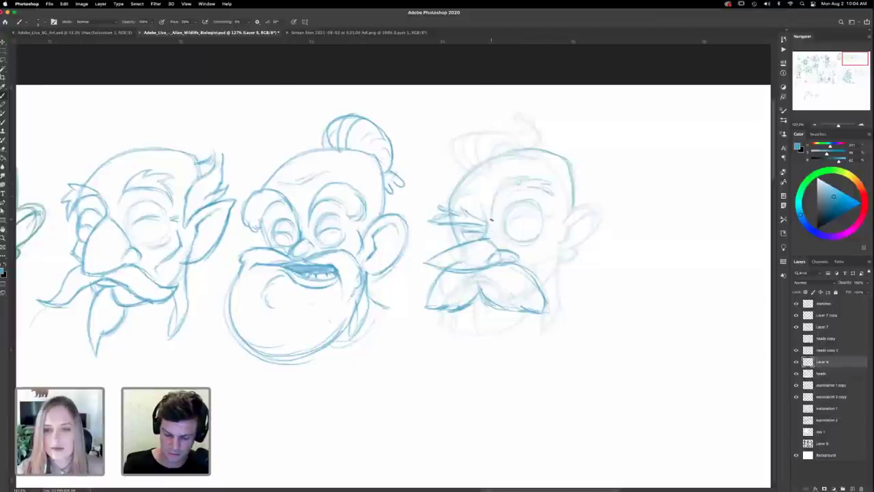
mouse_move(490, 216)
mouse_down()
mouse_move(514, 179)
mouse_move(547, 182)
mouse_move(549, 199)
mouse_move(537, 182)
mouse_move(548, 176)
mouse_up()
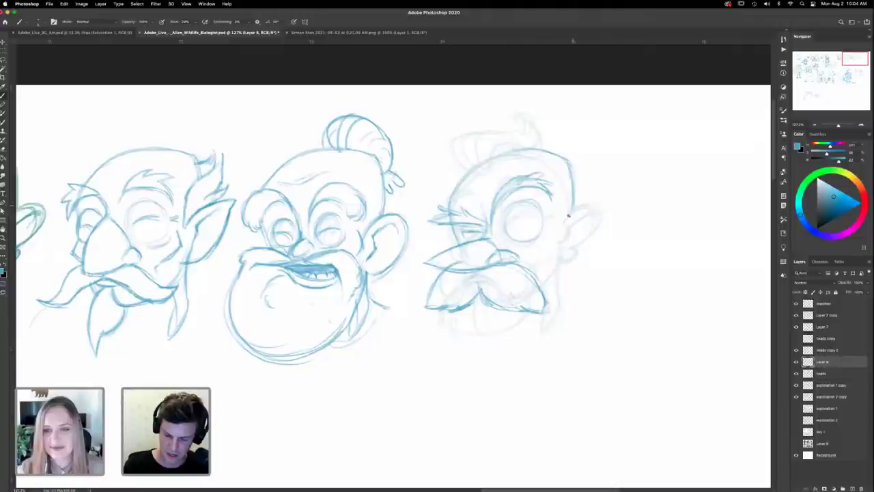
Step: Draw the angular ear with its inner fold, the cheek crease, and the jaw line curving down to a pointed tip beside the moustache
mouse_move(570, 216)
mouse_down()
mouse_move(599, 213)
mouse_move(602, 235)
mouse_move(593, 259)
mouse_move(553, 263)
mouse_up()
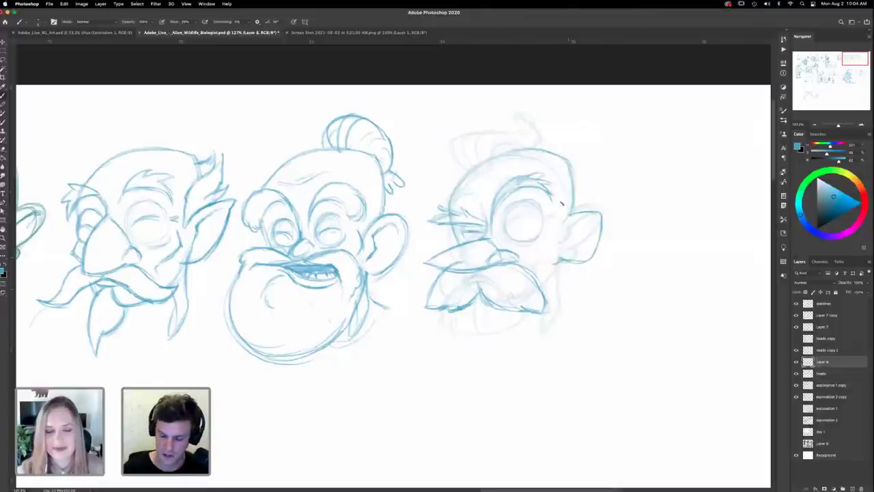
mouse_move(558, 240)
mouse_down()
mouse_move(570, 224)
mouse_move(590, 219)
mouse_up()
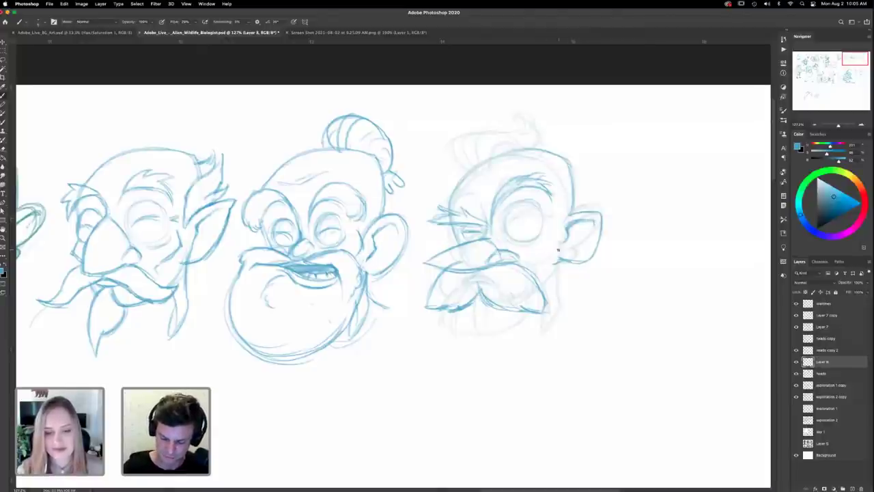
mouse_move(554, 263)
mouse_down()
mouse_move(545, 283)
mouse_move(561, 308)
mouse_move(534, 328)
mouse_up()
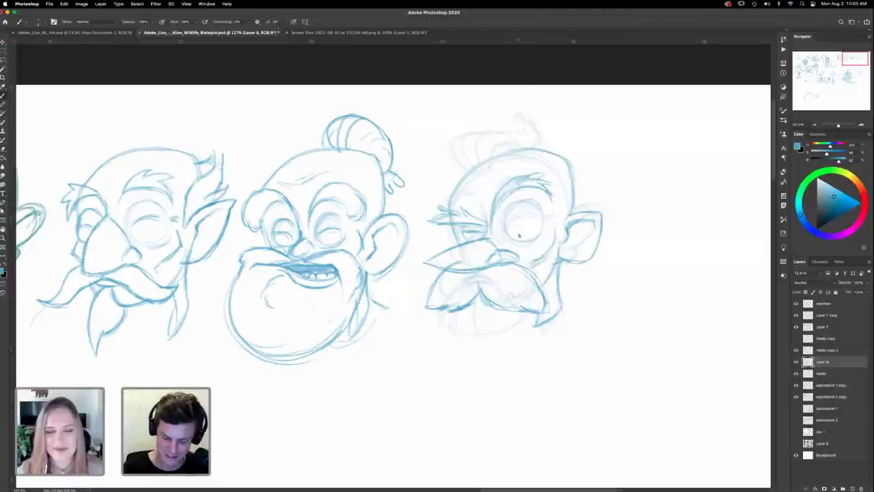
Step: Sketch a forehead crease and a spiky hair tuft with a long leaf-shaped lock sweeping forward from the crown
mouse_move(467, 205)
mouse_down()
mouse_move(527, 166)
mouse_move(542, 171)
mouse_move(533, 164)
mouse_up()
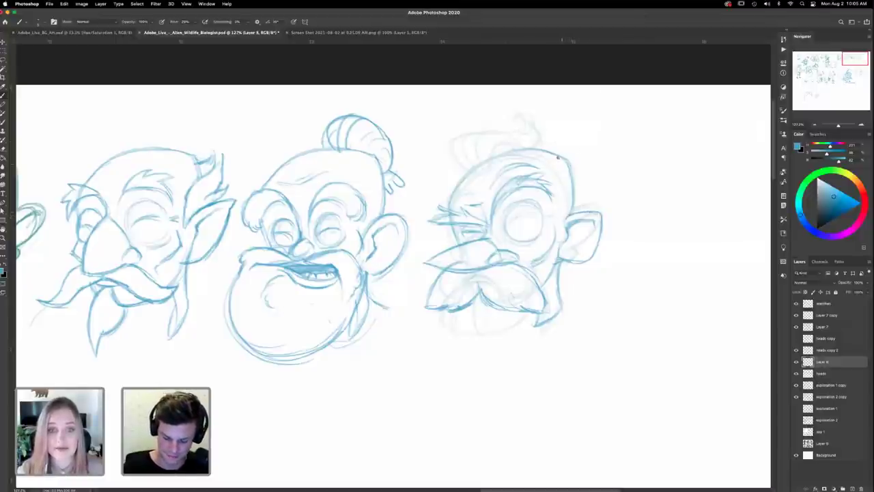
mouse_move(472, 164)
mouse_down()
mouse_move(433, 121)
mouse_move(476, 166)
mouse_move(474, 137)
mouse_move(487, 139)
mouse_move(488, 151)
mouse_move(500, 127)
mouse_move(501, 144)
mouse_move(538, 150)
mouse_up()
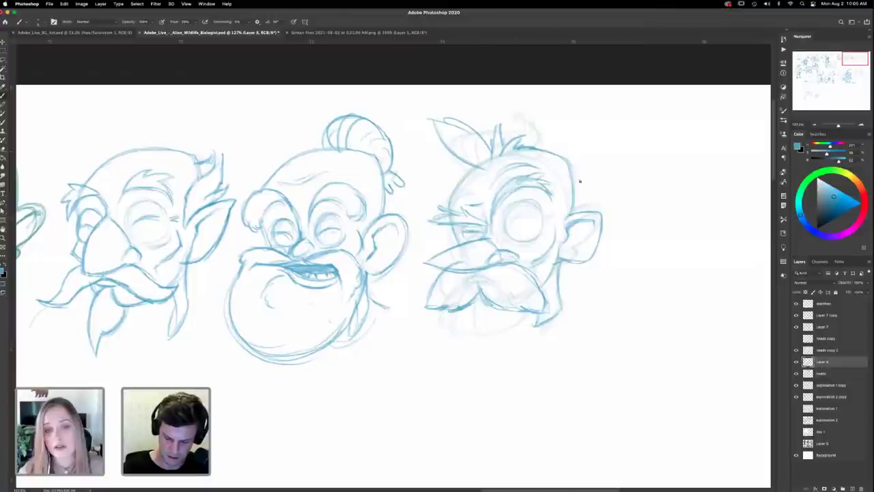
drag(470, 162, 439, 175)
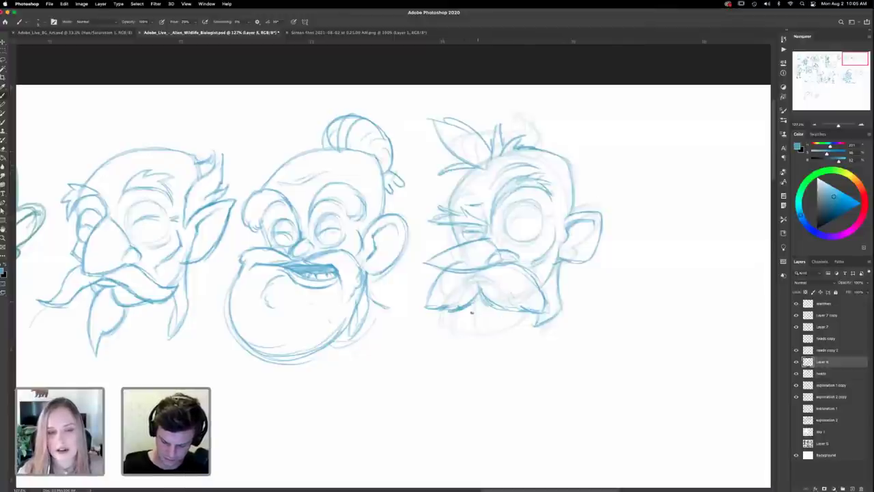
Step: Draw the rounded lower lip beneath the moustache and darken its lower curve
mouse_move(483, 326)
mouse_down()
mouse_move(493, 296)
mouse_move(480, 292)
mouse_move(510, 316)
mouse_move(467, 300)
mouse_move(506, 313)
mouse_up()
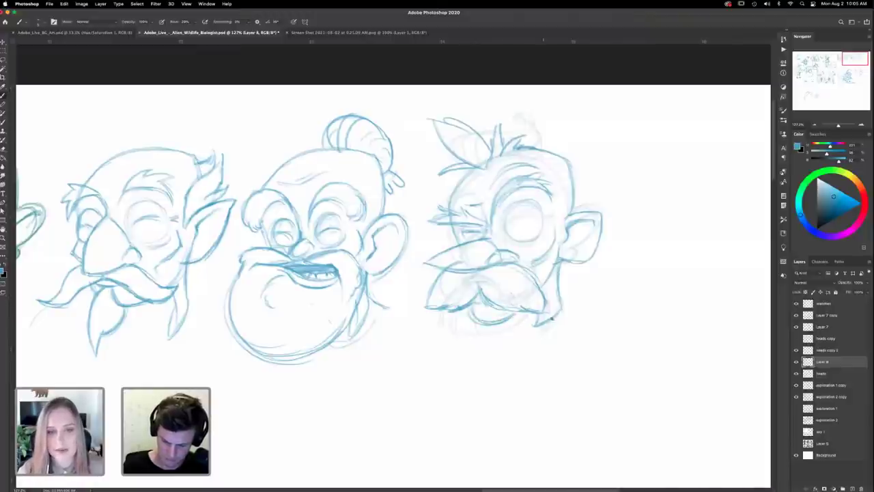
mouse_move(481, 306)
mouse_down()
mouse_move(510, 317)
mouse_move(513, 294)
mouse_move(487, 314)
mouse_move(512, 297)
mouse_move(467, 310)
mouse_move(524, 308)
mouse_move(548, 277)
mouse_move(510, 319)
mouse_move(484, 314)
mouse_move(539, 318)
mouse_up()
key(e)
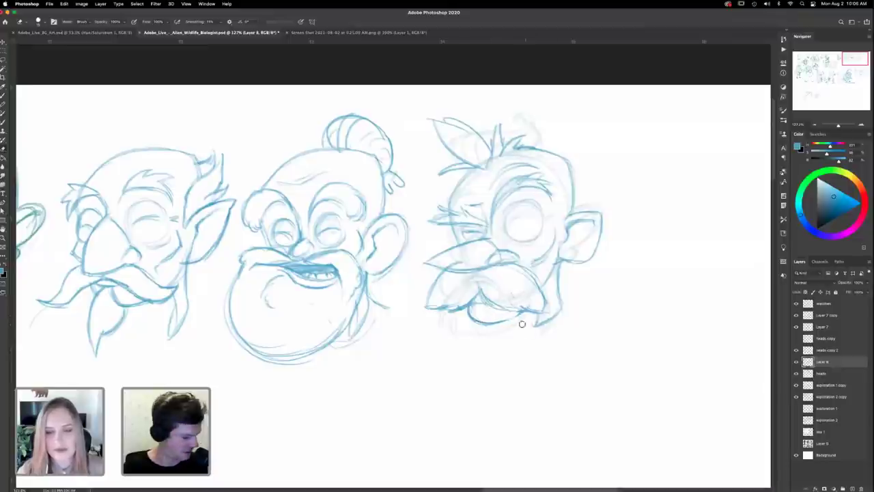
key(b)
drag(518, 307, 481, 324)
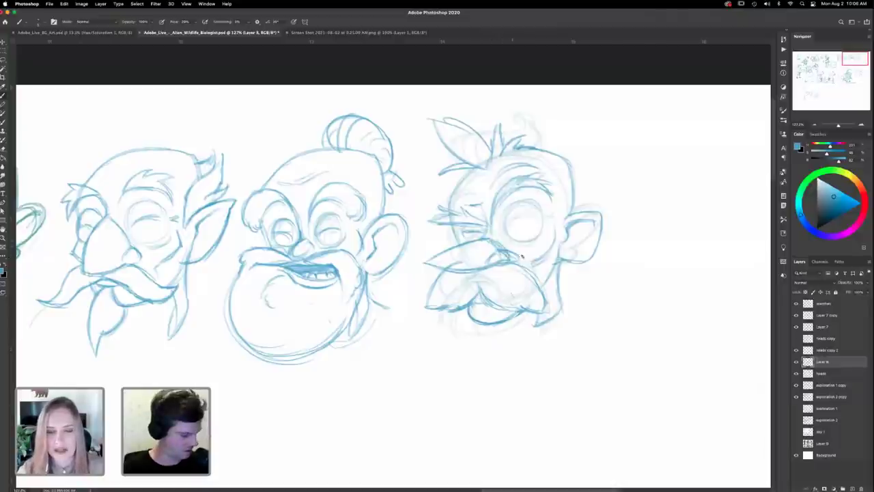
Step: Erase the overlapping nostril lines at the base of the pointed nose
key(e)
mouse_move(516, 256)
mouse_down()
mouse_move(487, 257)
mouse_move(498, 248)
mouse_up()
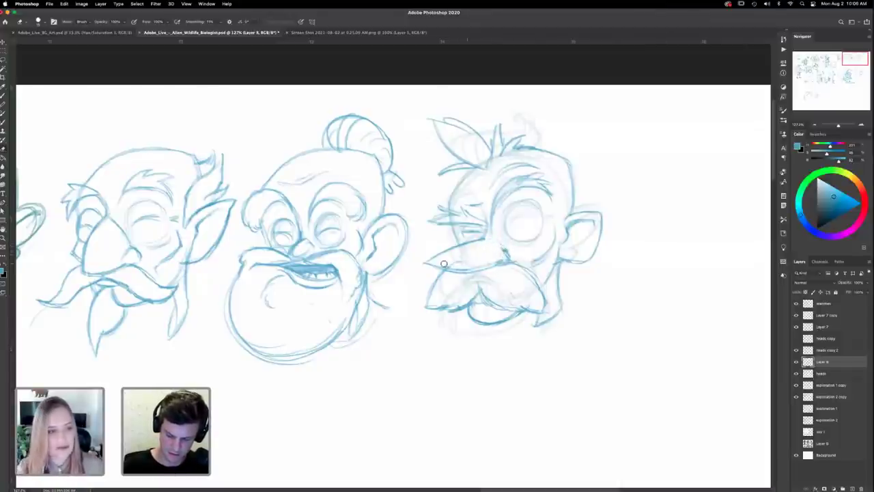
key(b)
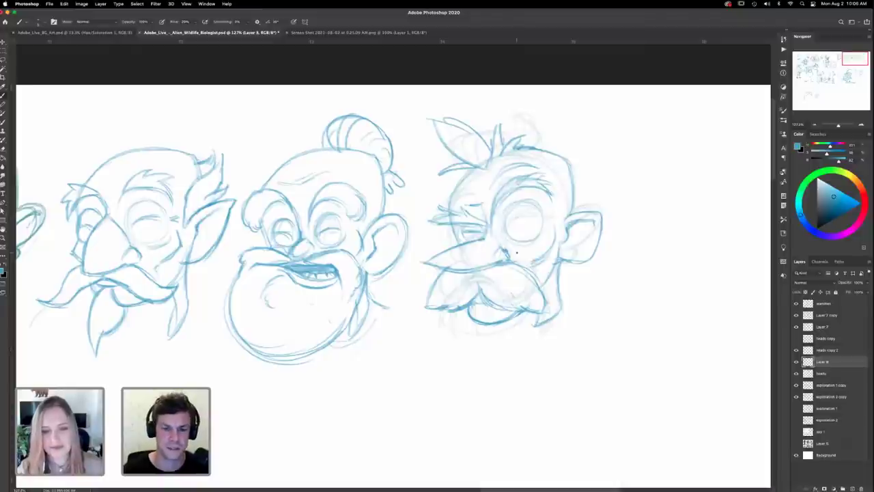
Step: Hide the faded head guide layer, heads copy 2, leaving only the fourth head's clean linework
scroll(499, 315, down, 2)
scroll(500, 315, left, 2)
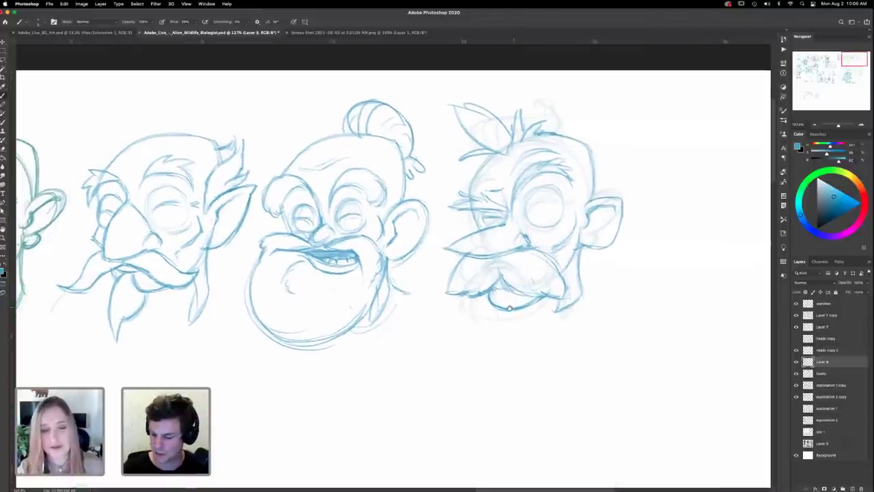
click(796, 350)
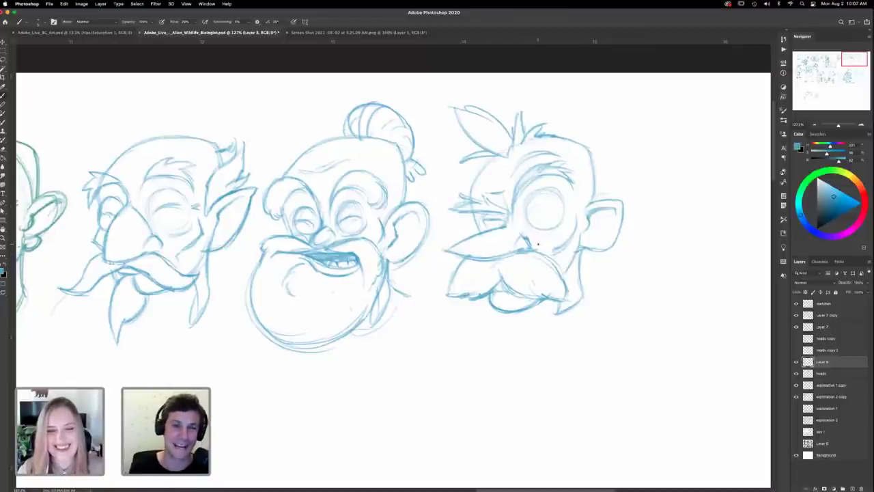
Step: Draw a closed eyelid line across the near eye and add strand lines inside the leaf-shaped hair lock
drag(536, 209, 564, 208)
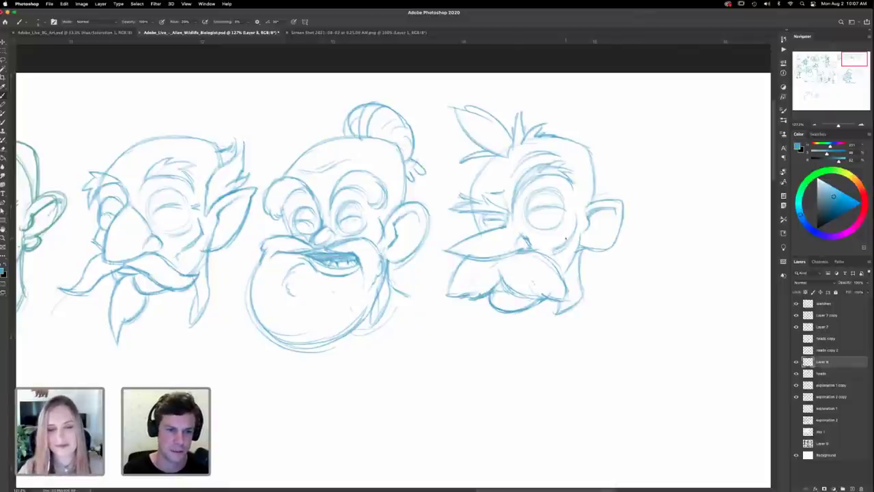
drag(545, 307, 542, 344)
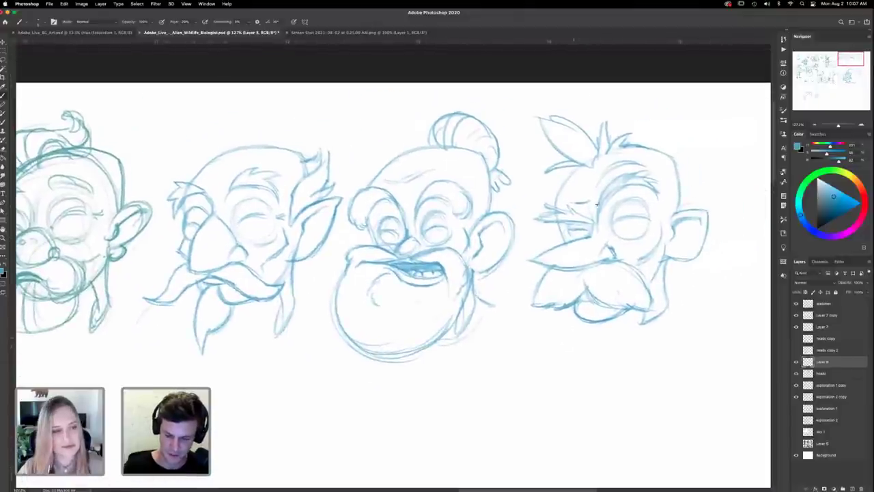
mouse_move(556, 142)
mouse_down()
mouse_move(569, 156)
mouse_move(587, 156)
mouse_up()
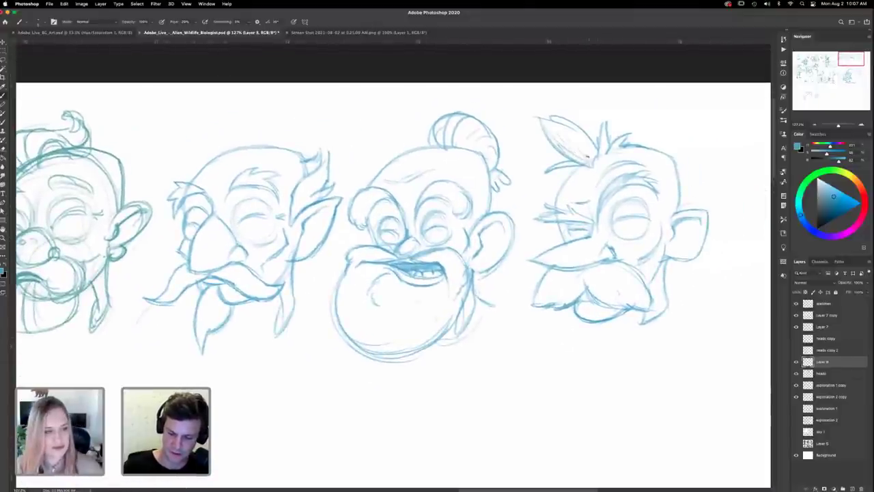
Step: Review the row of head variations at 100% zoom, switching the blue heads' layer off and on to check it
drag(580, 346, 542, 330)
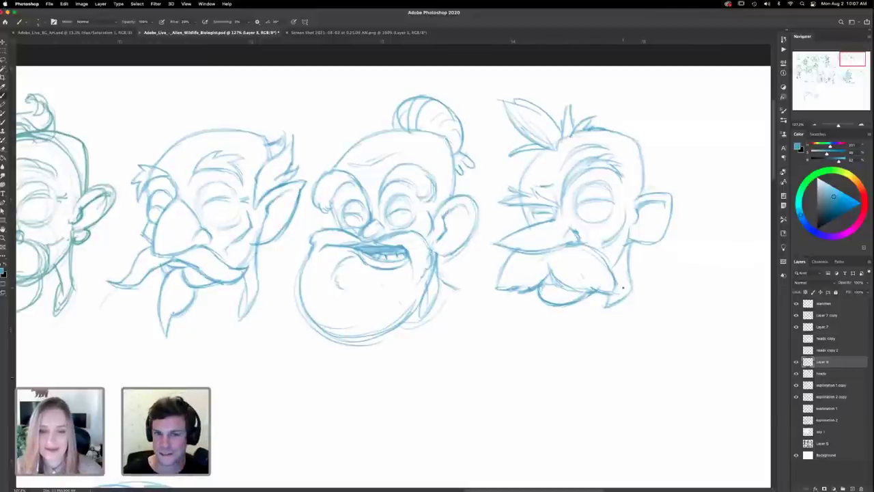
drag(537, 341, 571, 346)
drag(621, 308, 607, 324)
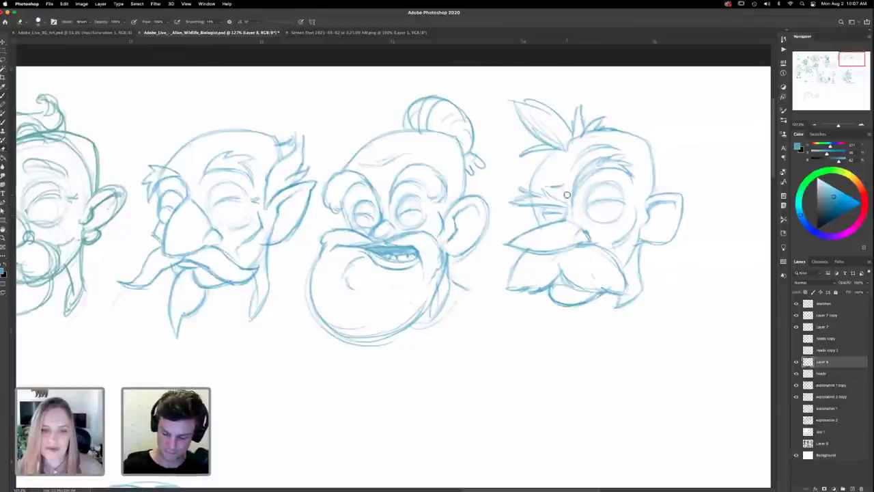
drag(577, 374, 605, 327)
drag(581, 382, 624, 399)
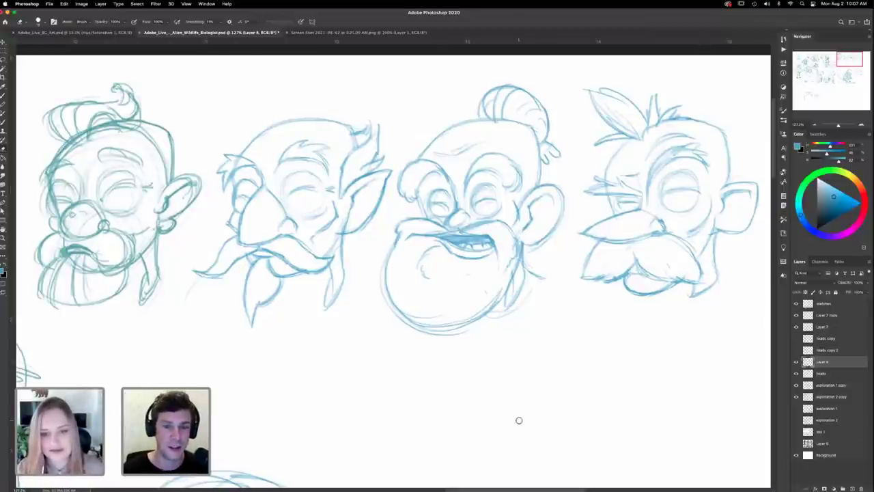
drag(522, 333, 528, 321)
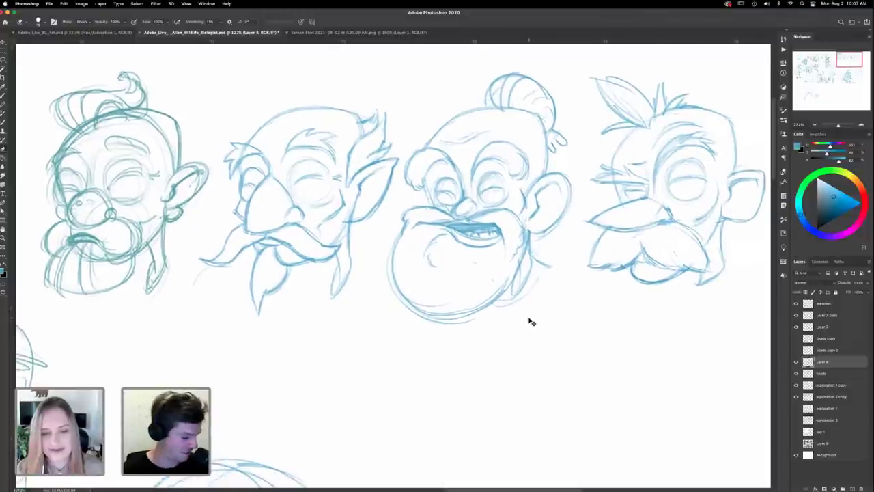
key(super+1)
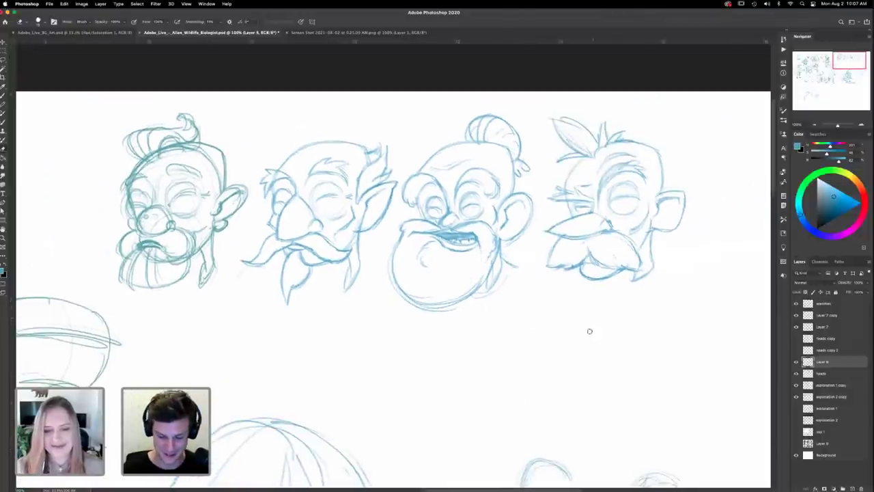
scroll(540, 307, right, 5)
scroll(582, 307, right, 3)
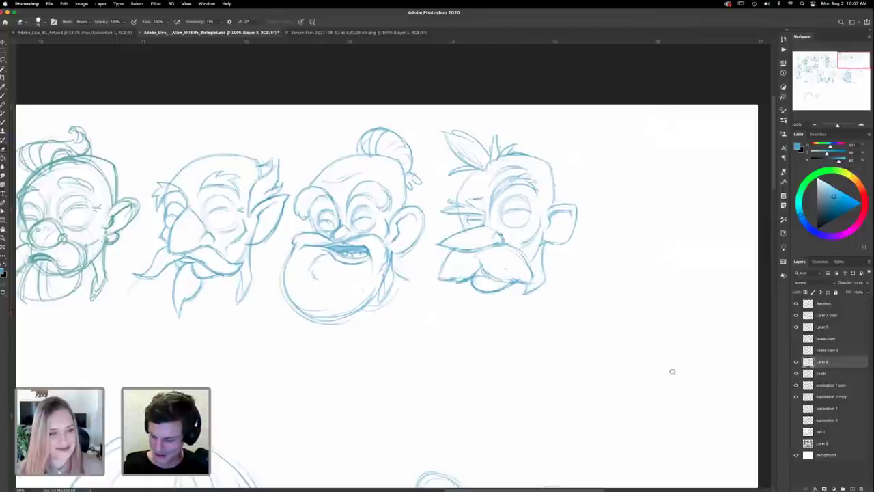
click(796, 362)
click(796, 362)
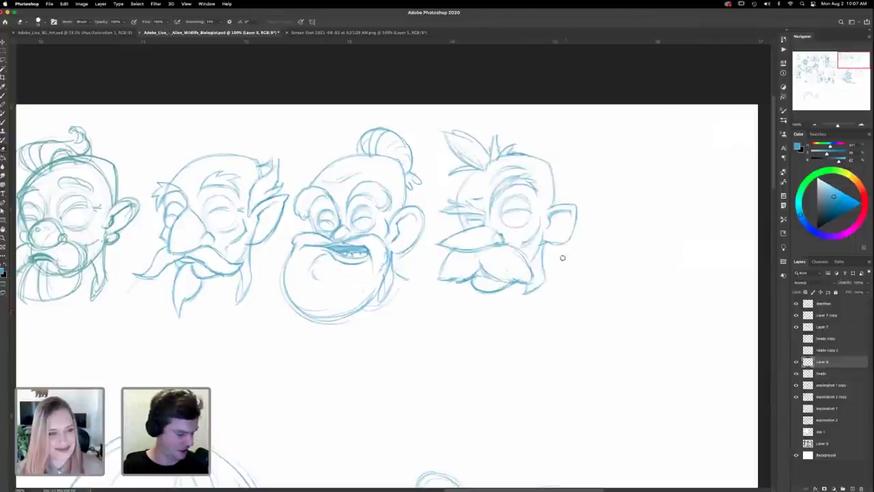
Step: Show the heads copy 2 guide again and move it to the empty space beside the fourth head, ready for drawing
key(l)
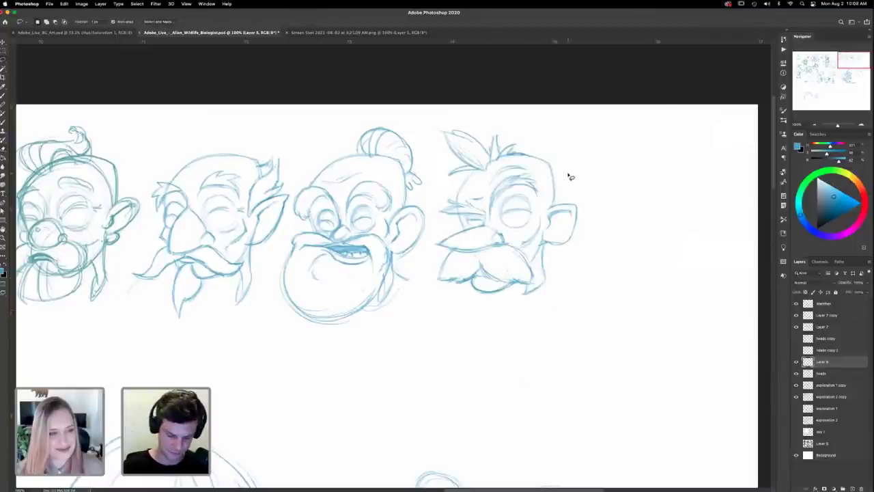
click(796, 349)
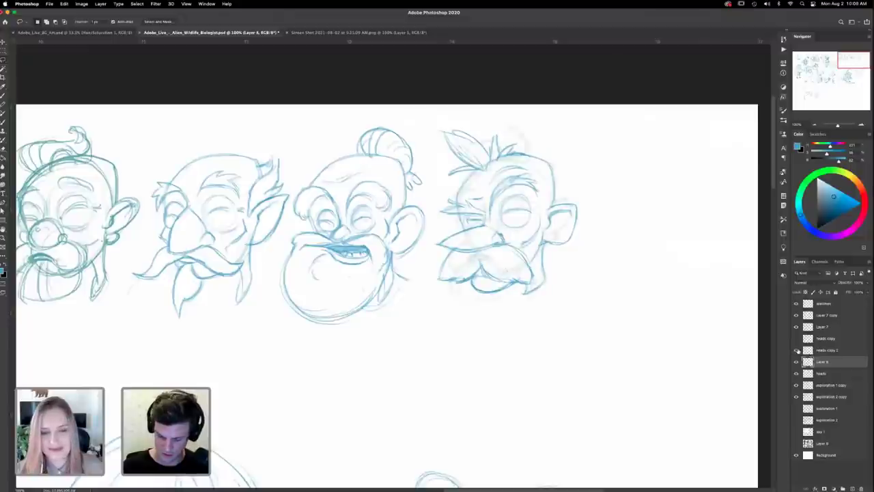
click(823, 350)
key(v)
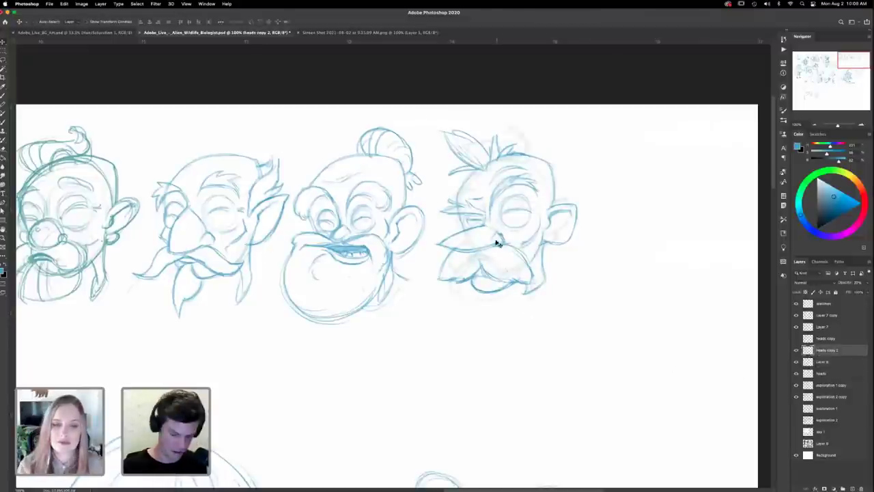
drag(499, 239, 642, 251)
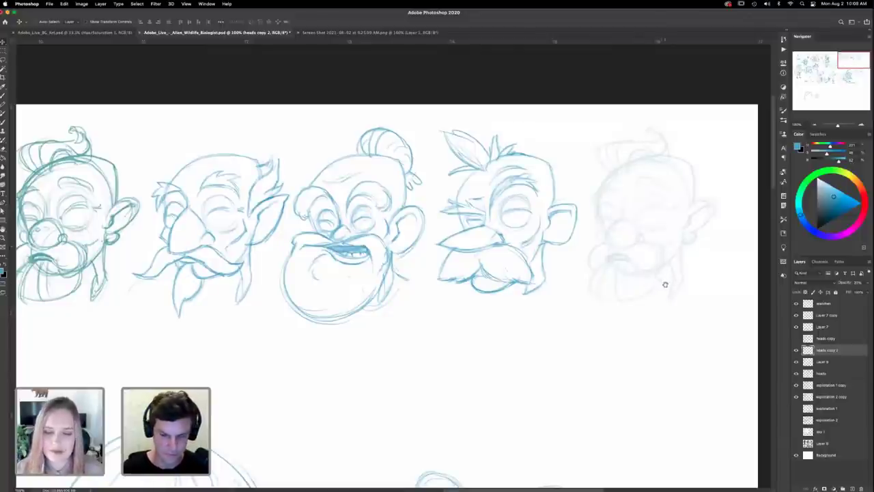
drag(663, 285, 573, 309)
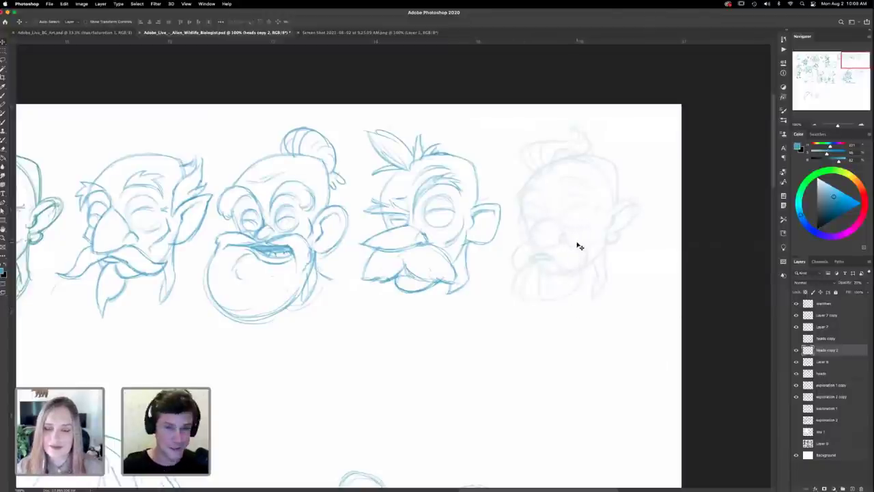
key(b)
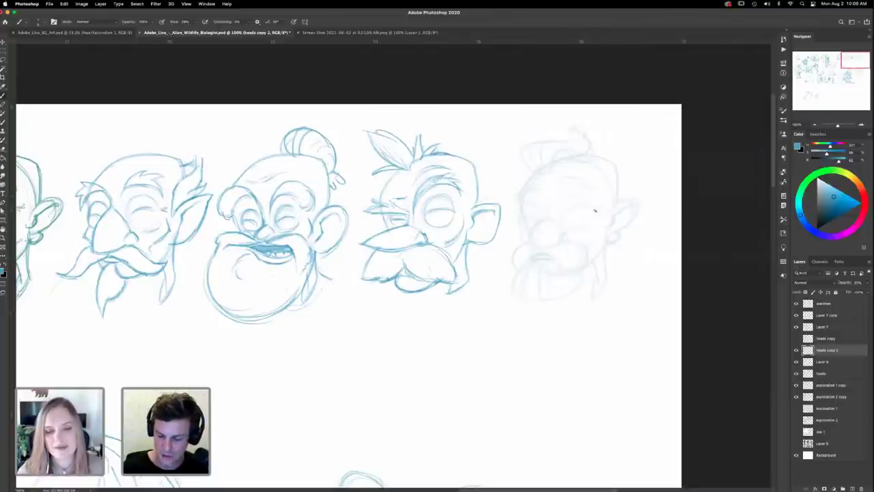
Step: Activate the blue heads' linework layer and draw the top and back contour of the fifth head's skull over the faded guide
click(795, 362)
click(796, 362)
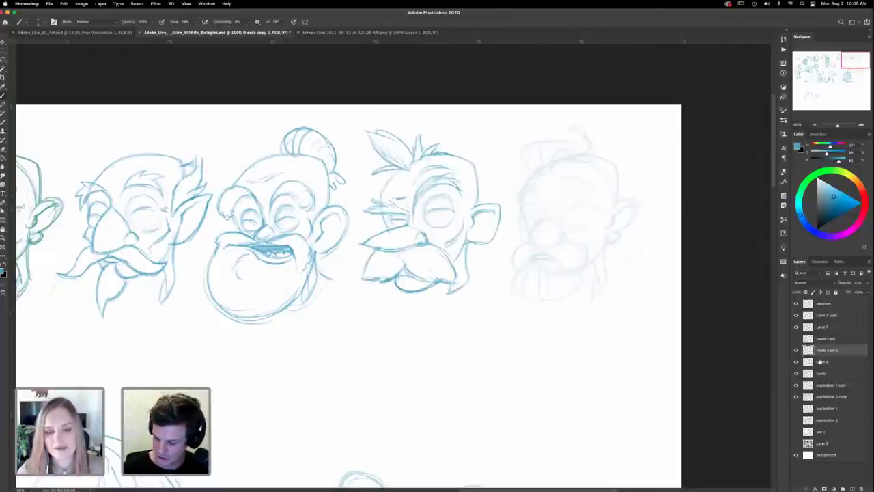
click(822, 362)
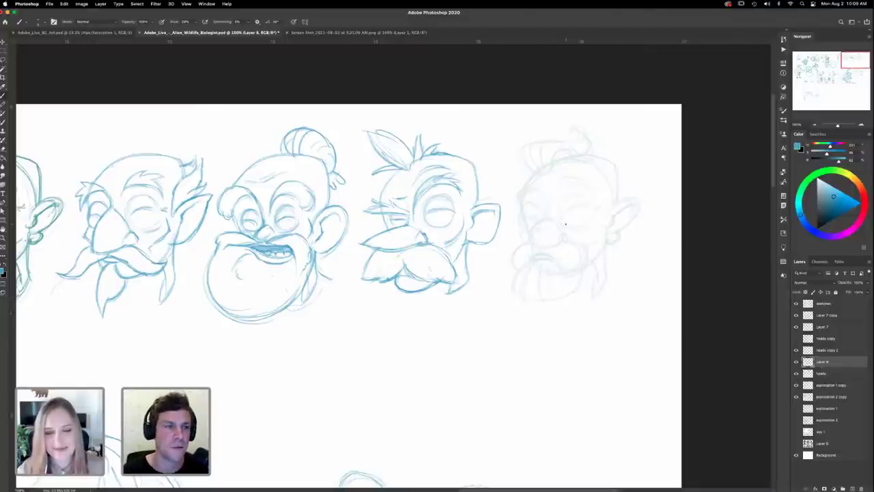
drag(498, 276, 579, 291)
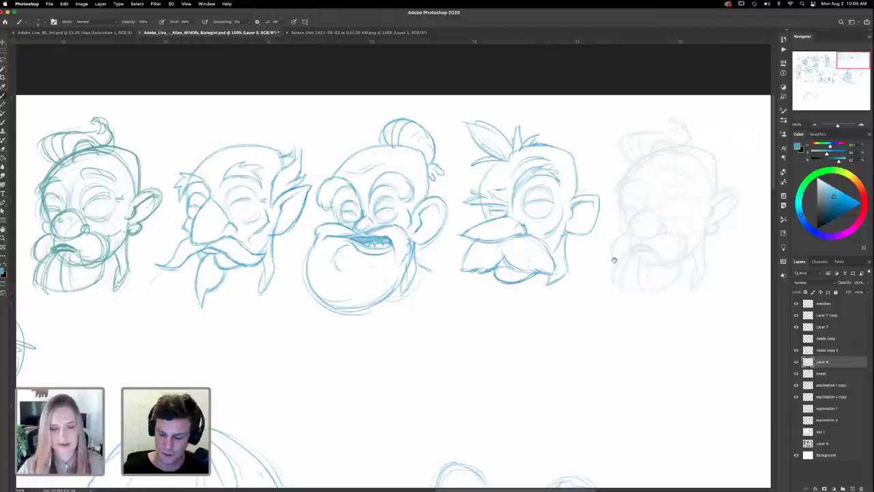
drag(610, 257, 531, 264)
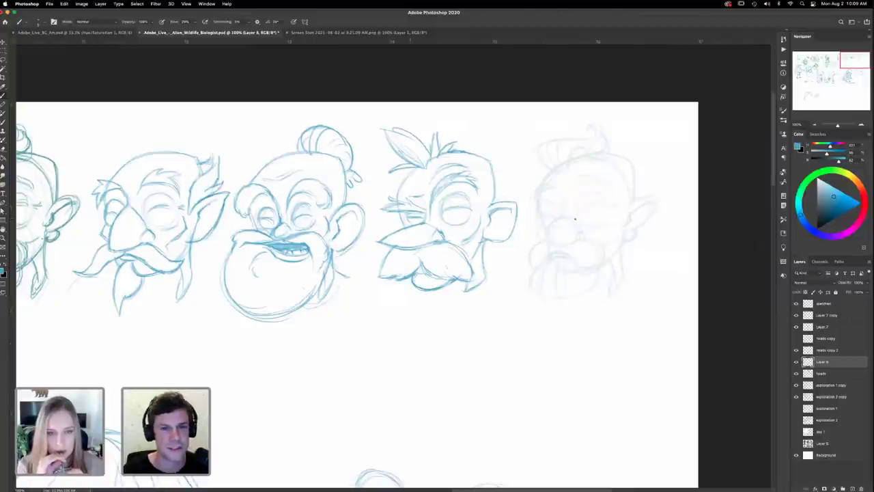
drag(597, 238, 580, 240)
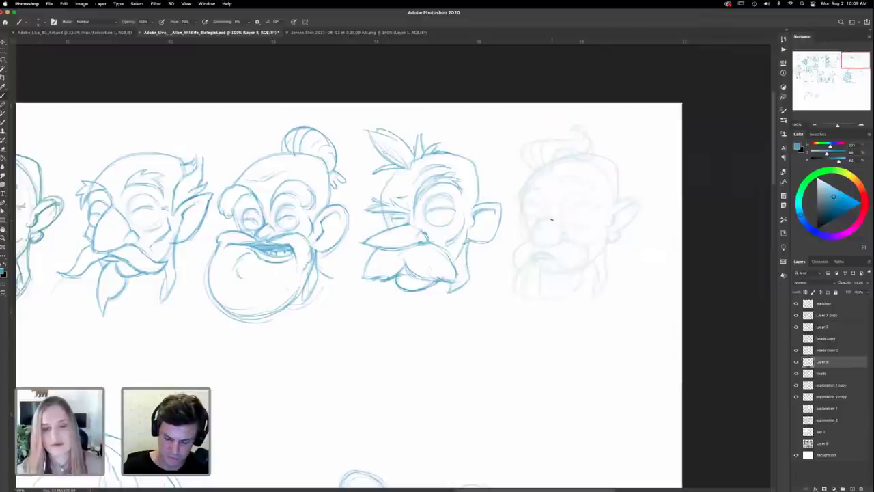
mouse_move(617, 197)
mouse_down()
mouse_move(612, 166)
mouse_move(620, 162)
mouse_move(588, 160)
mouse_up()
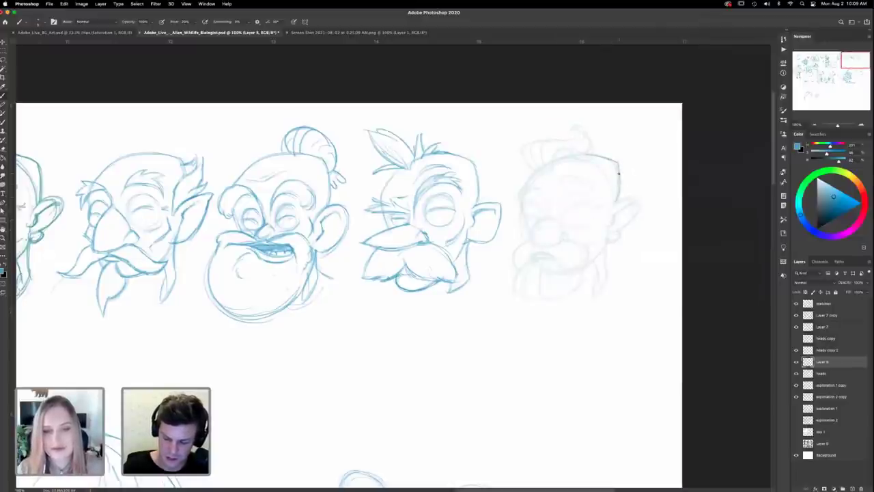
Step: Draw a small rounded ear with a separate round earlobe at the back of the fifth head
mouse_move(517, 346)
mouse_down()
mouse_move(651, 343)
mouse_move(490, 335)
mouse_move(513, 338)
mouse_up()
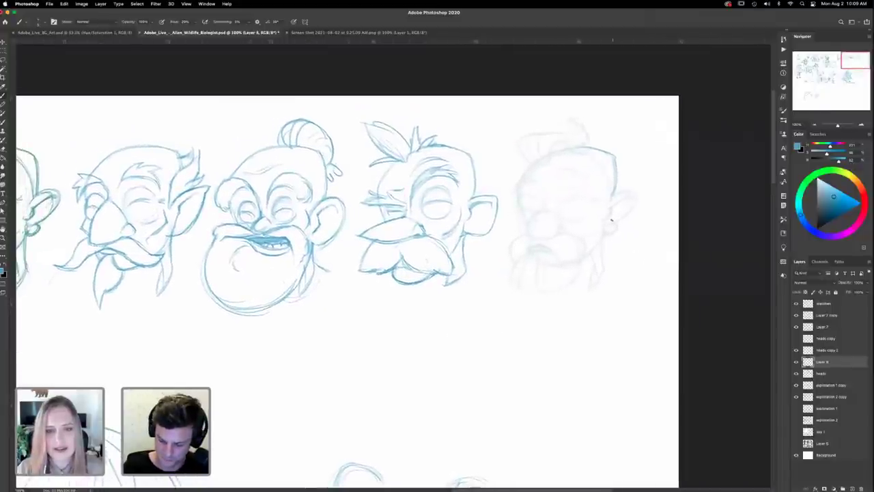
mouse_move(569, 281)
mouse_down()
mouse_move(609, 274)
mouse_move(573, 283)
mouse_up()
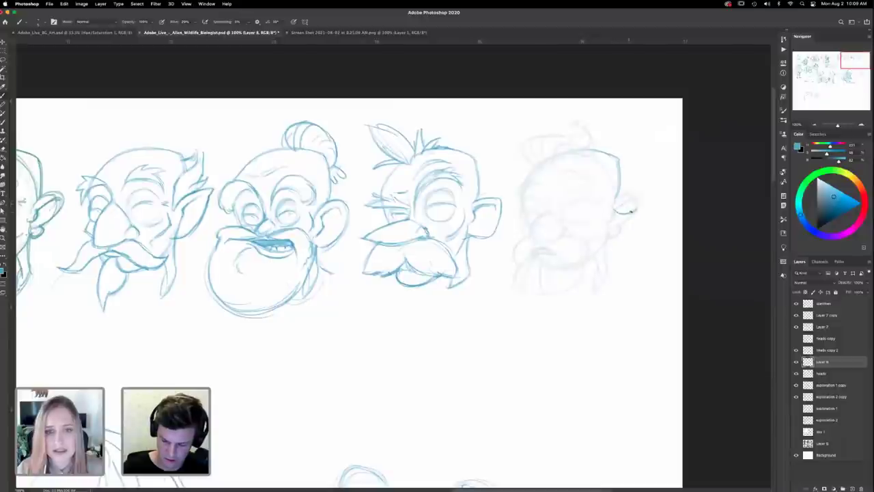
mouse_move(618, 203)
mouse_down()
mouse_move(611, 230)
mouse_move(622, 214)
mouse_move(610, 209)
mouse_move(637, 207)
mouse_move(607, 230)
mouse_move(628, 211)
mouse_move(616, 199)
mouse_move(614, 216)
mouse_move(637, 209)
mouse_move(628, 196)
mouse_move(606, 213)
mouse_up()
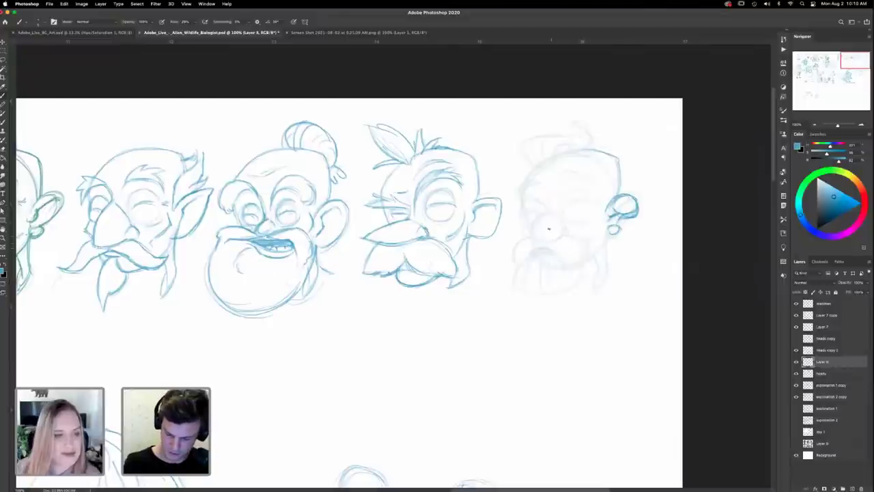
Step: Draw a large bulbous nose with a small curled nostril on the fifth head
mouse_move(534, 219)
mouse_down()
mouse_move(548, 214)
mouse_move(549, 241)
mouse_move(534, 218)
mouse_move(519, 228)
mouse_move(555, 217)
mouse_move(547, 241)
mouse_move(517, 225)
mouse_move(562, 217)
mouse_move(528, 245)
mouse_move(544, 252)
mouse_move(563, 232)
mouse_up()
key(e)
key(b)
Step: Draw a long drooping mustache below the fifth head's nose, with two rounded lobes hanging past the chin area
mouse_move(523, 262)
mouse_down()
mouse_move(512, 301)
mouse_move(526, 298)
mouse_move(515, 307)
mouse_up()
drag(530, 300, 522, 287)
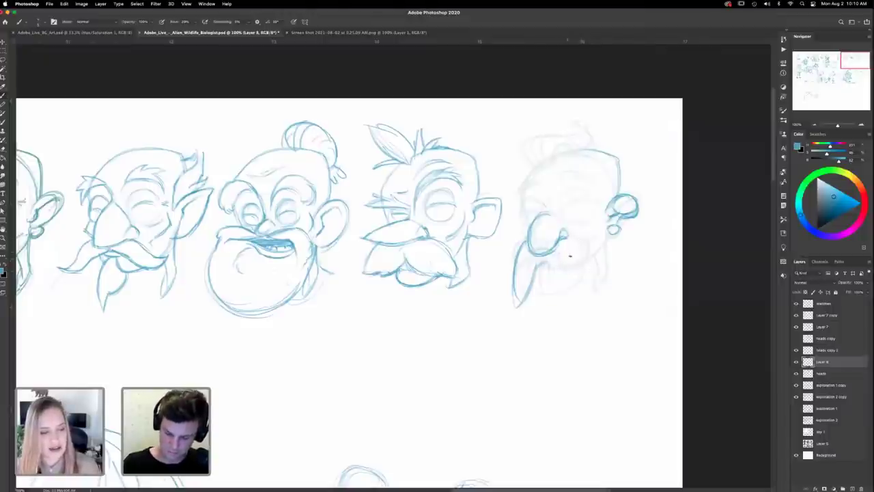
drag(566, 240, 575, 295)
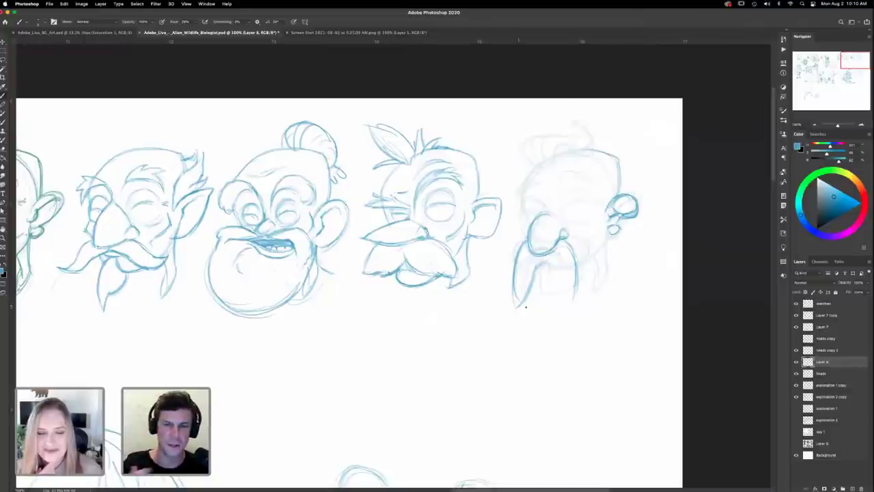
drag(551, 262, 570, 303)
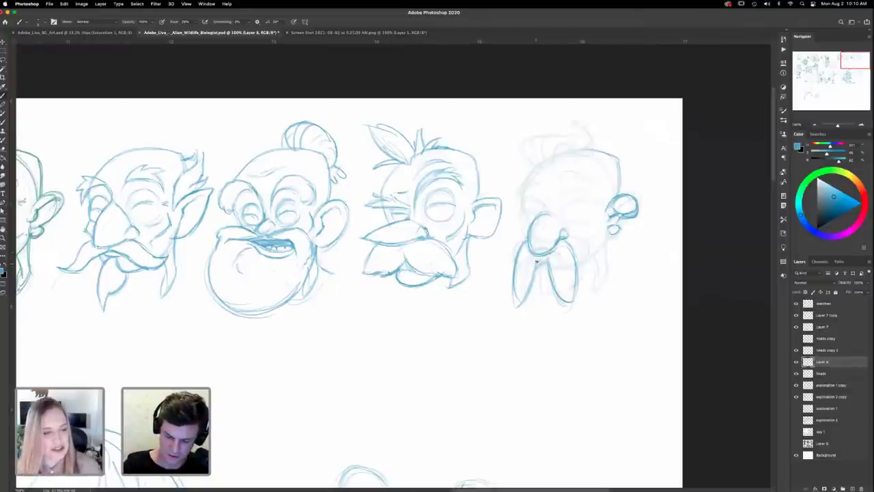
Step: Sketch the small mouth between the moustache halves, plus the far eye with its lids and bushy brow, on the fifth head
drag(537, 262, 545, 271)
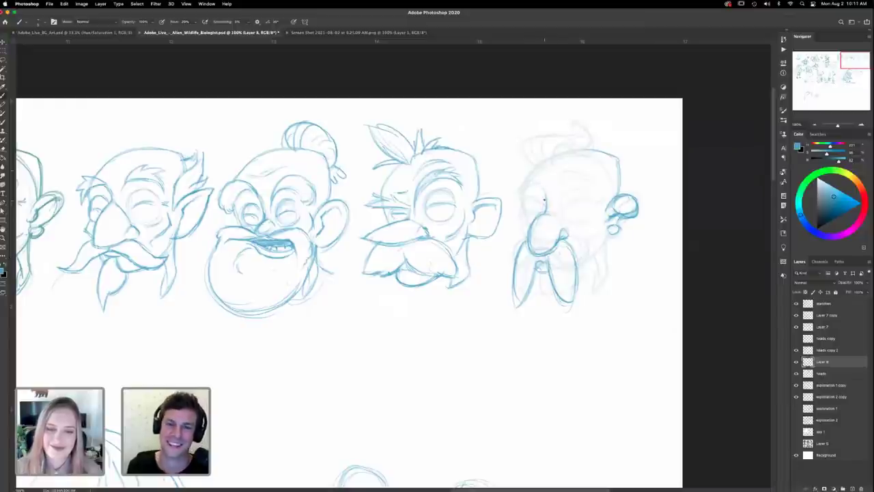
mouse_move(545, 204)
mouse_down()
mouse_move(532, 185)
mouse_move(519, 203)
mouse_up()
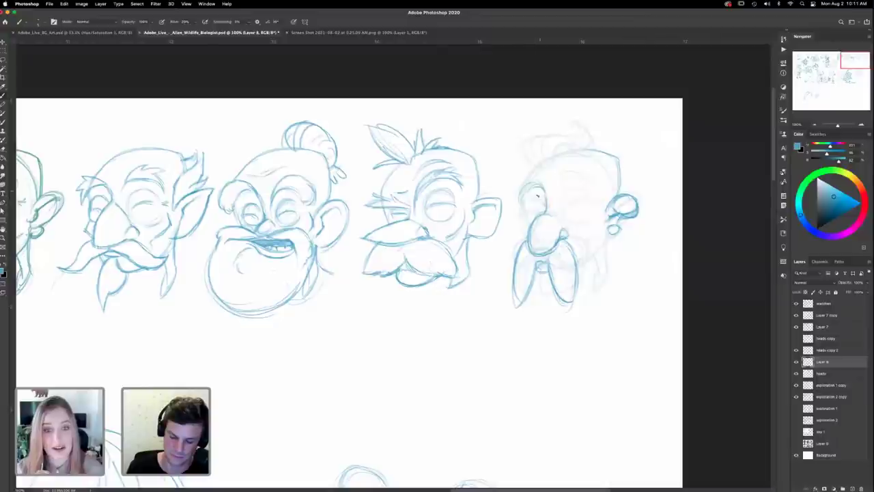
mouse_move(523, 194)
mouse_down()
mouse_move(517, 220)
mouse_move(516, 180)
mouse_move(532, 176)
mouse_move(544, 194)
mouse_up()
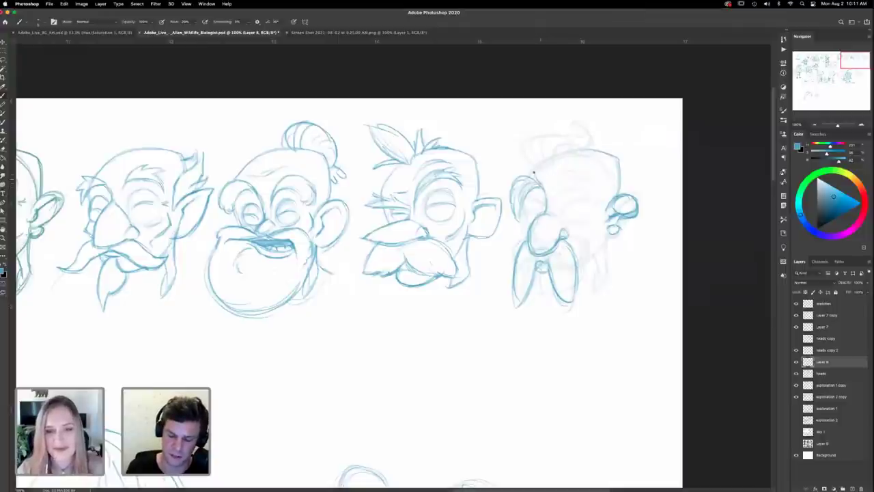
drag(524, 173, 535, 178)
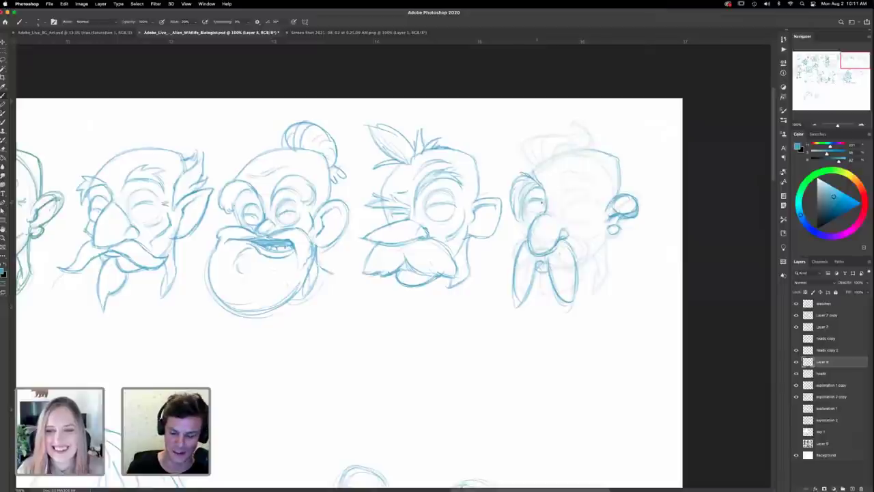
mouse_move(530, 201)
mouse_down()
mouse_move(526, 222)
mouse_move(539, 211)
mouse_move(528, 235)
mouse_up()
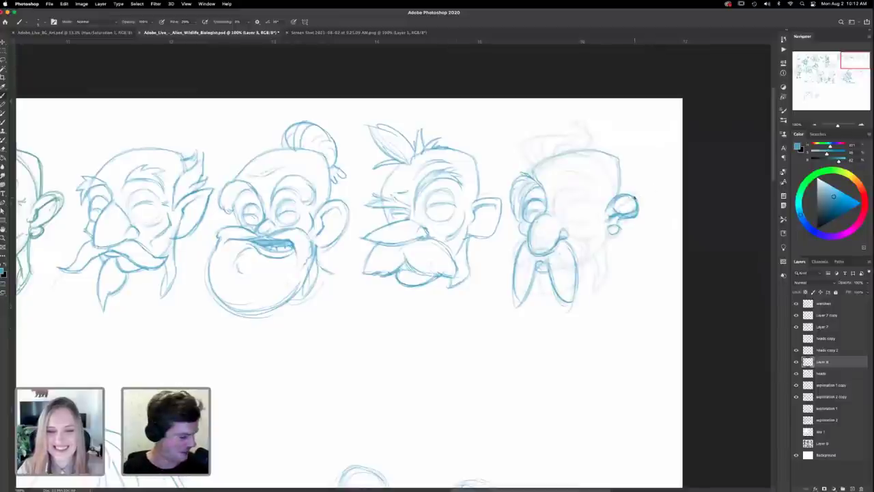
key(e)
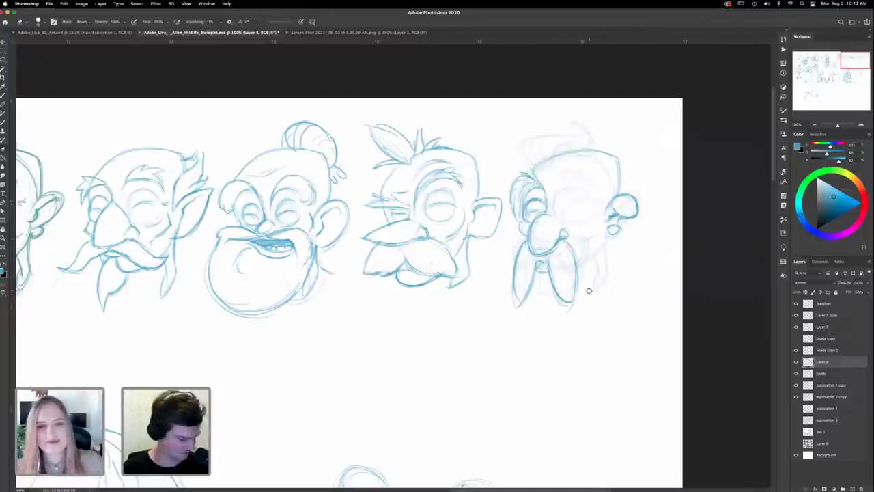
key(b)
drag(520, 207, 517, 217)
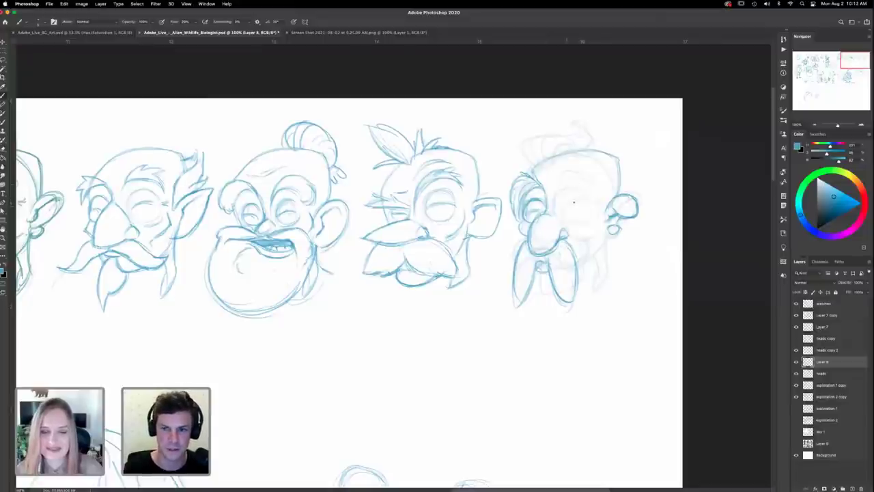
Step: Sketch the near eye of the fifth head with its round eyeball, socket lines and arched bushy eyebrow
mouse_move(558, 197)
mouse_down()
mouse_move(593, 198)
mouse_move(567, 186)
mouse_up()
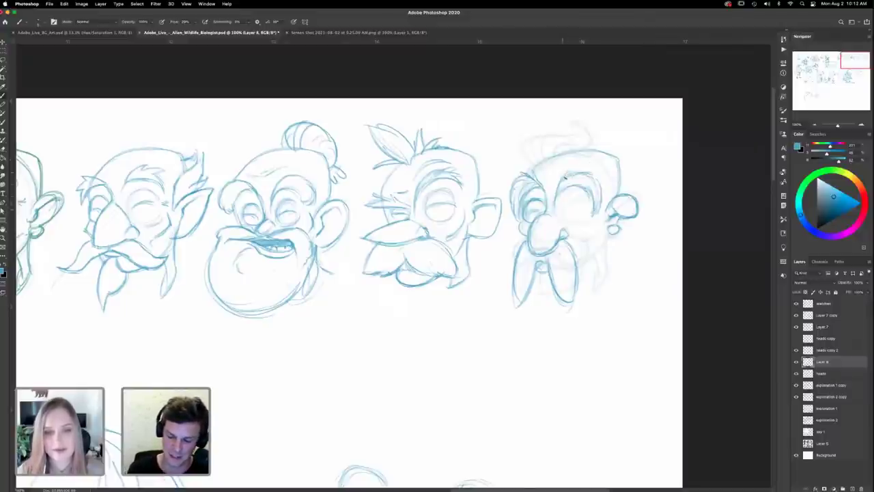
mouse_move(564, 179)
mouse_down()
mouse_move(600, 185)
mouse_move(594, 179)
mouse_move(600, 212)
mouse_move(589, 194)
mouse_move(579, 267)
mouse_move(597, 213)
mouse_up()
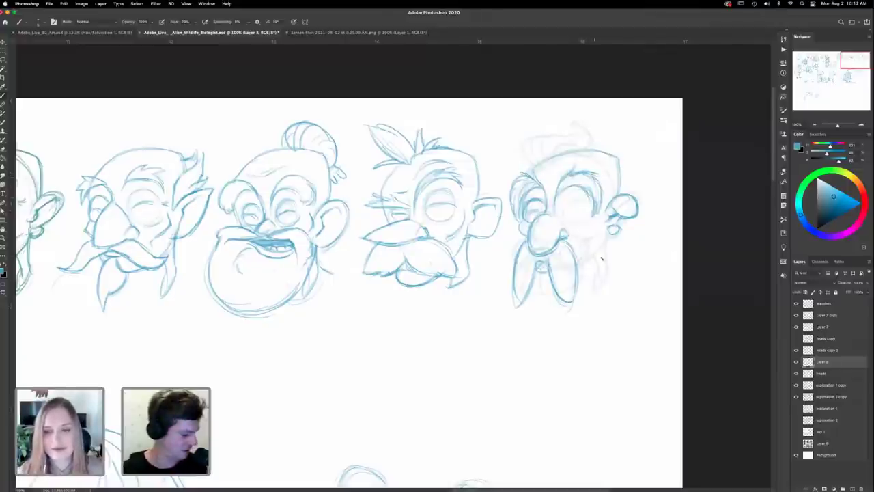
key(e)
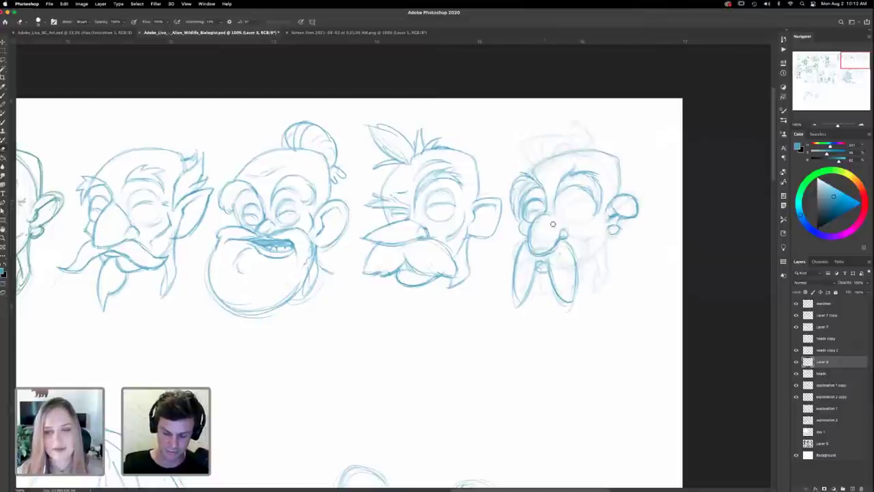
key(b)
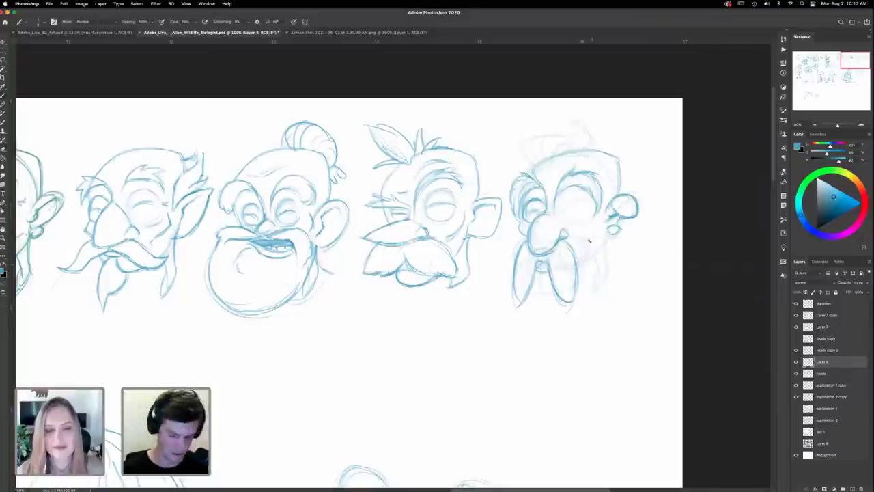
mouse_move(577, 200)
mouse_down()
mouse_move(562, 215)
mouse_move(574, 222)
mouse_move(583, 203)
mouse_move(585, 222)
mouse_move(582, 210)
mouse_move(569, 222)
mouse_move(586, 230)
mouse_move(564, 221)
mouse_up()
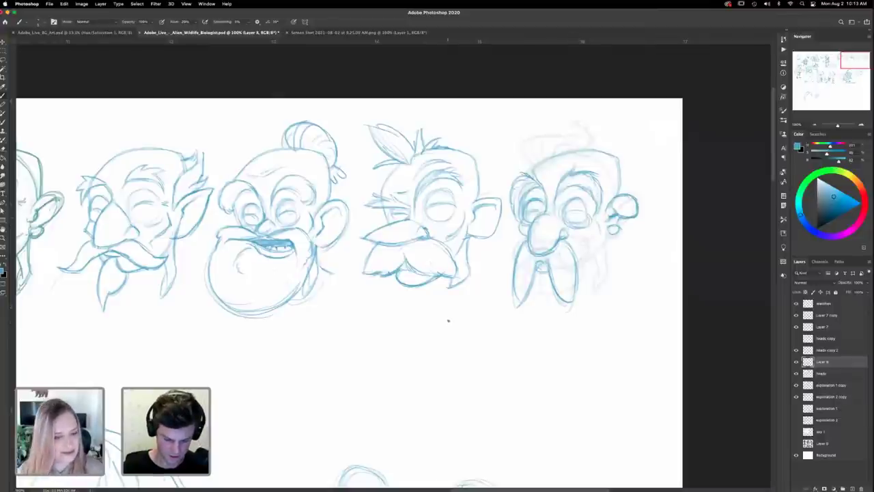
Step: Draw a small downward-pointing arrow above the fourth head
drag(520, 330, 617, 322)
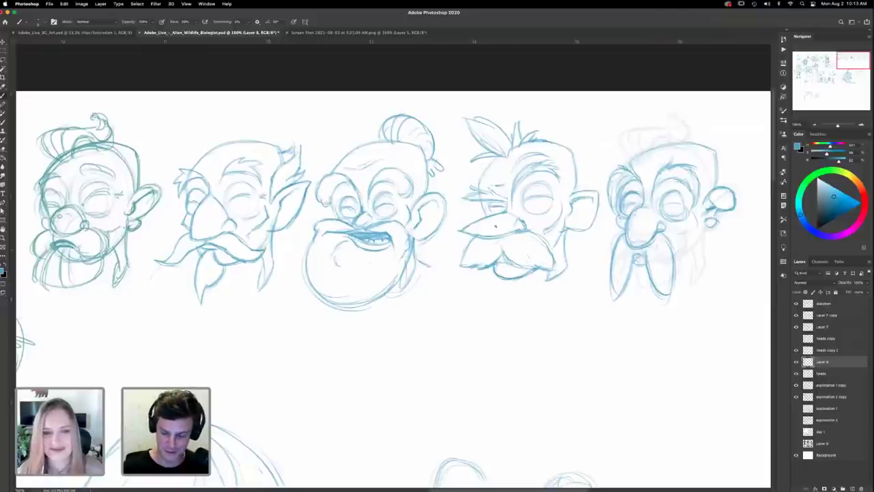
mouse_move(575, 107)
mouse_down()
mouse_move(572, 130)
mouse_move(578, 124)
mouse_up()
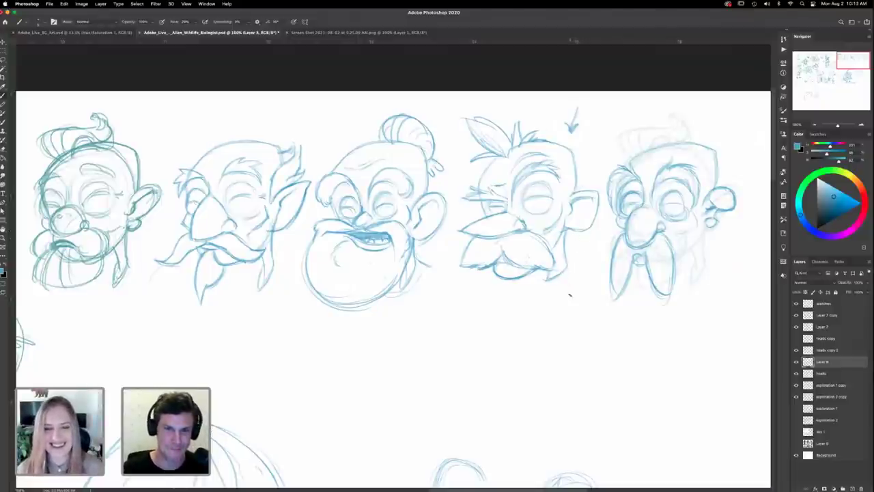
Step: Draw the fifth head's cheek and jaw line and a long, narrow rounded beard hanging between the moustache halves
drag(635, 297, 591, 311)
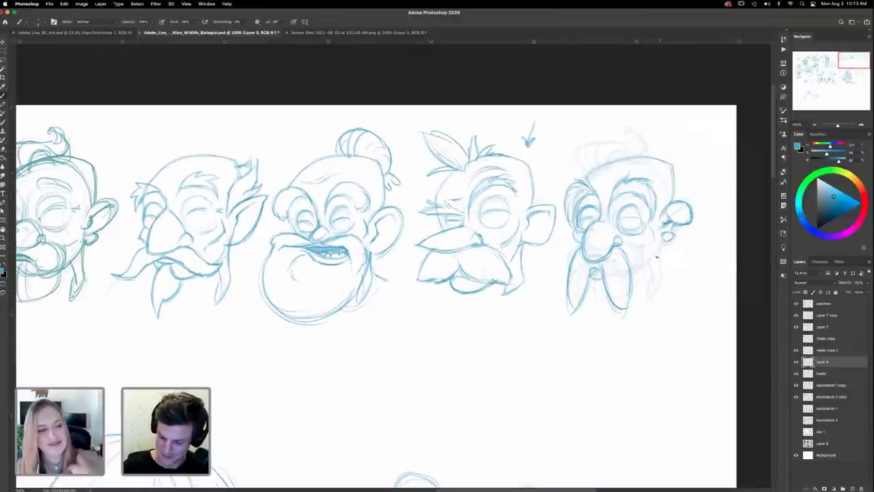
drag(652, 254, 633, 278)
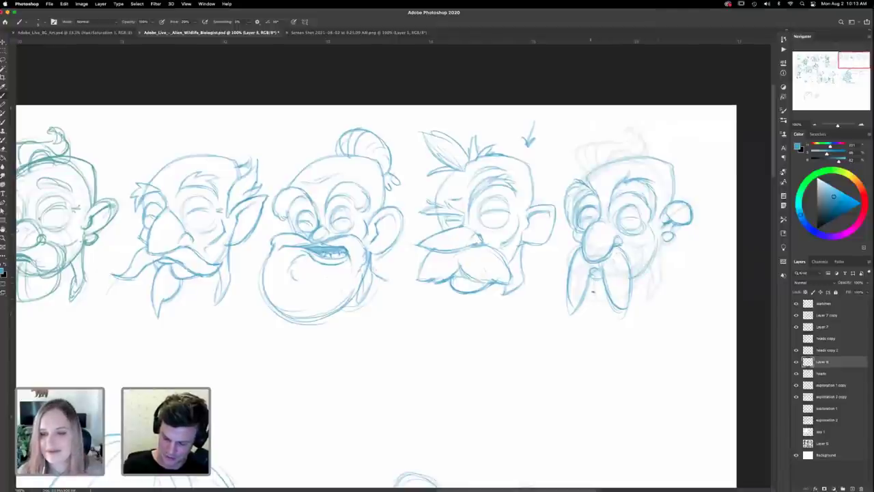
mouse_move(591, 334)
mouse_down()
mouse_move(588, 278)
mouse_move(595, 339)
mouse_move(603, 326)
mouse_move(596, 341)
mouse_move(633, 279)
mouse_move(600, 345)
mouse_up()
drag(585, 309, 601, 345)
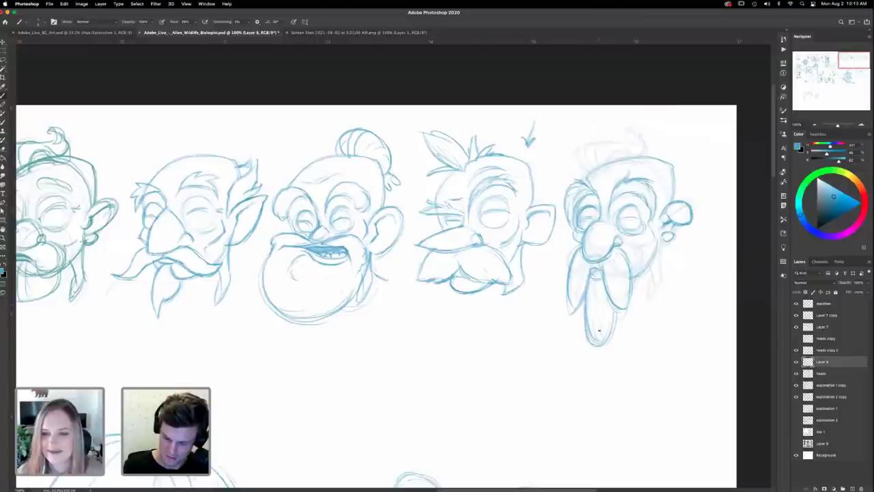
Step: Sketch the cheek crease, the back of the jaw and the pointed neck shape below the ear of the fifth head
drag(662, 242, 660, 288)
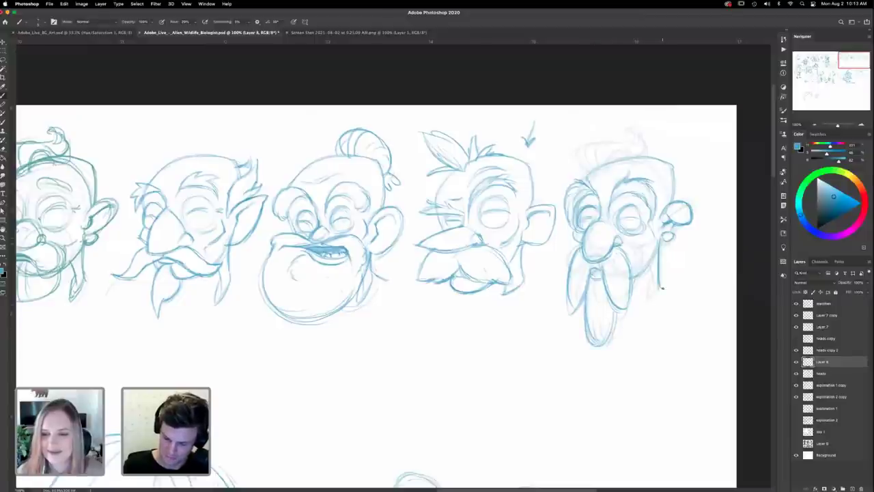
mouse_move(661, 242)
mouse_down()
mouse_move(672, 282)
mouse_move(662, 270)
mouse_move(668, 245)
mouse_move(663, 294)
mouse_move(667, 262)
mouse_move(679, 276)
mouse_move(665, 289)
mouse_move(655, 282)
mouse_move(667, 235)
mouse_move(677, 276)
mouse_up()
key(e)
key(b)
mouse_move(658, 269)
mouse_down()
mouse_move(665, 287)
mouse_move(655, 230)
mouse_move(646, 266)
mouse_up()
drag(651, 231, 632, 254)
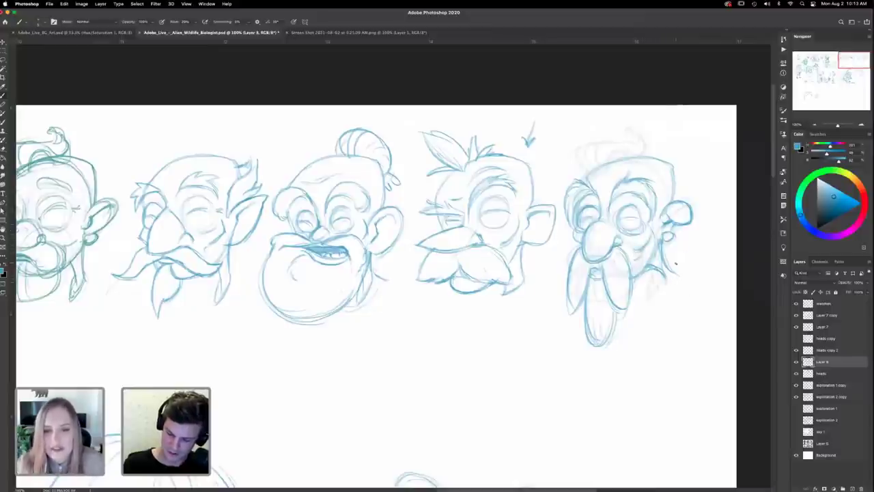
mouse_move(676, 274)
mouse_down()
mouse_move(671, 298)
mouse_move(662, 299)
mouse_up()
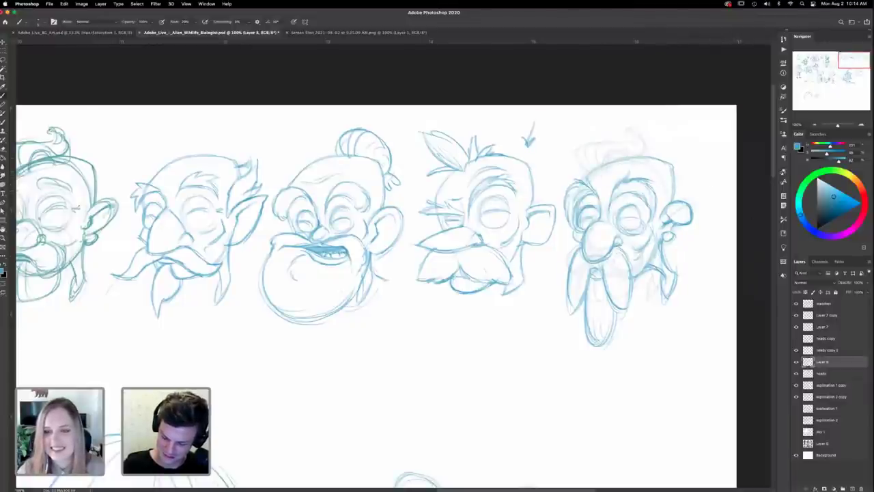
Step: Draw a swept-back tuft of hair on top of the fifth head and finish the pointed tip below the neck
mouse_move(597, 172)
mouse_down()
mouse_move(604, 148)
mouse_move(600, 171)
mouse_move(619, 145)
mouse_move(644, 142)
mouse_move(635, 159)
mouse_move(644, 153)
mouse_move(616, 167)
mouse_move(651, 151)
mouse_move(644, 136)
mouse_move(628, 140)
mouse_move(607, 160)
mouse_move(608, 174)
mouse_move(595, 175)
mouse_move(596, 158)
mouse_move(639, 176)
mouse_move(604, 170)
mouse_up()
drag(664, 300, 669, 291)
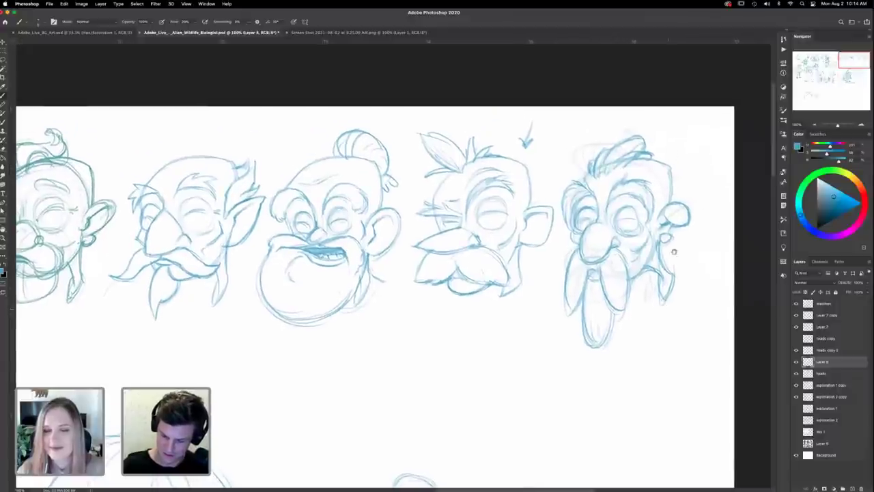
drag(673, 252, 671, 256)
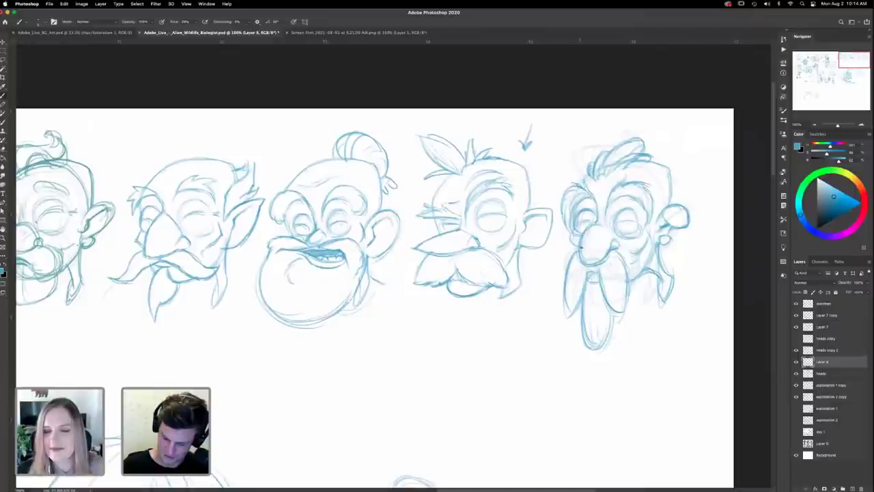
Step: Rework the fifth head's long beard into a pointed shape with strands behind the moustache, and erase the overlapping lines
drag(576, 265, 580, 321)
drag(578, 270, 604, 347)
drag(586, 318, 600, 348)
drag(577, 279, 579, 297)
mouse_move(590, 329)
mouse_down()
mouse_move(610, 352)
mouse_move(578, 312)
mouse_move(585, 332)
mouse_up()
key(e)
drag(575, 274, 580, 293)
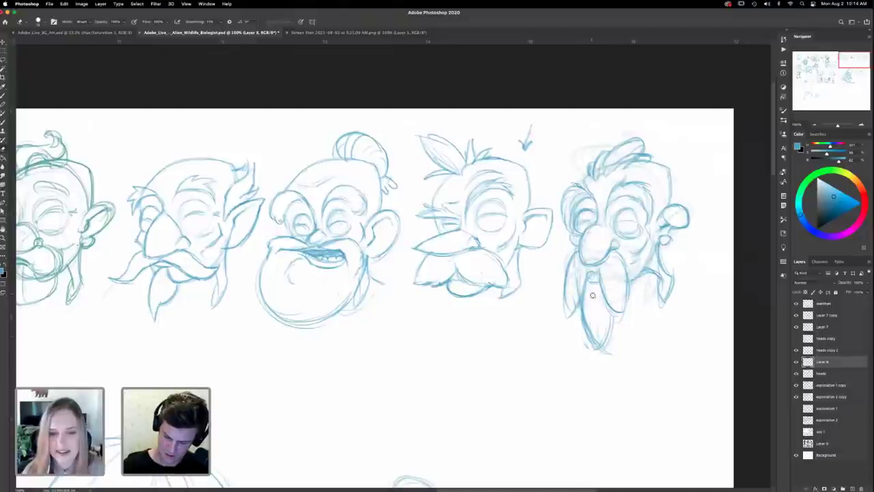
drag(591, 324, 599, 344)
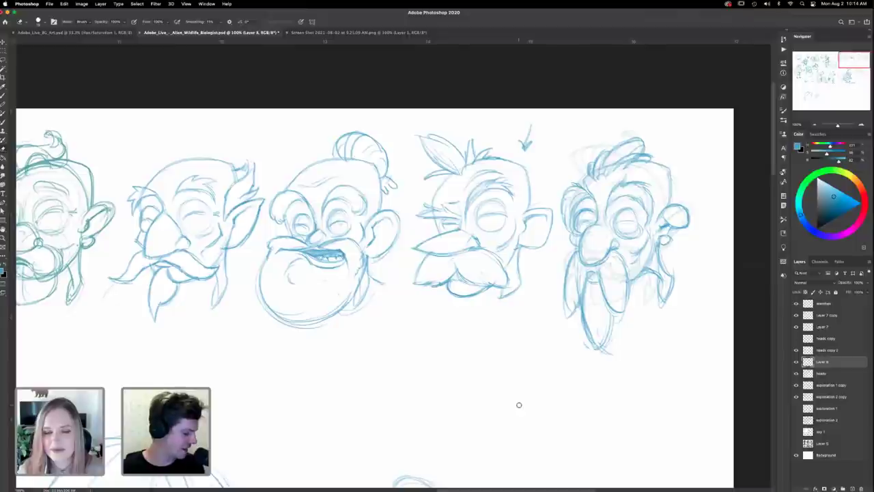
Step: Examine the whole sketch sheet, then the standing explorer with the staff and the small pose sketches below him
key(super+0)
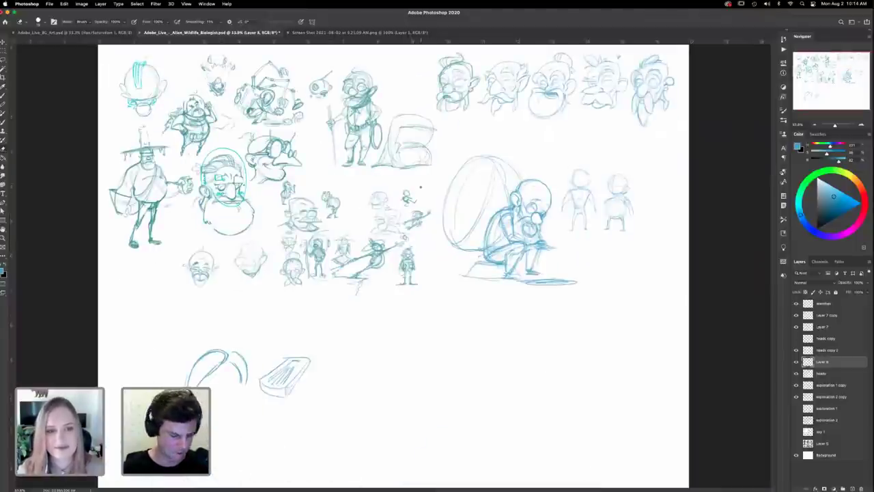
key(z)
drag(396, 176, 427, 179)
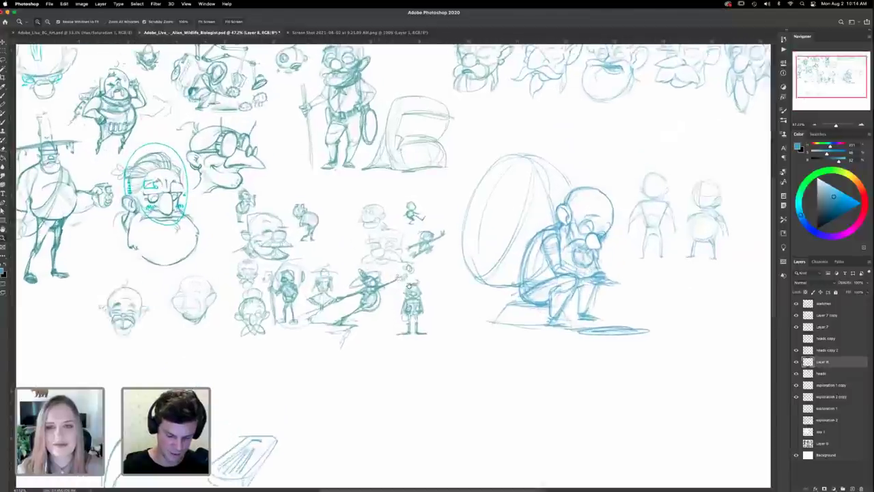
drag(412, 309, 478, 376)
drag(421, 107, 453, 105)
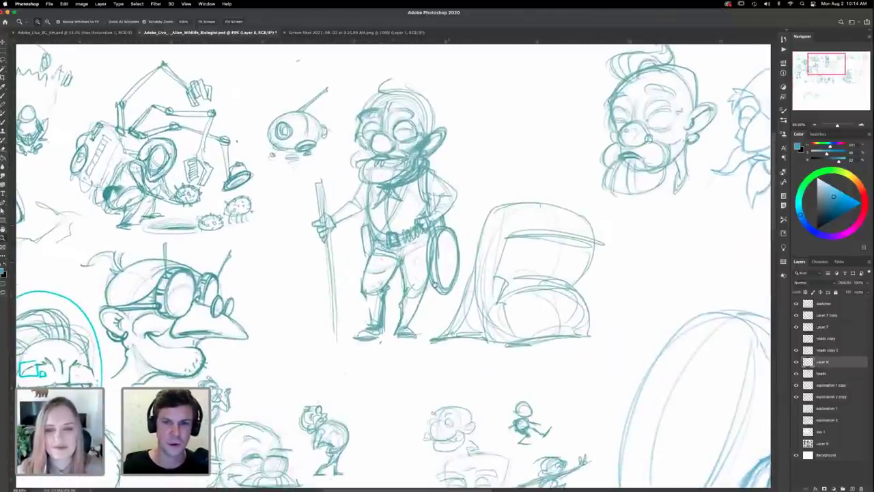
mouse_move(464, 225)
mouse_down()
mouse_move(449, 252)
mouse_move(466, 223)
mouse_up()
mouse_move(501, 266)
mouse_down()
mouse_move(572, 250)
mouse_move(645, 217)
mouse_move(495, 228)
mouse_up()
scroll(496, 229, down, 2)
scroll(496, 229, right, 1)
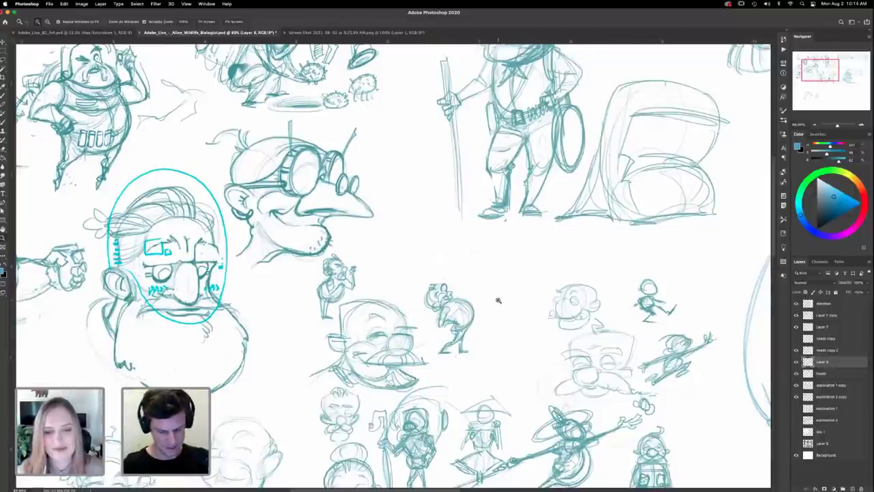
Step: Review the earlier exploration sketches, including the wide-hatted figure, the large bearded head and the goggled profile
scroll(355, 320, left, 10)
scroll(355, 319, down, 2)
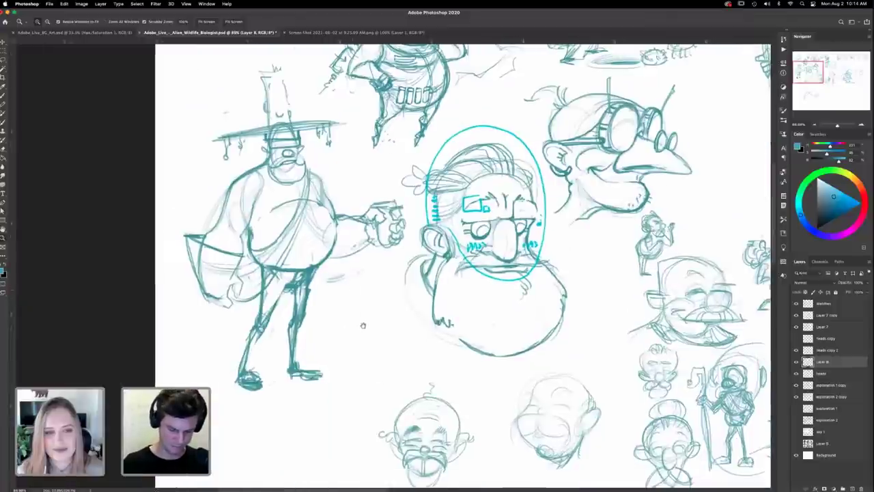
scroll(363, 325, up, 2)
scroll(308, 209, up, 3)
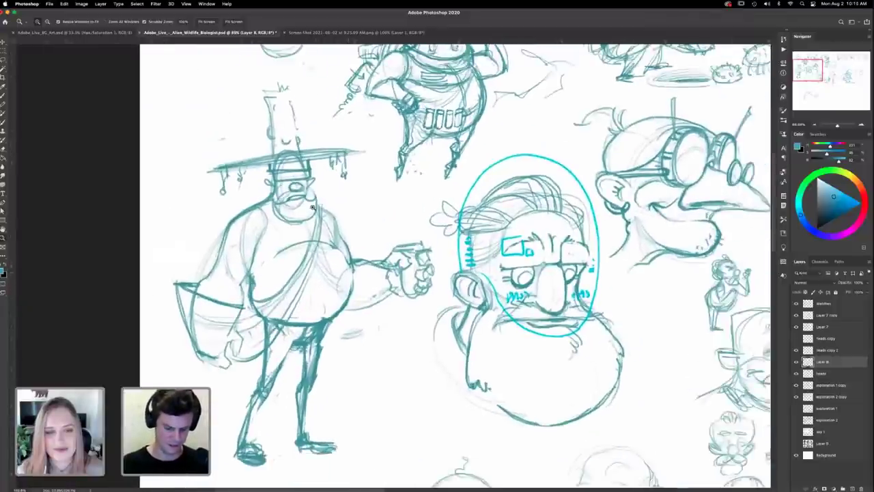
scroll(311, 207, down, 1)
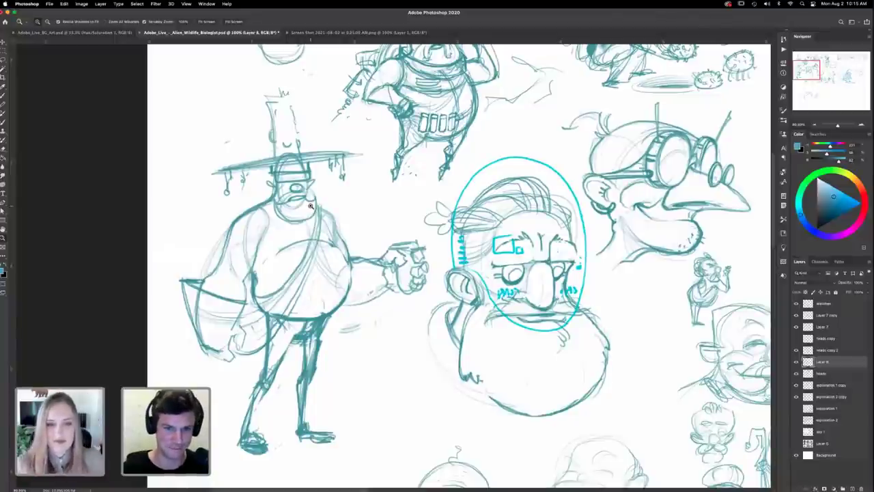
scroll(585, 320, right, 5)
scroll(585, 321, down, 2)
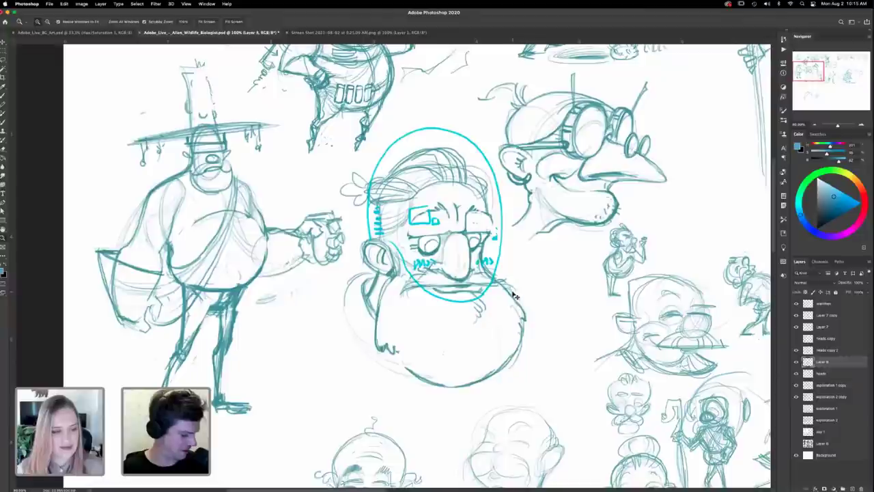
scroll(515, 295, down, 3)
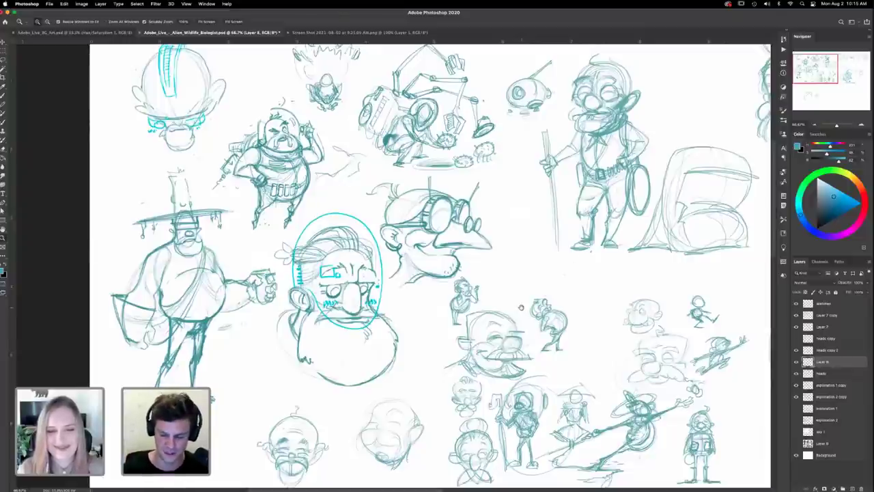
drag(578, 239, 508, 295)
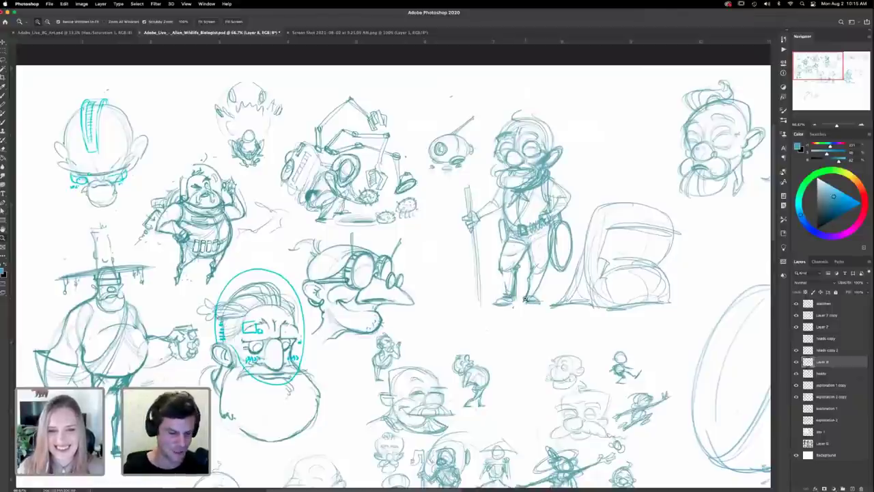
scroll(525, 298, right, 3)
scroll(524, 298, up, 2)
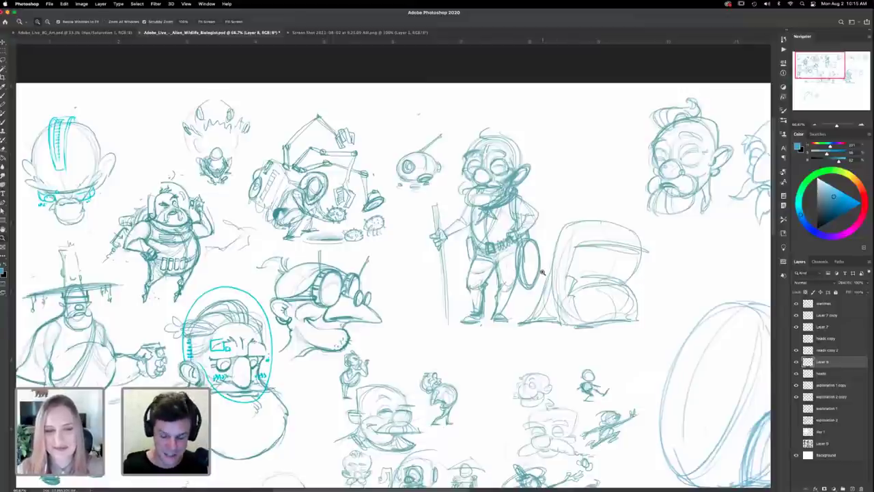
Step: Compare the row of five heads with the standing explorer, the figure under the robot arms and the floating robot
drag(672, 268, 262, 306)
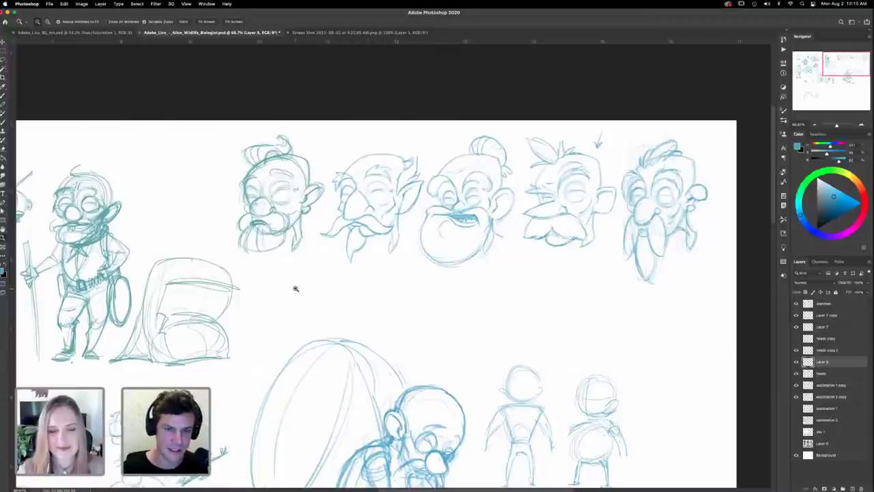
scroll(620, 273, left, 6)
scroll(620, 272, down, 1)
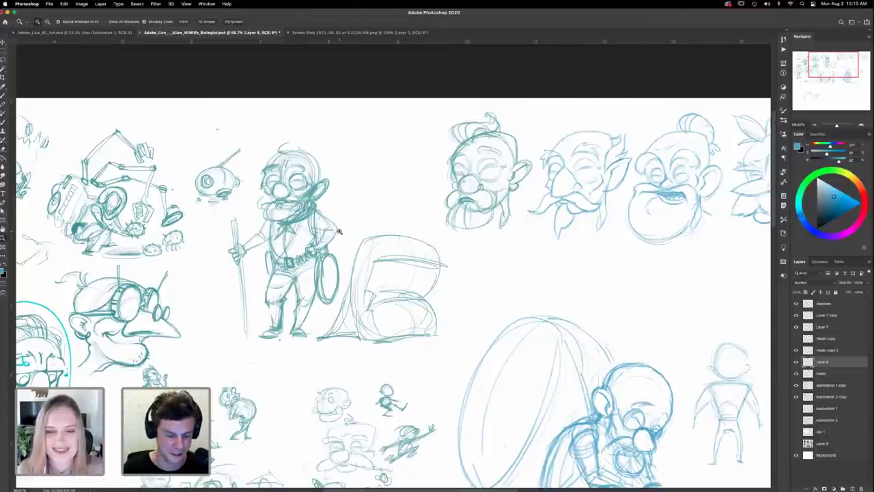
scroll(367, 304, left, 10)
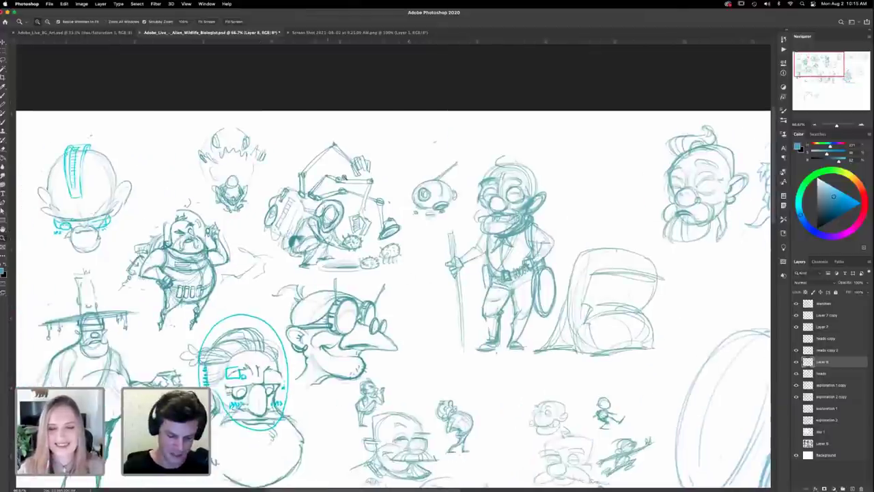
drag(329, 188, 391, 188)
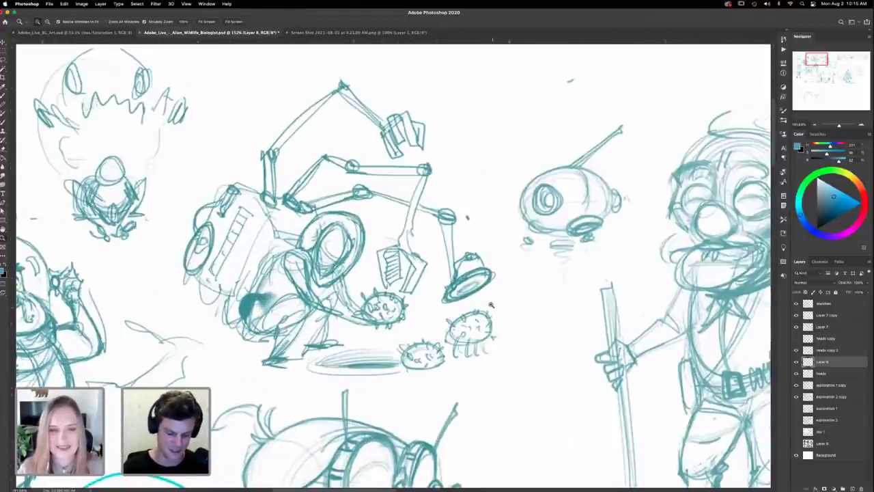
scroll(526, 291, down, 2)
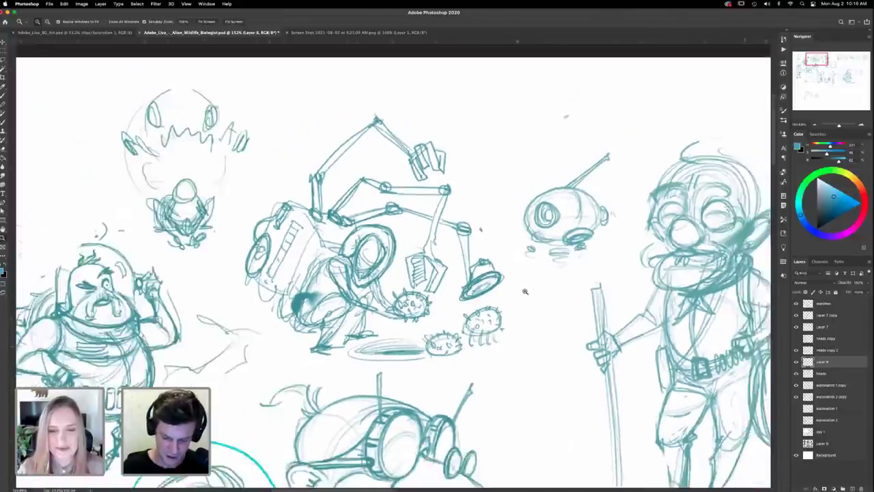
scroll(525, 292, down, 3)
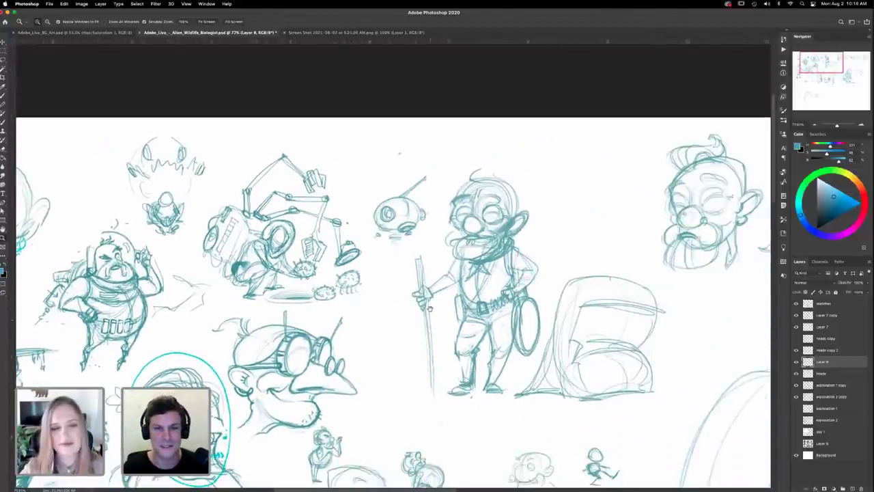
scroll(580, 305, right, 5)
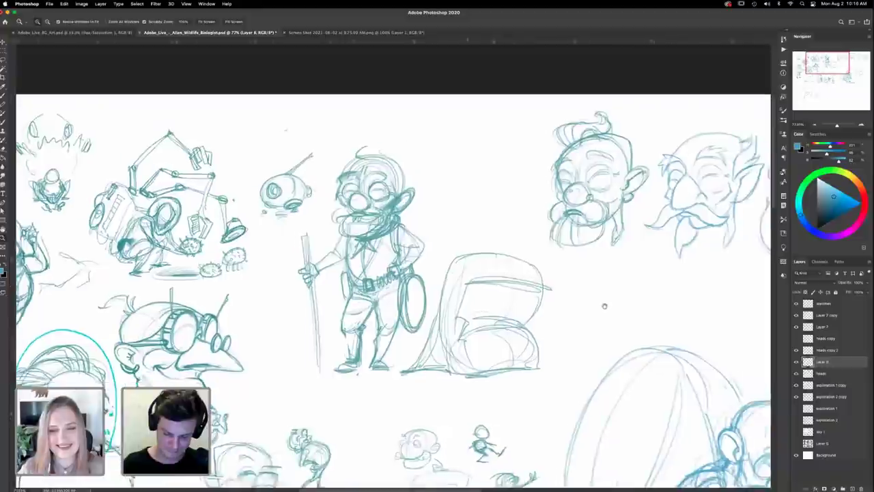
scroll(490, 323, up, 2)
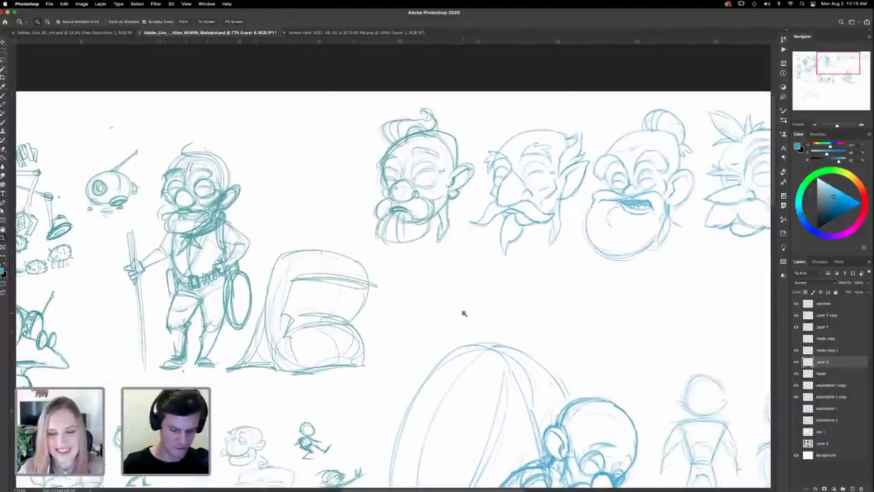
drag(632, 314, 401, 340)
scroll(558, 340, up, 3)
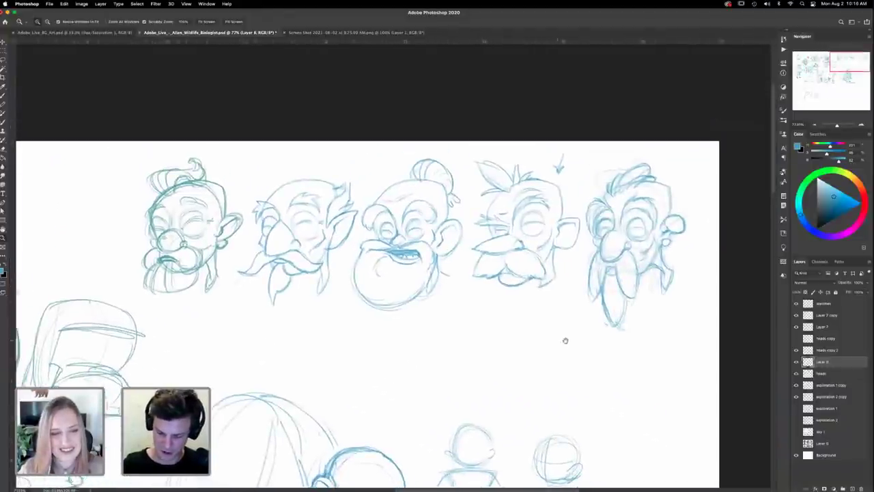
Step: With the "heads copy 2" layer hidden, hand-write the numbers 1 to 5 below the five heads and circle the 4
click(795, 350)
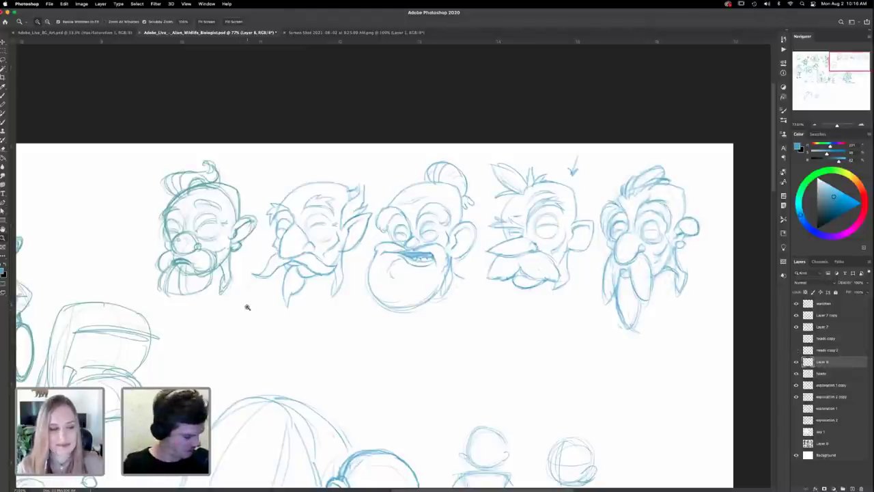
key(b)
drag(208, 323, 207, 332)
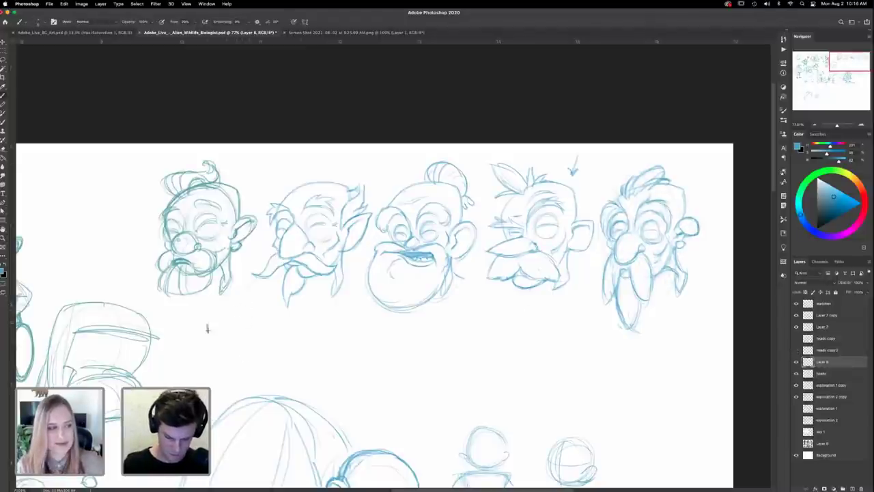
drag(317, 320, 328, 328)
drag(419, 320, 419, 331)
drag(544, 313, 547, 325)
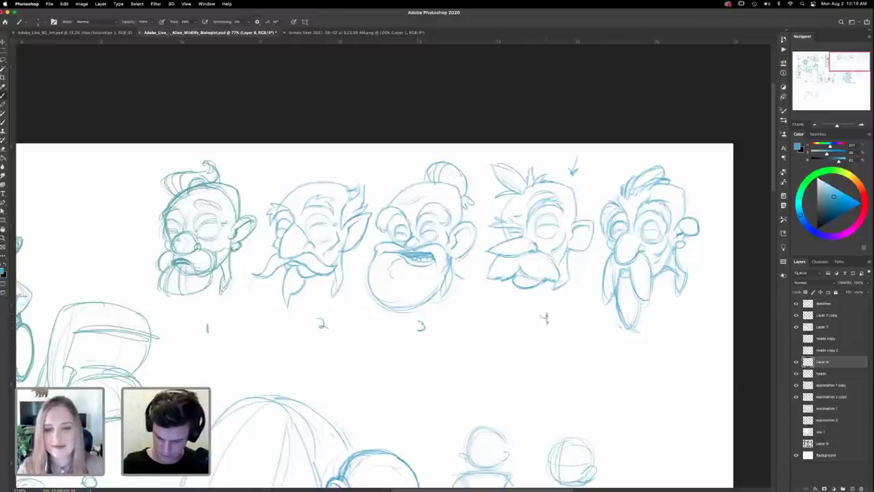
drag(664, 321, 661, 332)
drag(567, 383, 540, 370)
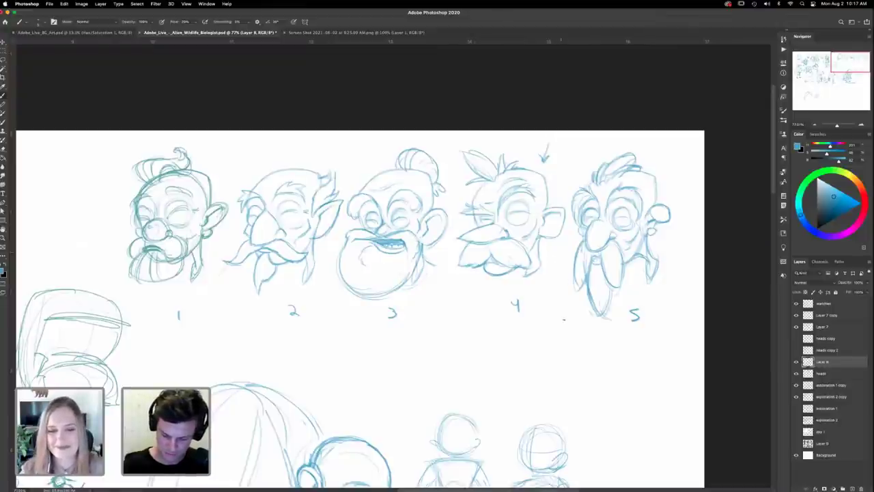
drag(523, 314, 531, 292)
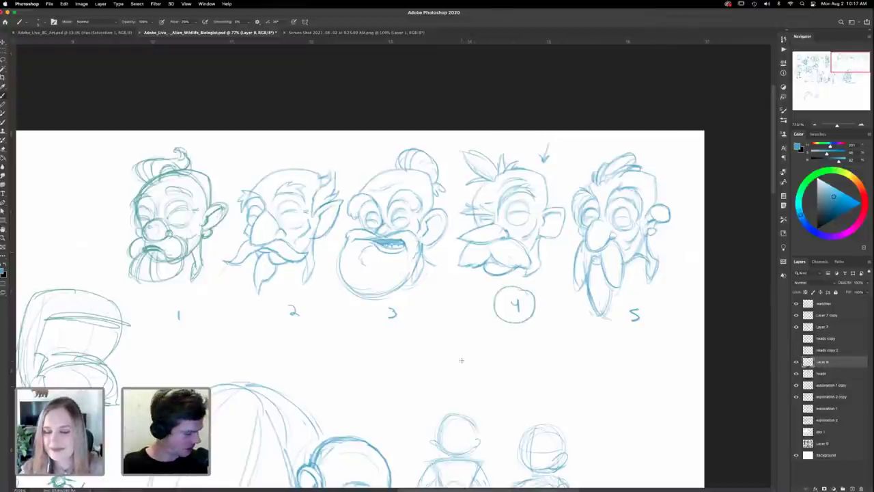
Step: Cut the fourth head and its circled number out of the row and paste them onto their own layer
key(super+0)
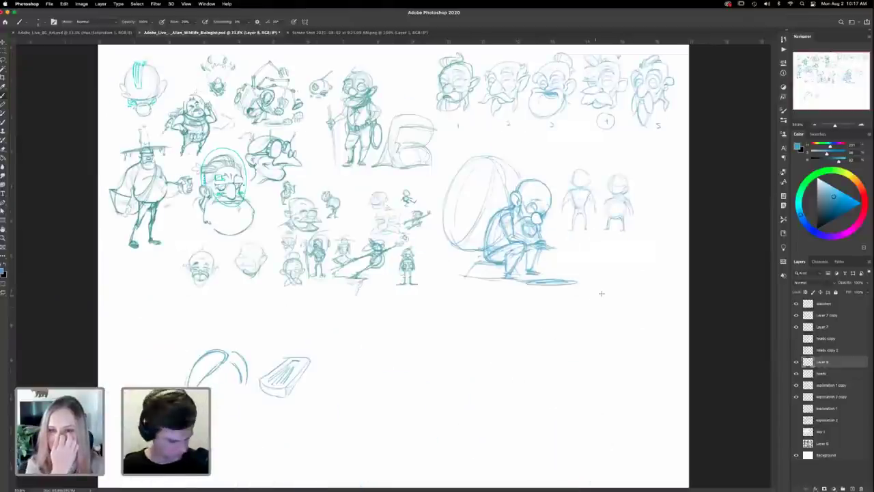
click(797, 362)
click(796, 362)
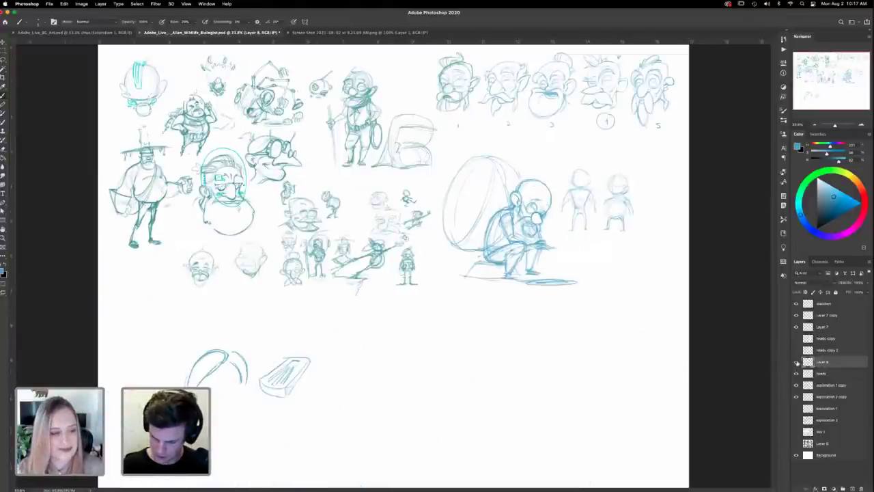
key(l)
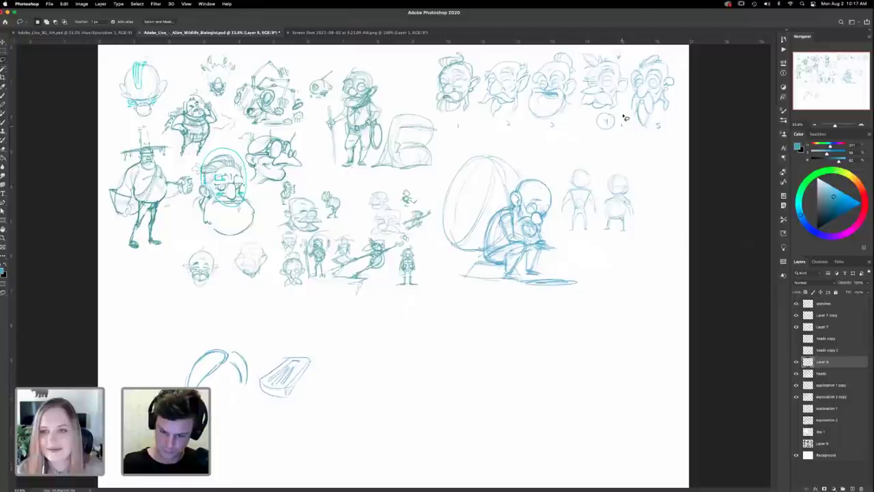
mouse_move(623, 125)
mouse_down()
mouse_move(625, 69)
mouse_move(597, 49)
mouse_move(579, 54)
mouse_move(576, 115)
mouse_move(603, 149)
mouse_move(620, 133)
mouse_up()
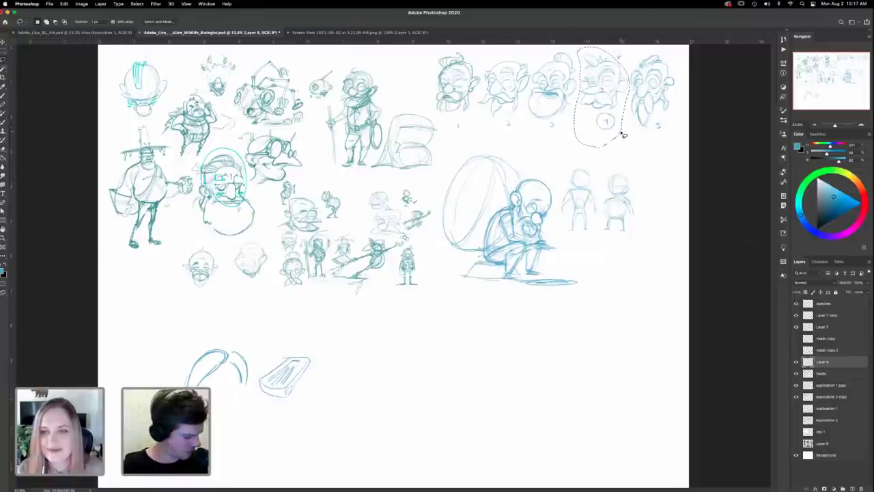
key(Delete)
key(super+d)
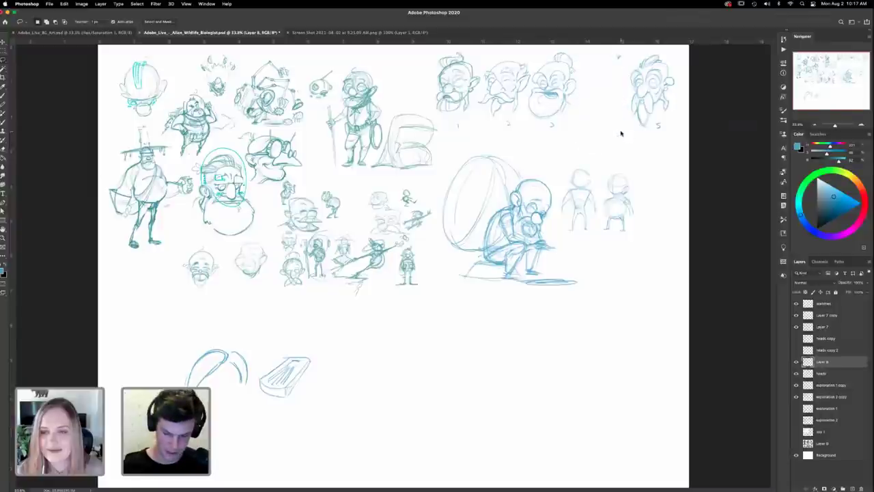
key(super+v)
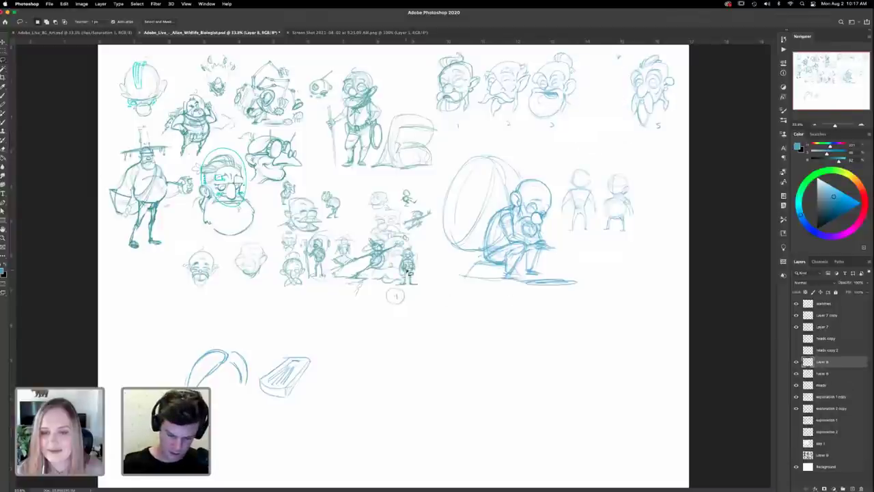
Step: Move the pasted fourth head into the empty area below the pose sketches, beside the box drawing, and enlarge it
key(v)
mouse_move(401, 263)
mouse_down()
mouse_move(405, 373)
mouse_move(433, 365)
mouse_move(468, 273)
mouse_up()
key(z)
drag(468, 274, 474, 250)
scroll(421, 328, down, 5)
key(super+t)
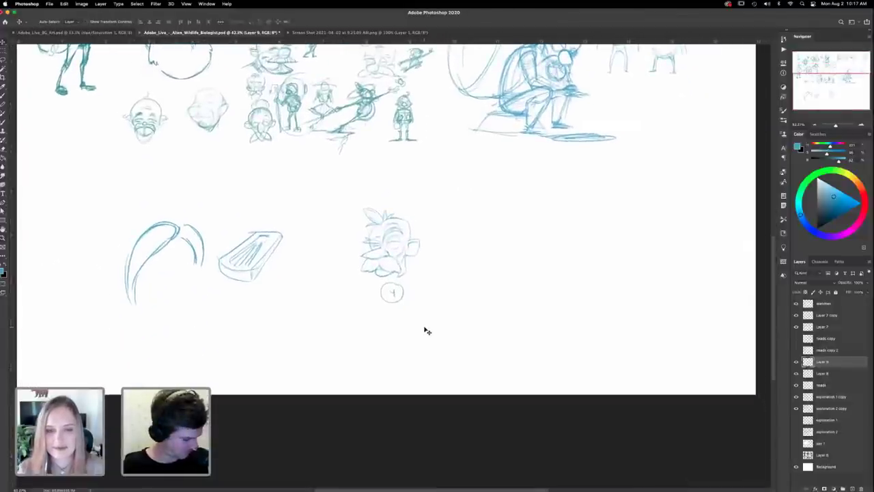
mouse_move(420, 209)
mouse_down()
mouse_move(466, 160)
mouse_move(472, 133)
mouse_move(384, 257)
mouse_up()
key(Return)
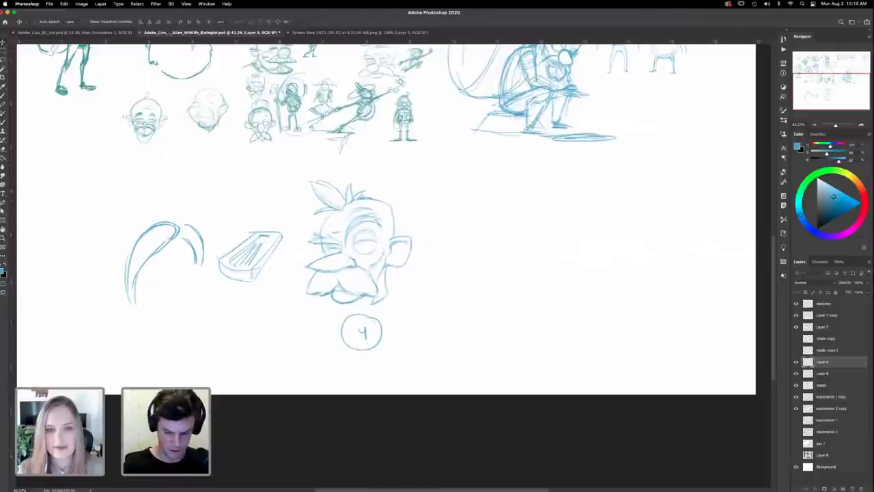
Step: Cut the standing explorer, floating robot and large pack out of the "exploration 2 copy" layer and paste them onto a new layer
scroll(440, 262, up, 5)
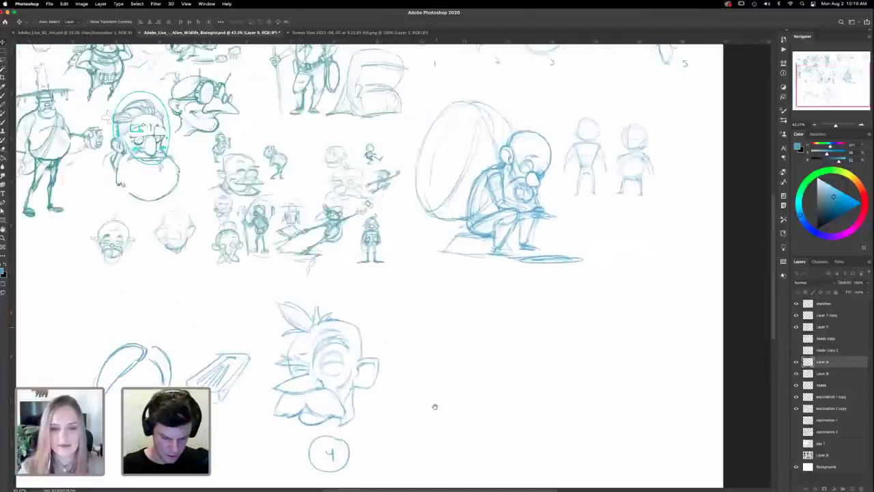
scroll(526, 436, left, 2)
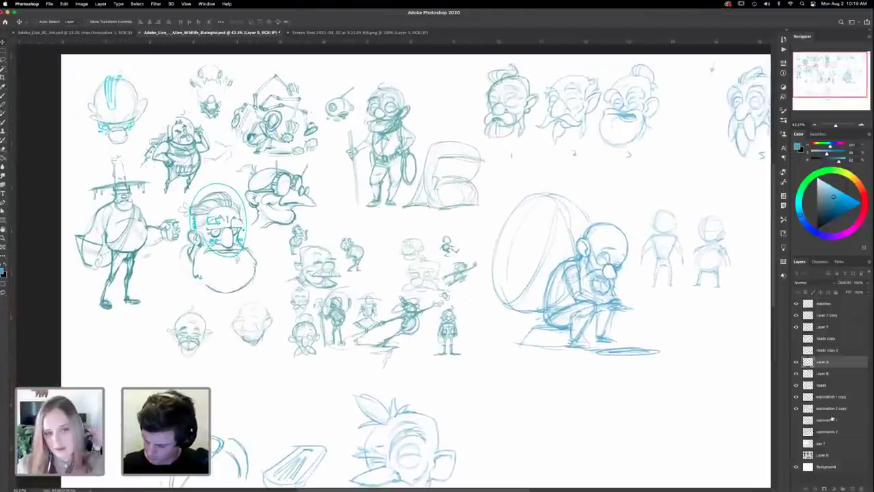
click(795, 397)
click(795, 397)
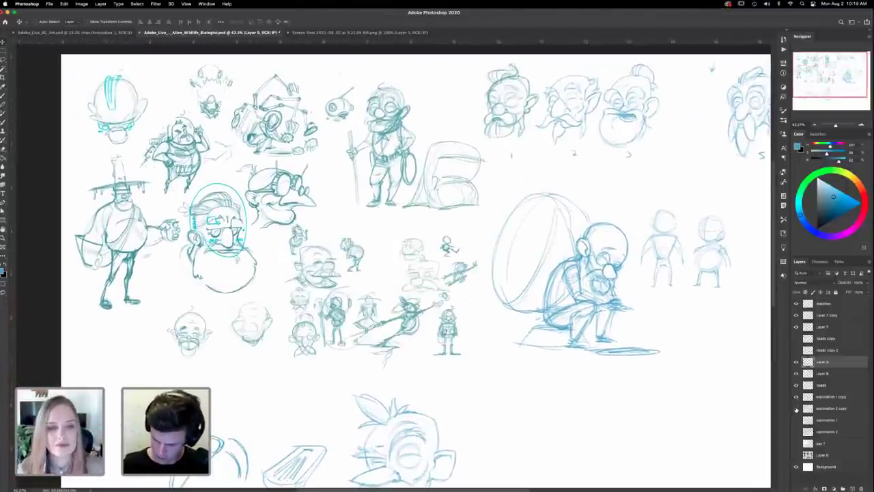
click(795, 408)
click(796, 408)
click(821, 407)
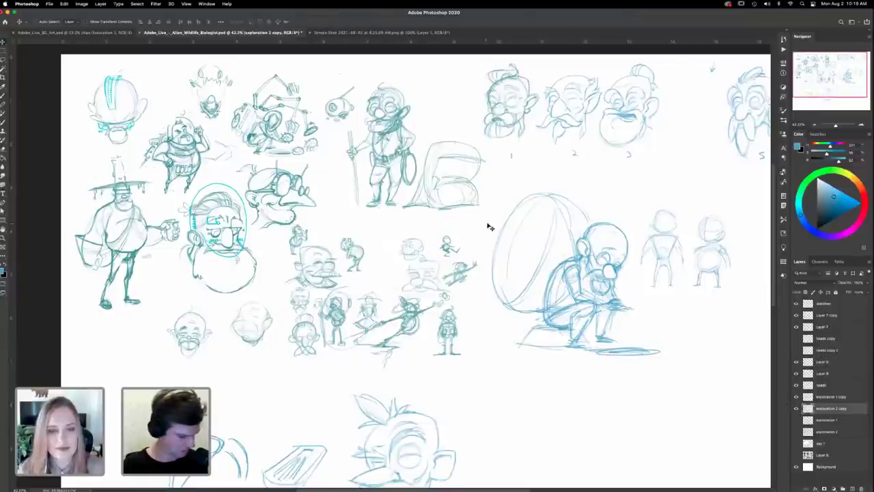
key(l)
mouse_move(486, 209)
mouse_down()
mouse_move(490, 168)
mouse_move(471, 132)
mouse_move(425, 93)
mouse_move(391, 75)
mouse_move(337, 79)
mouse_move(317, 103)
mouse_move(335, 164)
mouse_move(372, 227)
mouse_move(483, 204)
mouse_up()
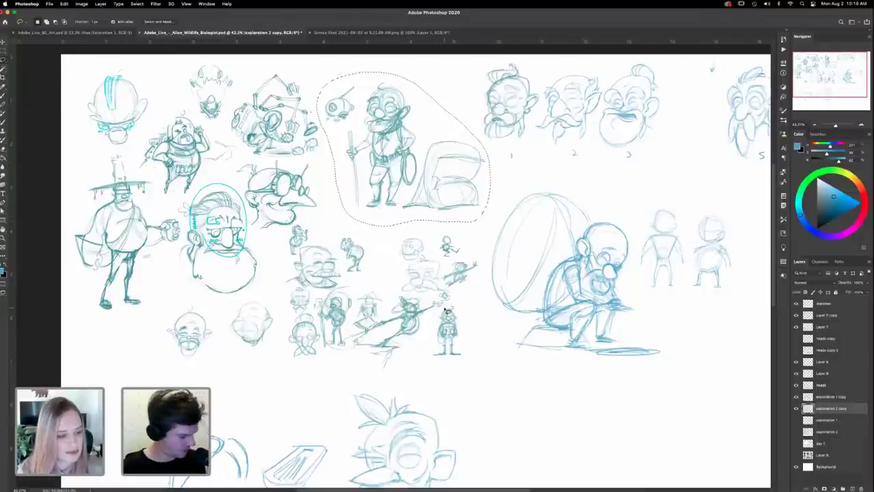
key(super+x)
key(super+v)
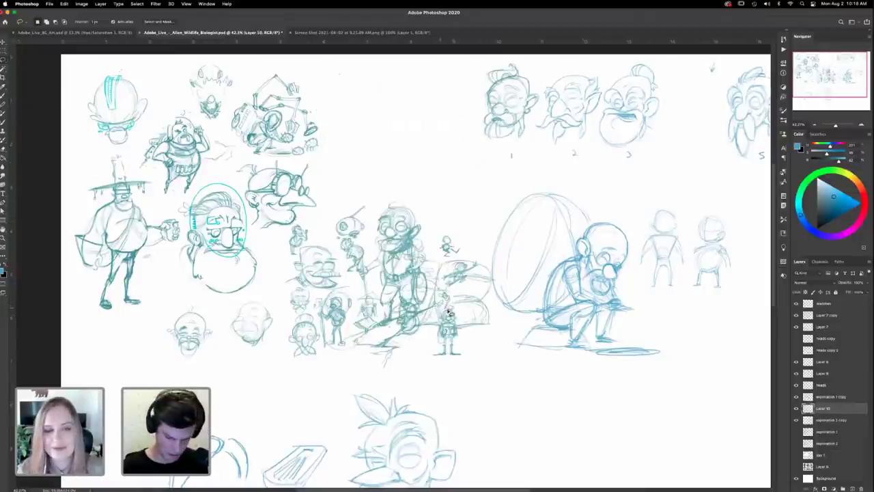
Step: Move the pasted explorer group down to the empty lower area of the sheet, beside the enlarged fourth head
scroll(517, 173, down, 5)
scroll(517, 172, down, 7)
key(v)
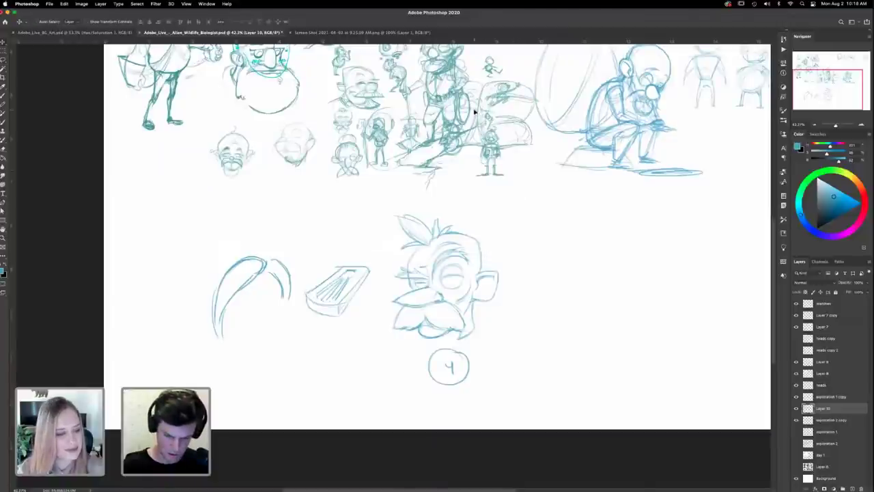
drag(476, 114, 213, 340)
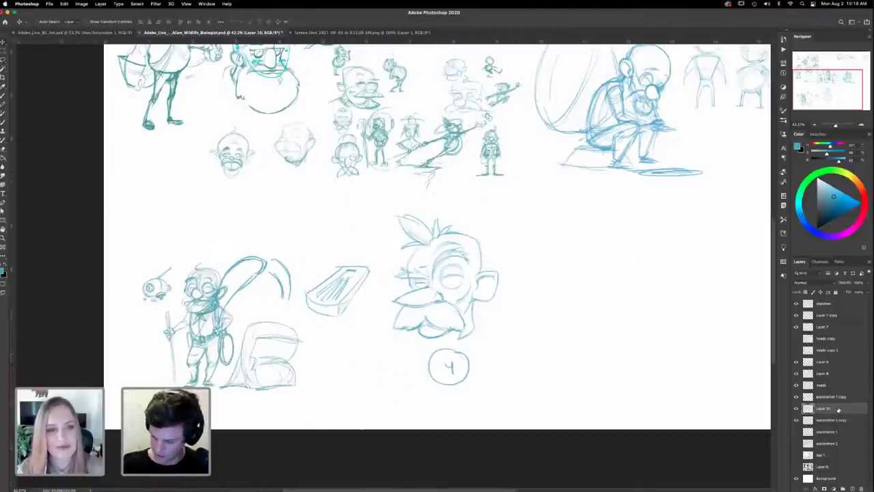
Step: Hide the "sketches" layer to clear the box, curved shapes and crouching figure from around the chosen designs
click(795, 421)
click(795, 421)
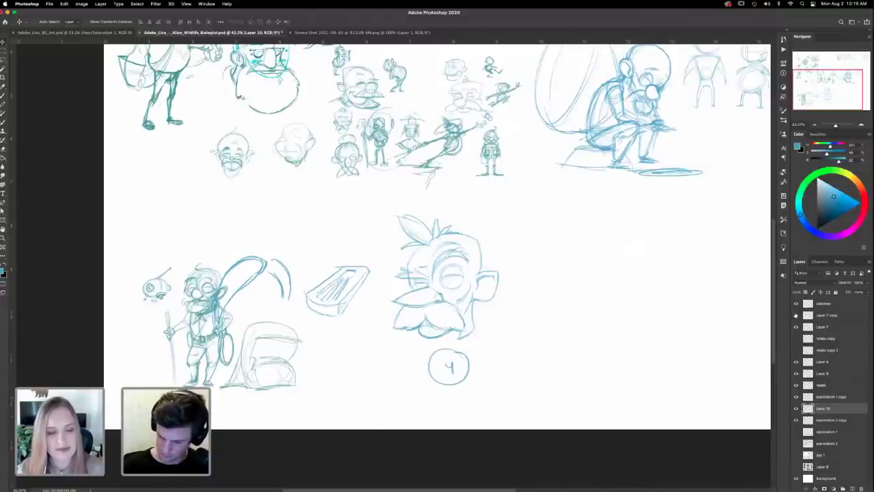
click(796, 304)
click(796, 304)
click(797, 305)
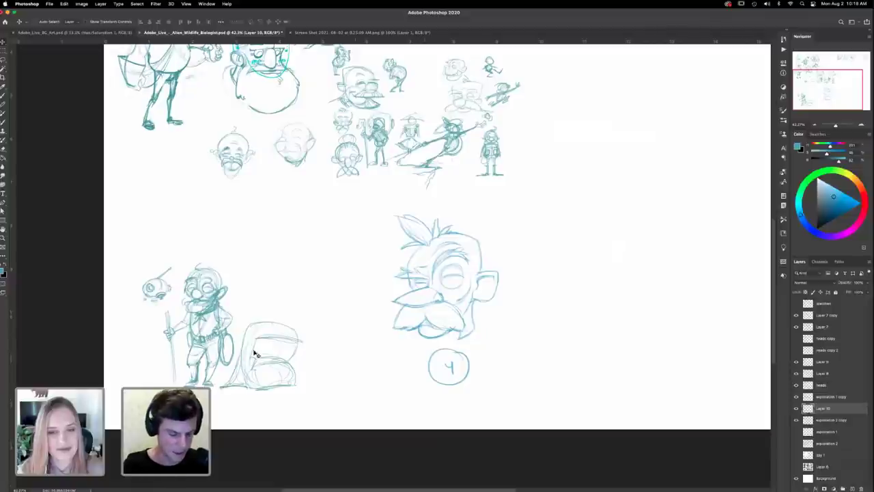
Step: Rename the layer holding the pasted explorer, robot and pack to "hero sketch"
click(796, 409)
click(795, 409)
key(b)
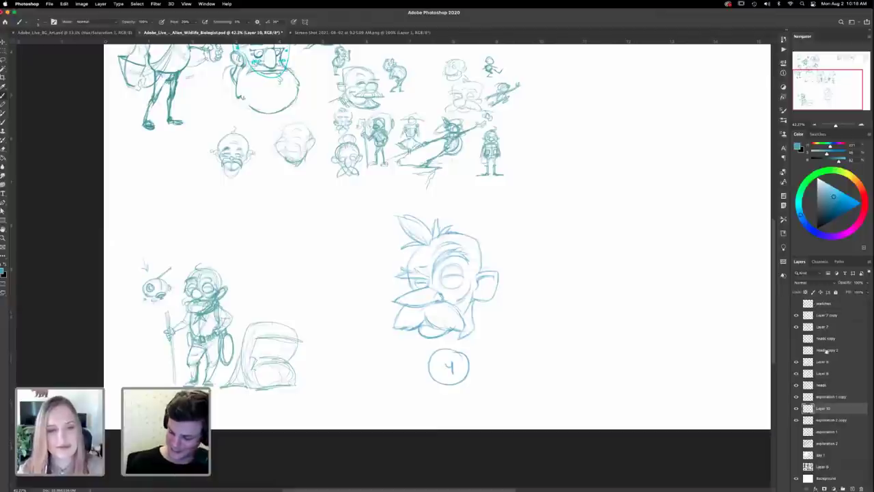
click(796, 410)
click(796, 409)
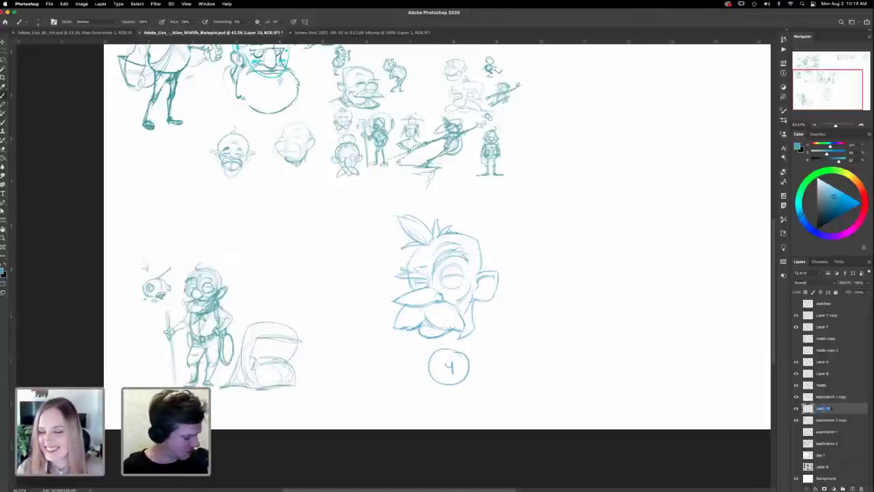
text(he)
text(ro &)
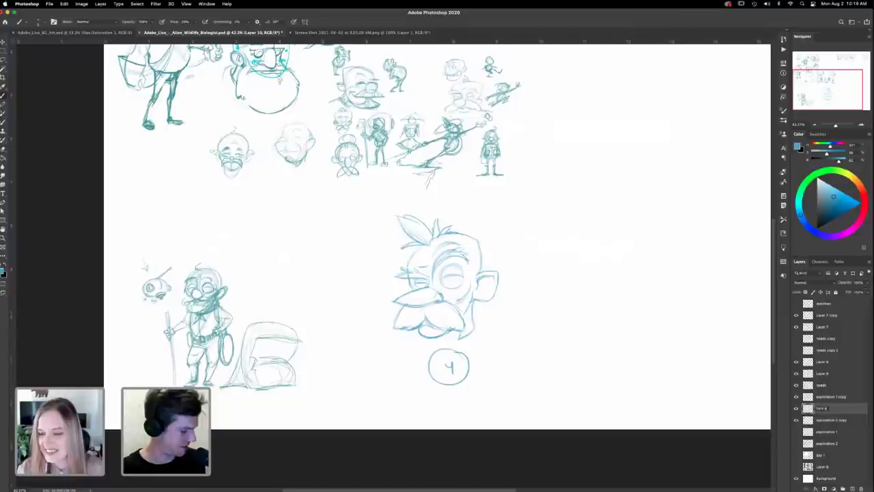
text(ketch)
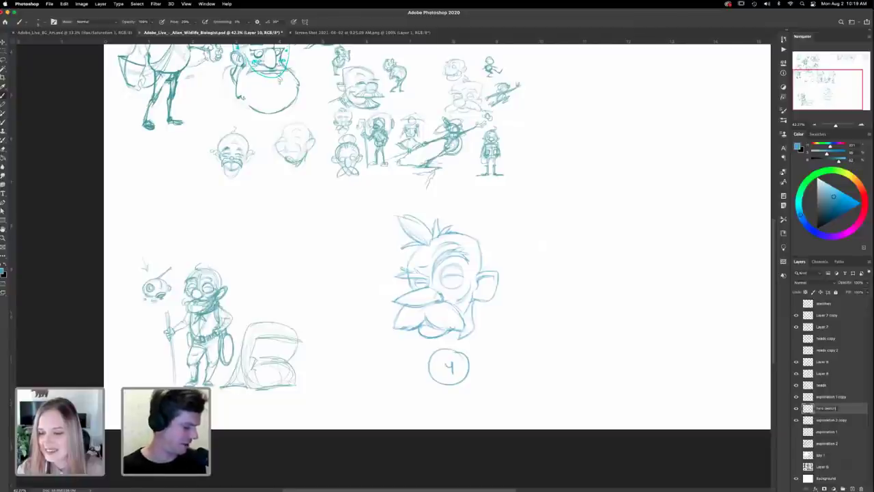
key(Return)
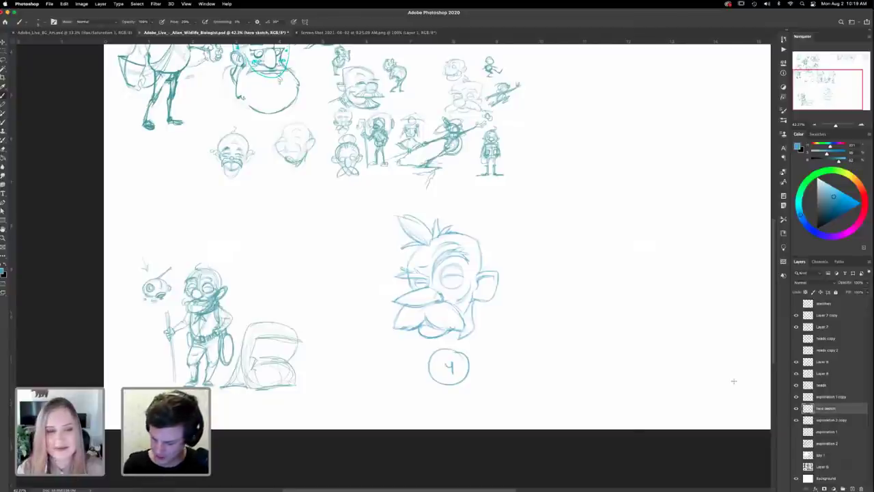
Step: Nudge the hero sketch slightly toward the enlarged head and hide the "exploration 1 copy" layer
key(v)
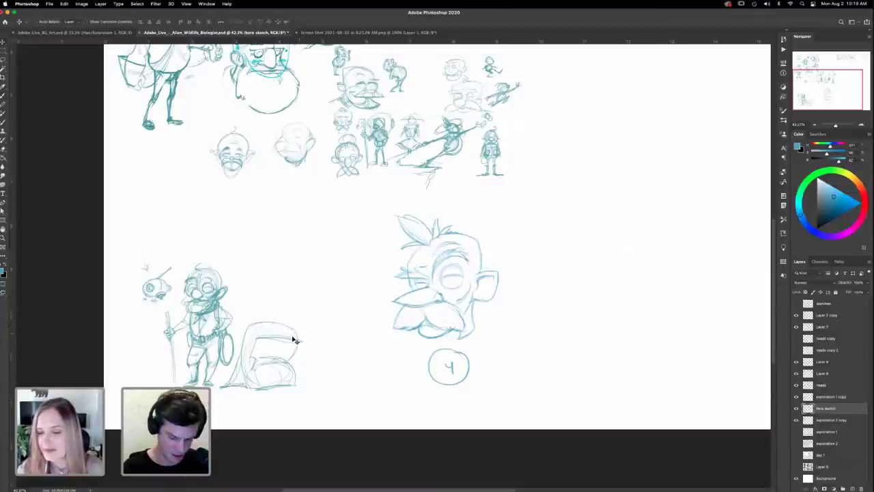
drag(264, 353, 270, 357)
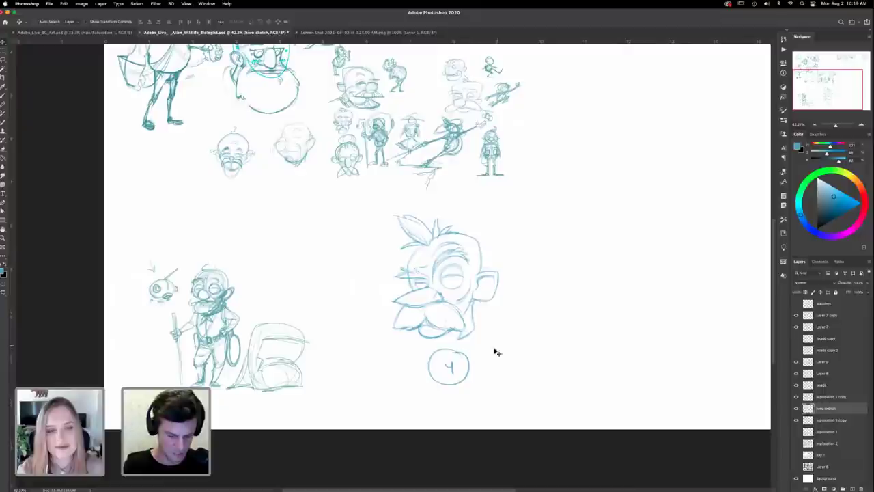
click(795, 396)
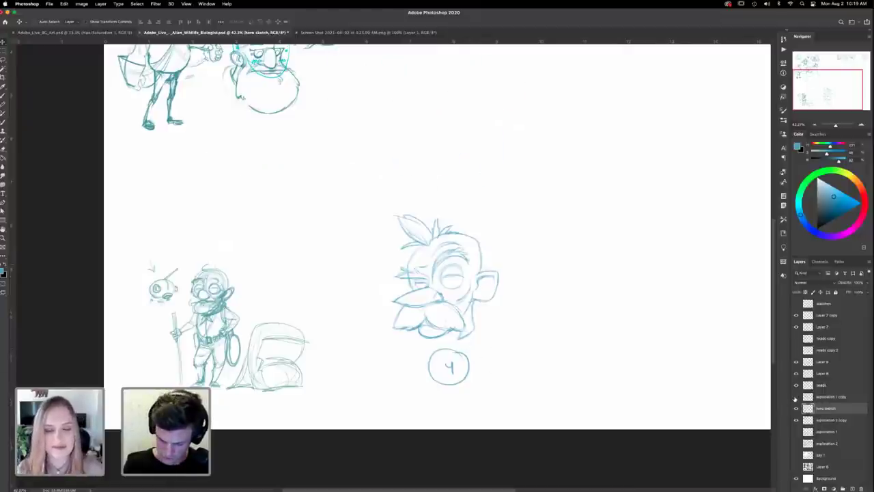
click(796, 396)
click(796, 396)
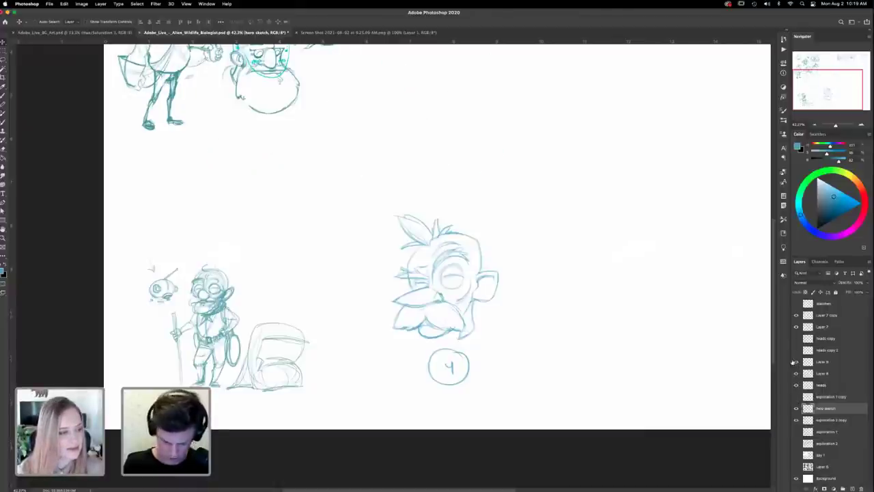
Step: Identify the contents of the layers above "heads" and merge the one directly above it down into "heads"
drag(500, 257, 451, 373)
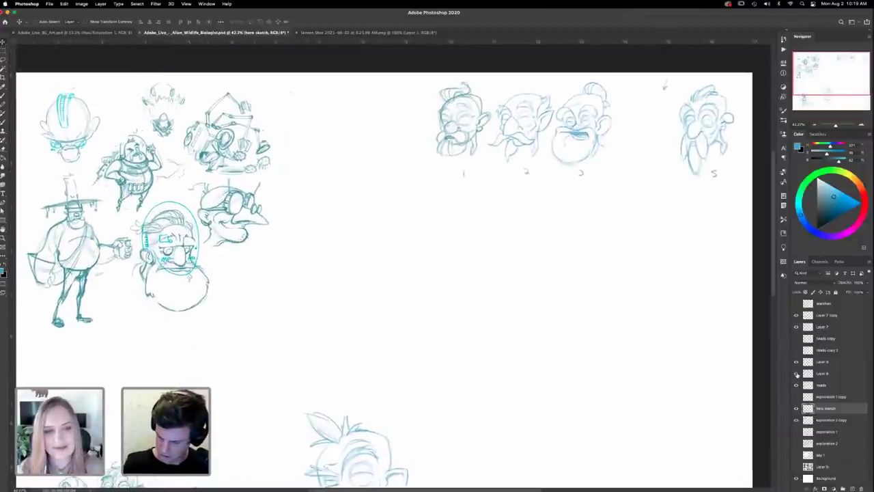
click(796, 373)
click(796, 374)
click(796, 363)
click(796, 363)
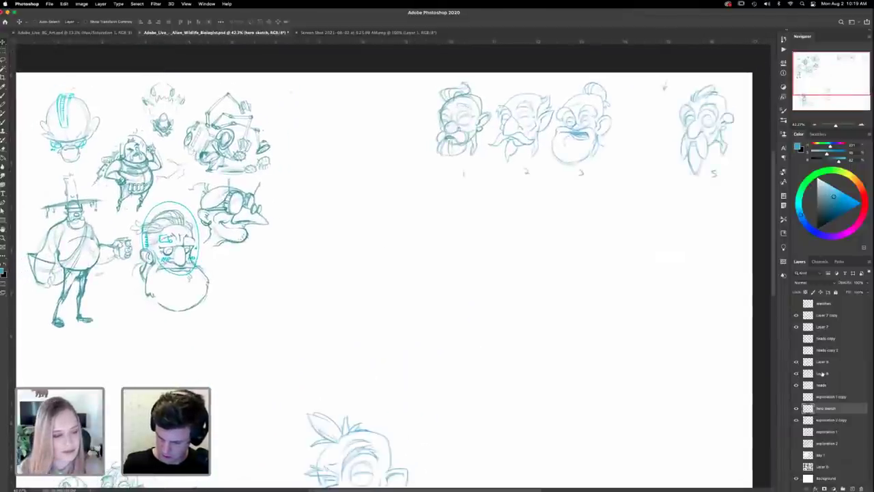
click(824, 373)
key(ctrl+e)
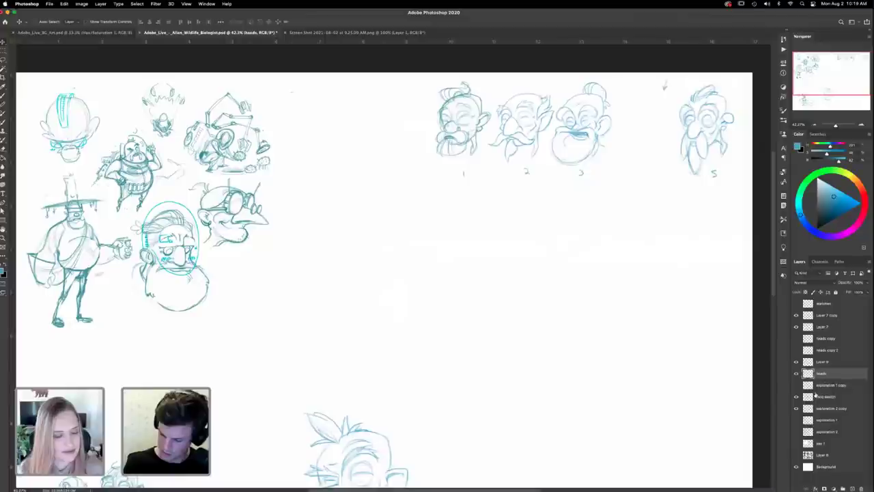
Step: Move the "heads" layer below "exploration 1 copy" in the stack, keeping "exploration 1 copy" hidden
drag(825, 374, 823, 387)
click(797, 375)
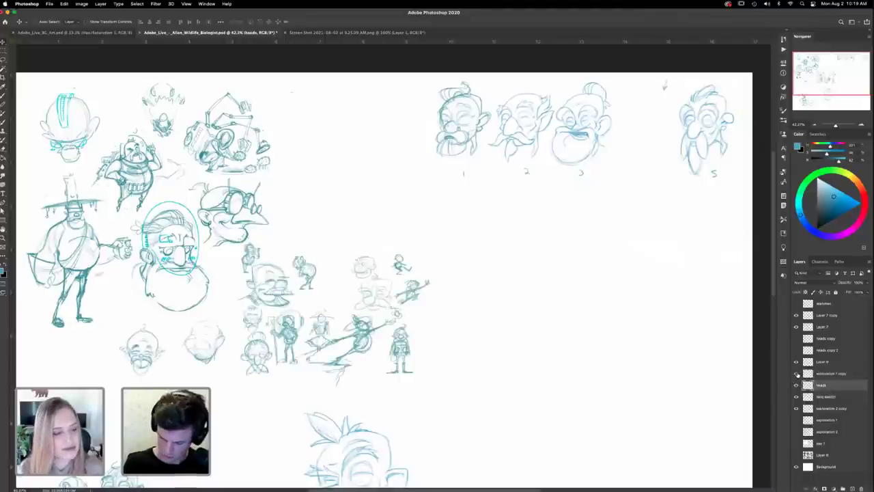
click(796, 373)
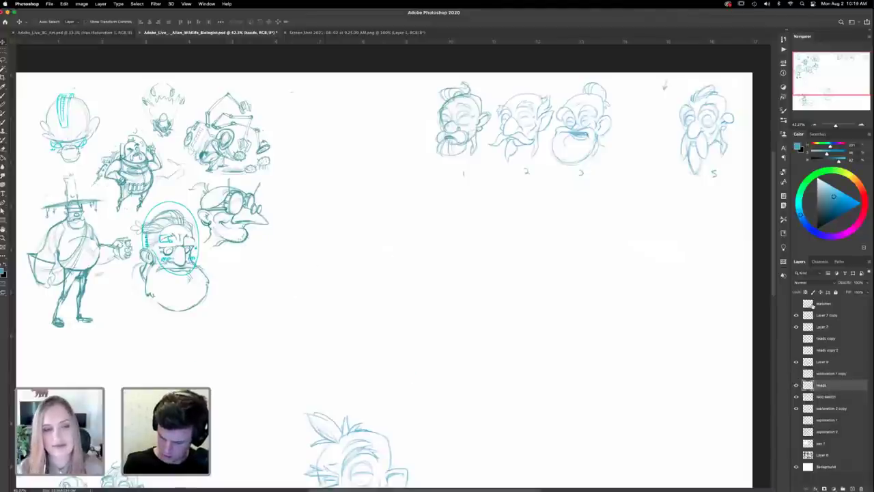
Step: Show the "sketches" layer and remove its curved shapes, box drawing and stray faint oval
click(796, 303)
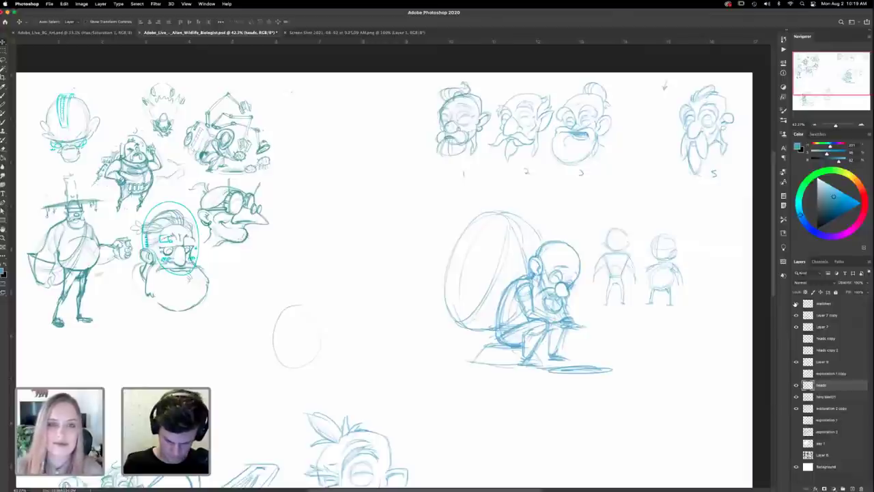
scroll(630, 390, down, 5)
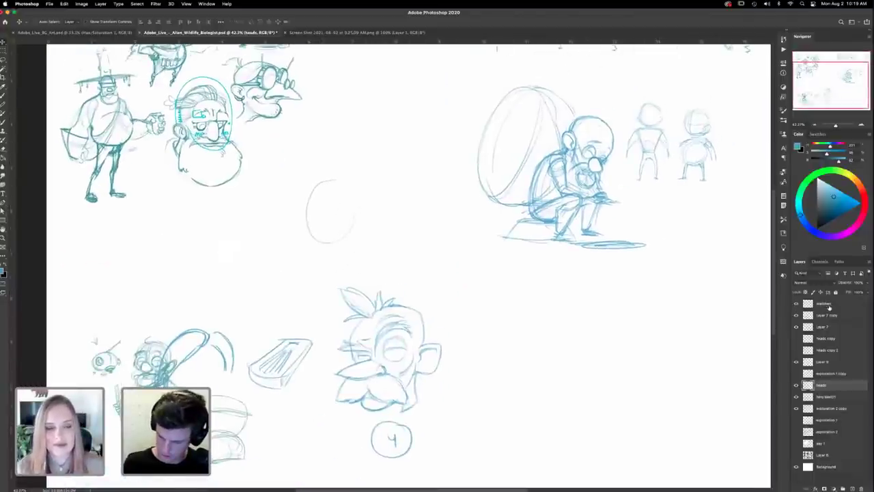
click(828, 305)
key(l)
mouse_move(321, 293)
mouse_down()
mouse_move(271, 276)
mouse_move(364, 345)
mouse_up()
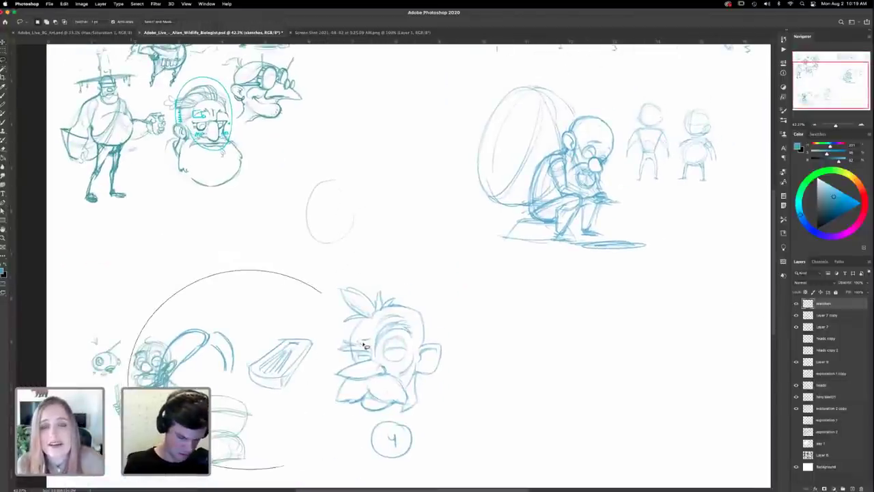
key(Delete)
key(ctrl+d)
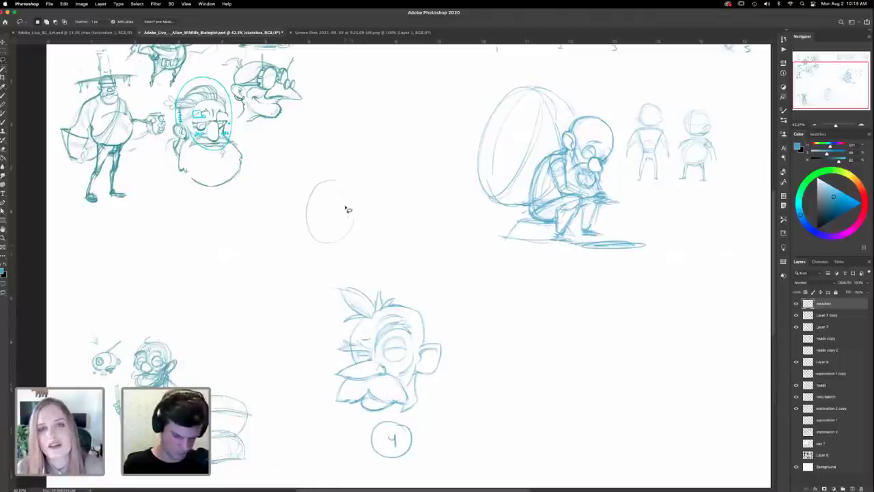
key(b)
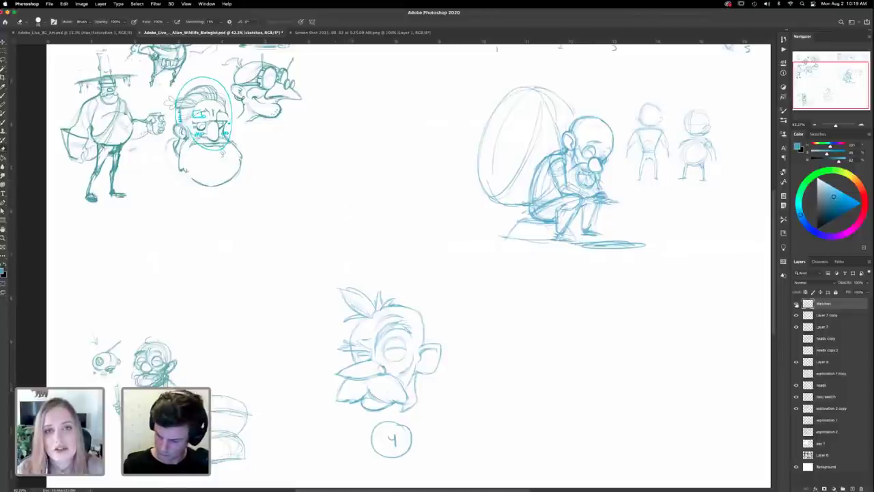
Step: Move the crouching figure and two small body sketches above the small hero sketch and scale them down slightly
key(v)
mouse_move(597, 198)
mouse_down()
mouse_move(404, 230)
mouse_move(156, 293)
mouse_up()
key(ctrl+t)
mouse_move(320, 131)
mouse_down()
mouse_move(240, 228)
mouse_move(299, 246)
mouse_move(304, 258)
mouse_up()
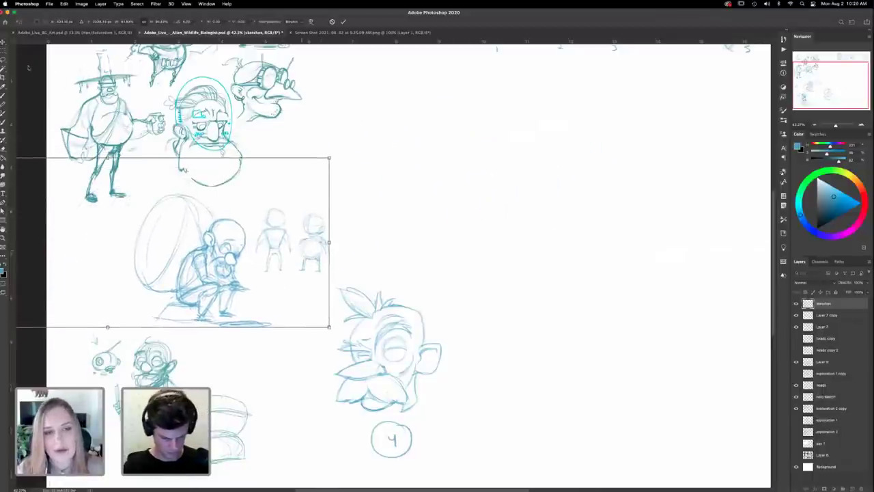
key(Return)
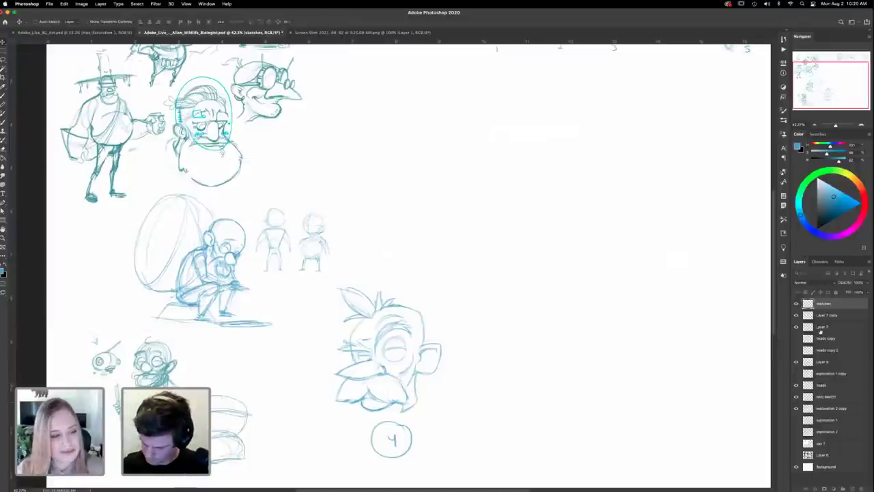
Step: Duplicate the "hero sketch" layer and place the copy in the empty area on the far side of head 4
scroll(476, 353, down, 5)
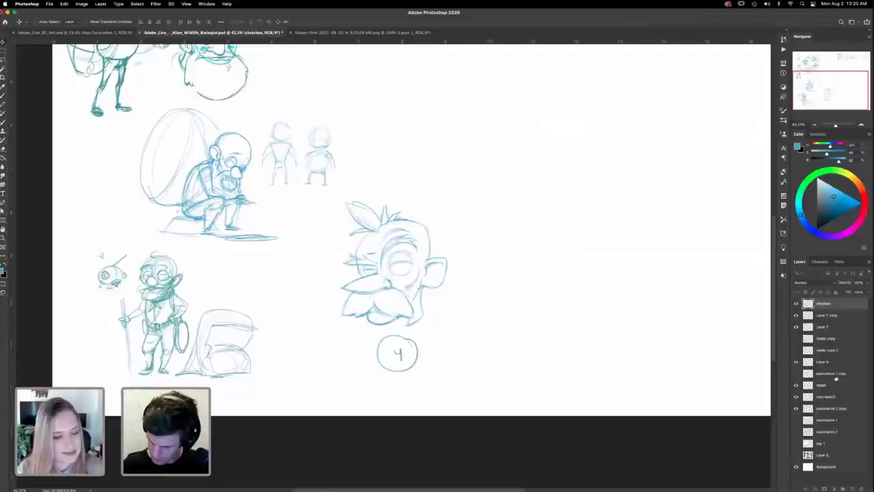
click(796, 396)
click(795, 396)
click(826, 396)
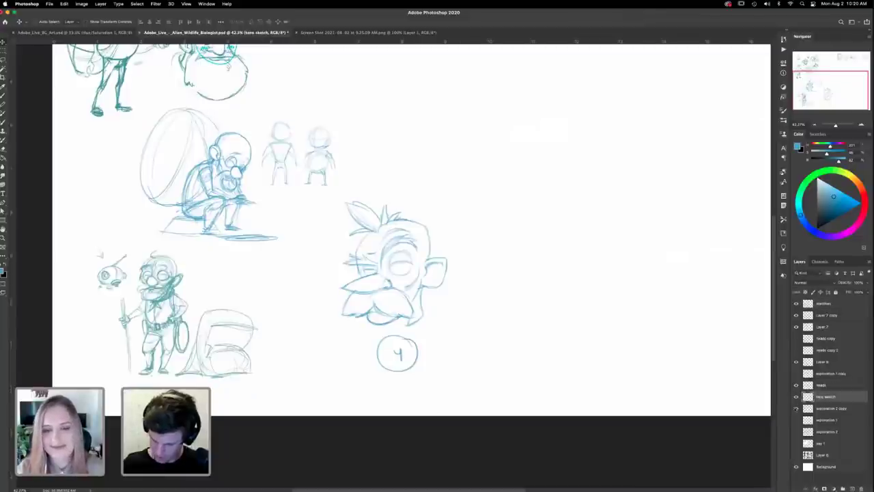
mouse_move(239, 343)
mouse_down()
mouse_move(261, 326)
mouse_move(209, 343)
mouse_move(205, 336)
mouse_move(586, 346)
mouse_up()
drag(582, 391, 465, 394)
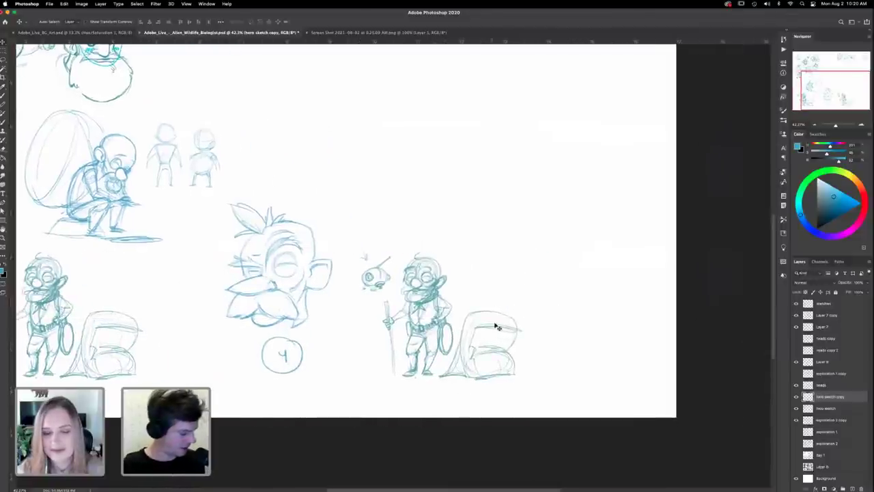
Step: Enlarge the duplicated explorer, robot and pack to fill the empty area beside head 4
key(ctrl+t)
mouse_move(522, 246)
mouse_down()
mouse_move(559, 203)
mouse_move(628, 158)
mouse_move(634, 143)
mouse_up()
key(ctrl+z)
mouse_move(591, 284)
mouse_down()
mouse_move(581, 281)
mouse_move(603, 287)
mouse_up()
key(Return)
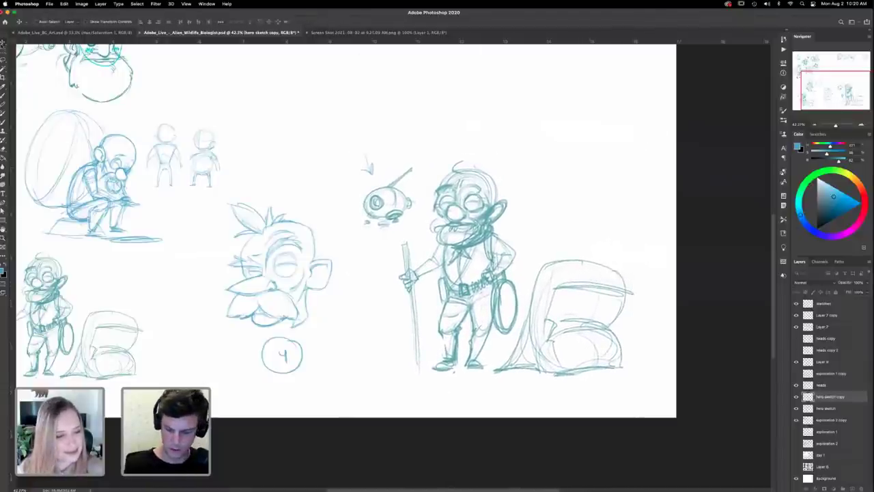
Step: Lower the "hero sketch copy" layer's opacity to about a third and shift the faded group slightly closer to head 4
click(867, 283)
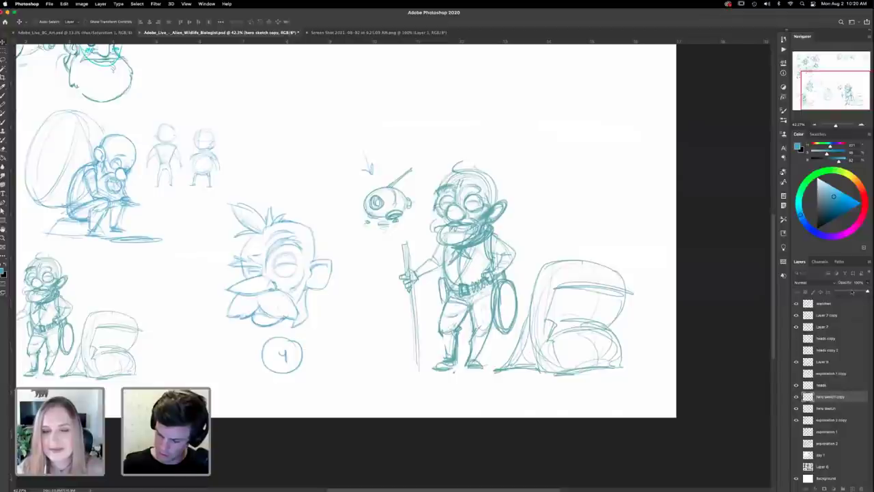
click(851, 292)
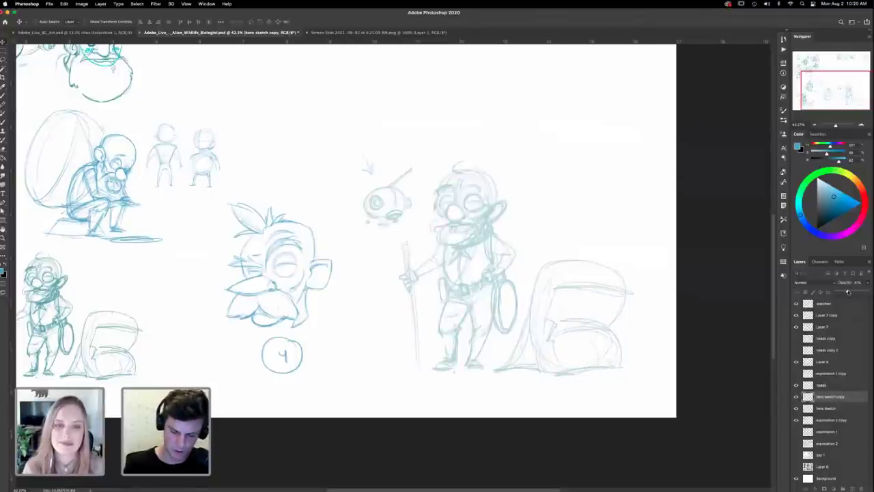
drag(848, 292, 847, 292)
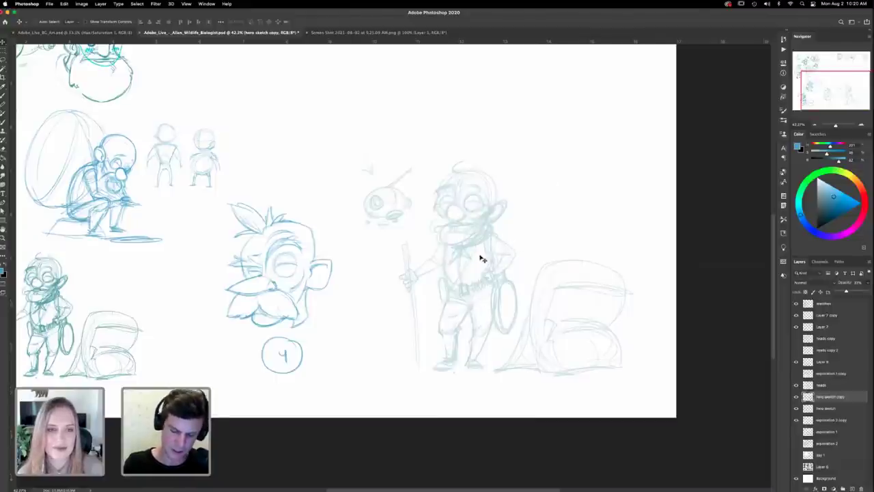
drag(483, 360, 484, 337)
drag(482, 273, 471, 278)
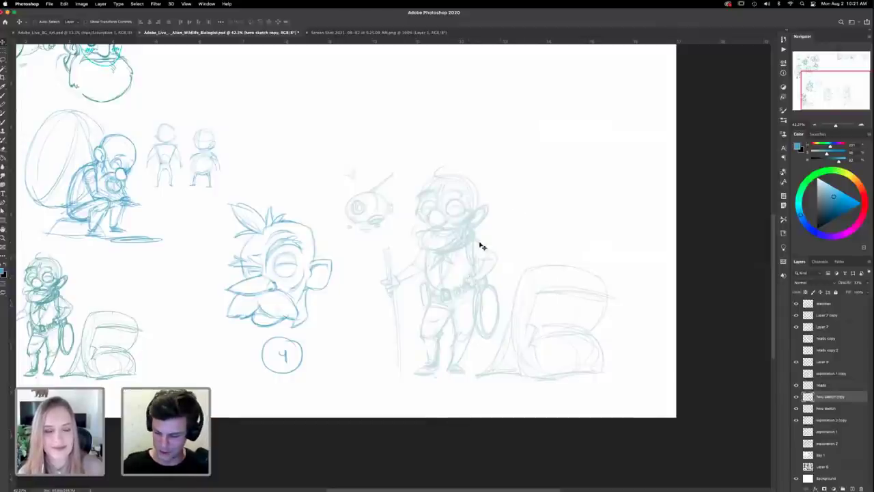
click(796, 397)
click(796, 397)
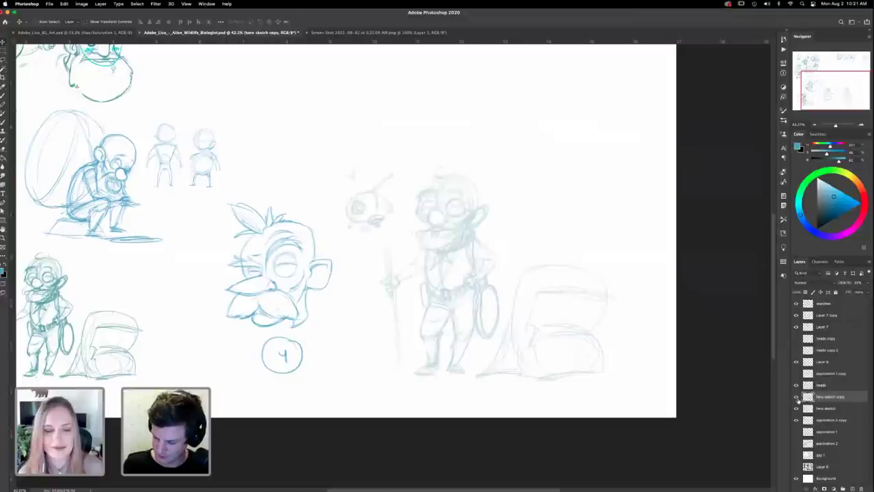
Step: Add a new layer above the faded hero copy and name it "hero sketch exploration"
click(853, 489)
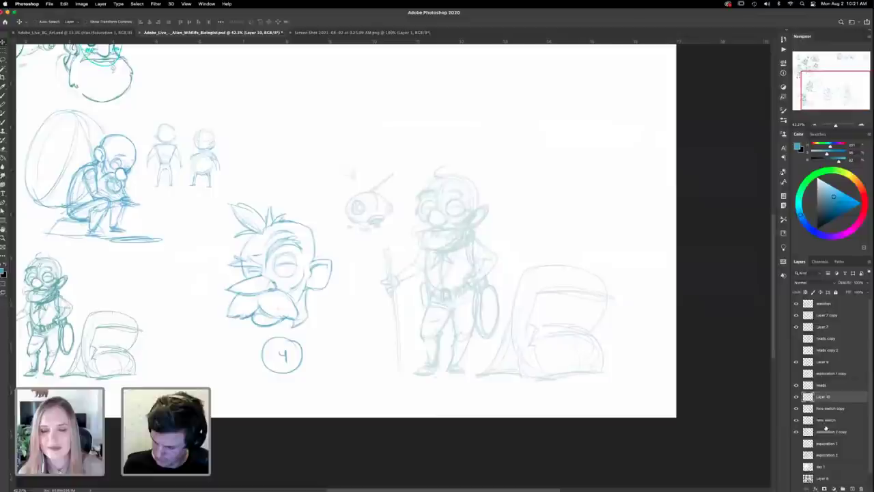
text(h)
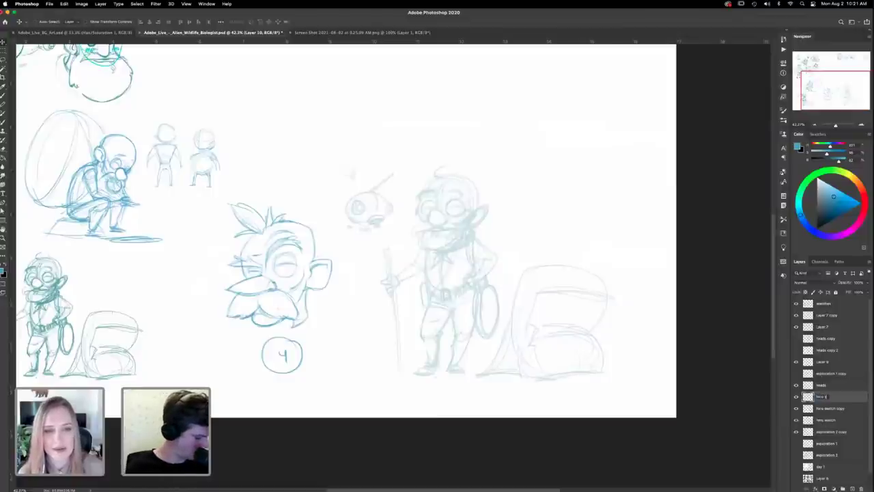
text(ero sketch exploration)
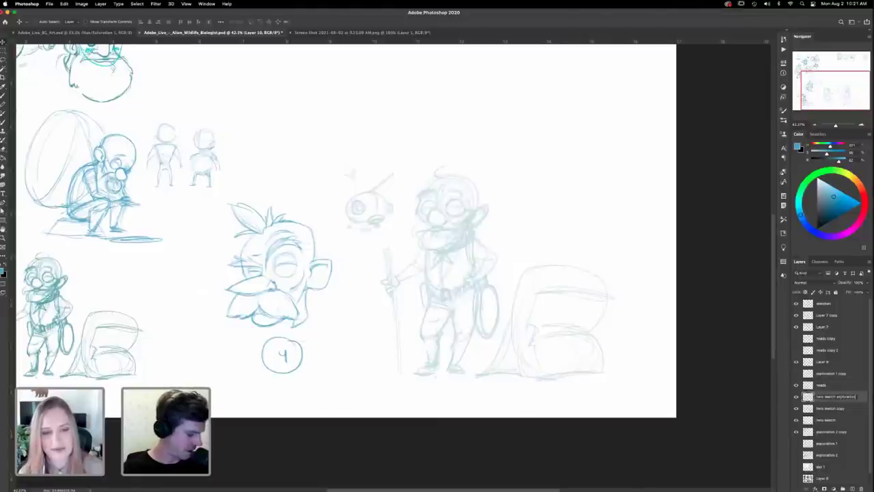
key(Return)
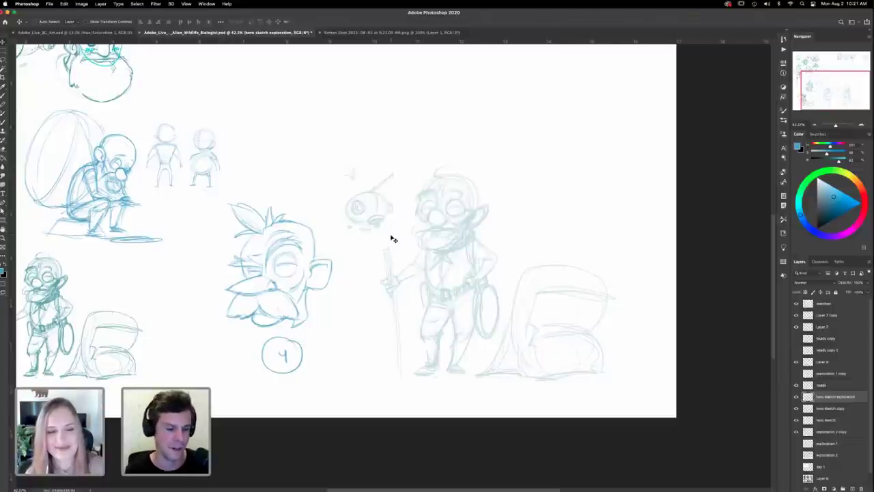
scroll(435, 240, up, 1)
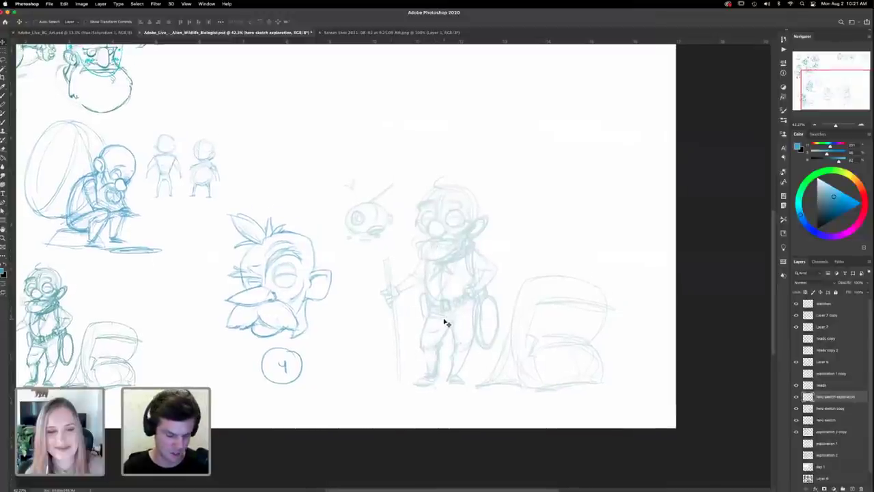
Step: Find which layer holds the large head 4 sketch by hiding and showing individual layers
key(b)
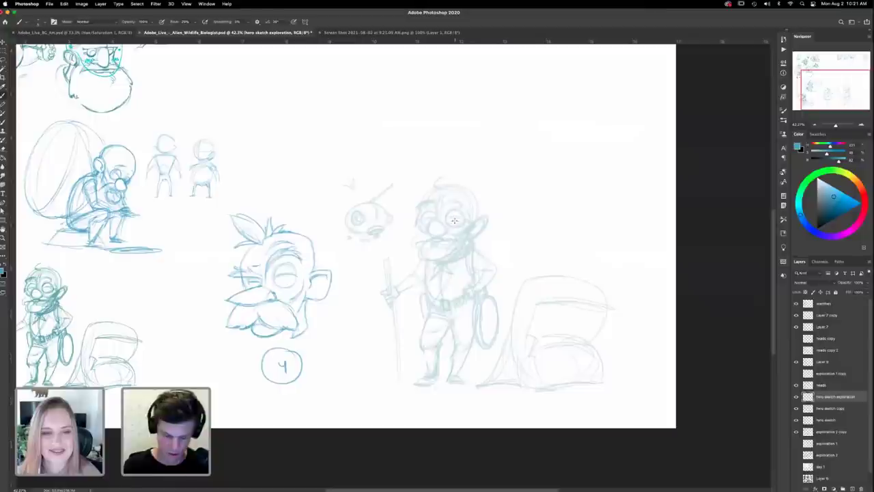
key(z)
mouse_move(443, 250)
mouse_down()
mouse_move(456, 245)
mouse_move(486, 266)
mouse_up()
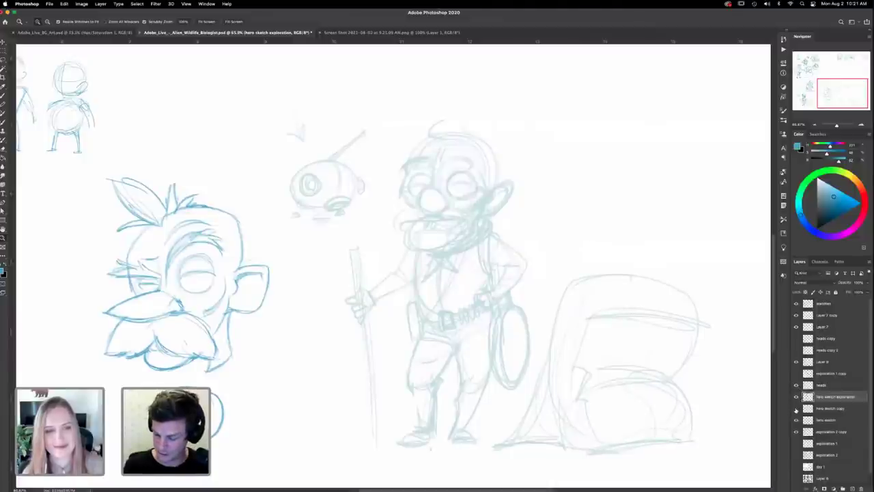
click(796, 409)
click(796, 421)
click(795, 421)
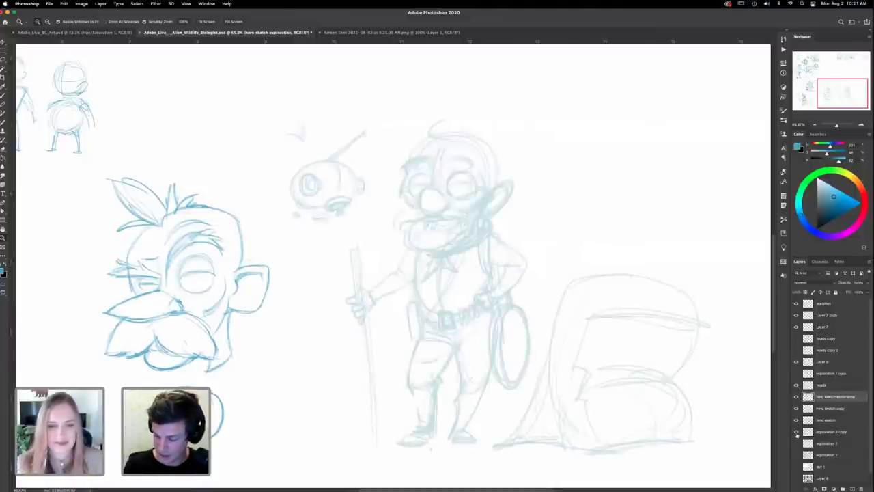
click(796, 362)
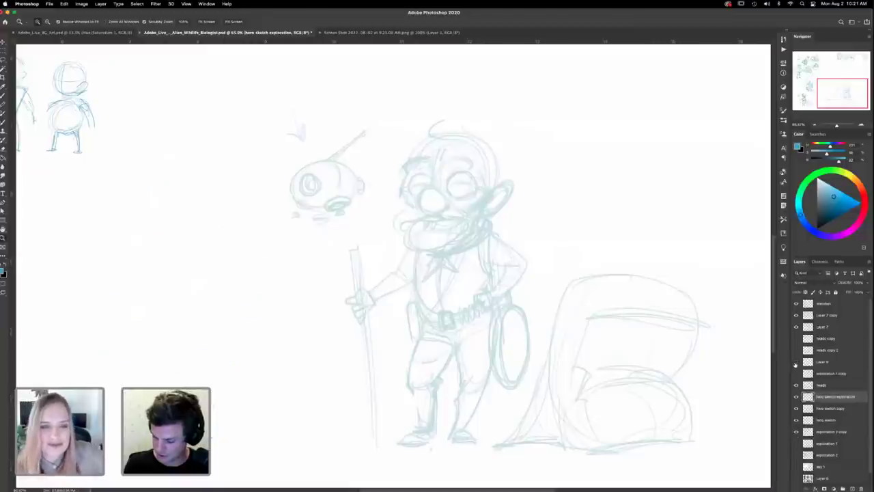
click(797, 362)
Step: Rename the layer holding the head 4 sketch to "main head"
click(821, 362)
text(cl)
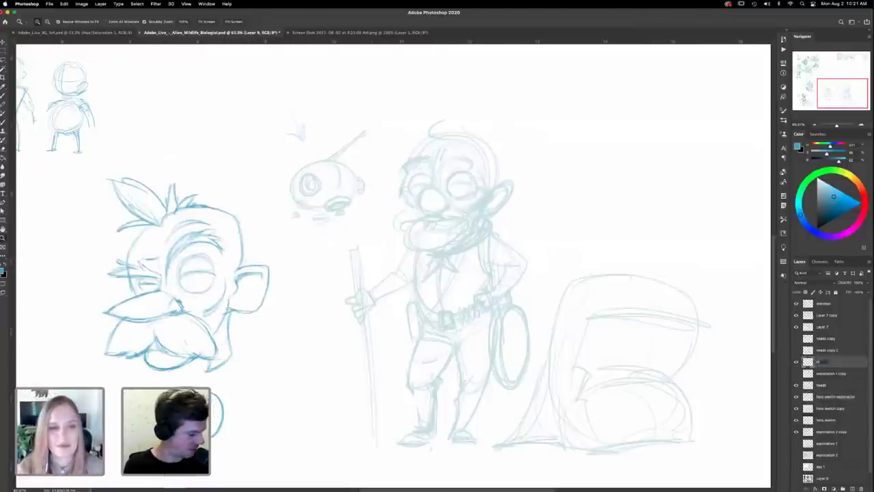
text(ean head)
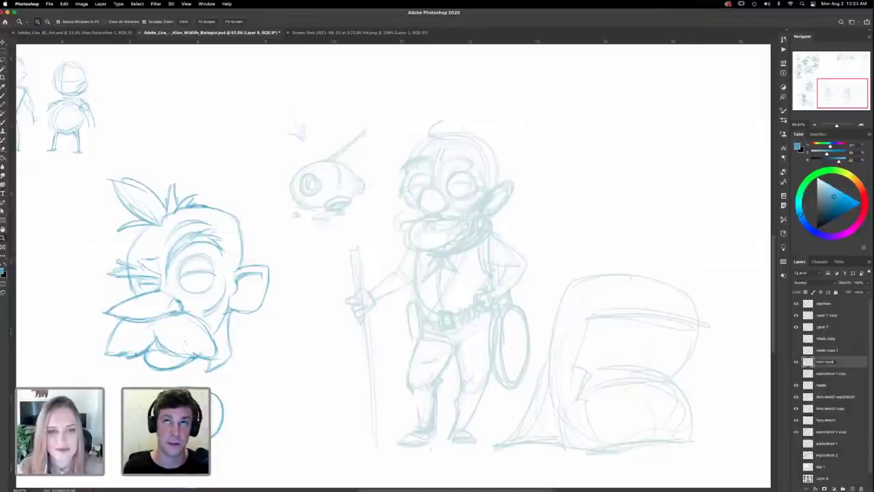
text(in head)
key(Return)
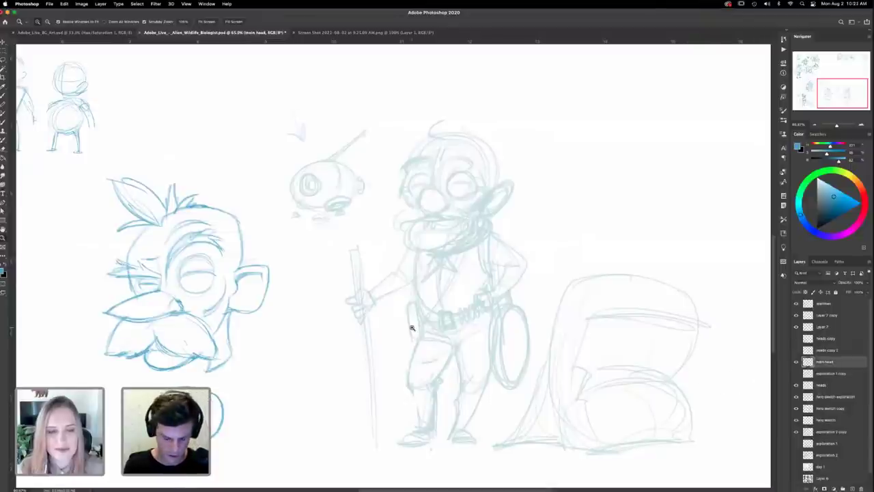
key(v)
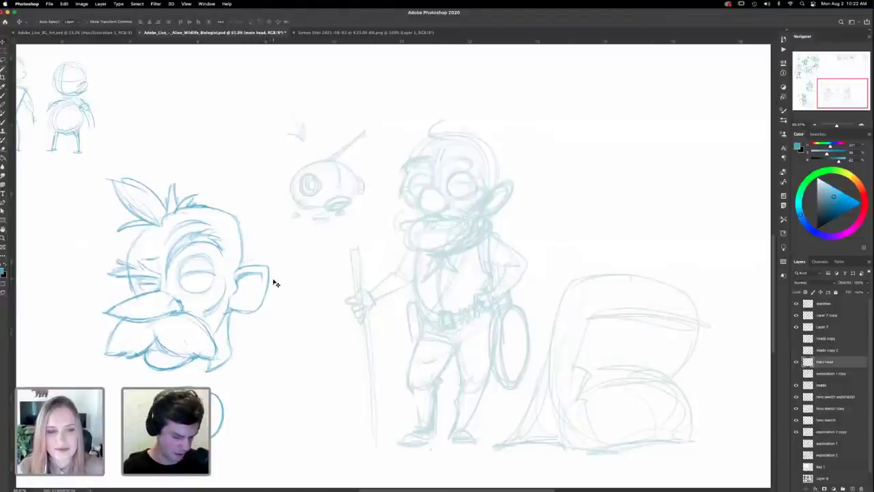
key(super+j)
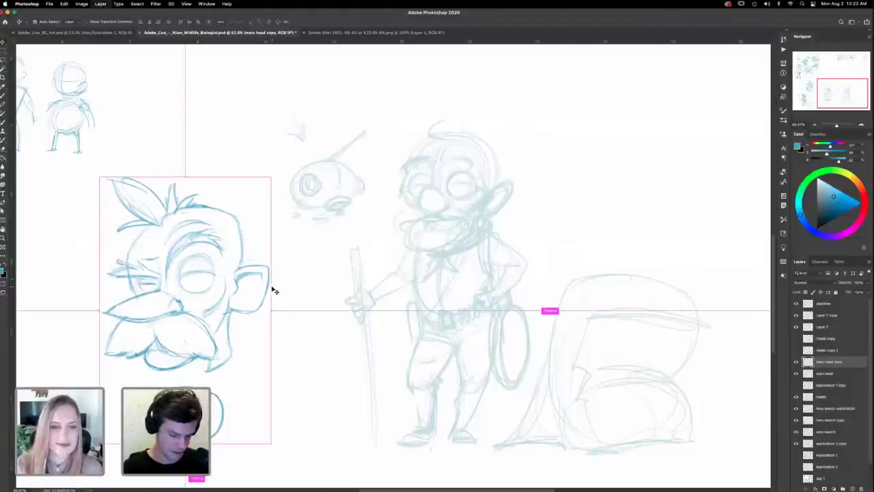
drag(272, 275, 272, 273)
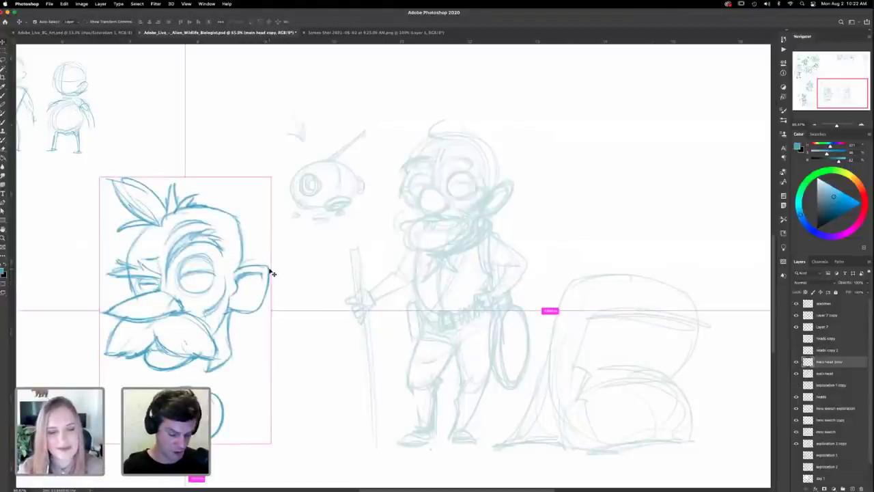
key(super+z)
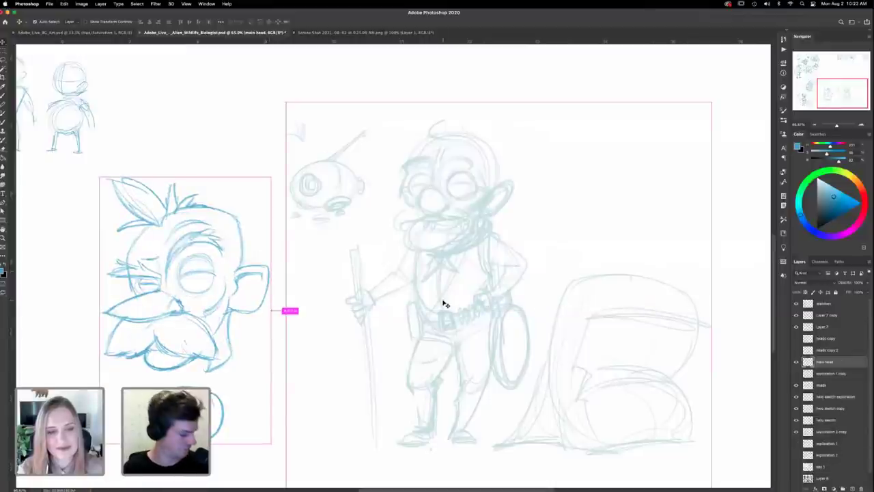
Step: Duplicate the "main head" layer
key(super+j)
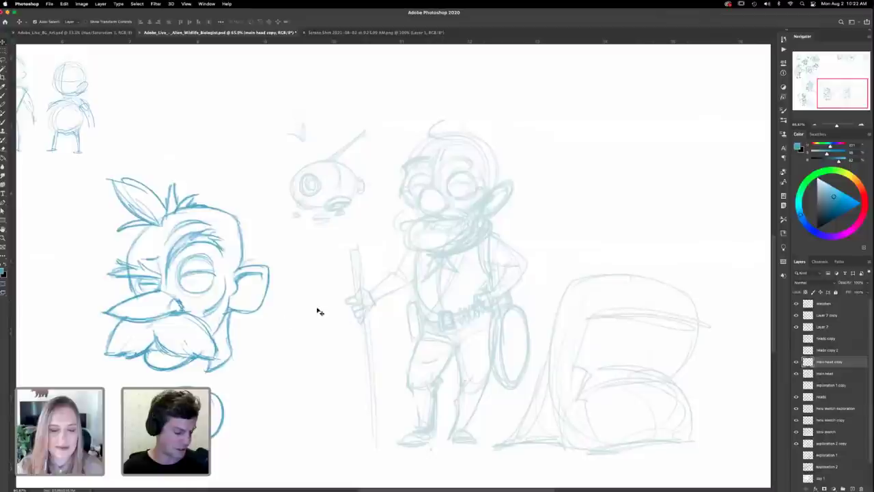
drag(299, 285, 441, 259)
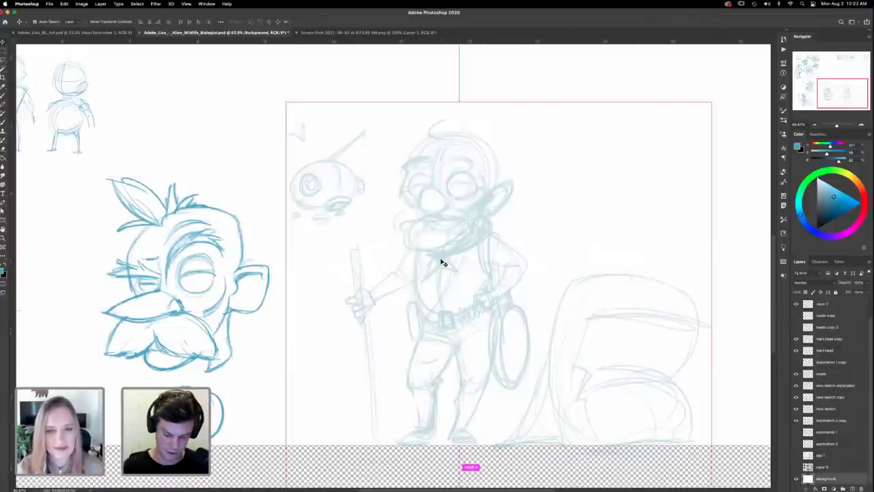
key(super+z)
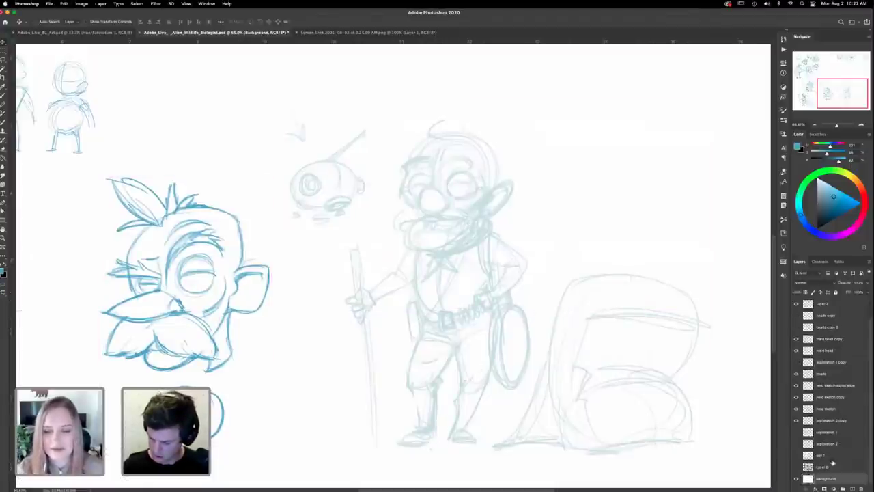
Step: Move the "main head copy" drawing over the faded explorer and erase the circled 4 beneath the copied head
click(818, 374)
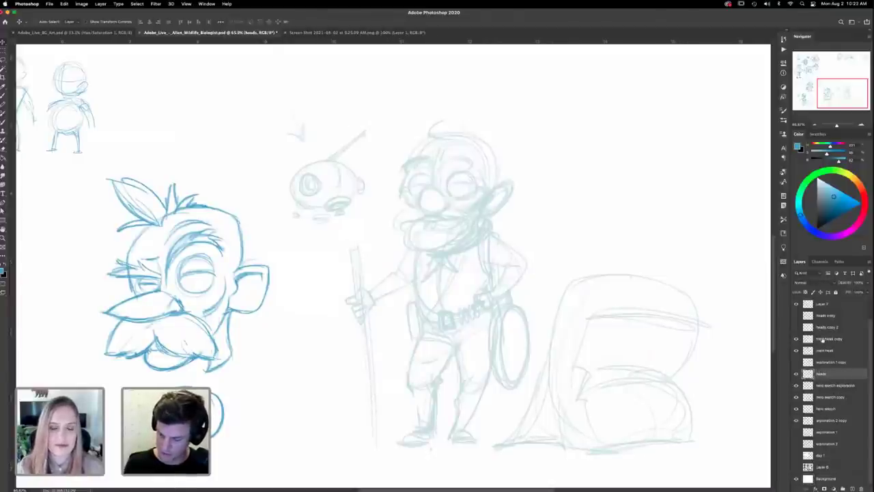
click(819, 339)
drag(247, 266, 443, 221)
key(e)
mouse_move(420, 347)
mouse_down()
mouse_move(353, 354)
mouse_move(358, 363)
mouse_move(384, 348)
mouse_move(408, 353)
mouse_move(366, 395)
mouse_move(415, 388)
mouse_move(364, 383)
mouse_up()
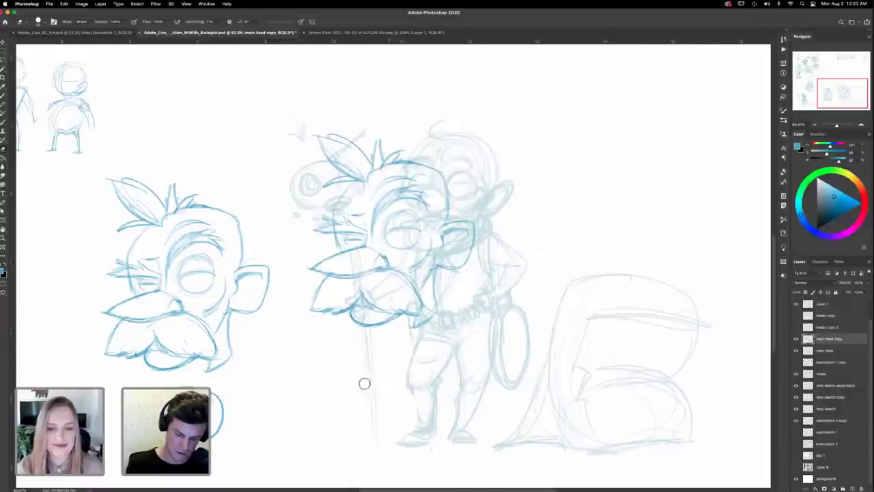
Step: Scale the copied head down and place it over the faded explorer's head
key(v)
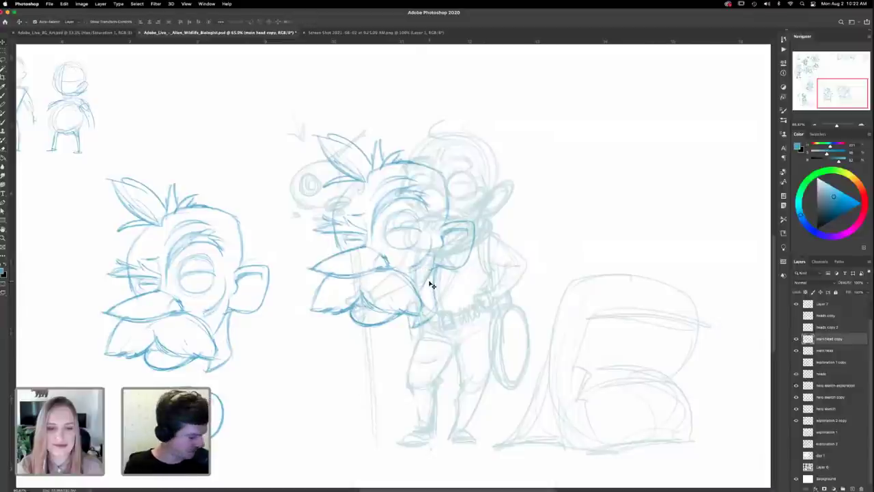
key(ctrl+t)
drag(478, 132, 410, 209)
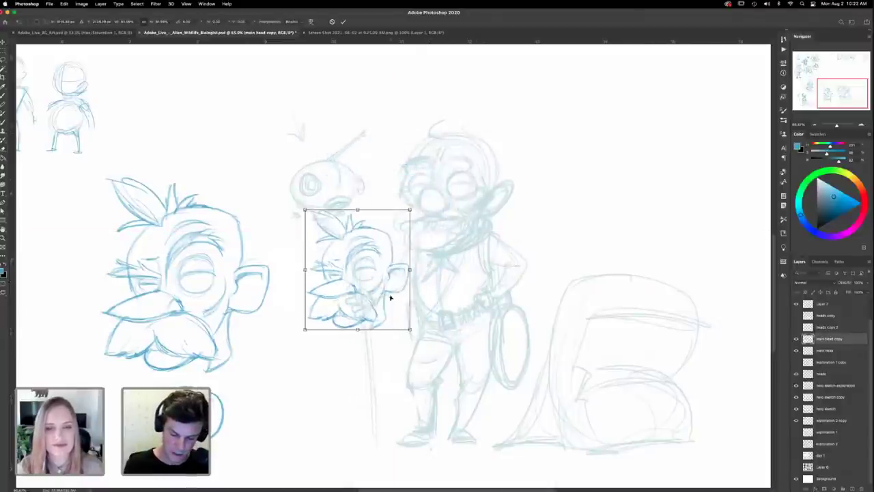
drag(391, 297, 474, 220)
drag(492, 133, 508, 120)
mouse_move(496, 191)
mouse_down()
mouse_move(504, 189)
mouse_move(496, 184)
mouse_move(484, 202)
mouse_up()
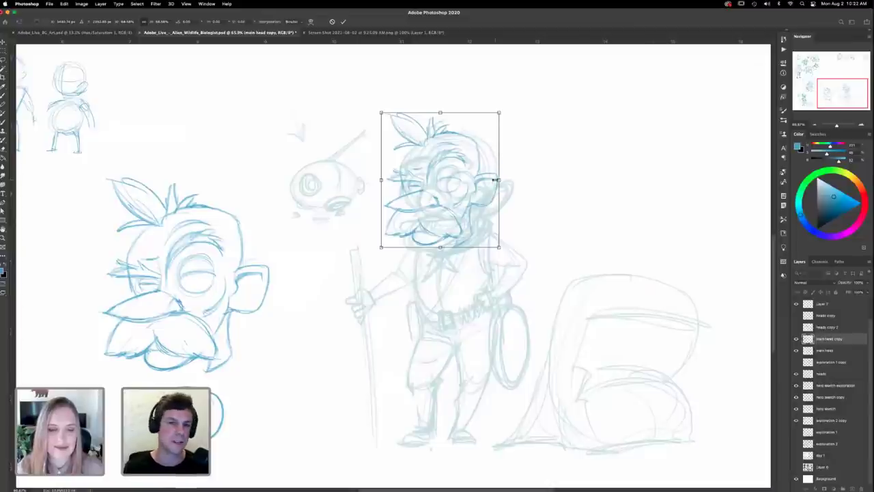
Step: Fine-tune the copied head's size and position so its face and ear line up with the faded explorer's head
drag(499, 113, 507, 103)
drag(494, 165, 493, 166)
drag(506, 103, 493, 130)
drag(494, 133, 493, 161)
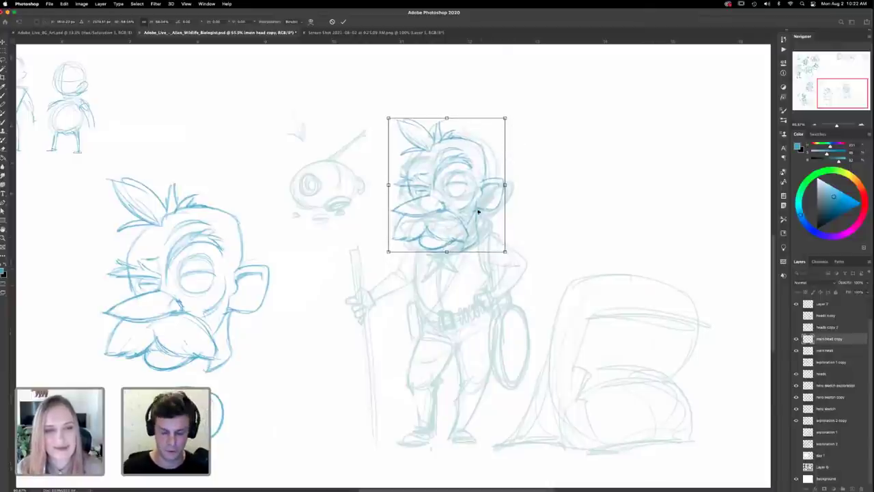
click(3, 43)
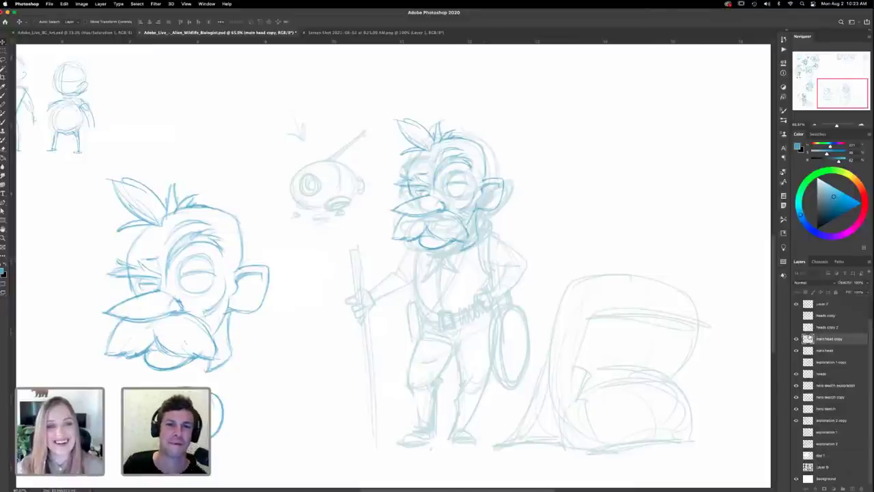
Step: Compare the explorer with and without the new head, and lower the "hero sketch copy" layer's opacity to about 12%
click(796, 339)
click(797, 339)
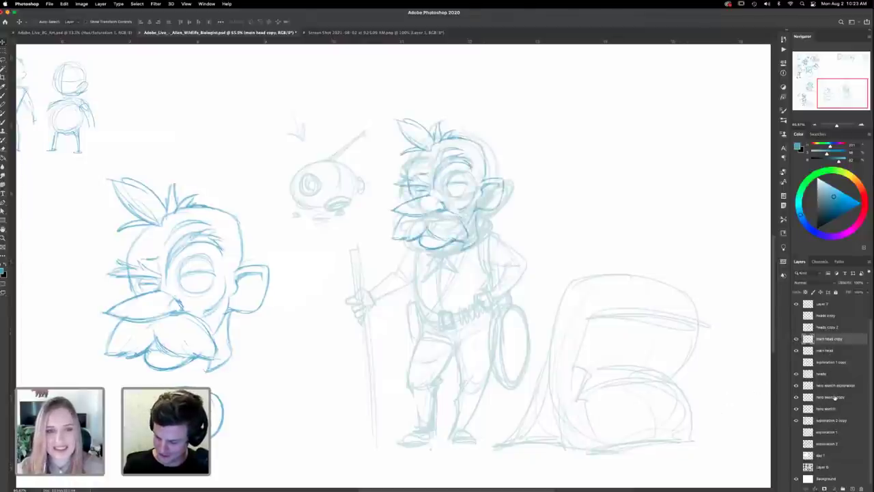
click(833, 398)
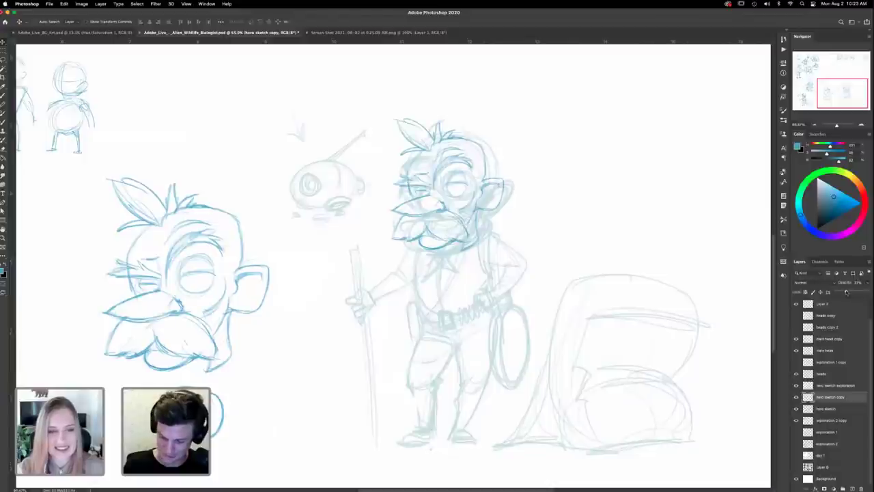
drag(842, 293, 840, 293)
key(2)
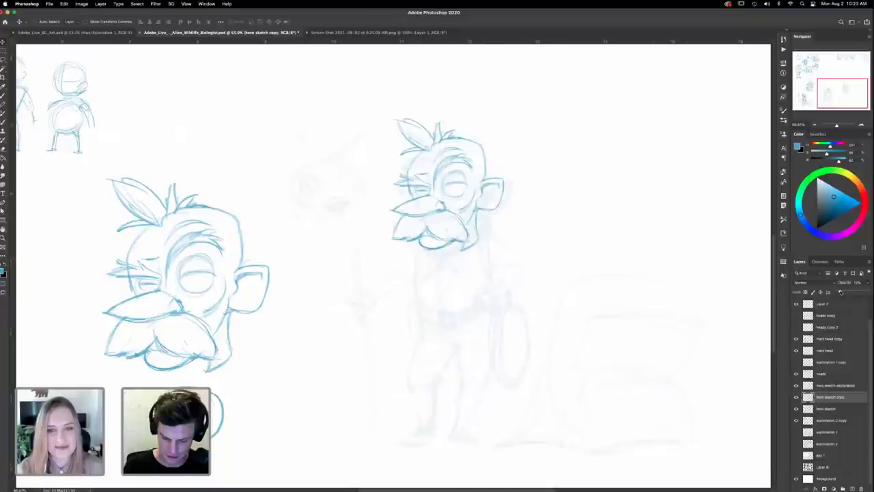
Step: Erase the jaw and neck line below the ear on the "main head copy" layer
click(821, 341)
click(796, 339)
click(797, 338)
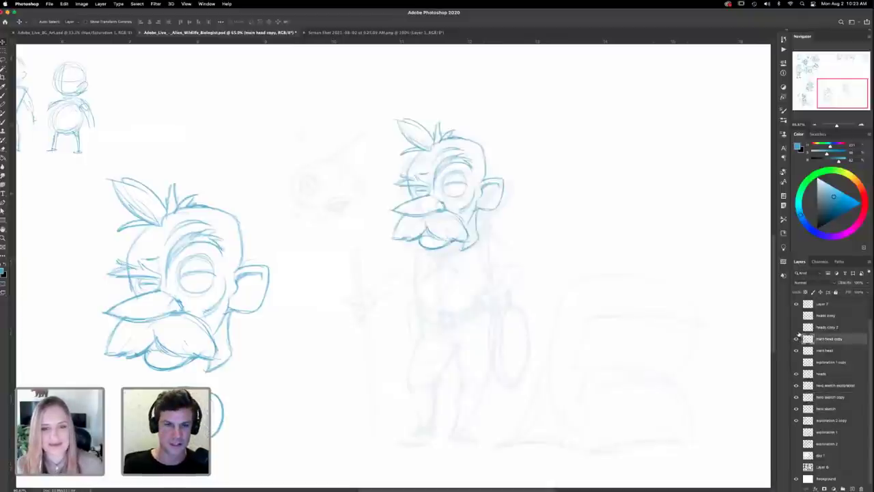
key(b)
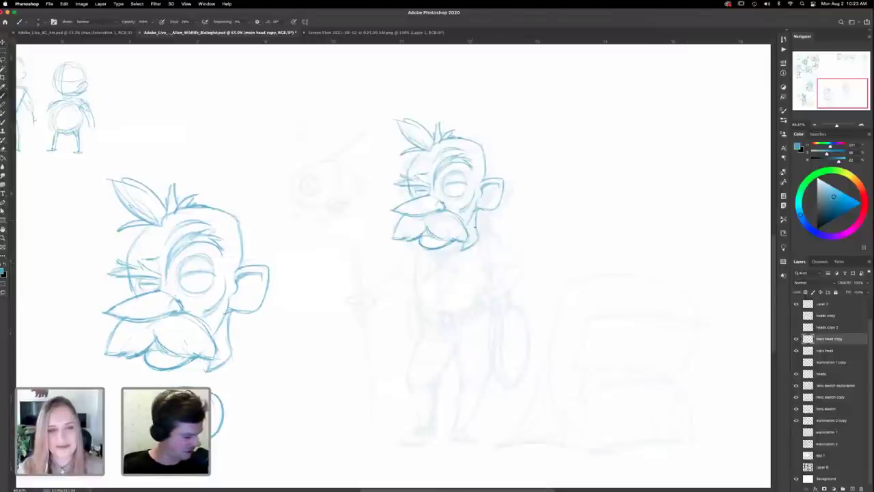
key(z)
drag(476, 199, 486, 260)
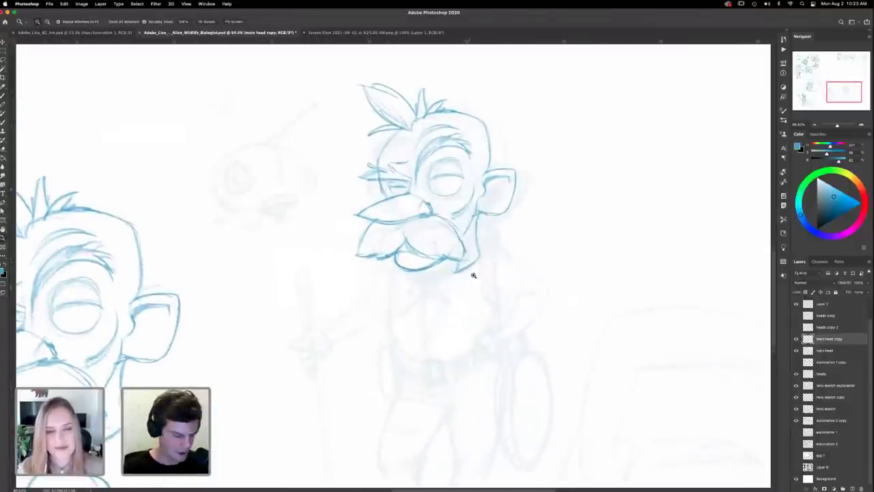
key(b)
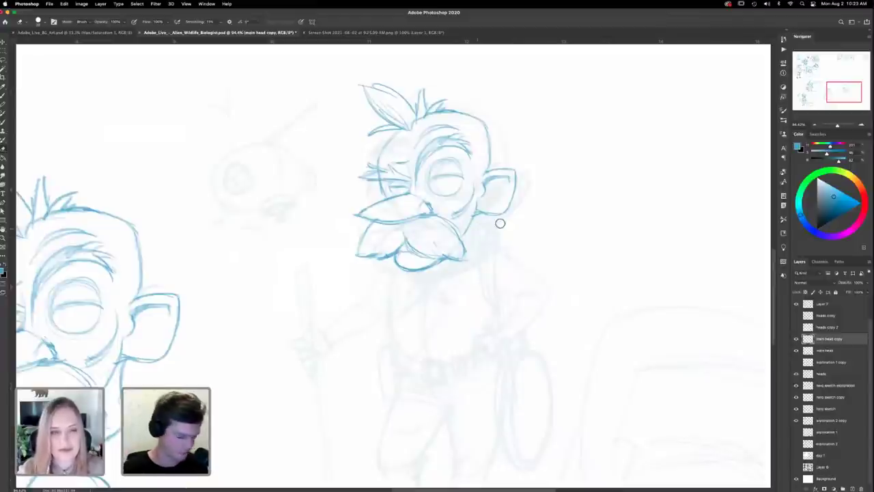
Step: Sketch the explorer's rounded chest and belly outline with the Brush, from below the mustache down to the waist along the faded body
key(b)
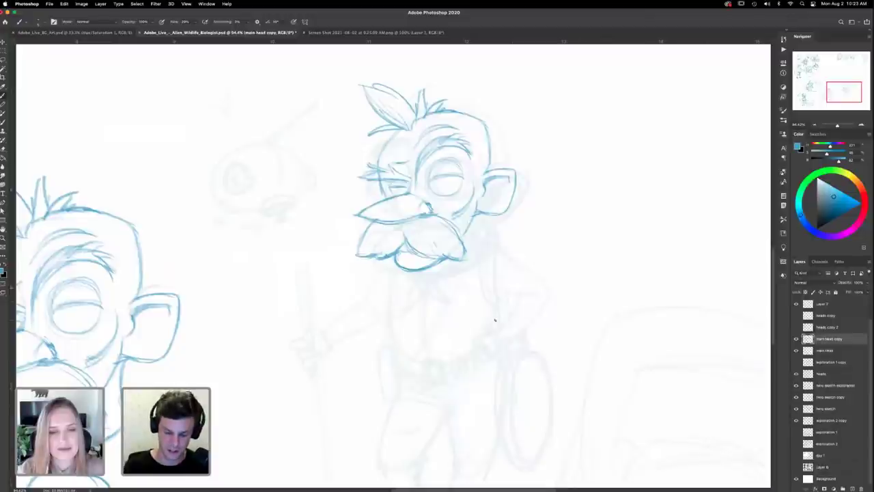
scroll(495, 319, down, 2)
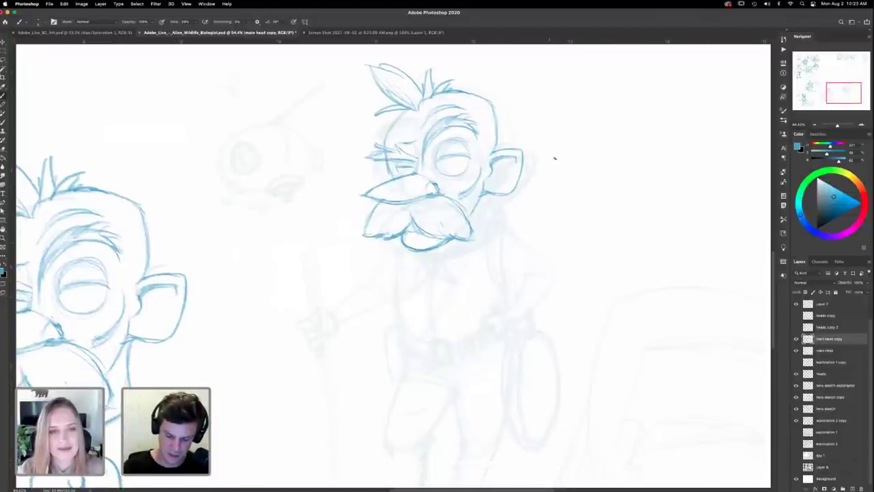
drag(395, 269, 394, 306)
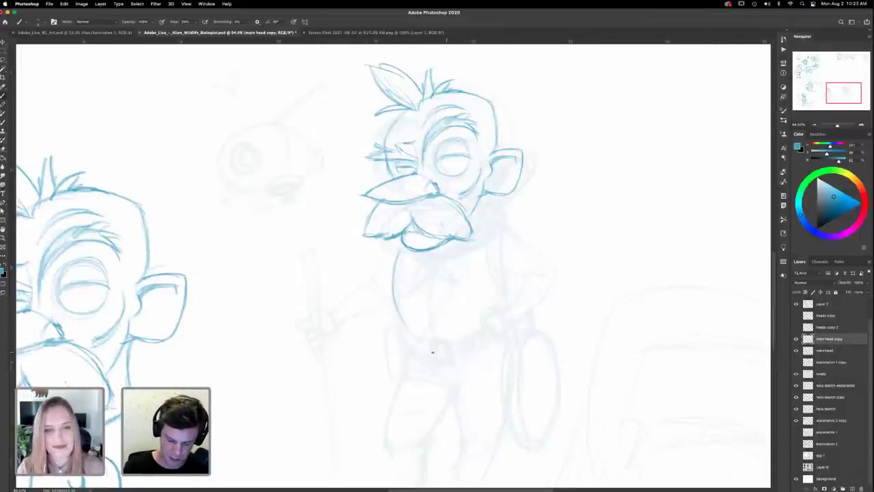
mouse_move(392, 287)
mouse_down()
mouse_move(393, 322)
mouse_move(443, 354)
mouse_up()
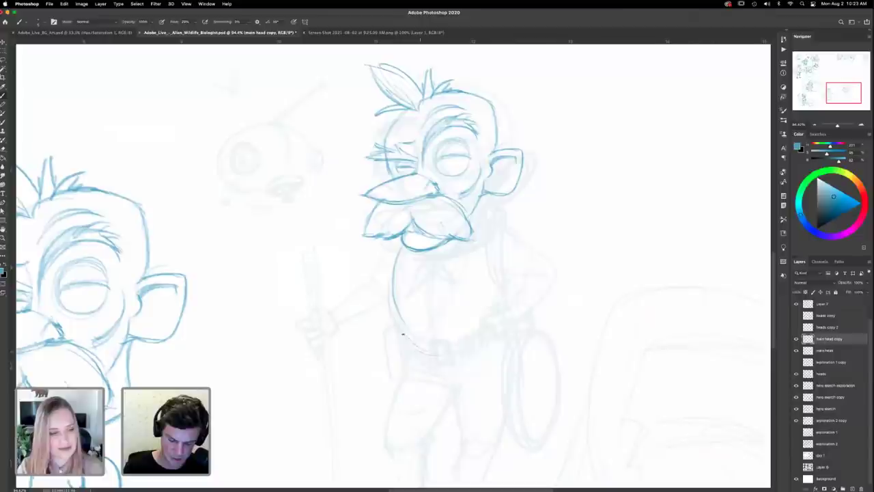
mouse_move(394, 261)
mouse_down()
mouse_move(415, 346)
mouse_move(390, 297)
mouse_move(408, 347)
mouse_move(429, 357)
mouse_move(399, 332)
mouse_move(413, 350)
mouse_up()
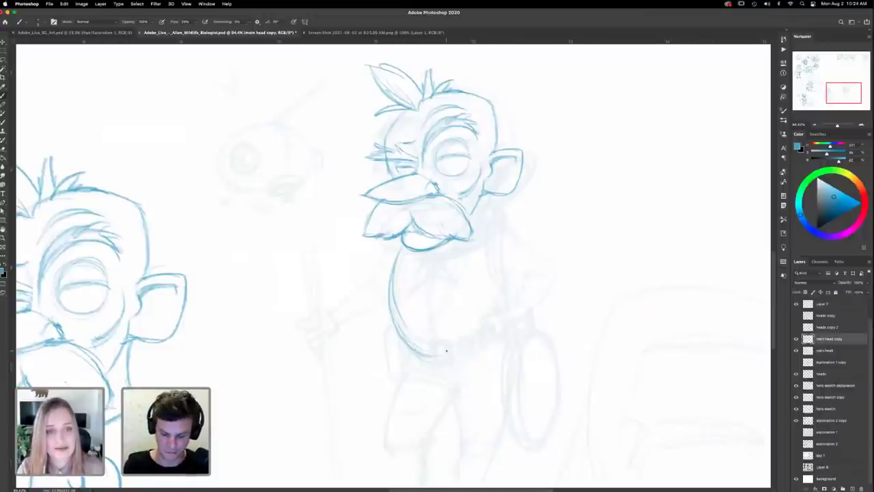
drag(423, 354, 447, 359)
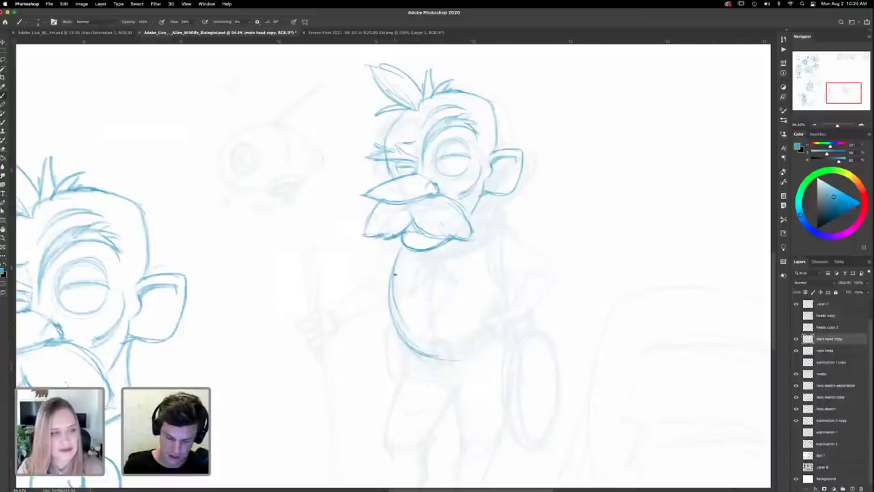
drag(441, 360, 418, 353)
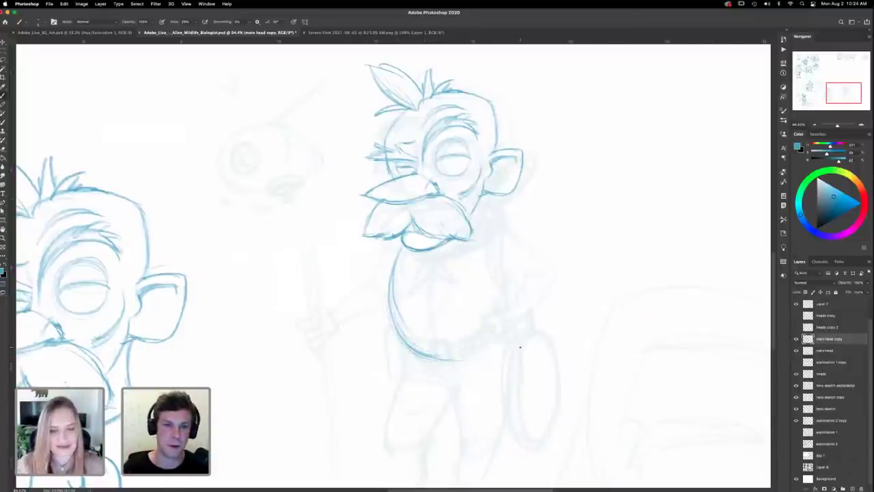
Step: Erase the doubled strokes inside the belly curve to thin it, and restate the contour from the chest down
key(e)
mouse_move(450, 355)
mouse_down()
mouse_move(400, 333)
mouse_move(394, 309)
mouse_up()
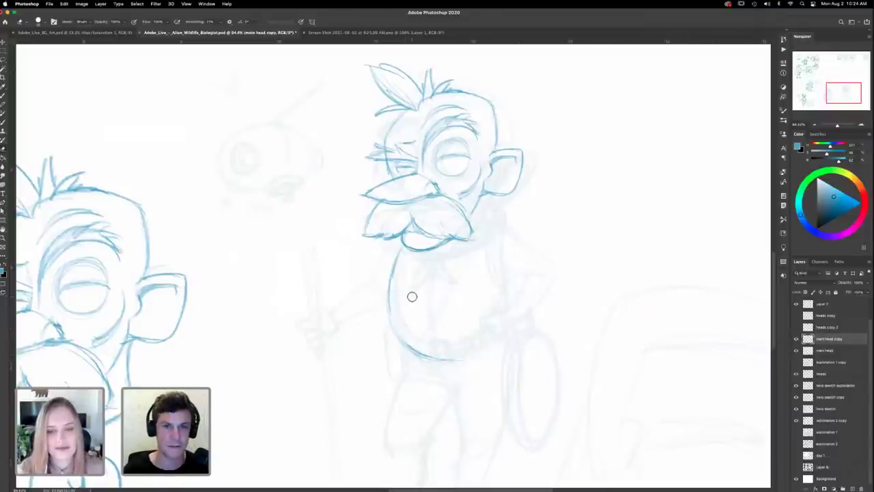
key(b)
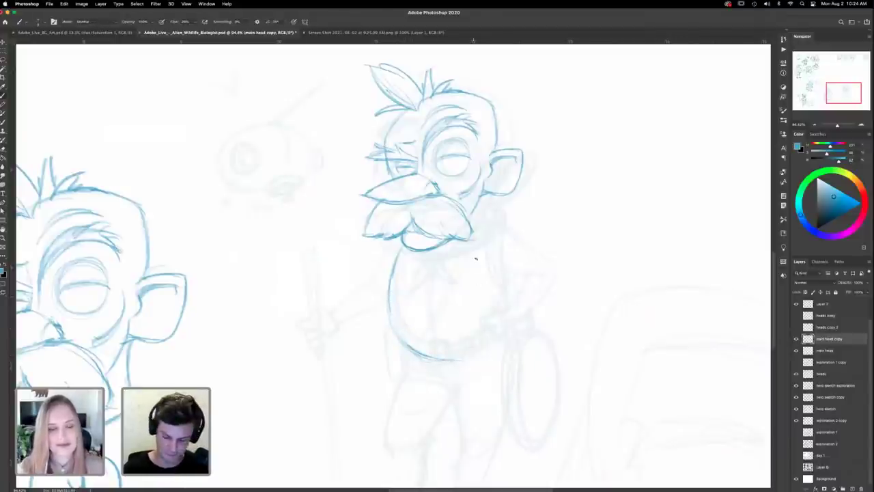
drag(401, 250, 391, 288)
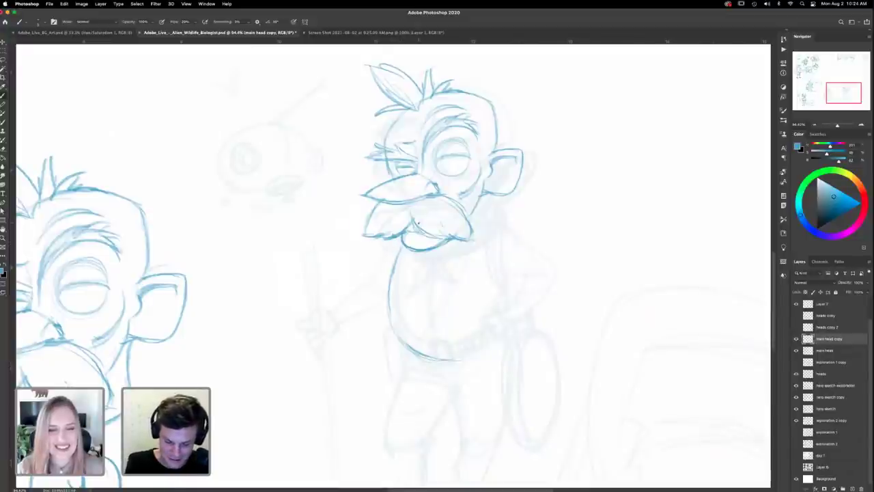
Step: Sketch the upper arm and forearm of the arm reaching toward the faded staff, including the bend at the elbow
mouse_move(387, 256)
mouse_down()
mouse_move(380, 296)
mouse_move(371, 282)
mouse_move(330, 309)
mouse_up()
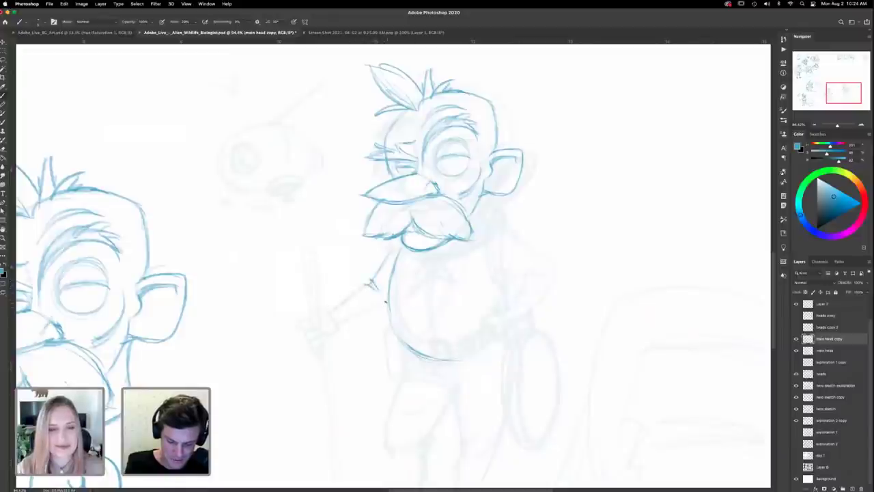
drag(387, 303, 354, 317)
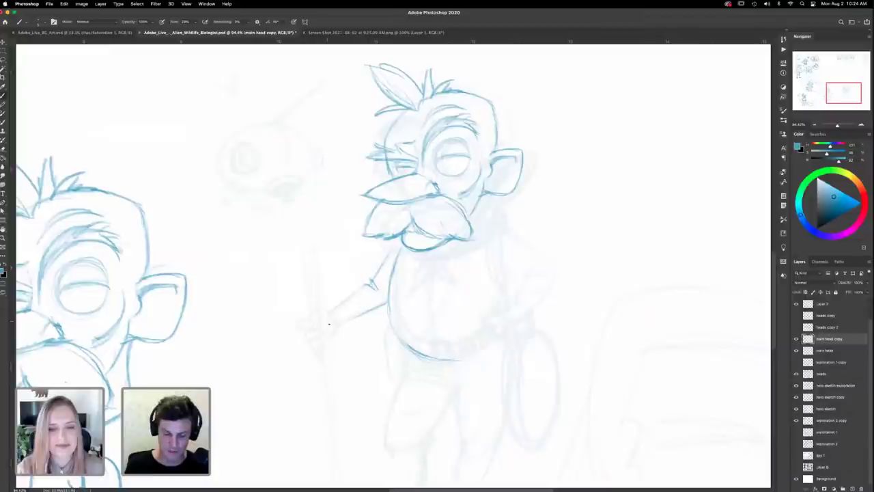
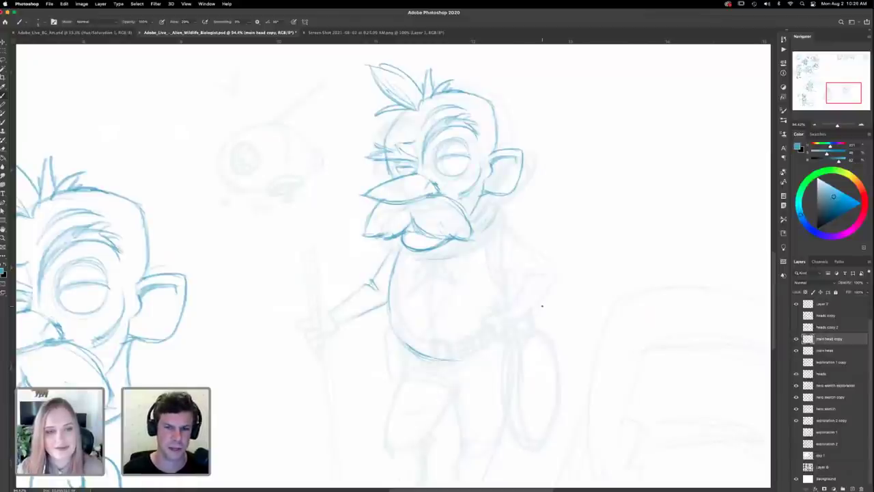
Step: Extend the belly's underside across to the far hip, and add the sleeve fold and wrist cuff to the staff arm
scroll(508, 355, down, 3)
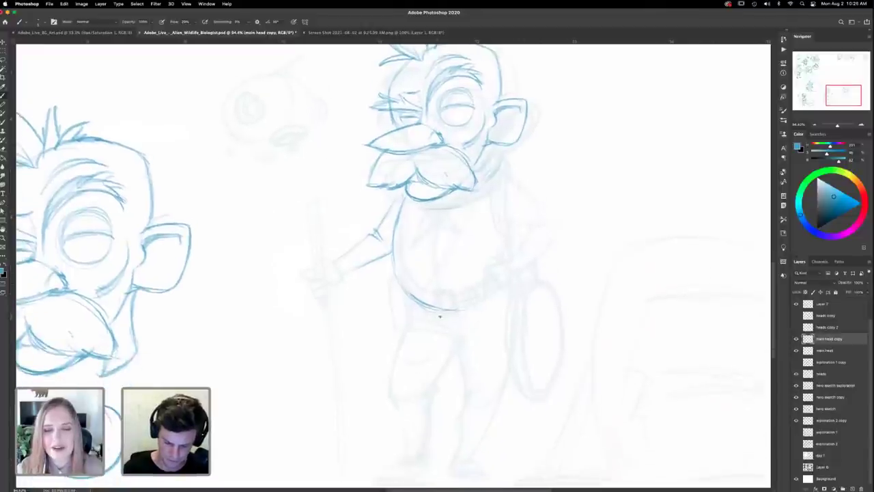
mouse_move(427, 308)
mouse_down()
mouse_move(456, 313)
mouse_move(515, 280)
mouse_move(481, 312)
mouse_move(445, 318)
mouse_move(413, 307)
mouse_up()
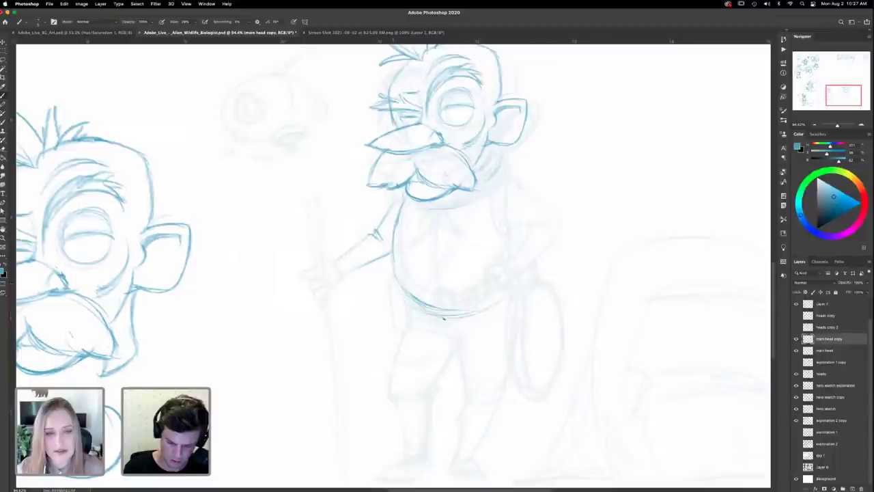
mouse_move(496, 299)
mouse_down()
mouse_move(427, 314)
mouse_move(399, 291)
mouse_move(391, 265)
mouse_up()
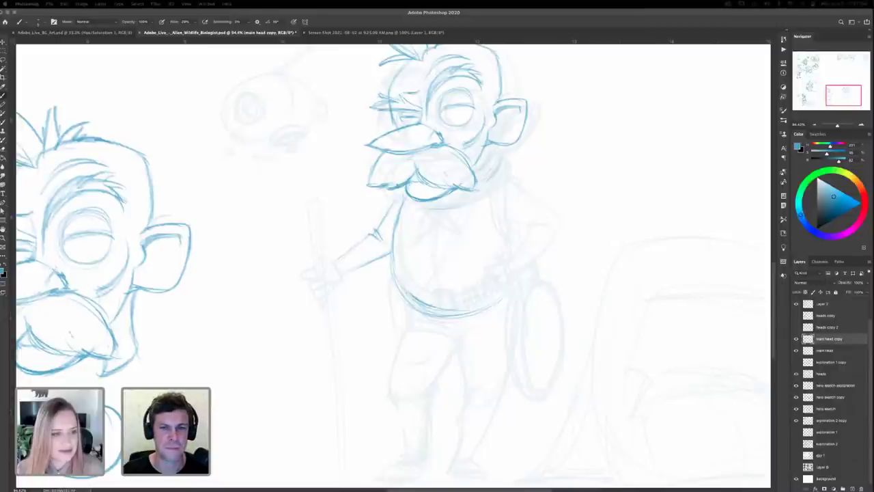
click(495, 200)
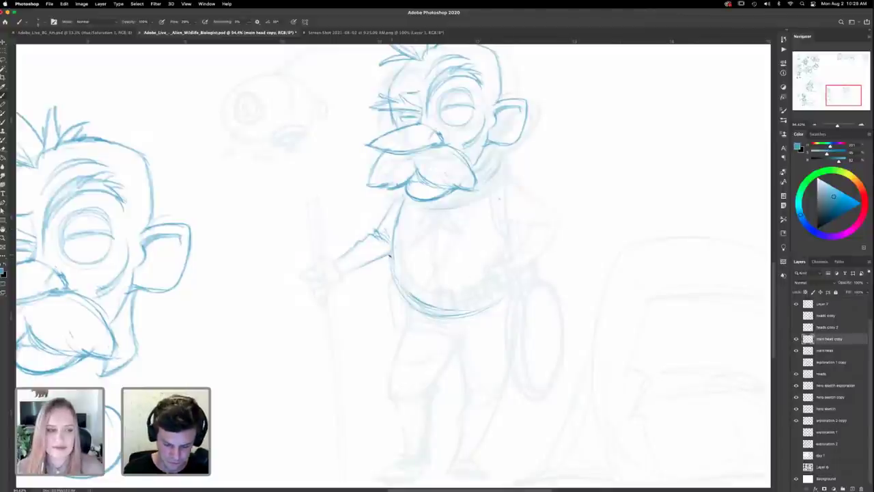
drag(339, 273, 373, 258)
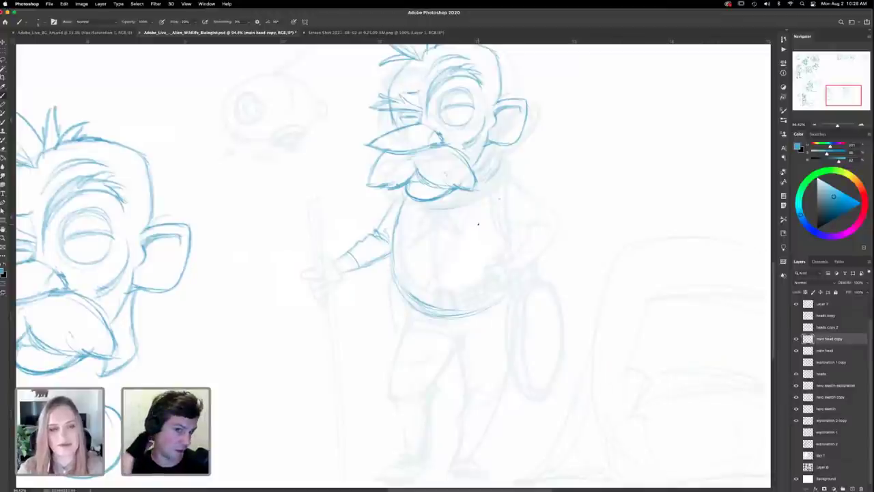
Step: Sketch the front thigh with its trouser hem at the knee, and the fist at the end of the staff arm
scroll(514, 289, down, 3)
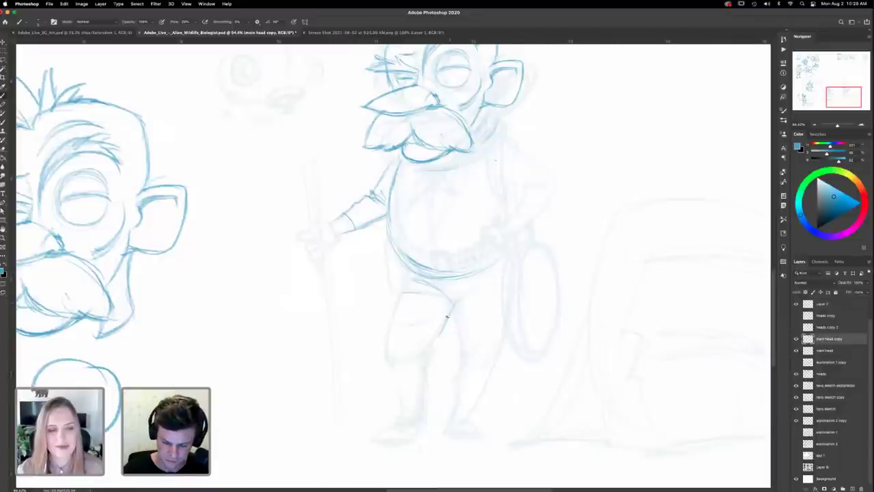
drag(450, 314, 428, 350)
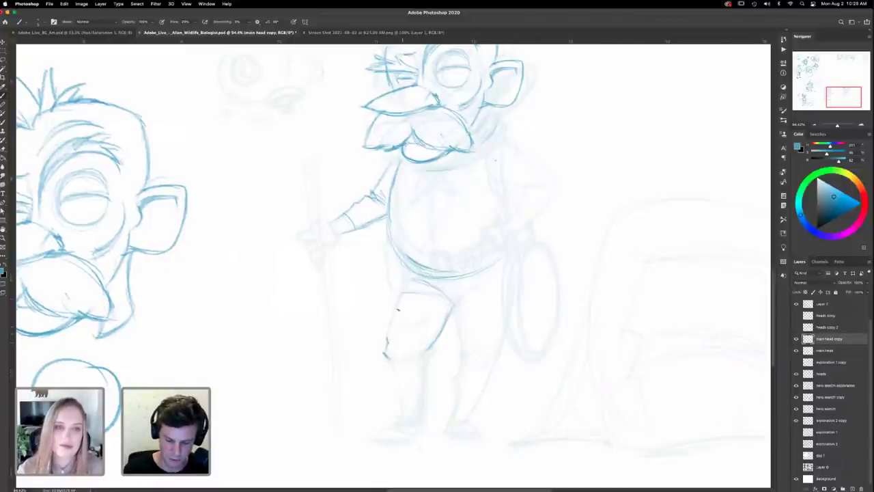
drag(389, 326, 400, 295)
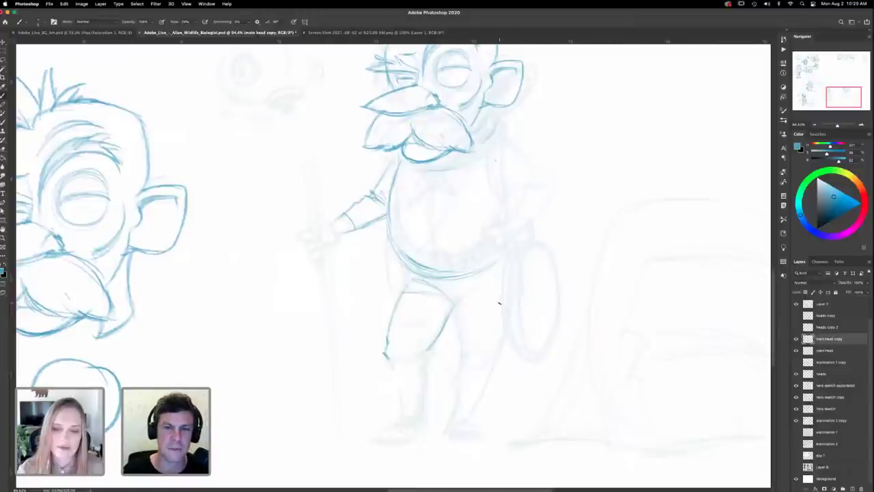
mouse_move(440, 331)
mouse_down()
mouse_move(435, 351)
mouse_move(414, 361)
mouse_up()
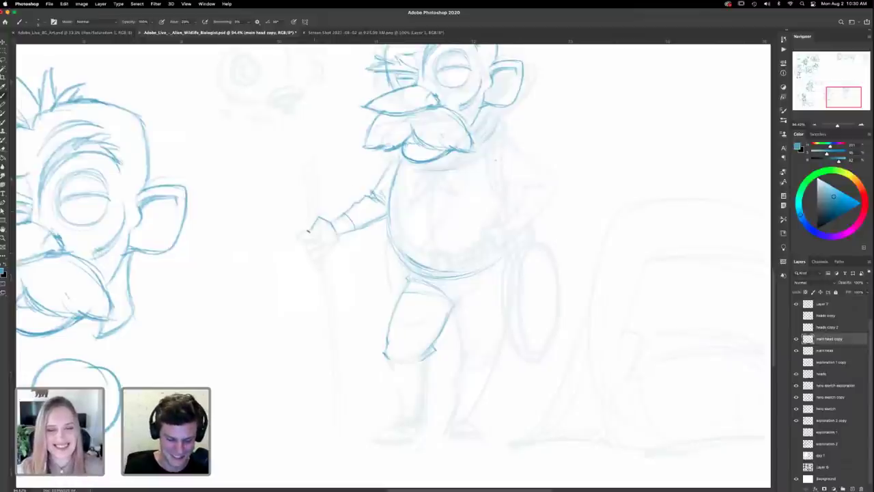
mouse_move(308, 230)
mouse_down()
mouse_move(330, 218)
mouse_move(332, 246)
mouse_up()
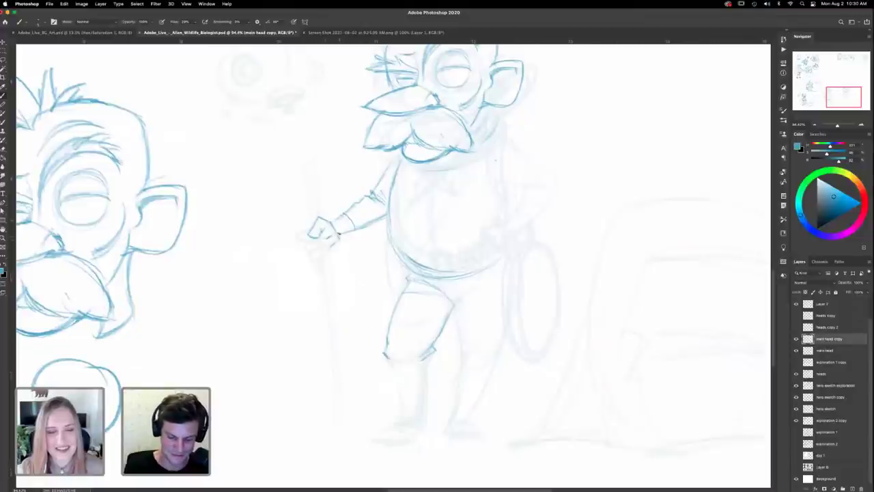
Step: Sketch the collar wrapping around the neck from below the ear to under the mustache
scroll(501, 336, up, 5)
scroll(501, 336, right, 5)
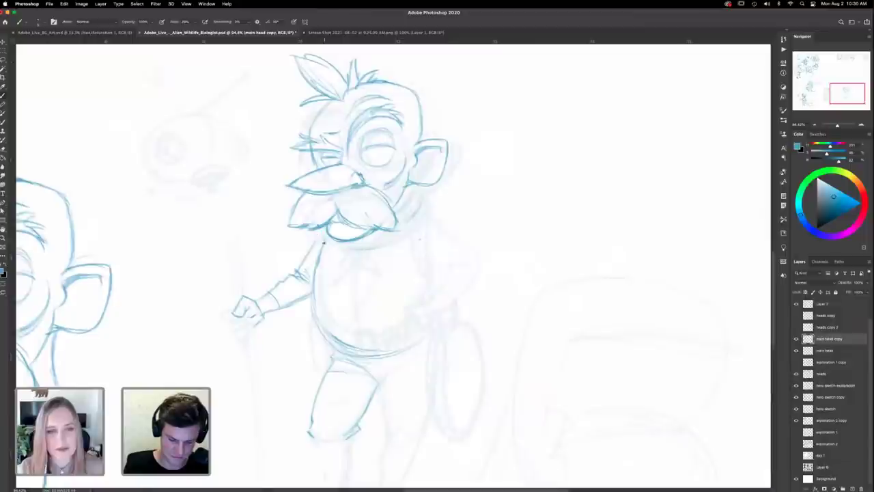
scroll(446, 328, up, 2)
scroll(445, 327, right, 1)
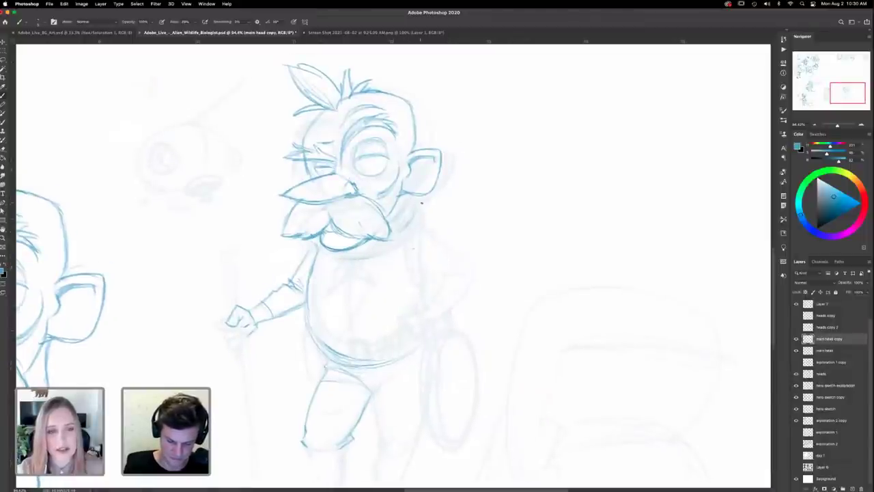
mouse_move(422, 203)
mouse_down()
mouse_move(430, 225)
mouse_move(422, 232)
mouse_move(351, 259)
mouse_up()
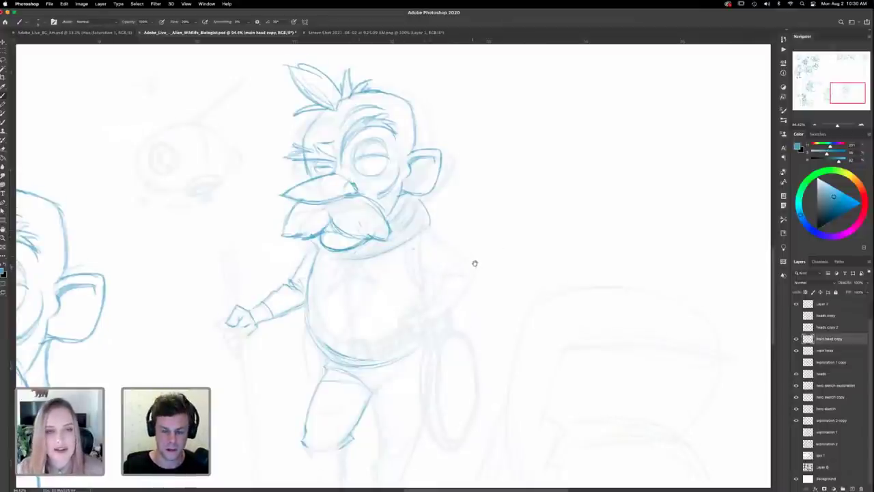
Step: Sketch the far arm bent with its hand toward the hip, including the shoulder, sleeve edge, elbow and wrist cuff
scroll(474, 261, down, 2)
scroll(474, 261, left, 1)
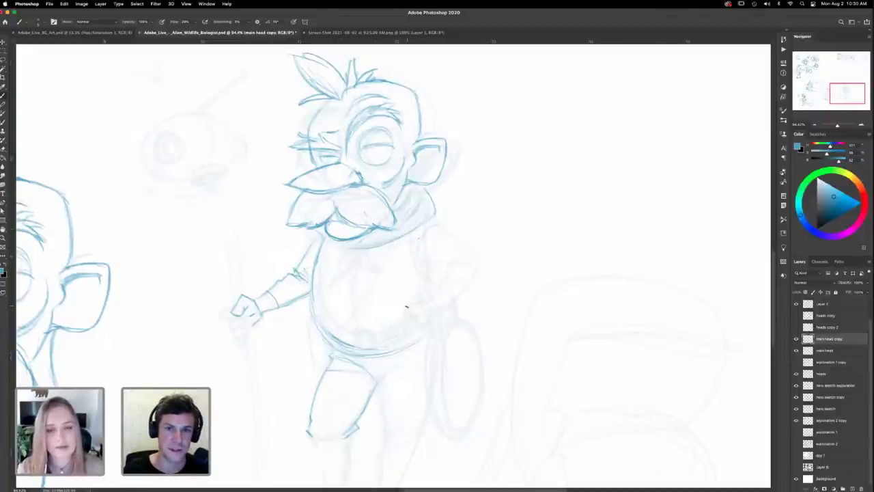
drag(438, 286, 452, 252)
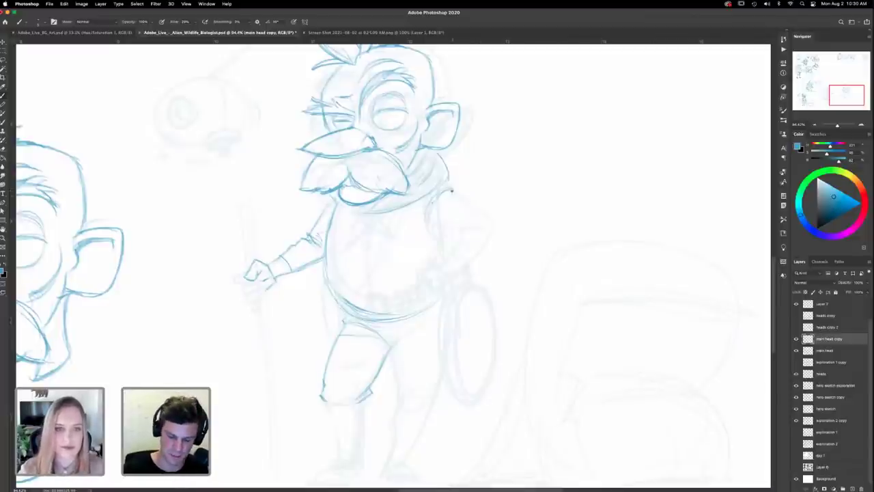
drag(454, 192, 489, 226)
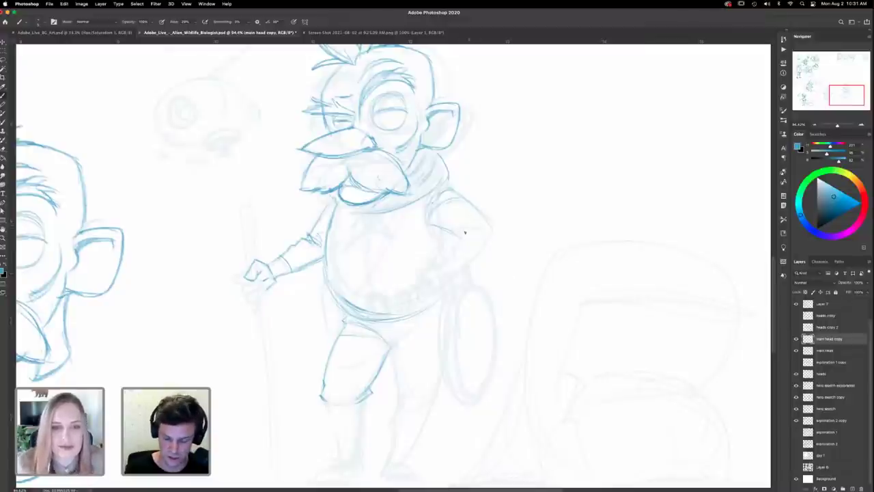
mouse_move(464, 235)
mouse_down()
mouse_move(495, 230)
mouse_move(474, 263)
mouse_up()
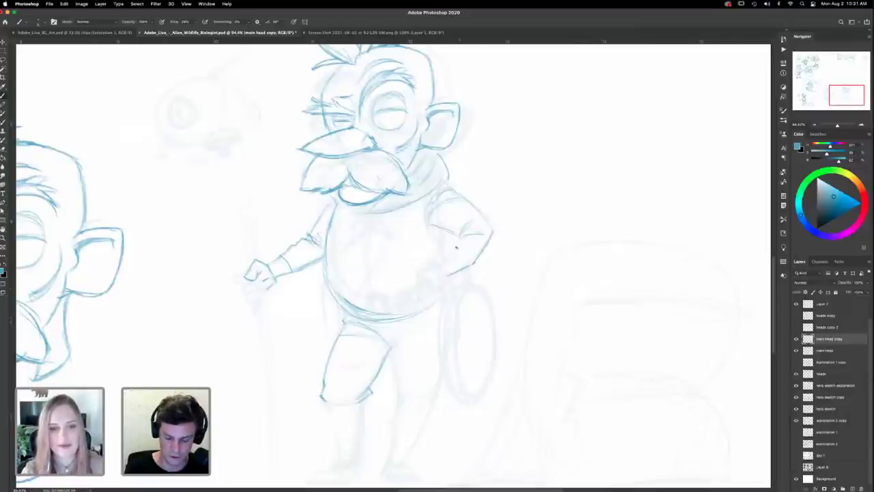
drag(446, 271, 448, 279)
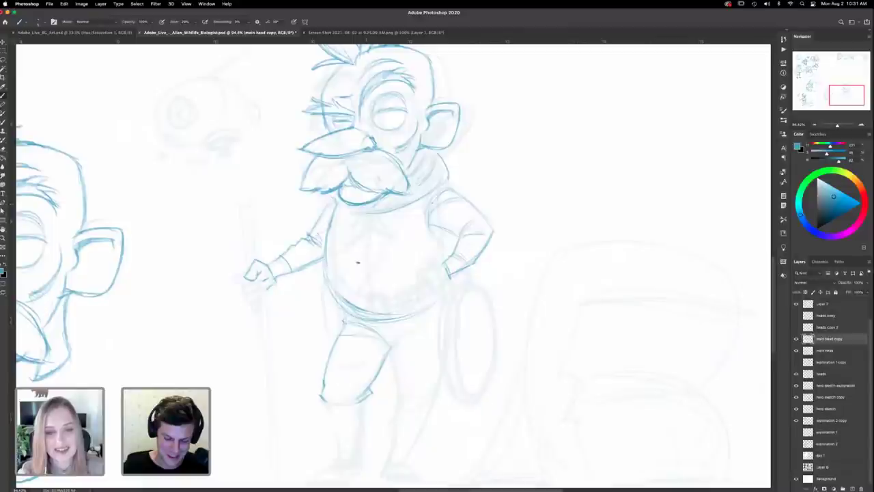
Step: Draw the vest's curved front opening down the belly, and define the collar's inner edge and folds below the ear
drag(357, 252, 362, 290)
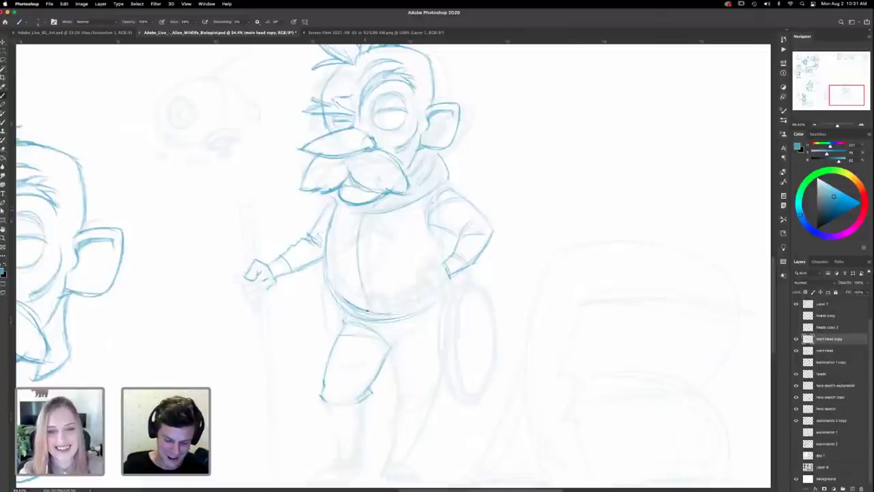
drag(355, 227, 361, 292)
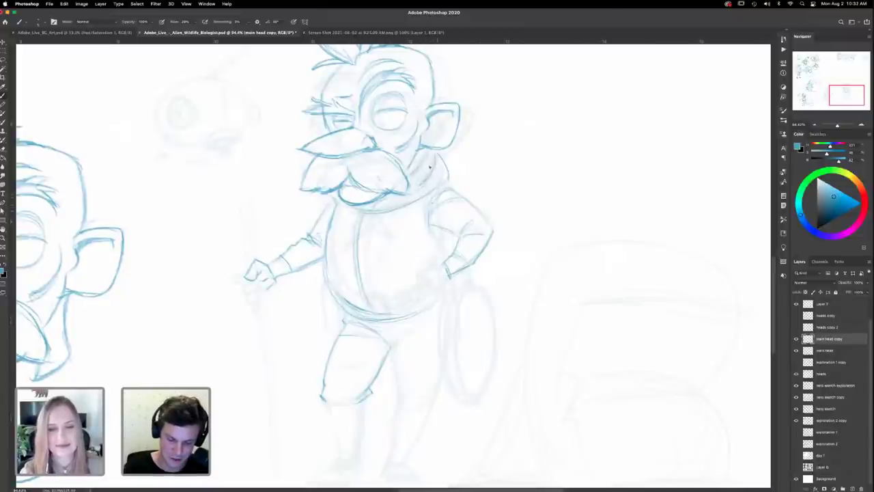
drag(437, 166, 408, 194)
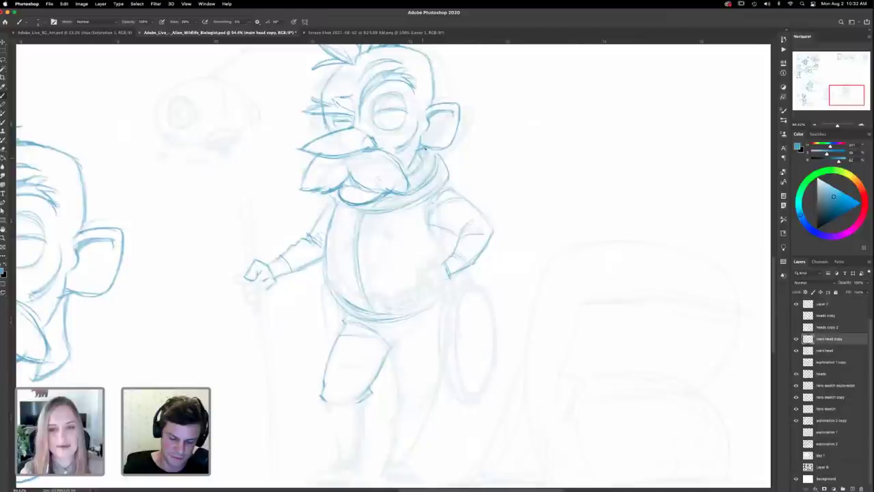
drag(425, 146, 414, 169)
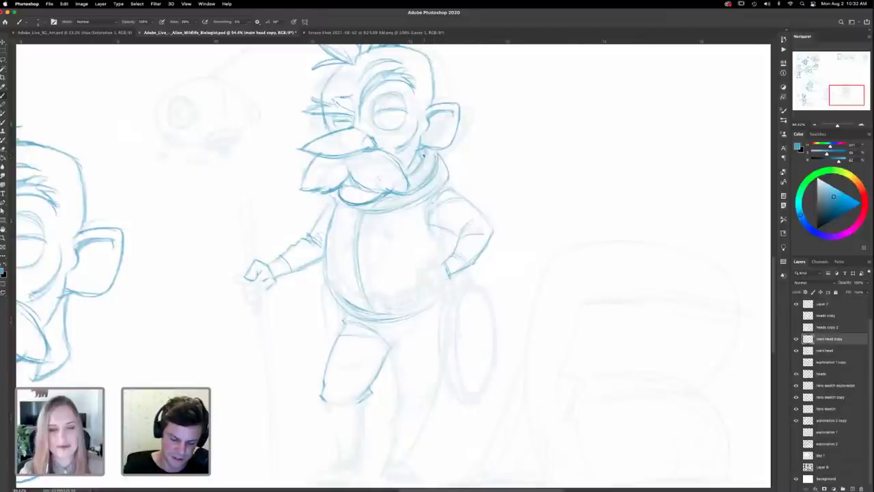
Step: Sketch the vest's side edge from the far shoulder down behind the bent arm to the hip, and touch up the collar under the mustache
drag(372, 203, 387, 203)
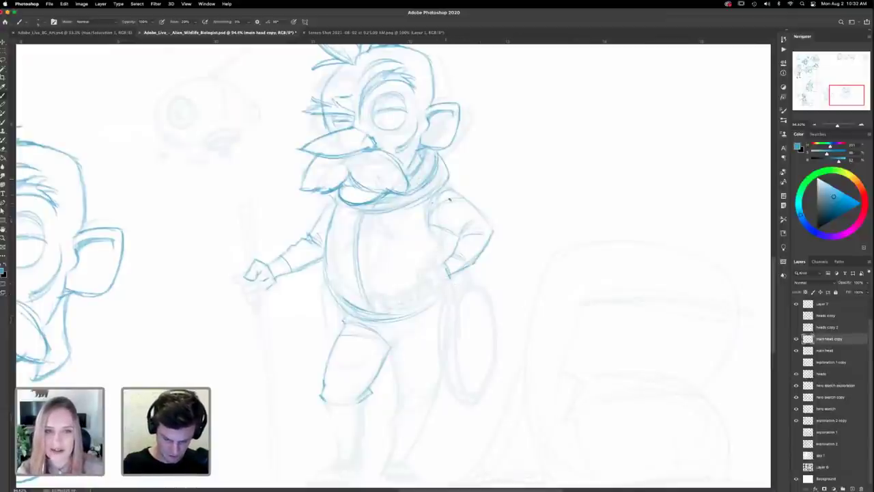
mouse_move(444, 223)
mouse_down()
mouse_move(429, 262)
mouse_move(440, 241)
mouse_up()
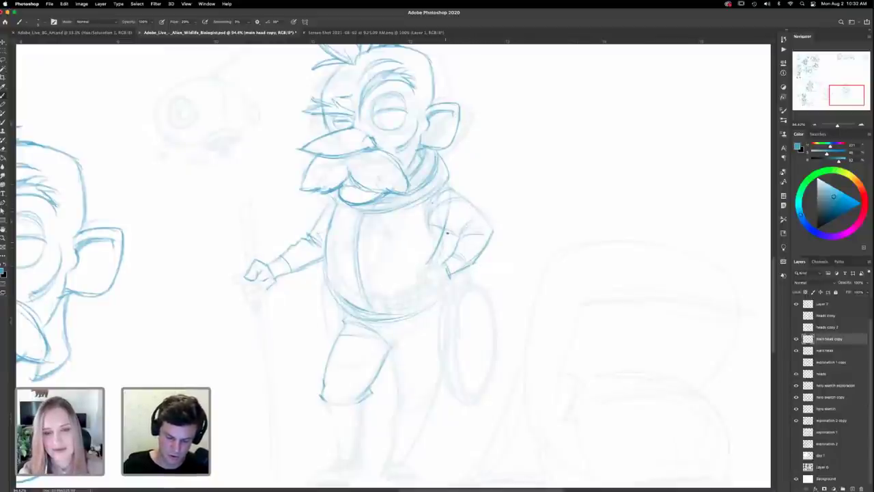
drag(451, 195, 441, 246)
drag(452, 215, 442, 250)
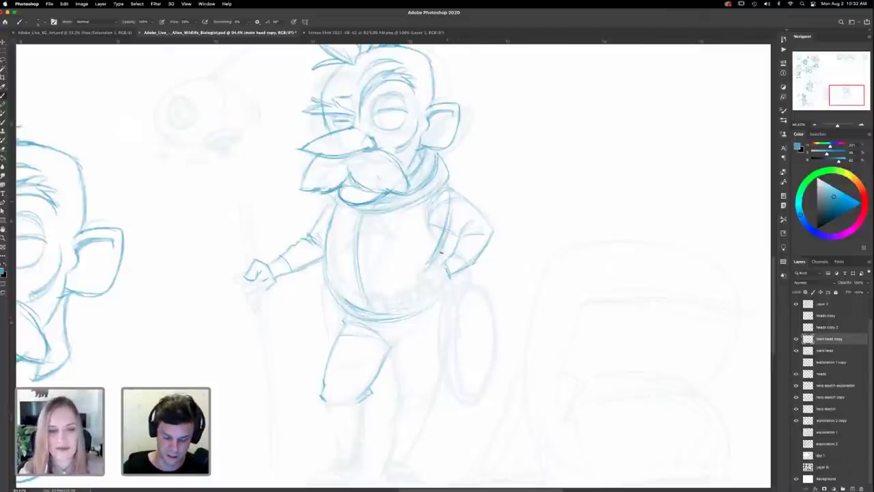
drag(443, 263, 448, 275)
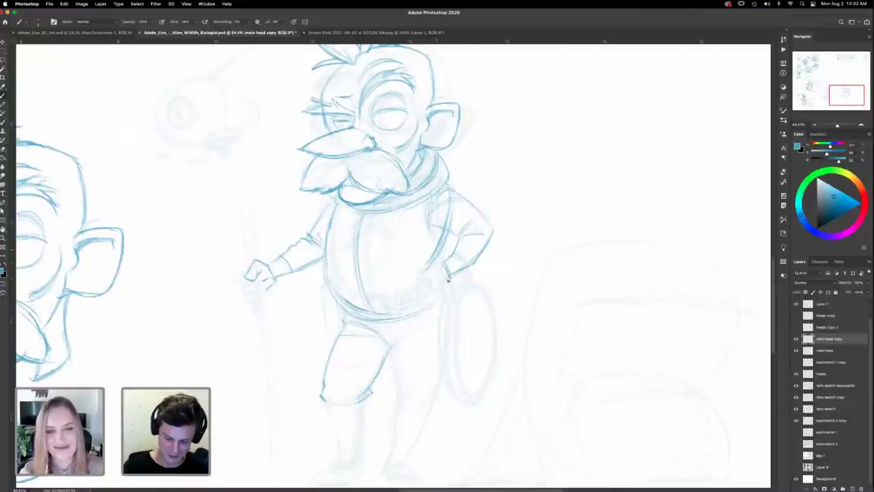
Step: Sketch the back thigh with its outer hip contour, inner line down to the knee and trouser creases at the crotch
drag(455, 331, 452, 297)
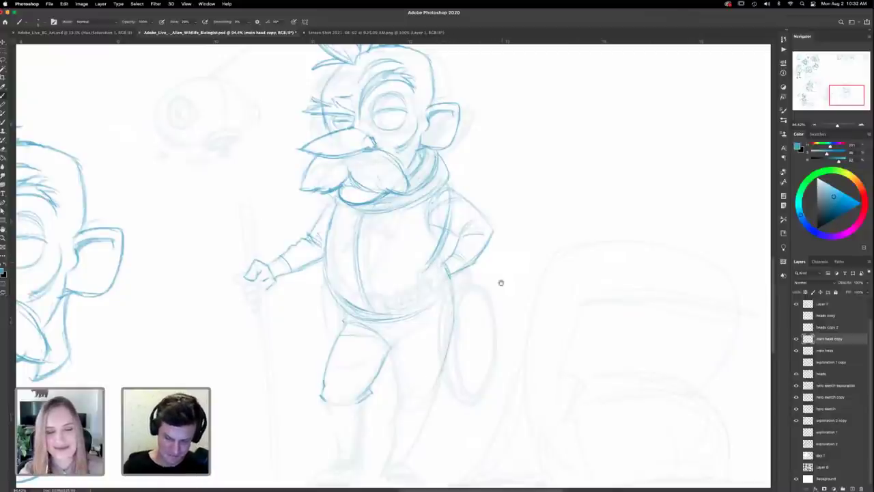
scroll(500, 279, down, 3)
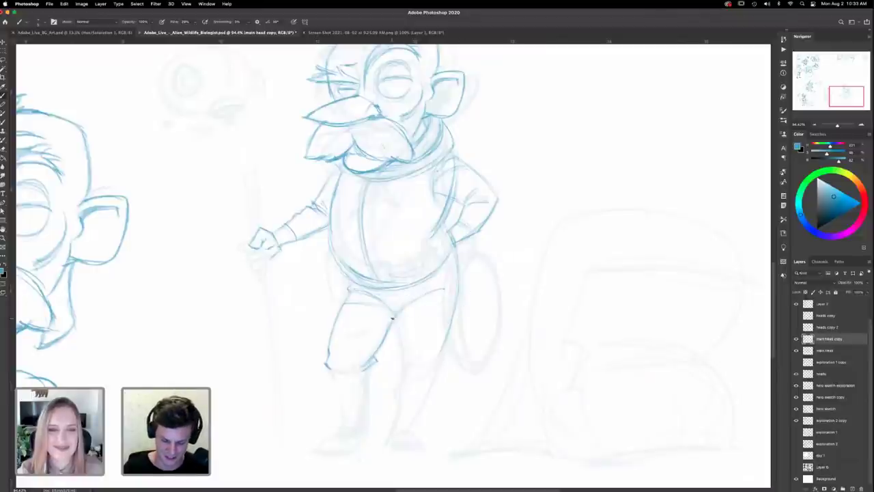
drag(395, 318, 403, 374)
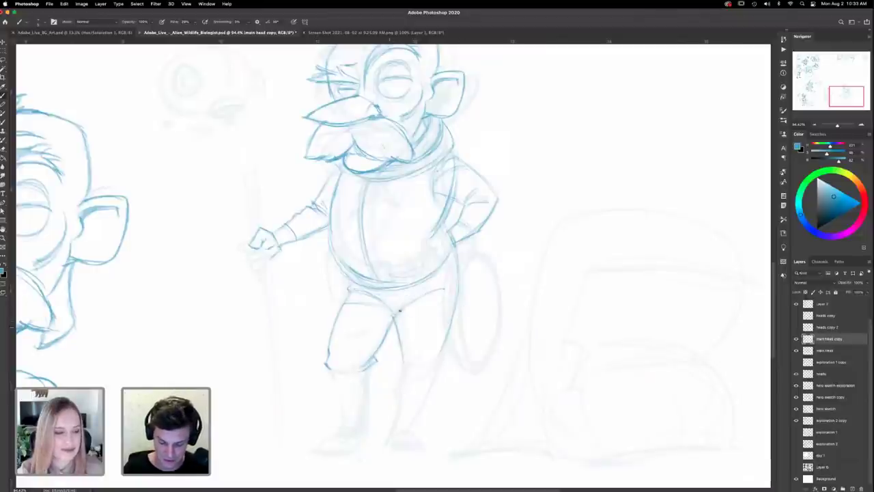
mouse_move(384, 336)
mouse_down()
mouse_move(397, 314)
mouse_move(439, 298)
mouse_up()
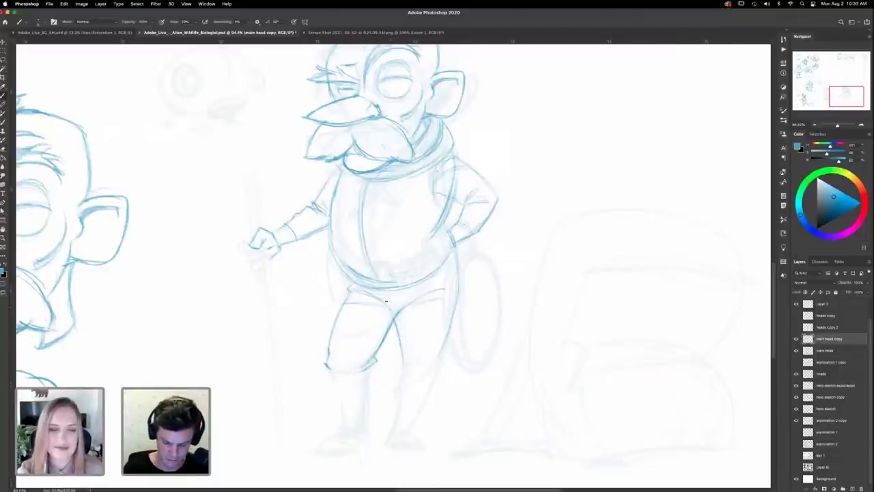
Step: Extend the back leg's outer contour in a long curve down to the ankle, and start the top of the foot
scroll(437, 331, down, 2)
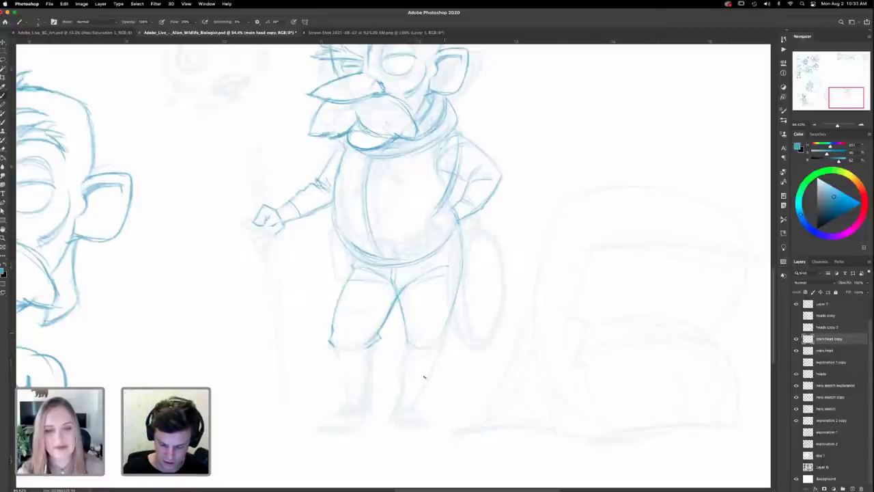
mouse_move(458, 280)
mouse_down()
mouse_move(435, 368)
mouse_move(414, 403)
mouse_up()
scroll(399, 335, down, 2)
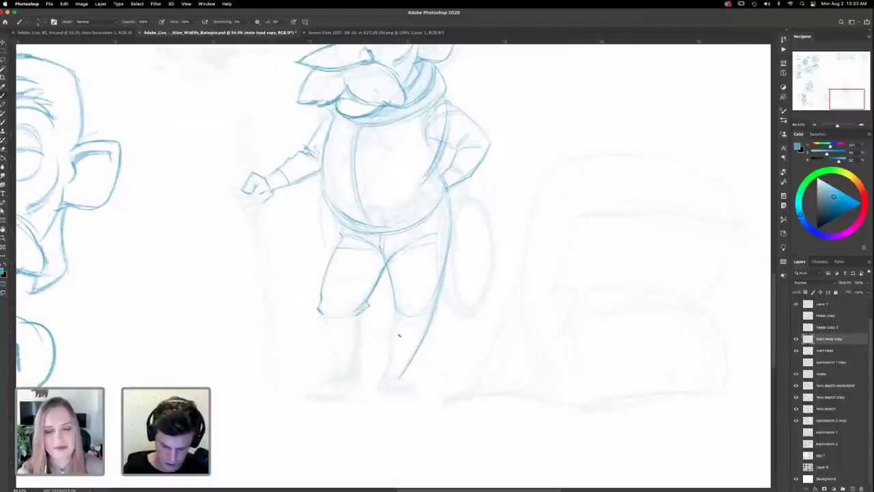
drag(396, 375, 379, 383)
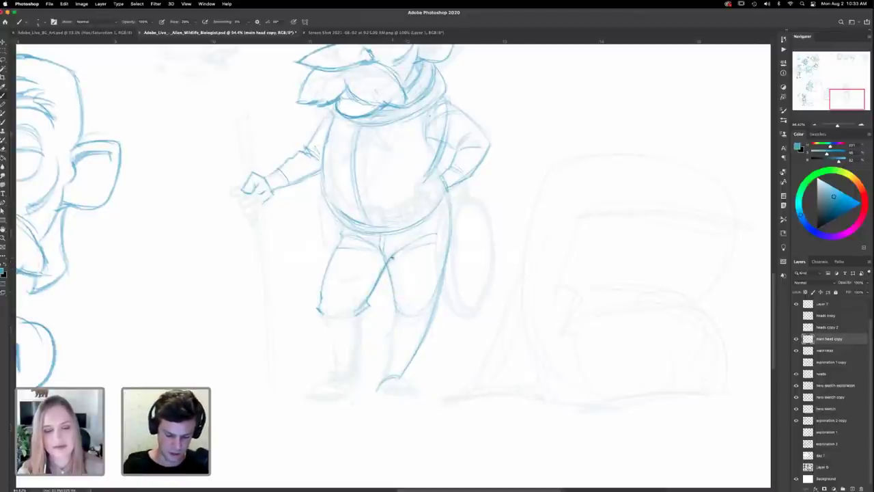
Step: Erase the heavy inner thigh line of the front leg below the crotch and redraw it more cleanly
key(e)
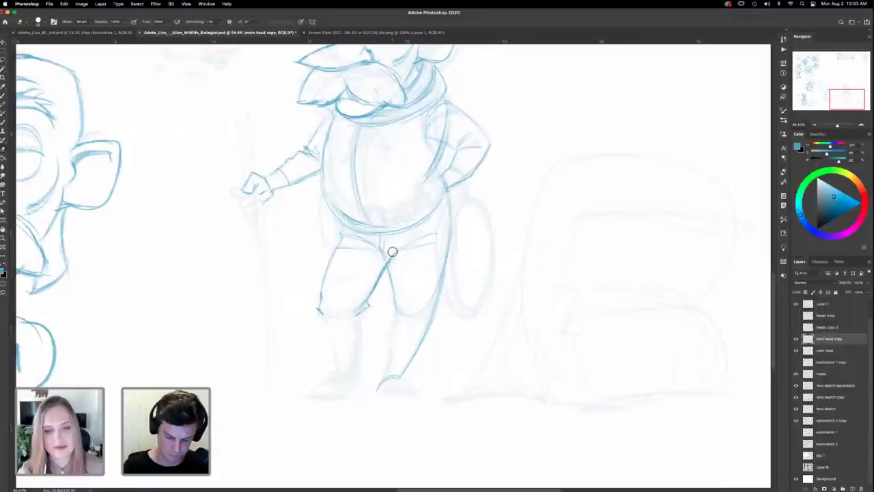
drag(392, 252, 369, 308)
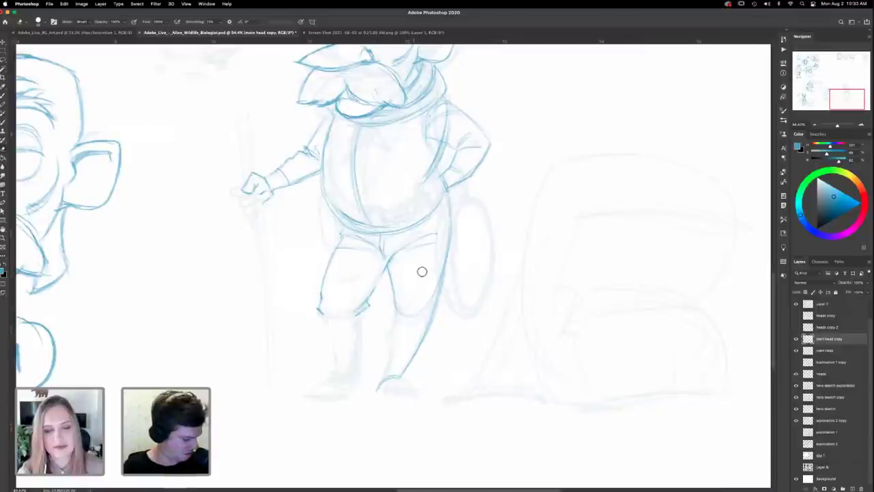
key(b)
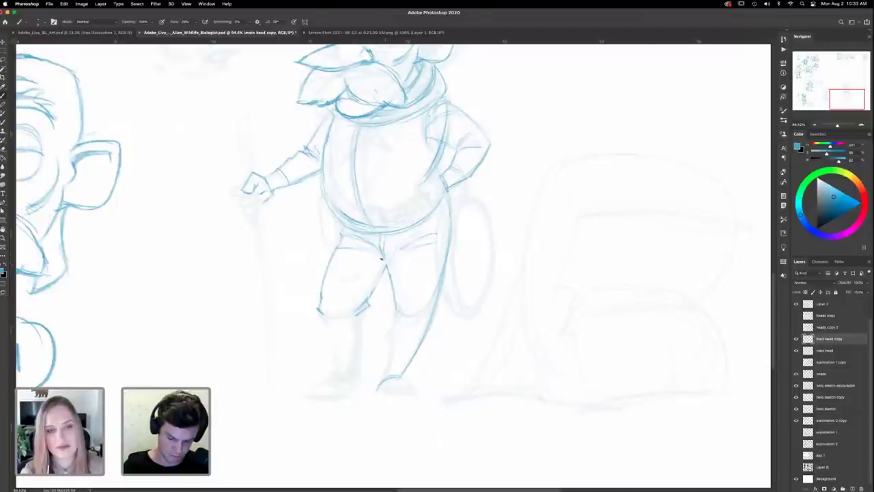
drag(382, 270, 369, 292)
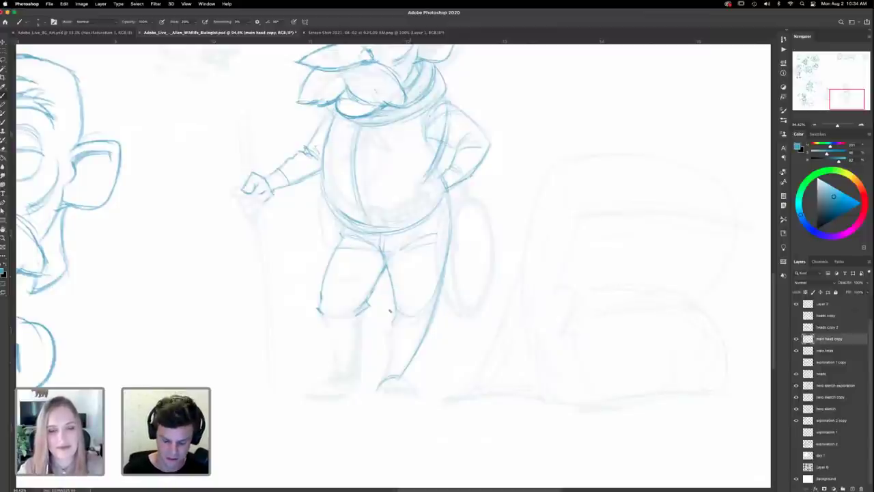
Step: Draw the back leg's hem notch at the knee and inner calf down to the foot, and reinforce the outer thigh contour
drag(392, 323, 393, 329)
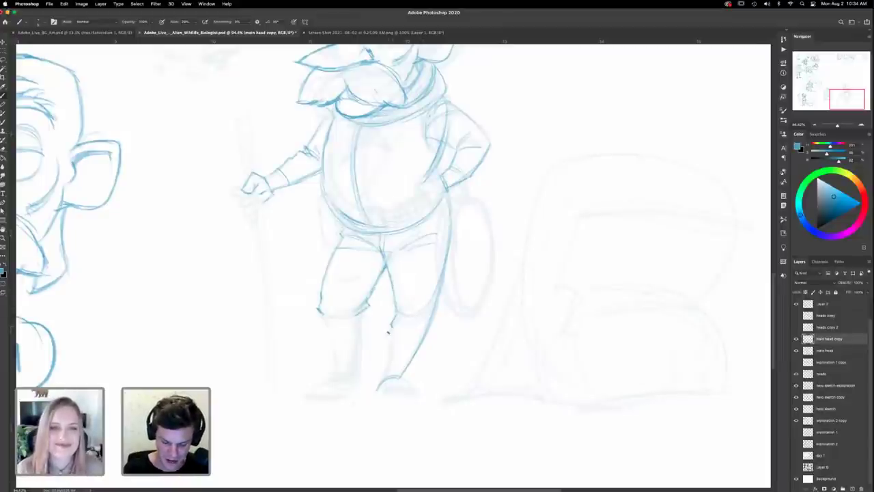
drag(392, 329, 389, 336)
drag(387, 372, 388, 349)
drag(390, 361, 378, 387)
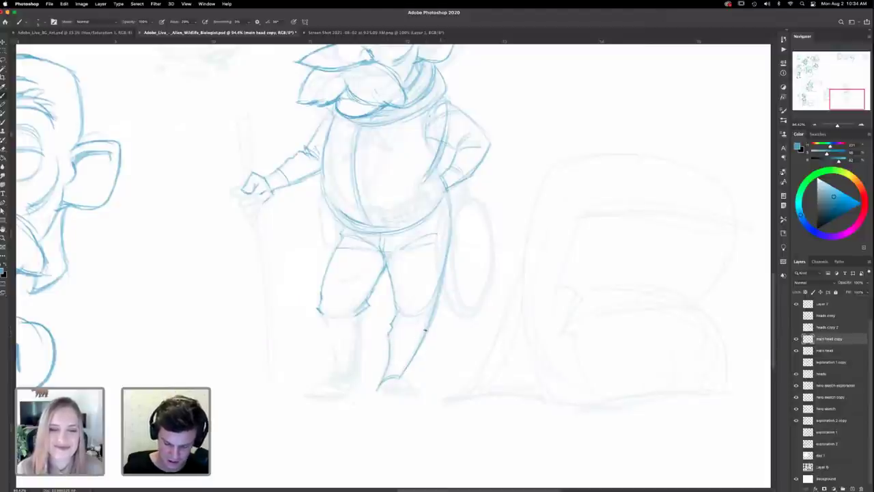
drag(450, 241, 436, 304)
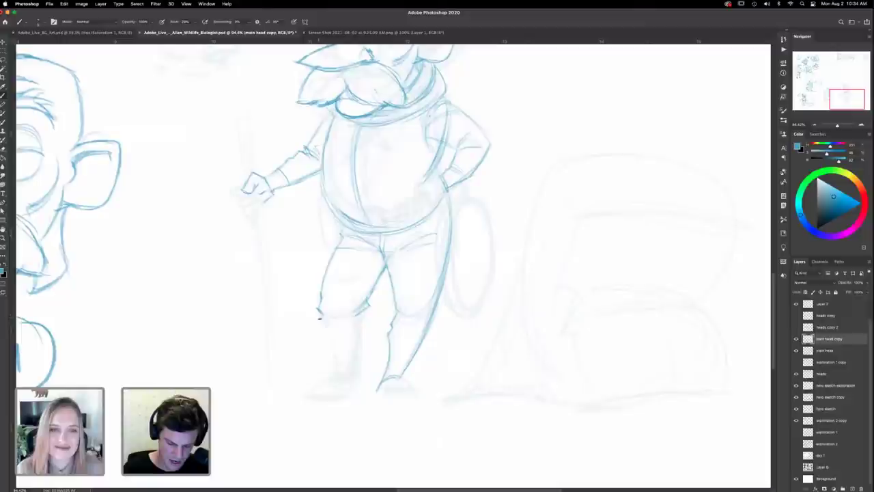
Step: Sketch the front lower leg from the knee hem to the ankle, and add its foot with the shoe opening and sole
drag(324, 328, 336, 366)
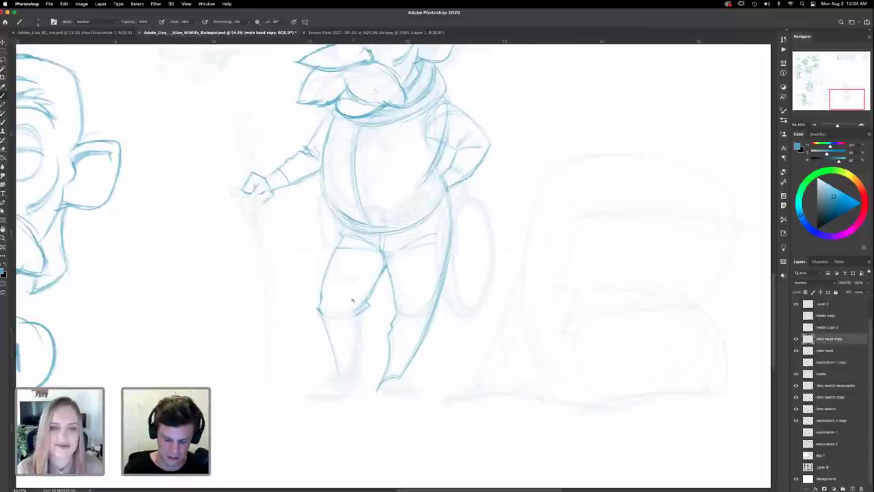
drag(365, 312, 361, 355)
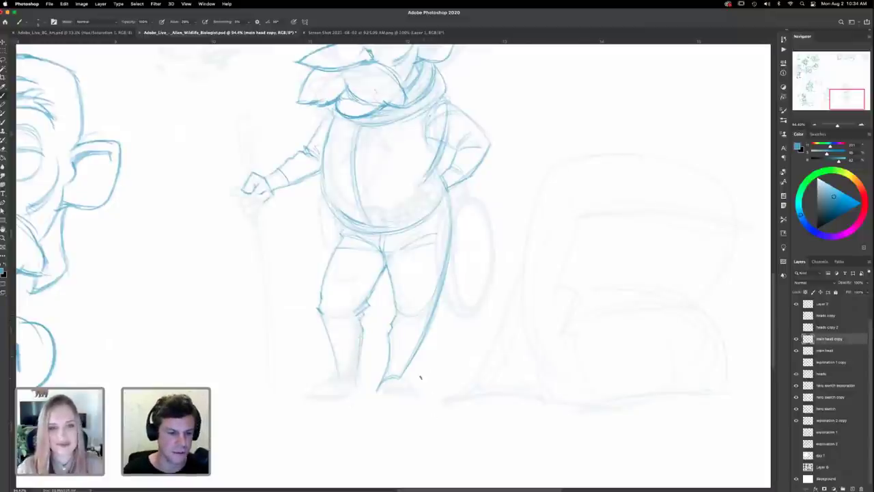
mouse_move(334, 376)
mouse_down()
mouse_move(346, 379)
mouse_move(348, 369)
mouse_up()
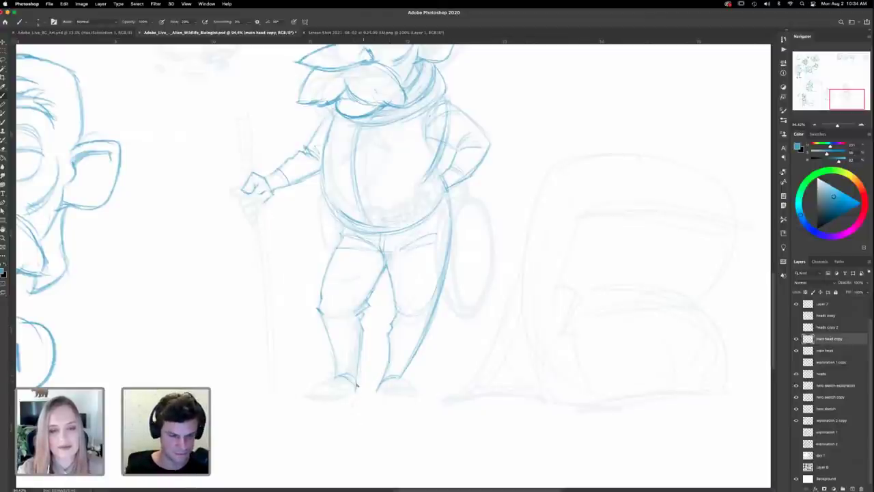
mouse_move(356, 391)
mouse_down()
mouse_move(311, 396)
mouse_move(315, 388)
mouse_move(355, 390)
mouse_move(311, 390)
mouse_move(334, 381)
mouse_up()
Step: Soften the back leg's outer calf line with the Eraser, redraw it from knee to ankle, and clean up around the foot
mouse_move(478, 298)
mouse_down()
mouse_move(465, 358)
mouse_move(465, 297)
mouse_up()
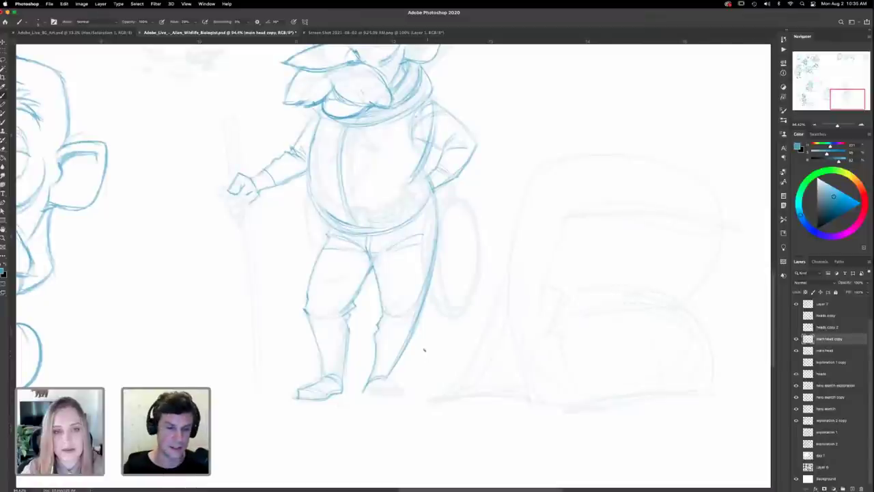
key(e)
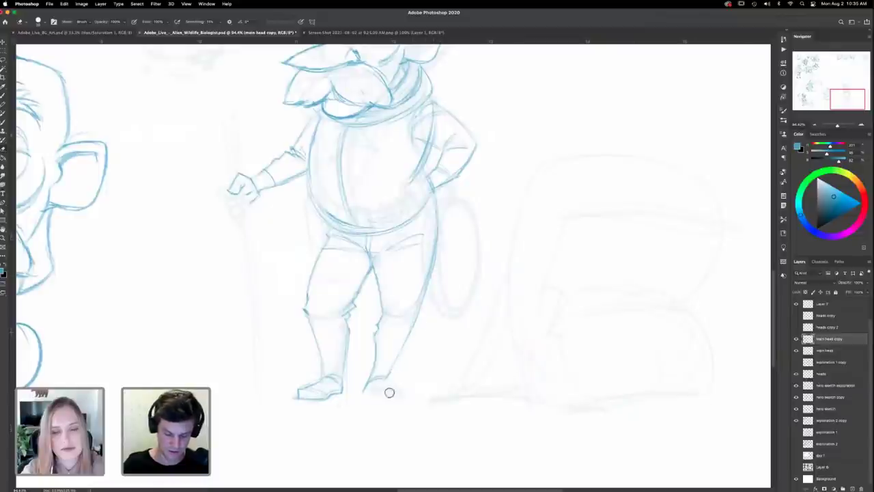
key(b)
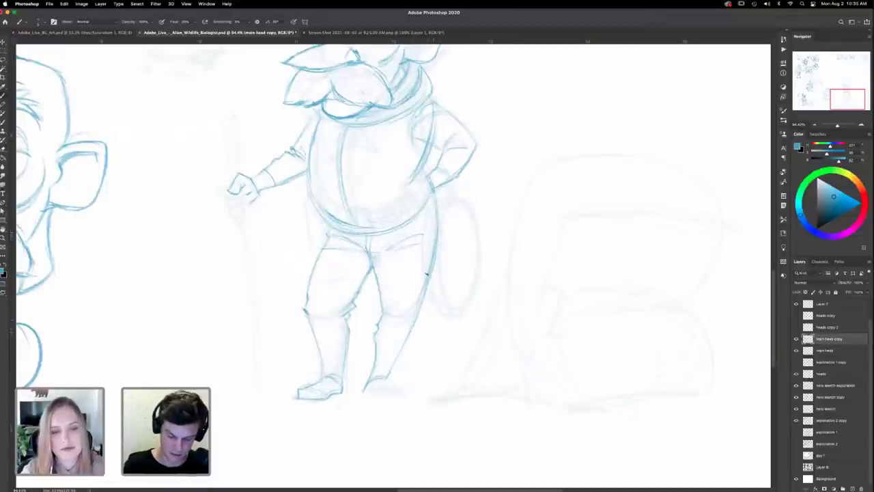
drag(420, 310, 395, 367)
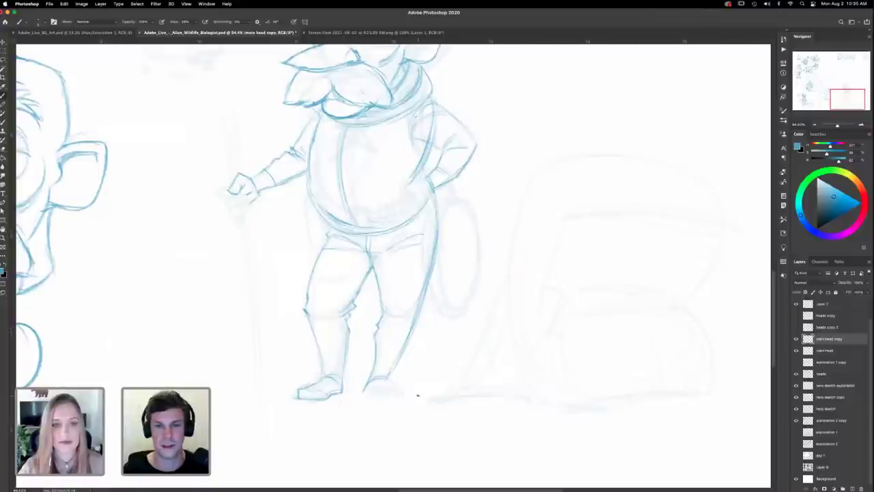
key(e)
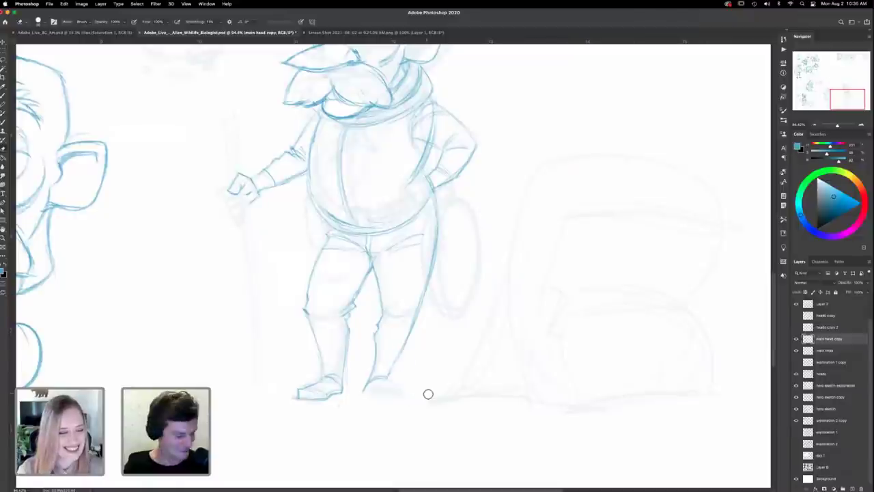
key(b)
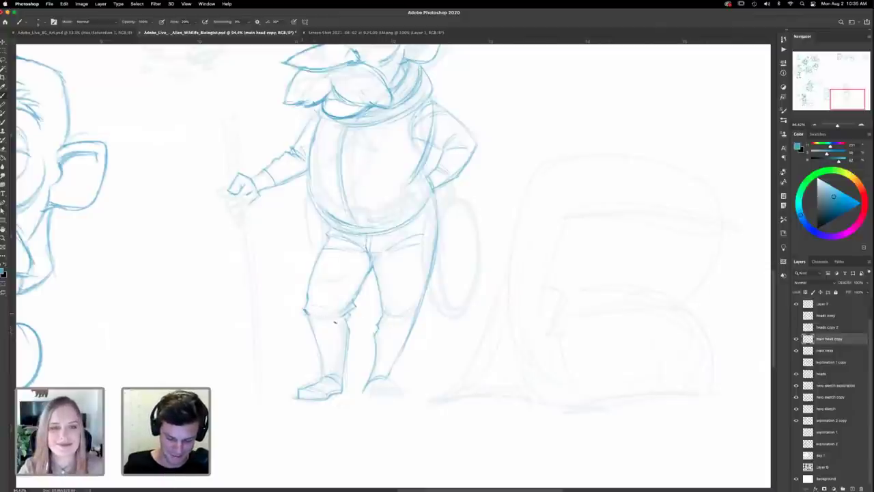
Step: Draw curved cuff lines across both knees, and strengthen the back leg's outer calf down to an ankle line
drag(313, 306, 328, 311)
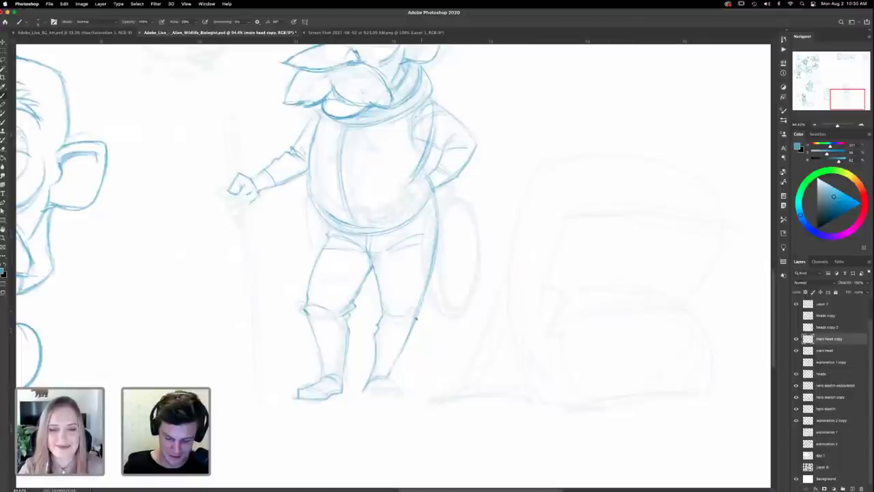
mouse_move(417, 308)
mouse_down()
mouse_move(400, 315)
mouse_move(409, 312)
mouse_up()
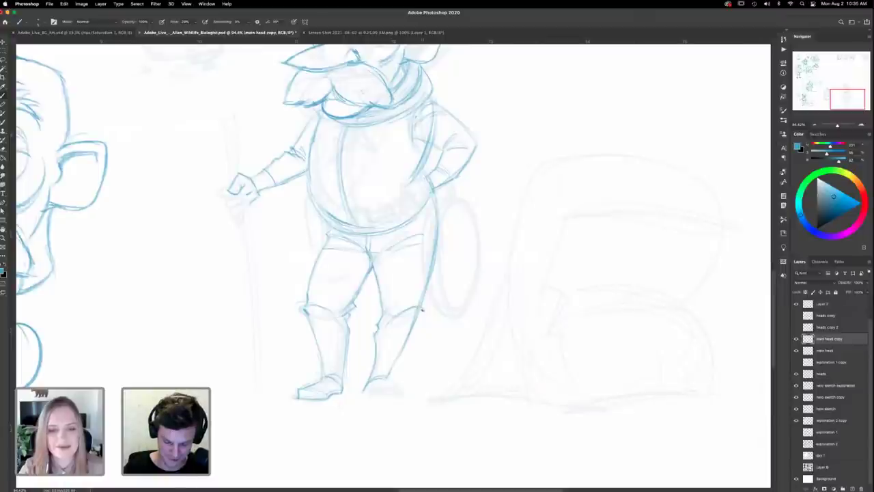
drag(400, 356, 393, 368)
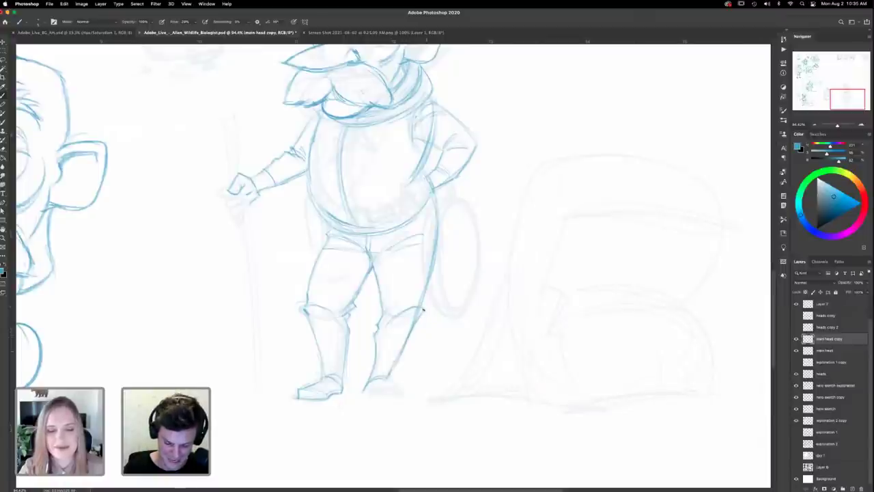
mouse_move(424, 311)
mouse_down()
mouse_move(379, 382)
mouse_move(398, 342)
mouse_move(374, 375)
mouse_up()
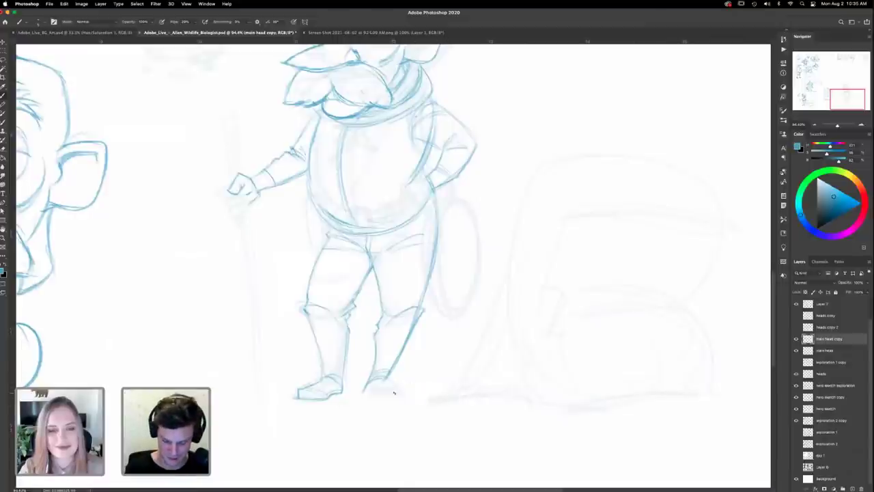
Step: Erase the rough back foot outline and redraw the foot smaller, with a curved ankle opening
key(e)
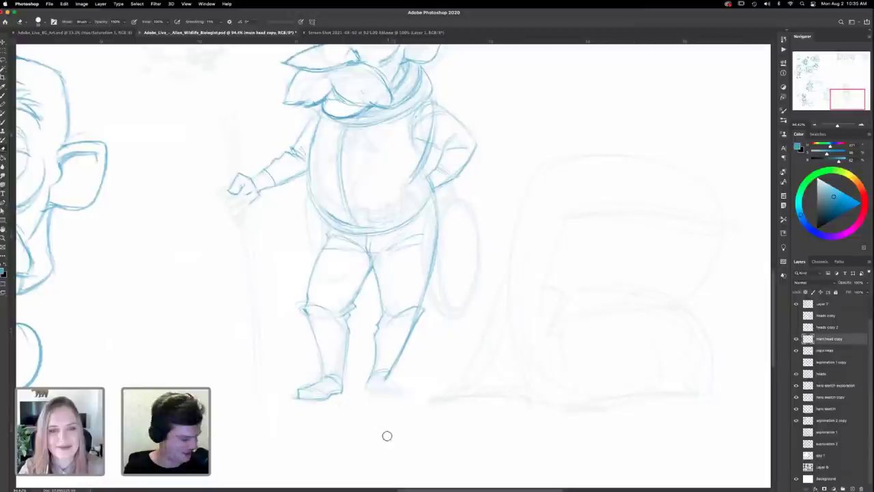
key(b)
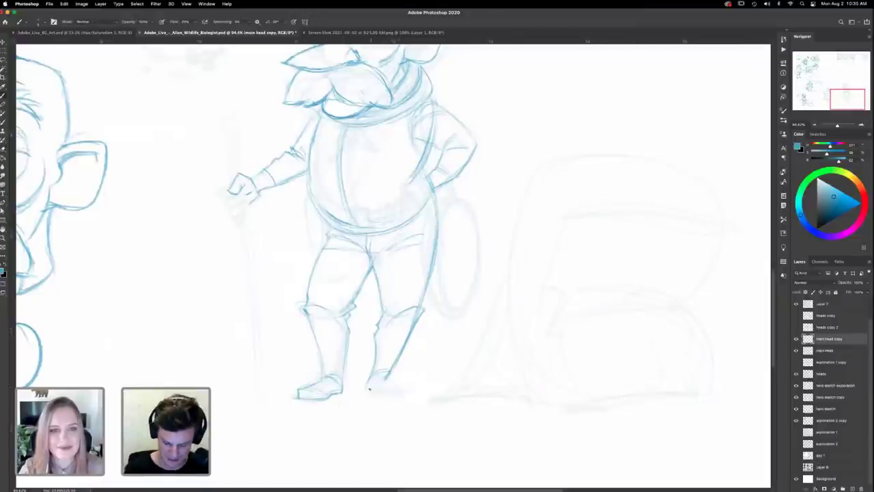
drag(368, 388, 378, 368)
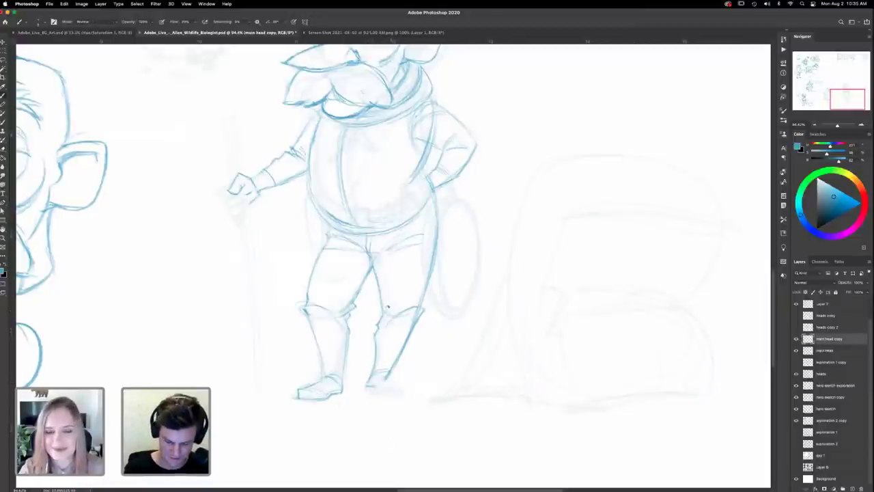
drag(399, 364, 378, 374)
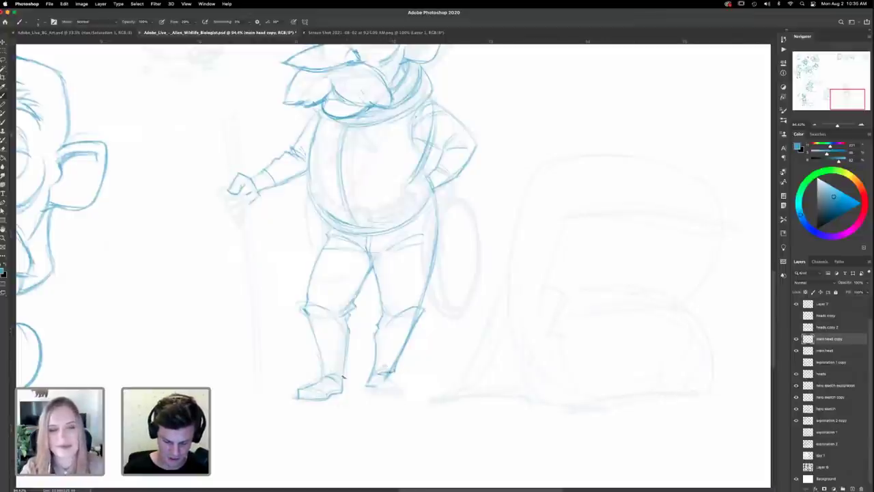
Step: Complete the back foot with a pointed toe, an upper line from the ankle and a flat sole
mouse_move(391, 378)
mouse_down()
mouse_move(410, 397)
mouse_move(417, 389)
mouse_move(393, 391)
mouse_move(389, 377)
mouse_up()
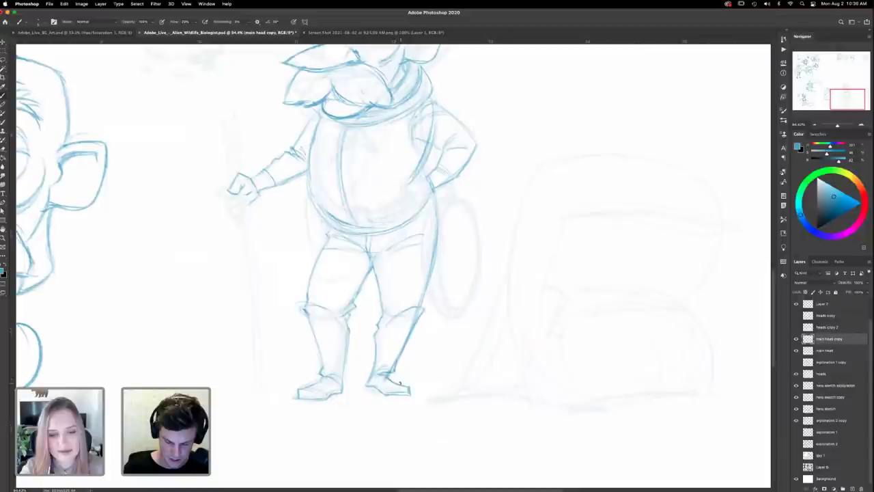
mouse_move(470, 352)
mouse_down()
mouse_move(467, 336)
mouse_move(447, 335)
mouse_move(486, 285)
mouse_move(457, 367)
mouse_move(486, 339)
mouse_move(491, 355)
mouse_move(494, 348)
mouse_up()
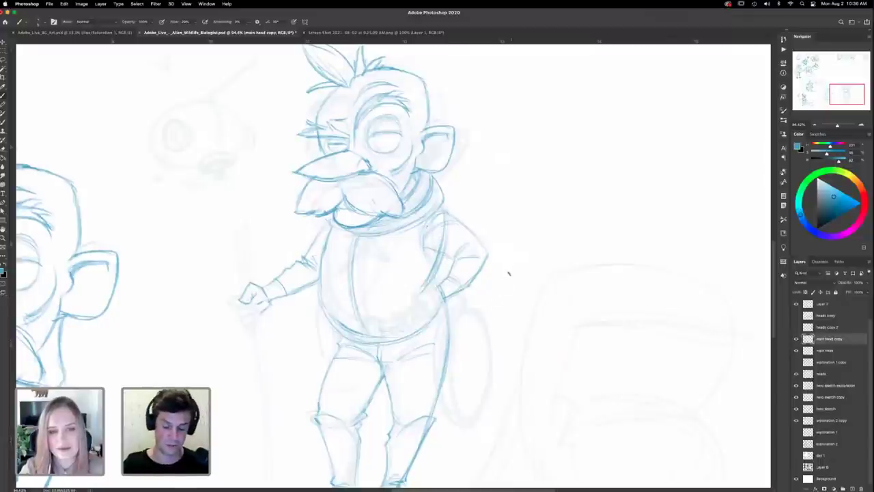
Step: Sketch the bent arm's hand as a small fist resting on the hip beside the round belly
scroll(489, 329, down, 2)
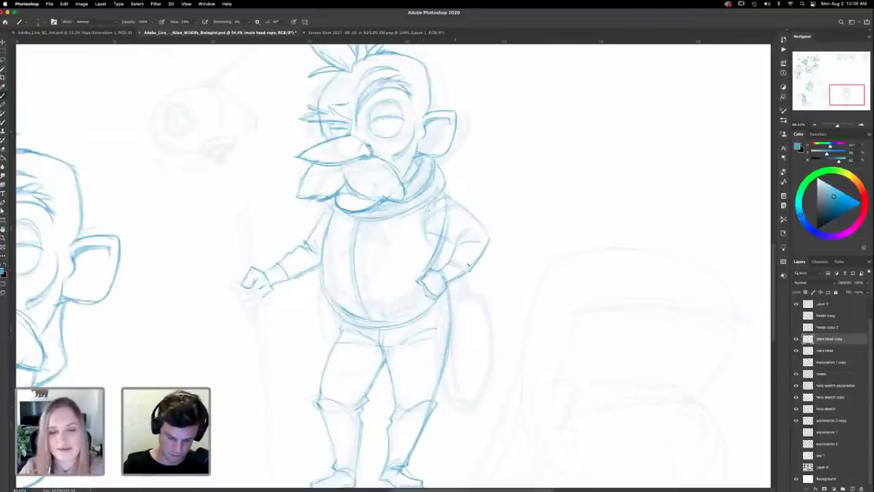
mouse_move(465, 208)
mouse_down()
mouse_move(476, 300)
mouse_move(484, 260)
mouse_up()
drag(539, 301, 532, 318)
drag(440, 350, 474, 344)
scroll(473, 343, left, 3)
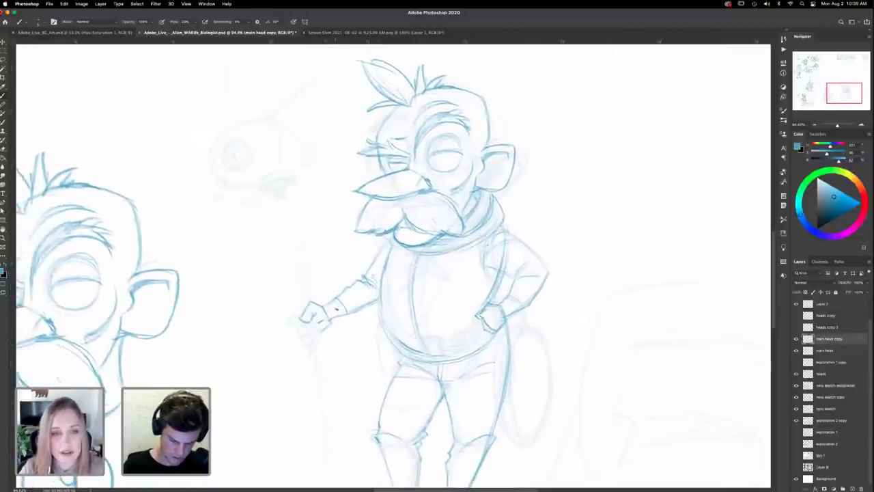
drag(414, 383, 411, 386)
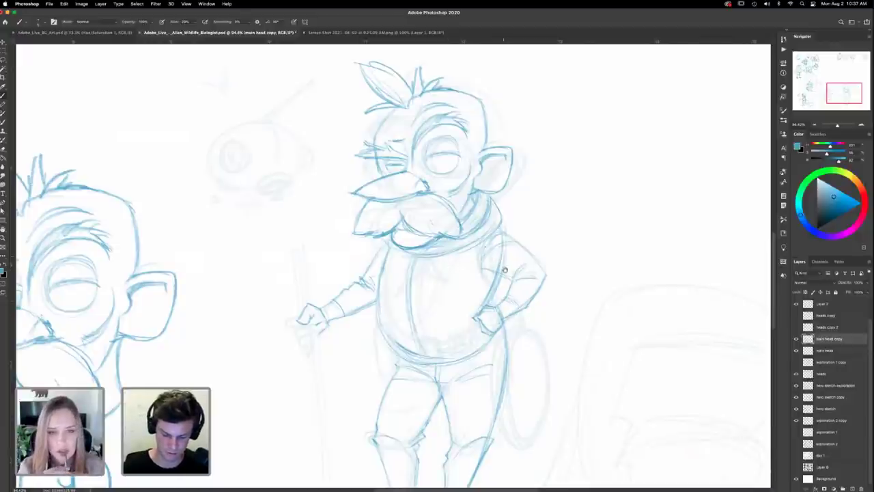
drag(506, 270, 492, 287)
scroll(492, 288, down, 2)
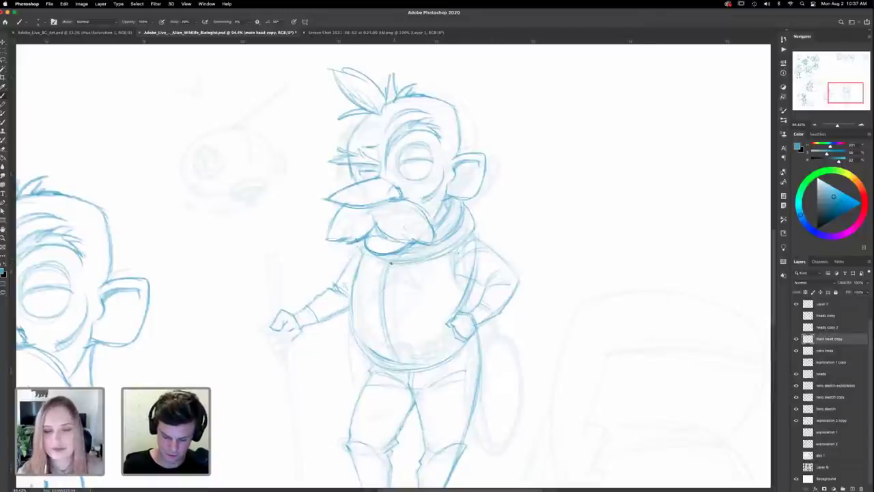
Step: Draw the poncho's upper edges sloping from beneath the scarf over both shoulders
mouse_move(392, 263)
mouse_down()
mouse_move(471, 252)
mouse_move(510, 269)
mouse_move(489, 240)
mouse_up()
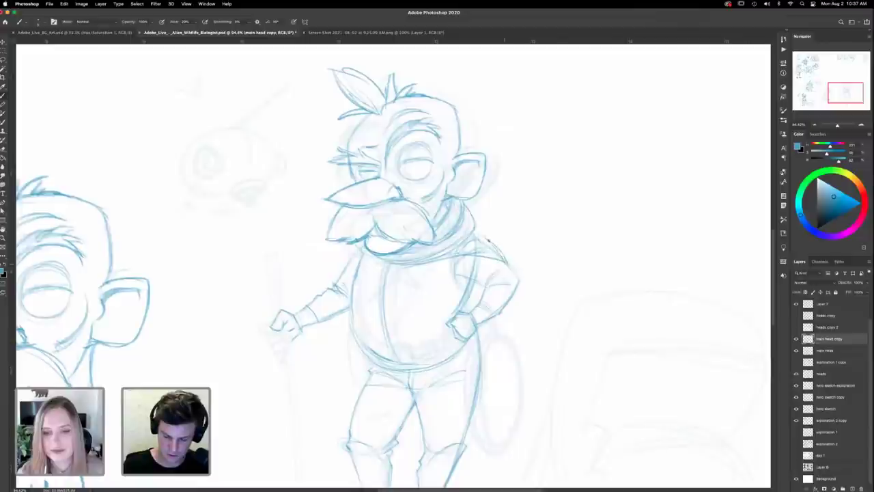
mouse_move(508, 269)
mouse_down()
mouse_move(474, 252)
mouse_move(347, 255)
mouse_move(341, 269)
mouse_up()
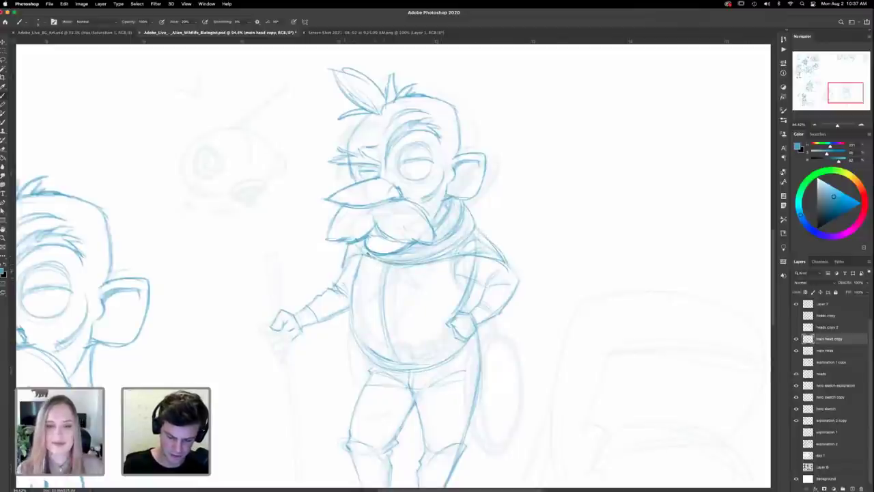
mouse_move(493, 263)
mouse_down()
mouse_move(478, 257)
mouse_move(506, 261)
mouse_move(480, 230)
mouse_move(498, 244)
mouse_up()
mouse_move(525, 393)
mouse_down()
mouse_move(545, 264)
mouse_move(498, 426)
mouse_move(517, 318)
mouse_up()
drag(376, 249, 382, 247)
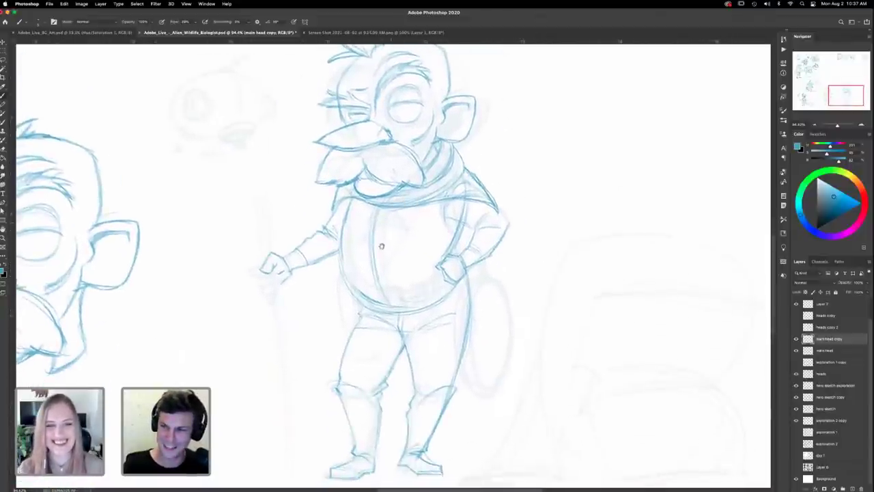
Step: Sketch the poncho's long side edges behind the arms and connect them with a curved hem across the upper thighs
drag(330, 262, 330, 304)
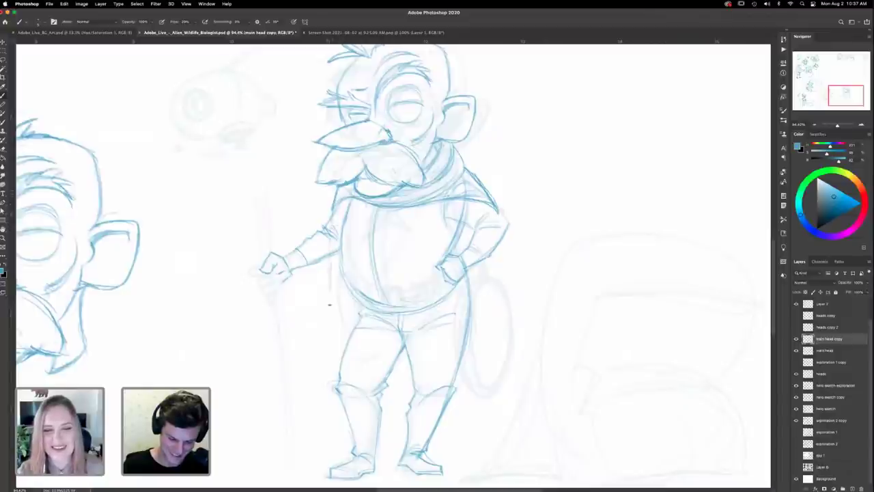
mouse_move(328, 235)
mouse_down()
mouse_move(319, 317)
mouse_move(376, 332)
mouse_move(459, 325)
mouse_up()
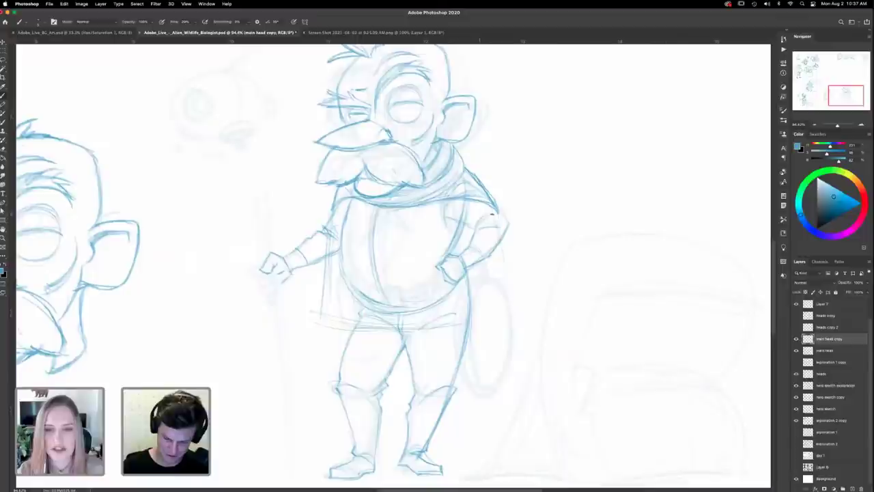
mouse_move(494, 213)
mouse_down()
mouse_move(505, 304)
mouse_move(522, 317)
mouse_up()
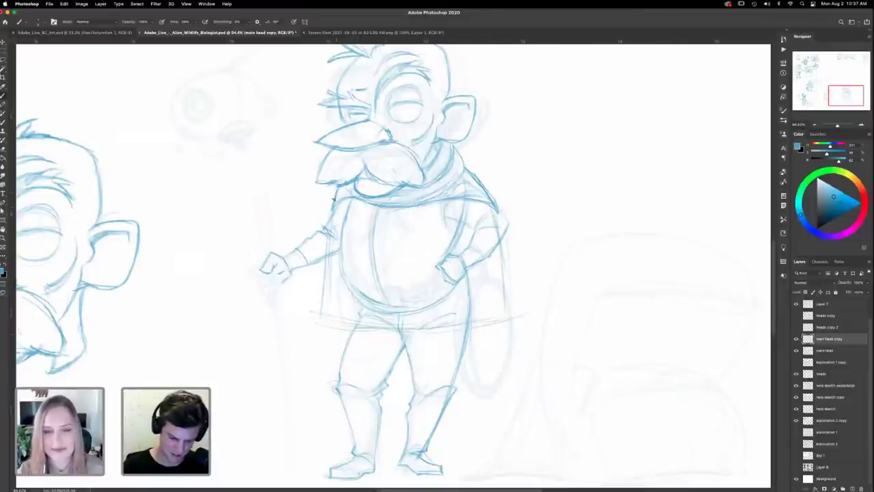
drag(330, 206, 329, 227)
drag(331, 323, 489, 328)
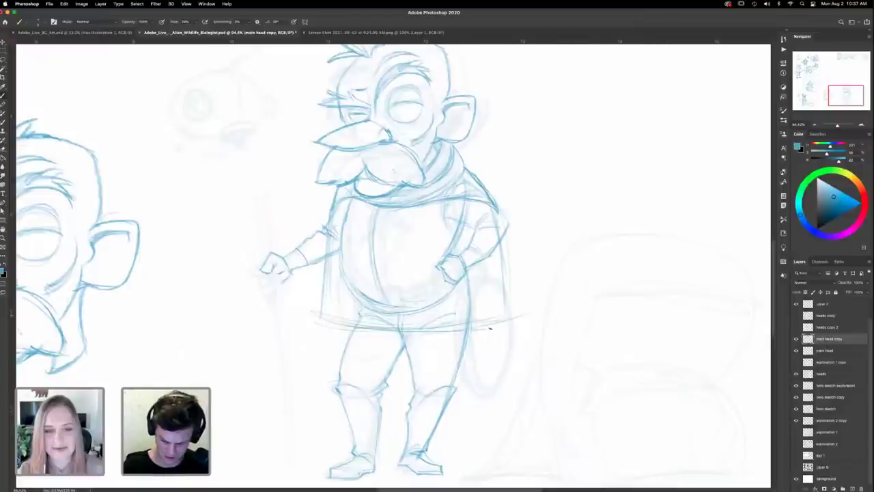
drag(371, 331, 486, 328)
Step: Add short fringe strokes to both ends of the poncho hem and horizontal stripe lines on its side panels
mouse_move(325, 313)
mouse_down()
mouse_move(329, 326)
mouse_move(350, 332)
mouse_up()
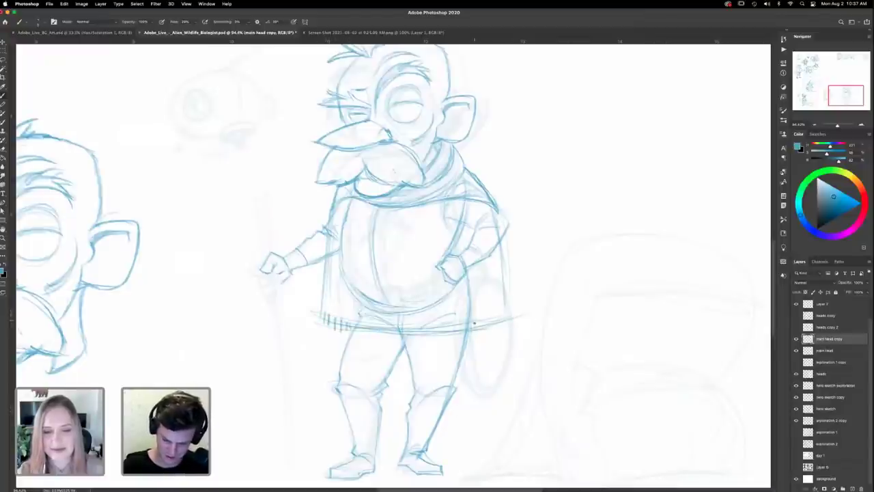
mouse_move(473, 321)
mouse_down()
mouse_move(486, 327)
mouse_move(514, 319)
mouse_move(501, 306)
mouse_up()
drag(471, 287, 506, 282)
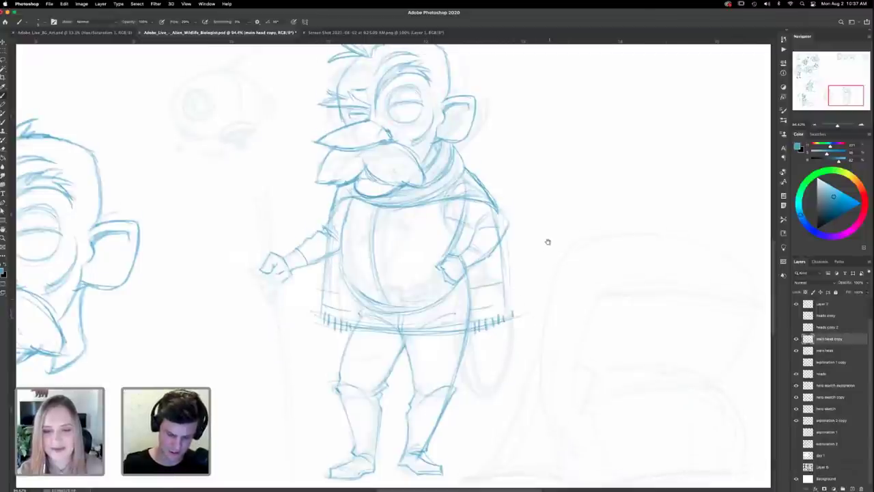
Step: Refine the inner thigh lines of both legs between the crotch and the knees
drag(548, 242, 530, 363)
mouse_move(523, 437)
mouse_down()
mouse_move(543, 362)
mouse_move(515, 252)
mouse_move(535, 365)
mouse_move(540, 354)
mouse_up()
mouse_move(503, 378)
mouse_down()
mouse_move(539, 301)
mouse_move(498, 379)
mouse_move(500, 339)
mouse_up()
drag(386, 411, 393, 401)
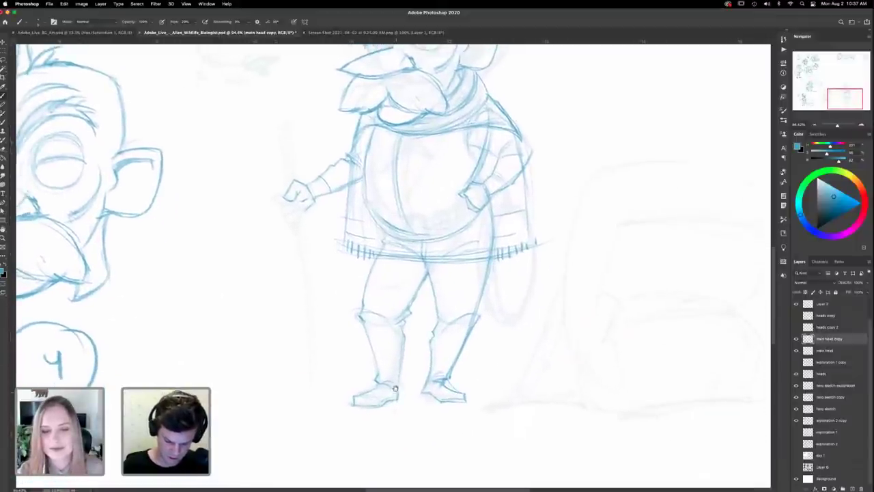
drag(444, 324, 435, 401)
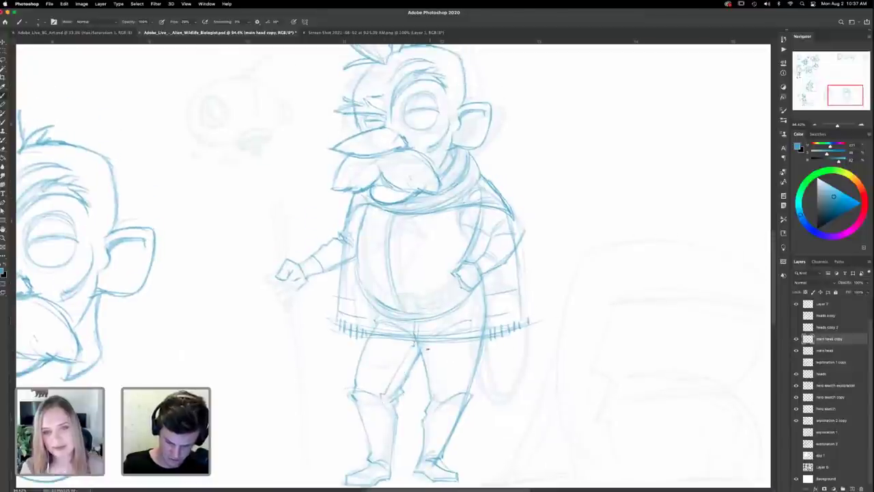
Step: Erase the overlapping construction lines on the bent arm's upper sleeve below the poncho's shoulder
mouse_move(486, 284)
mouse_down()
mouse_move(468, 358)
mouse_move(489, 323)
mouse_move(473, 345)
mouse_up()
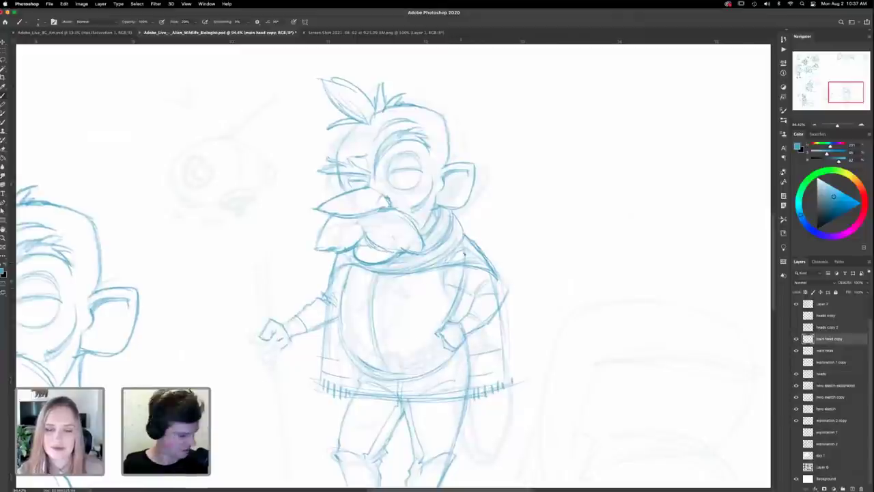
key(e)
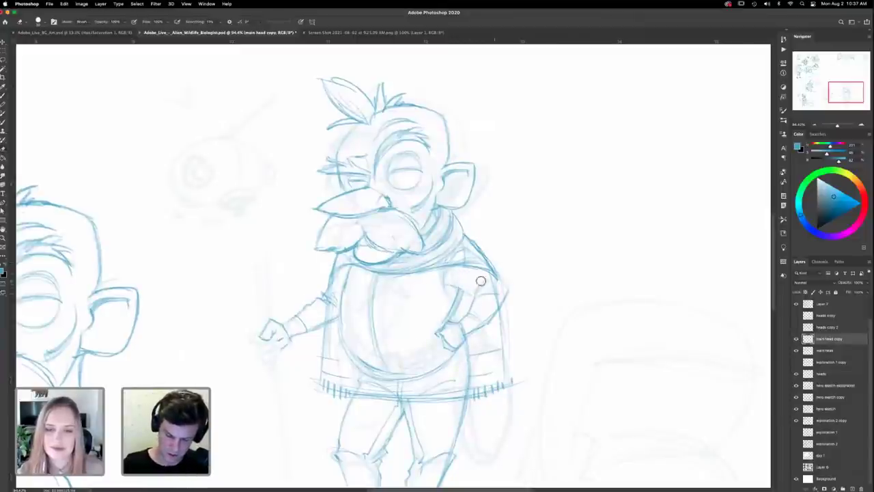
key(b)
Step: Sketch a small boxy device with a round lens on the side of the head just above the ear
scroll(468, 304, up, 5)
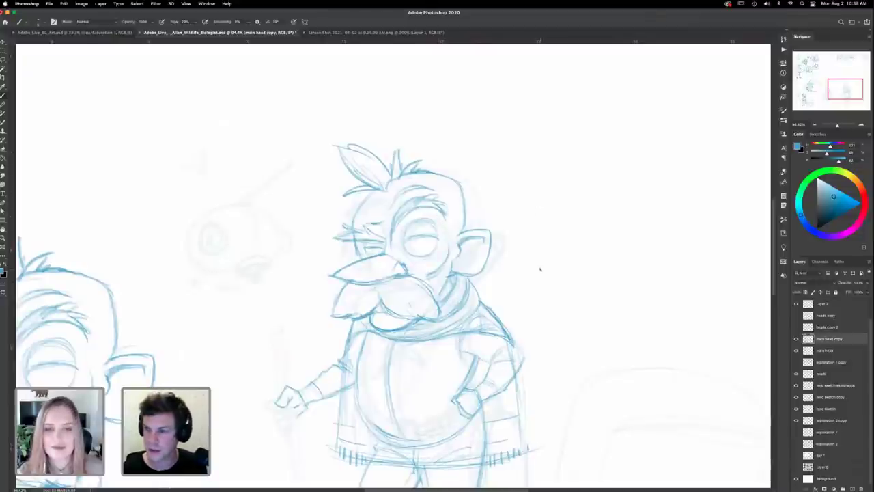
scroll(494, 248, up, 3)
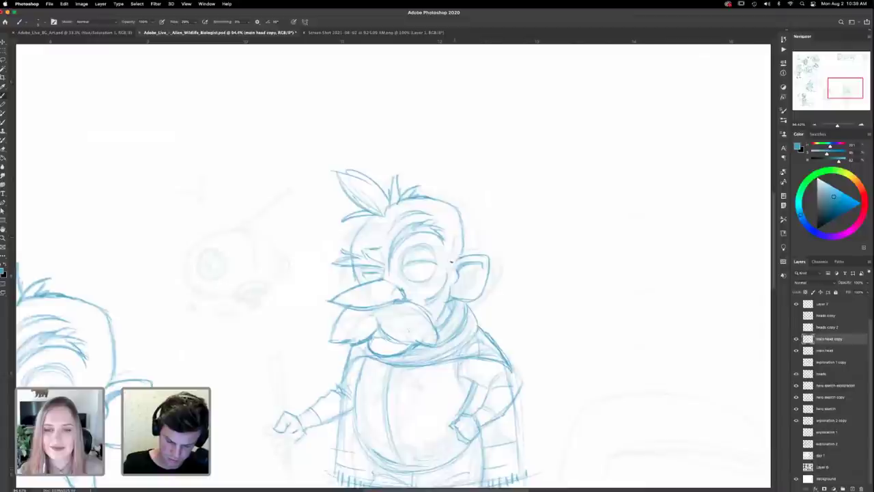
mouse_move(452, 261)
mouse_down()
mouse_move(453, 241)
mouse_move(475, 246)
mouse_move(455, 236)
mouse_move(454, 263)
mouse_move(474, 254)
mouse_move(452, 239)
mouse_move(454, 260)
mouse_move(476, 237)
mouse_move(473, 255)
mouse_up()
drag(527, 297, 532, 280)
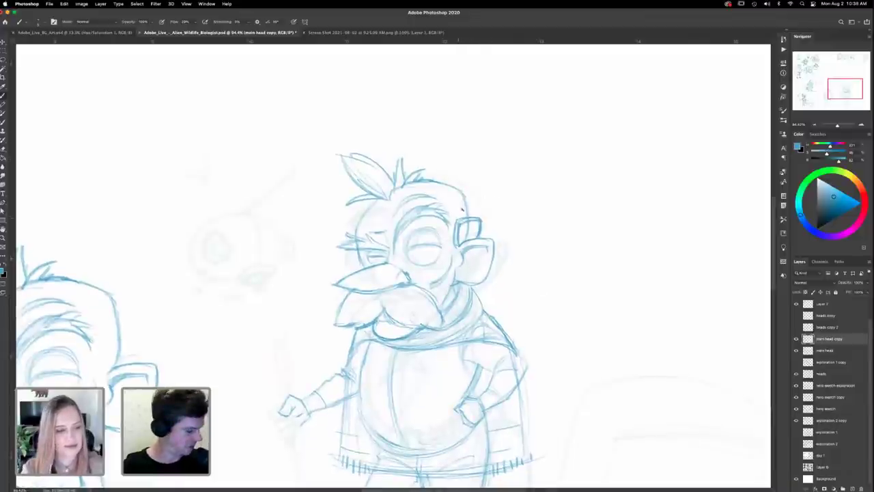
key(e)
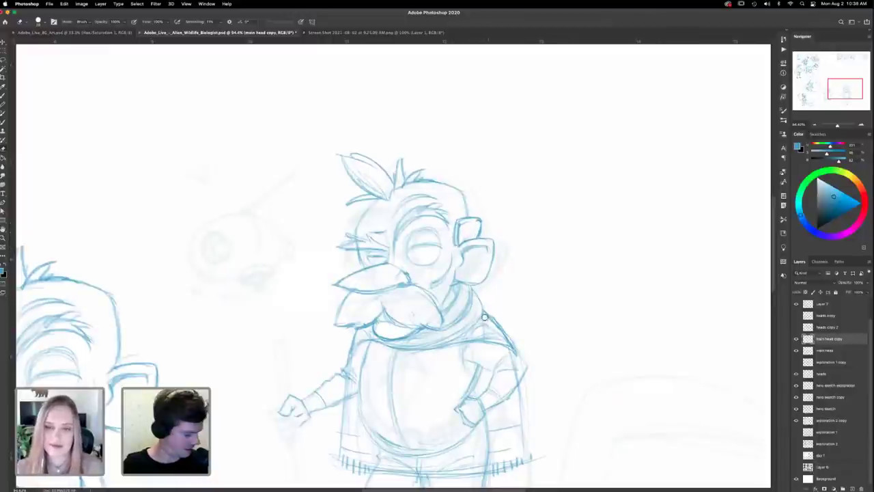
key(b)
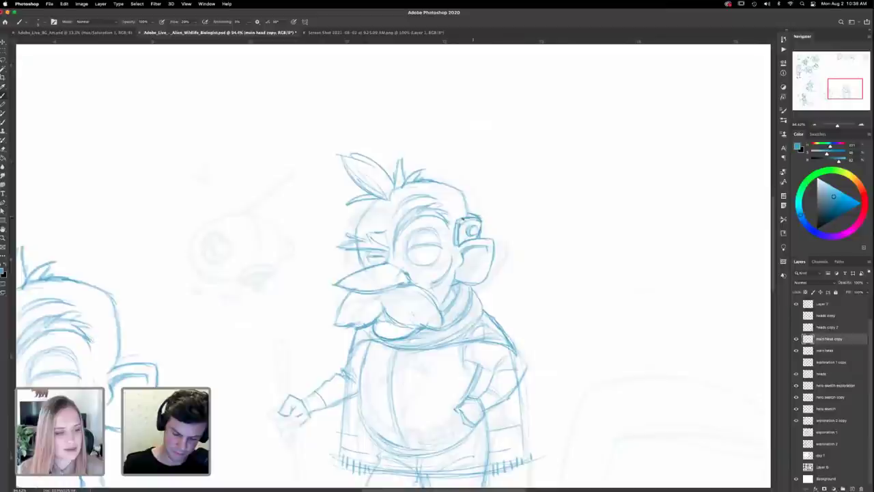
drag(455, 222, 459, 243)
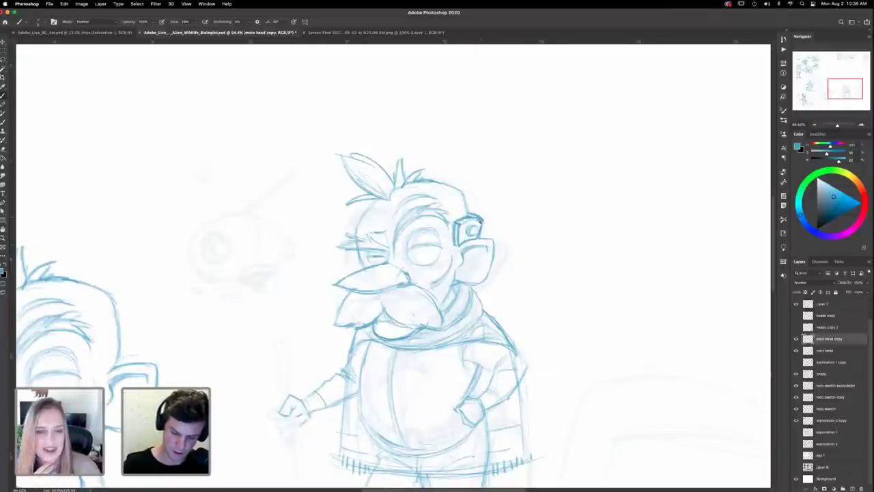
Step: Strengthen the round outline of the larger eye beside the nose
drag(533, 286, 558, 175)
mouse_move(492, 347)
mouse_down()
mouse_move(480, 369)
mouse_move(480, 448)
mouse_up()
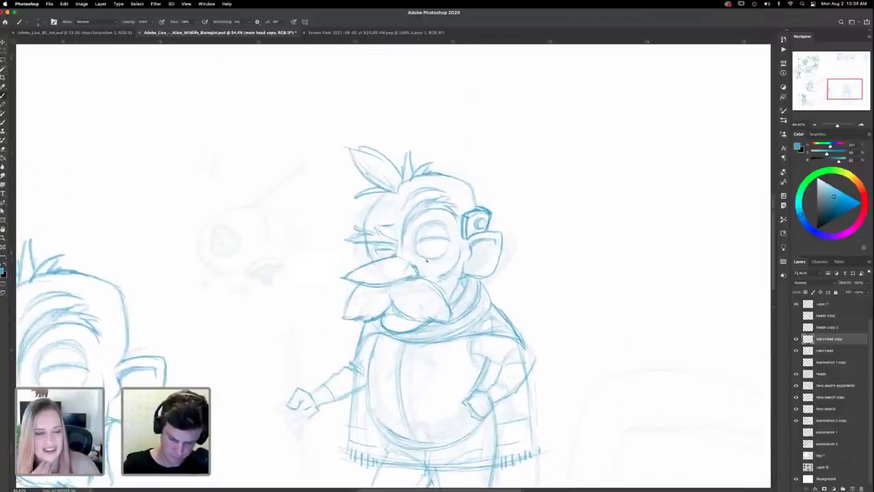
drag(447, 250, 417, 254)
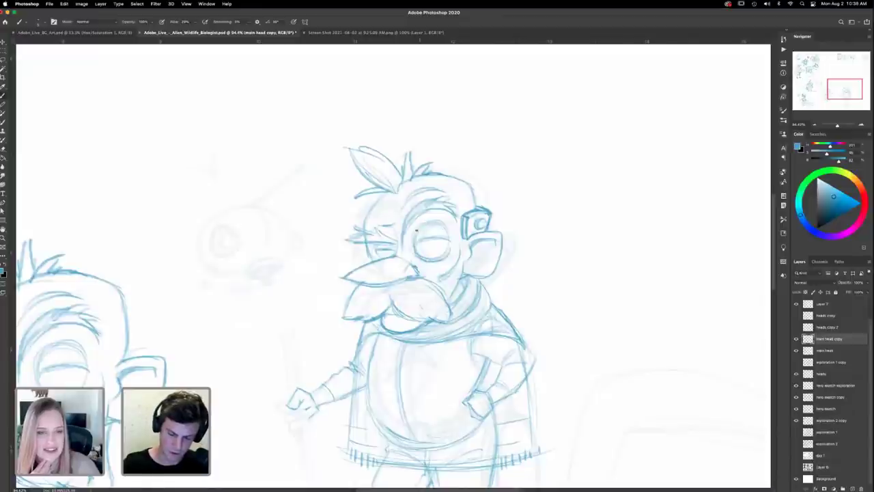
scroll(530, 378, down, 4)
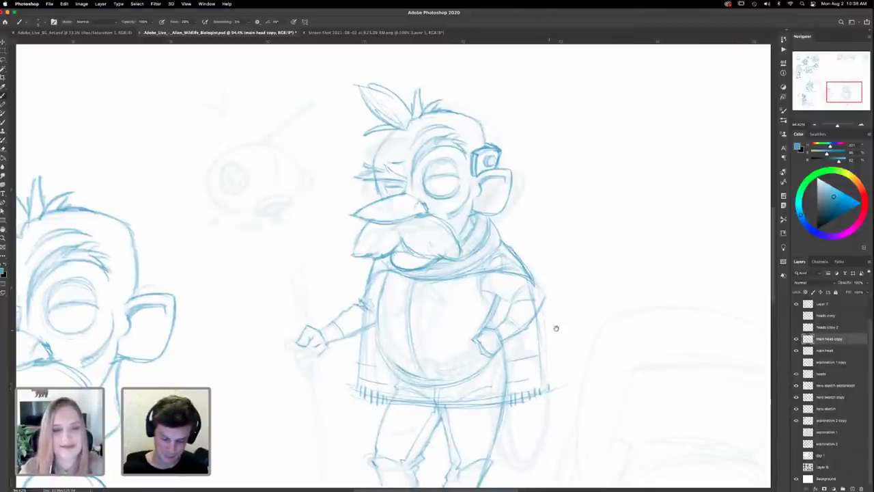
mouse_move(554, 360)
mouse_down()
mouse_move(568, 313)
mouse_move(561, 323)
mouse_move(530, 216)
mouse_move(523, 353)
mouse_up()
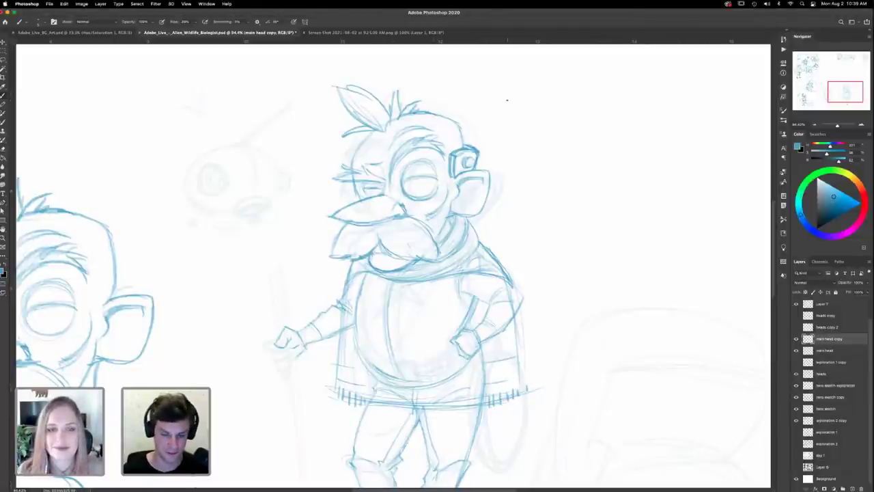
Step: Draw the thumb and curled fingers of the outstretched hand in a gripping pose
scroll(507, 100, down, 5)
scroll(507, 101, left, 5)
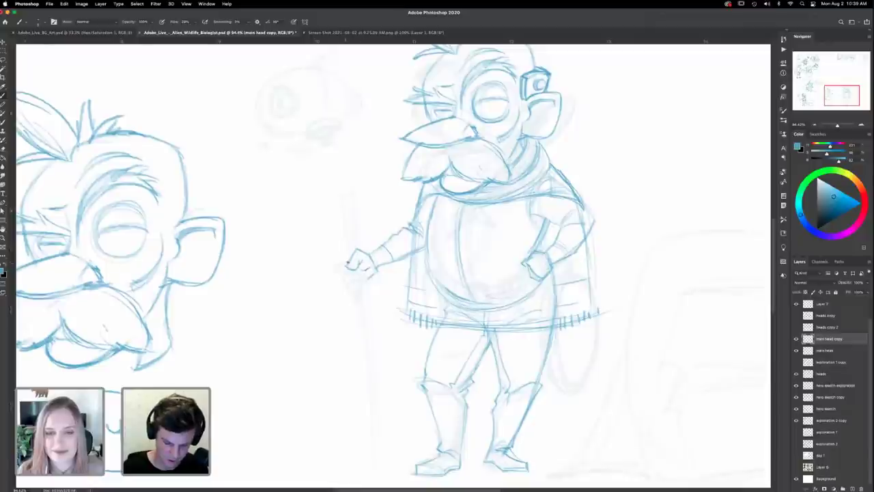
mouse_move(342, 263)
mouse_down()
mouse_move(342, 272)
mouse_move(357, 271)
mouse_move(345, 281)
mouse_move(362, 277)
mouse_move(354, 293)
mouse_move(362, 286)
mouse_move(362, 302)
mouse_up()
scroll(409, 274, up, 3)
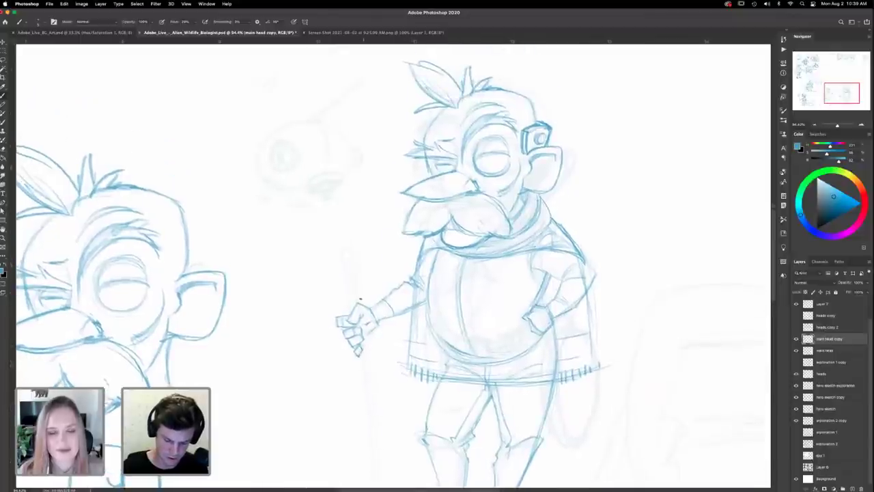
Step: Draw a walking staff from the gripping hand down to foot level, with two side edges, a knot midway and a closed base
scroll(364, 336, down, 5)
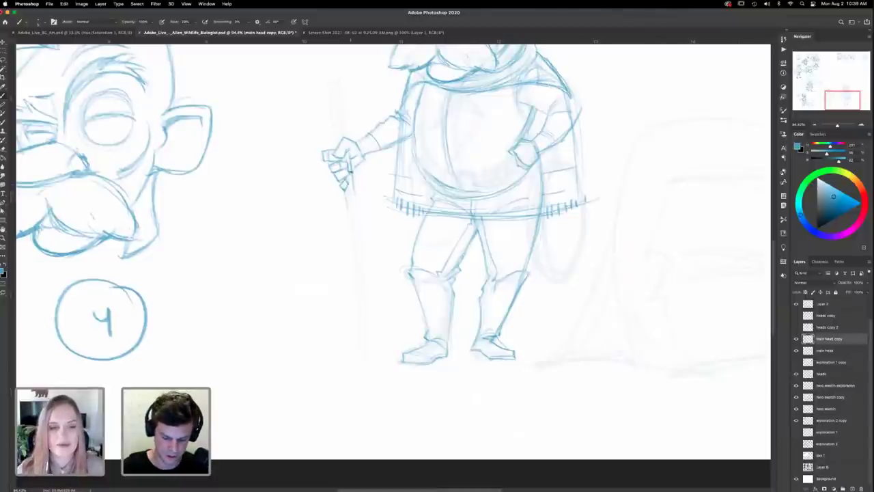
drag(352, 183, 357, 239)
drag(360, 262, 362, 350)
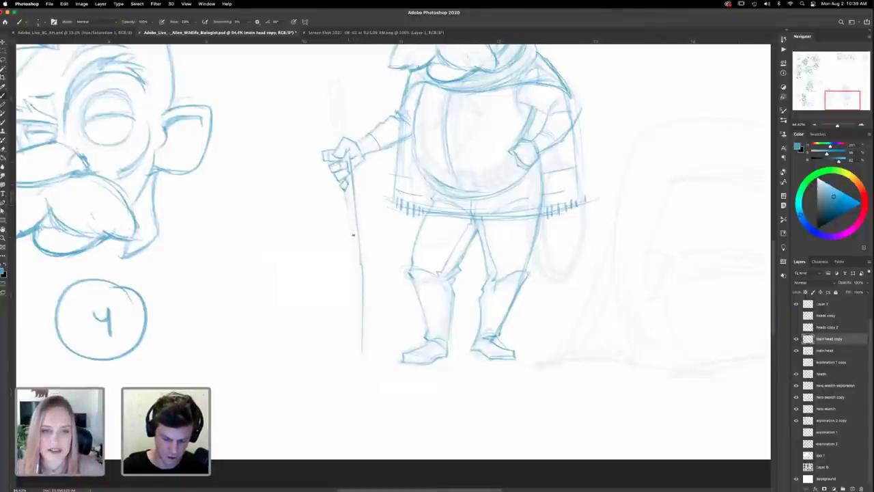
drag(344, 199, 355, 351)
scroll(375, 419, up, 2)
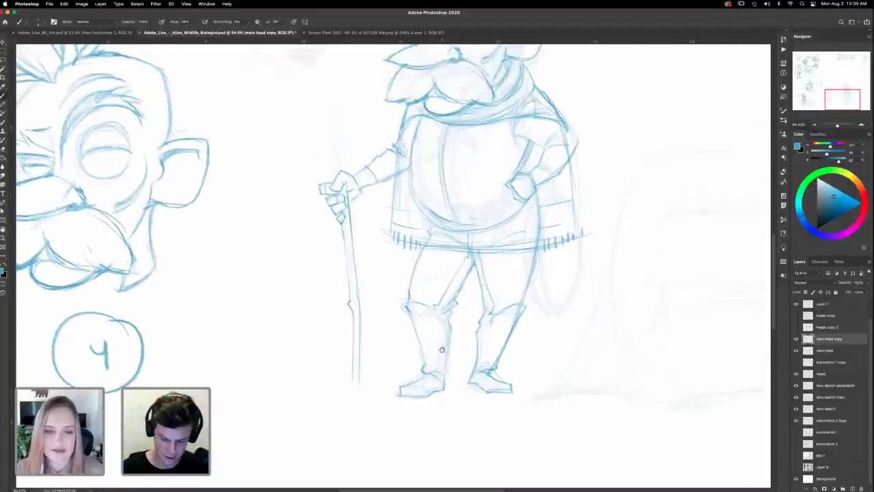
drag(354, 392, 368, 391)
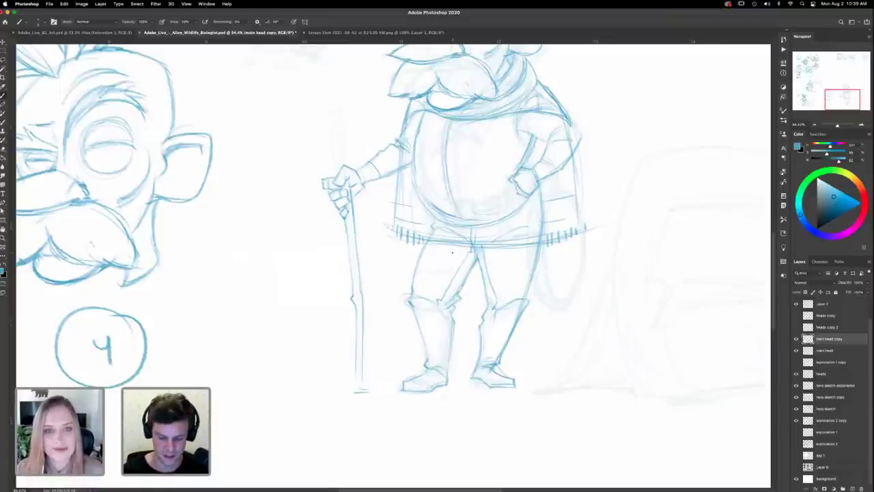
Step: Switch to Firefox, open the giant leaf-tailed gecko photo from the "flat tailed gecko" image results, and enlarge the page to 150%
scroll(451, 252, up, 5)
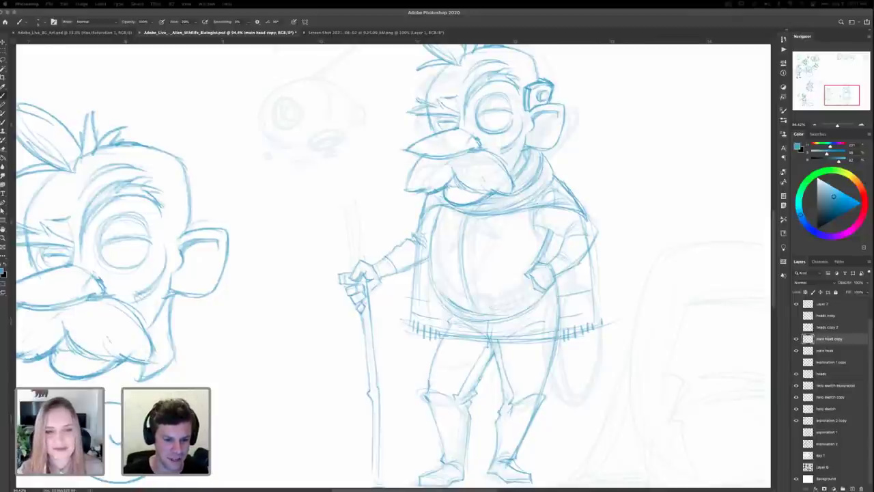
drag(321, 22, 349, 216)
scroll(403, 229, down, 3)
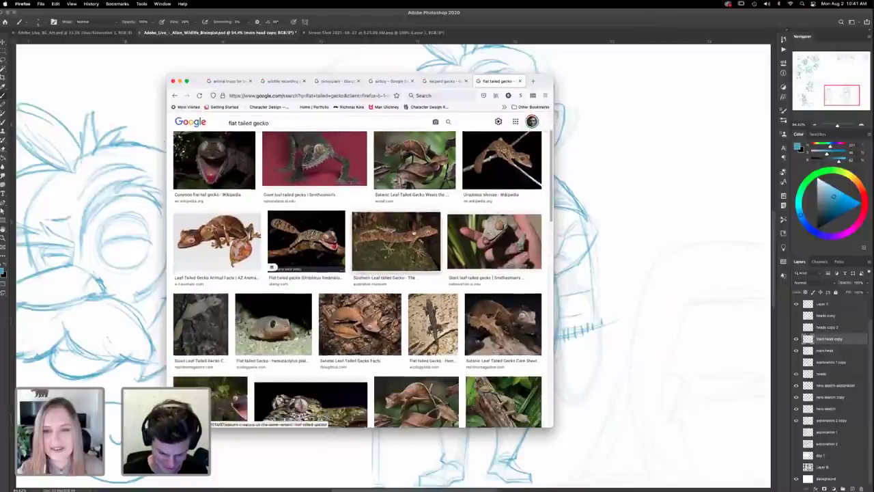
scroll(412, 231, down, 2)
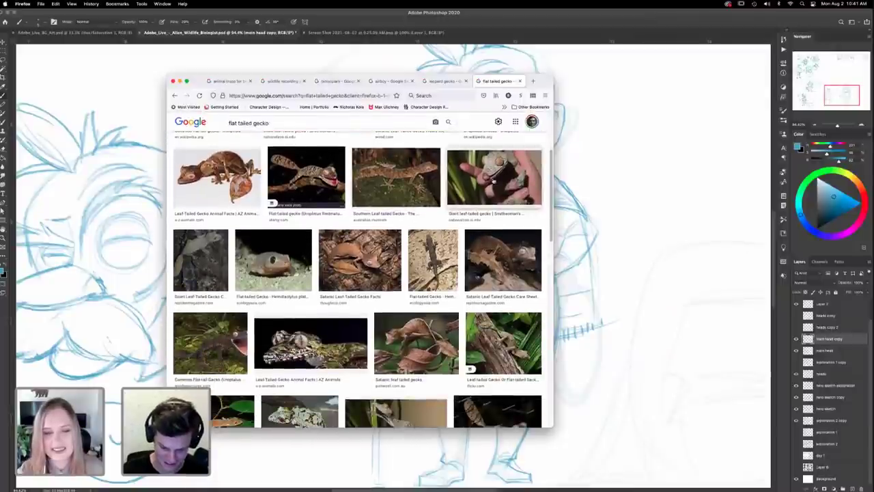
click(493, 182)
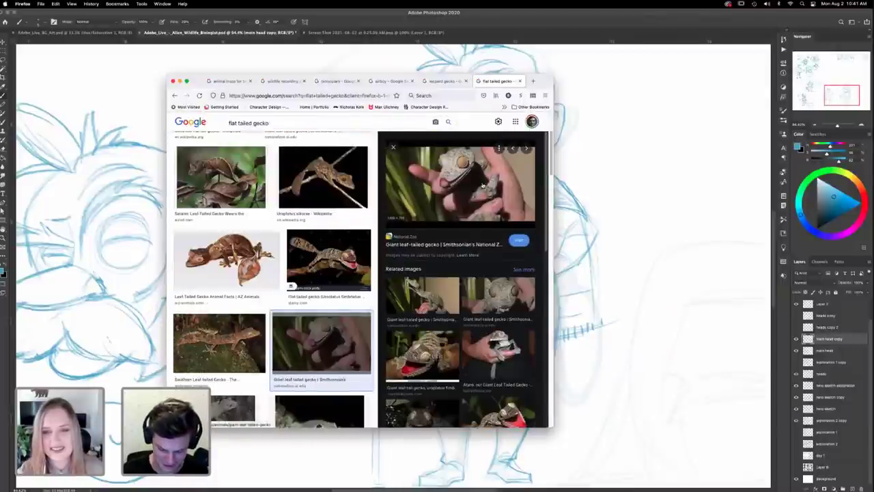
scroll(483, 186, up, 1)
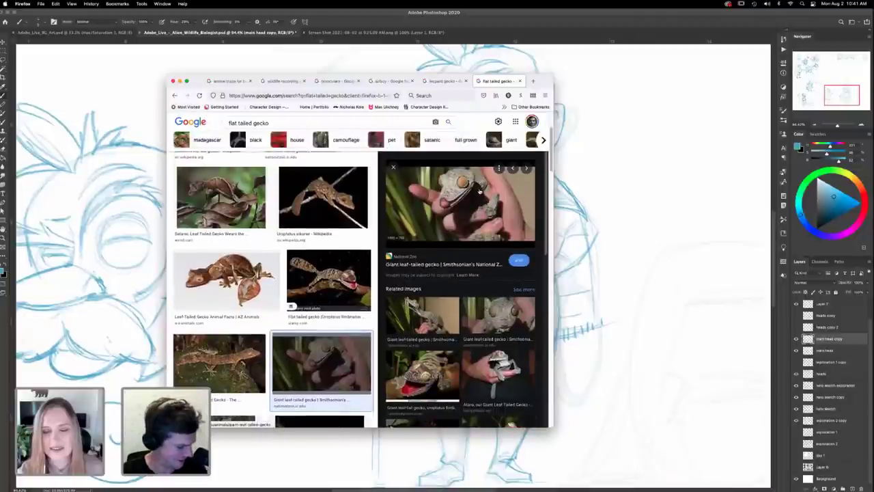
key(super+equal)
key(super+equal)
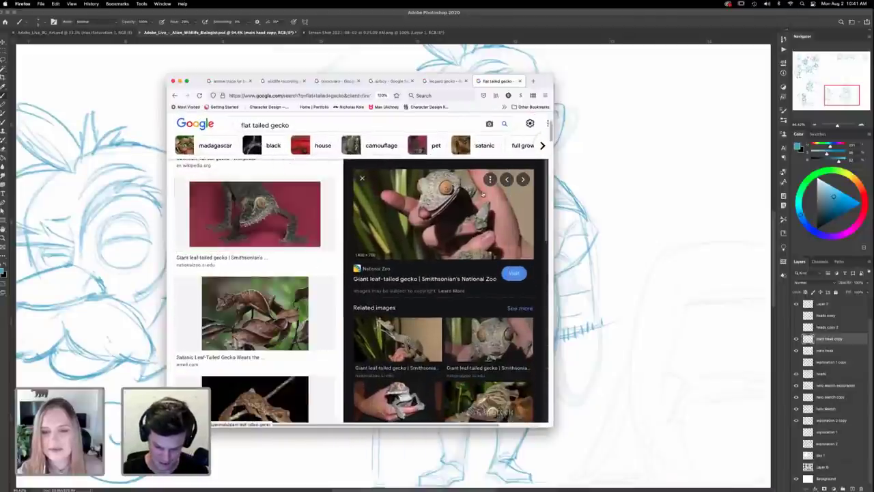
key(super+equal)
Step: Examine the related images and remaining gecko search results for tail shapes, and return to the Photoshop sketch
scroll(490, 276, down, 5)
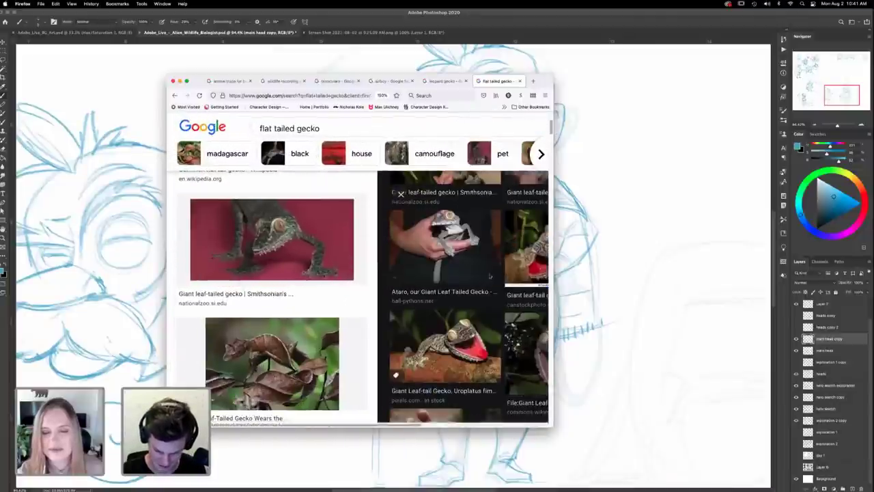
scroll(490, 276, down, 8)
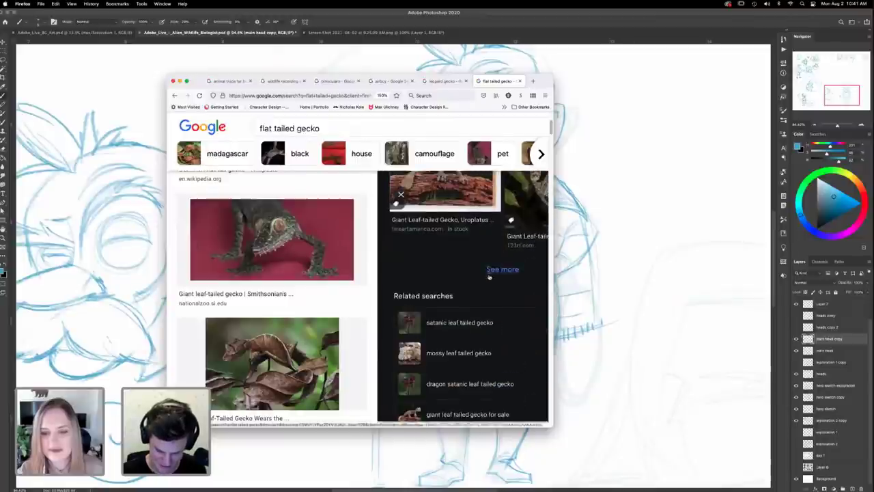
scroll(490, 276, up, 3)
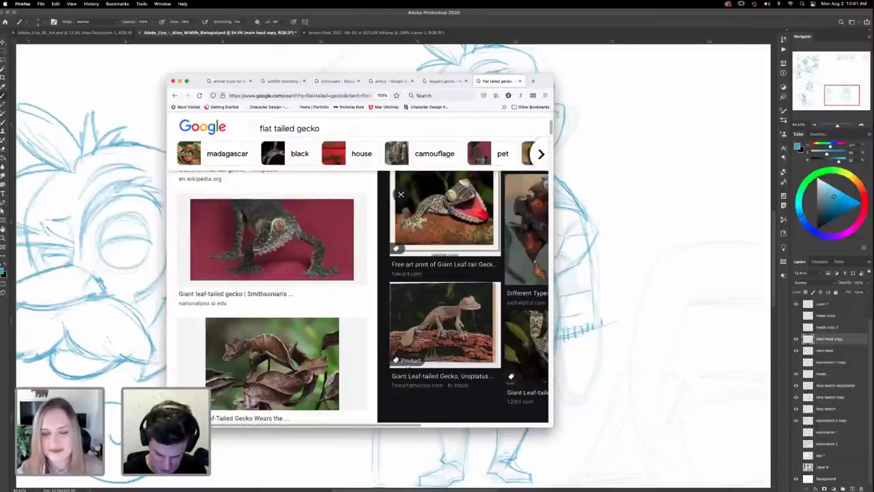
scroll(317, 302, down, 3)
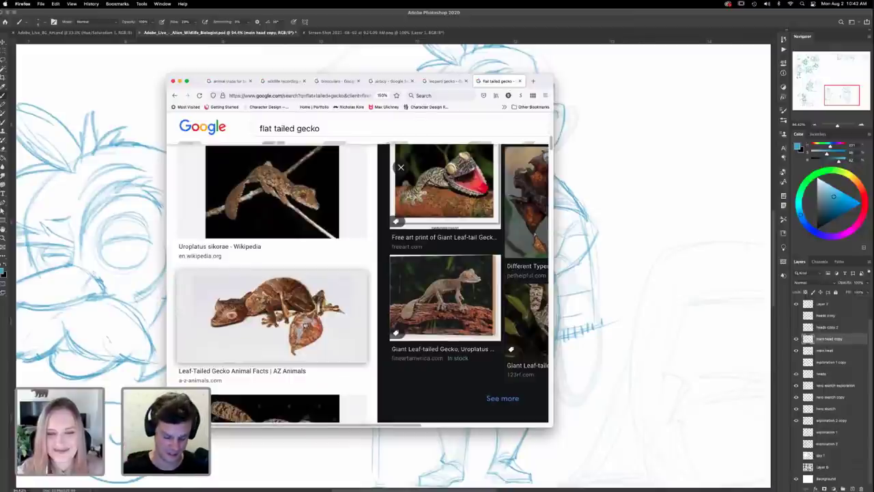
scroll(305, 325, down, 5)
scroll(306, 305, down, 5)
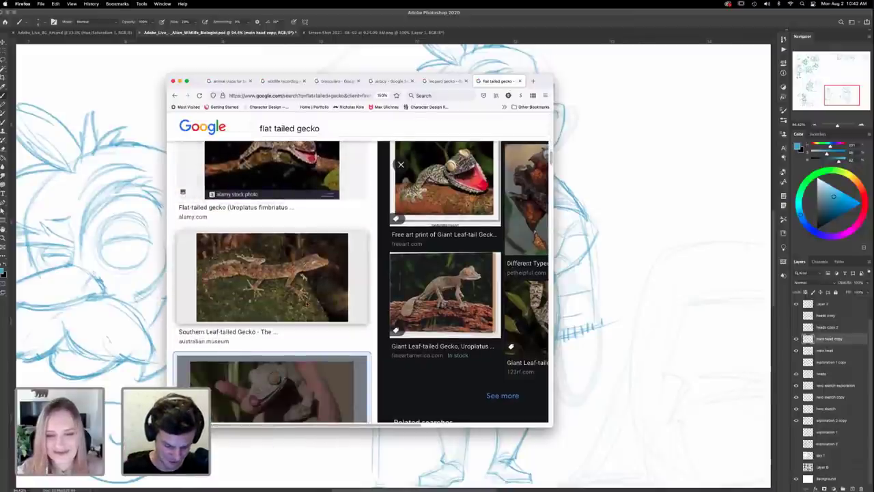
scroll(307, 305, down, 8)
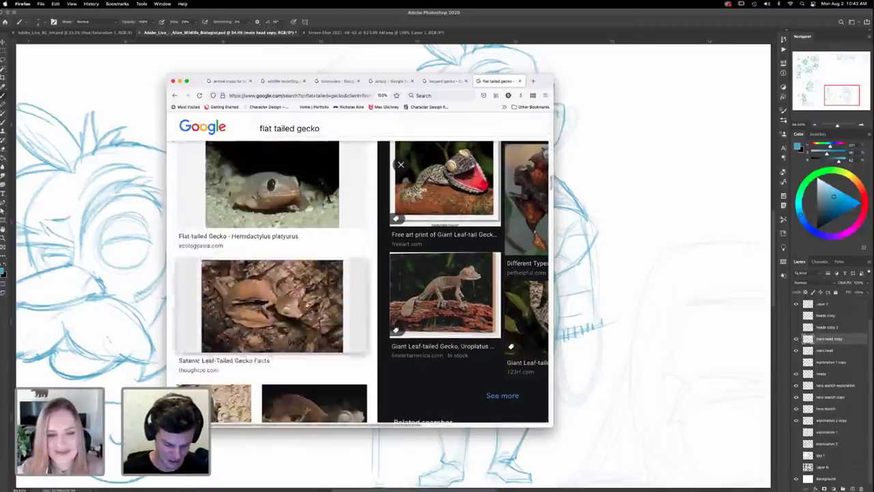
scroll(307, 305, down, 8)
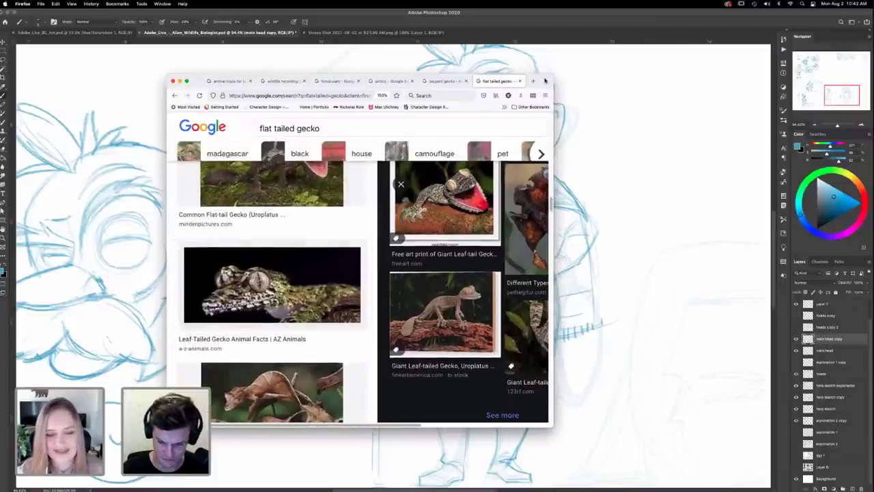
drag(542, 80, 1, 116)
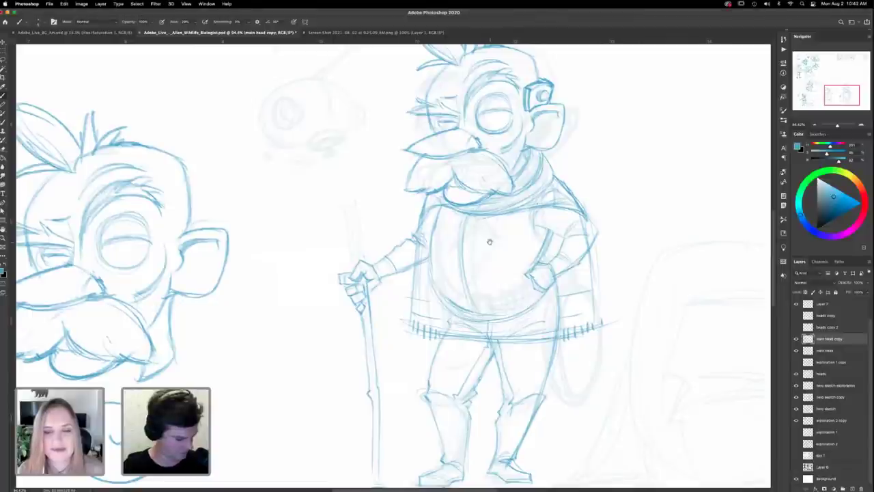
Step: Sketch a broad, drooping wedge-shaped staff head above the gripping hand, with a curved inner notch and a small arrow pointing at it
scroll(478, 274, up, 5)
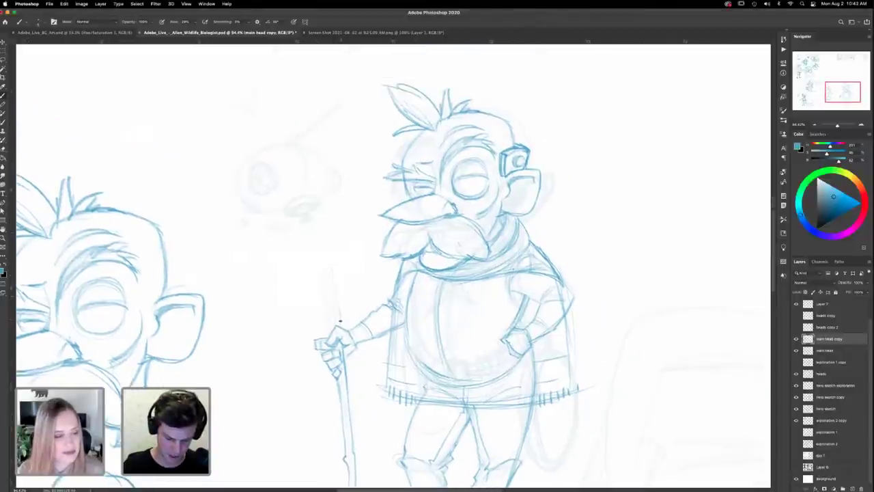
mouse_move(334, 280)
mouse_down()
mouse_move(290, 281)
mouse_move(306, 262)
mouse_move(261, 334)
mouse_move(301, 346)
mouse_up()
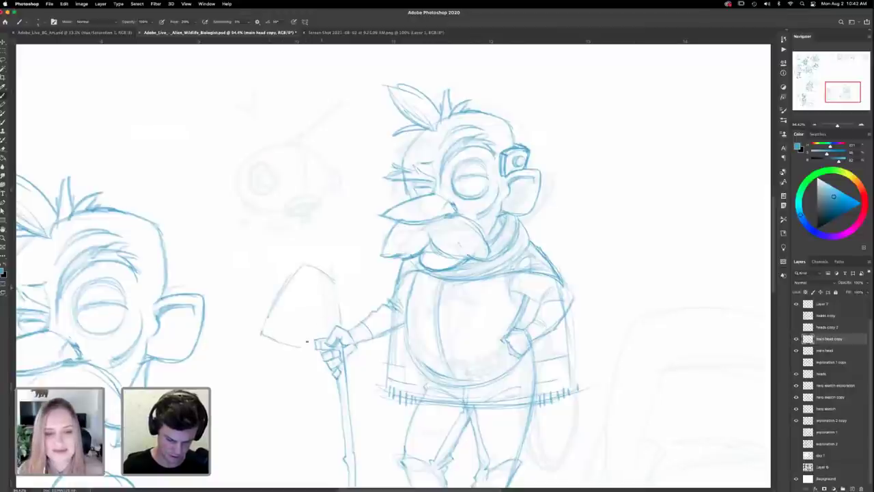
mouse_move(321, 299)
mouse_down()
mouse_move(315, 338)
mouse_move(331, 326)
mouse_move(322, 303)
mouse_move(317, 312)
mouse_move(336, 283)
mouse_move(339, 307)
mouse_up()
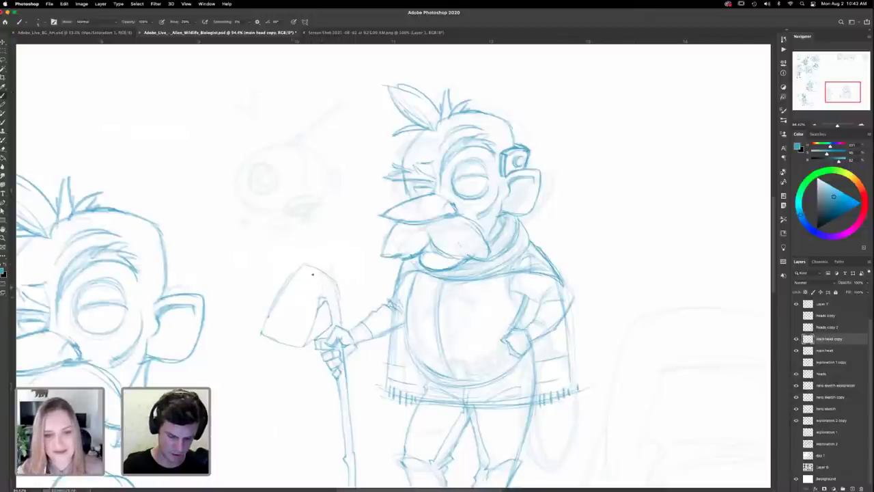
mouse_move(239, 282)
mouse_down()
mouse_move(260, 292)
mouse_move(252, 294)
mouse_up()
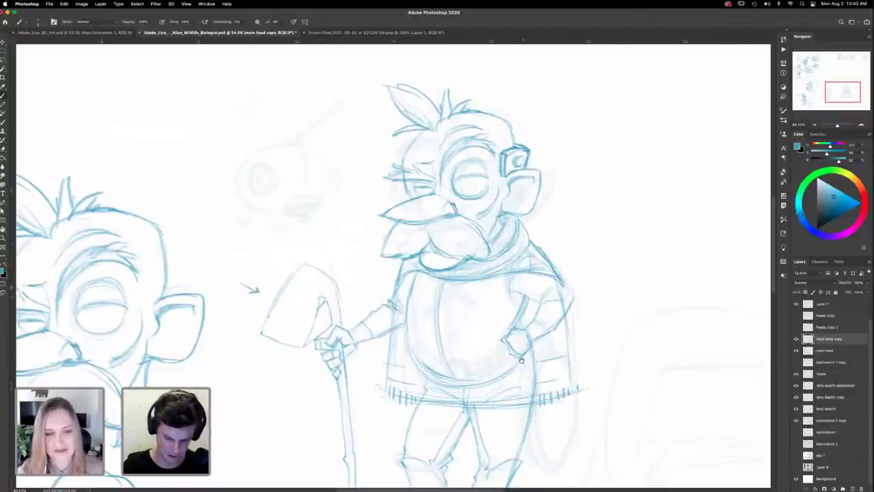
Step: Strengthen the staff head's outline, shade its inner notch, and add light wood-grain marks and a thicker outer bend near the hand
scroll(324, 255, down, 3)
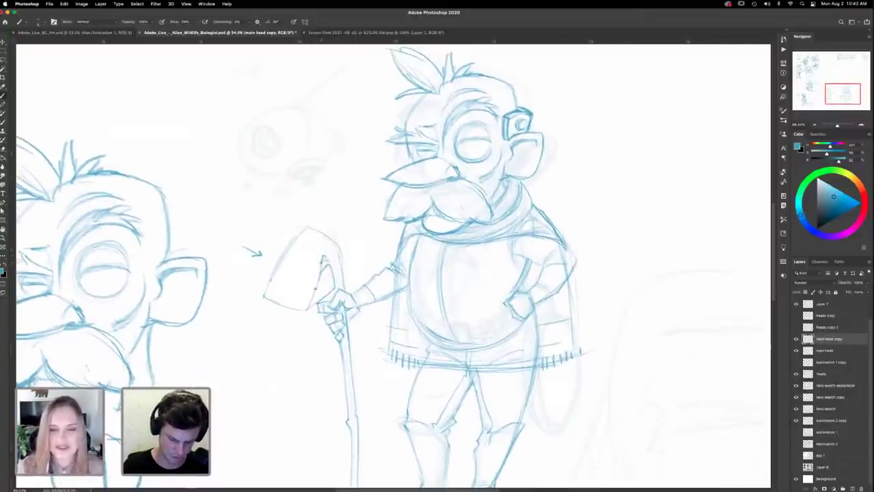
mouse_move(321, 263)
mouse_down()
mouse_move(315, 290)
mouse_move(322, 258)
mouse_move(316, 291)
mouse_move(325, 268)
mouse_move(325, 291)
mouse_move(306, 308)
mouse_move(276, 308)
mouse_up()
mouse_move(277, 269)
mouse_down()
mouse_move(302, 234)
mouse_move(331, 236)
mouse_move(336, 246)
mouse_up()
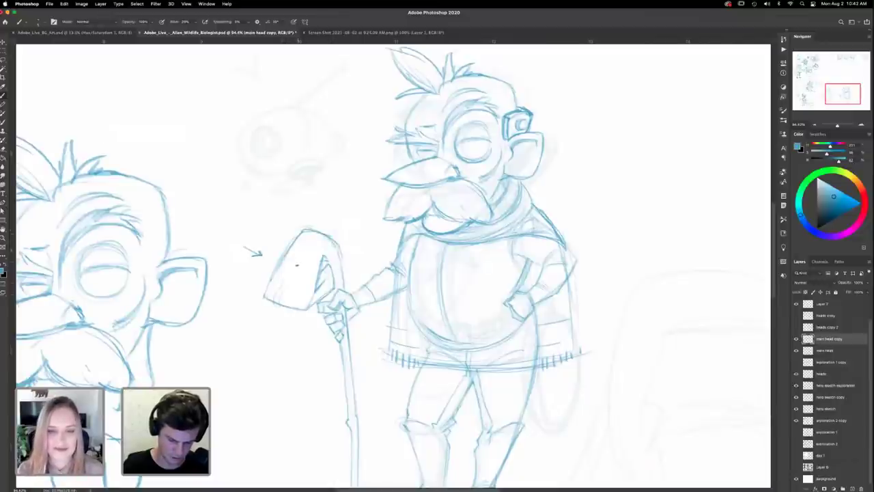
drag(312, 238, 322, 254)
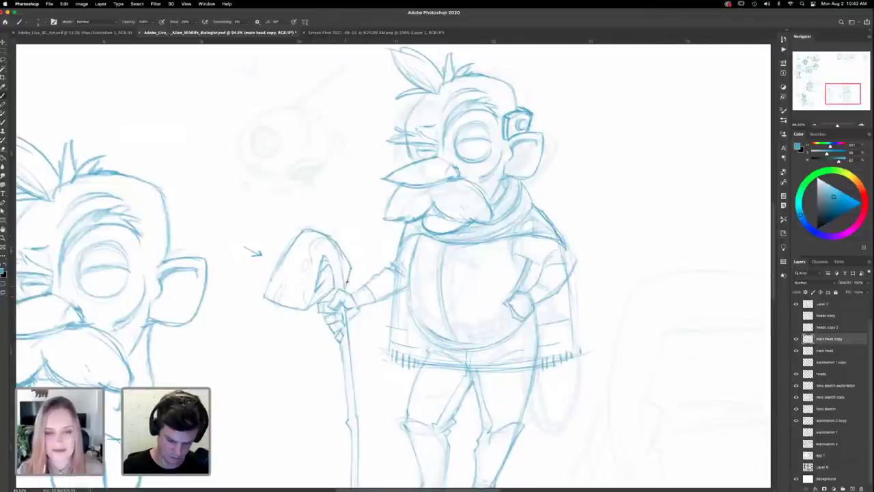
Step: Redraw both edges of the staff's shaft with gnarled, slightly crooked contours from the hand down to the base
scroll(341, 253, down, 5)
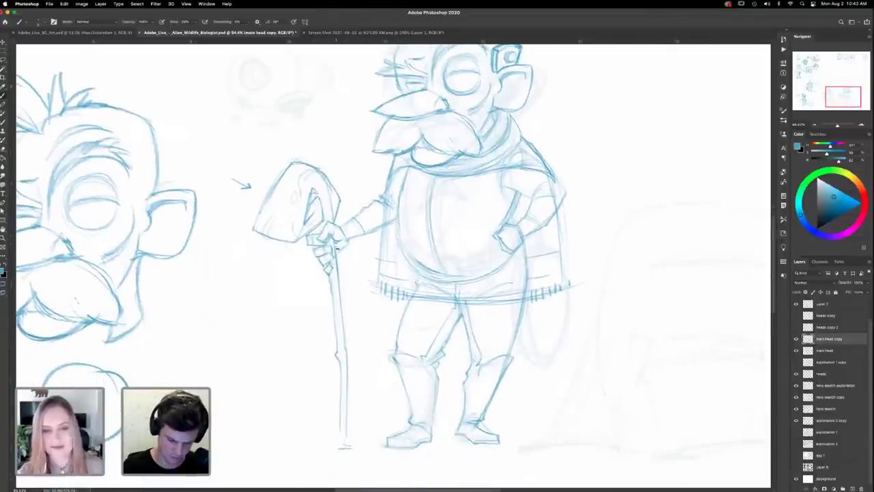
mouse_move(336, 246)
mouse_down()
mouse_move(351, 365)
mouse_move(347, 432)
mouse_up()
mouse_move(329, 285)
mouse_down()
mouse_move(340, 369)
mouse_move(342, 427)
mouse_up()
scroll(454, 349, down, 2)
drag(491, 290, 498, 279)
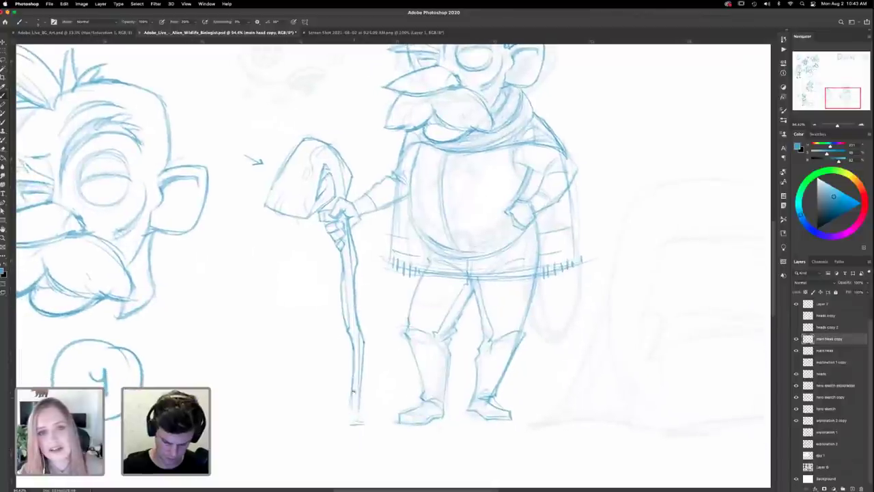
drag(353, 391, 354, 414)
drag(360, 396, 364, 428)
drag(515, 386, 494, 476)
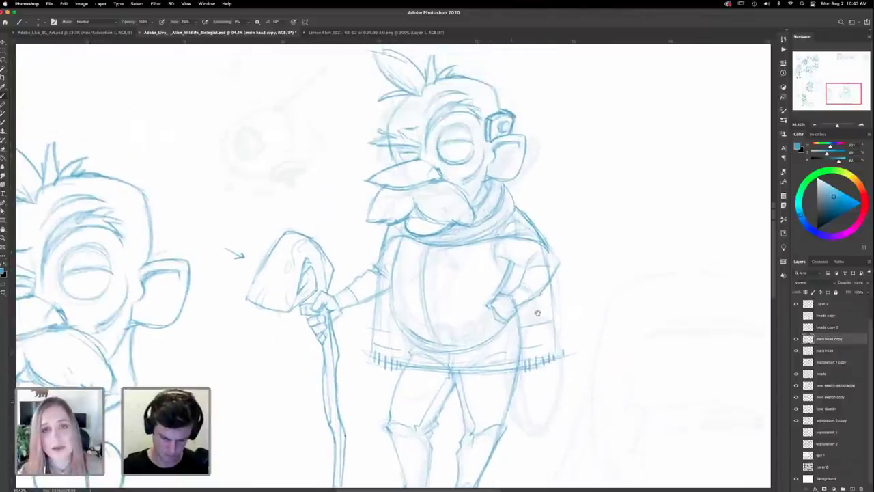
Step: Darken the bent elbow's outline and define the sleeve opening on the arm resting on the hip
drag(538, 312, 546, 256)
drag(485, 374, 444, 437)
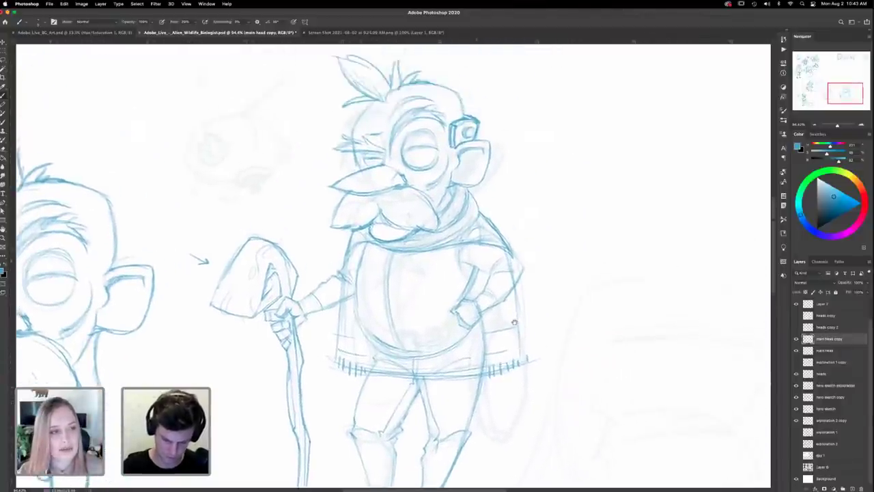
drag(474, 355, 492, 266)
scroll(499, 258, up, 3)
scroll(498, 258, right, 2)
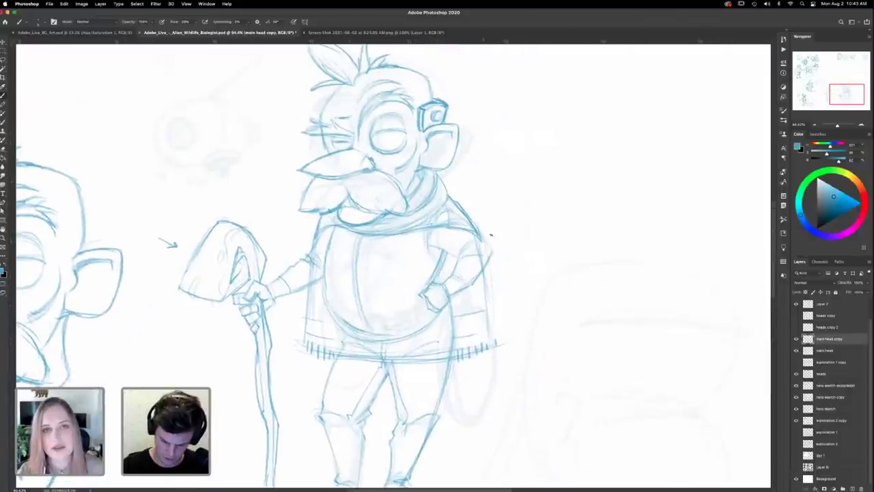
mouse_move(484, 237)
mouse_down()
mouse_move(484, 268)
mouse_move(453, 284)
mouse_up()
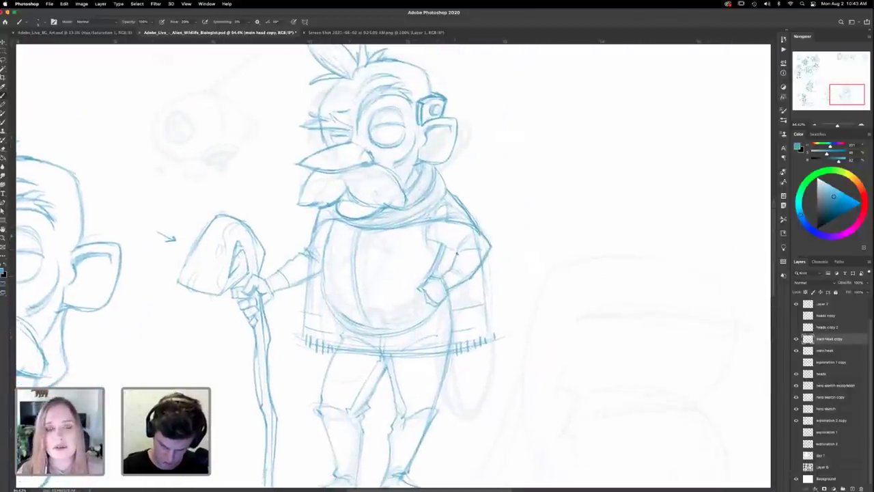
mouse_move(472, 250)
mouse_down()
mouse_move(456, 254)
mouse_move(428, 240)
mouse_move(437, 246)
mouse_up()
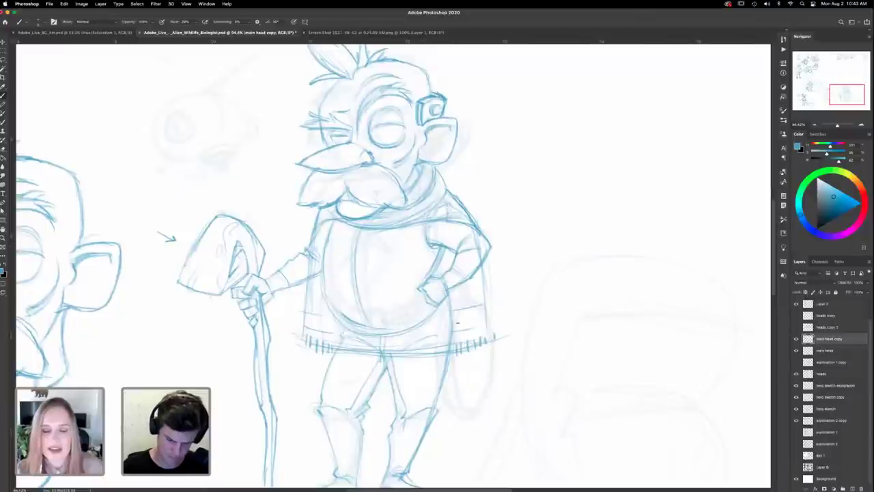
drag(493, 312, 486, 353)
Step: Examine the full-length hero figure up close and alongside the other sketches on the canvas
drag(511, 286, 516, 234)
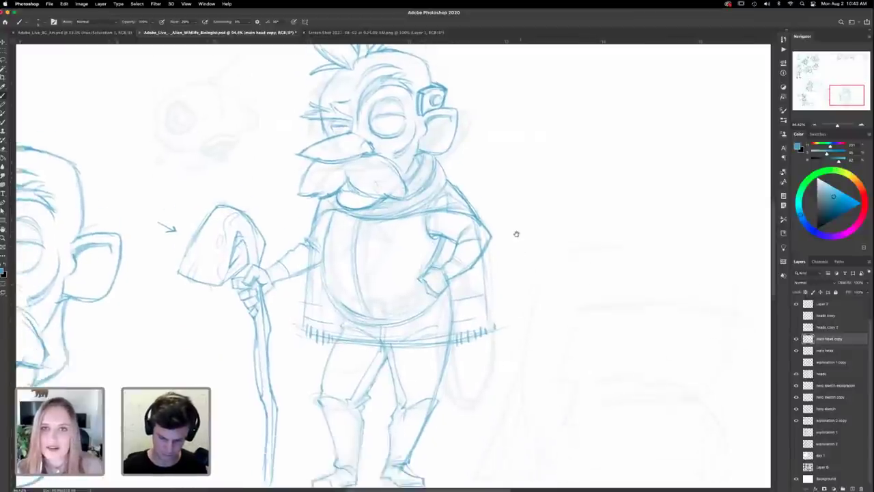
scroll(516, 234, down, 2)
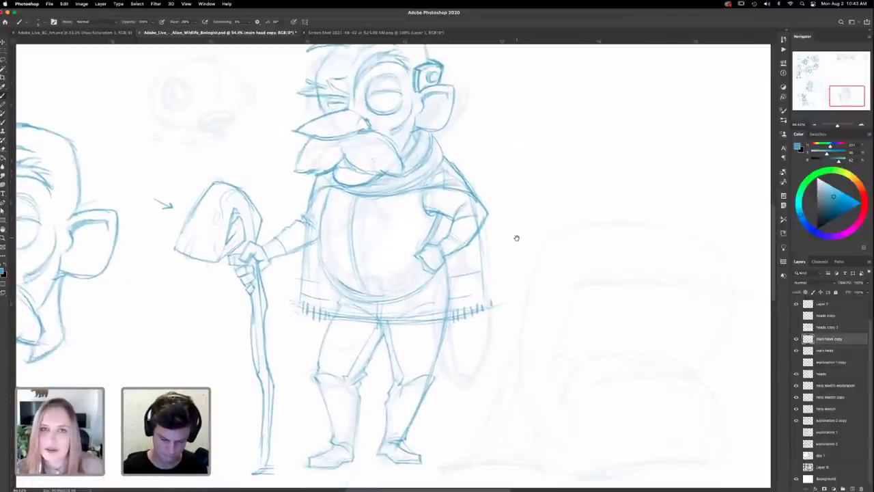
drag(520, 237, 509, 294)
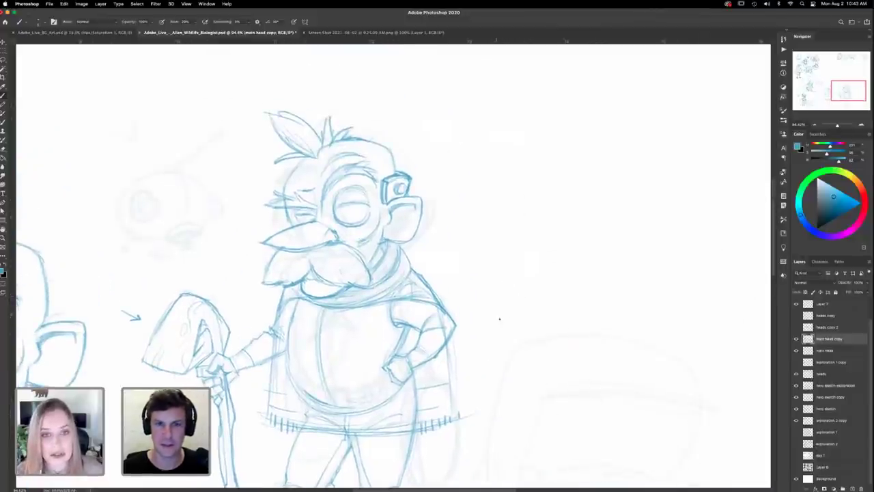
scroll(470, 311, down, 2)
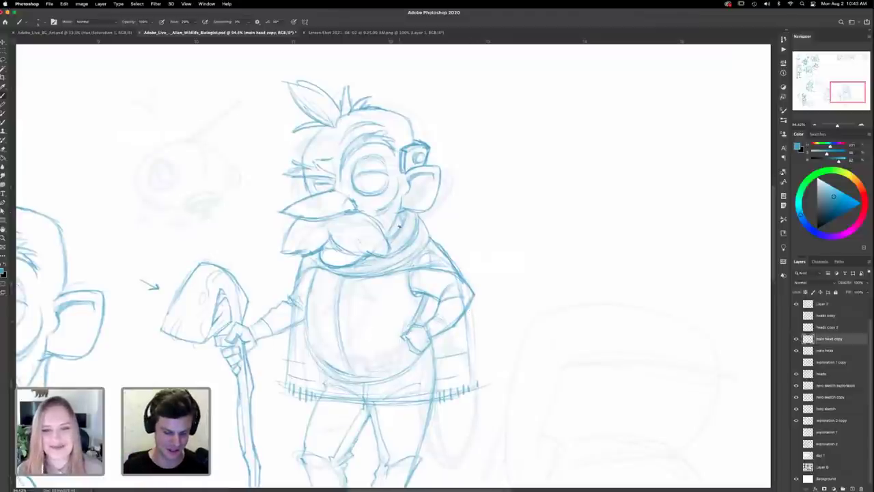
scroll(484, 226, down, 3)
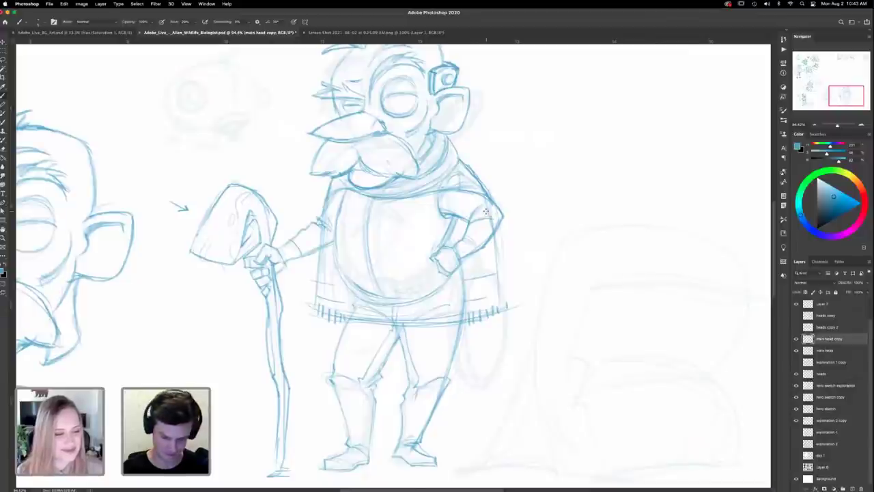
scroll(485, 212, down, 6)
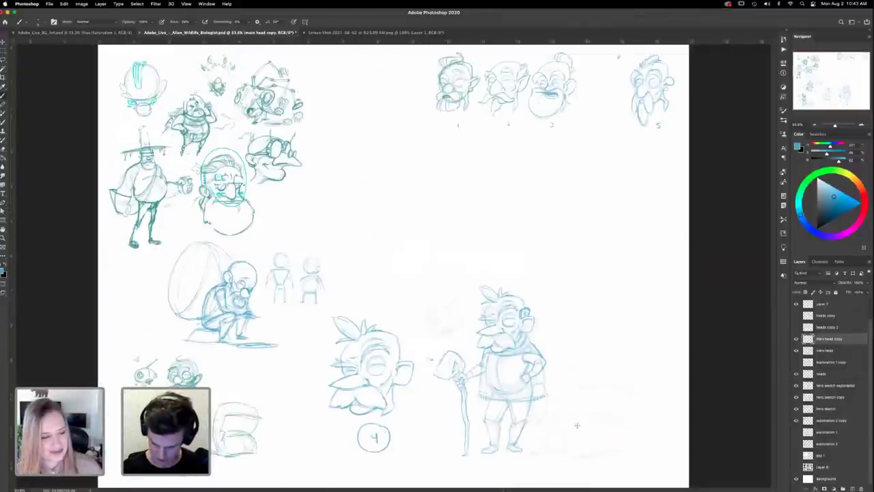
key(z)
click(559, 342)
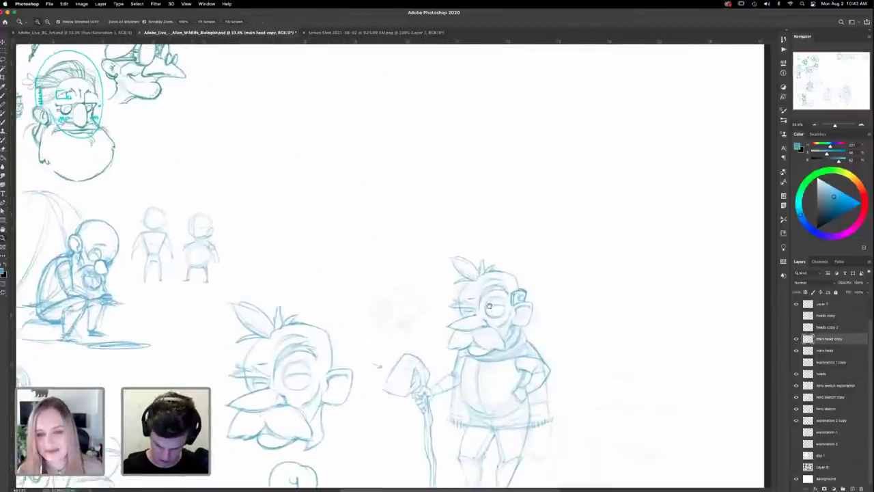
Step: Darken the curved underside of the hero's round belly with repeated brush strokes from one hip to the other
drag(488, 366, 410, 282)
drag(447, 312, 456, 312)
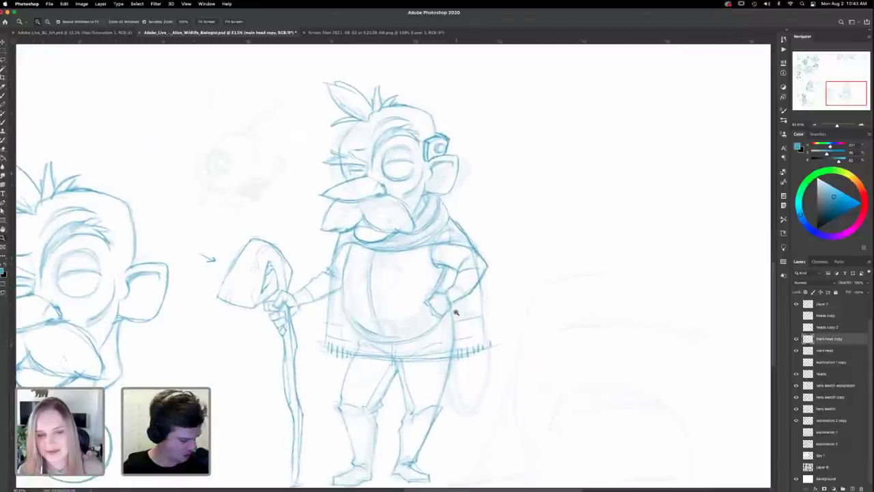
key(b)
mouse_move(350, 250)
mouse_down()
mouse_move(346, 313)
mouse_move(415, 338)
mouse_up()
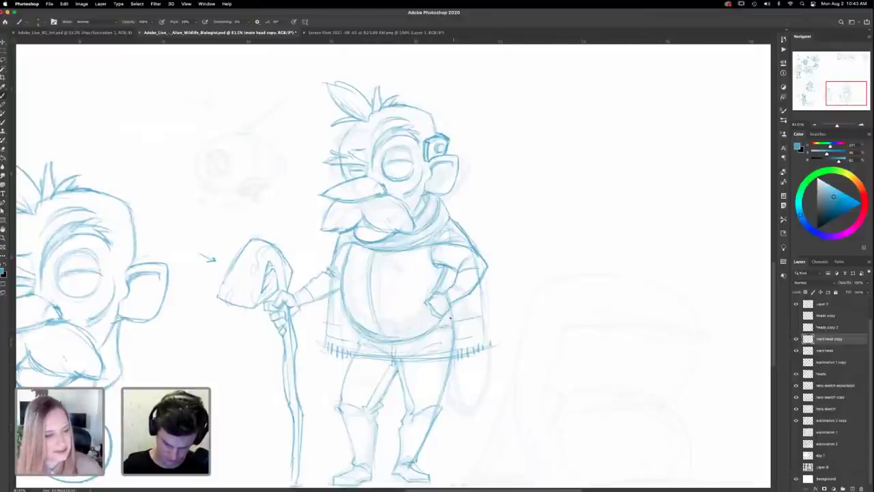
mouse_move(441, 325)
mouse_down()
mouse_move(453, 314)
mouse_move(401, 340)
mouse_move(366, 344)
mouse_move(442, 329)
mouse_up()
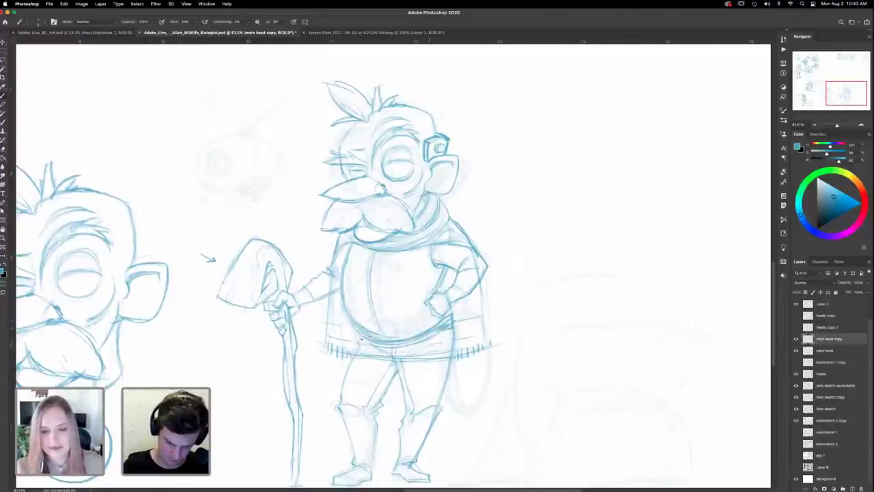
drag(362, 340, 413, 346)
Step: Thicken the poncho's outline over the shoulder above the bent arm and clean up its edge with the eraser
mouse_move(492, 352)
mouse_down()
mouse_move(493, 275)
mouse_move(486, 340)
mouse_up()
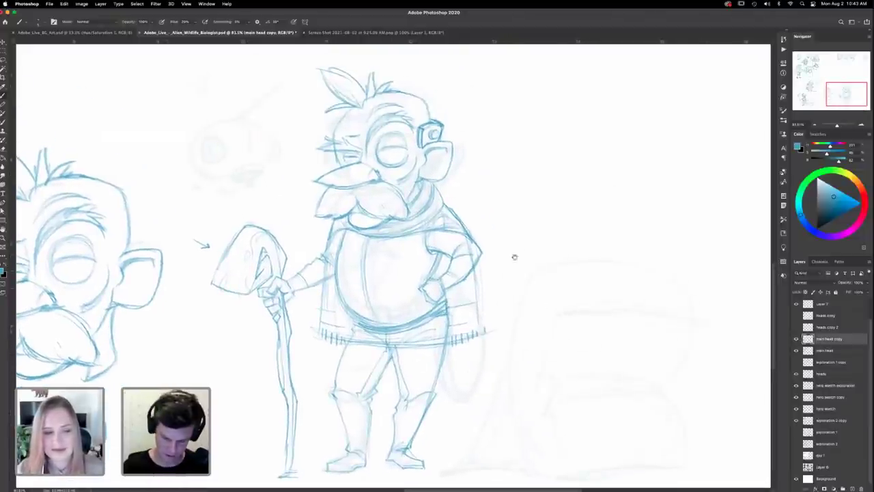
scroll(514, 256, down, 3)
scroll(519, 355, up, 3)
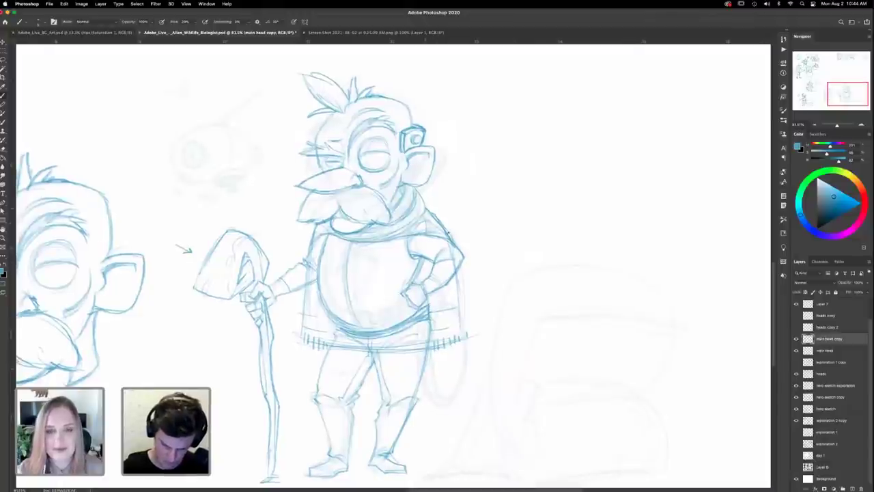
drag(441, 234, 456, 245)
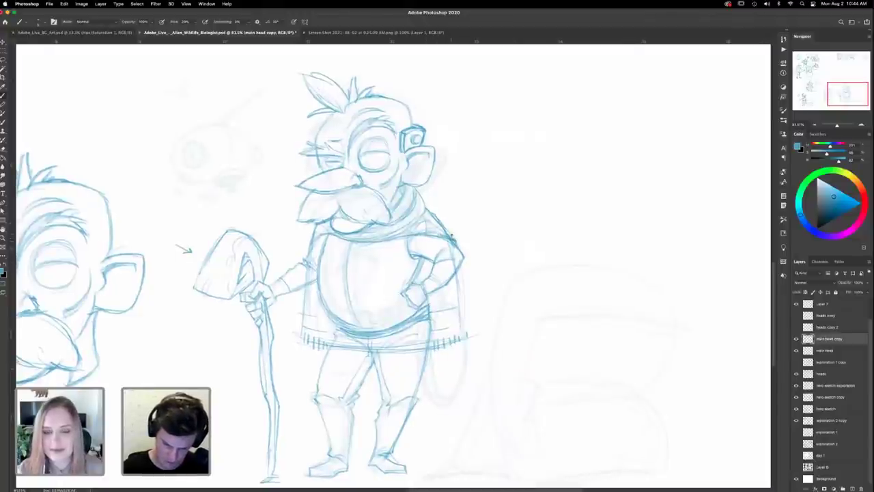
drag(428, 209, 444, 219)
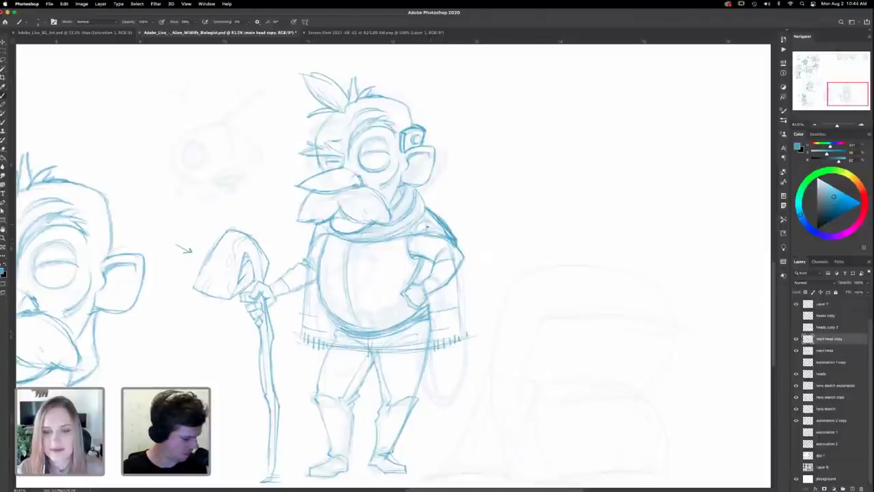
key(e)
mouse_move(432, 213)
mouse_down()
mouse_move(448, 232)
mouse_move(434, 218)
mouse_up()
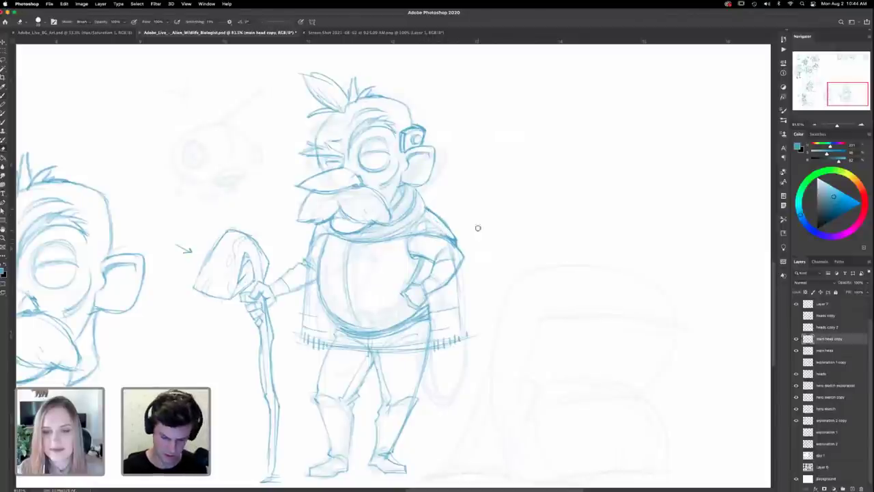
drag(502, 231, 507, 216)
Step: Darken the hip line and the contours of both thighs from the belly down to the boot tops
mouse_move(498, 295)
mouse_down()
mouse_move(481, 352)
mouse_move(492, 279)
mouse_move(484, 294)
mouse_move(403, 321)
mouse_move(329, 321)
mouse_up()
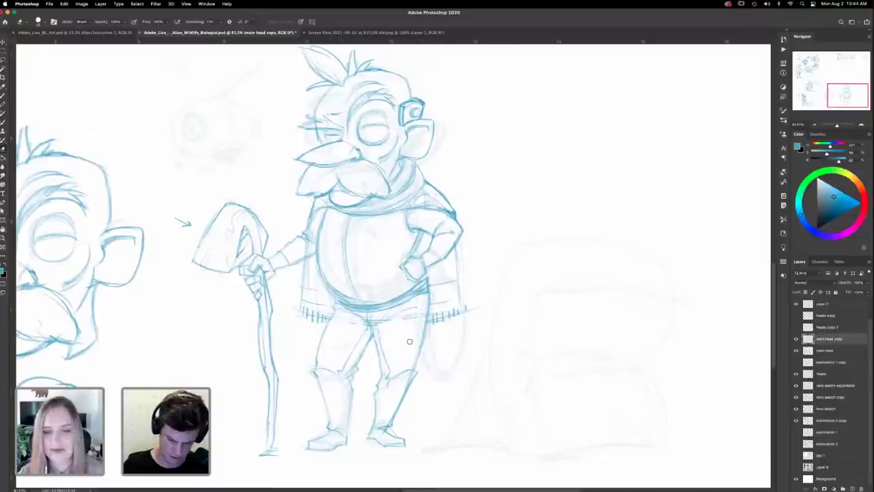
mouse_move(471, 321)
mouse_down()
mouse_move(466, 340)
mouse_move(469, 317)
mouse_up()
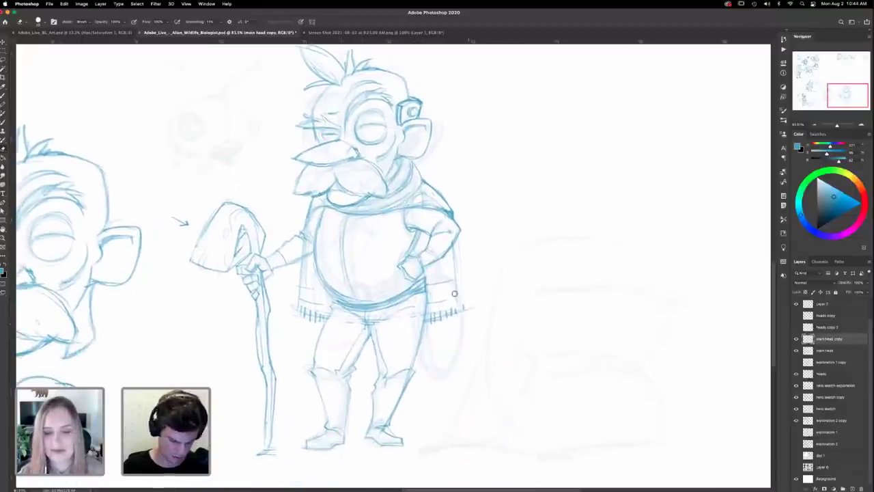
key(b)
drag(424, 273, 427, 321)
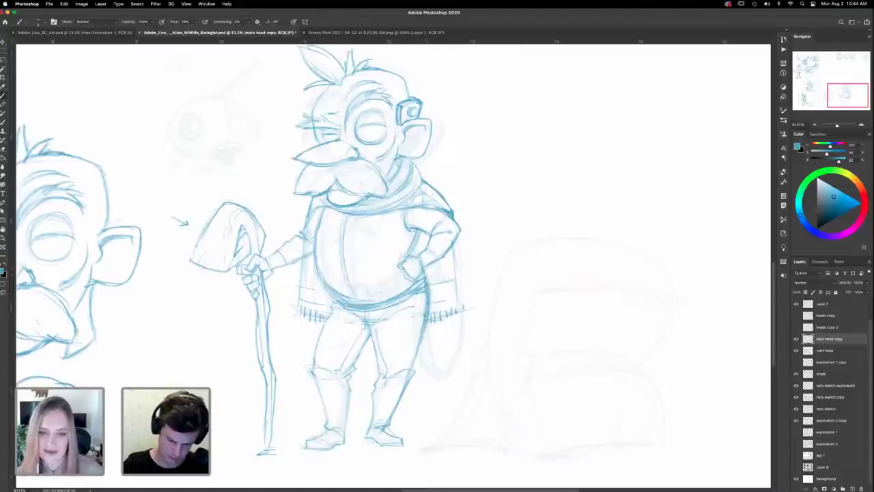
drag(421, 232, 412, 253)
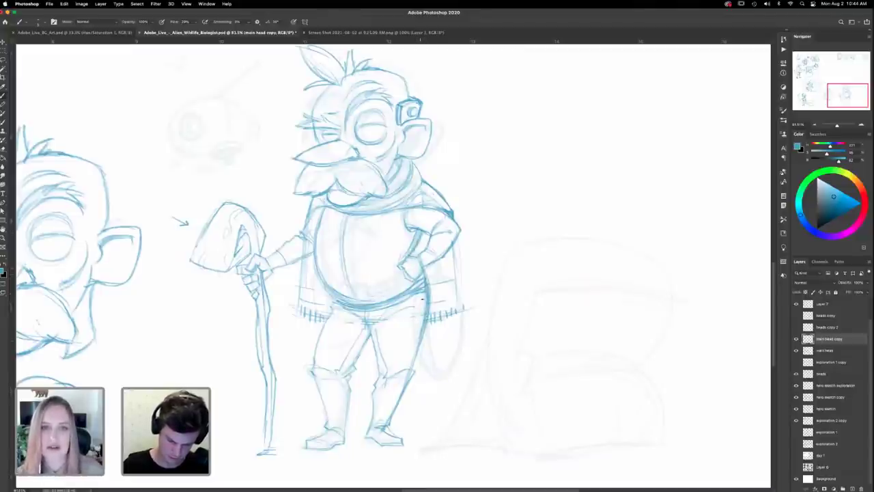
drag(418, 350, 407, 375)
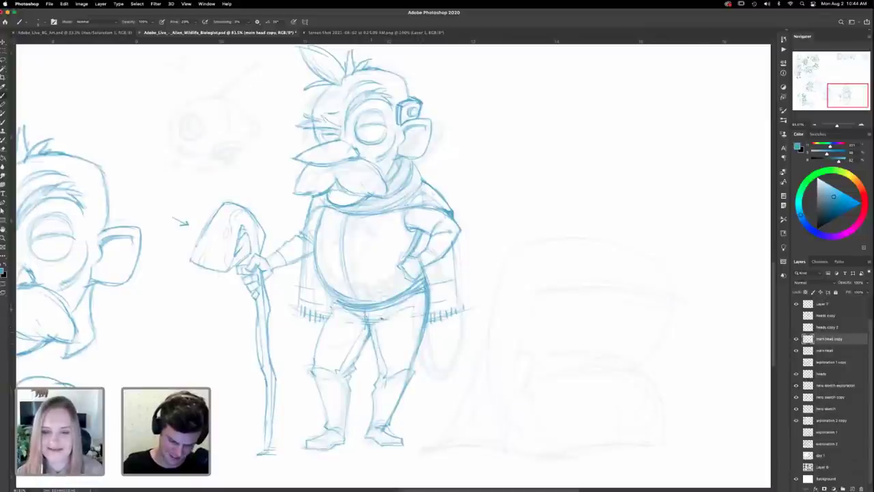
drag(371, 340, 348, 369)
mouse_move(327, 310)
mouse_down()
mouse_move(315, 364)
mouse_move(318, 335)
mouse_up()
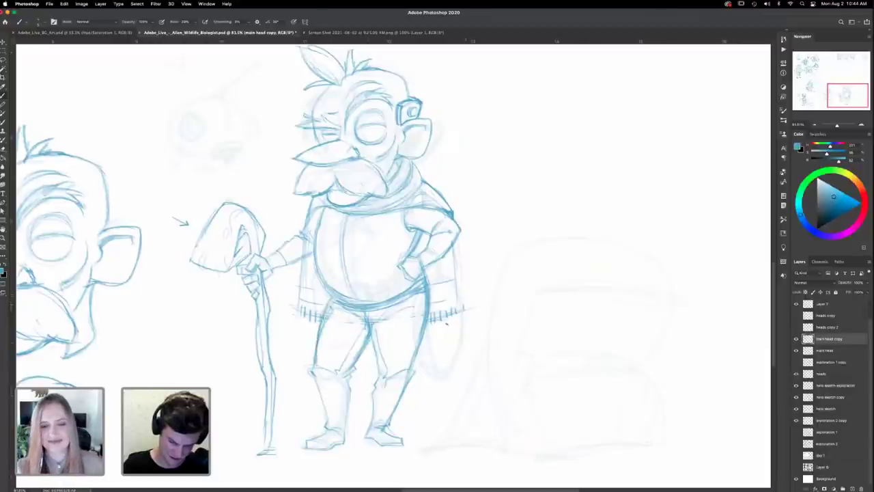
Step: Strengthen the poncho's outer edge from the bent elbow down to the fringed hem
drag(477, 333, 496, 357)
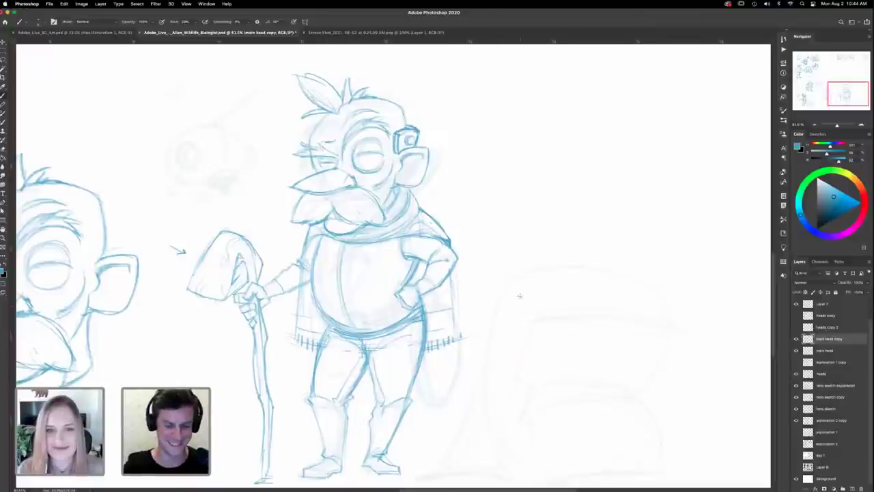
scroll(448, 329, left, 3)
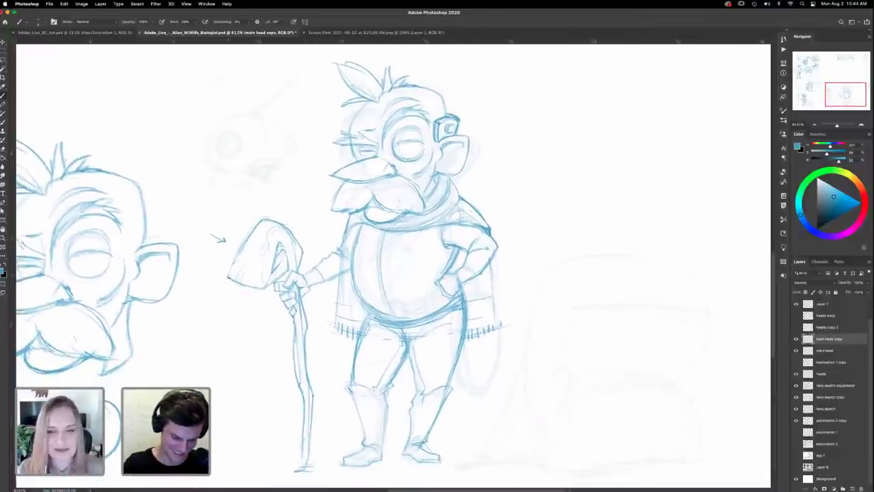
scroll(493, 335, right, 3)
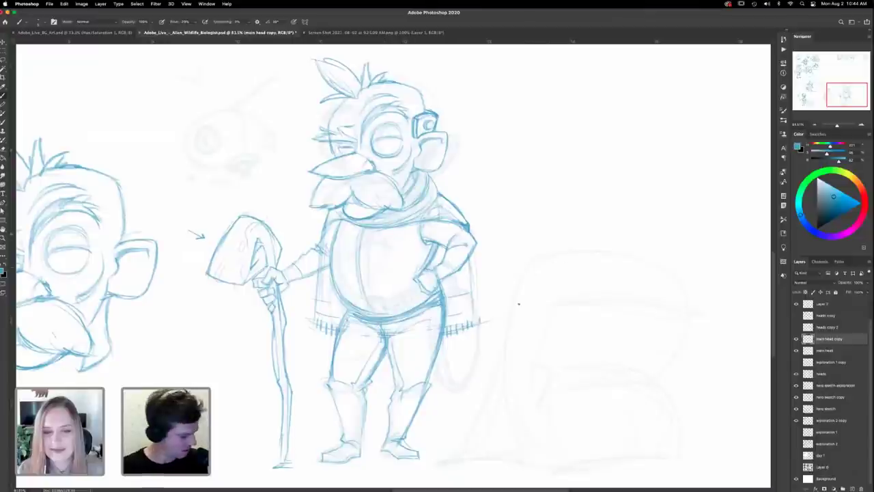
scroll(556, 354, right, 3)
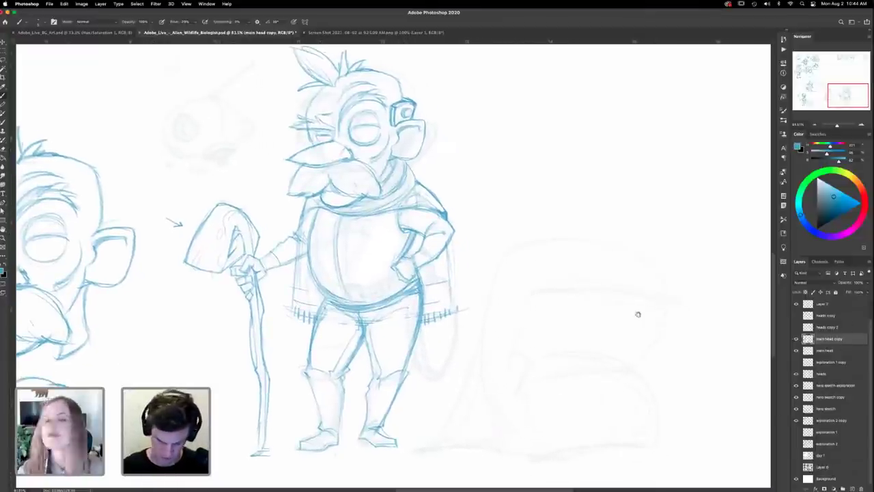
scroll(498, 296, up, 4)
scroll(499, 292, right, 4)
scroll(498, 292, down, 3)
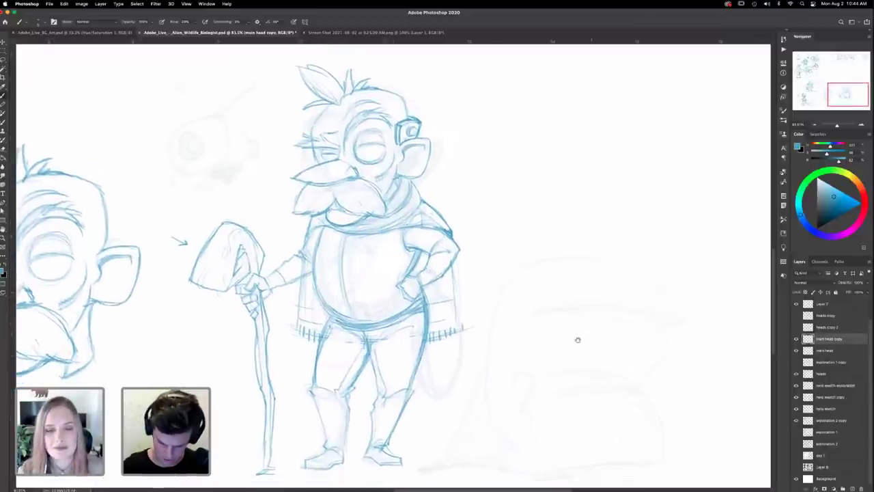
scroll(559, 349, up, 3)
scroll(559, 349, left, 4)
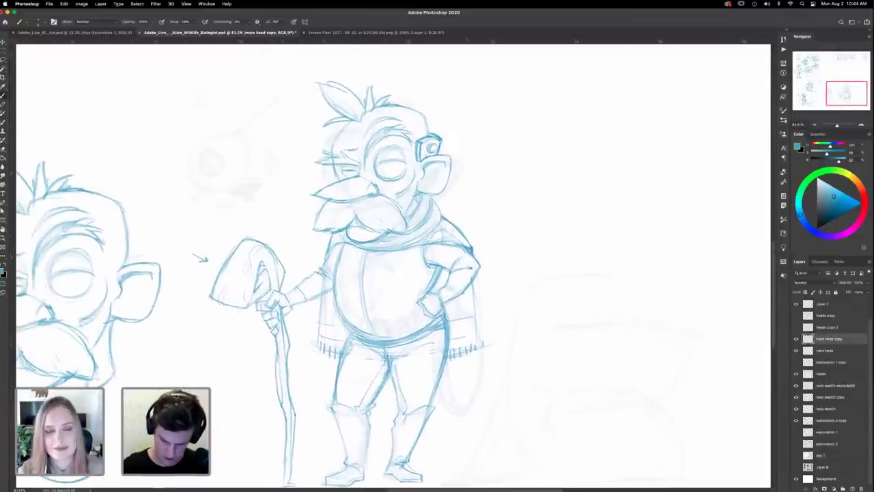
drag(475, 289, 476, 311)
drag(476, 276, 480, 349)
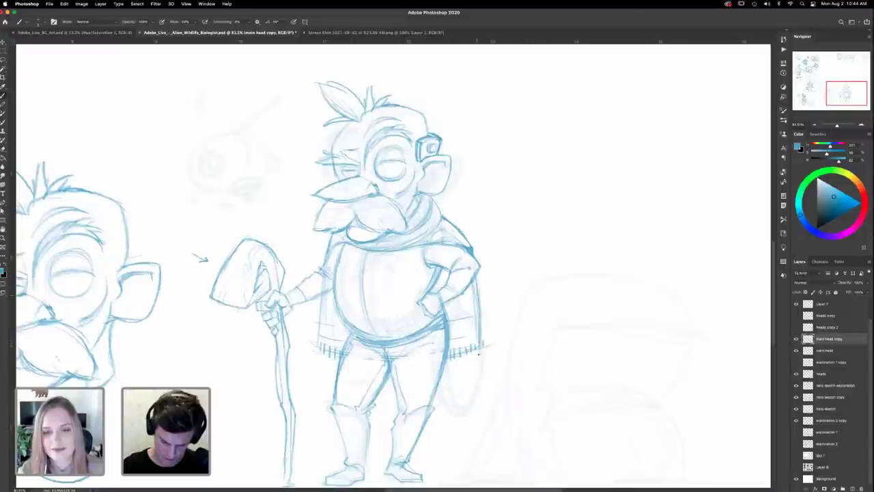
scroll(478, 329, up, 2)
scroll(478, 329, left, 2)
Step: Hide the "hero sketch copy" layer holding the faint sketches around the hero, keeping the "main head" layer visible
key(e)
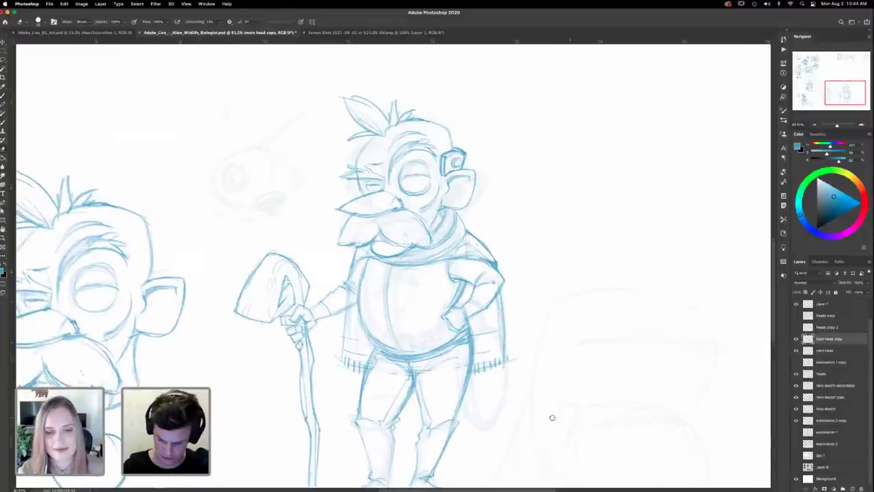
scroll(618, 312, down, 3)
scroll(619, 312, right, 3)
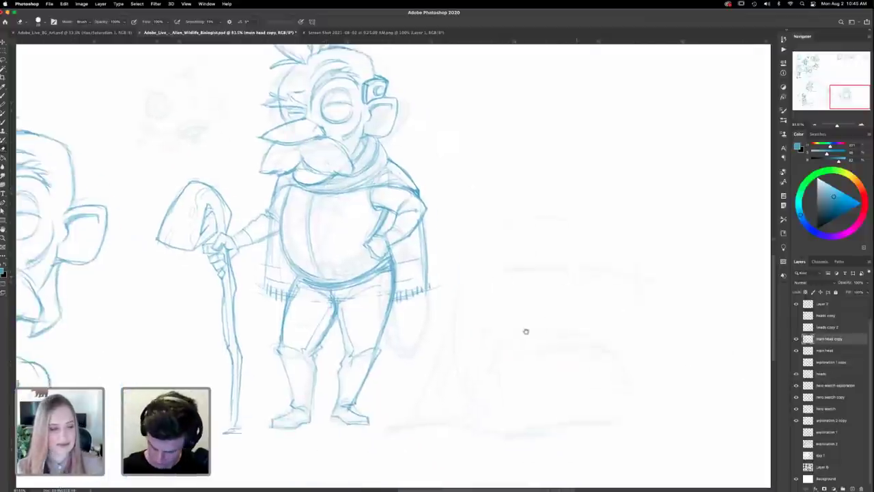
click(796, 350)
click(796, 351)
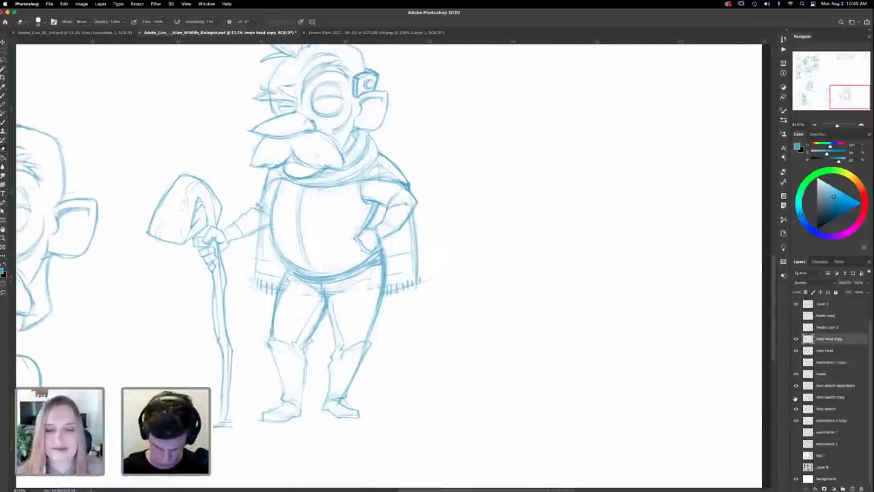
scroll(480, 250, left, 3)
scroll(480, 250, up, 1)
scroll(500, 212, down, 1)
scroll(501, 213, left, 1)
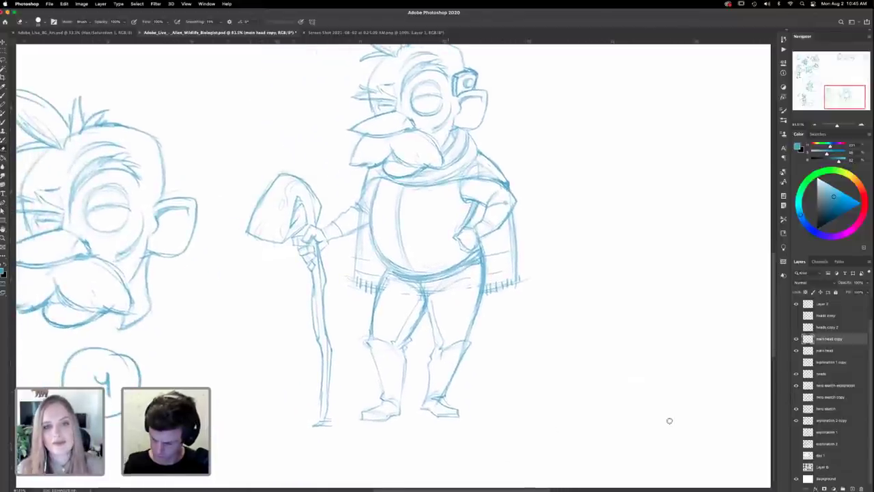
Step: Sketch a ground line under the boots from the staff's base past the far foot, and trim its stray ends with the eraser
key(b)
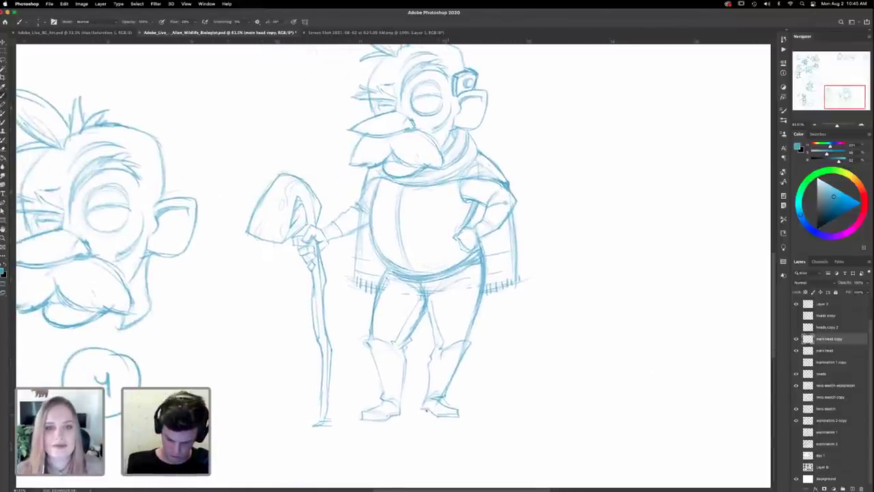
mouse_move(426, 410)
mouse_down()
mouse_move(405, 410)
mouse_move(433, 412)
mouse_up()
mouse_move(485, 422)
mouse_down()
mouse_move(415, 419)
mouse_move(448, 422)
mouse_up()
drag(436, 420, 384, 419)
drag(441, 416, 430, 417)
drag(430, 413, 339, 422)
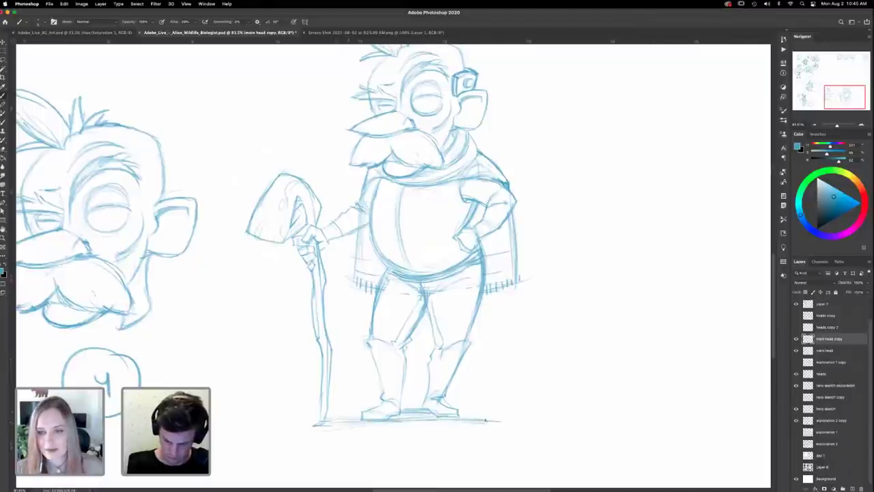
drag(517, 421, 439, 420)
key(e)
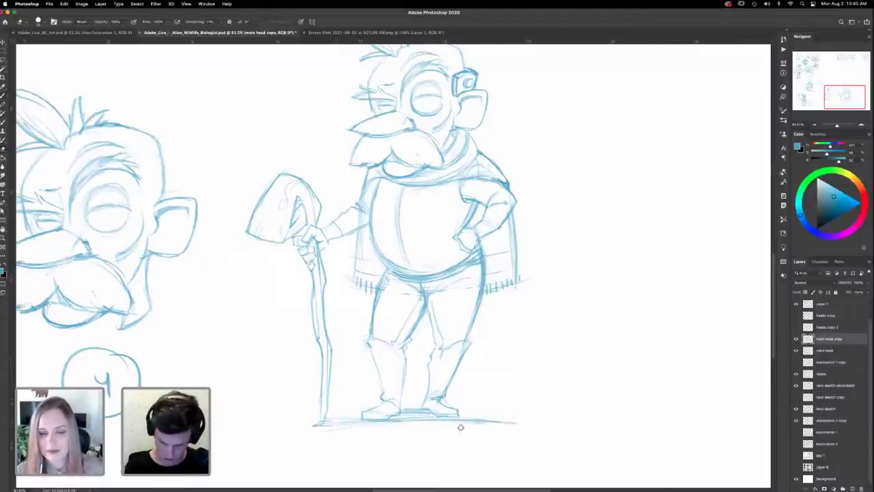
drag(516, 422, 486, 422)
drag(335, 423, 355, 421)
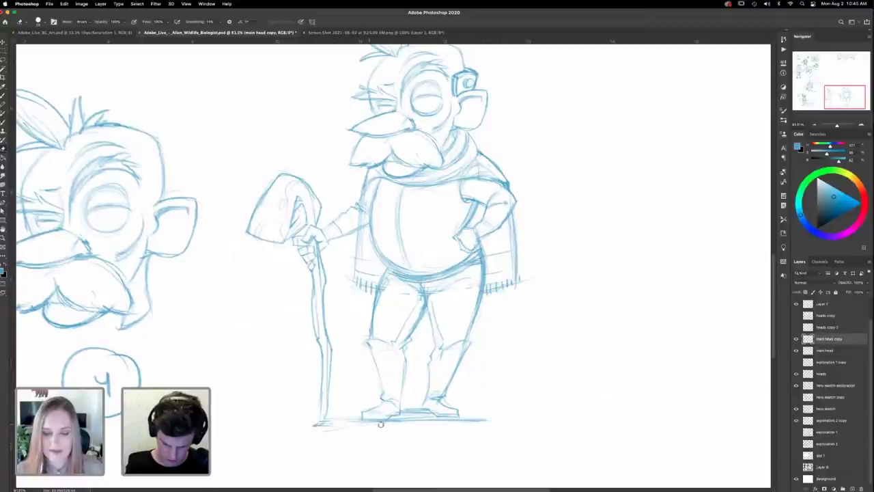
Step: Draw a small tuft of grass blades on the ground at the base of the walking staff
drag(519, 328, 506, 360)
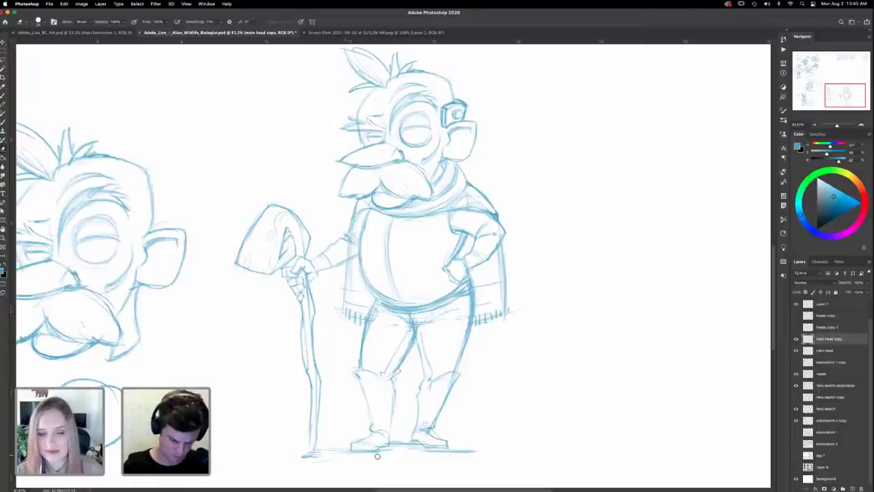
key(b)
mouse_move(291, 428)
mouse_down()
mouse_move(308, 454)
mouse_move(293, 442)
mouse_up()
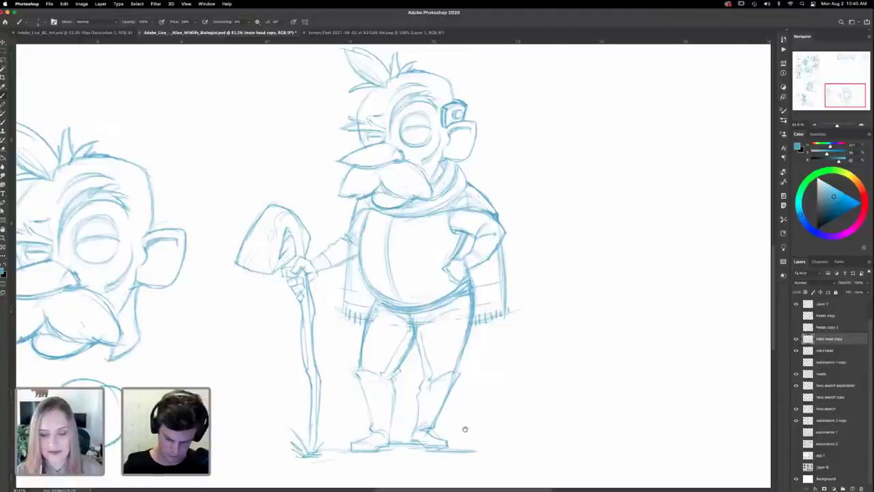
mouse_move(482, 397)
mouse_down()
mouse_move(509, 380)
mouse_move(493, 361)
mouse_up()
drag(486, 310, 478, 383)
mouse_move(500, 222)
mouse_down()
mouse_move(527, 240)
mouse_move(531, 216)
mouse_up()
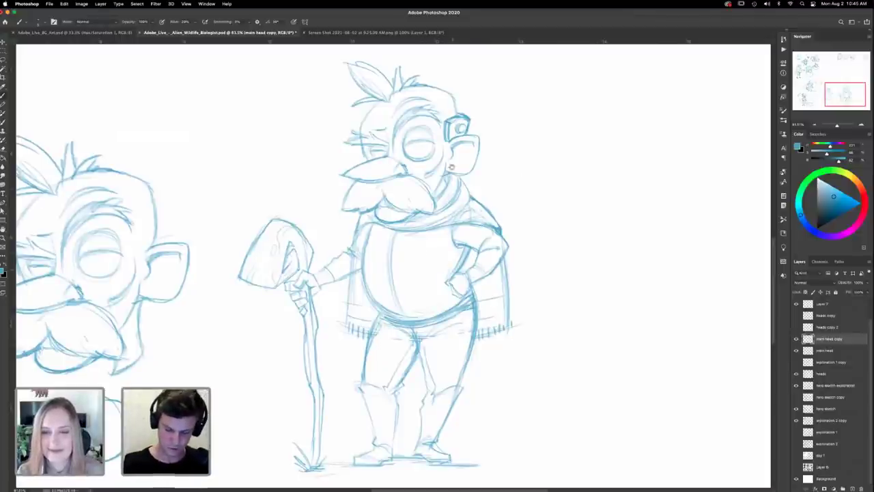
drag(459, 258, 454, 243)
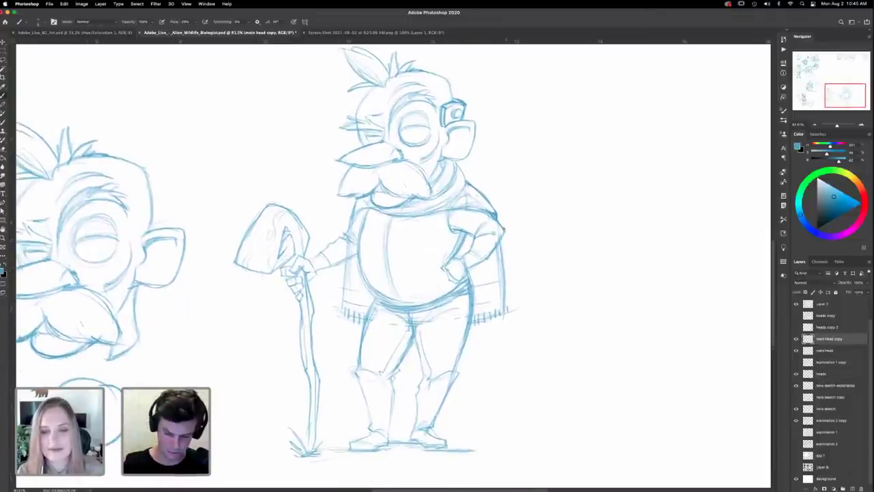
mouse_move(508, 241)
mouse_down()
mouse_move(511, 211)
mouse_move(508, 218)
mouse_up()
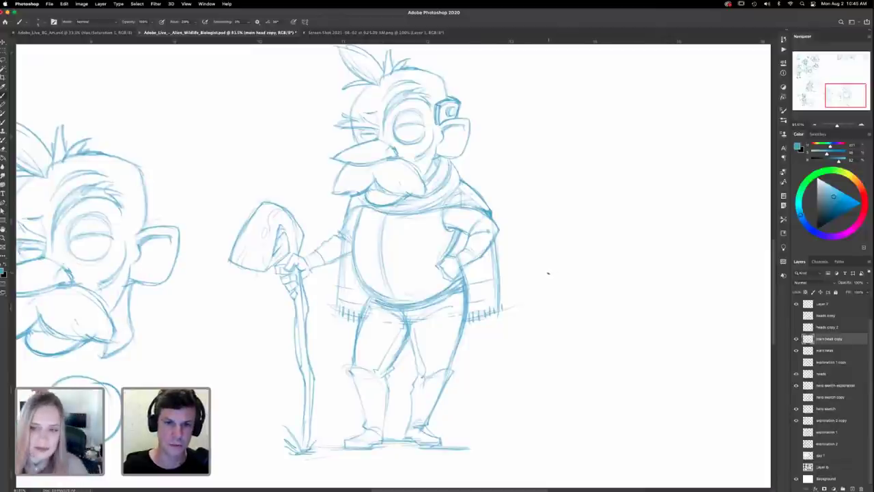
drag(487, 274, 479, 280)
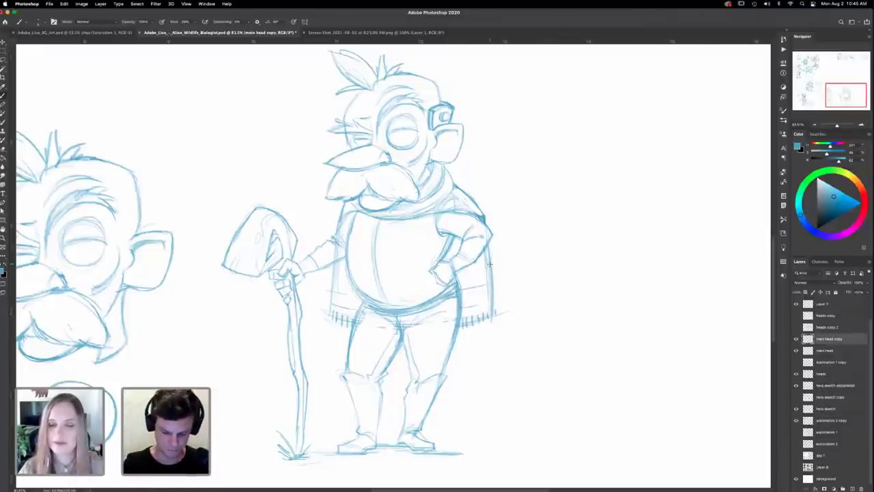
scroll(439, 162, up, 5)
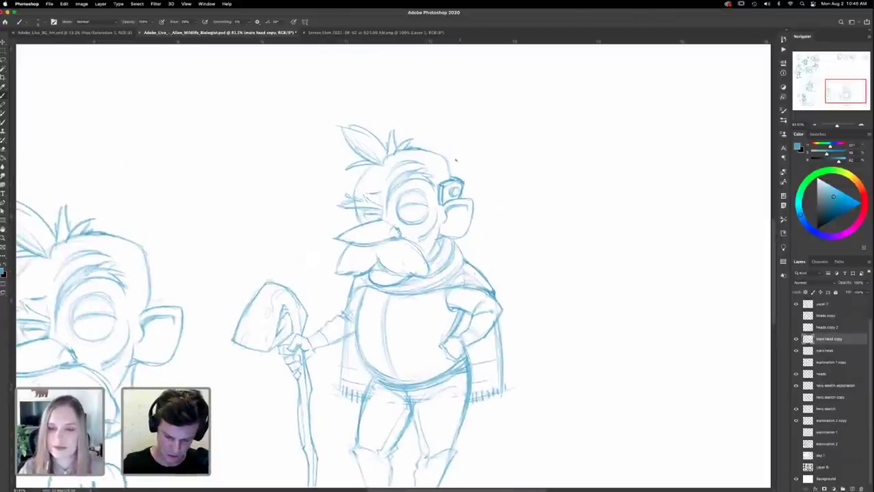
scroll(505, 204, down, 5)
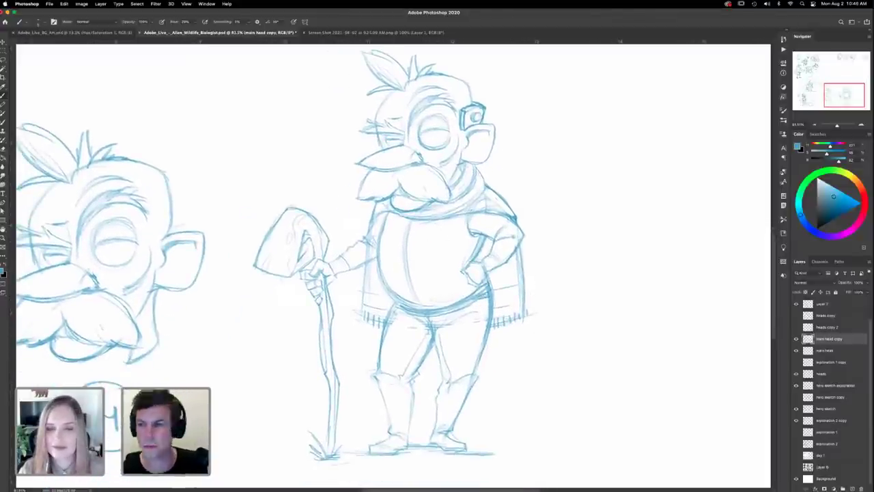
scroll(393, 266, down, 1)
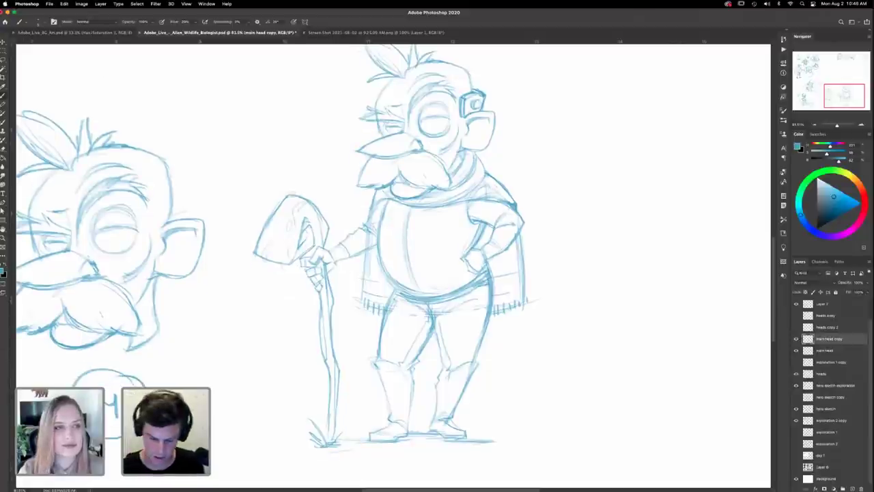
right_click(426, 288)
click(453, 267)
drag(493, 266, 506, 316)
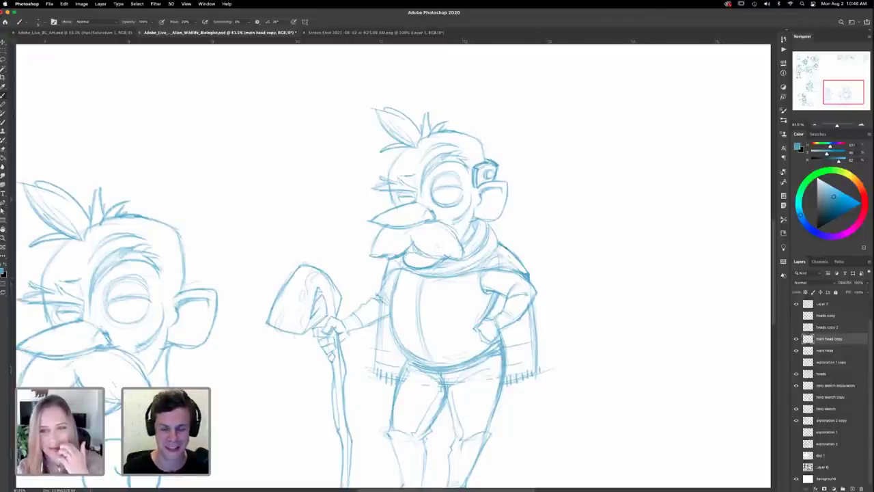
drag(511, 232, 520, 223)
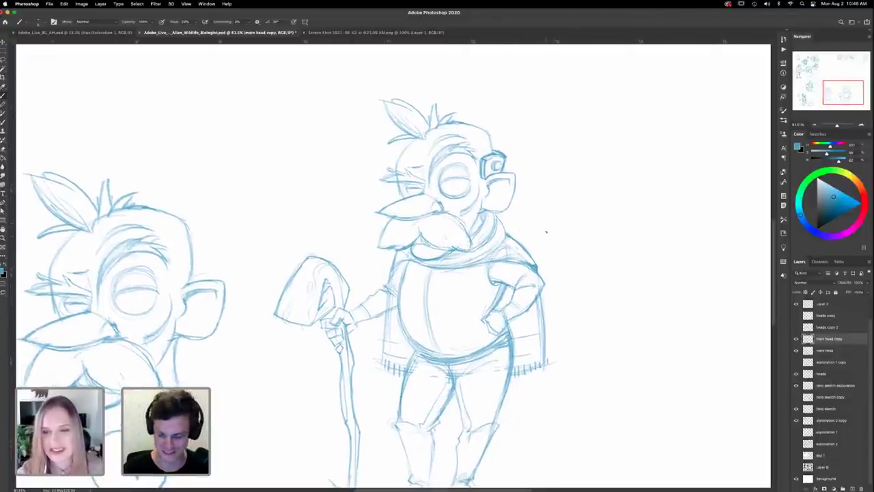
scroll(539, 198, up, 2)
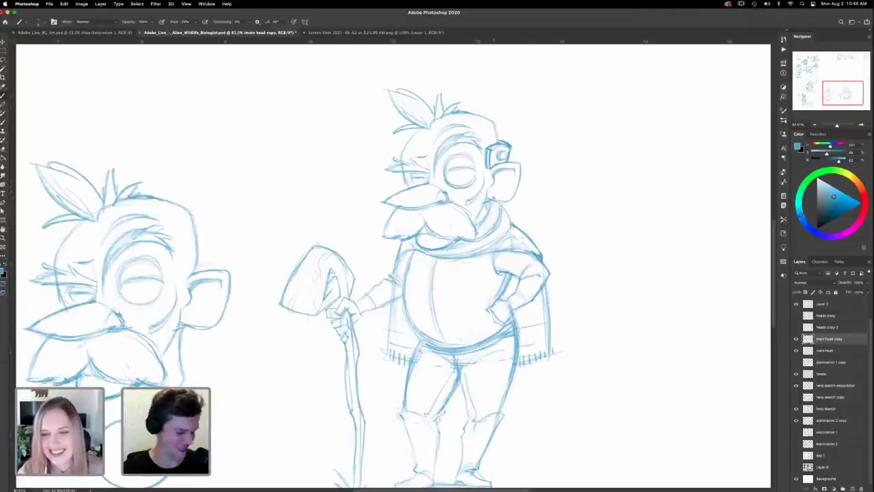
Step: Erase the inner fold line of the hero's ear and redraw it as a smaller curve
key(e)
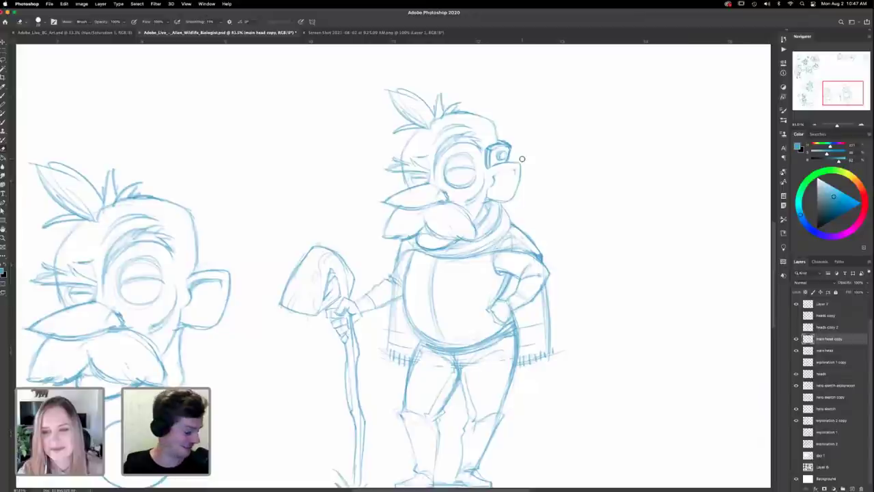
key(b)
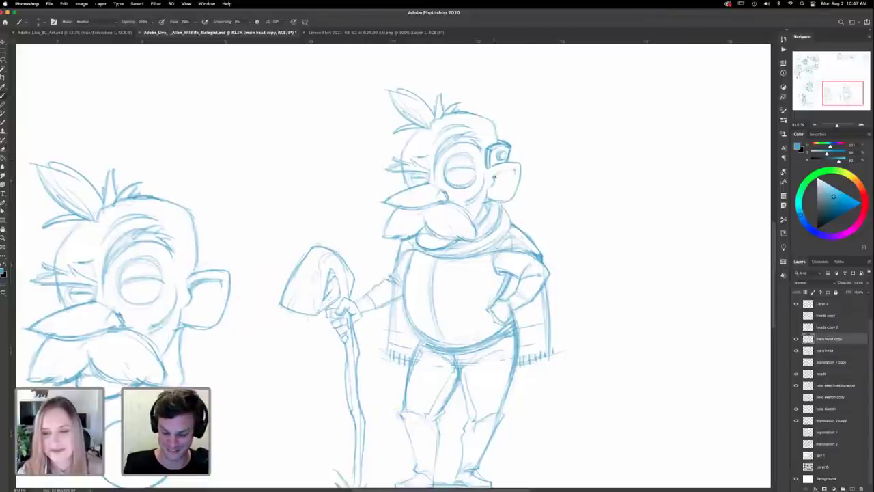
drag(514, 170, 493, 180)
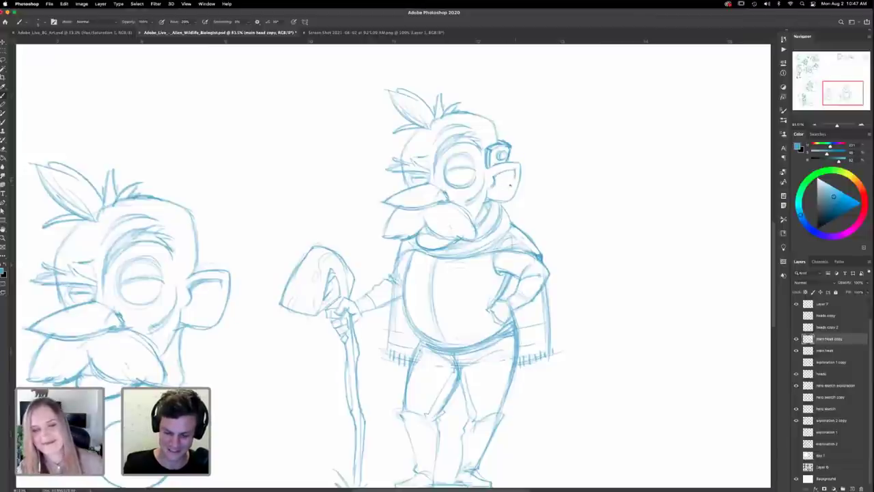
Step: Sketch a faint curved body and neck of a small creature rising from the top of the walking staff
scroll(437, 205, up, 3)
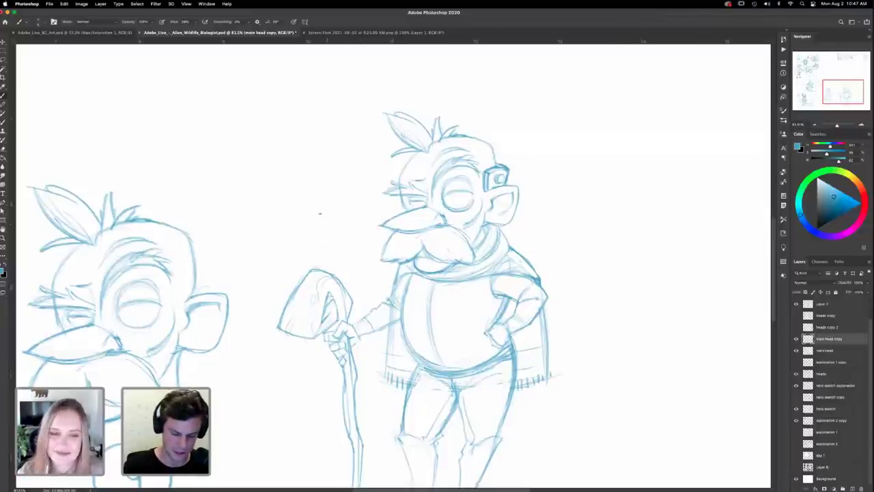
drag(320, 214, 284, 247)
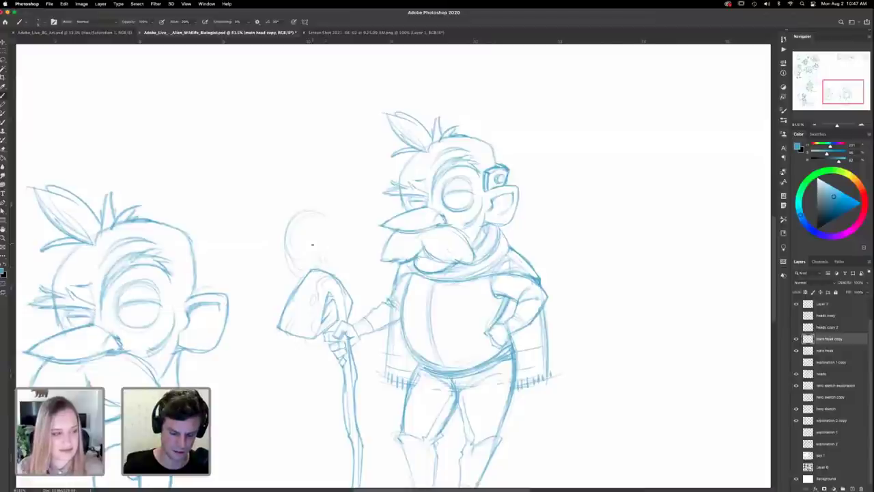
mouse_move(313, 245)
mouse_down()
mouse_move(314, 235)
mouse_move(325, 266)
mouse_move(325, 254)
mouse_up()
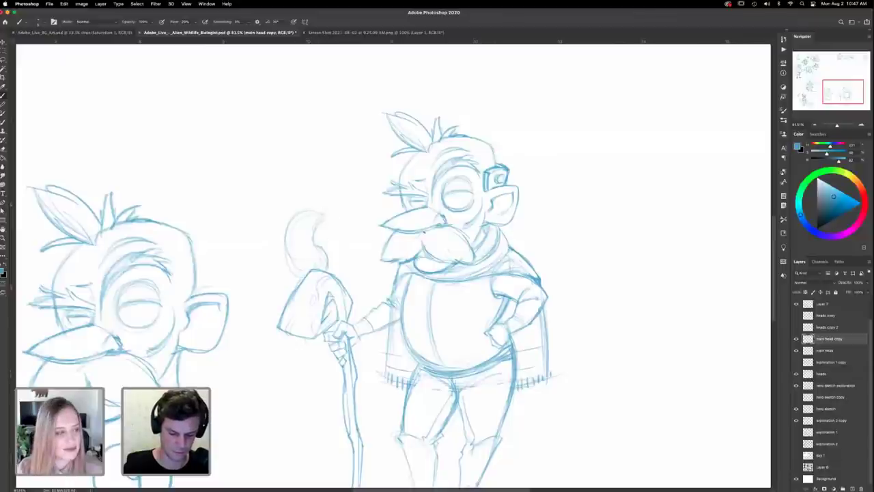
Step: Draw the creature's head at the end of the neck, with a pointed snout facing the hero and two round eyes
mouse_move(301, 211)
mouse_down()
mouse_move(328, 204)
mouse_move(326, 186)
mouse_up()
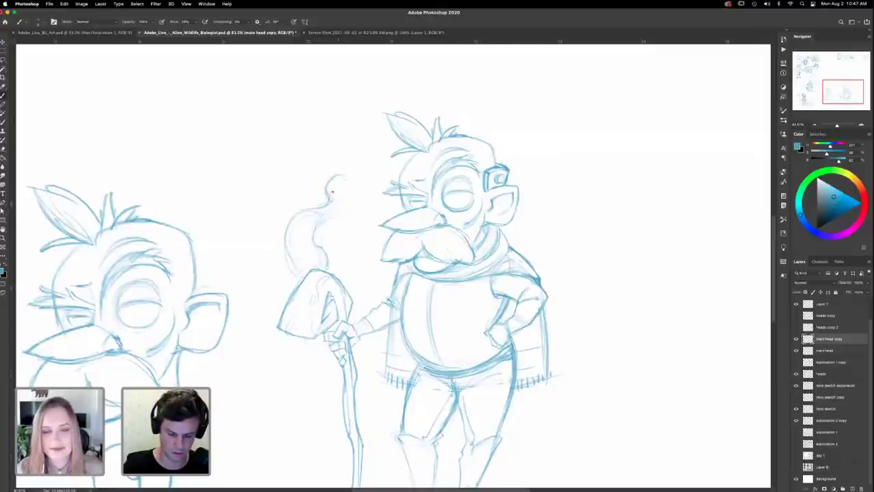
drag(333, 207, 373, 207)
mouse_move(345, 175)
mouse_down()
mouse_move(372, 203)
mouse_move(349, 175)
mouse_up()
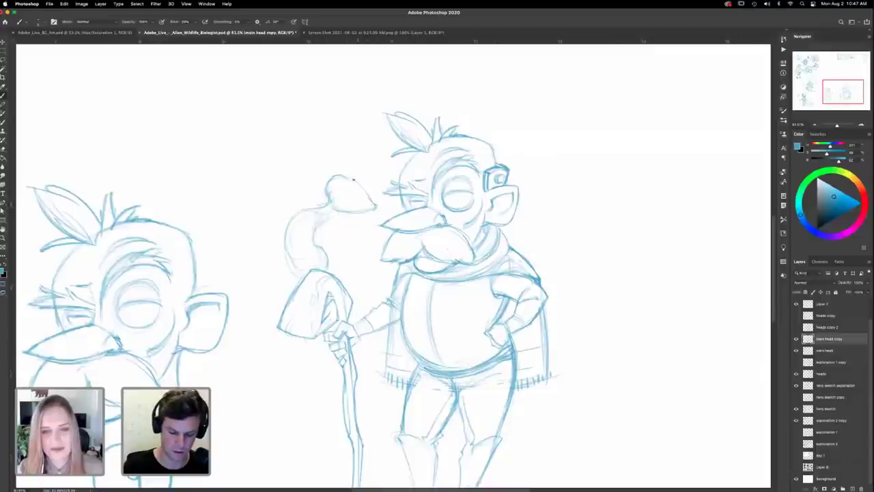
mouse_move(358, 186)
mouse_down()
mouse_move(375, 183)
mouse_move(337, 191)
mouse_move(345, 174)
mouse_move(352, 178)
mouse_move(374, 190)
mouse_move(372, 208)
mouse_up()
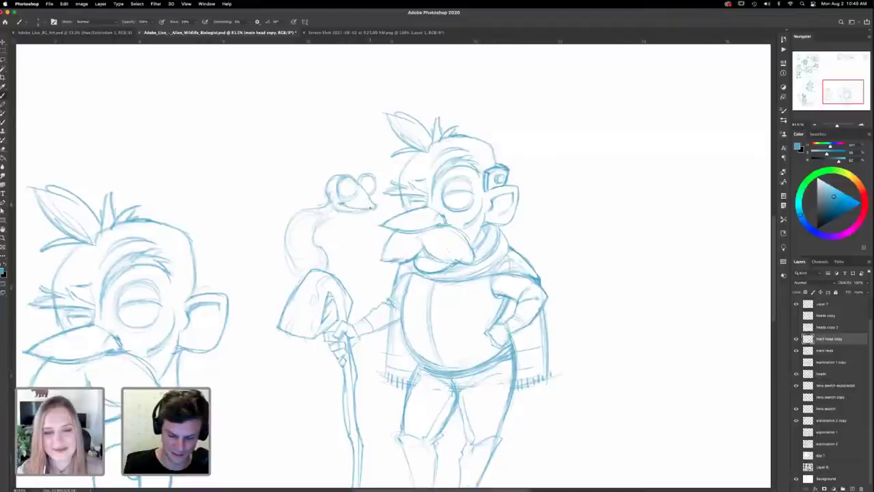
Step: Add the creature's smiling mouth, slit pupil and snout tip, and erase stray lines around the corner of the mouth
drag(350, 213, 379, 208)
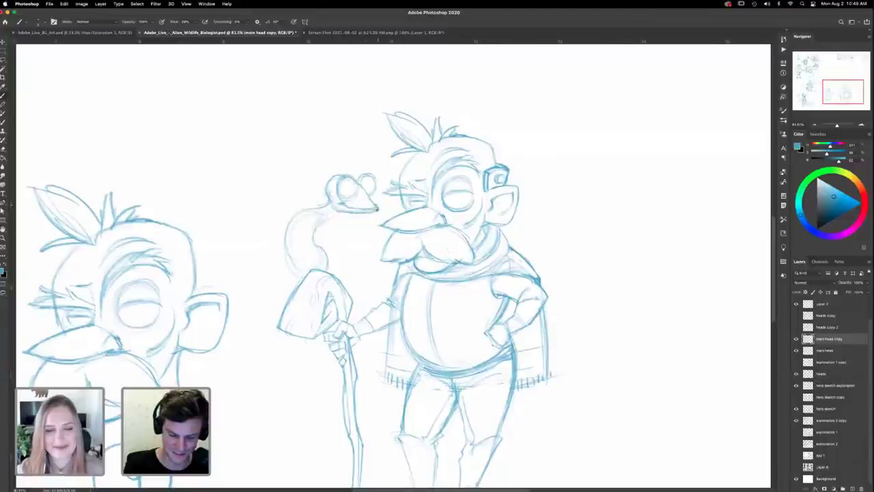
mouse_move(339, 199)
mouse_down()
mouse_move(351, 198)
mouse_move(348, 176)
mouse_move(346, 193)
mouse_move(369, 193)
mouse_up()
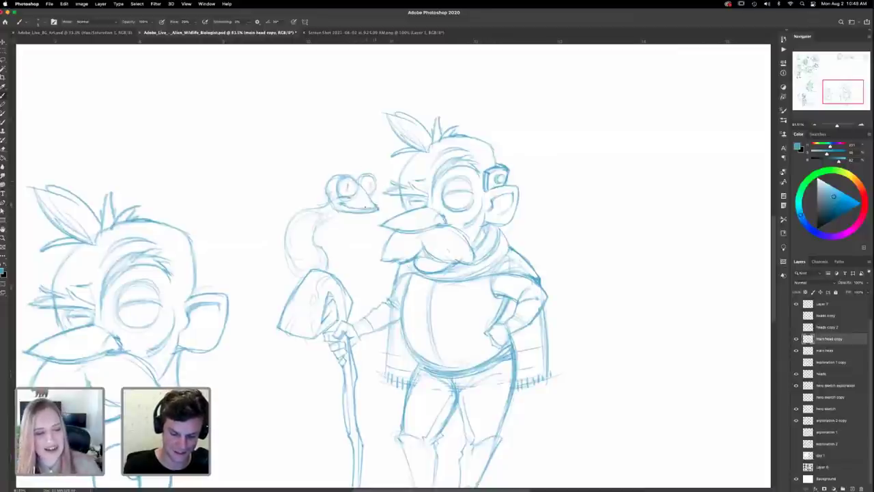
key(e)
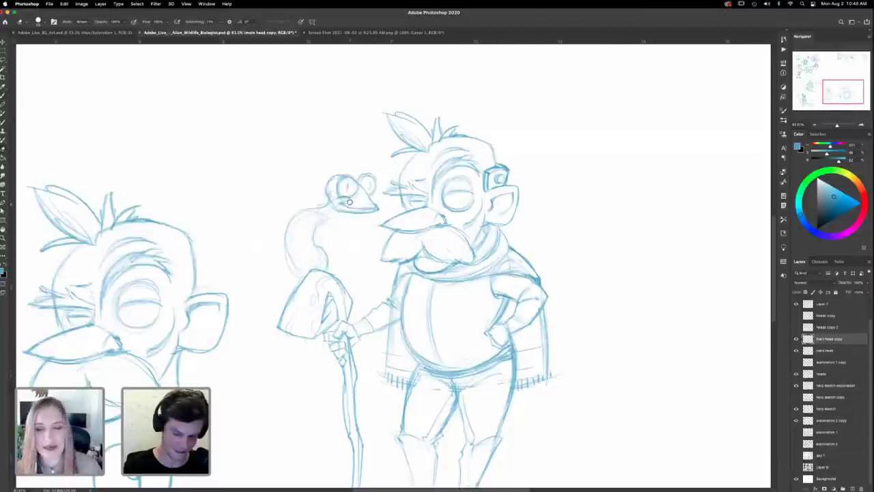
mouse_move(349, 202)
mouse_down()
mouse_move(337, 210)
mouse_move(344, 209)
mouse_up()
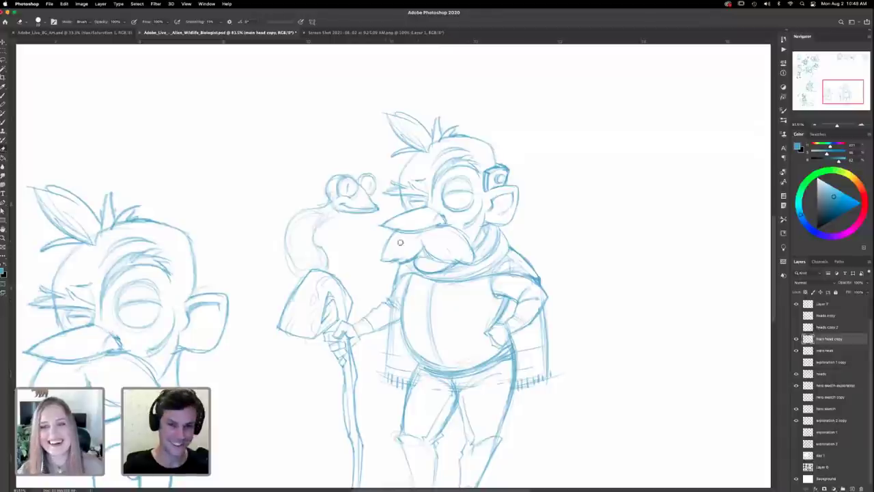
key(b)
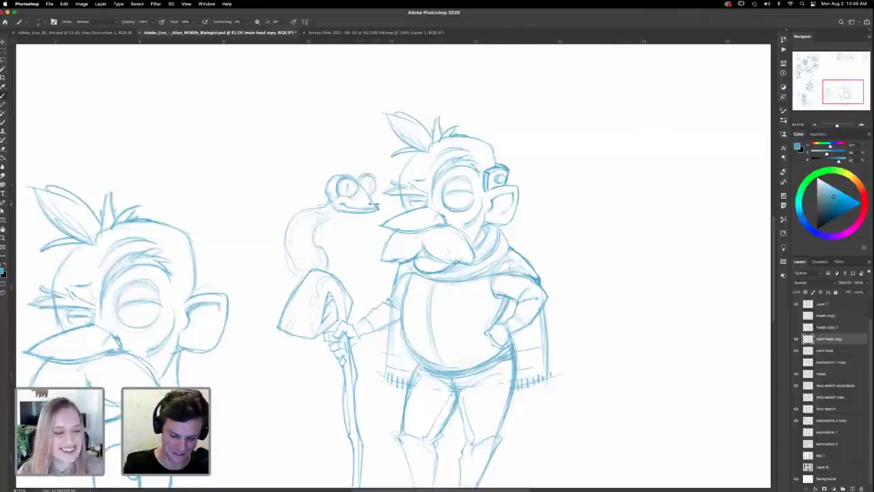
drag(376, 205, 367, 202)
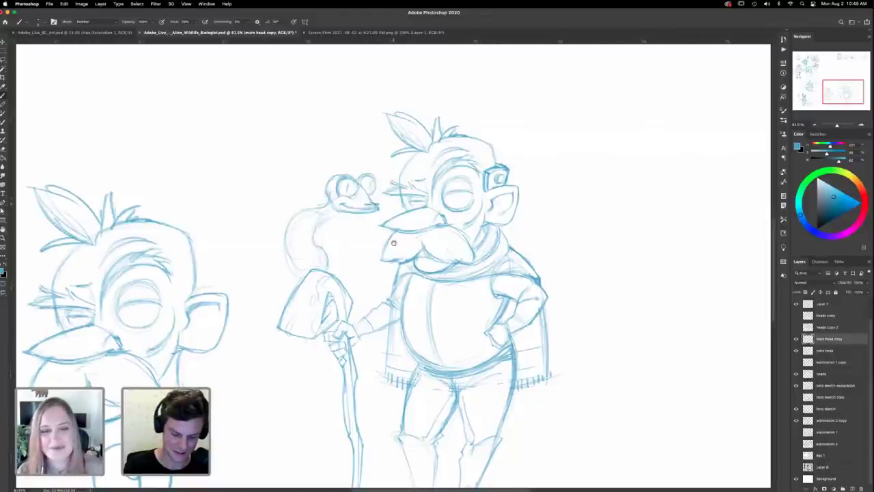
Step: Strengthen the outline of the creature's head, and extend the jaw line back into the front of the neck
drag(532, 196, 551, 193)
mouse_move(388, 217)
mouse_down()
mouse_move(383, 208)
mouse_move(389, 212)
mouse_up()
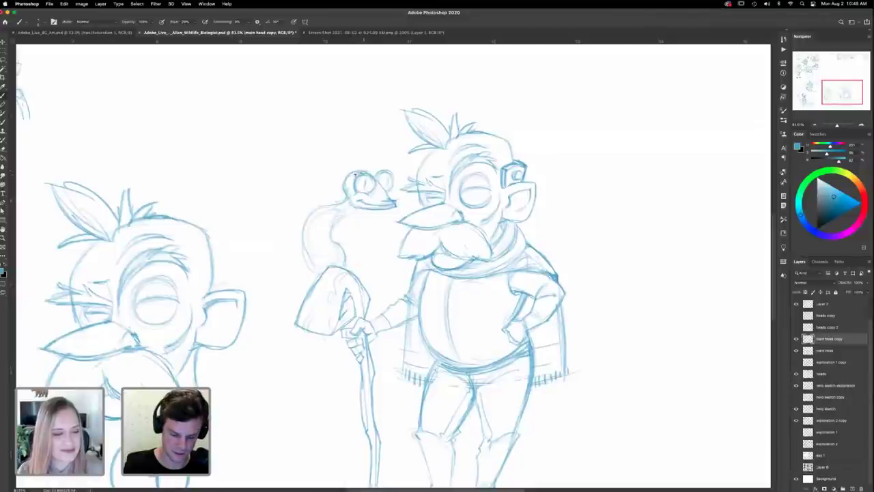
scroll(375, 224, down, 2)
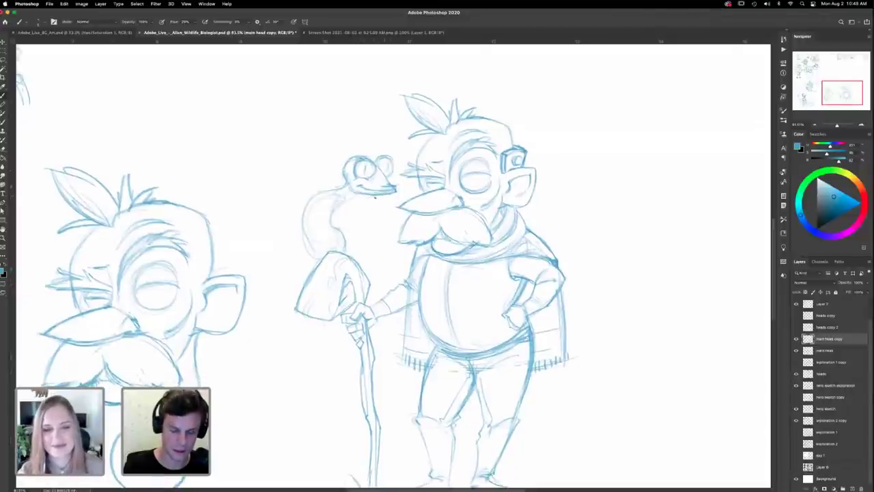
drag(370, 197, 334, 204)
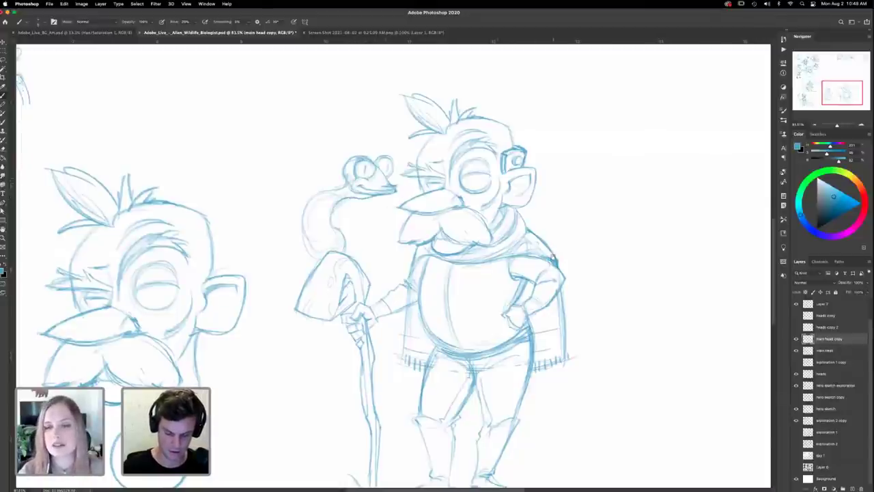
Step: Erase the skull outline around the creature's near eye and redraw it as a bulging eye with a smaller back of the head
scroll(552, 257, down, 1)
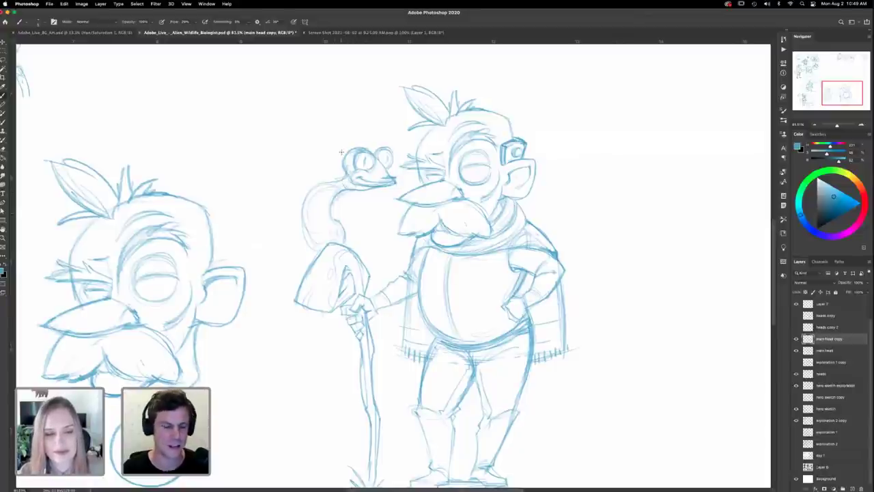
key(e)
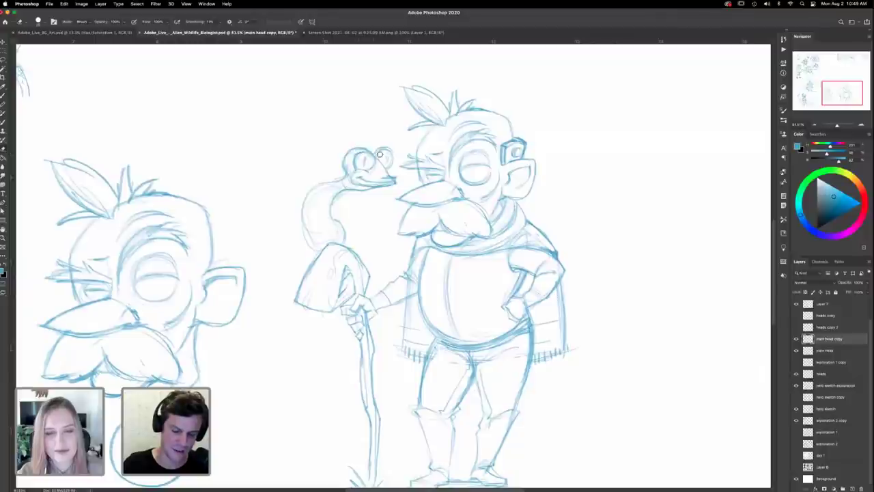
mouse_move(385, 150)
mouse_down()
mouse_move(343, 160)
mouse_move(359, 146)
mouse_move(432, 161)
mouse_move(380, 149)
mouse_move(360, 153)
mouse_up()
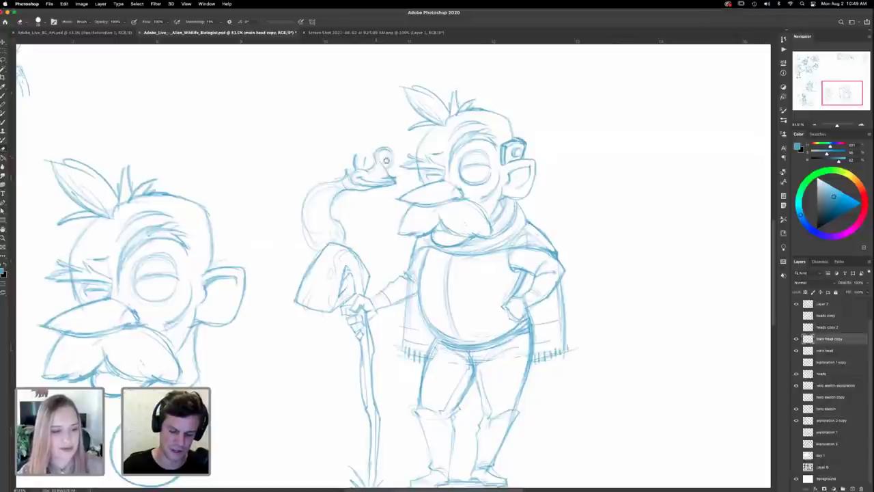
key(b)
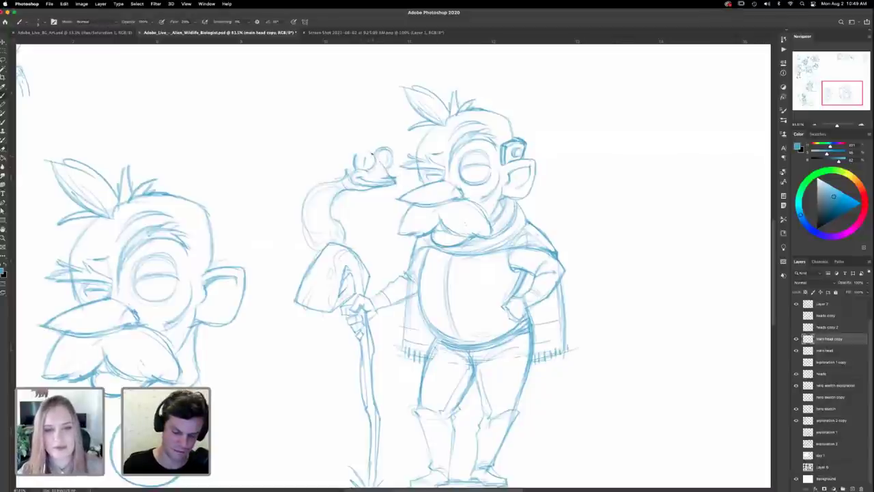
drag(373, 153, 355, 155)
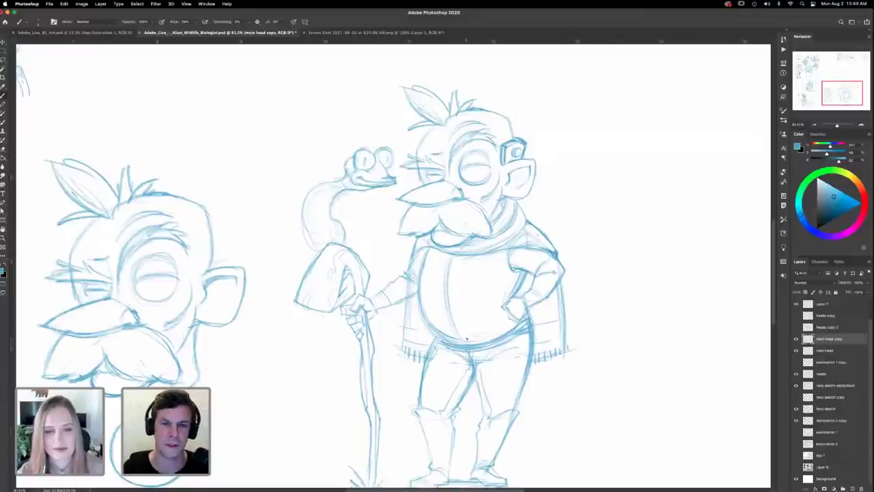
drag(372, 150, 350, 161)
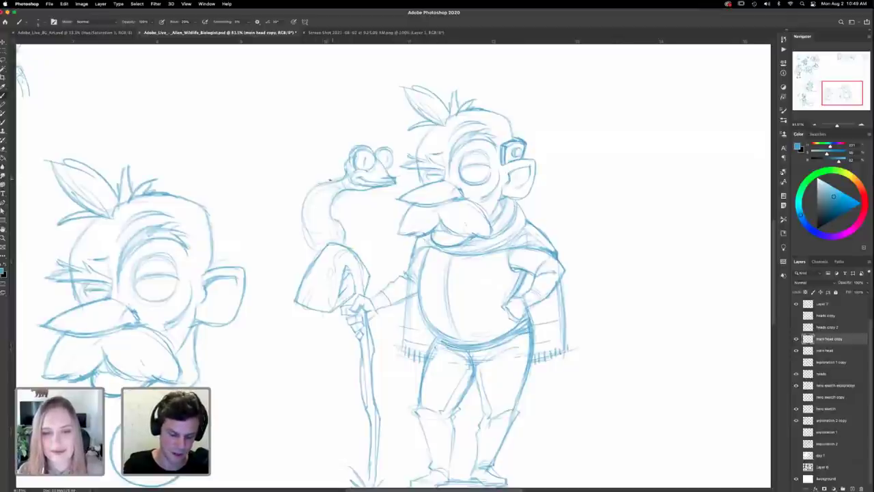
Step: Darken the creature's upper back and front neck lines, and erase the lower part of its body above the staff
mouse_move(330, 179)
mouse_down()
mouse_move(305, 192)
mouse_move(301, 217)
mouse_up()
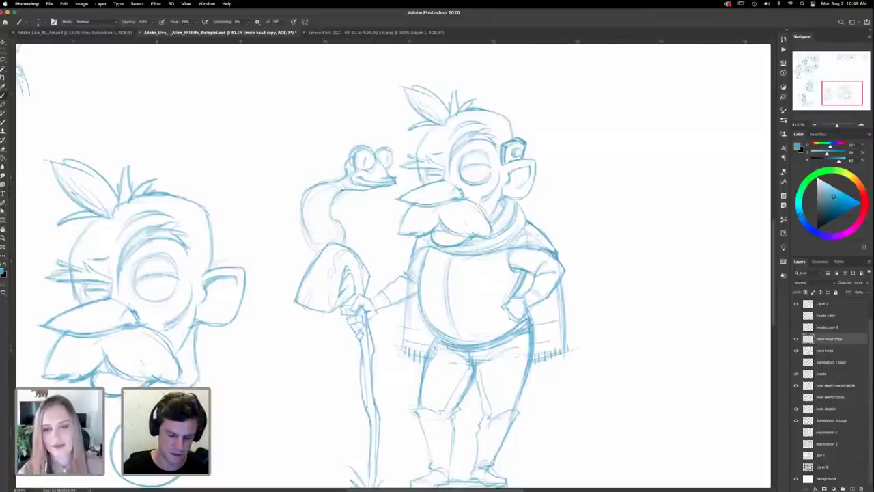
drag(334, 196, 328, 211)
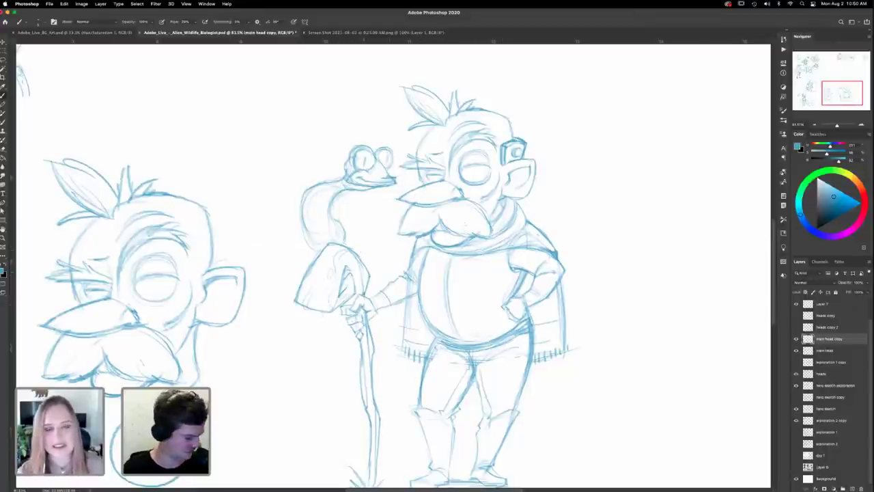
key(e)
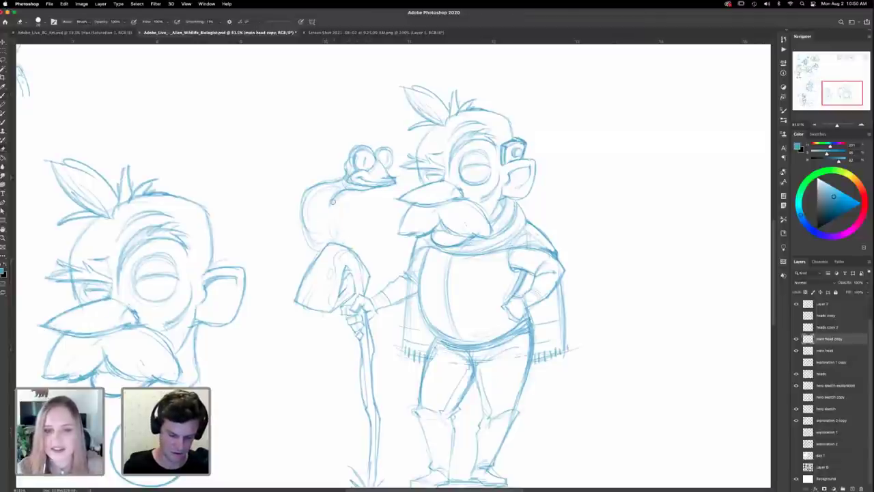
drag(308, 248, 309, 245)
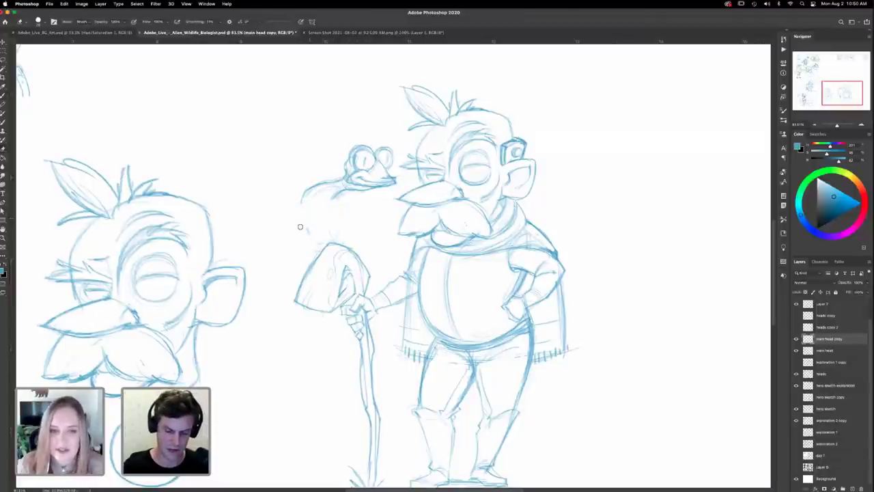
Step: Lasso the creature's head and neck, rotate them slightly counterclockwise and shift them back so they sit over the staff's top
key(l)
mouse_move(397, 193)
mouse_down()
mouse_move(397, 161)
mouse_move(369, 130)
mouse_move(308, 171)
mouse_move(317, 220)
mouse_move(402, 185)
mouse_move(360, 202)
mouse_move(393, 213)
mouse_move(364, 219)
mouse_up()
key(v)
key(ctrl+t)
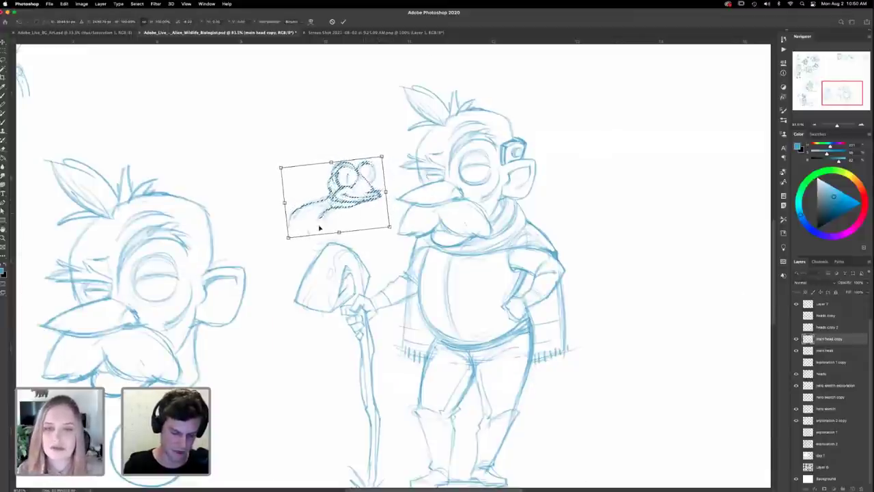
key(Return)
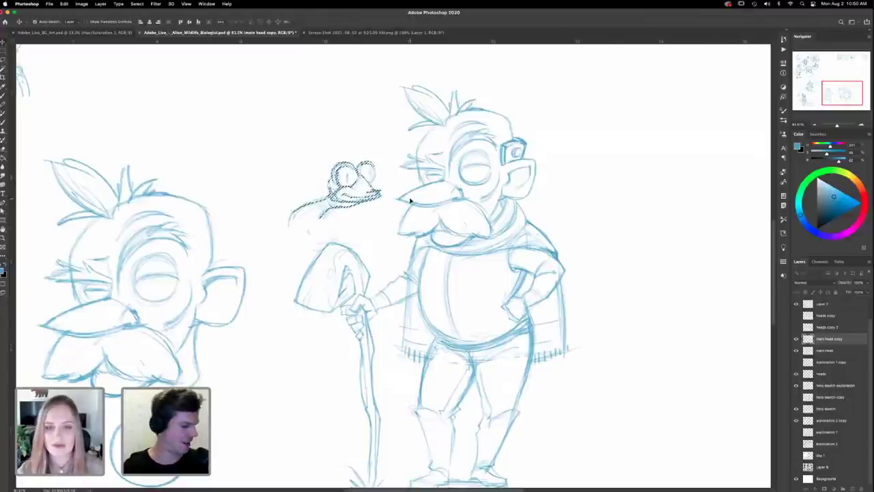
key(ctrl+d)
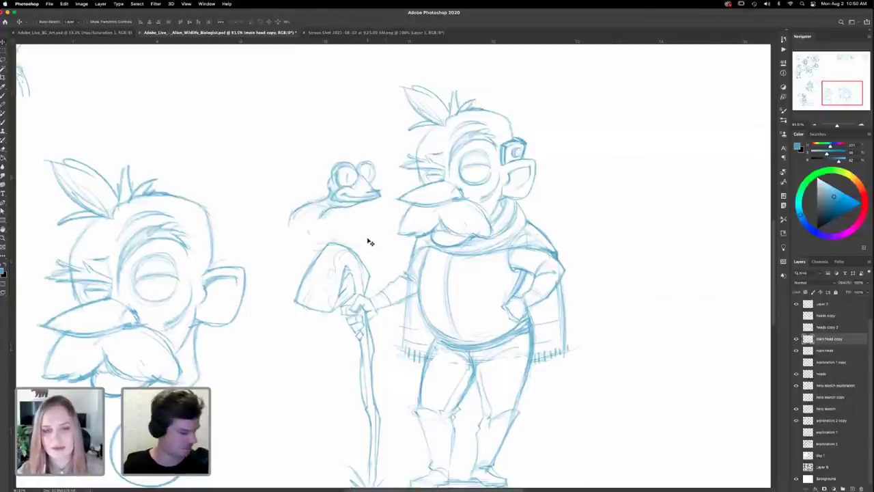
Step: Draw the creature's back line curving down behind the staff's head, and its chest line down to the top of the staff
key(b)
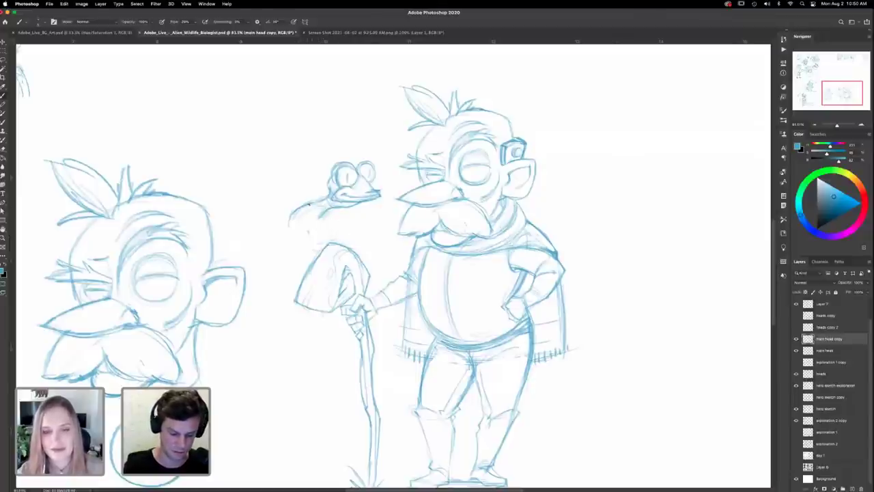
drag(291, 217, 293, 247)
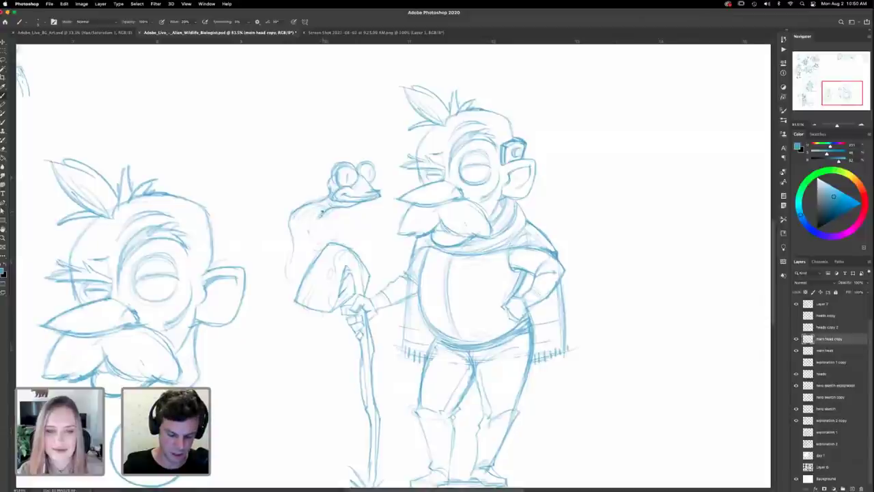
mouse_move(317, 217)
mouse_down()
mouse_move(321, 243)
mouse_move(335, 244)
mouse_up()
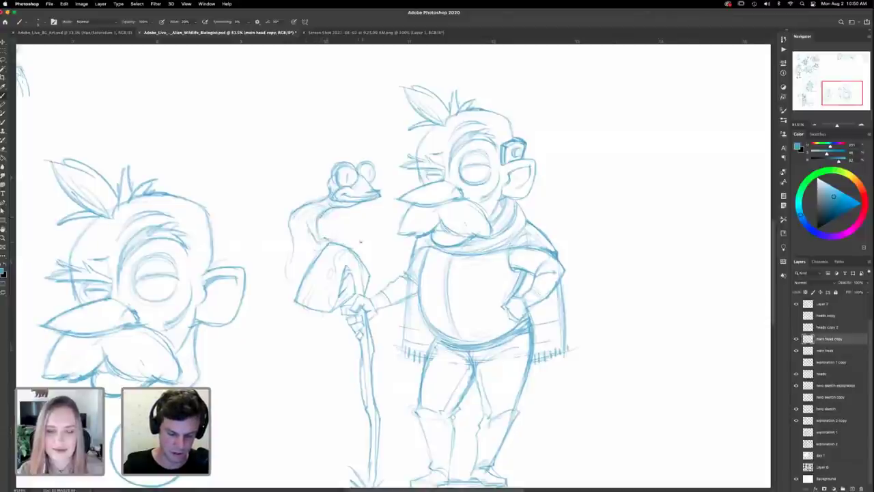
drag(320, 216, 320, 230)
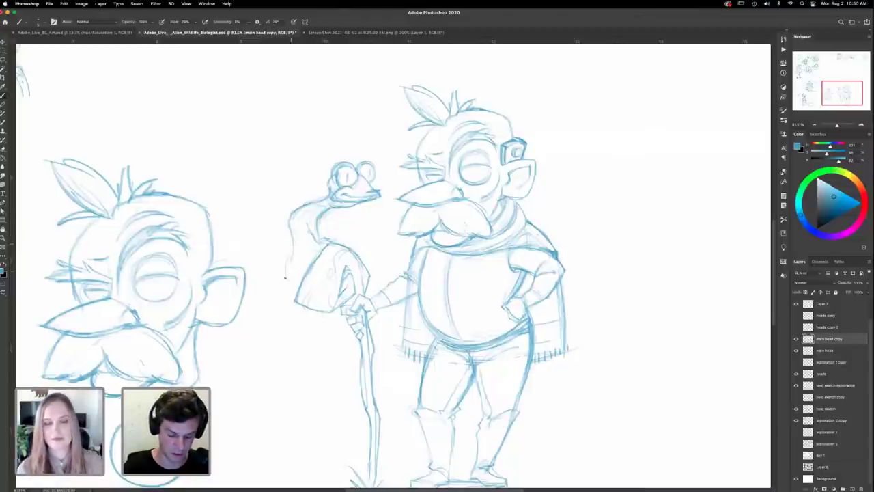
Step: Extend the creature's body into a tail curling beneath the staff's head, and add a leg with toes gripping the staff's head
drag(285, 277, 282, 295)
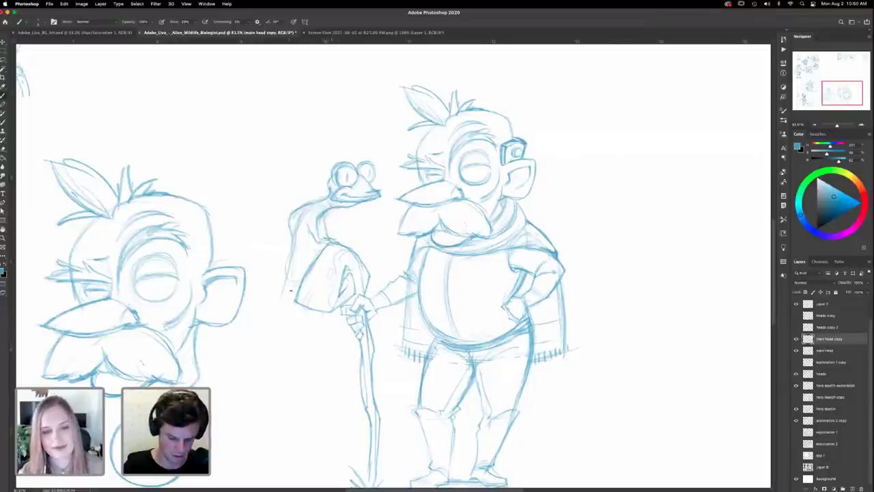
mouse_move(287, 278)
mouse_down()
mouse_move(287, 326)
mouse_move(334, 330)
mouse_up()
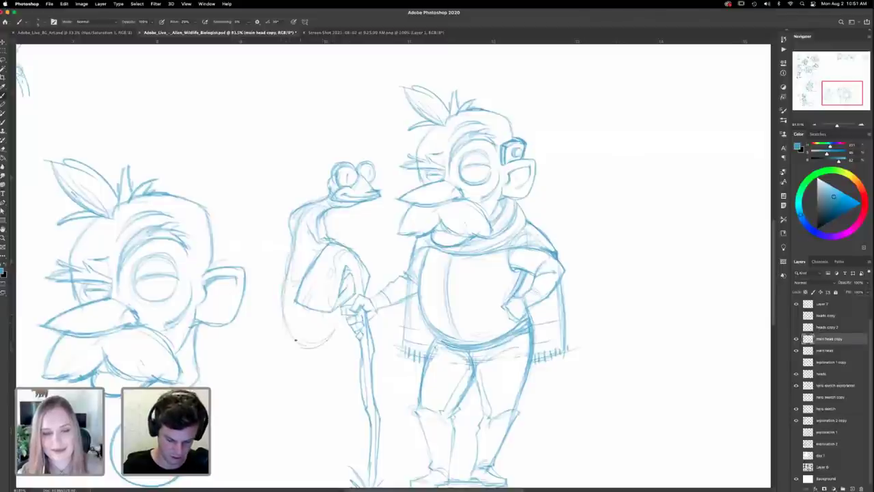
mouse_move(284, 319)
mouse_down()
mouse_move(309, 343)
mouse_move(325, 317)
mouse_move(315, 317)
mouse_move(325, 317)
mouse_move(295, 317)
mouse_move(294, 293)
mouse_up()
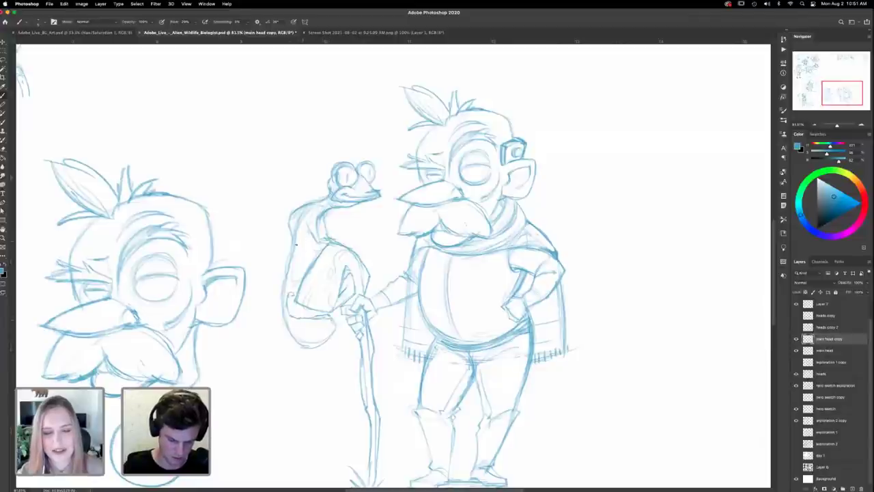
mouse_move(291, 259)
mouse_down()
mouse_move(315, 269)
mouse_move(327, 261)
mouse_move(325, 269)
mouse_move(318, 256)
mouse_move(337, 252)
mouse_move(322, 277)
mouse_up()
mouse_move(324, 266)
mouse_down()
mouse_move(310, 291)
mouse_move(287, 275)
mouse_up()
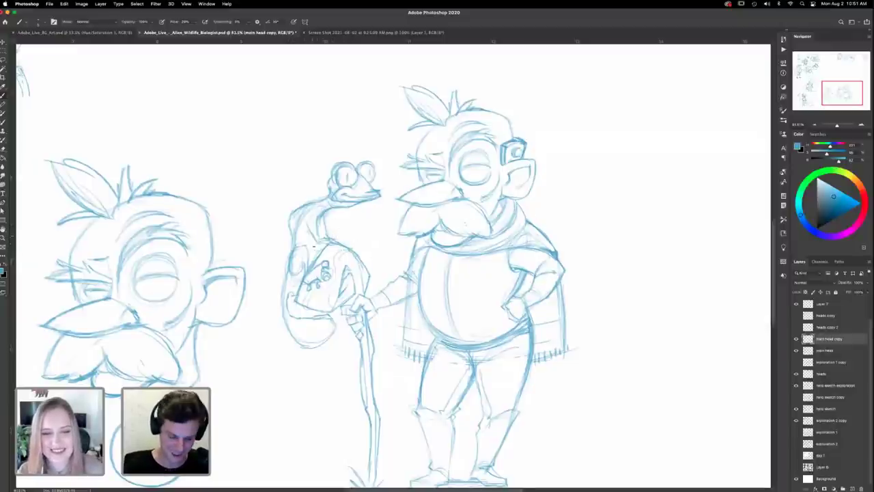
Step: Erase the creature's back outline and redraw it as a fuller curve sloping from the neck down into the tail
key(e)
mouse_move(299, 206)
mouse_down()
mouse_move(320, 196)
mouse_move(305, 205)
mouse_move(296, 249)
mouse_move(338, 196)
mouse_move(300, 222)
mouse_move(285, 257)
mouse_move(289, 278)
mouse_move(295, 237)
mouse_move(291, 263)
mouse_up()
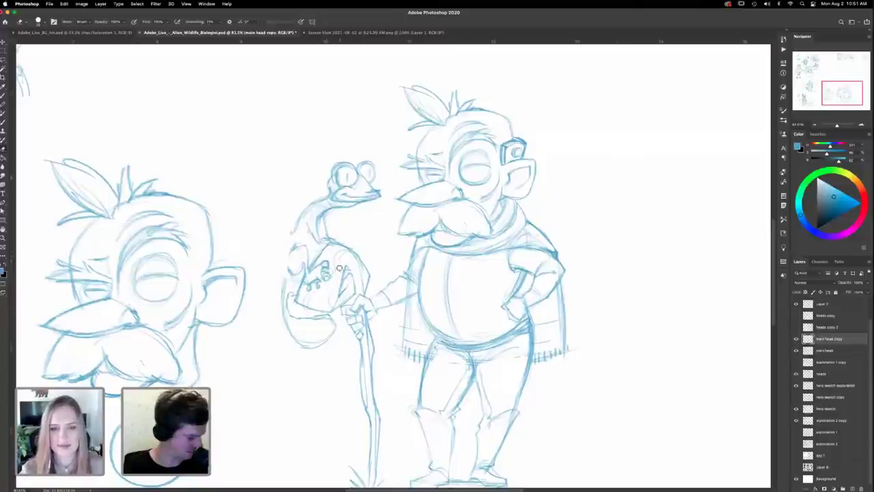
key(b)
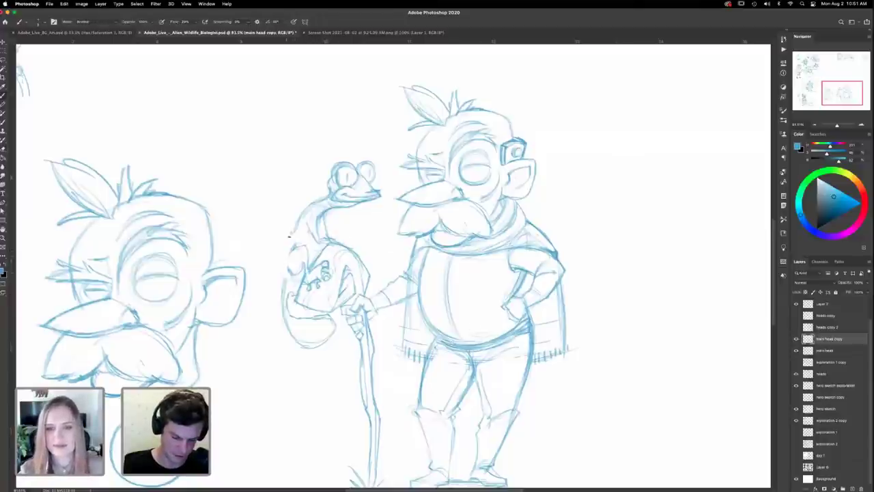
mouse_move(282, 254)
mouse_down()
mouse_move(292, 289)
mouse_move(283, 260)
mouse_move(293, 228)
mouse_move(281, 251)
mouse_move(305, 208)
mouse_up()
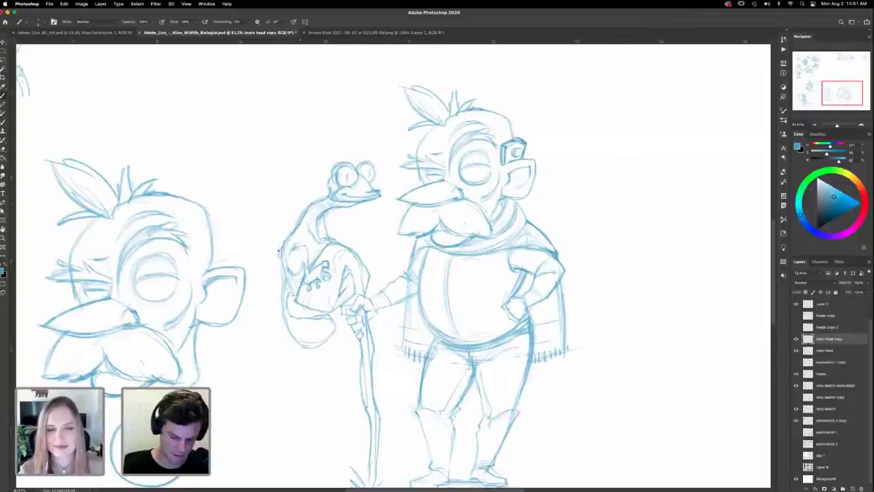
mouse_move(280, 251)
mouse_down()
mouse_move(283, 309)
mouse_move(304, 344)
mouse_up()
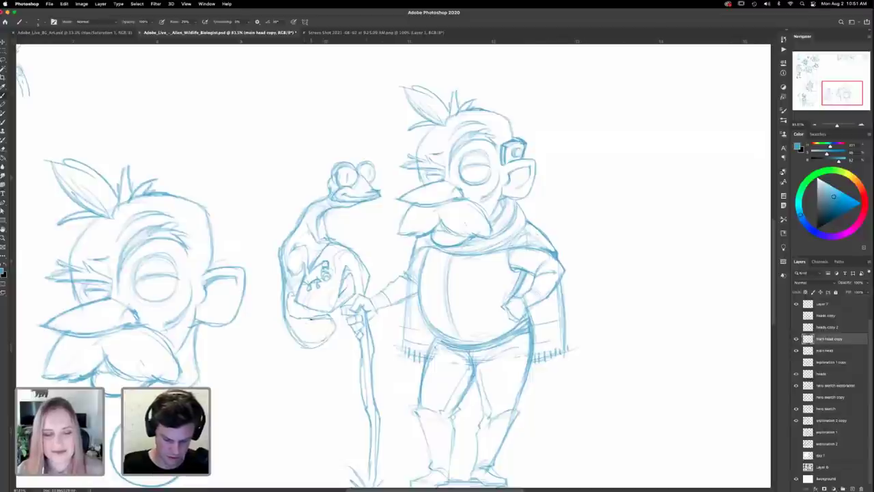
Step: Reinforce the creature's leg and belly lines around the staff's head, and add a forked tongue hanging from its mouth
drag(295, 287, 291, 292)
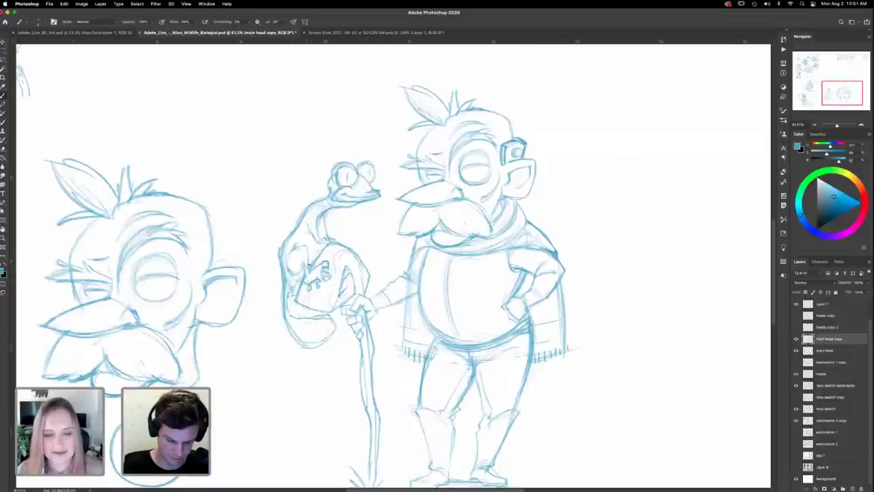
mouse_move(308, 260)
mouse_down()
mouse_move(311, 237)
mouse_move(308, 251)
mouse_move(307, 242)
mouse_move(319, 247)
mouse_up()
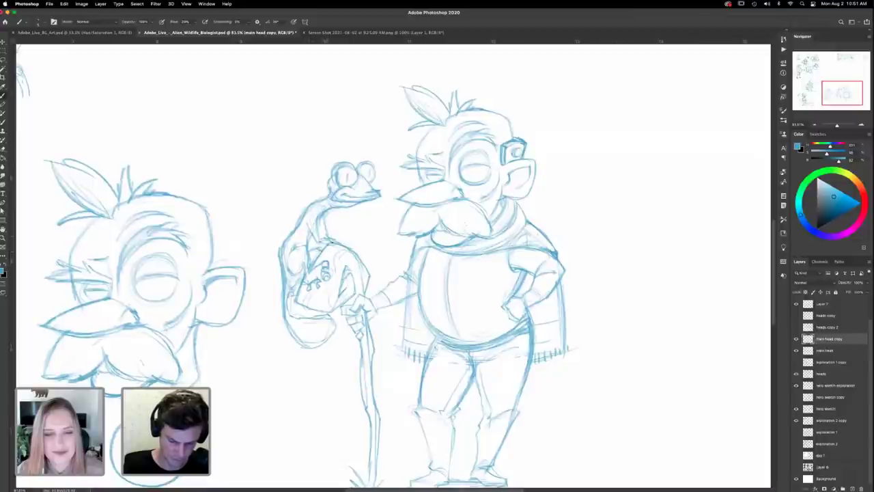
mouse_move(374, 196)
mouse_down()
mouse_move(382, 198)
mouse_move(343, 196)
mouse_move(360, 206)
mouse_move(345, 219)
mouse_move(355, 225)
mouse_move(362, 202)
mouse_up()
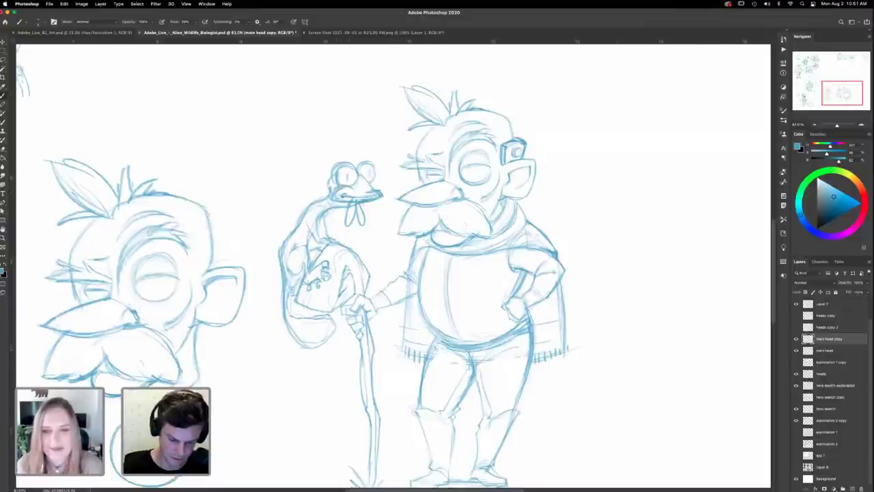
Step: Erase the rounded lower outline of the frog-eyed creature's body beside the hand on the staff
mouse_move(342, 187)
mouse_down()
mouse_move(333, 198)
mouse_move(345, 201)
mouse_move(342, 193)
mouse_up()
key(e)
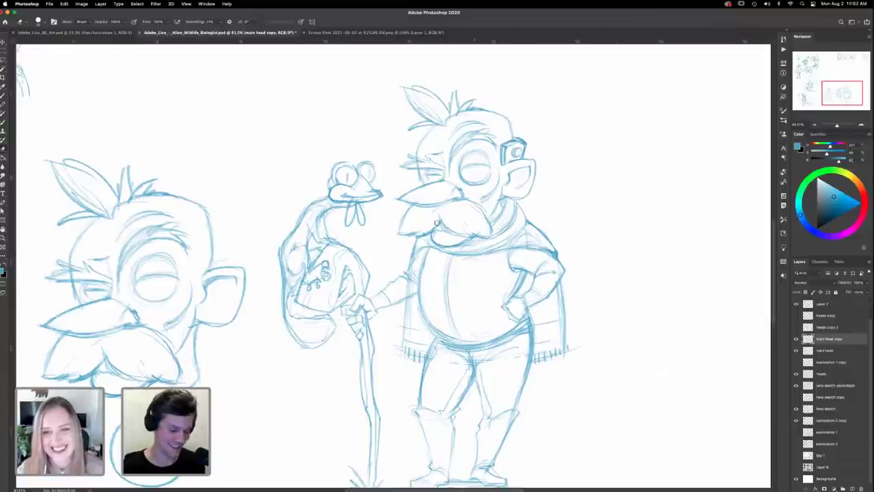
drag(394, 194, 397, 200)
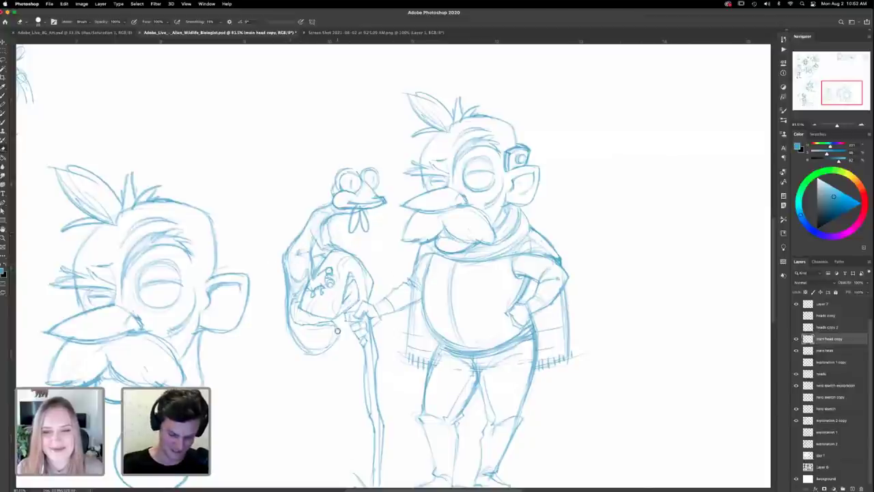
mouse_move(298, 322)
mouse_down()
mouse_move(343, 333)
mouse_move(317, 356)
mouse_move(294, 324)
mouse_up()
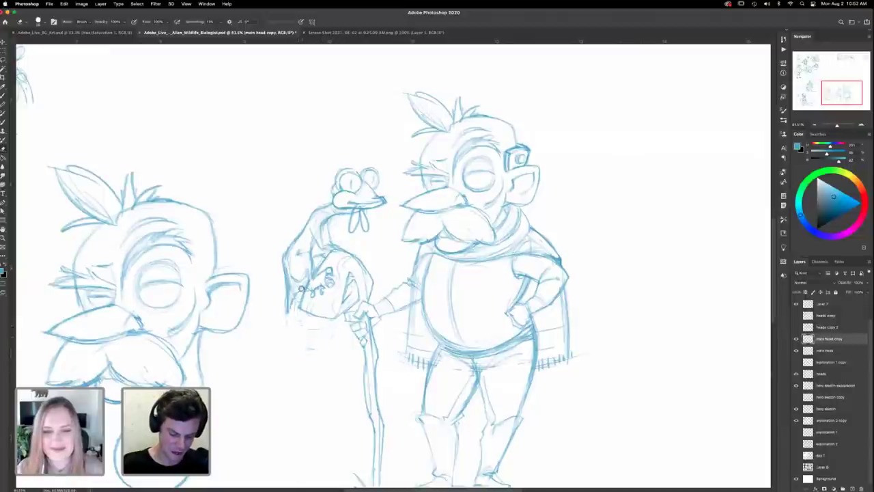
Step: Redraw the creature's lower body with an angular outline and reinforce its contour up over the back
key(b)
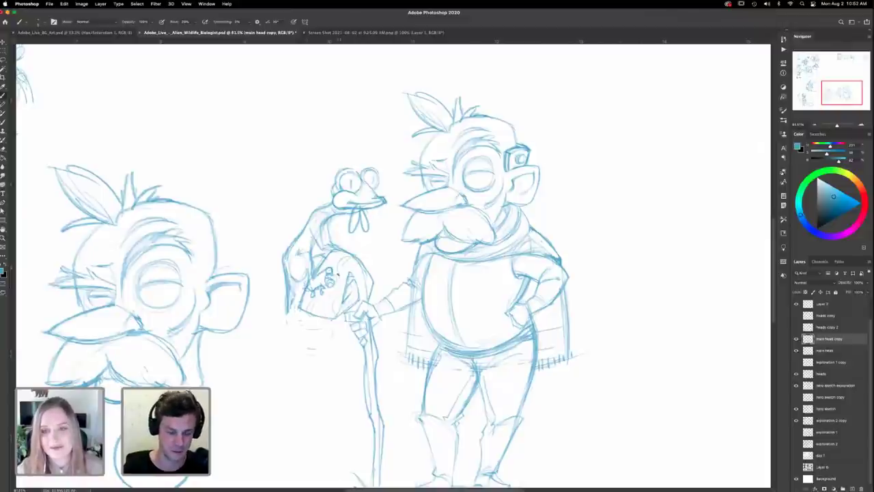
mouse_move(285, 300)
mouse_down()
mouse_move(288, 319)
mouse_move(329, 328)
mouse_up()
mouse_move(304, 336)
mouse_down()
mouse_move(329, 325)
mouse_move(322, 306)
mouse_move(291, 311)
mouse_move(298, 286)
mouse_up()
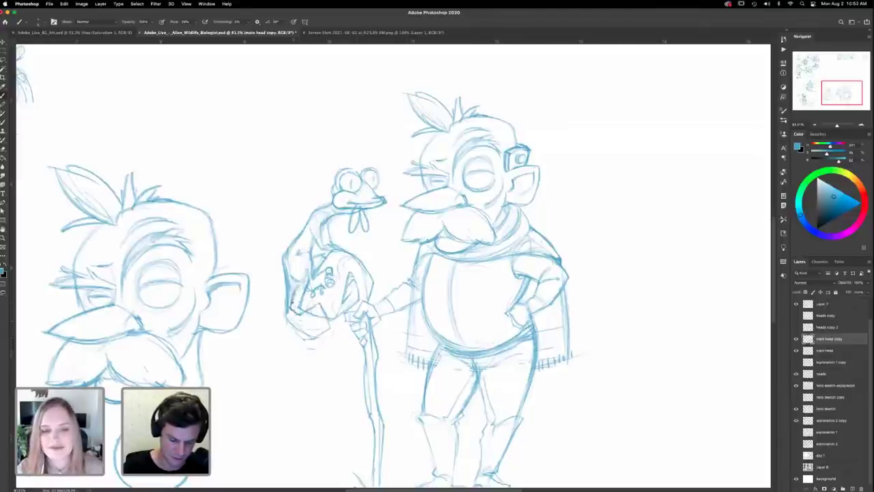
drag(307, 337, 285, 309)
mouse_move(304, 280)
mouse_down()
mouse_move(298, 257)
mouse_move(309, 248)
mouse_move(340, 254)
mouse_move(394, 293)
mouse_move(318, 218)
mouse_move(312, 233)
mouse_move(325, 237)
mouse_move(332, 221)
mouse_move(317, 237)
mouse_move(339, 253)
mouse_up()
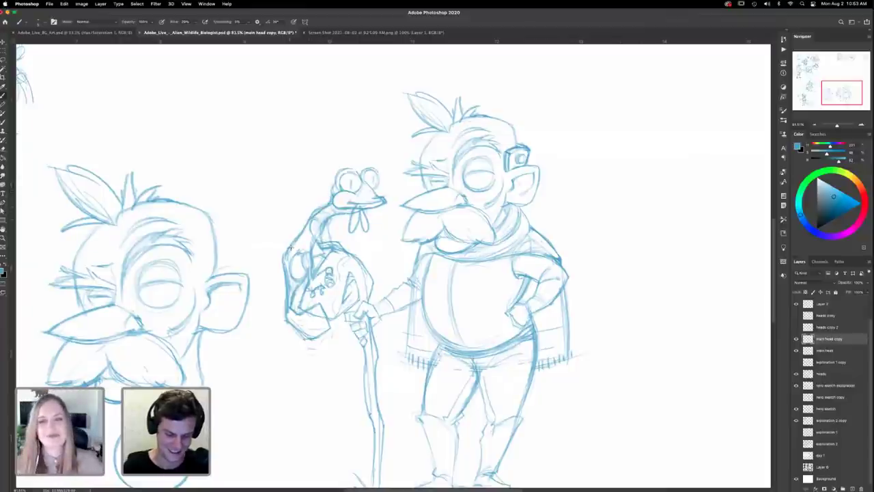
Step: Erase the old neck outline below the creature's head and save the document
key(e)
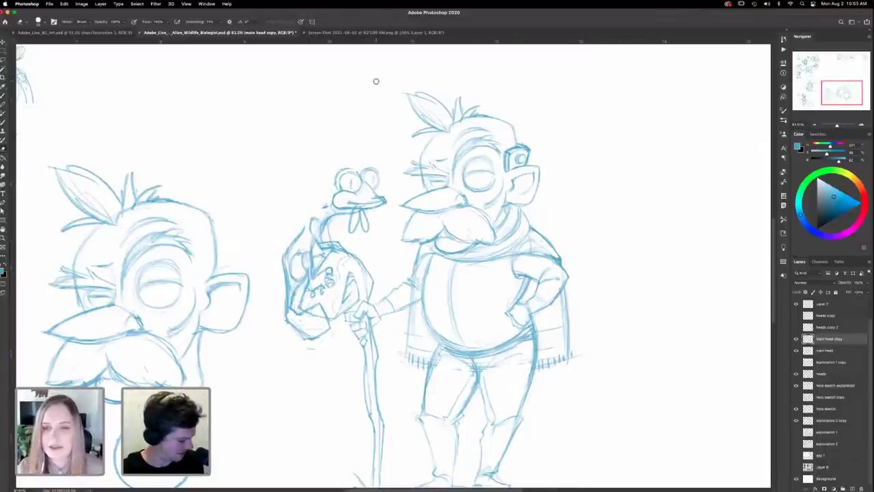
key(super+s)
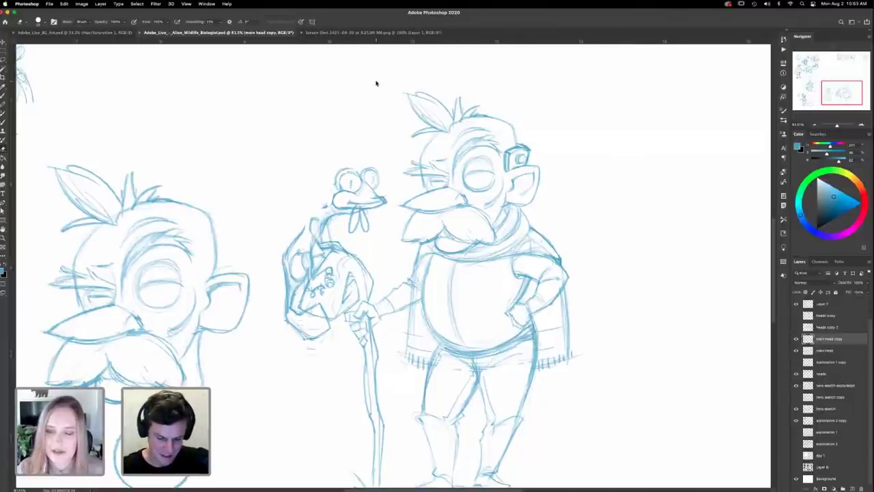
Step: Flip the canvas horizontally to check the character's proportions in mirror view, and flip it back
key(v)
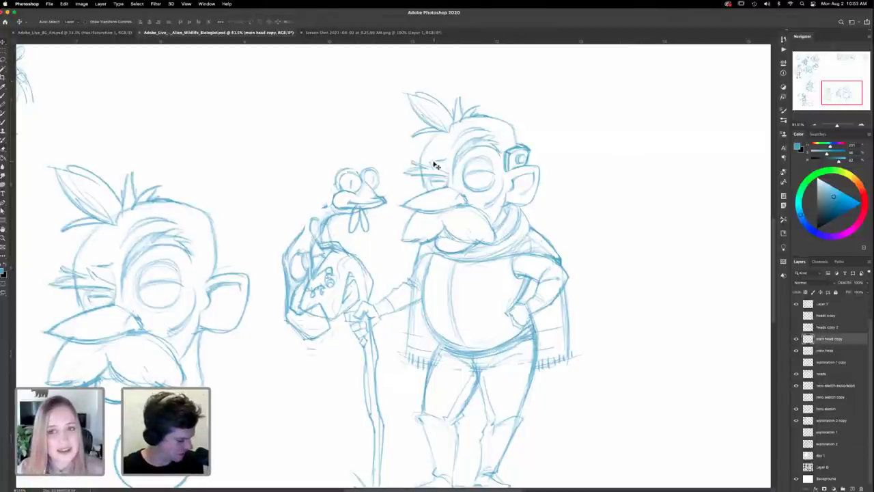
key(super+u)
key(super+shift+h)
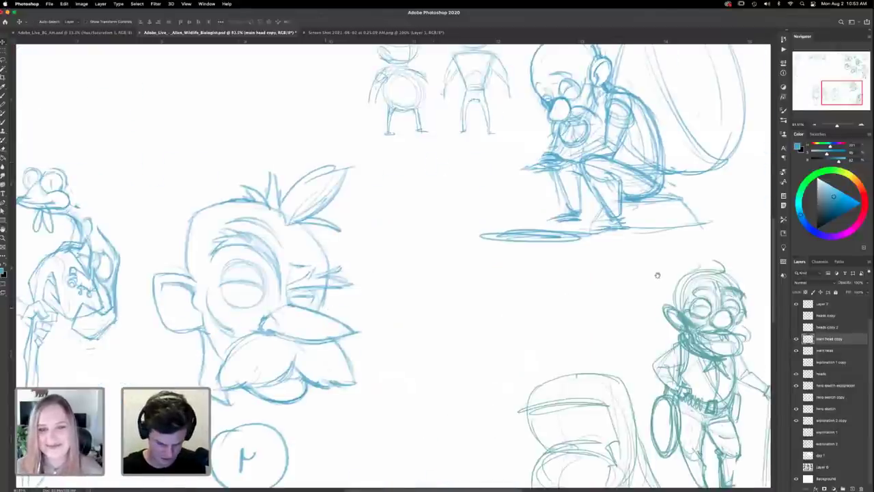
drag(397, 283, 711, 256)
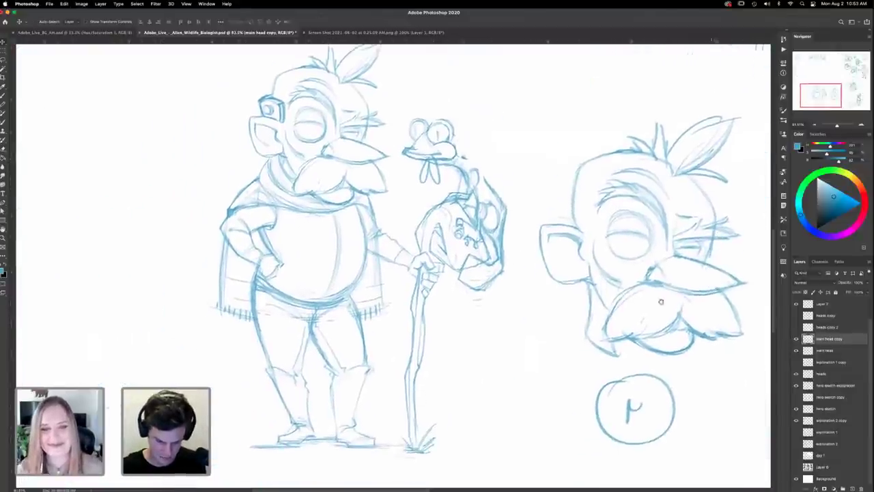
drag(660, 290, 659, 278)
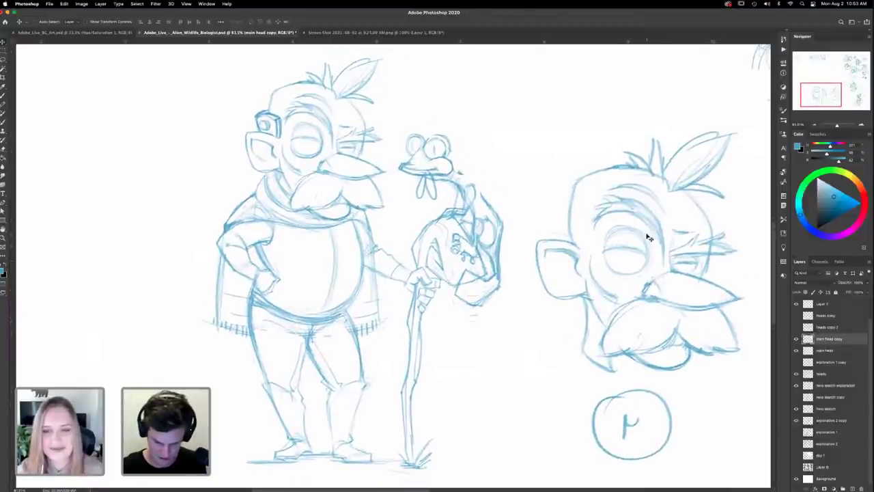
key(super)
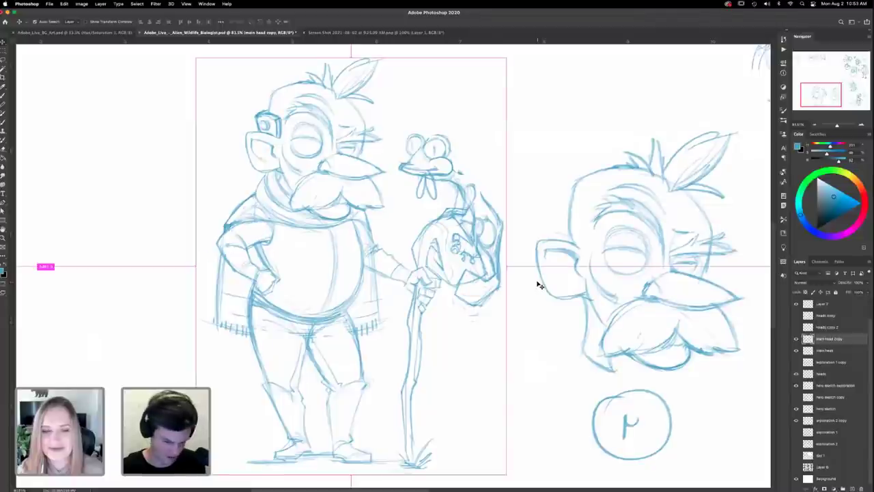
key(super+u)
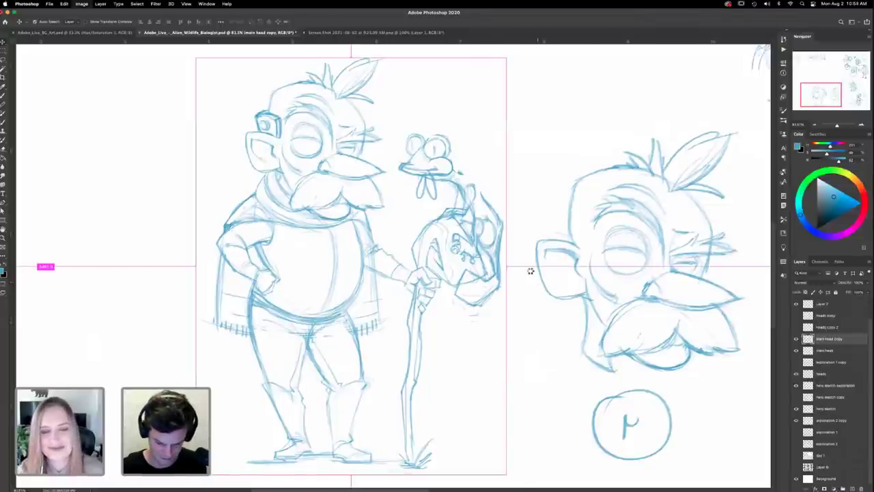
scroll(408, 275, right, 5)
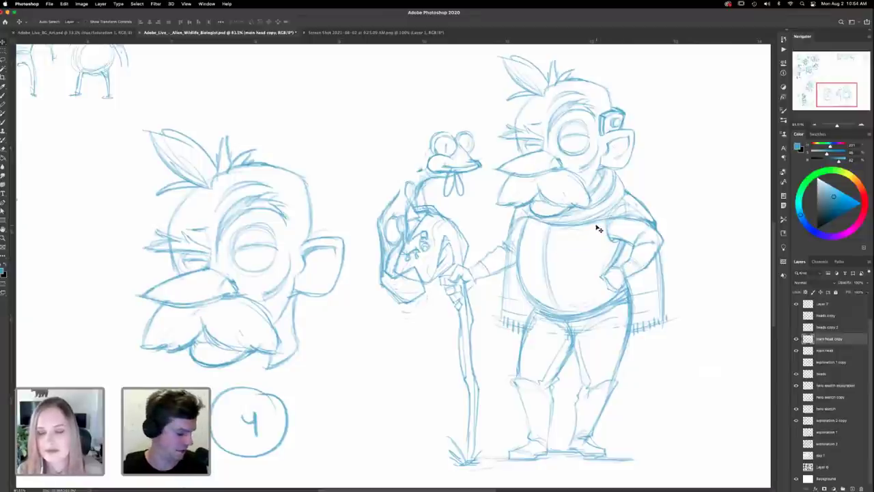
Step: Redraw the creature's curved neck joining head to body and add small round bumps along the body's upper edge
key(b)
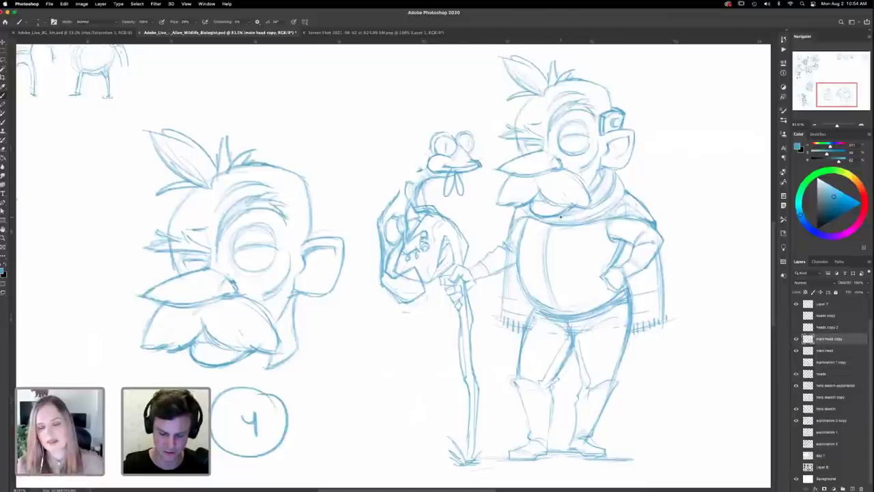
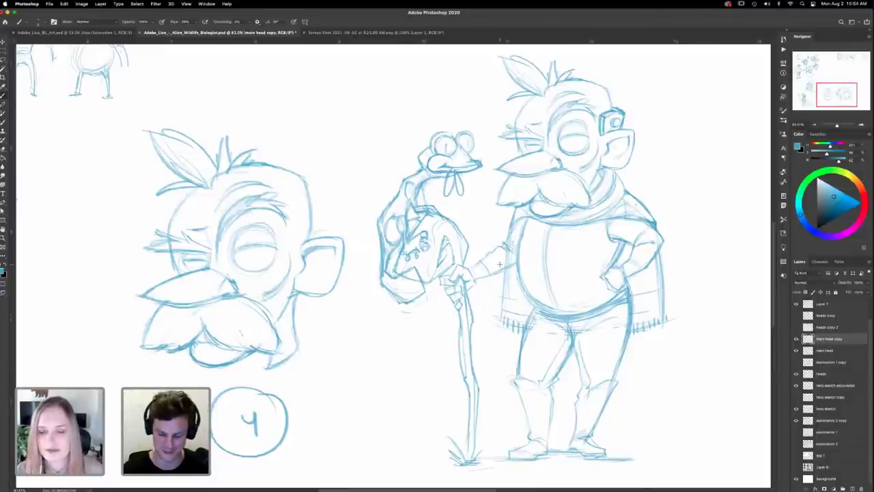
drag(412, 188, 413, 203)
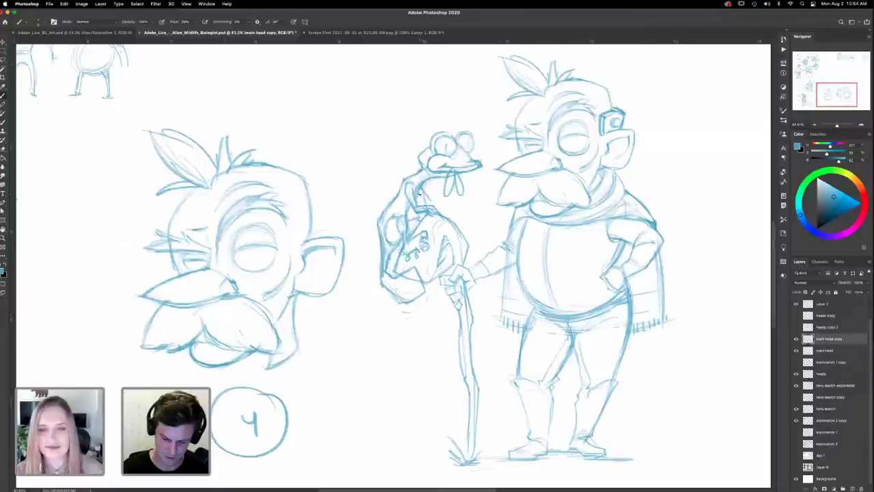
mouse_move(421, 191)
mouse_down()
mouse_move(460, 220)
mouse_move(461, 232)
mouse_move(445, 217)
mouse_move(454, 216)
mouse_move(429, 219)
mouse_up()
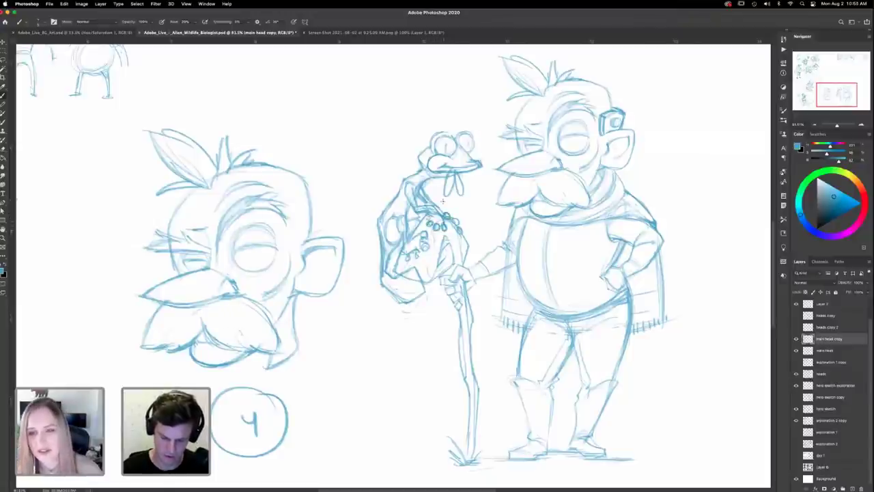
drag(500, 285, 500, 292)
Step: Touch up the line work of the man's boot nearest the staff
scroll(499, 291, right, 3)
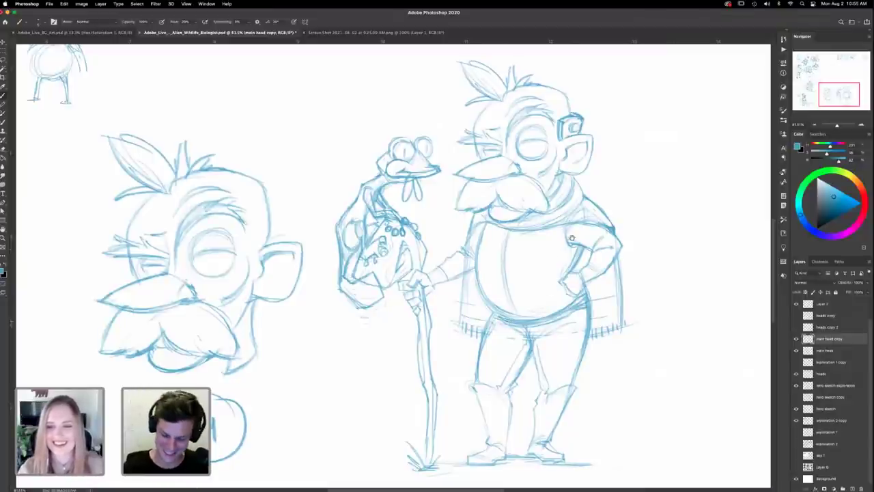
drag(572, 233, 552, 223)
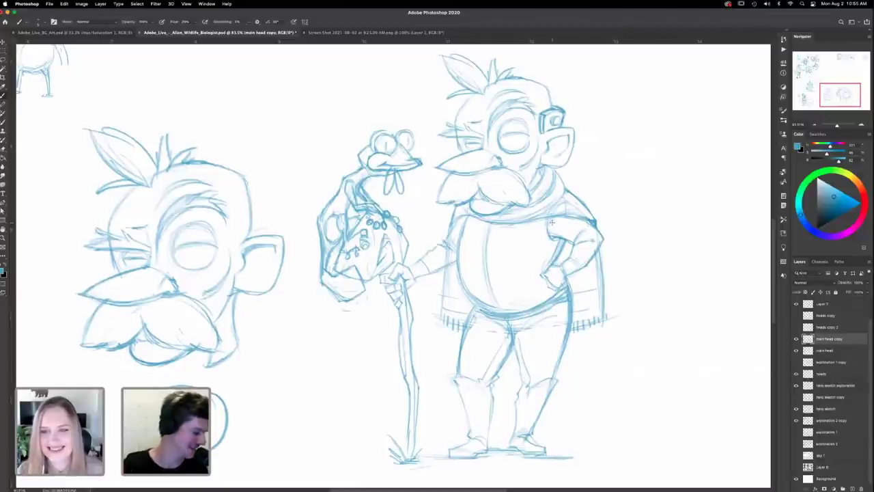
mouse_move(524, 216)
mouse_down()
mouse_move(509, 225)
mouse_move(510, 213)
mouse_up()
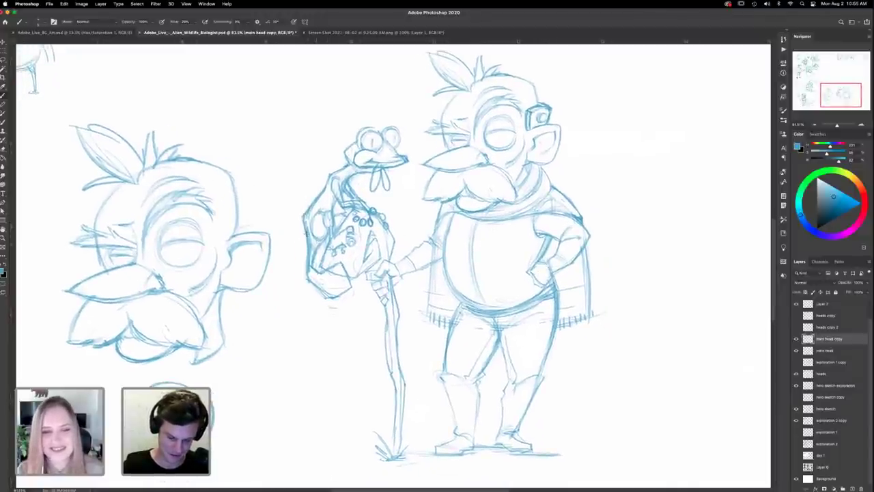
drag(369, 302, 325, 334)
drag(600, 311, 531, 311)
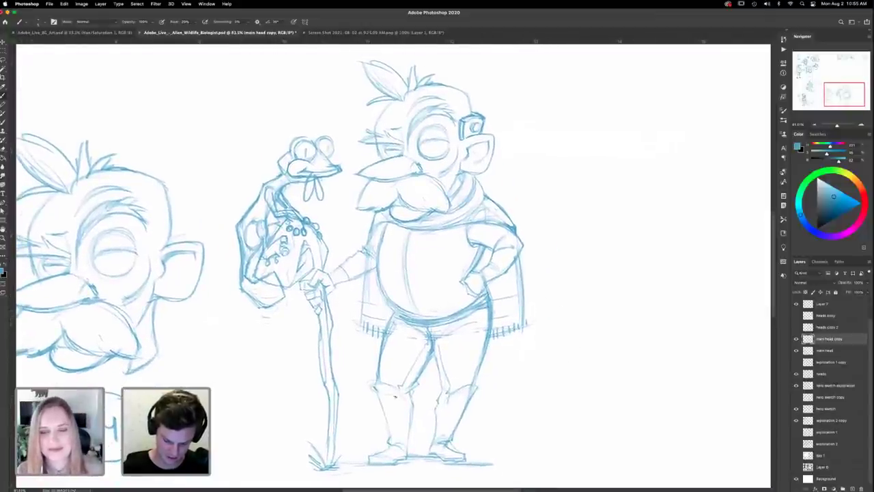
mouse_move(385, 420)
mouse_down()
mouse_move(387, 437)
mouse_move(407, 450)
mouse_up()
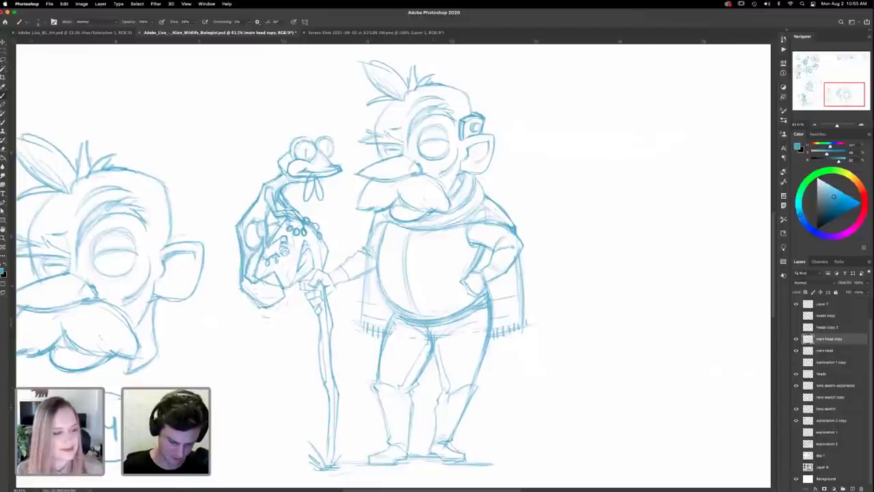
key(e)
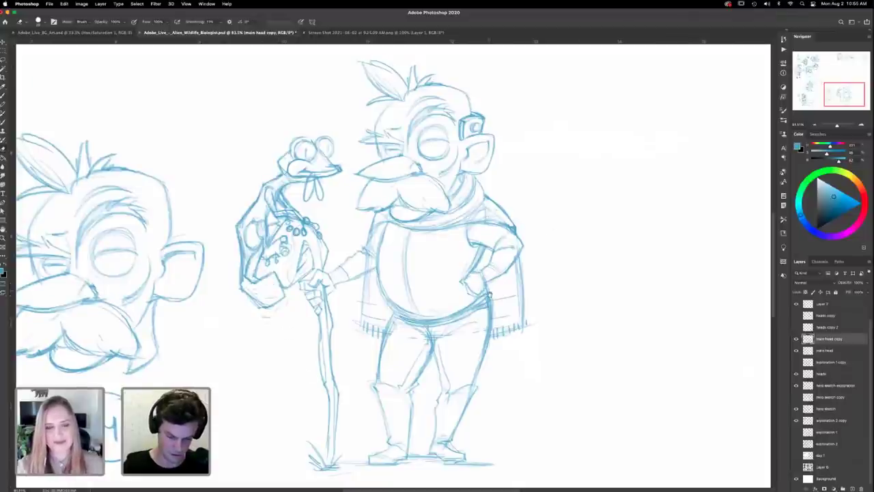
Step: Duplicate the full-body character layer and place the copy beside the original in the empty canvas space
mouse_move(559, 294)
mouse_down()
mouse_move(532, 309)
mouse_move(517, 290)
mouse_move(502, 290)
mouse_up()
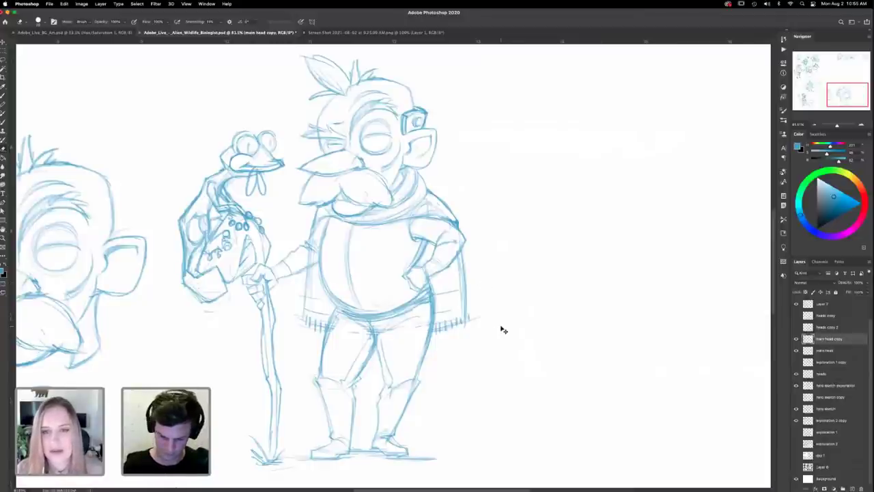
key(super+j)
key(v)
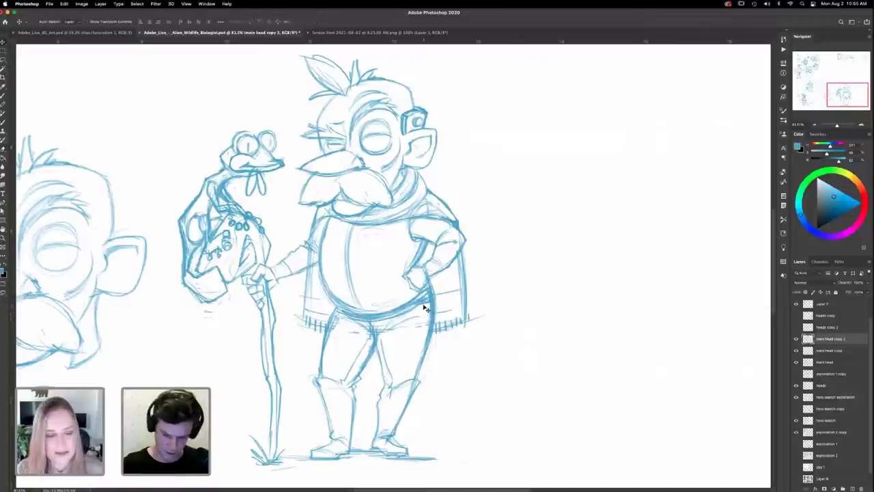
drag(471, 306, 679, 302)
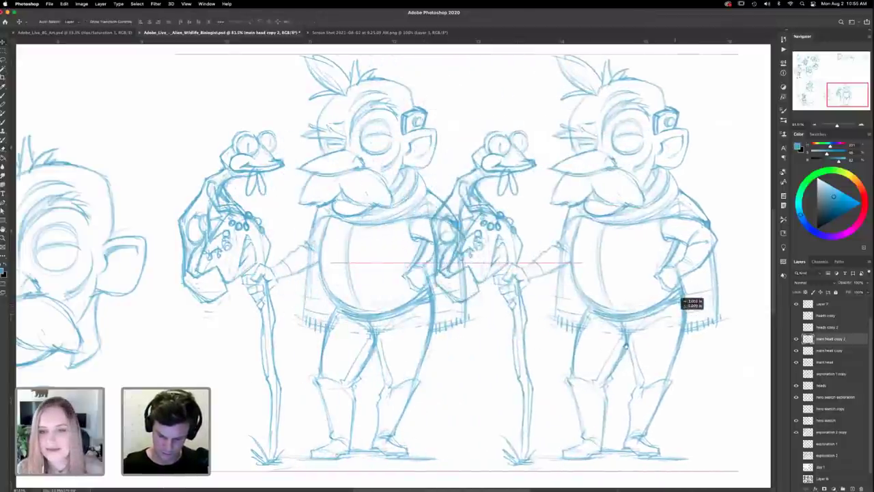
key(super+z)
drag(584, 344, 519, 340)
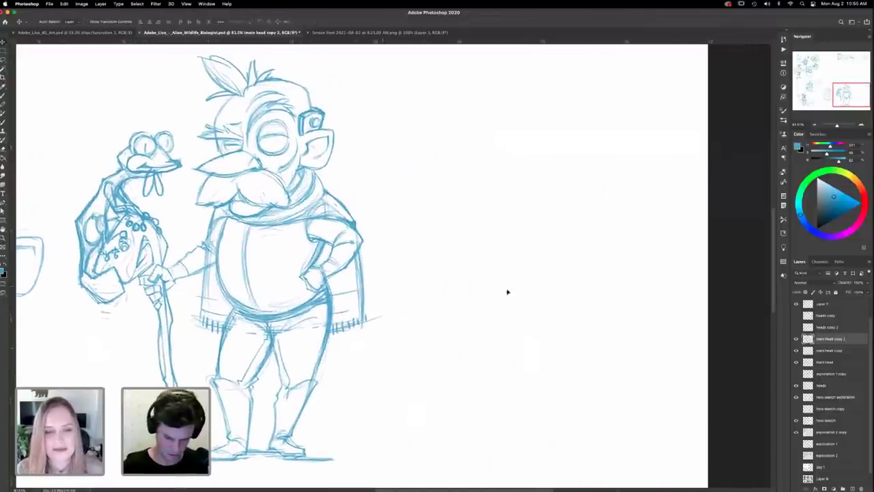
drag(508, 292, 655, 293)
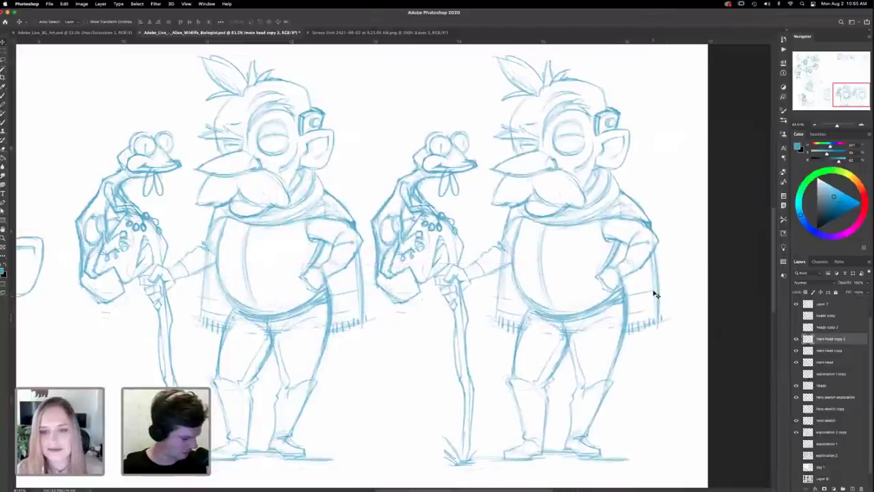
Step: Select the main head, main head copy and main head copy 2 layers and shift them together leftward on the canvas
key(super+minus)
key(super+minus)
key(super+minus)
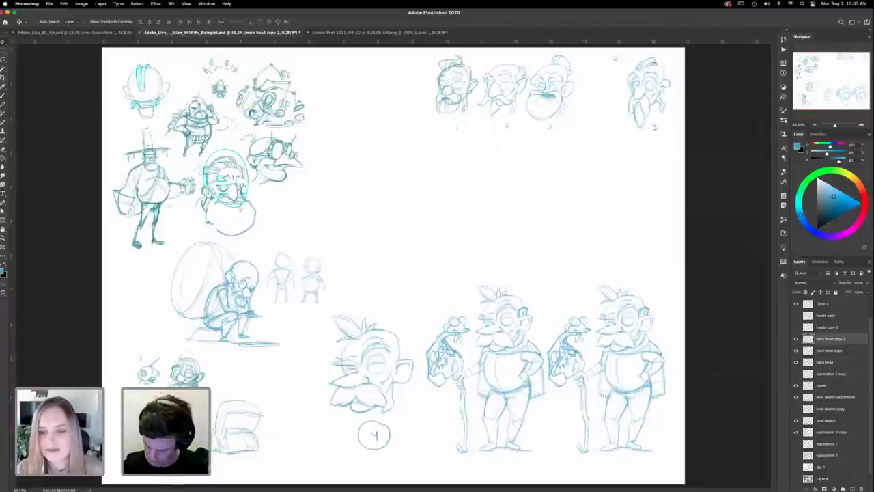
shift+click(826, 362)
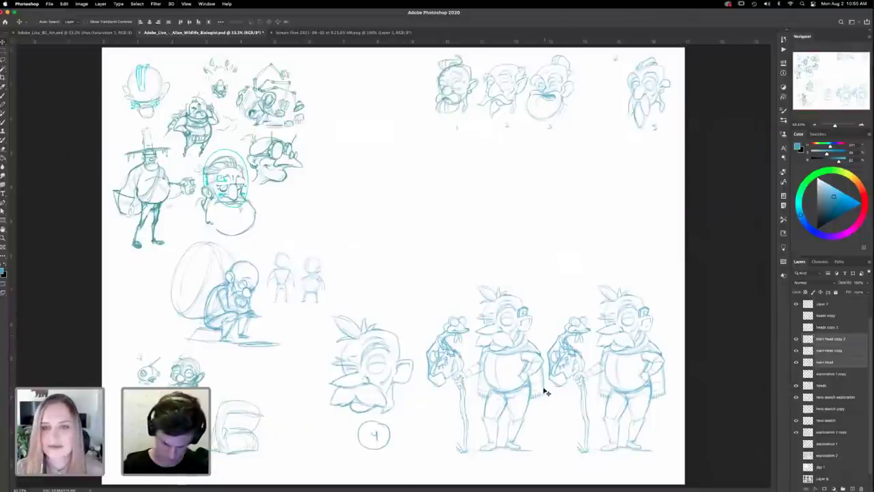
drag(546, 388, 508, 388)
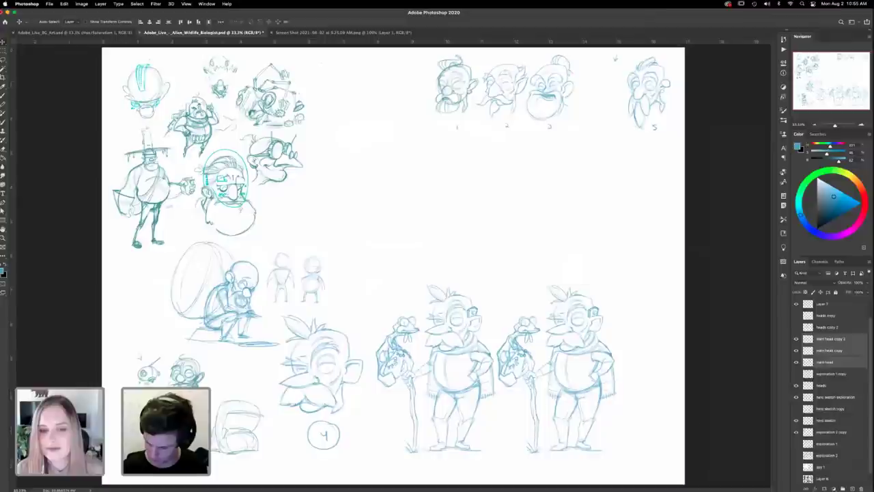
Step: Hide the heads, hero sketch exploration, hero sketch, exploration 2 copy and Layer 7 layers, and toggle main head copy 2 to check its contents
drag(795, 387, 796, 433)
click(796, 303)
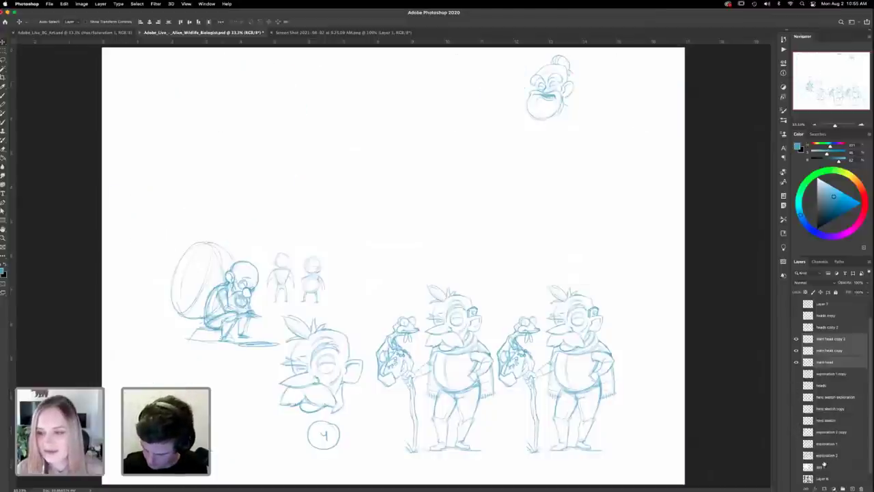
click(796, 339)
click(795, 339)
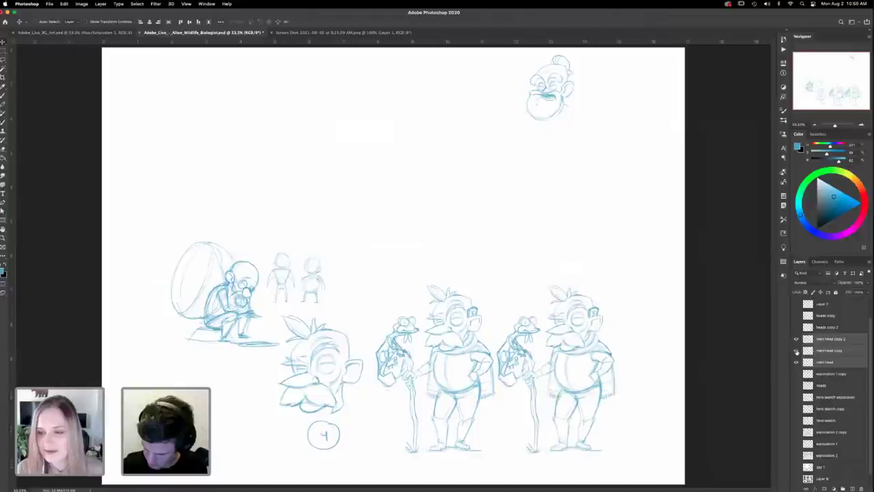
Step: Check the contents of the main head layer, and hide the layers holding the bearded head and the crouching figure sketches
click(796, 362)
click(797, 362)
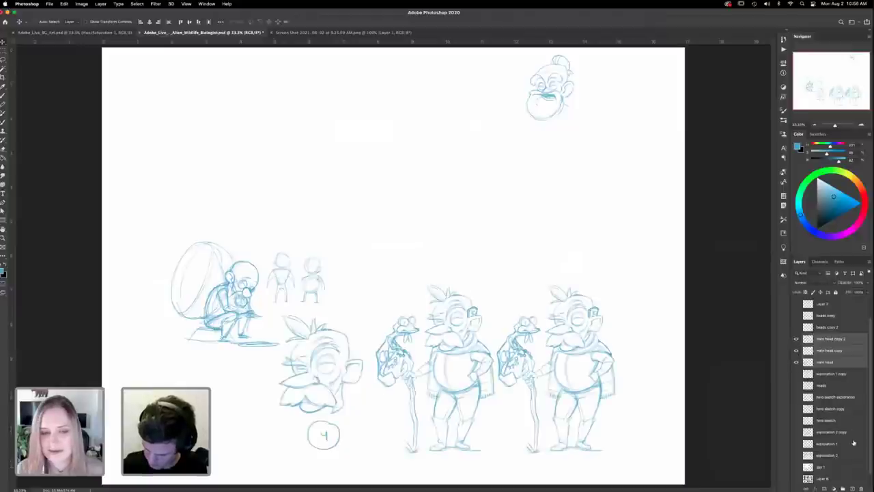
scroll(834, 383, up, 1)
click(796, 316)
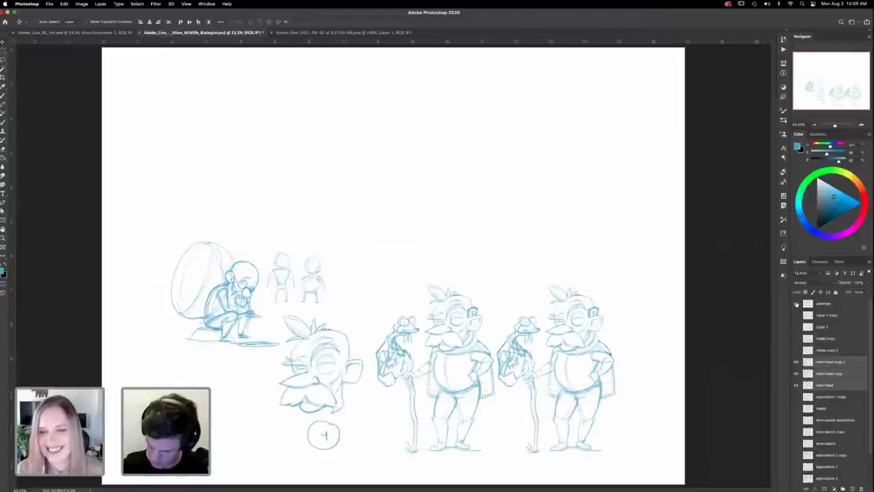
click(796, 303)
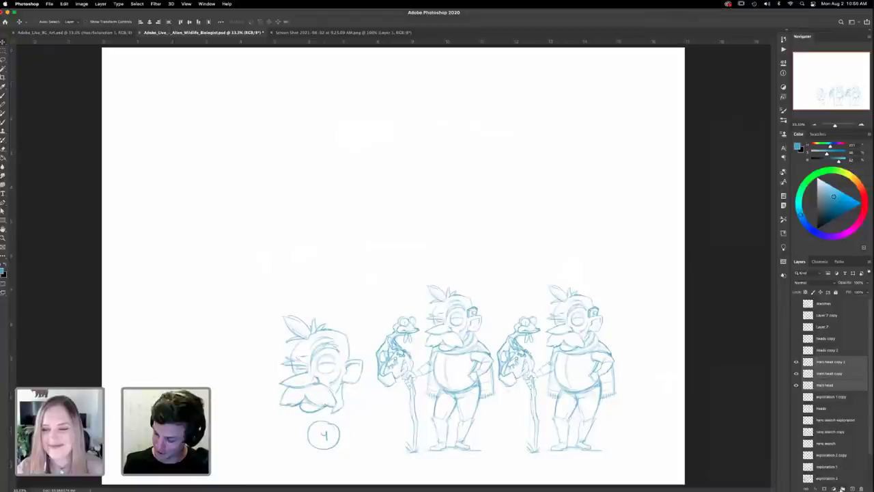
Step: Group the three main head layers and move the group up and to the left on the canvas
click(843, 488)
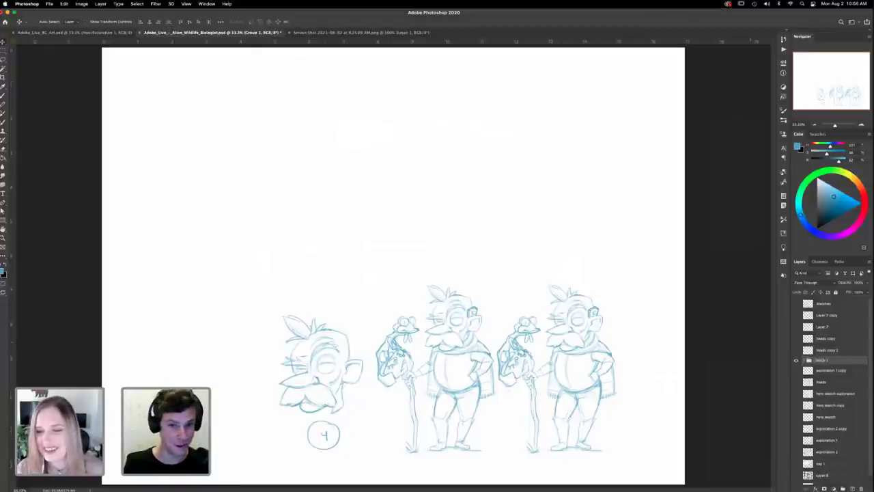
click(797, 360)
click(796, 361)
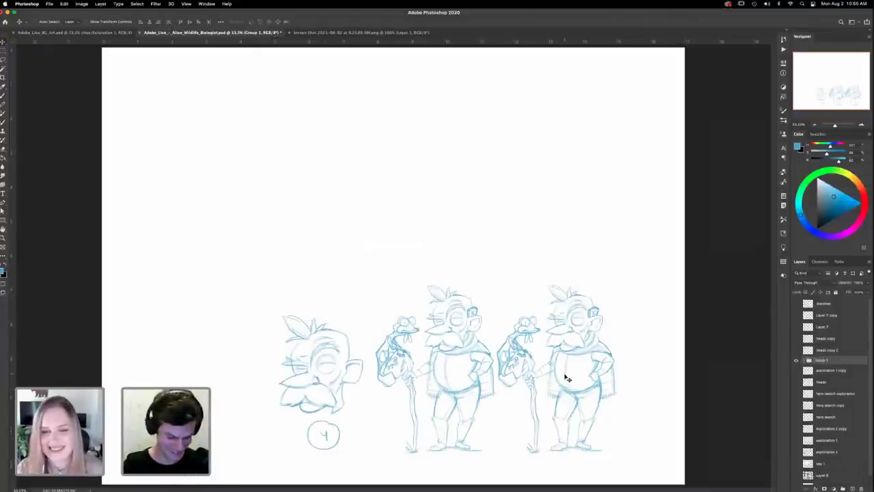
mouse_move(567, 376)
mouse_down()
mouse_move(505, 309)
mouse_move(455, 176)
mouse_move(448, 271)
mouse_move(439, 288)
mouse_move(451, 286)
mouse_up()
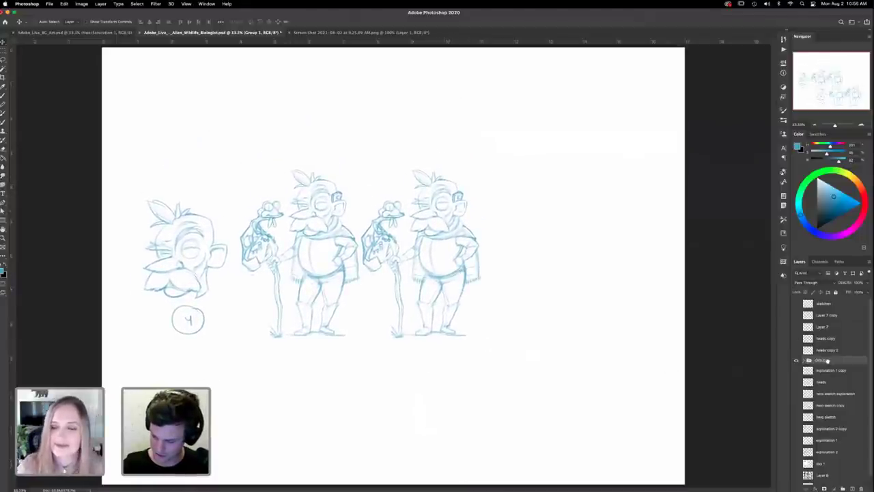
Step: Place Group 1 at the top of the layer stack and expand it to check the drawing on the main head layer
drag(823, 360, 810, 302)
click(804, 301)
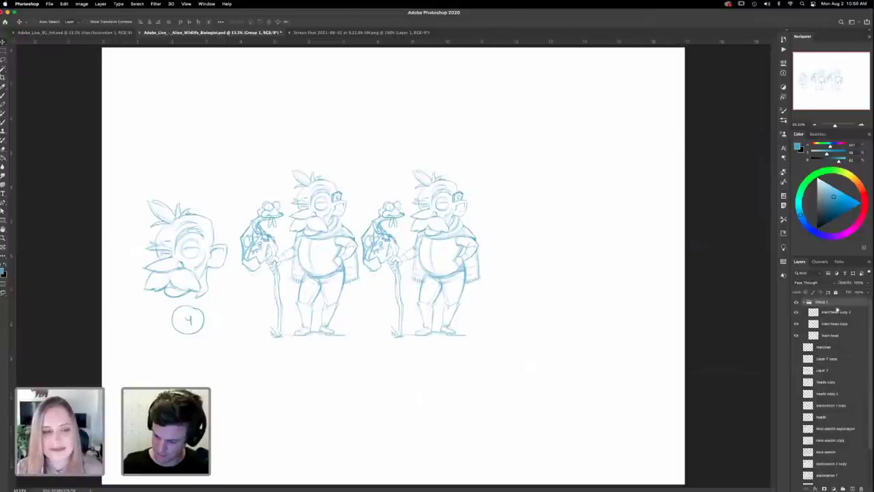
click(797, 335)
click(796, 335)
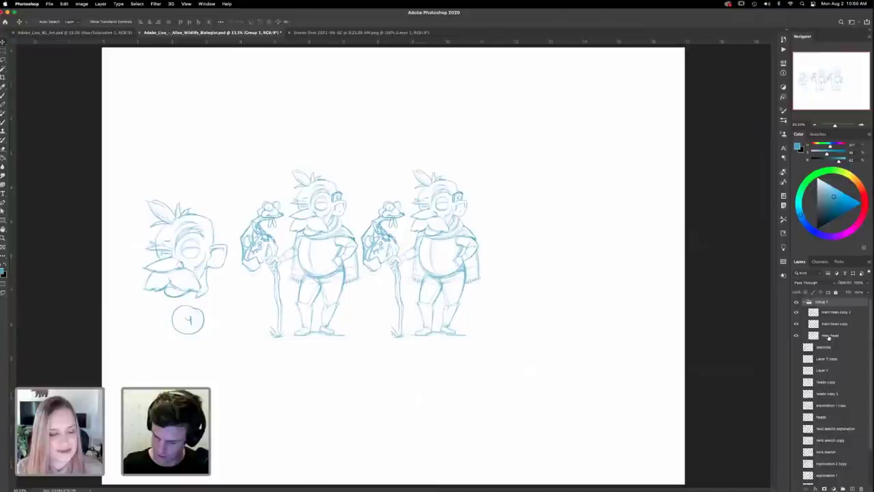
Step: Move the large head to the canvas's upper-left corner and space the two full-body figures apart side by side beneath it
click(816, 335)
drag(211, 248, 207, 104)
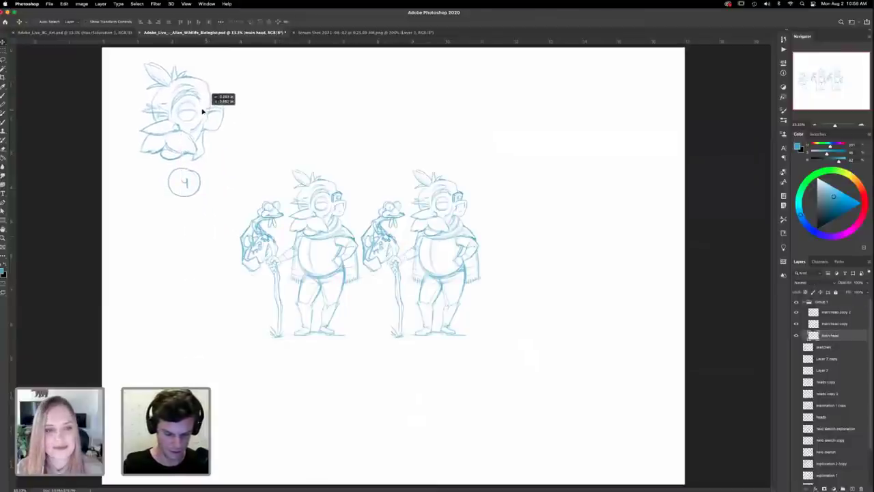
key(alt+bracketright)
mouse_move(367, 295)
mouse_down()
mouse_move(300, 322)
mouse_move(317, 327)
mouse_up()
key(alt+bracketright)
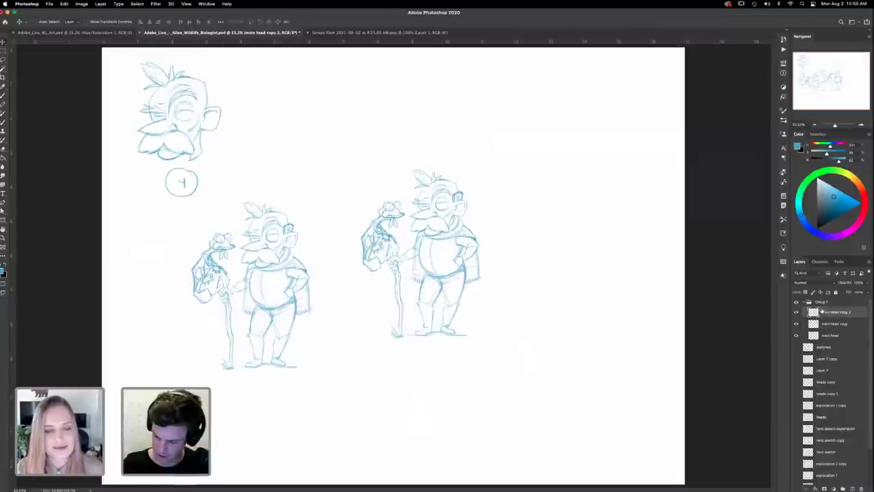
drag(442, 250, 448, 280)
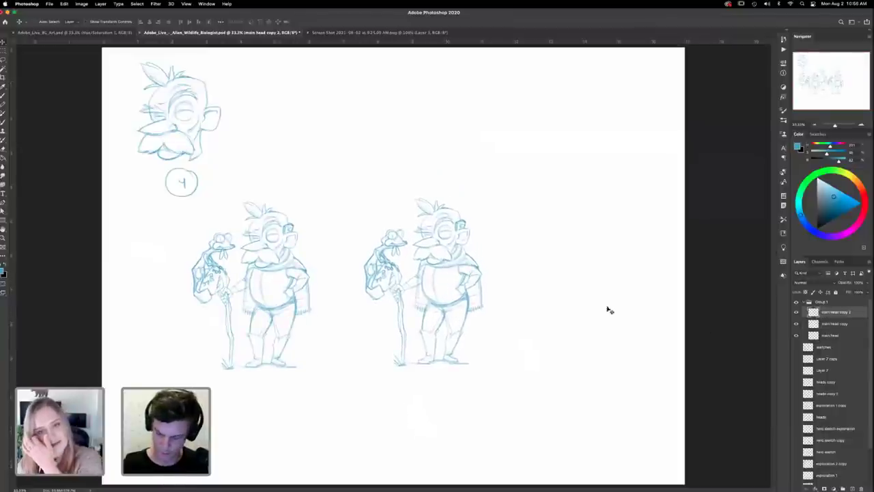
Step: Erase the cape from behind the arm and shoulder of the right-hand figure on the main head copy 2 layer
key(z)
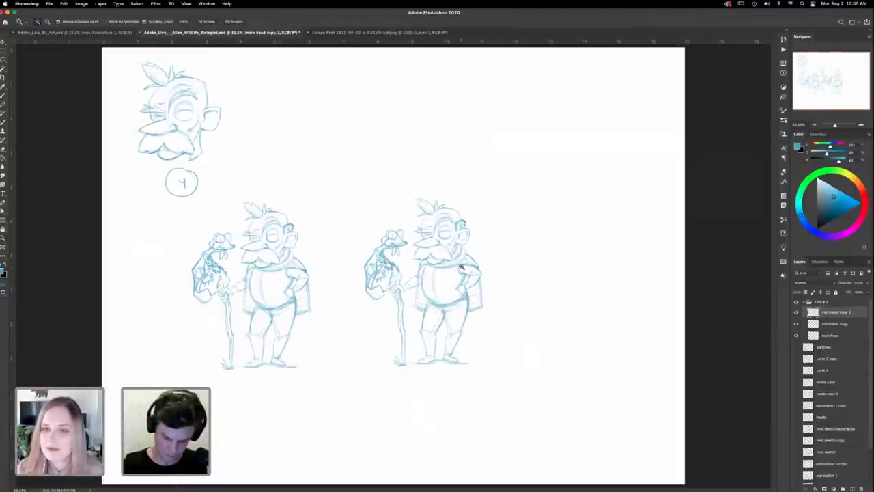
drag(459, 298, 480, 298)
key(b)
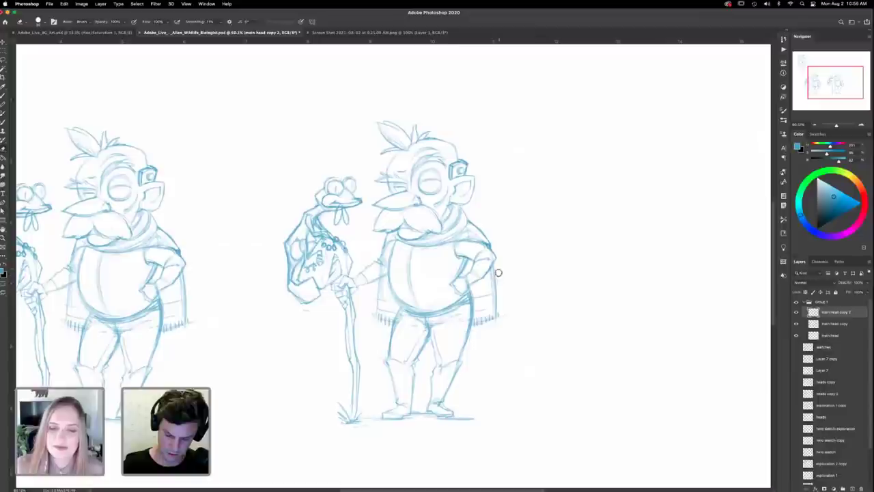
mouse_move(496, 271)
mouse_down()
mouse_move(492, 262)
mouse_move(498, 295)
mouse_move(471, 333)
mouse_up()
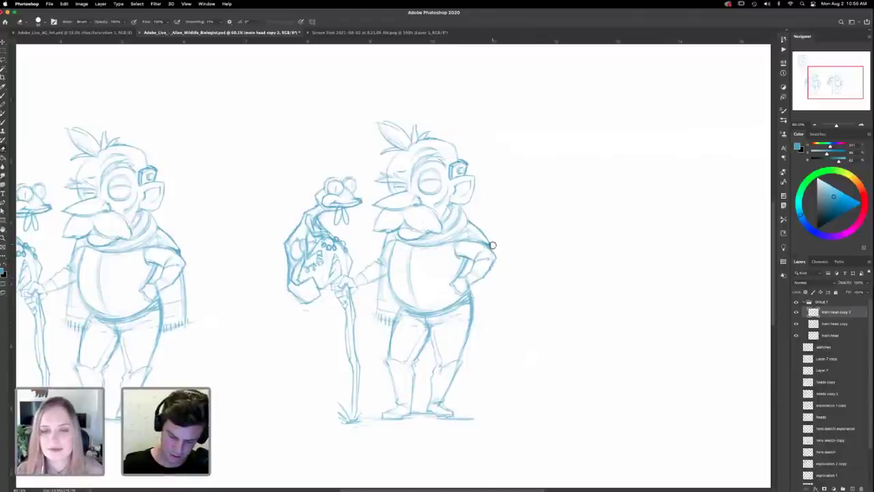
drag(492, 244, 472, 219)
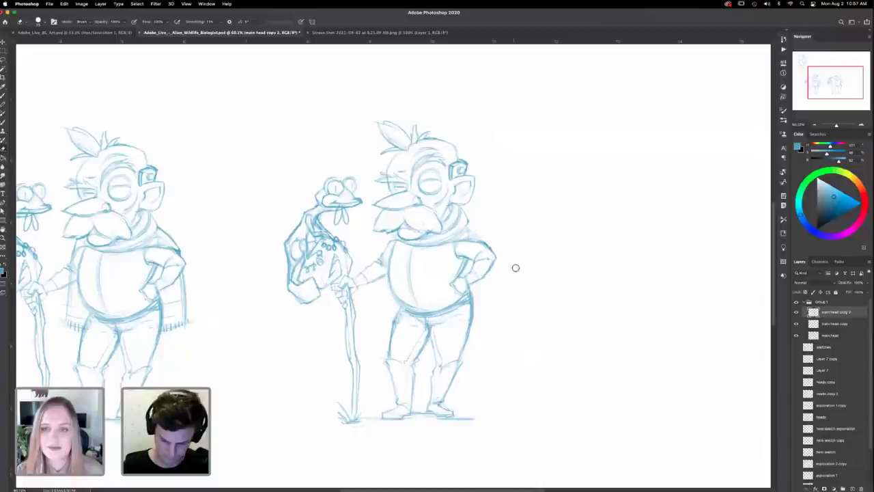
Step: Touch up the right-hand figure's bent arm and sketch a narrow angular item at the hip nearest the staff
key(b)
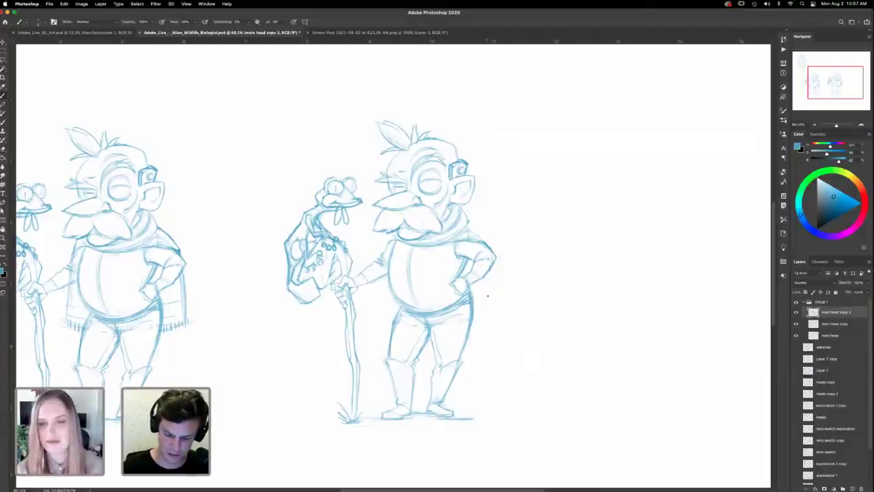
drag(492, 271, 496, 266)
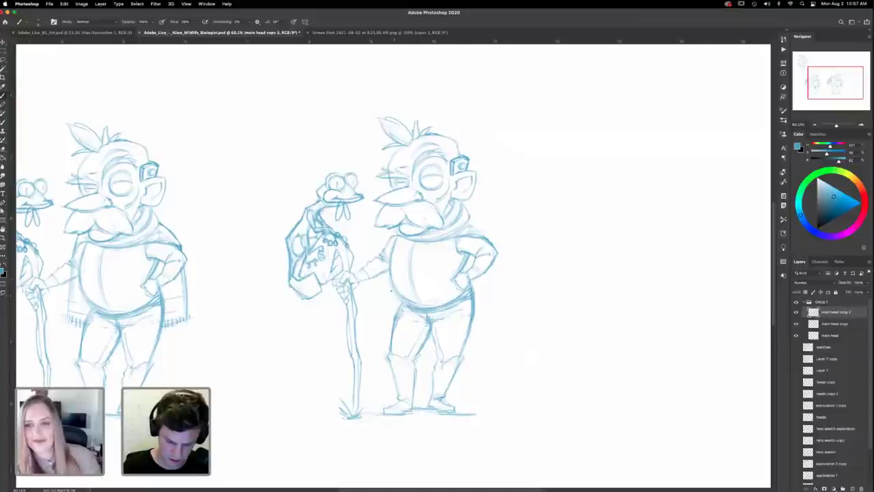
mouse_move(391, 291)
mouse_down()
mouse_move(375, 294)
mouse_move(385, 338)
mouse_up()
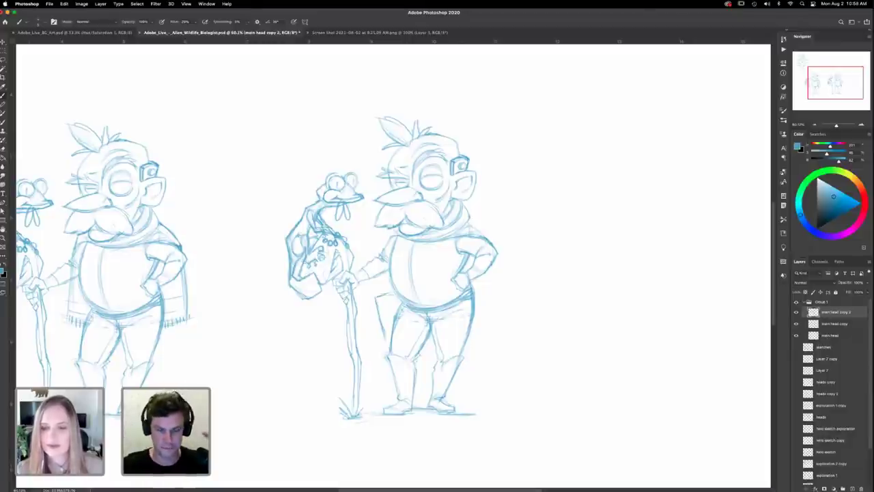
click(796, 312)
click(795, 312)
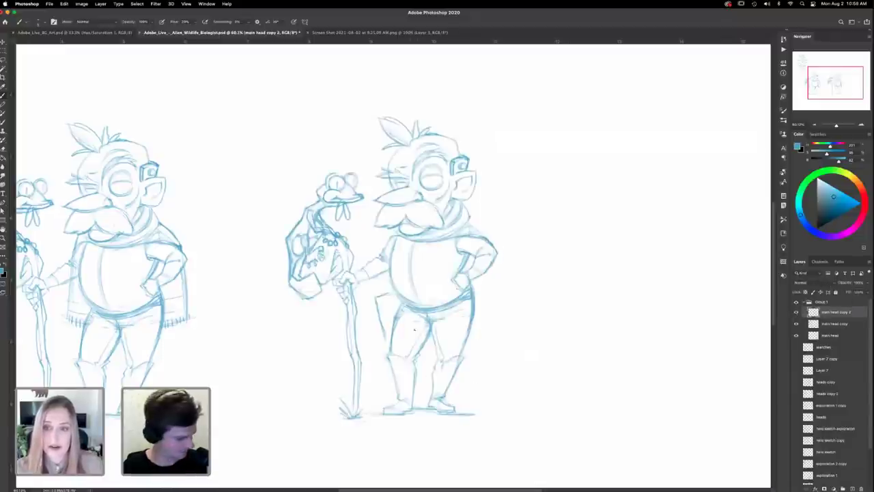
Step: Choose a magenta color, lock the layer's transparent pixels and recolor the hip item's outline with the brush
key(e)
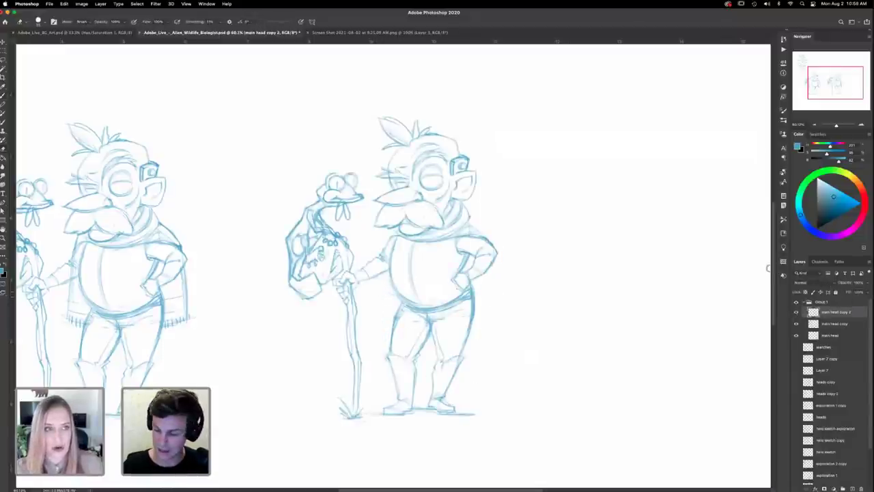
key(super+z)
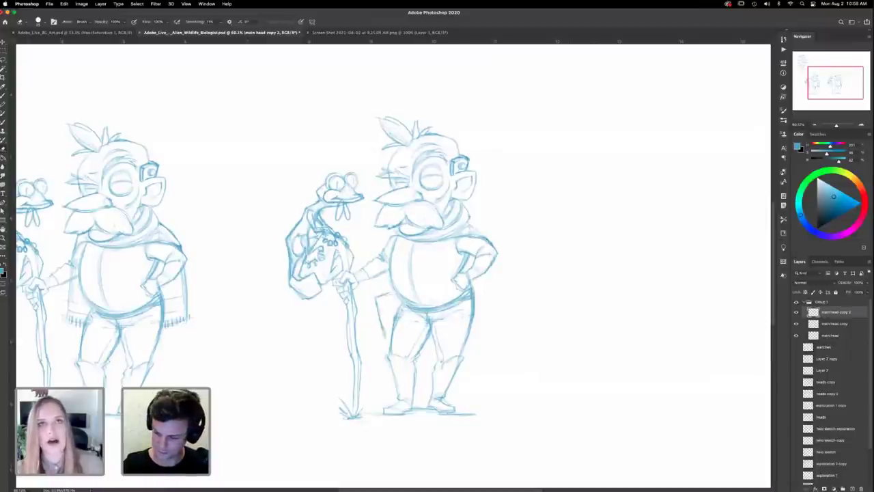
click(854, 226)
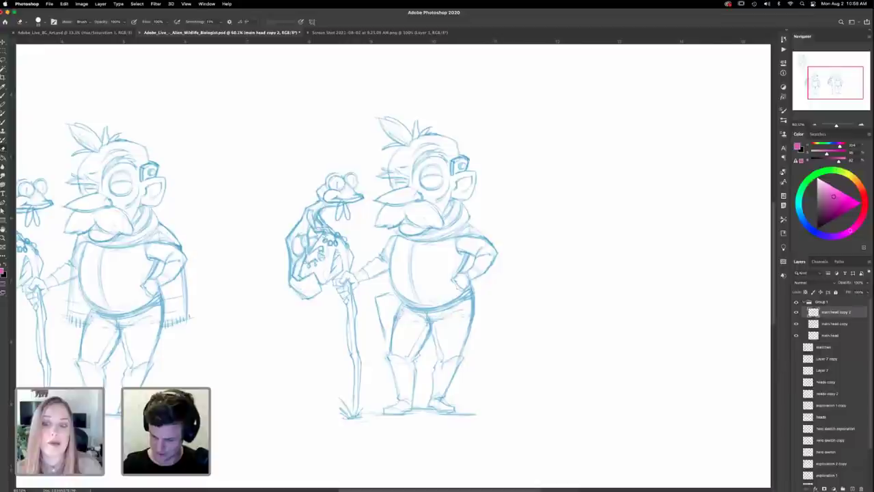
click(808, 292)
key(b)
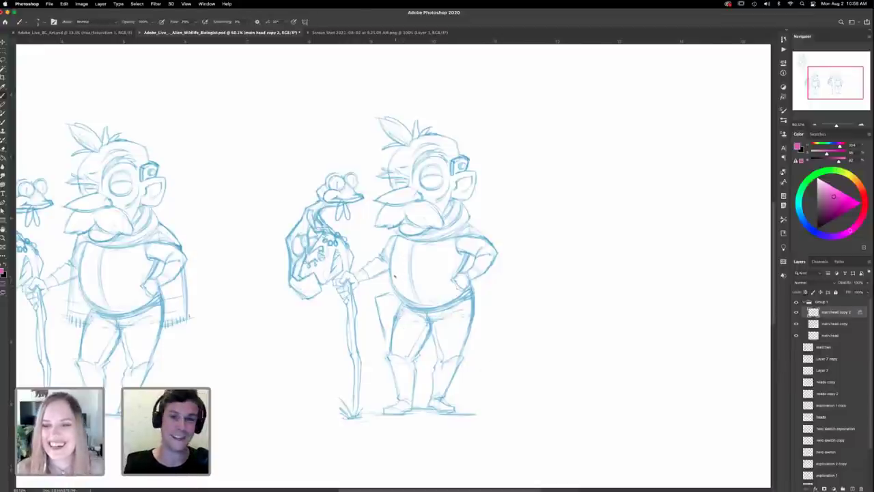
drag(376, 299, 392, 292)
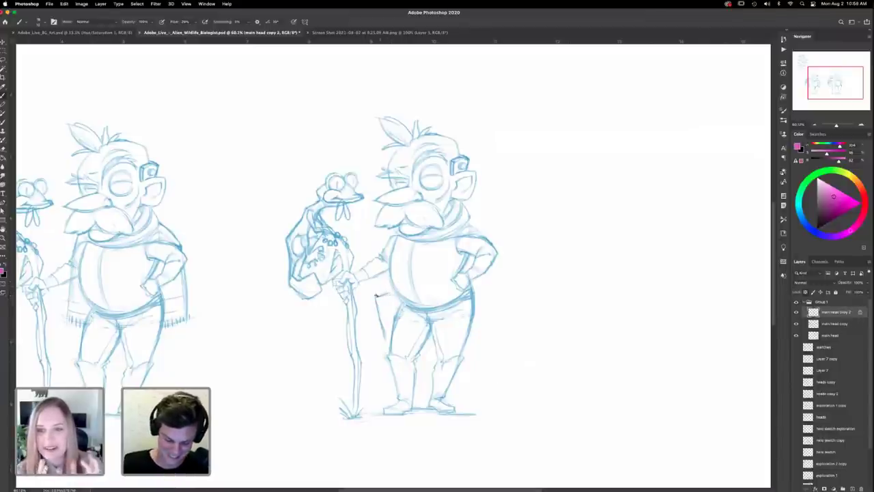
drag(375, 296, 382, 332)
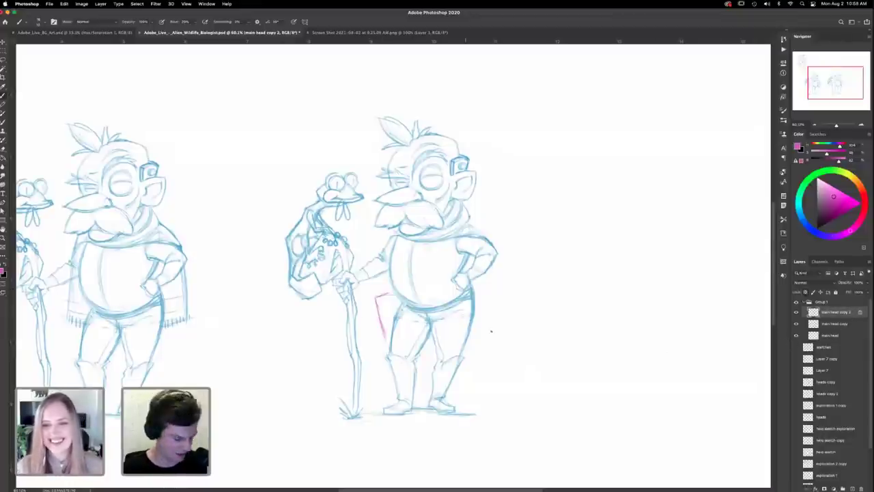
Step: Cut the magenta hip item onto its own new layer and reinforce its outer edge with the brush
key(l)
mouse_move(392, 288)
mouse_down()
mouse_move(383, 345)
mouse_move(389, 290)
mouse_up()
key(ctrl+x)
key(ctrl+v)
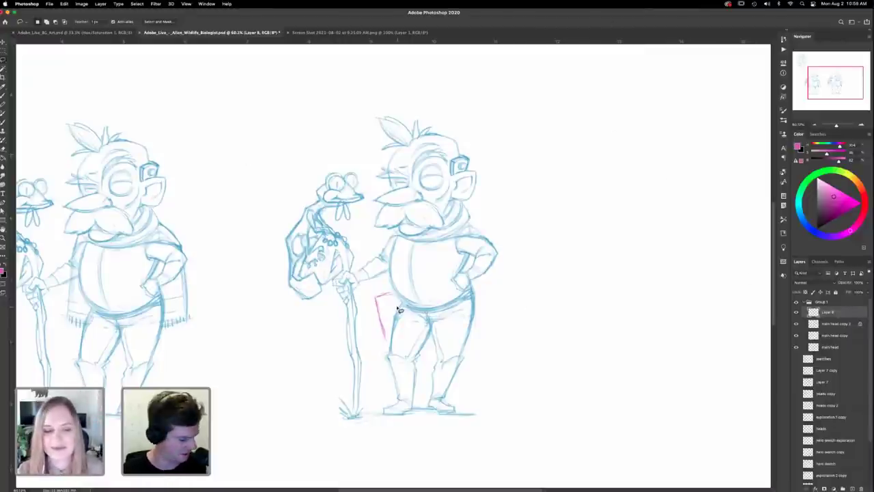
key(b)
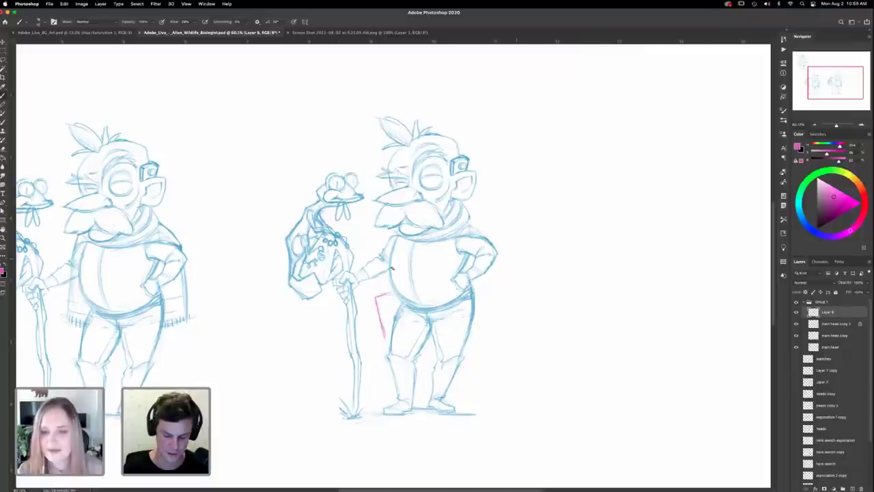
drag(376, 298, 379, 311)
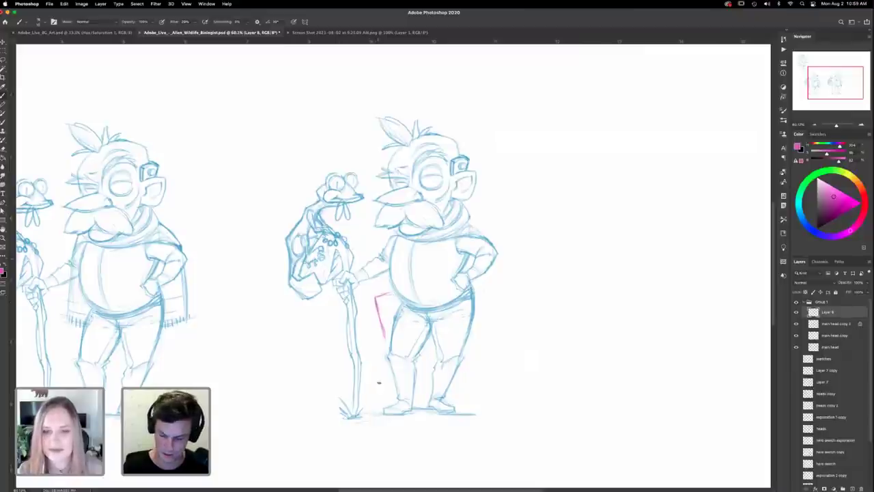
Step: Check the contents of the new hip item layer and rename it "items"
click(796, 311)
click(796, 312)
double_click(829, 311)
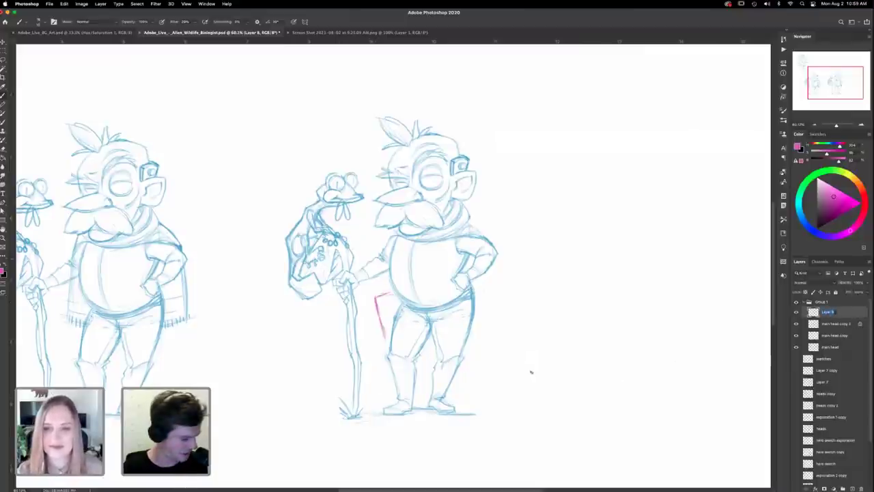
key(BackSpace)
text(hero)
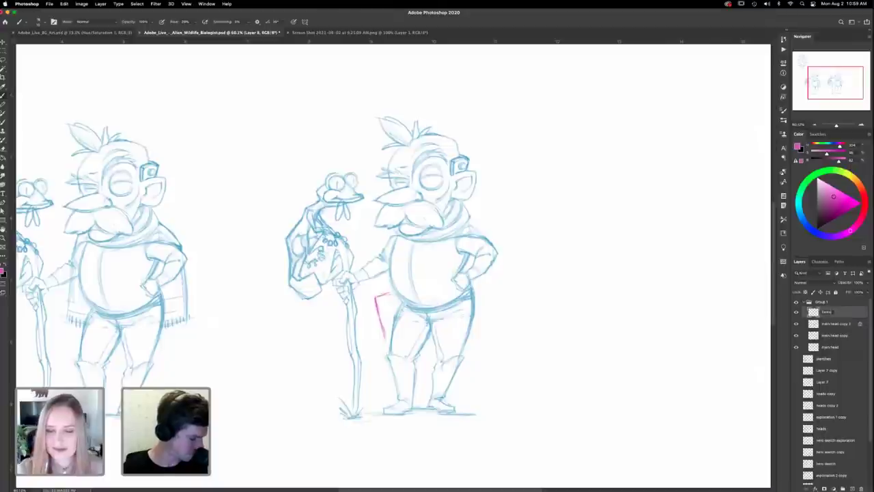
key(Return)
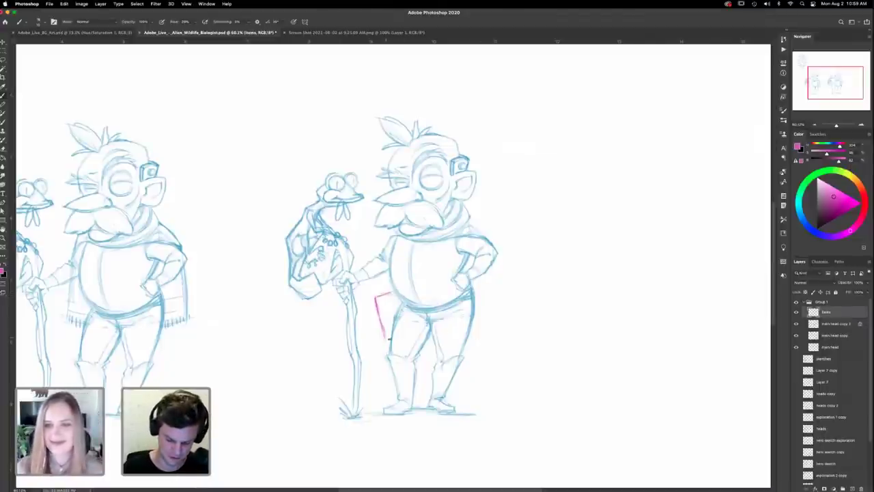
Step: Complete the magenta hip item's outline with an inner edge and draw a belt around the figure's waist
drag(385, 338, 390, 339)
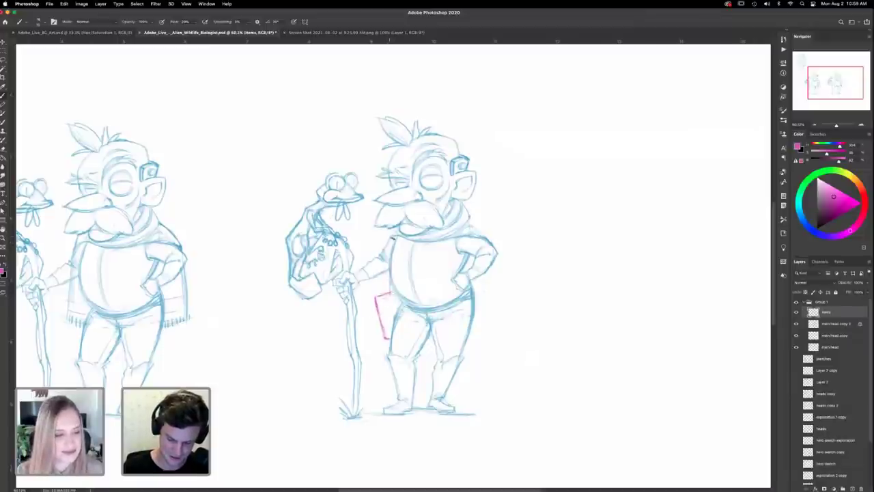
mouse_move(393, 293)
mouse_down()
mouse_move(381, 299)
mouse_move(388, 337)
mouse_up()
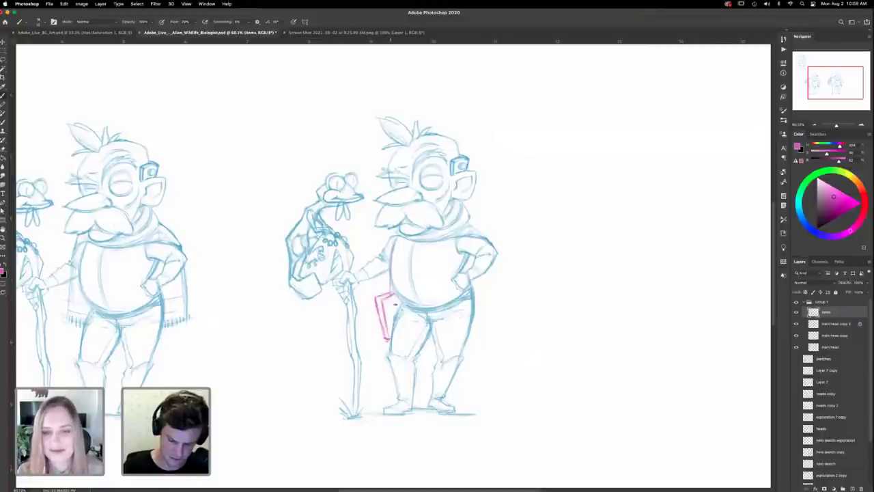
mouse_move(392, 306)
mouse_down()
mouse_move(394, 319)
mouse_move(407, 305)
mouse_move(450, 299)
mouse_move(416, 315)
mouse_move(459, 306)
mouse_move(469, 296)
mouse_move(391, 316)
mouse_move(392, 296)
mouse_move(456, 298)
mouse_move(471, 289)
mouse_up()
mouse_move(445, 312)
mouse_down()
mouse_move(413, 308)
mouse_move(429, 314)
mouse_move(392, 316)
mouse_up()
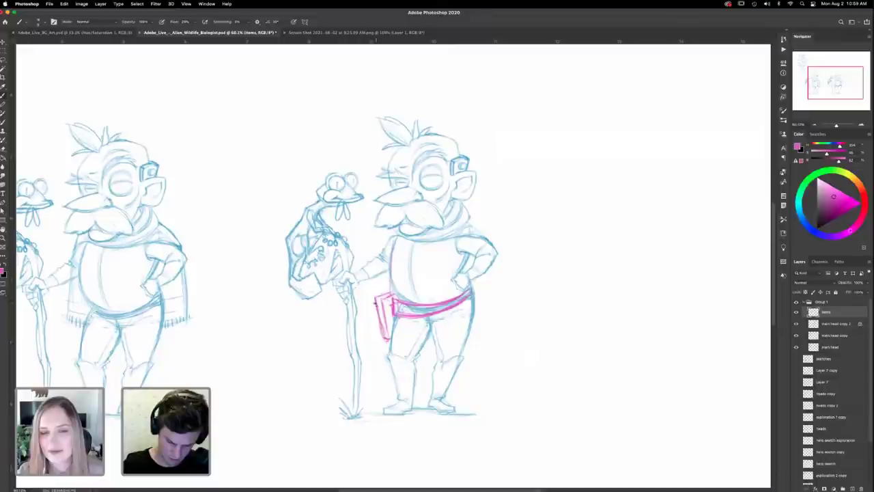
Step: Add side straps, an antenna-like rod and inner detail lines to the magenta hip item with the brush
drag(378, 318, 373, 326)
drag(379, 319, 381, 331)
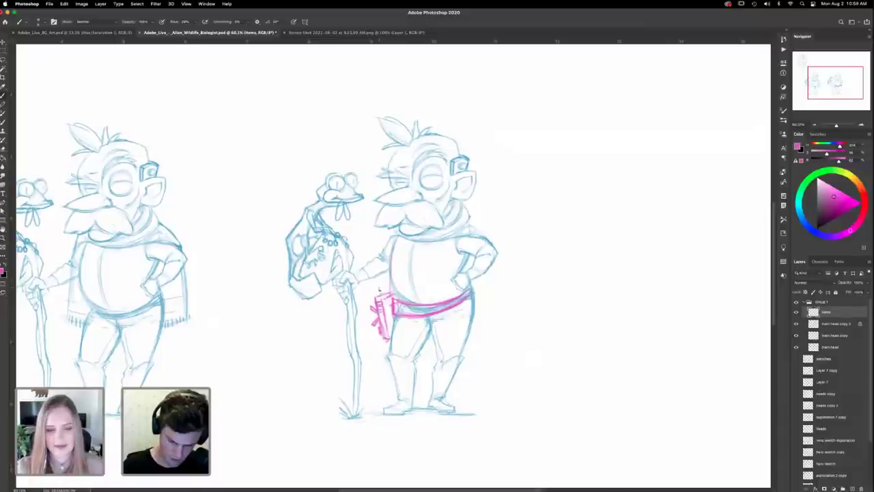
drag(377, 284, 383, 300)
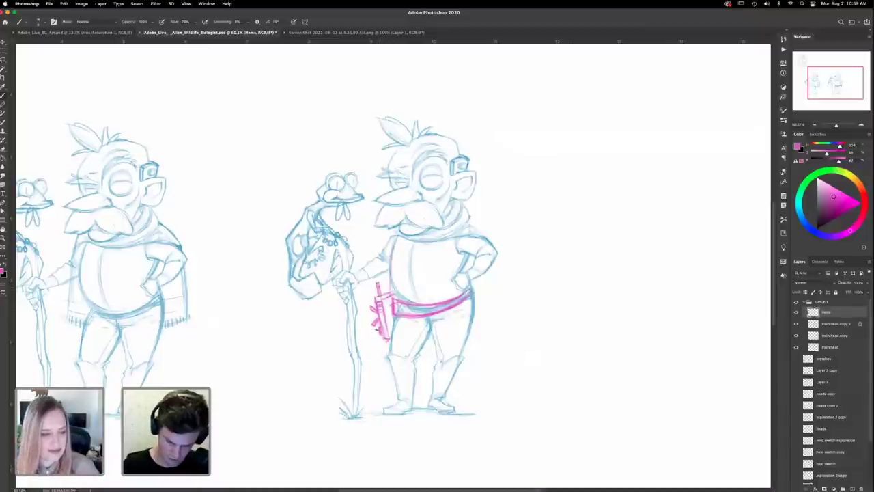
drag(377, 329, 388, 334)
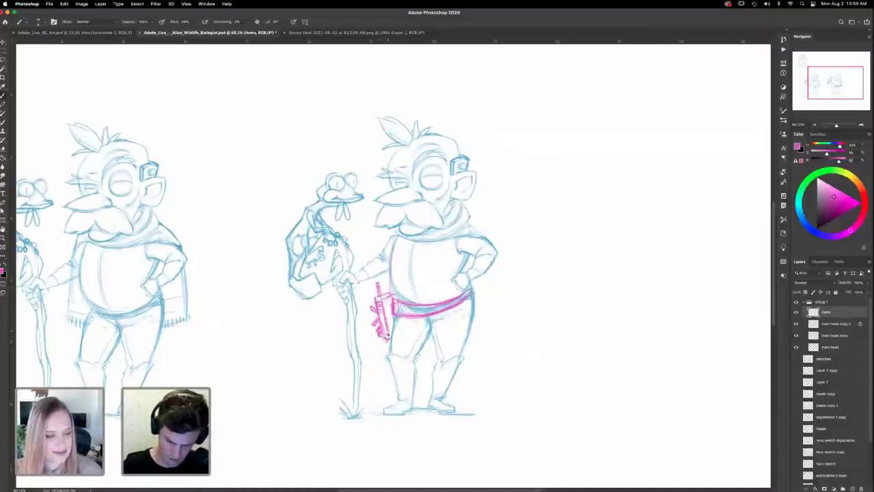
drag(390, 302, 390, 321)
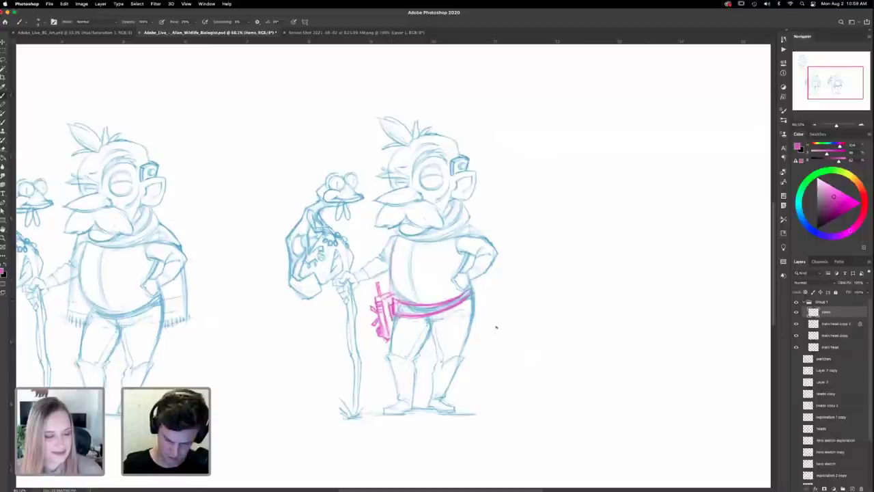
scroll(494, 284, down, 1)
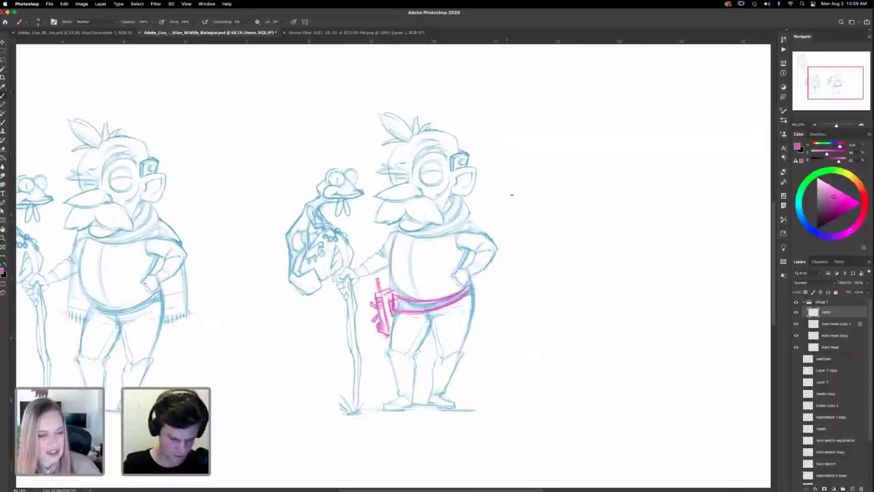
drag(511, 196, 508, 206)
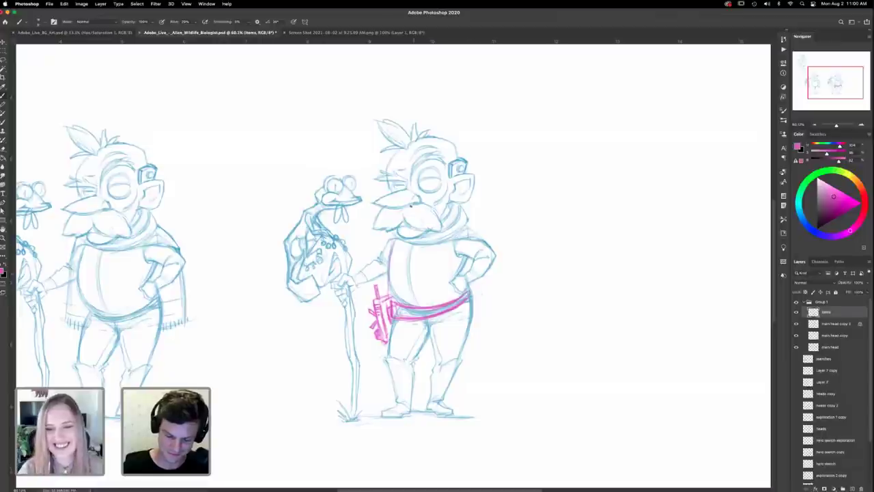
mouse_move(406, 179)
mouse_down()
mouse_move(384, 153)
mouse_move(377, 196)
mouse_up()
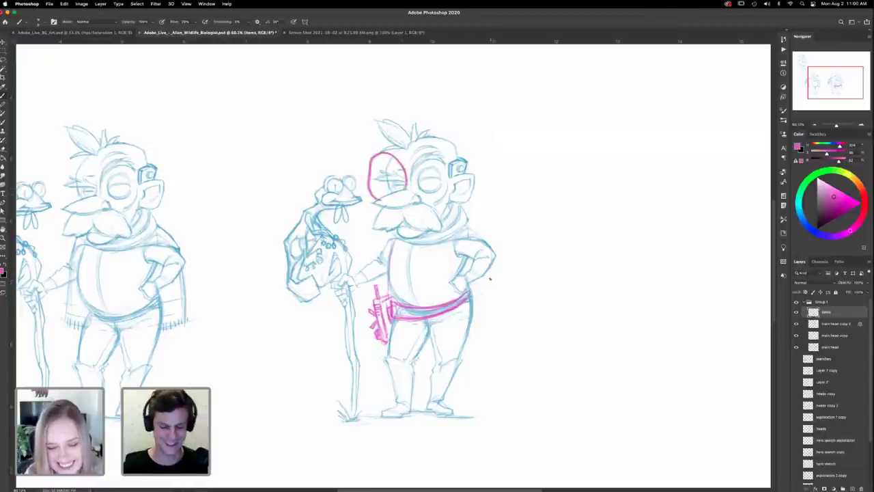
key(super+z)
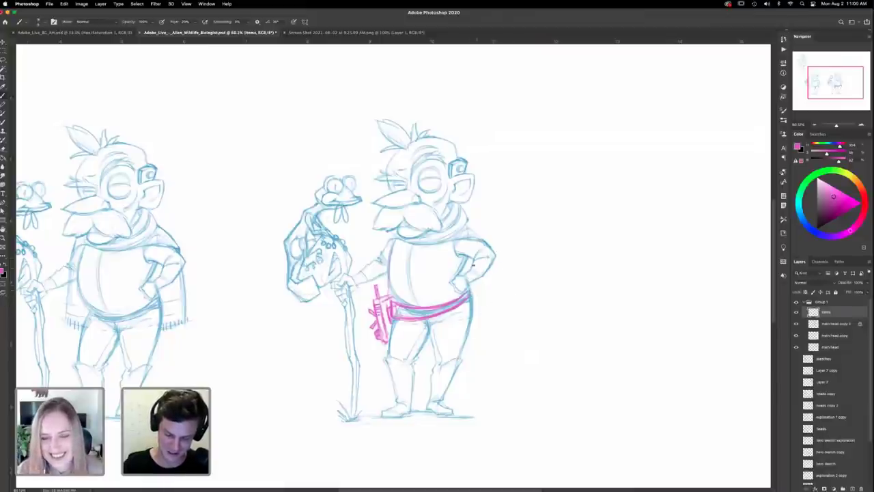
Step: Sketch a strap running down from the shoulder and a large oval bag at the hip beneath the bent arm
mouse_move(457, 256)
mouse_down()
mouse_move(458, 289)
mouse_move(454, 270)
mouse_up()
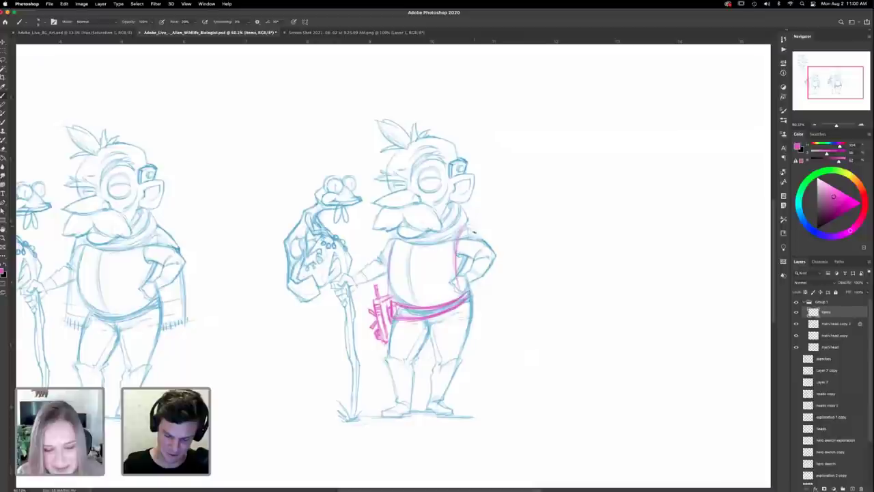
drag(457, 230, 456, 252)
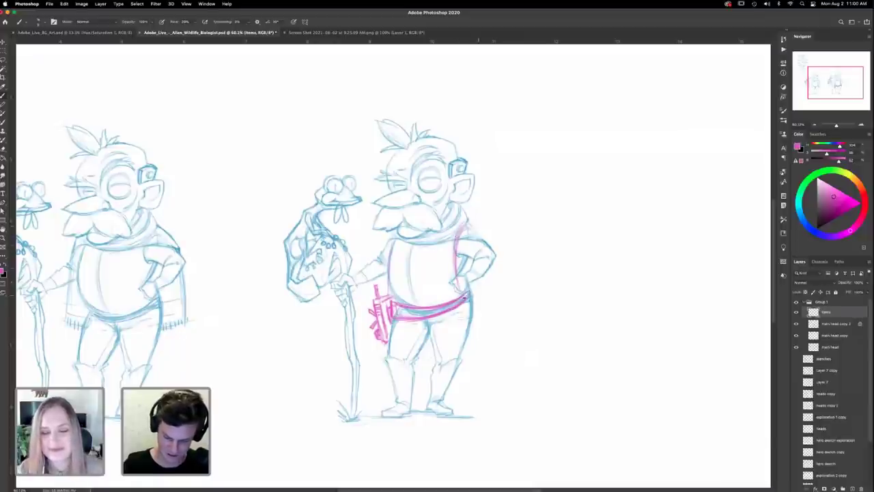
mouse_move(487, 295)
mouse_down()
mouse_move(462, 341)
mouse_move(494, 306)
mouse_move(464, 333)
mouse_up()
mouse_move(471, 285)
mouse_down()
mouse_move(494, 302)
mouse_move(468, 295)
mouse_move(473, 348)
mouse_move(489, 322)
mouse_move(471, 346)
mouse_up()
mouse_move(462, 312)
mouse_down()
mouse_move(465, 342)
mouse_move(464, 310)
mouse_move(487, 344)
mouse_move(489, 292)
mouse_move(490, 344)
mouse_move(497, 310)
mouse_move(492, 346)
mouse_move(473, 352)
mouse_move(460, 323)
mouse_up()
drag(496, 297, 497, 309)
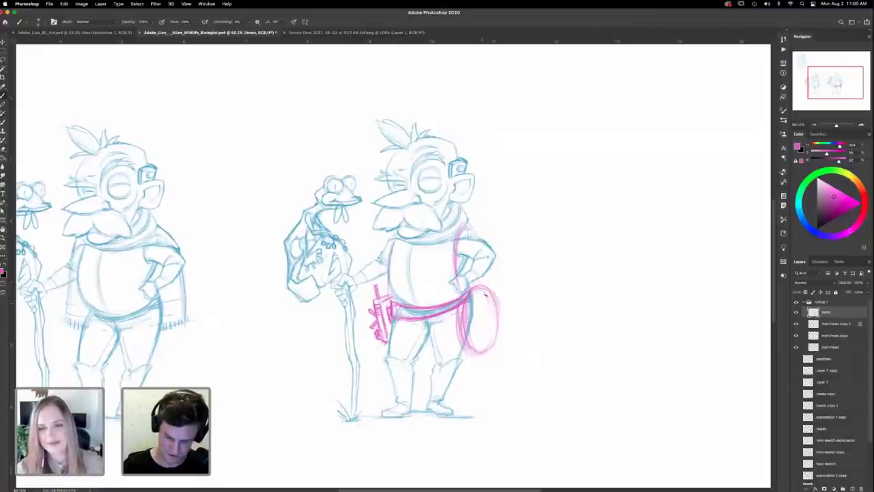
drag(489, 288, 471, 289)
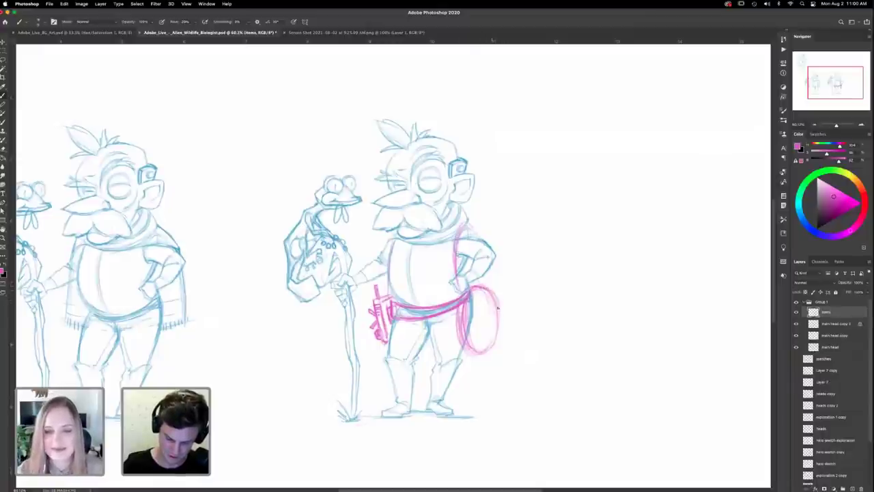
mouse_move(497, 333)
mouse_down()
mouse_move(484, 353)
mouse_move(463, 345)
mouse_up()
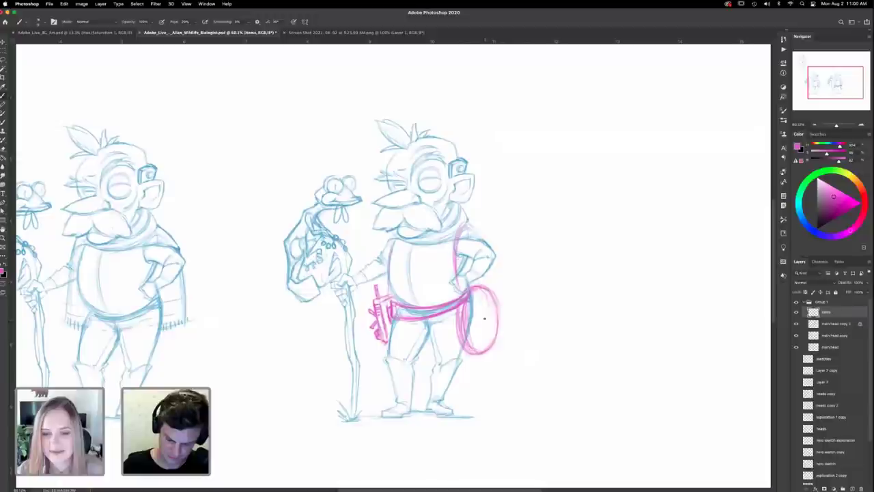
Step: Draw a pointed emblem and rim ticks on the oval bag's face and reinforce the shoulder strap
mouse_move(483, 304)
mouse_down()
mouse_move(477, 321)
mouse_move(487, 320)
mouse_move(481, 297)
mouse_up()
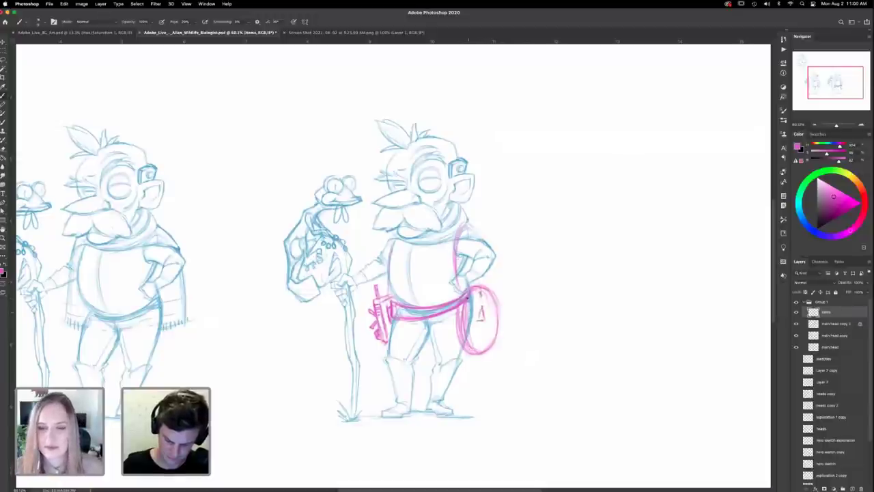
mouse_move(481, 350)
mouse_down()
mouse_move(491, 339)
mouse_move(484, 325)
mouse_up()
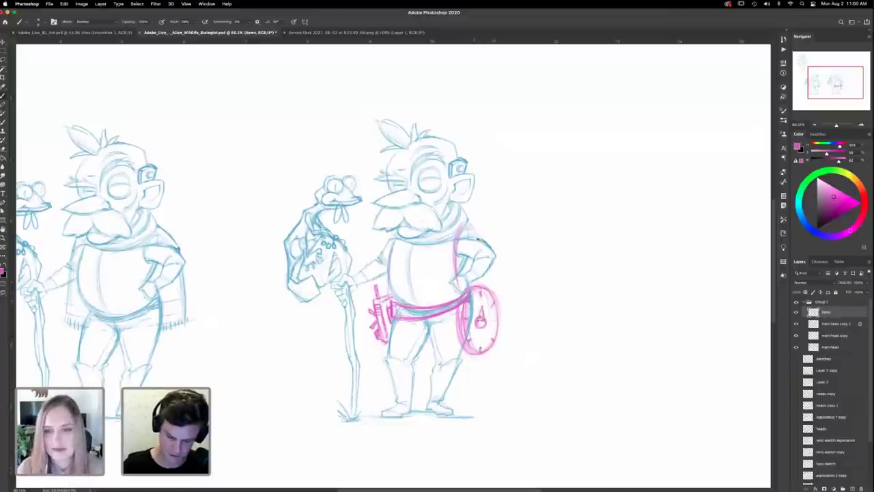
drag(457, 263, 456, 327)
drag(459, 281, 460, 292)
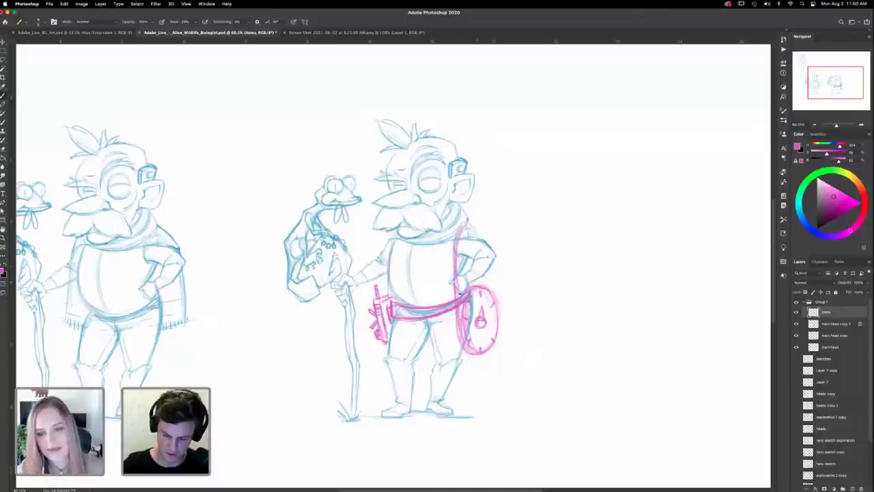
drag(457, 238, 472, 227)
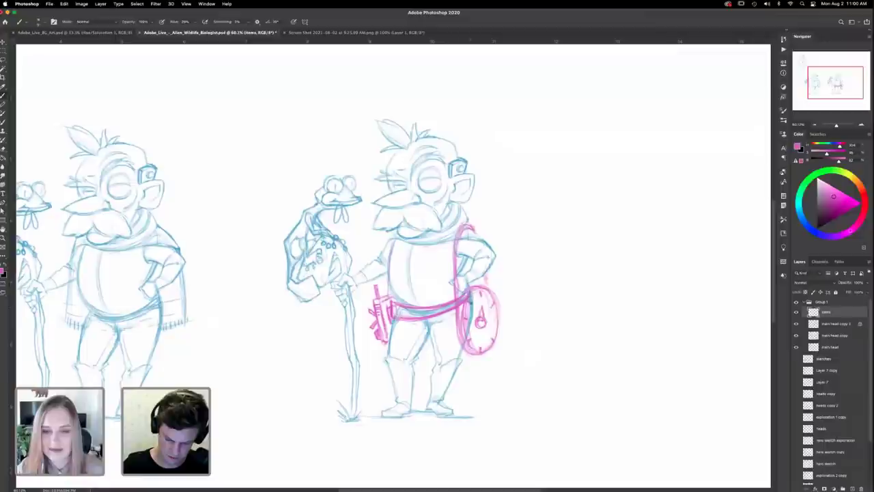
Step: Give the oval bag a thicker side edge and a small bar under its emblem, and erase excess lines along its side
mouse_move(456, 308)
mouse_down()
mouse_move(456, 336)
mouse_move(471, 354)
mouse_move(487, 333)
mouse_up()
mouse_move(468, 292)
mouse_down()
mouse_move(454, 334)
mouse_move(469, 351)
mouse_up()
key(e)
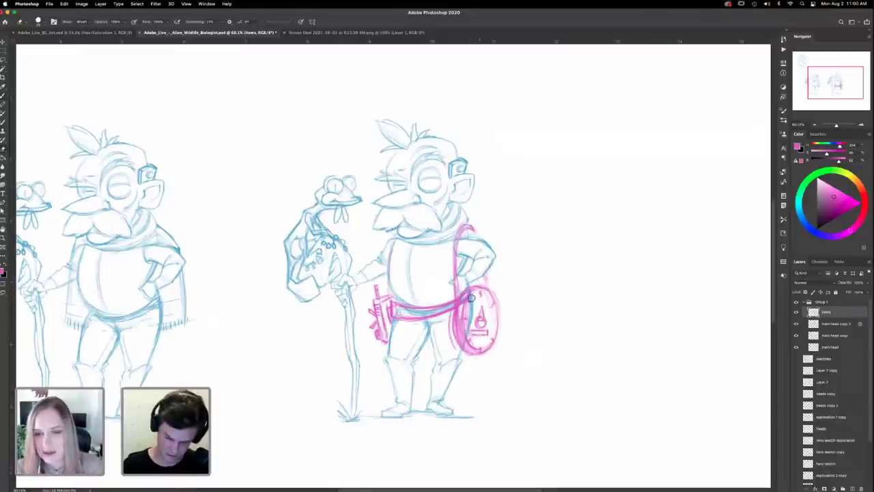
mouse_move(467, 298)
mouse_down()
mouse_move(457, 319)
mouse_move(466, 320)
mouse_move(465, 338)
mouse_move(459, 325)
mouse_move(472, 348)
mouse_up()
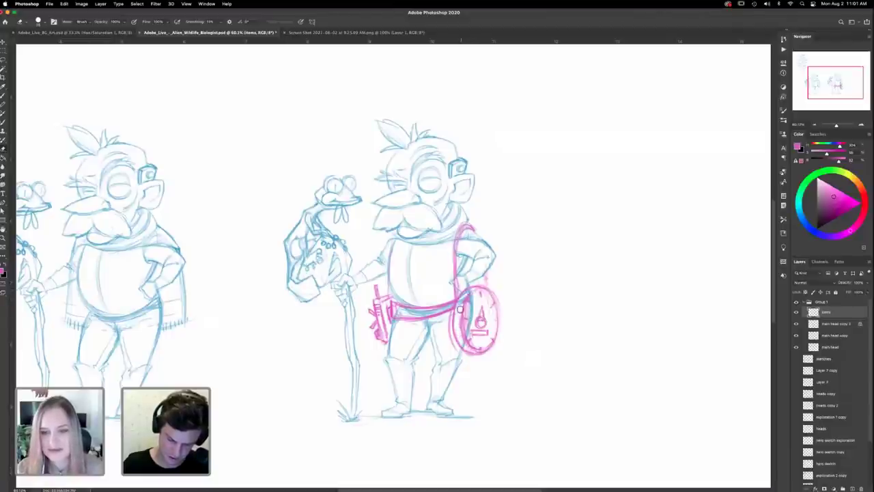
mouse_move(452, 311)
mouse_down()
mouse_move(453, 323)
mouse_move(455, 294)
mouse_move(469, 348)
mouse_move(453, 320)
mouse_up()
key(b)
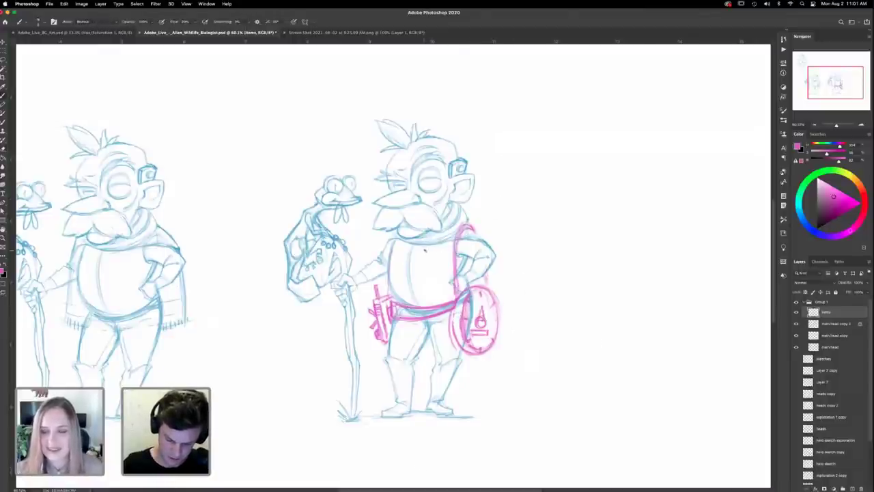
Step: Draw a slanted pocket on the figure's chest and touch up the lower part of the oval bag
mouse_move(443, 251)
mouse_down()
mouse_move(425, 250)
mouse_move(450, 243)
mouse_move(441, 261)
mouse_move(419, 258)
mouse_move(446, 263)
mouse_up()
scroll(490, 296, down, 1)
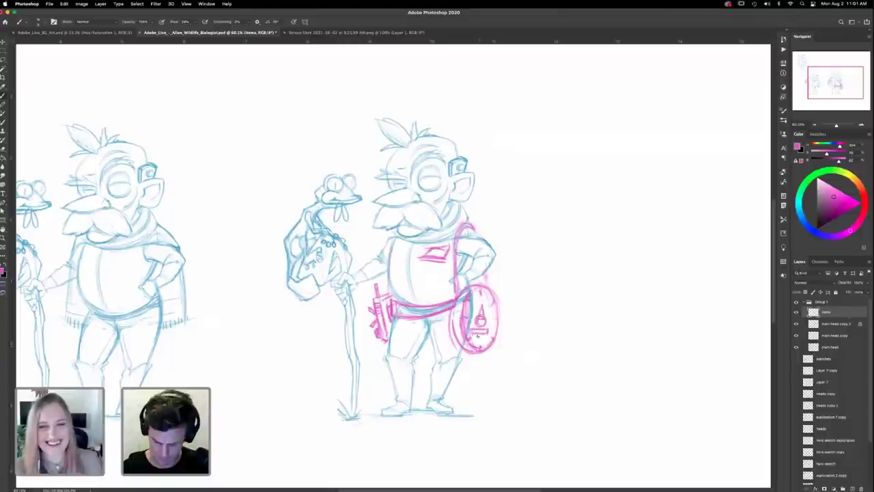
drag(468, 338, 471, 342)
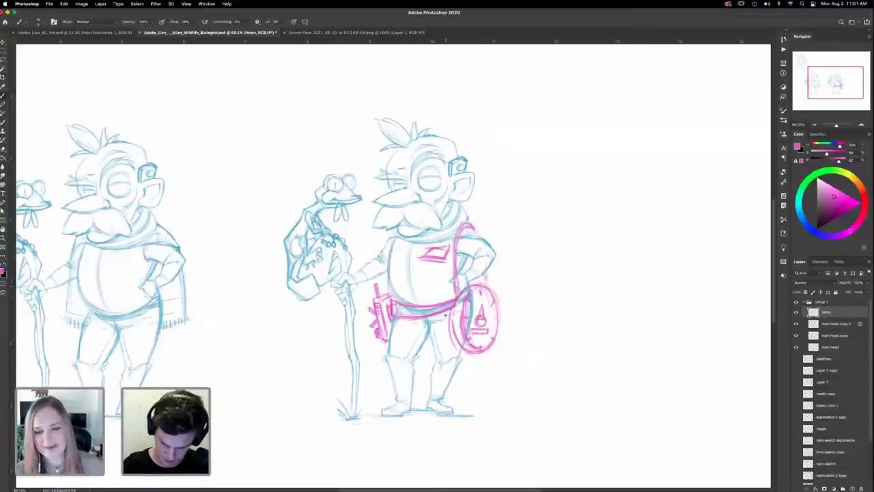
Step: Draw a row of narrow upright loops on the belt beside the bag and erase the belt lines inside them
mouse_move(446, 298)
mouse_down()
mouse_move(446, 317)
mouse_move(447, 297)
mouse_move(430, 321)
mouse_up()
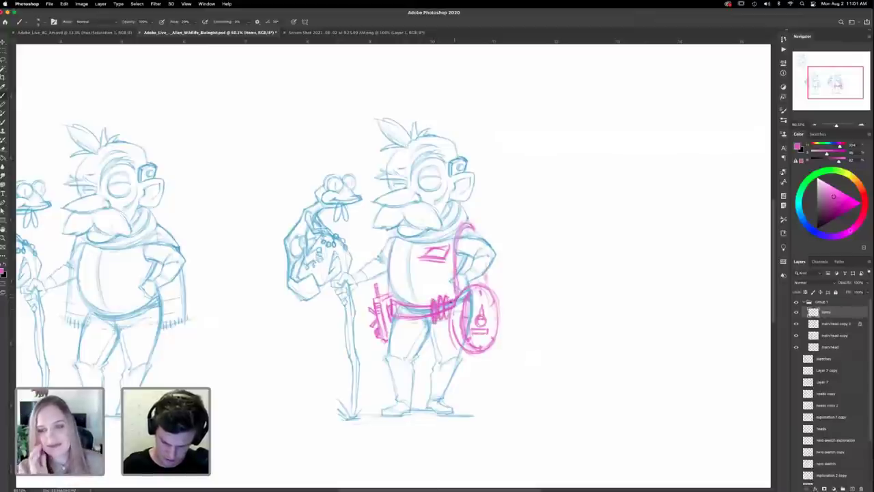
drag(452, 287, 451, 319)
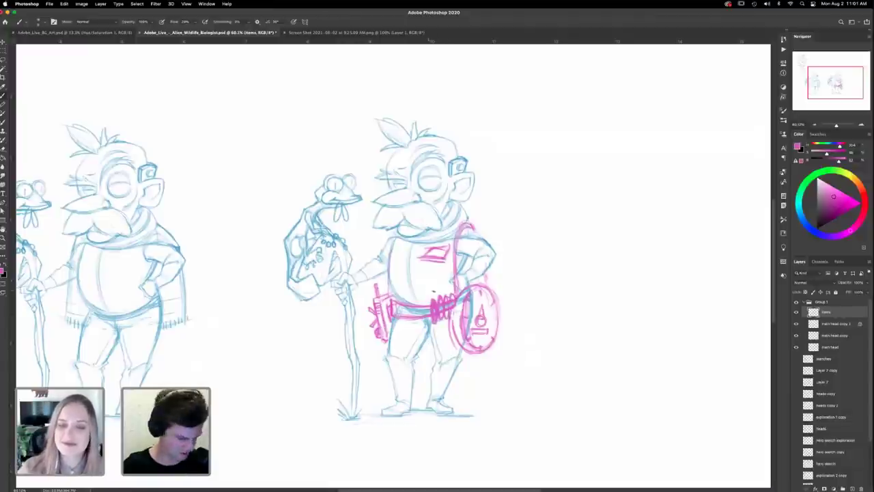
key(e)
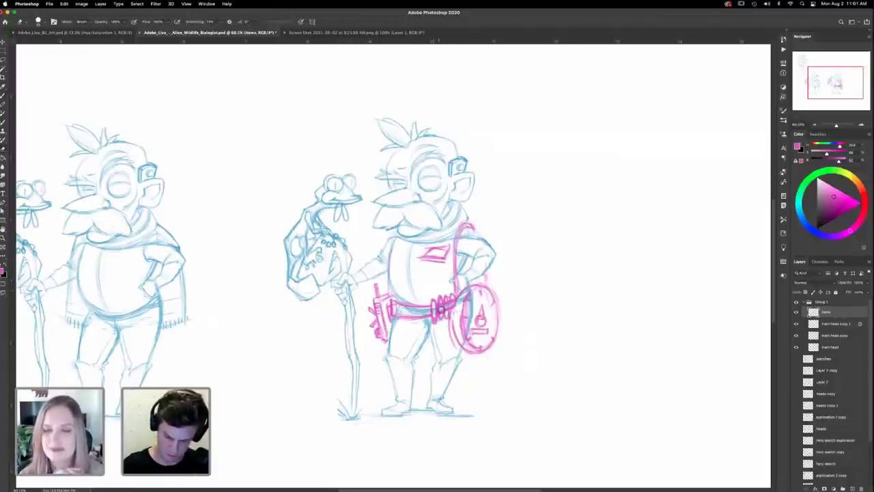
drag(441, 309, 455, 300)
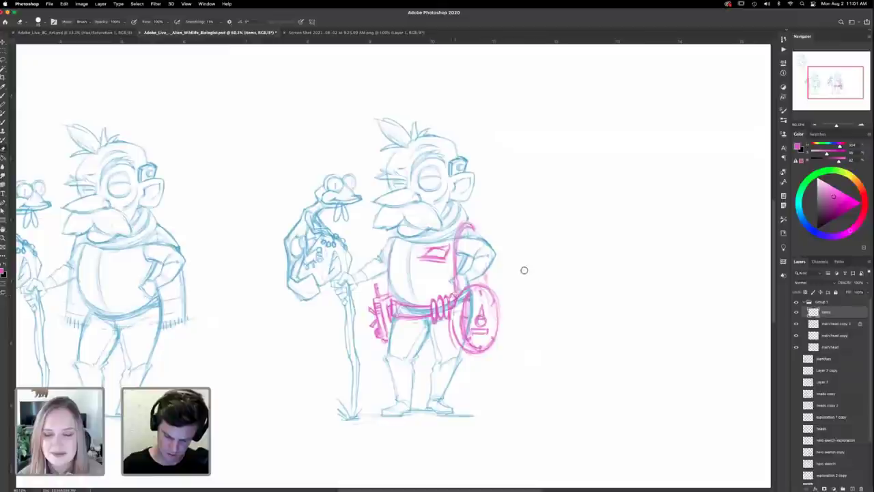
Step: Draw a round buckle on the belt, clear the belt lines inside it and add a triangle in its center
key(b)
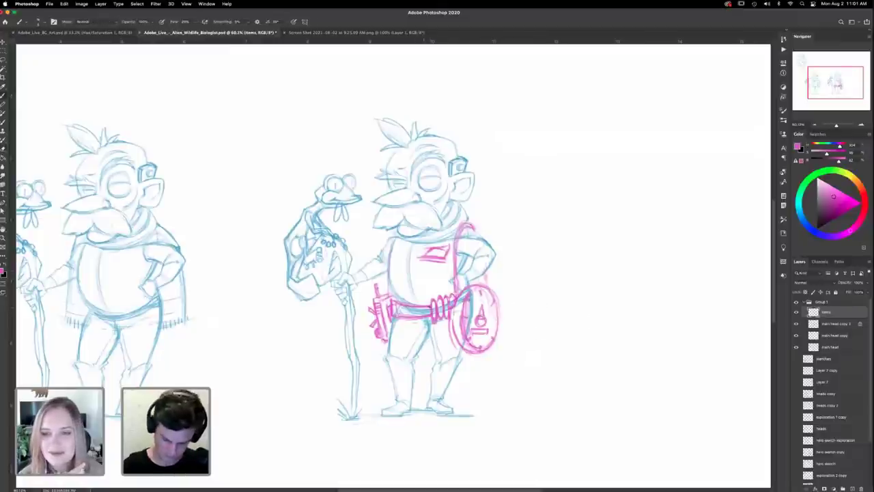
mouse_move(414, 311)
mouse_down()
mouse_move(424, 307)
mouse_move(412, 311)
mouse_move(420, 314)
mouse_up()
key(e)
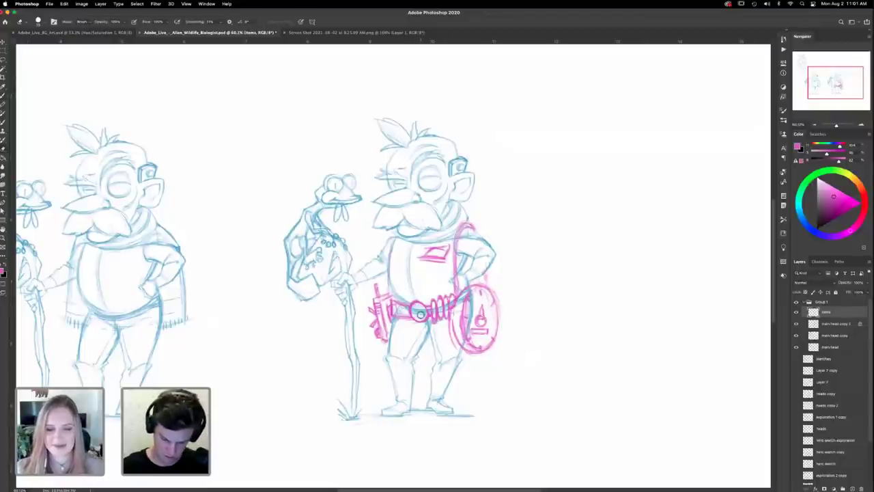
key(b)
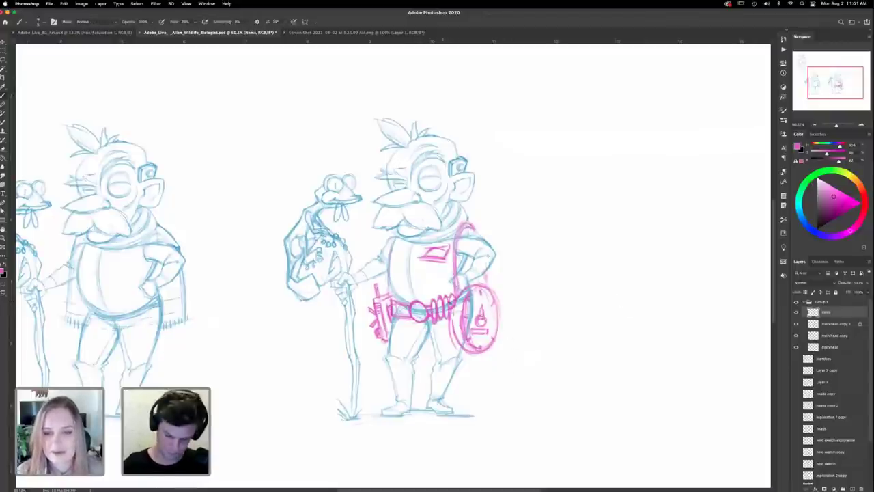
drag(412, 305, 416, 312)
mouse_move(517, 293)
mouse_down()
mouse_move(505, 306)
mouse_move(511, 318)
mouse_move(516, 291)
mouse_up()
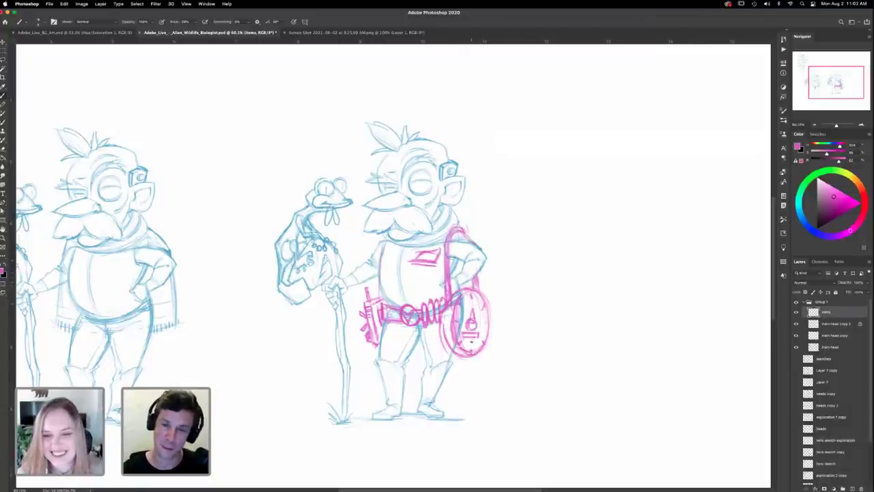
key(e)
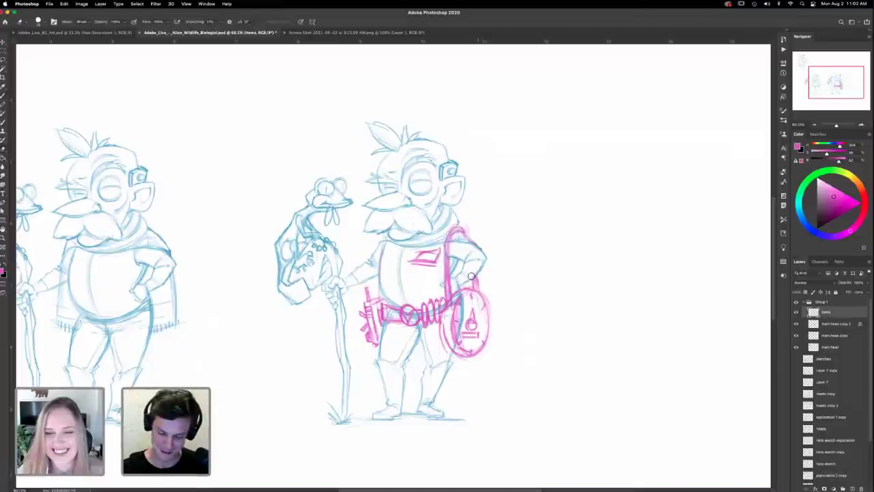
key(b)
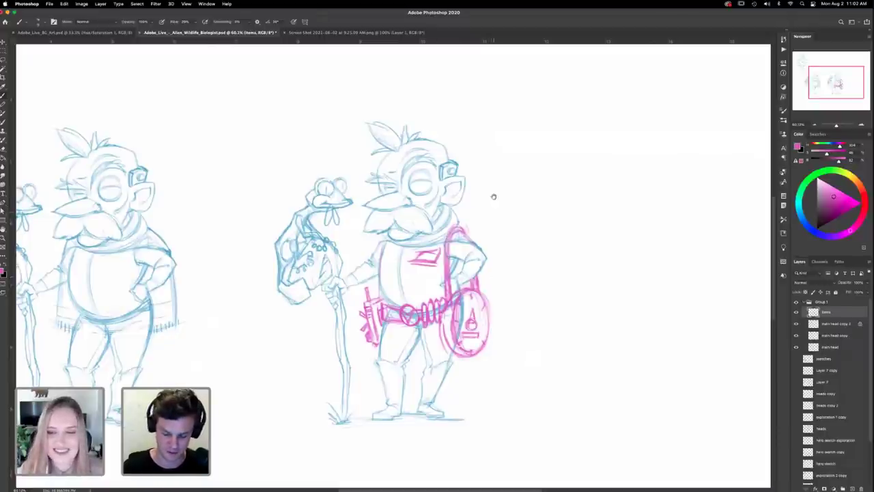
Step: Draw small rounded magenta details around the ankles of both boots
drag(494, 195, 510, 190)
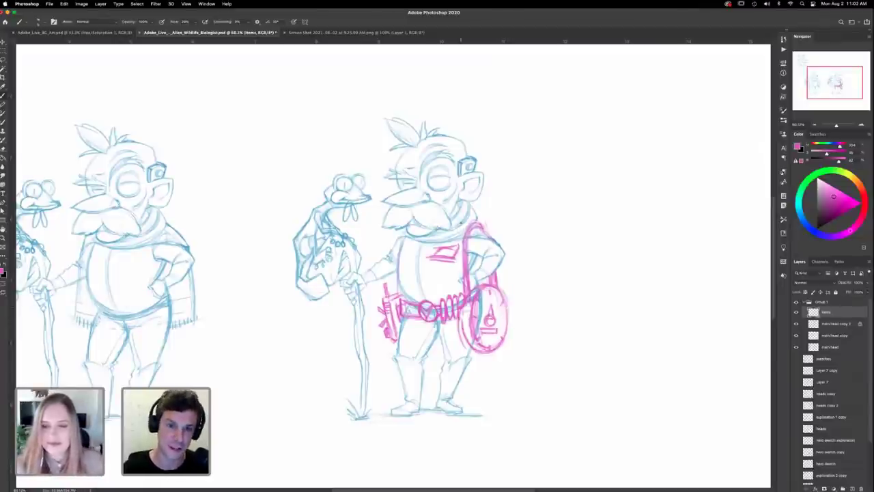
drag(502, 172, 510, 165)
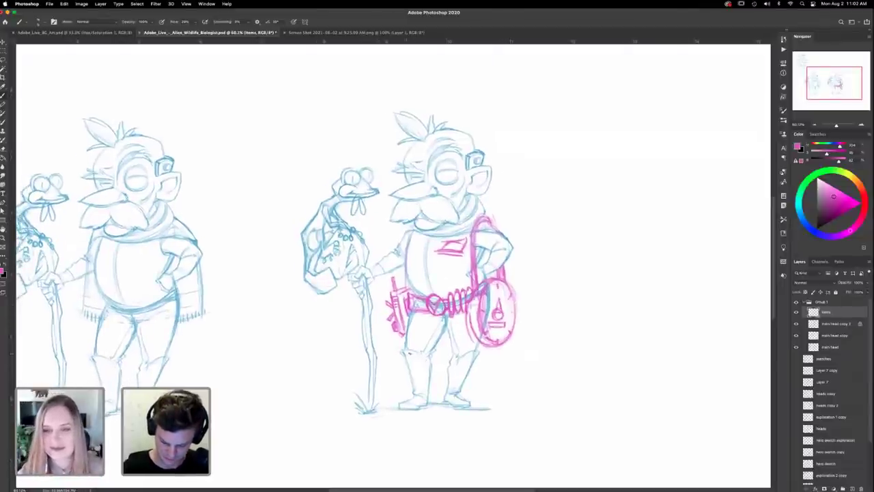
mouse_move(425, 386)
mouse_down()
mouse_move(426, 403)
mouse_move(451, 402)
mouse_up()
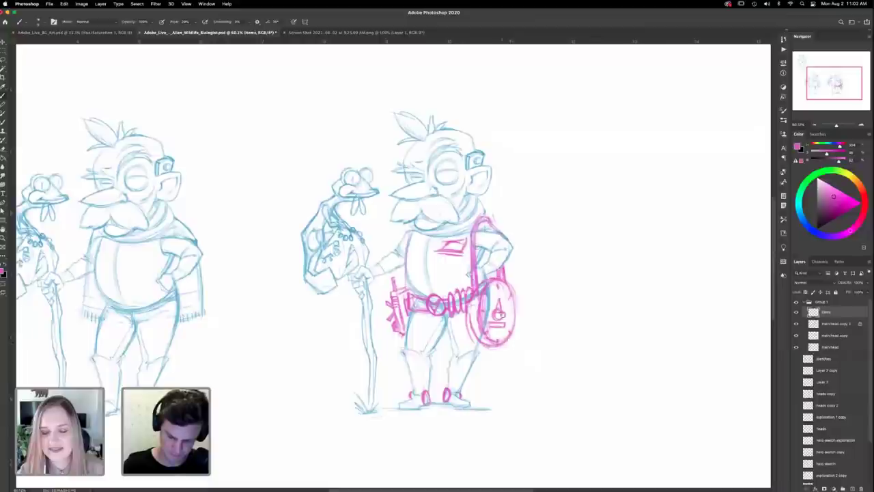
Step: Draw curved magenta cuffs across the tops of both of the figure's boots
drag(502, 313, 499, 332)
drag(463, 386, 470, 334)
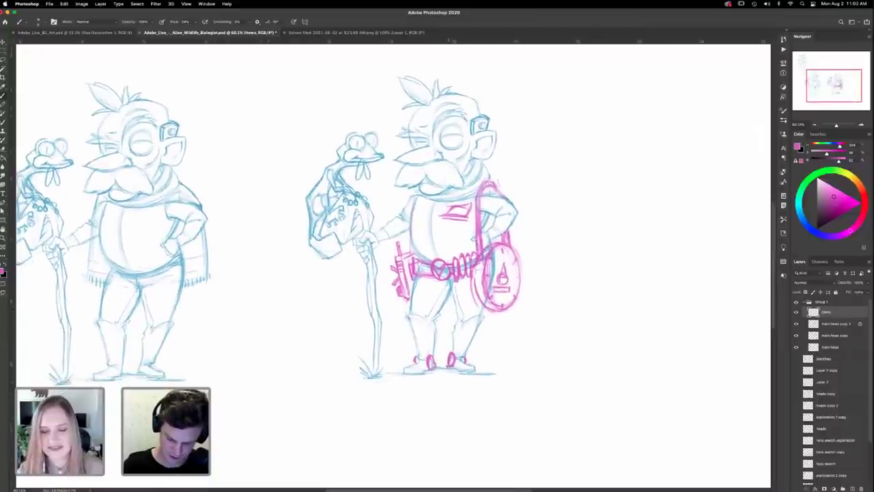
scroll(435, 363, up, 2)
mouse_move(400, 343)
mouse_down()
mouse_move(424, 354)
mouse_move(454, 350)
mouse_up()
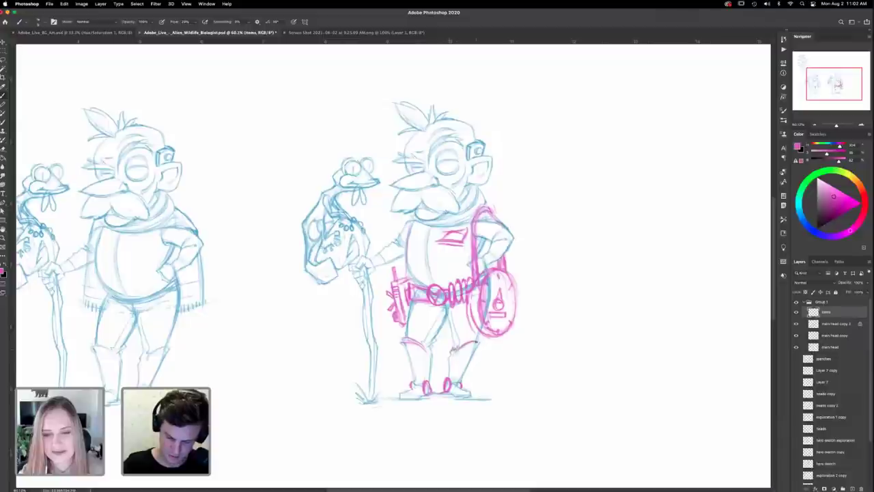
scroll(512, 291, up, 1)
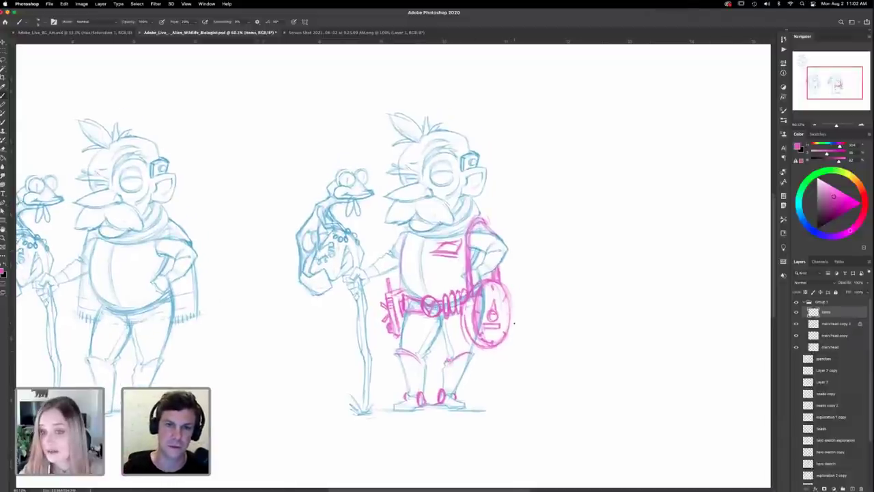
Step: Draw two diagonal magenta straps crossing over the figure's chest, from the shoulders down to the belt
drag(519, 287, 516, 308)
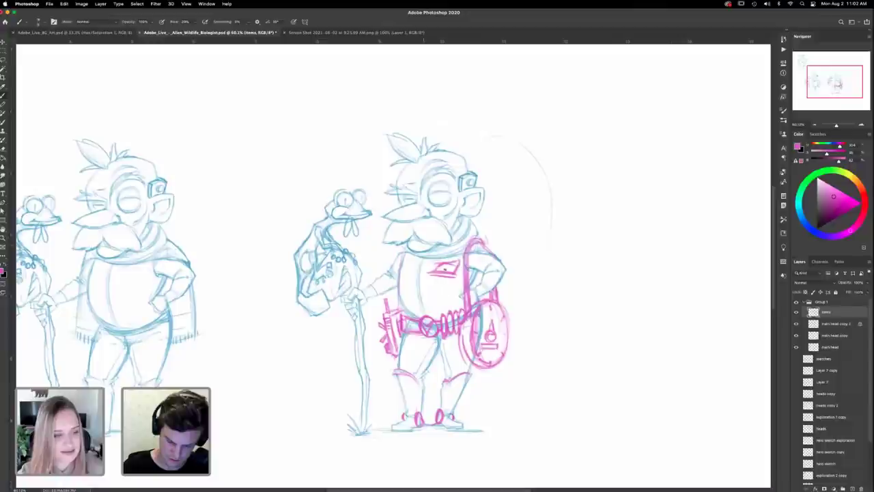
drag(410, 315, 463, 255)
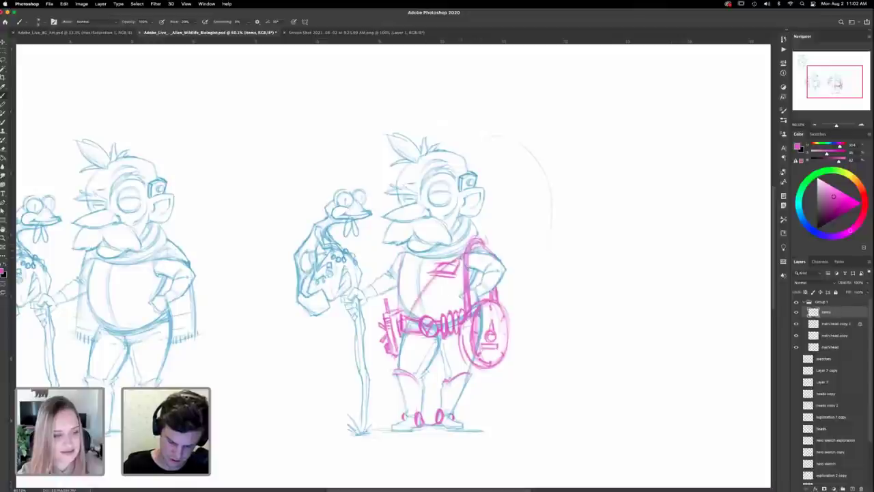
mouse_move(408, 307)
mouse_down()
mouse_move(456, 257)
mouse_move(430, 276)
mouse_move(437, 272)
mouse_move(456, 306)
mouse_up()
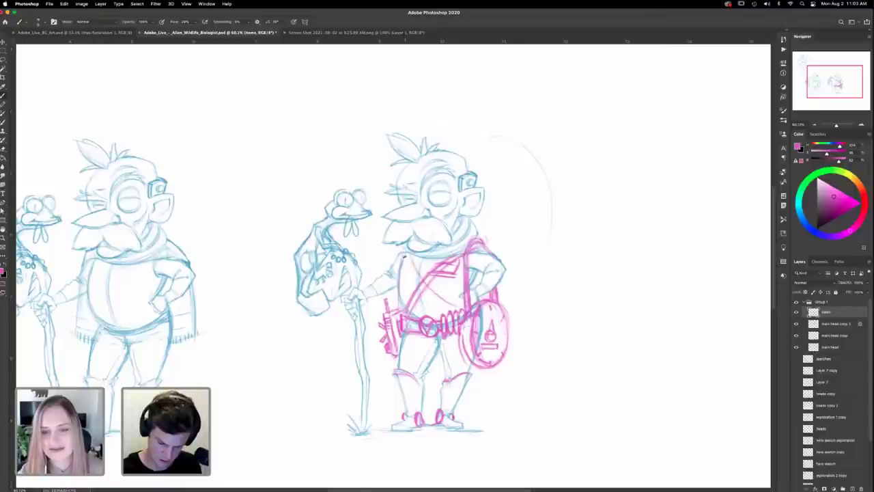
mouse_move(403, 256)
mouse_down()
mouse_move(439, 300)
mouse_move(463, 310)
mouse_up()
drag(404, 257, 429, 283)
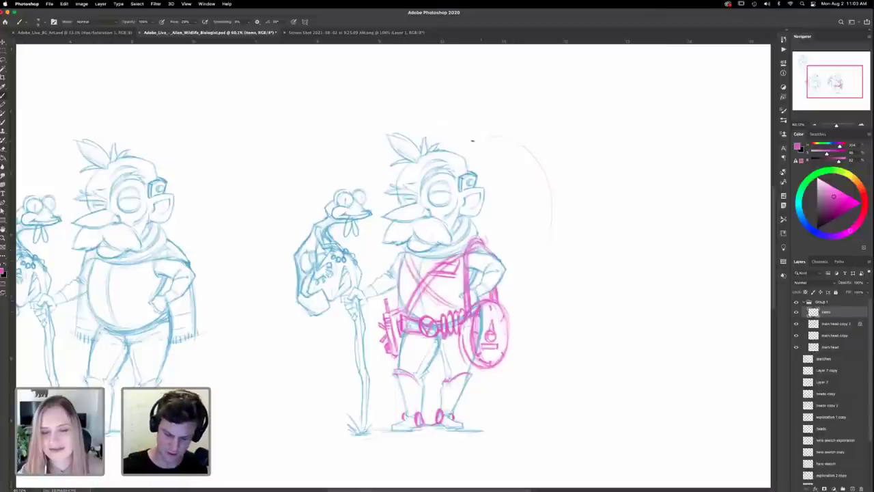
Step: Sketch a large boxy backpack with a curved top rising behind the figure's head and shoulder, and save the document
mouse_move(489, 223)
mouse_down()
mouse_move(492, 243)
mouse_move(509, 181)
mouse_move(531, 162)
mouse_move(560, 165)
mouse_move(566, 216)
mouse_move(559, 168)
mouse_move(552, 266)
mouse_move(519, 332)
mouse_move(526, 316)
mouse_move(505, 318)
mouse_move(550, 309)
mouse_move(563, 263)
mouse_up()
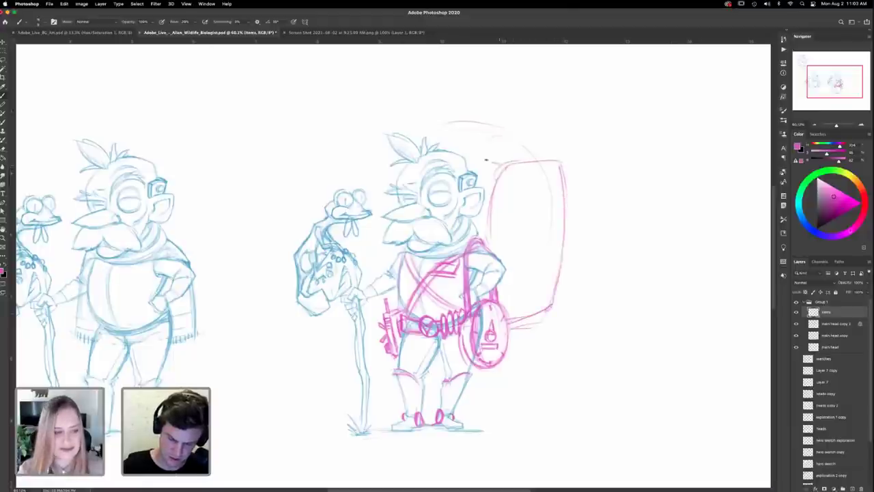
drag(469, 158, 492, 162)
mouse_move(568, 163)
mouse_down()
mouse_move(542, 148)
mouse_move(432, 133)
mouse_move(499, 129)
mouse_move(426, 138)
mouse_up()
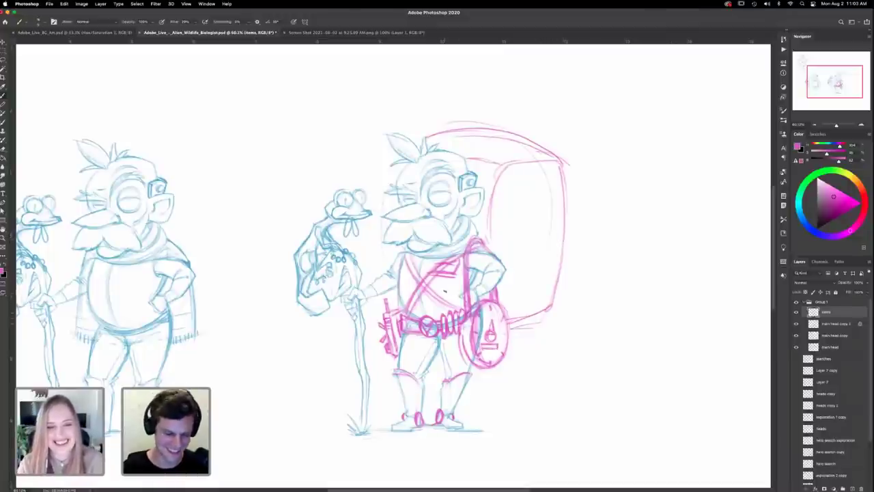
key(super+s)
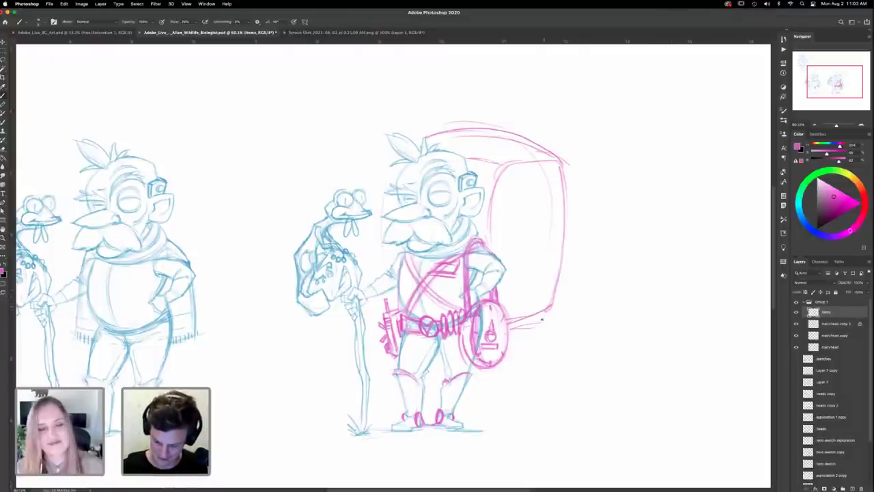
Step: Draw a stack of small box segments at the backpack's lower outer corner and a long capped cylinder hanging beneath it
mouse_move(544, 295)
mouse_down()
mouse_move(530, 314)
mouse_move(546, 293)
mouse_move(531, 295)
mouse_up()
mouse_move(533, 271)
mouse_down()
mouse_move(544, 293)
mouse_move(548, 266)
mouse_up()
mouse_move(547, 264)
mouse_down()
mouse_move(546, 250)
mouse_move(533, 251)
mouse_up()
drag(533, 256, 533, 265)
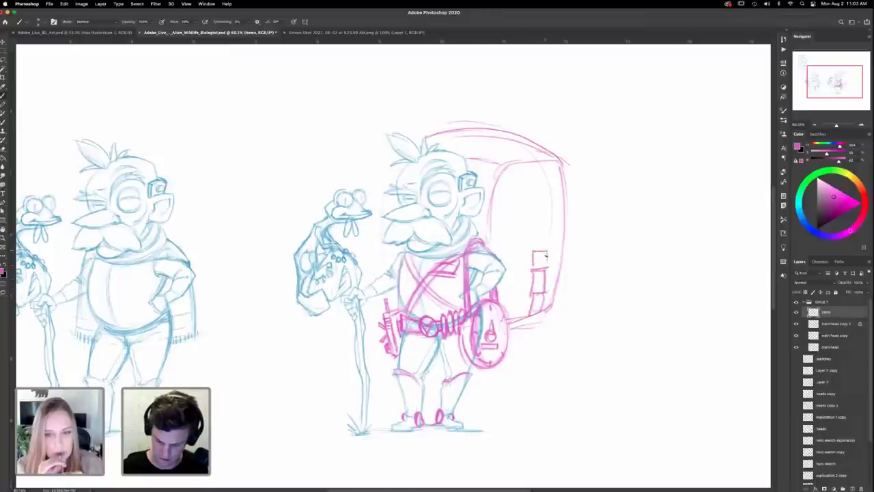
mouse_move(530, 302)
mouse_down()
mouse_move(531, 325)
mouse_move(541, 318)
mouse_move(536, 323)
mouse_move(535, 308)
mouse_move(526, 394)
mouse_up()
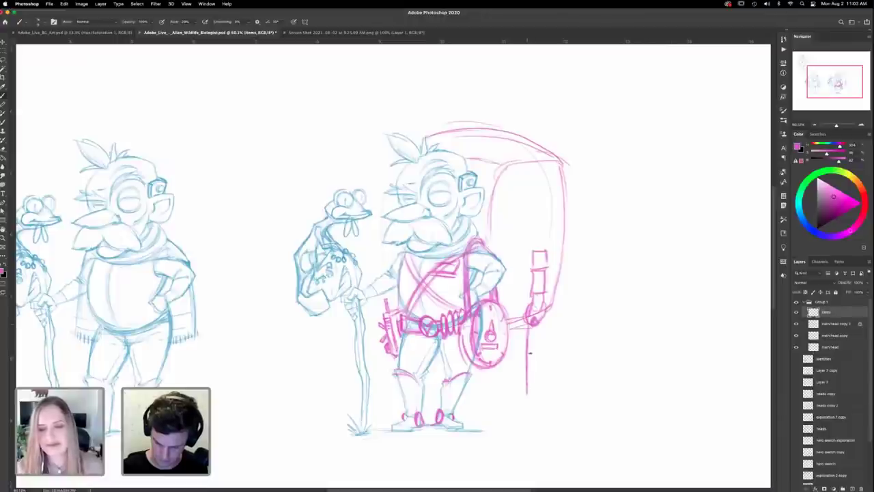
mouse_move(540, 320)
mouse_down()
mouse_move(538, 389)
mouse_move(525, 371)
mouse_move(521, 386)
mouse_move(540, 382)
mouse_move(523, 388)
mouse_up()
drag(524, 334, 541, 331)
drag(527, 375, 521, 390)
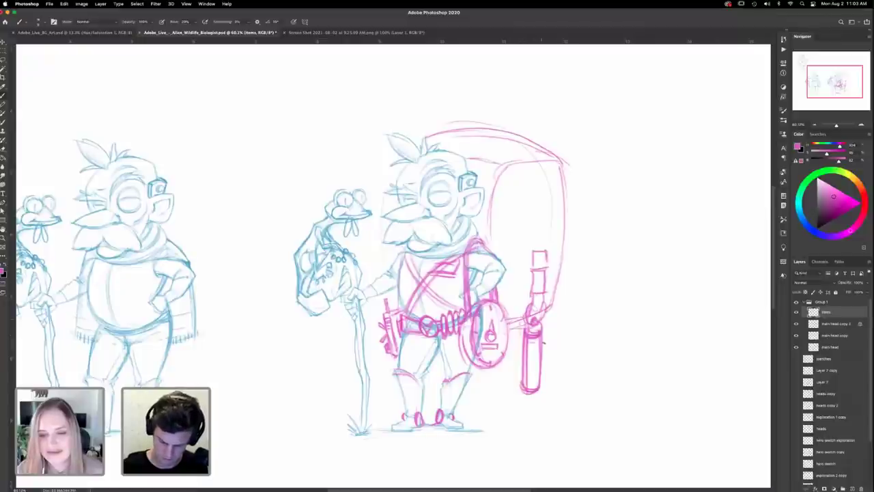
Step: Draw a round pan-like item with a handle beside the hanging cylinder and a small tilted canister next to the box segments
mouse_move(561, 304)
mouse_down()
mouse_move(555, 344)
mouse_move(567, 331)
mouse_up()
mouse_move(540, 280)
mouse_down()
mouse_move(530, 291)
mouse_move(568, 349)
mouse_move(549, 359)
mouse_up()
mouse_move(560, 302)
mouse_down()
mouse_move(543, 354)
mouse_move(560, 275)
mouse_up()
mouse_move(564, 295)
mouse_down()
mouse_move(558, 273)
mouse_move(509, 293)
mouse_move(525, 310)
mouse_up()
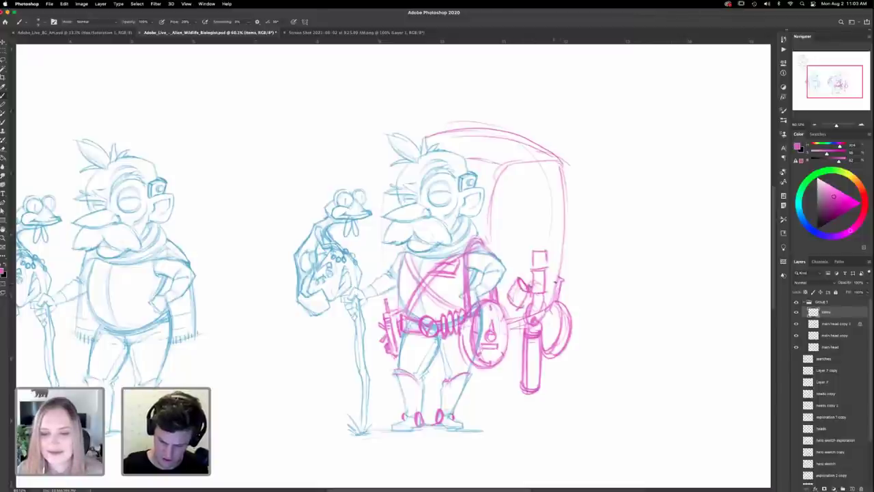
mouse_move(577, 317)
mouse_down()
mouse_move(582, 285)
mouse_move(576, 301)
mouse_up()
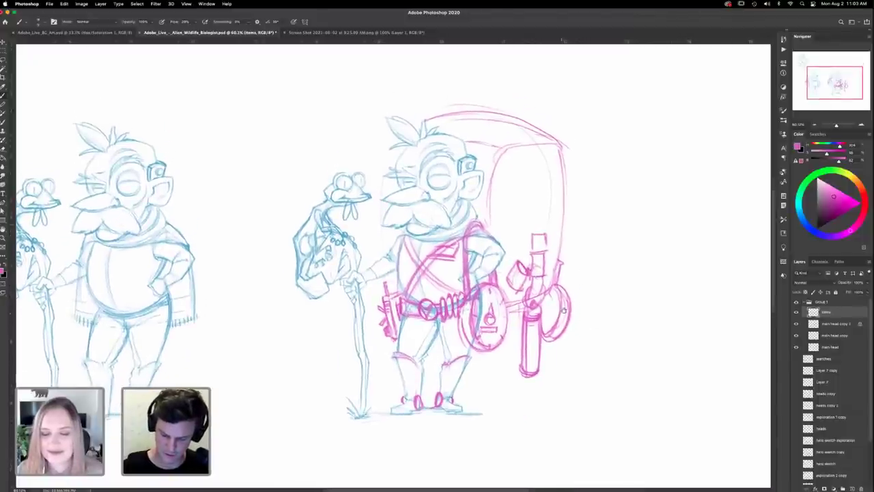
Step: Connect the shoulder strap to the backpack, add a vertical seam along its side and shade the small box segments
scroll(564, 311, up, 3)
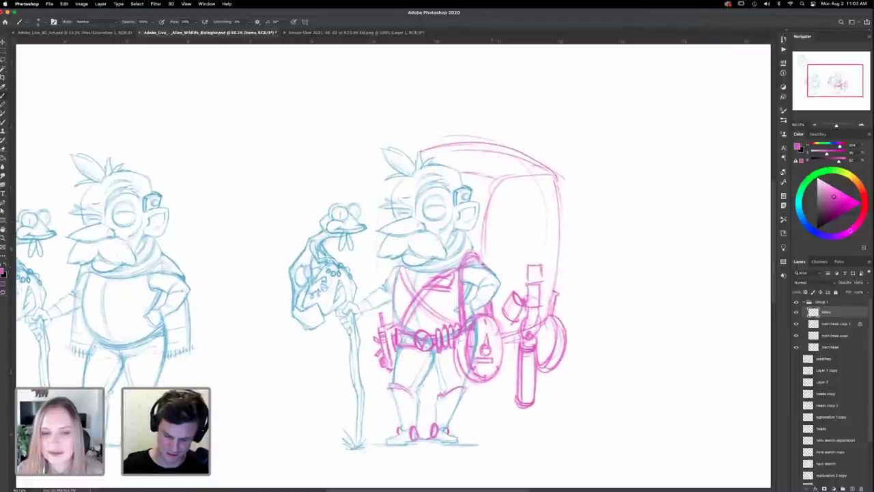
mouse_move(491, 200)
mouse_down()
mouse_move(483, 243)
mouse_move(451, 271)
mouse_up()
mouse_move(466, 265)
mouse_down()
mouse_move(488, 255)
mouse_move(503, 184)
mouse_up()
mouse_move(536, 262)
mouse_down()
mouse_move(538, 185)
mouse_move(537, 251)
mouse_up()
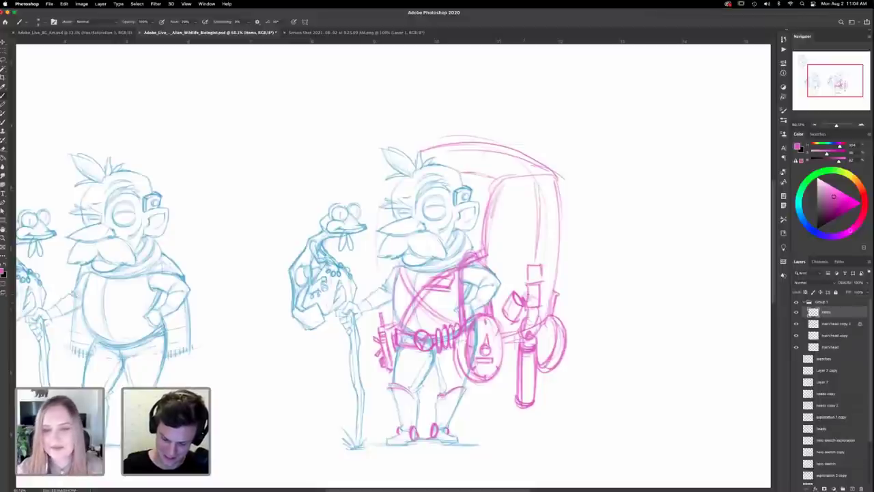
drag(527, 305, 537, 295)
drag(586, 308, 595, 284)
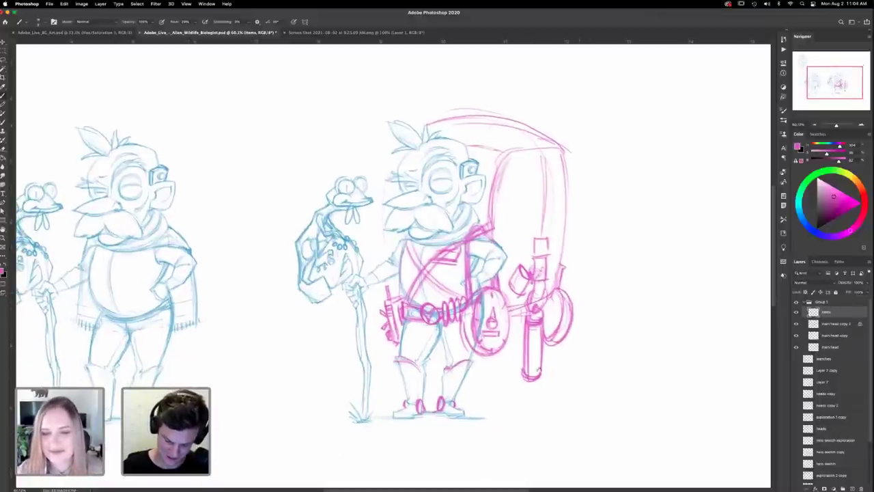
drag(550, 367, 543, 360)
Step: Draw a thick two-segment tube rising from the backpack's top and bending outward, away from the figure
scroll(540, 308, up, 5)
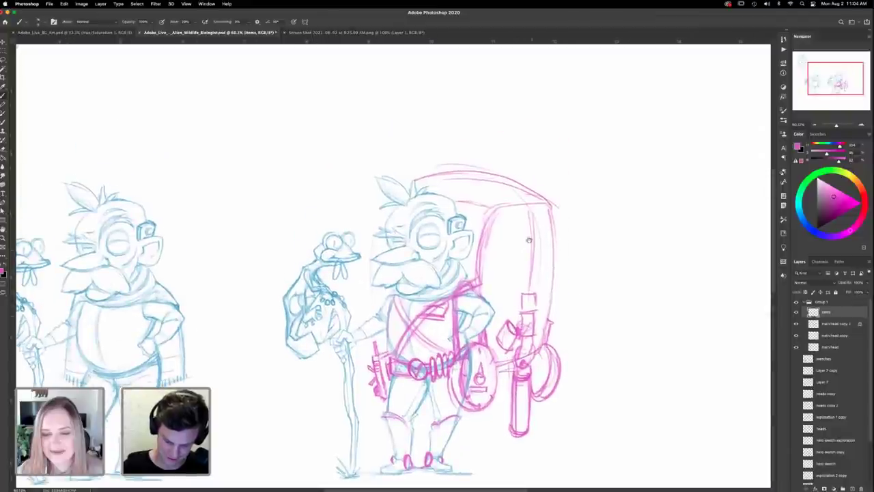
mouse_move(492, 194)
mouse_down()
mouse_move(517, 190)
mouse_move(516, 125)
mouse_up()
drag(525, 183, 544, 137)
drag(498, 194, 527, 184)
mouse_move(520, 132)
mouse_down()
mouse_move(545, 119)
mouse_move(531, 102)
mouse_up()
mouse_move(527, 123)
mouse_down()
mouse_move(539, 96)
mouse_move(590, 132)
mouse_up()
mouse_move(547, 99)
mouse_down()
mouse_move(599, 134)
mouse_move(552, 132)
mouse_move(571, 151)
mouse_move(582, 158)
mouse_move(601, 141)
mouse_move(603, 152)
mouse_up()
drag(602, 155, 601, 138)
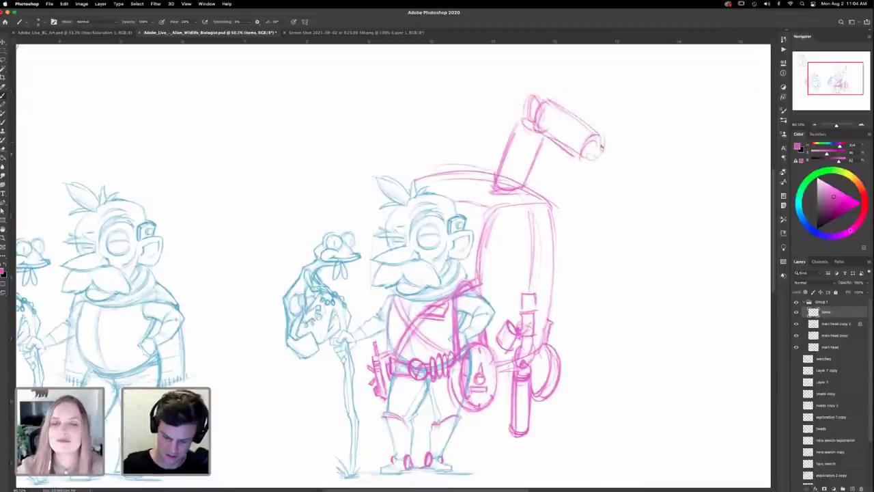
Step: Draw a taller jointed tube of three segments on the backpack's top, its upper end reaching forward above the figure's head
drag(456, 182, 487, 172)
drag(493, 125, 481, 190)
drag(493, 127, 484, 183)
mouse_move(464, 127)
mouse_down()
mouse_move(483, 146)
mouse_move(489, 134)
mouse_move(466, 127)
mouse_move(488, 124)
mouse_up()
mouse_move(470, 120)
mouse_down()
mouse_move(490, 114)
mouse_move(498, 123)
mouse_move(478, 59)
mouse_up()
mouse_move(511, 168)
mouse_down()
mouse_move(532, 244)
mouse_move(525, 237)
mouse_up()
mouse_move(489, 124)
mouse_down()
mouse_move(498, 148)
mouse_move(470, 165)
mouse_move(479, 185)
mouse_up()
drag(480, 191, 499, 188)
drag(459, 137, 482, 121)
mouse_move(575, 242)
mouse_down()
mouse_move(578, 221)
mouse_move(581, 237)
mouse_up()
mouse_move(481, 116)
mouse_down()
mouse_move(435, 113)
mouse_move(473, 127)
mouse_move(476, 111)
mouse_move(435, 105)
mouse_up()
mouse_move(475, 110)
mouse_down()
mouse_move(467, 136)
mouse_move(433, 111)
mouse_move(405, 109)
mouse_move(409, 141)
mouse_move(462, 135)
mouse_up()
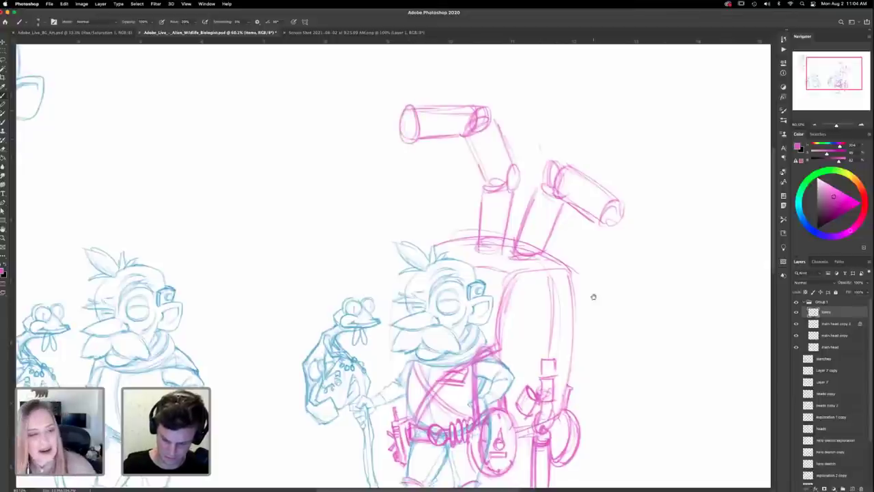
Step: Add ringed collars around the bases of both tubes where they meet the backpack
mouse_move(594, 296)
mouse_down()
mouse_move(571, 245)
mouse_move(572, 257)
mouse_up()
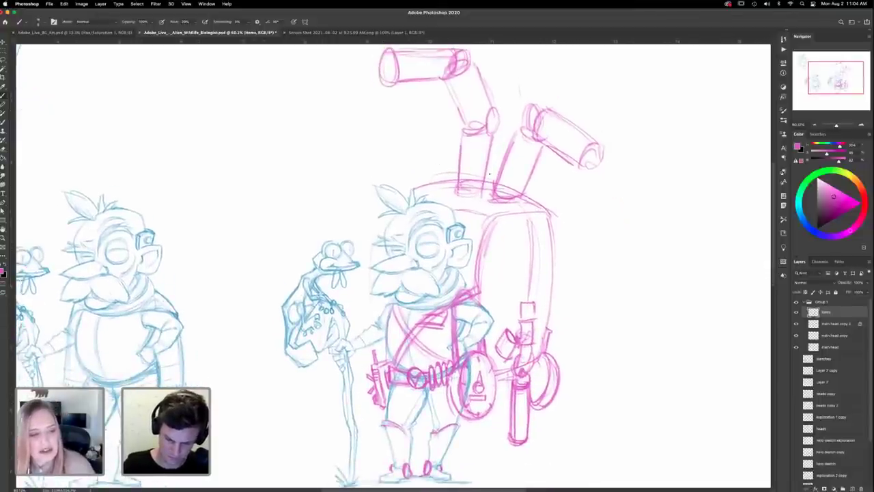
mouse_move(455, 184)
mouse_down()
mouse_move(487, 178)
mouse_move(485, 196)
mouse_up()
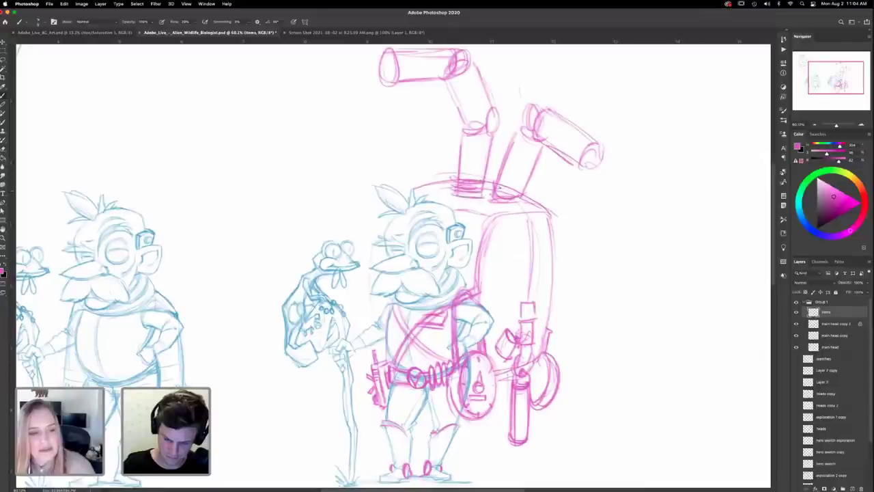
drag(532, 178, 500, 192)
mouse_move(526, 192)
mouse_down()
mouse_move(491, 201)
mouse_move(499, 202)
mouse_up()
Step: Add small block-shaped knobs around the lower edge of the oval bag at the figure's hip
scroll(546, 252, down, 5)
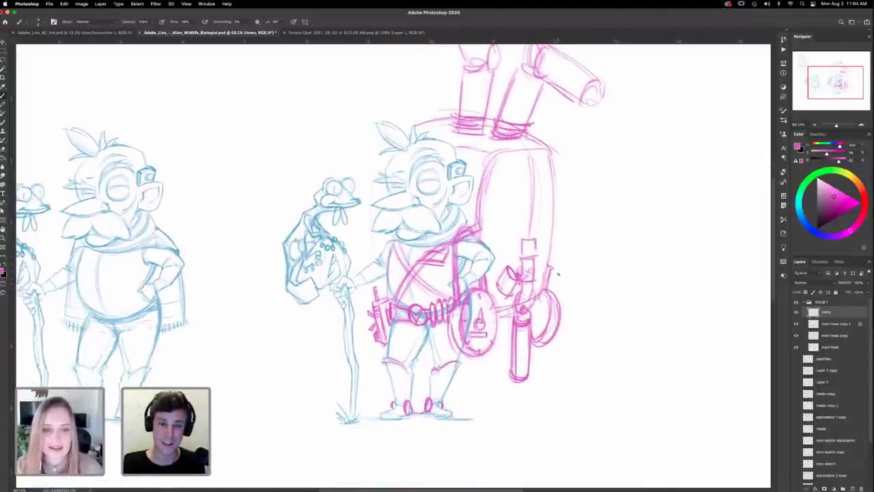
scroll(509, 315, down, 1)
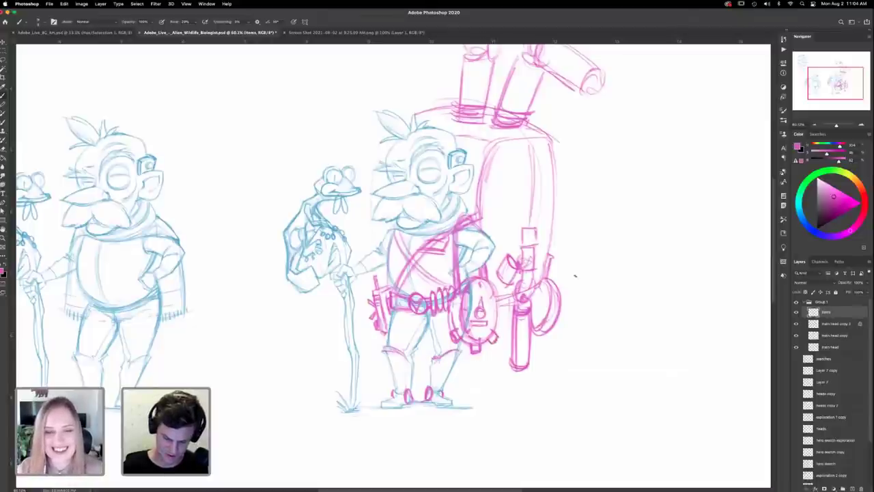
mouse_move(552, 259)
mouse_down()
mouse_move(539, 277)
mouse_move(555, 310)
mouse_up()
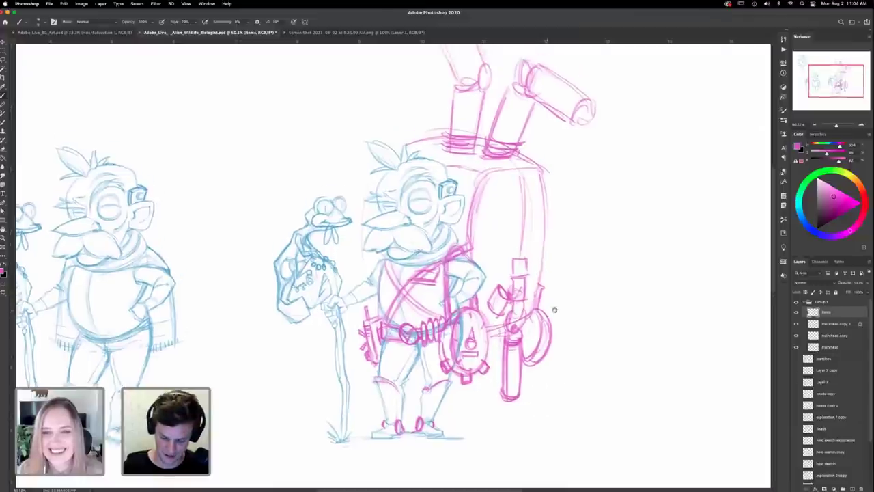
Step: Draw a third, shorter bent tube on the backpack's front top edge, pointing forward over the figure's head, with a base collar
scroll(554, 310, up, 3)
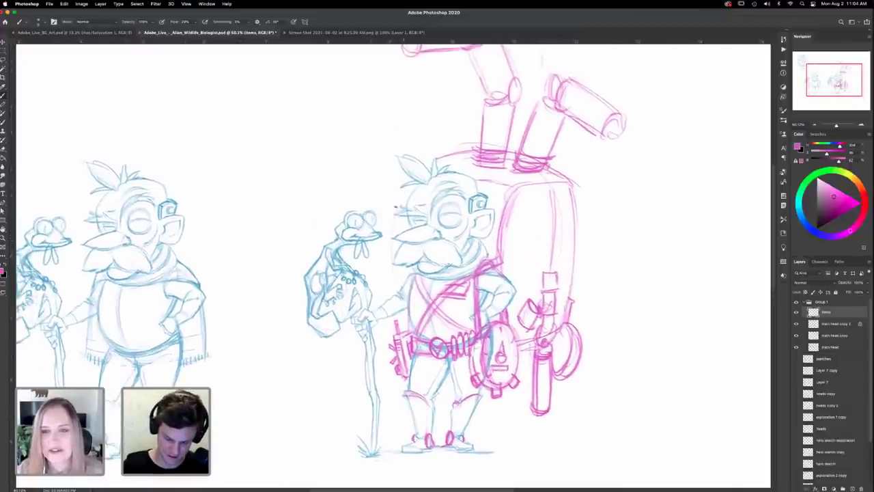
scroll(575, 290, up, 3)
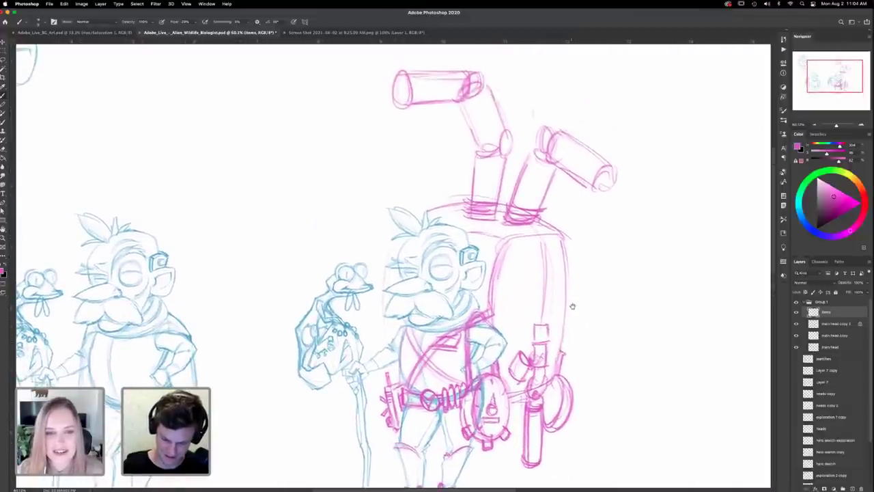
scroll(573, 302, up, 1)
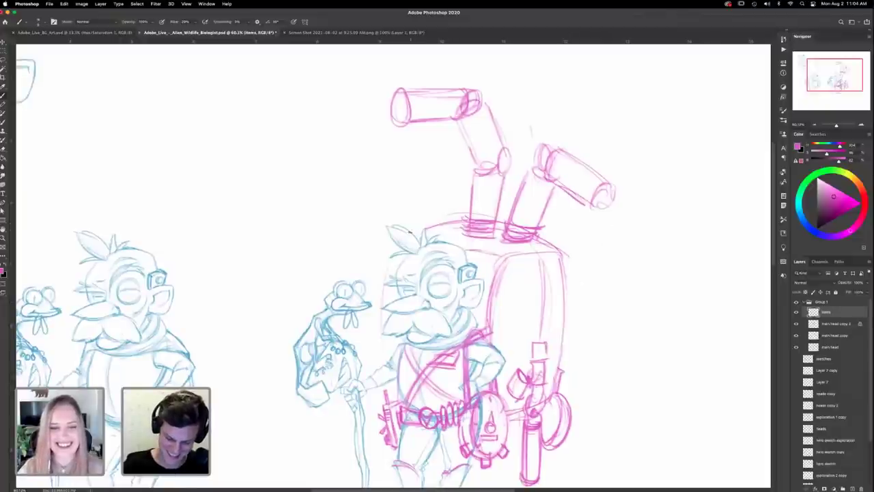
mouse_move(412, 230)
mouse_down()
mouse_move(454, 227)
mouse_move(451, 183)
mouse_move(449, 216)
mouse_up()
mouse_move(447, 158)
mouse_down()
mouse_move(452, 176)
mouse_move(443, 180)
mouse_move(430, 179)
mouse_move(438, 164)
mouse_move(368, 173)
mouse_move(369, 197)
mouse_move(381, 179)
mouse_up()
drag(441, 184, 383, 202)
mouse_move(448, 158)
mouse_down()
mouse_move(451, 184)
mouse_move(428, 220)
mouse_up()
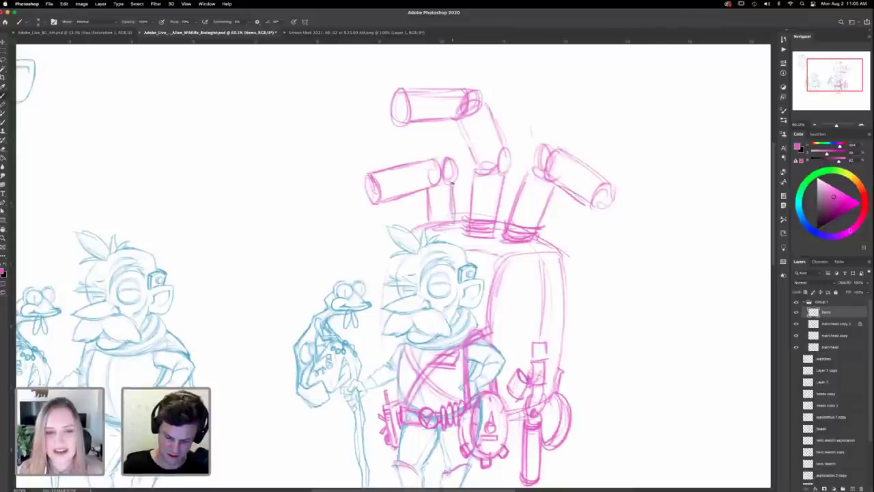
drag(454, 183, 455, 228)
mouse_move(427, 228)
mouse_down()
mouse_move(441, 232)
mouse_move(452, 213)
mouse_up()
Step: Draw a crosshatched patch where the chest straps cross and a curved pipe extending from under the figure's mustache
drag(600, 326, 591, 265)
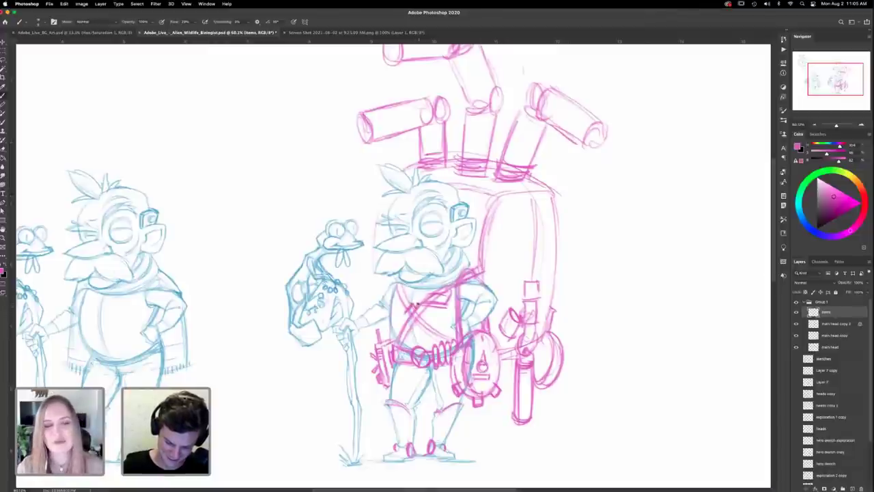
mouse_move(418, 304)
mouse_down()
mouse_move(421, 326)
mouse_move(407, 310)
mouse_up()
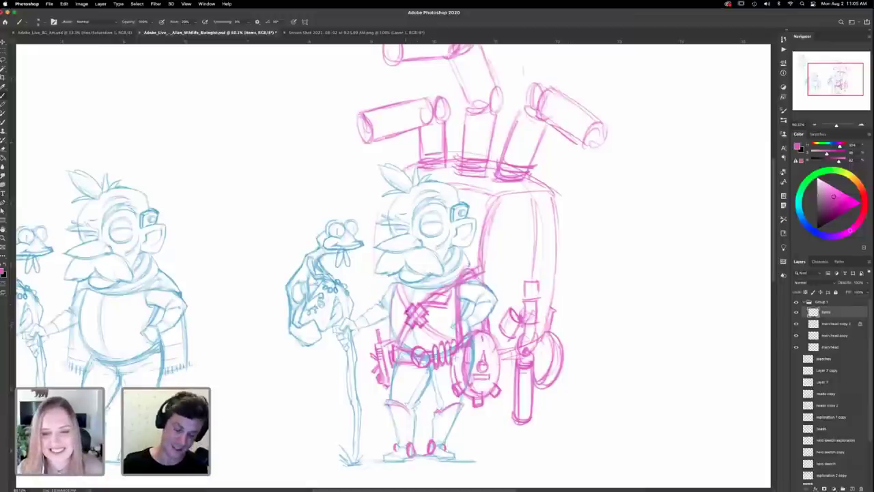
drag(544, 258, 547, 274)
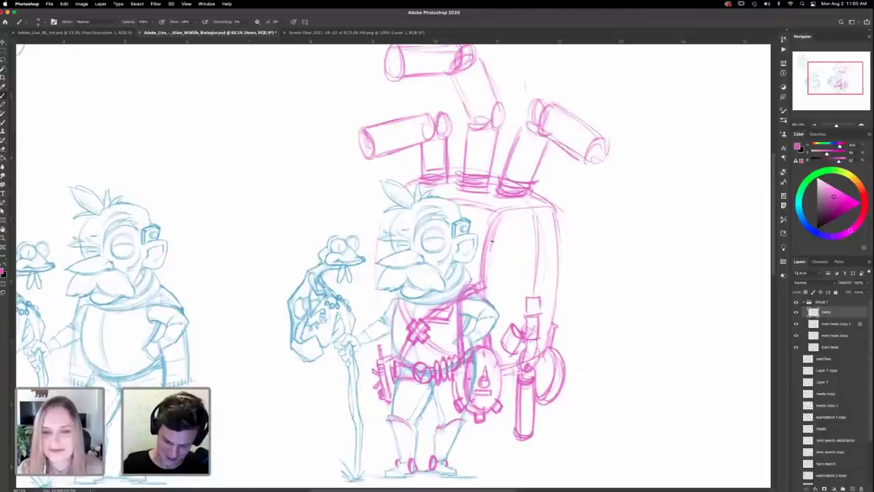
mouse_move(407, 281)
mouse_down()
mouse_move(401, 295)
mouse_move(372, 311)
mouse_move(379, 295)
mouse_up()
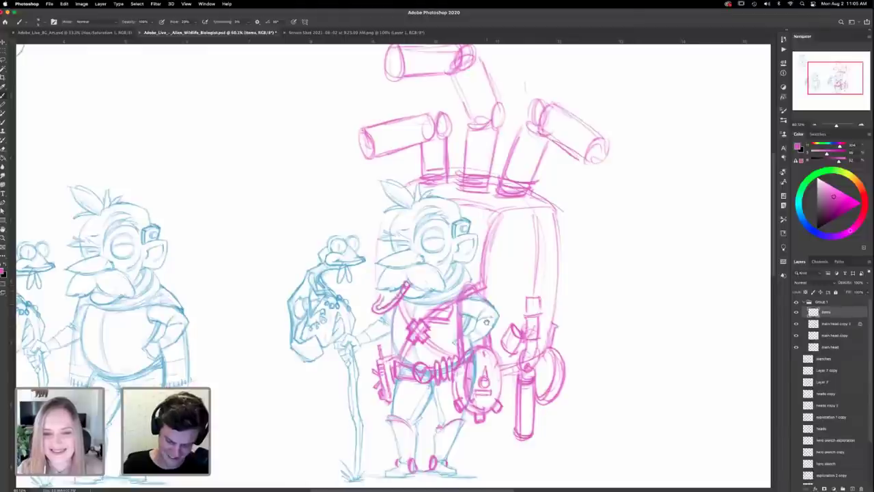
scroll(554, 286, down, 2)
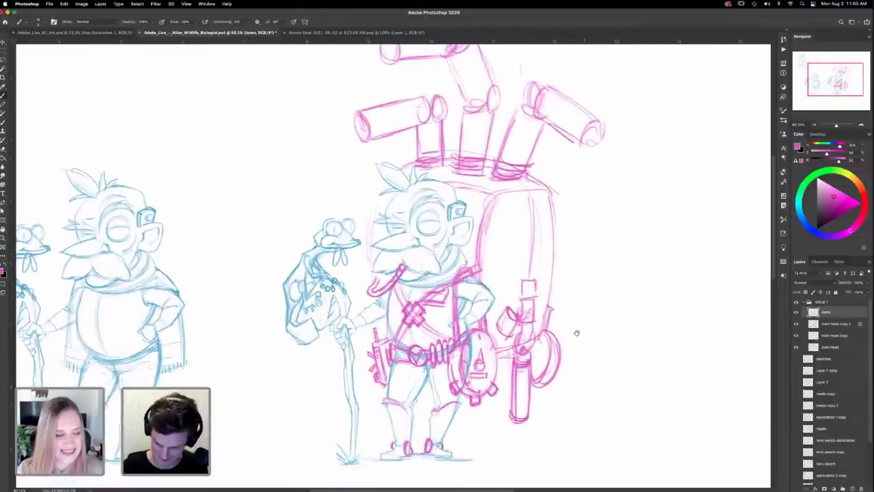
Step: Examine the figure with its magenta gear up close and beside the original character on the full canvas
scroll(576, 331, right, 2)
drag(514, 281, 517, 210)
drag(529, 240, 531, 265)
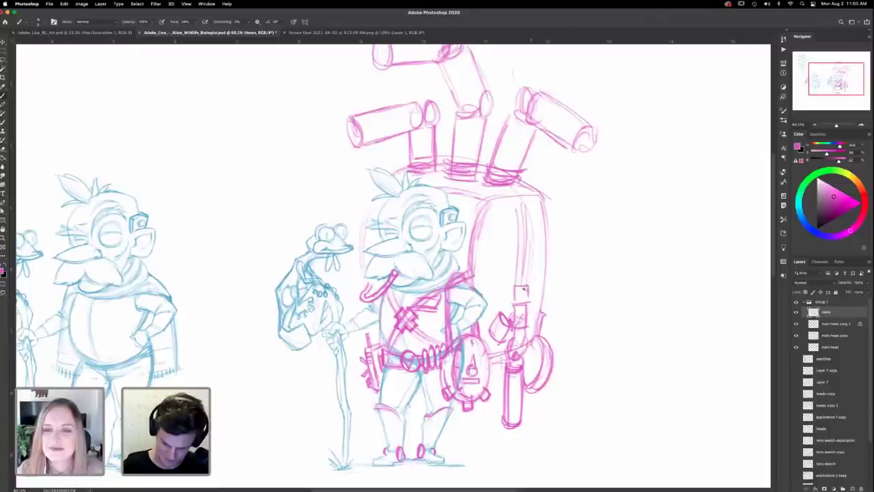
drag(571, 398, 580, 330)
drag(481, 324, 481, 386)
scroll(568, 339, down, 3)
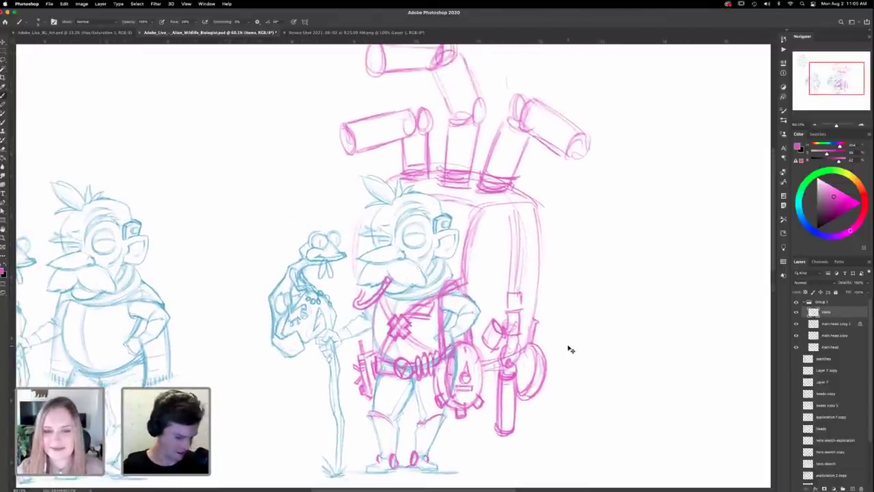
scroll(570, 352, down, 2)
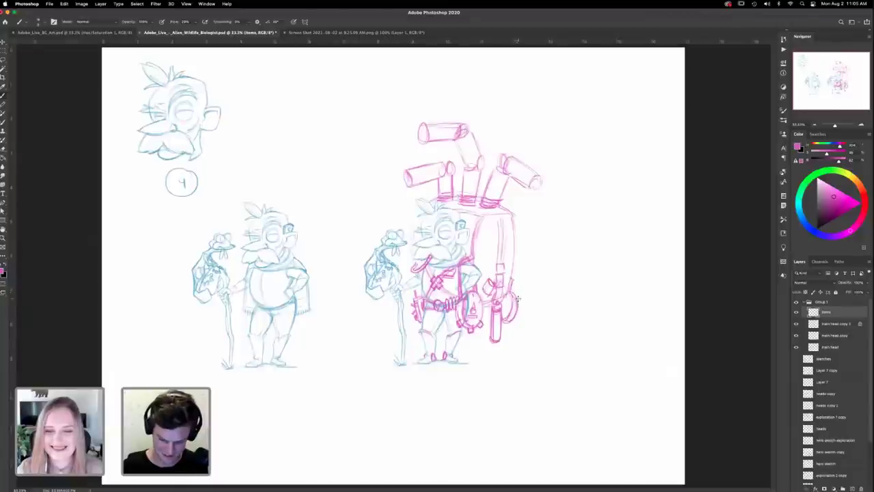
key(z)
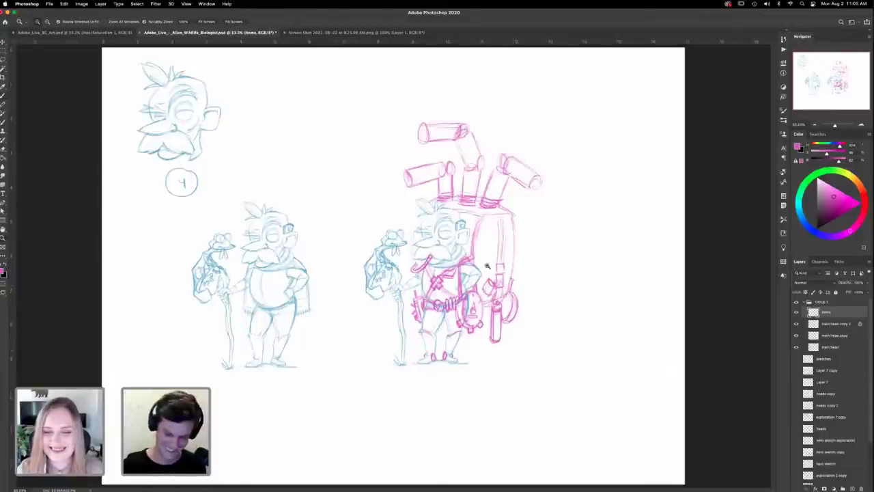
drag(480, 241, 502, 293)
scroll(501, 292, up, 2)
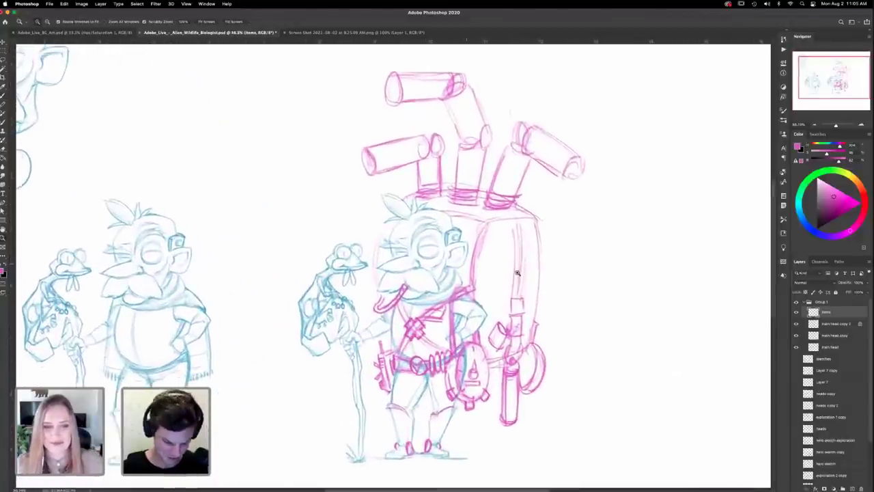
Step: Erase the front edge of the backpack's side panel, redraw it as a rounded curve, and strengthen the pack's rear edge
key(b)
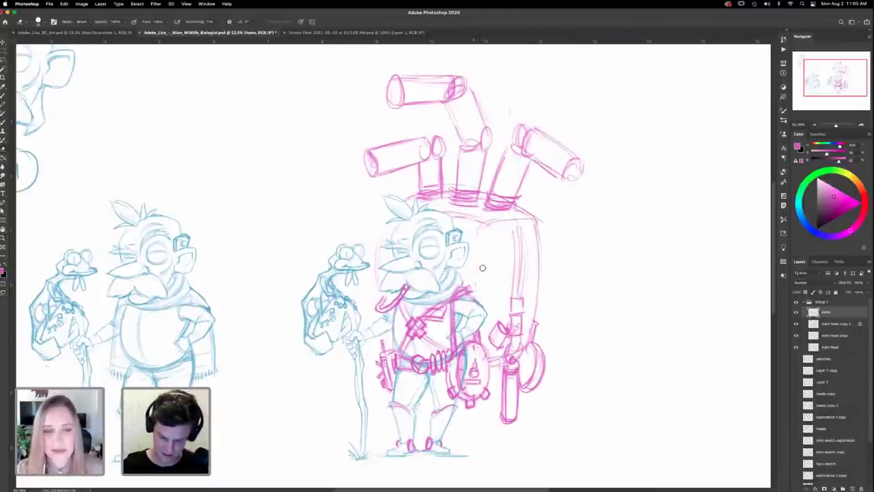
key(b)
mouse_move(480, 301)
mouse_down()
mouse_move(480, 273)
mouse_move(513, 222)
mouse_move(540, 224)
mouse_move(541, 287)
mouse_up()
drag(538, 222, 543, 312)
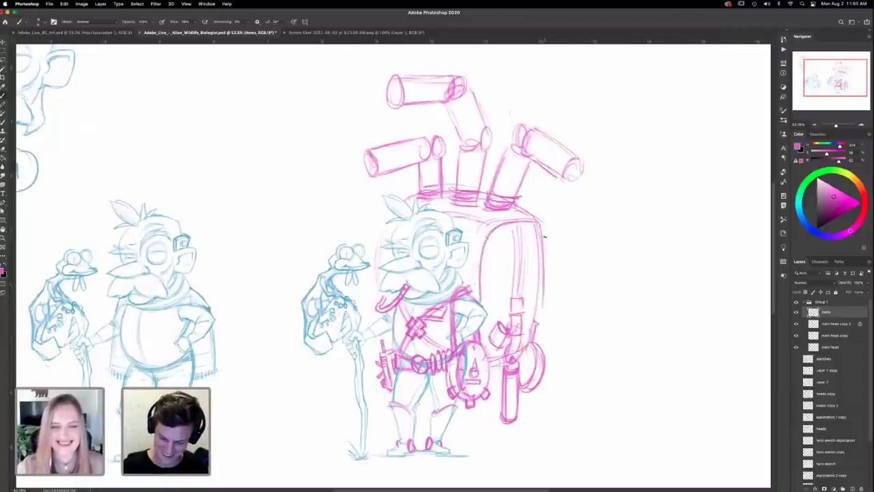
drag(545, 242, 538, 319)
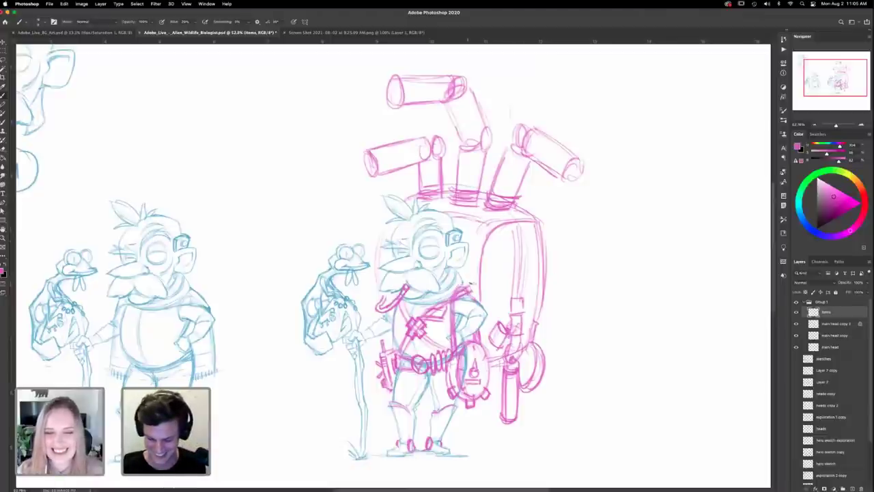
Step: Extend the shoulder strap back to meet the backpack and reinforce the side panel's curved front corner and upper edge
drag(471, 287, 478, 289)
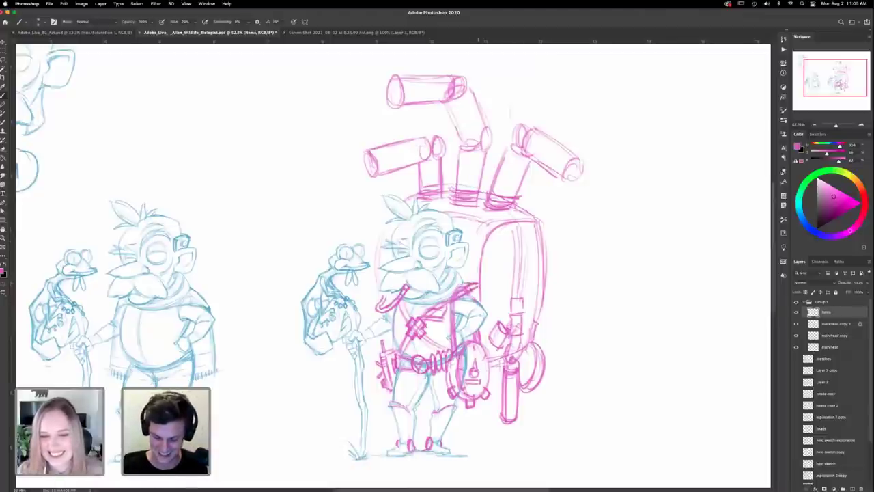
mouse_move(485, 231)
mouse_down()
mouse_move(474, 285)
mouse_move(520, 218)
mouse_up()
drag(476, 290, 480, 304)
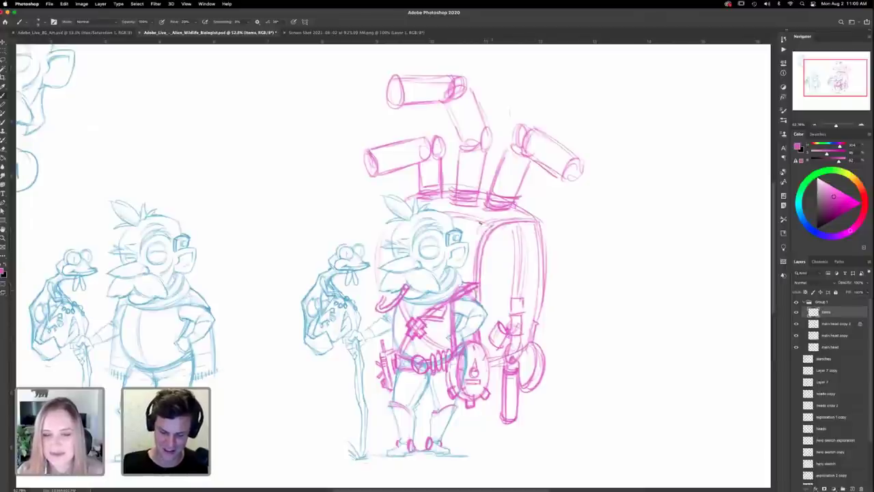
drag(480, 222, 453, 223)
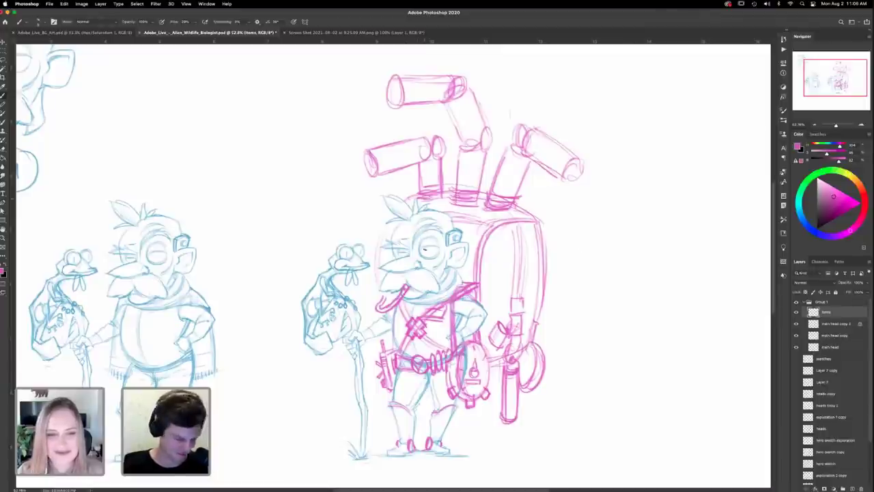
Step: Redraw the backpack's far corner and vertical edge where it shows in front of the figure's face
key(e)
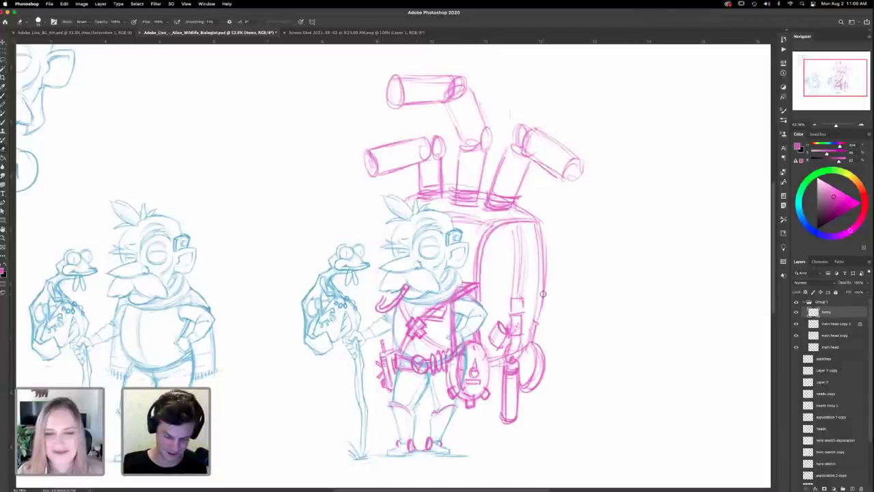
key(b)
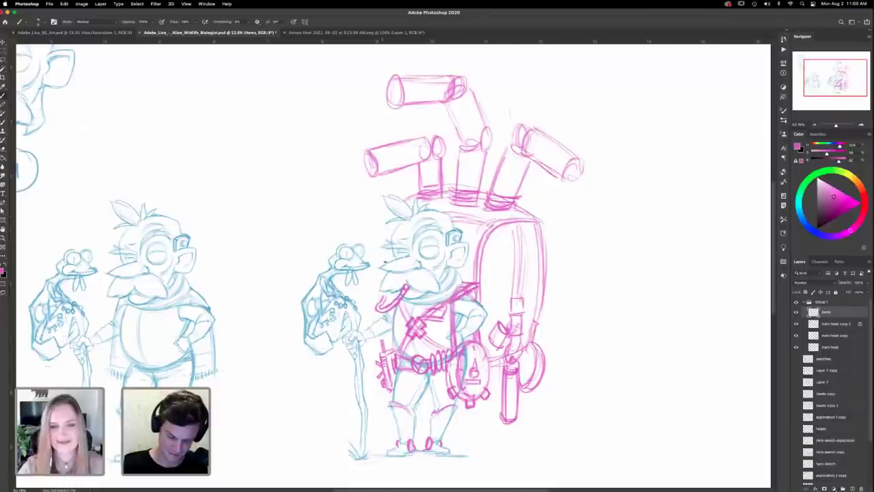
mouse_move(380, 239)
mouse_down()
mouse_move(486, 225)
mouse_move(377, 224)
mouse_move(383, 264)
mouse_up()
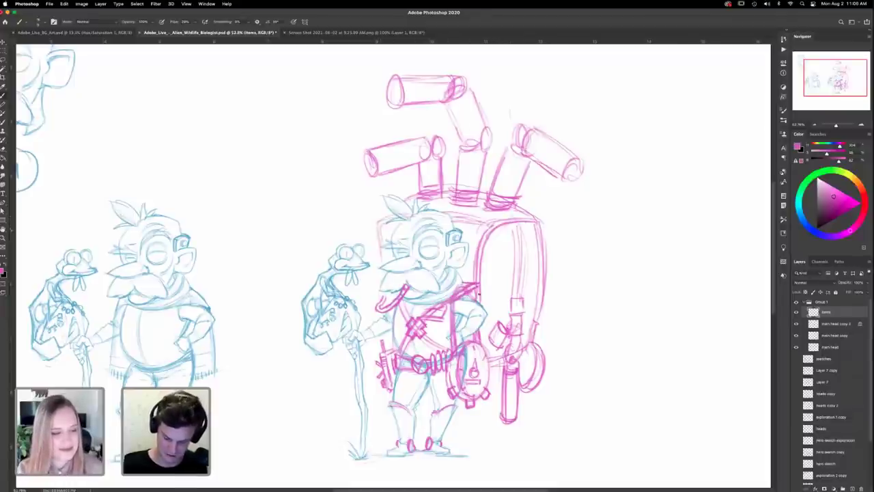
drag(377, 228, 386, 294)
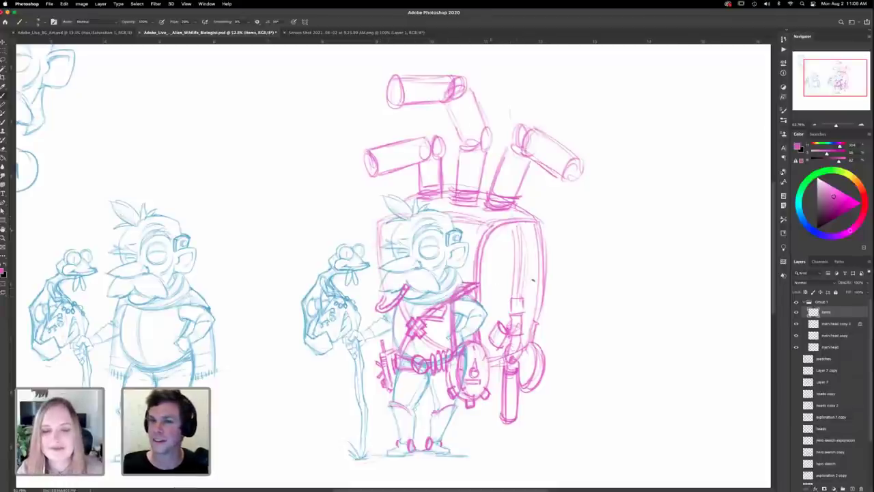
Step: Draw a small upright cylinder beside the vertical strap among the gear on the backpack's lower side
scroll(568, 248, down, 3)
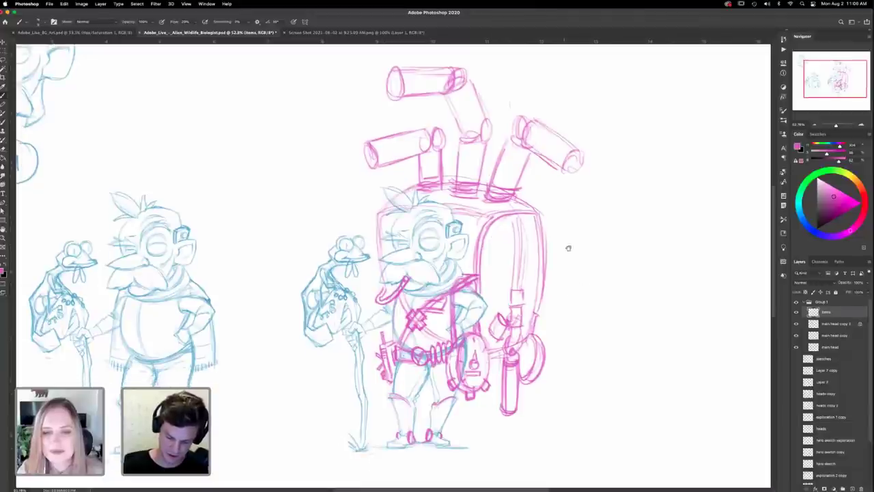
scroll(393, 263, up, 2)
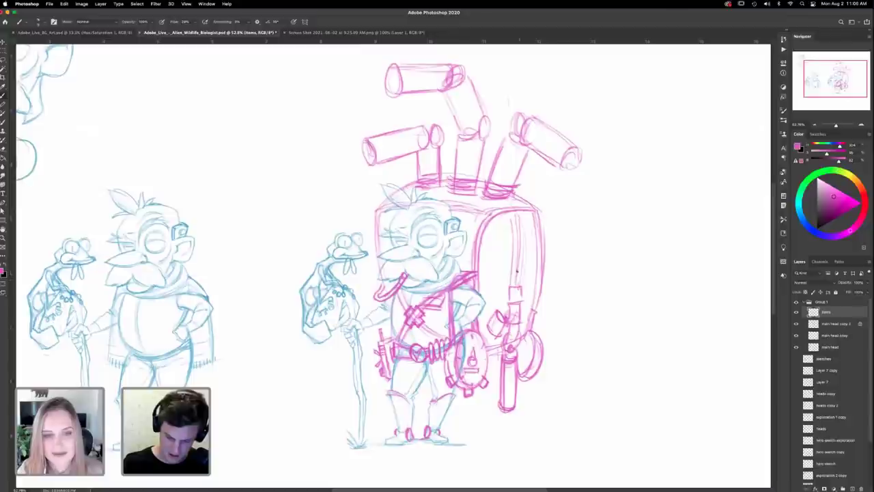
scroll(492, 301, down, 1)
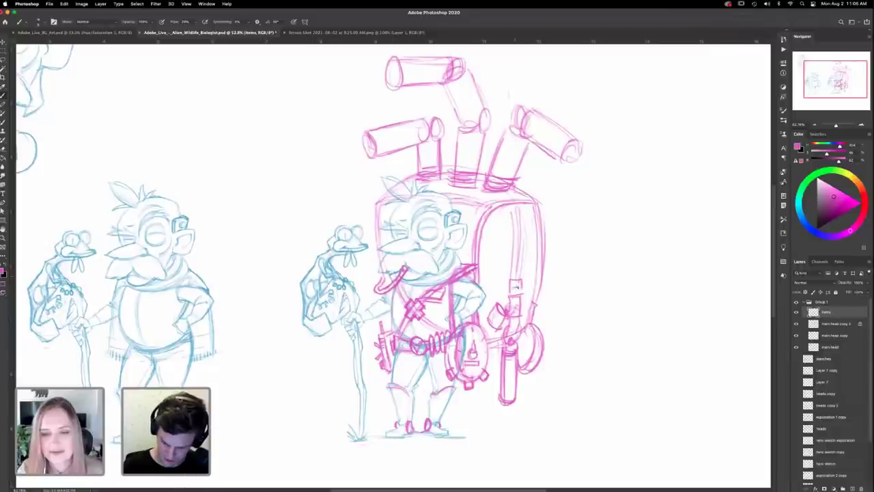
mouse_move(518, 299)
mouse_down()
mouse_move(526, 286)
mouse_move(535, 297)
mouse_move(515, 298)
mouse_up()
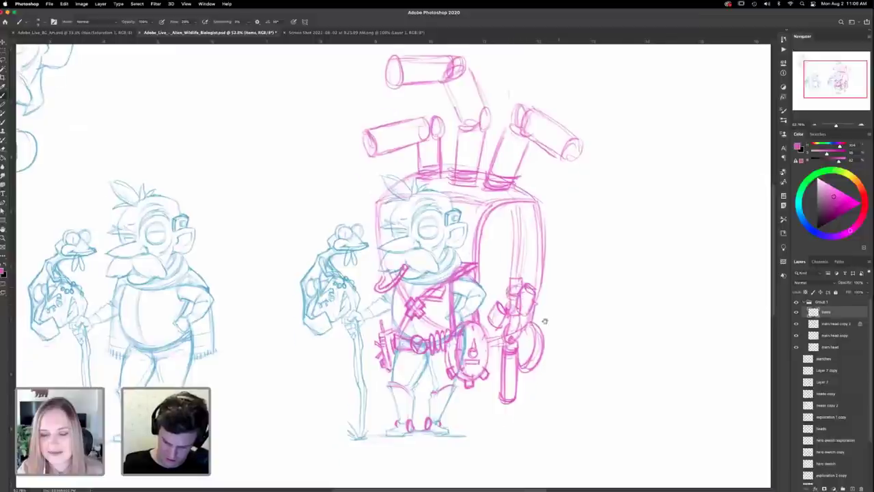
Step: Draw a tall, shallow pocket along the backpack's rear edge and a column of round buttons and small toggles down its side panel
scroll(550, 313, up, 3)
mouse_move(542, 273)
mouse_down()
mouse_move(539, 334)
mouse_move(530, 347)
mouse_up()
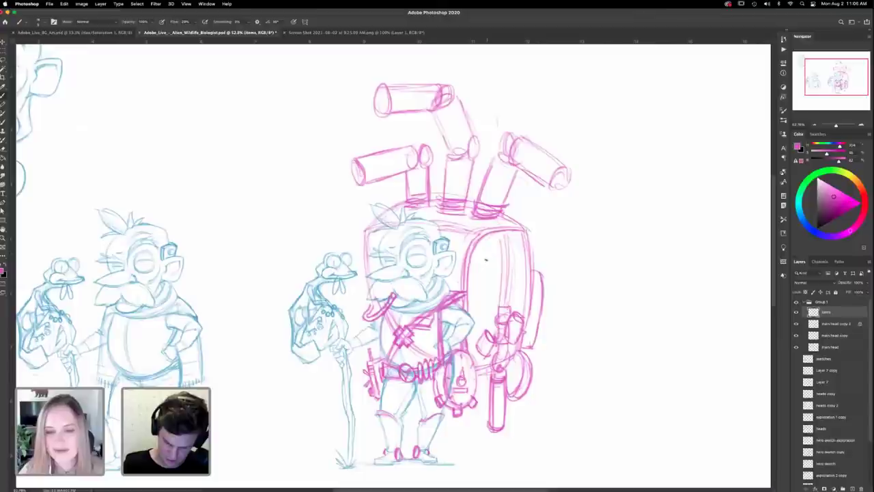
drag(488, 247, 484, 318)
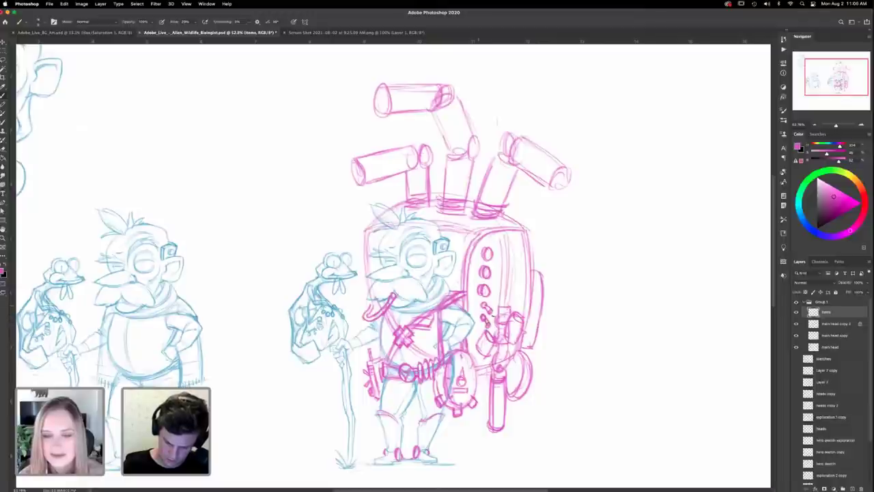
Step: Draw a mechanical hand with curled fingers at the open end of the short front tube on the backpack
scroll(539, 252, down, 3)
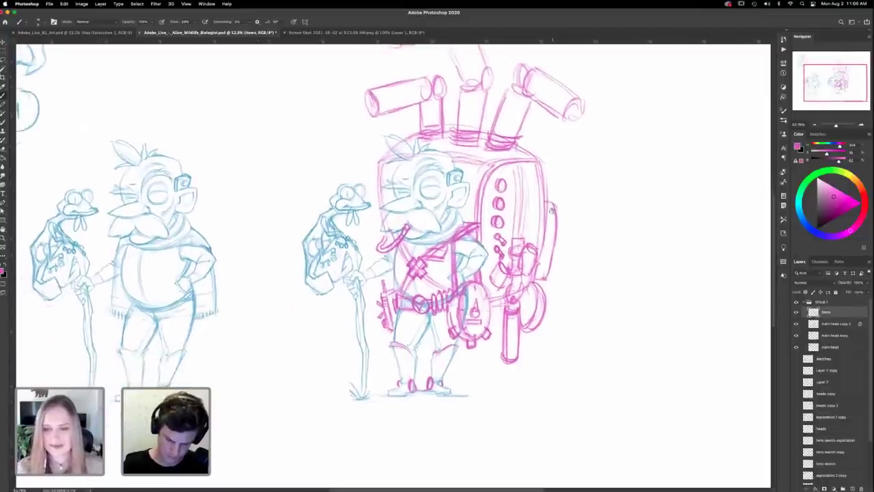
scroll(511, 212, up, 5)
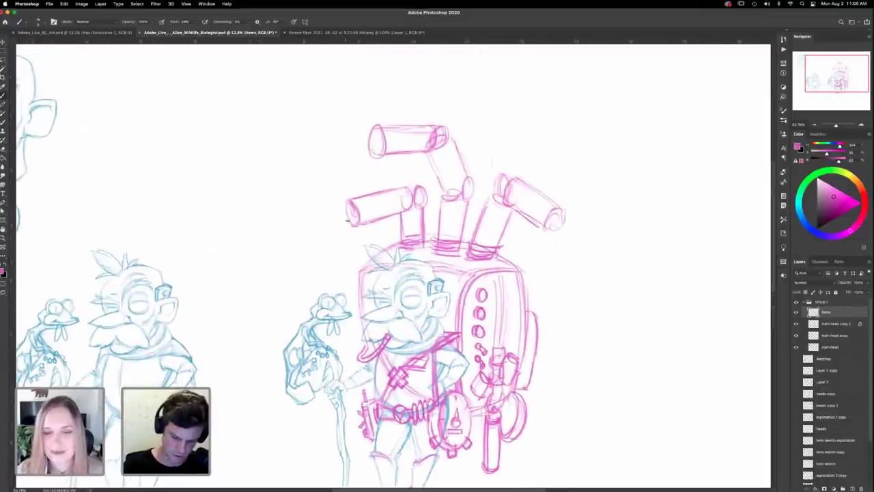
mouse_move(355, 212)
mouse_down()
mouse_move(337, 236)
mouse_move(339, 207)
mouse_move(328, 205)
mouse_move(338, 209)
mouse_move(325, 223)
mouse_move(338, 228)
mouse_move(336, 220)
mouse_up()
mouse_move(566, 247)
mouse_down()
mouse_move(542, 268)
mouse_move(517, 247)
mouse_up()
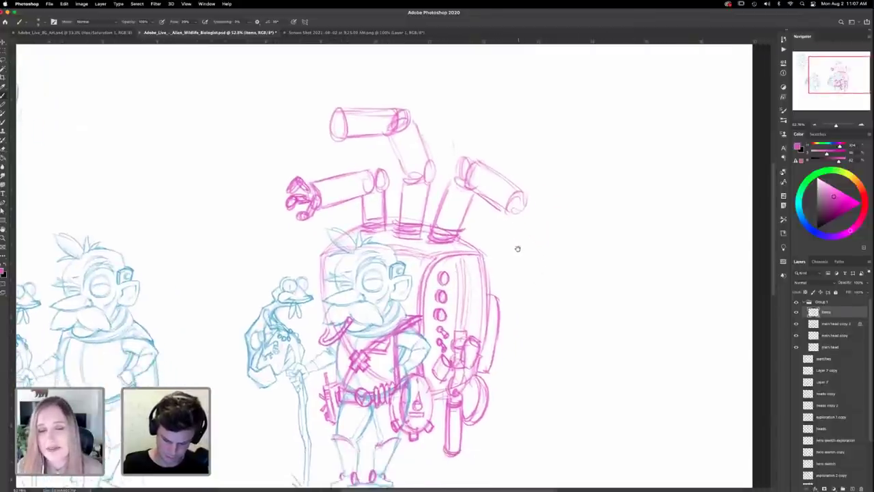
Step: Add inner detail lines to the upright segments of the front and middle mechanical arms
mouse_move(324, 196)
mouse_down()
mouse_move(364, 186)
mouse_move(376, 222)
mouse_up()
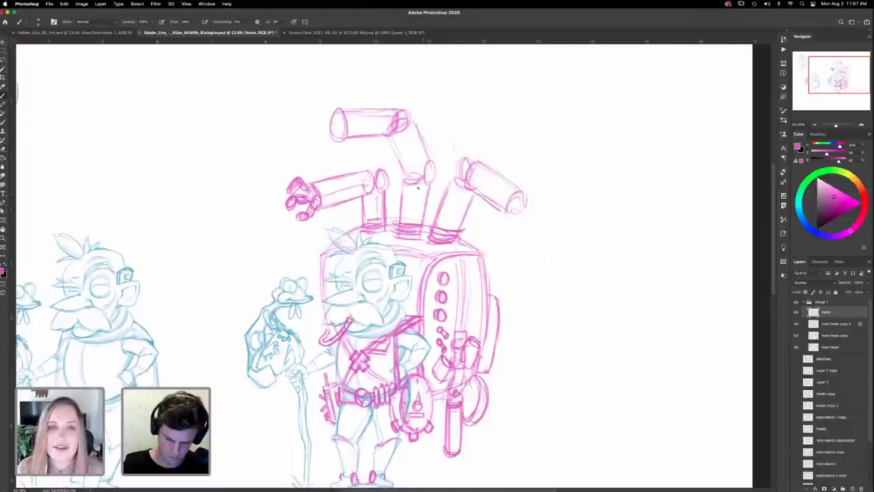
drag(419, 186, 417, 209)
mouse_move(416, 155)
mouse_down()
mouse_move(424, 168)
mouse_move(407, 133)
mouse_up()
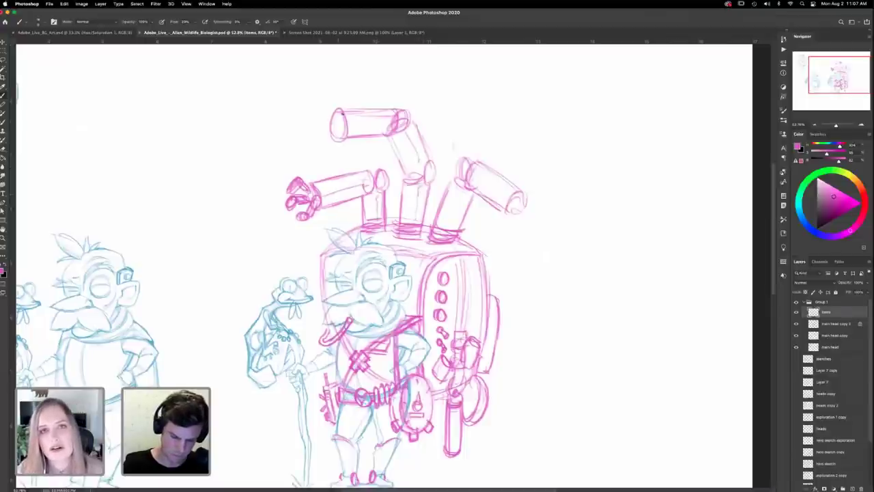
Step: Draw a two-jawed gripper claw with a hatched lower jaw at the end of the tallest mechanical arm
mouse_move(342, 124)
mouse_down()
mouse_move(331, 104)
mouse_move(306, 121)
mouse_move(319, 120)
mouse_move(289, 127)
mouse_up()
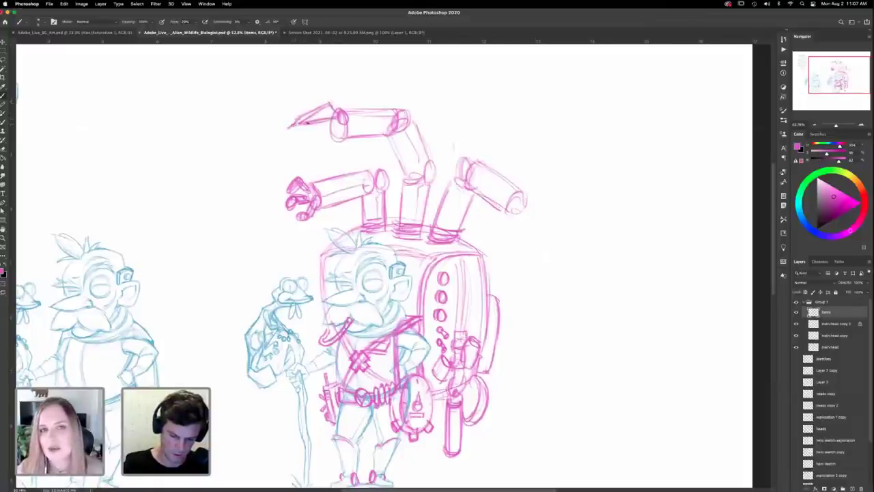
drag(342, 124, 333, 144)
mouse_move(344, 125)
mouse_down()
mouse_move(321, 127)
mouse_move(307, 154)
mouse_move(339, 129)
mouse_move(335, 144)
mouse_move(344, 128)
mouse_move(336, 138)
mouse_up()
drag(318, 132, 329, 144)
drag(311, 141, 324, 148)
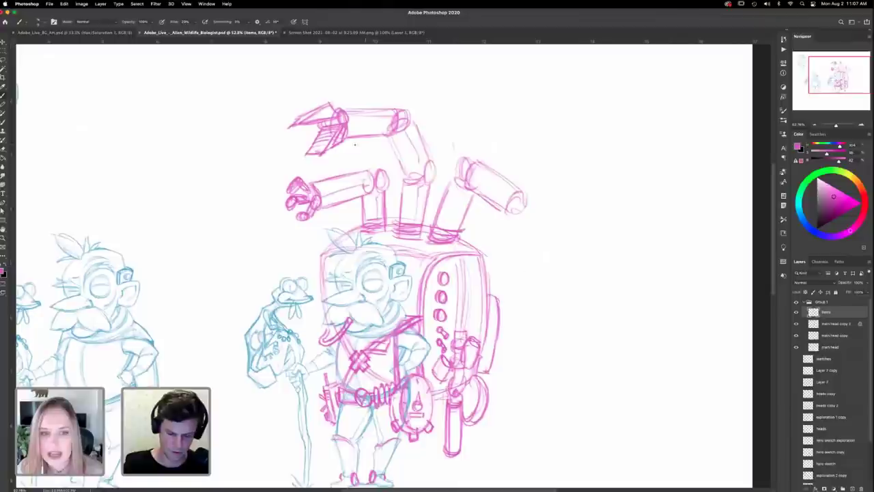
Step: Draw a hook-shaped tool on a short rod at the end of the rear mechanical arm and detail its inner curve
drag(529, 310, 523, 295)
drag(547, 384, 543, 361)
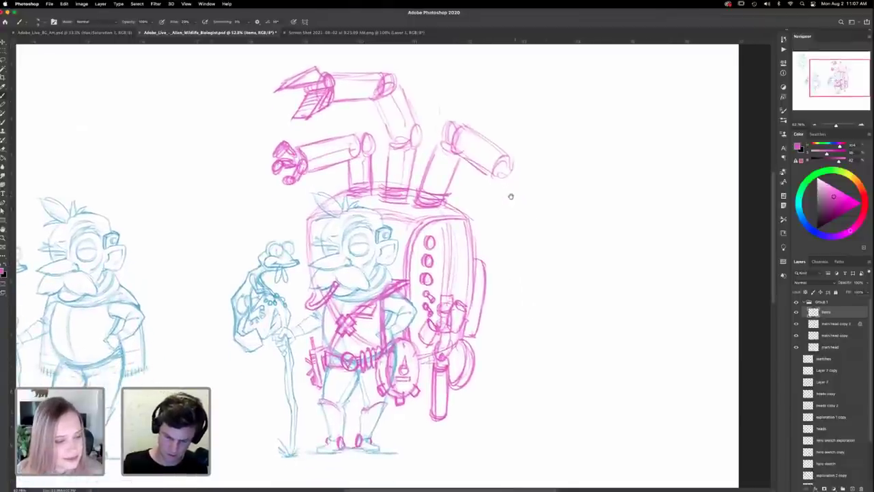
drag(523, 189, 517, 211)
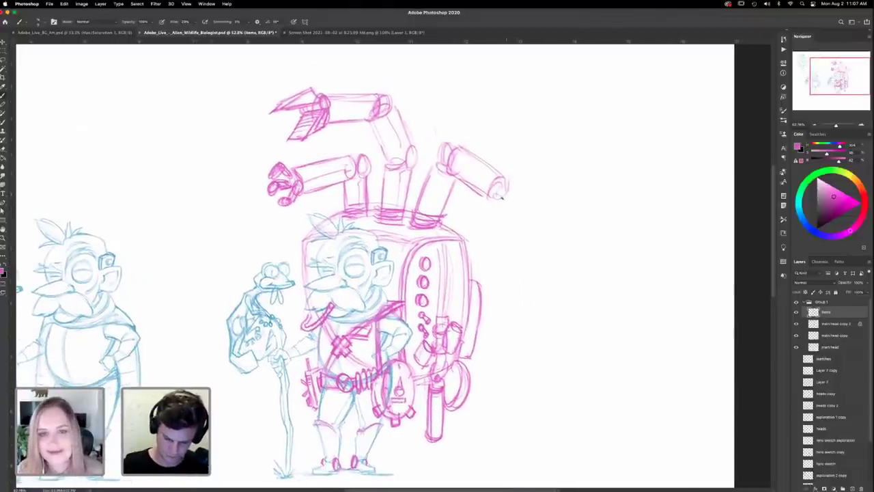
mouse_move(509, 191)
mouse_down()
mouse_move(514, 216)
mouse_move(506, 217)
mouse_move(524, 214)
mouse_move(501, 194)
mouse_up()
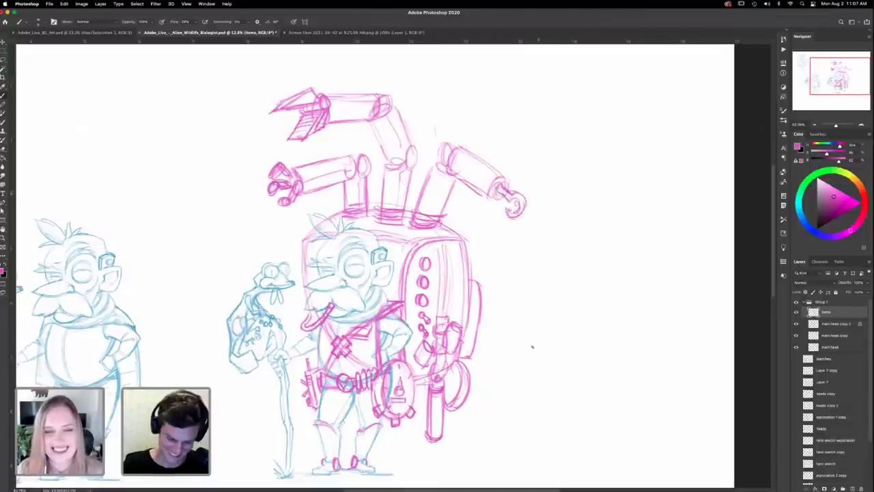
drag(524, 251, 526, 239)
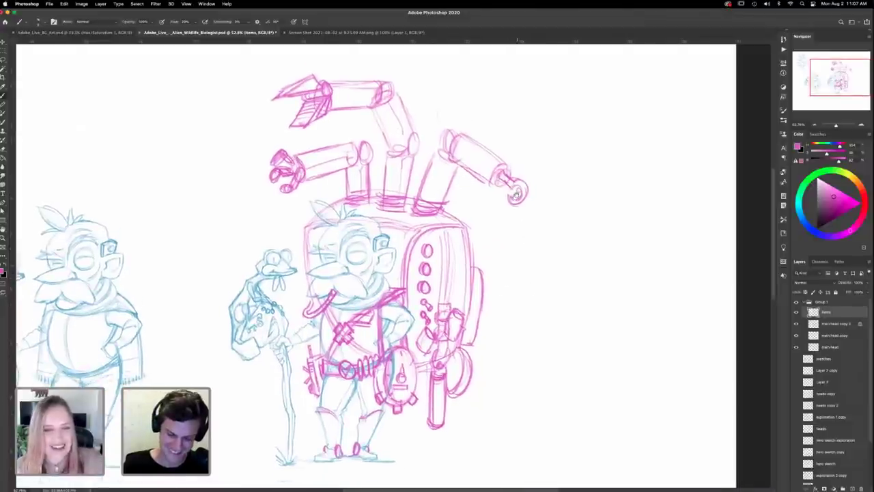
drag(518, 181, 518, 194)
Step: Add another rounded finger to the mechanical hand on the short front arm
mouse_move(265, 189)
mouse_down()
mouse_move(274, 199)
mouse_move(275, 179)
mouse_move(285, 205)
mouse_up()
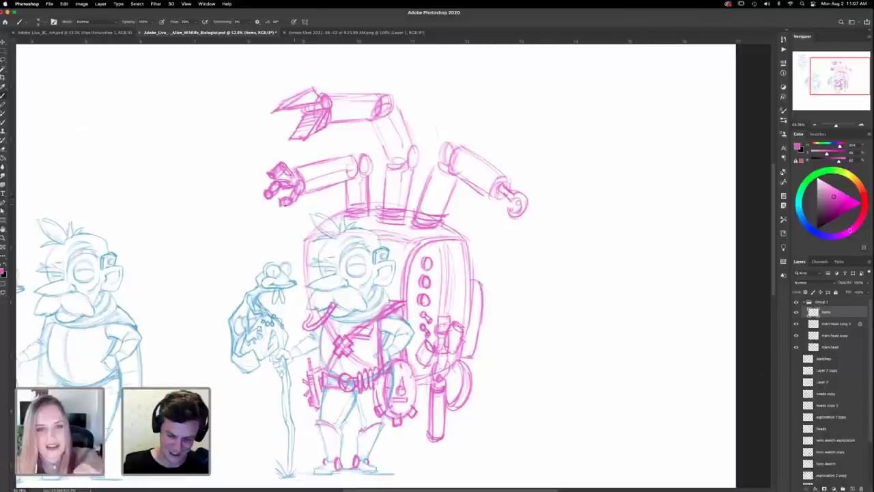
drag(567, 280, 556, 279)
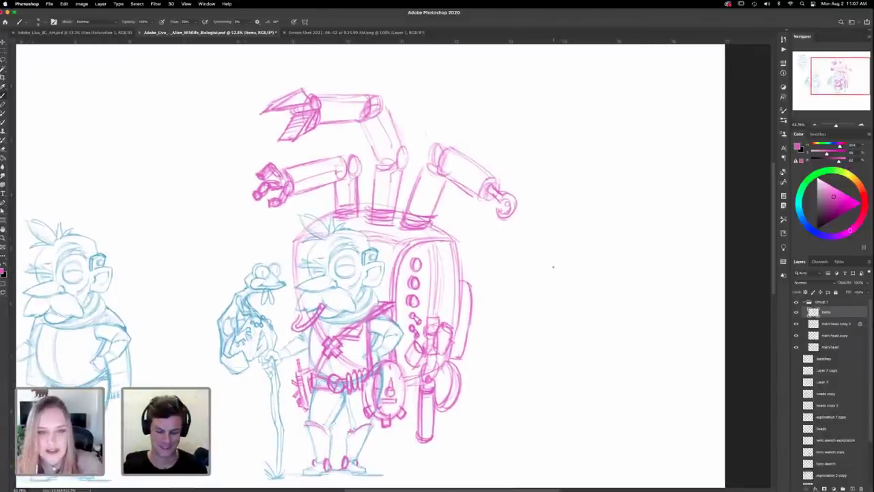
drag(475, 293, 470, 242)
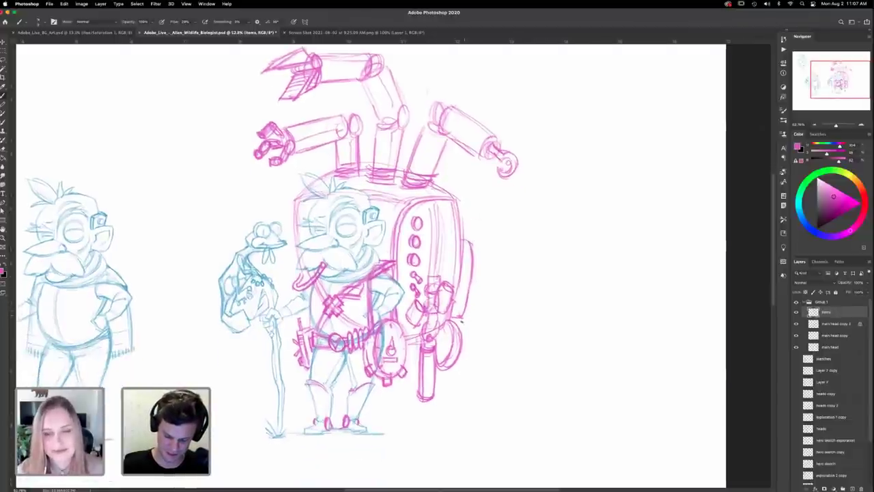
Step: Draw a toothed gear shape at the backpack's lower rear corner and strengthen the outline of the backpack's front edge
mouse_move(472, 259)
mouse_down()
mouse_move(472, 269)
mouse_move(468, 259)
mouse_up()
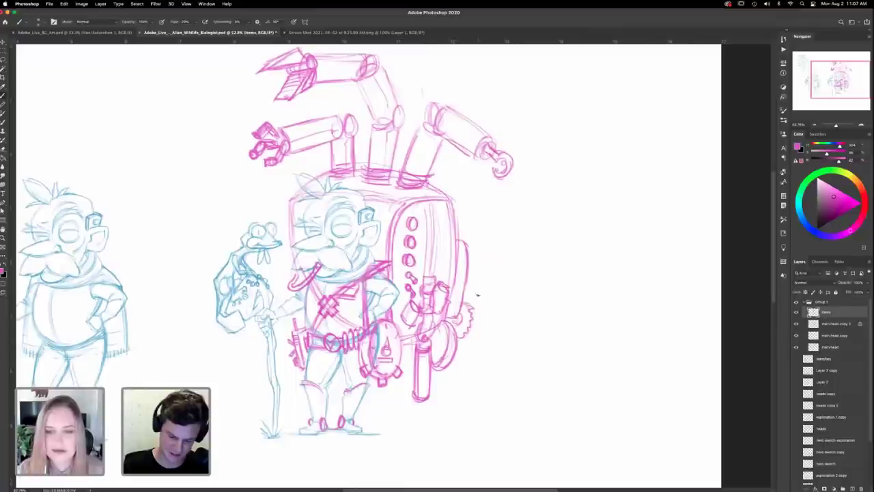
drag(489, 356, 527, 302)
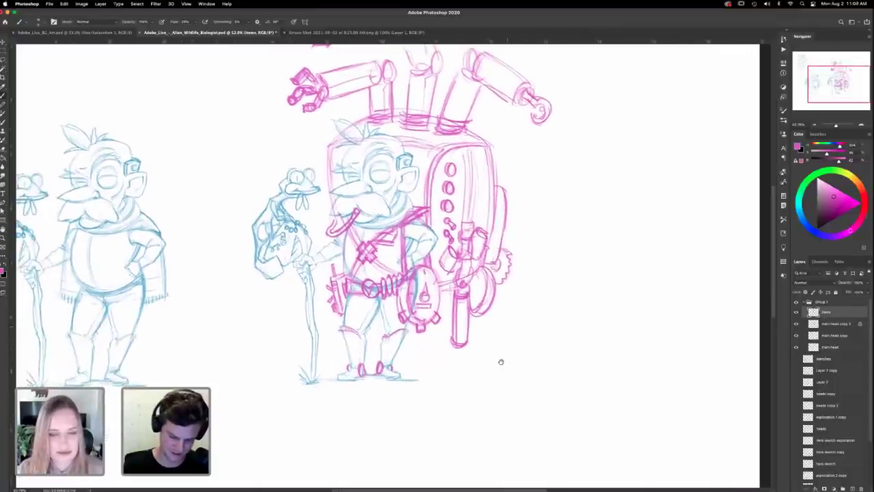
drag(478, 239, 478, 312)
mouse_move(519, 374)
mouse_down()
mouse_move(524, 273)
mouse_move(517, 292)
mouse_move(527, 334)
mouse_move(526, 301)
mouse_move(540, 287)
mouse_move(554, 219)
mouse_move(537, 309)
mouse_move(543, 289)
mouse_up()
scroll(543, 288, up, 2)
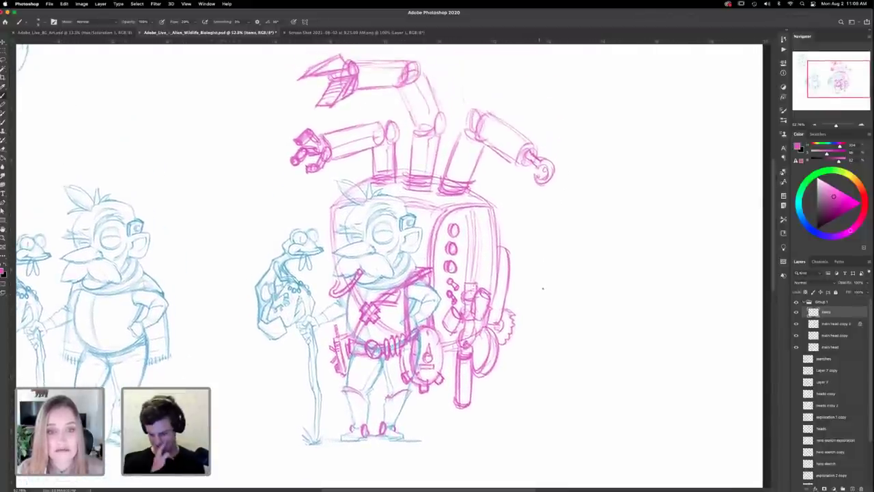
scroll(543, 288, down, 2)
drag(328, 191, 336, 257)
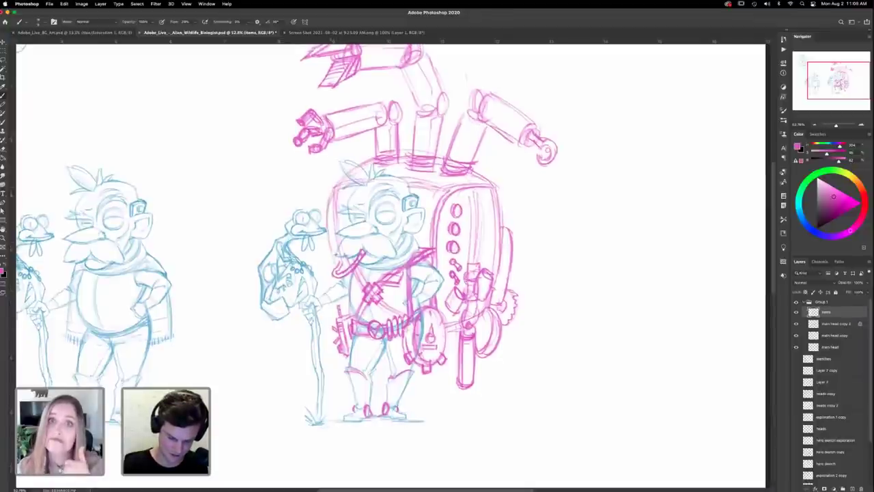
drag(328, 207, 335, 261)
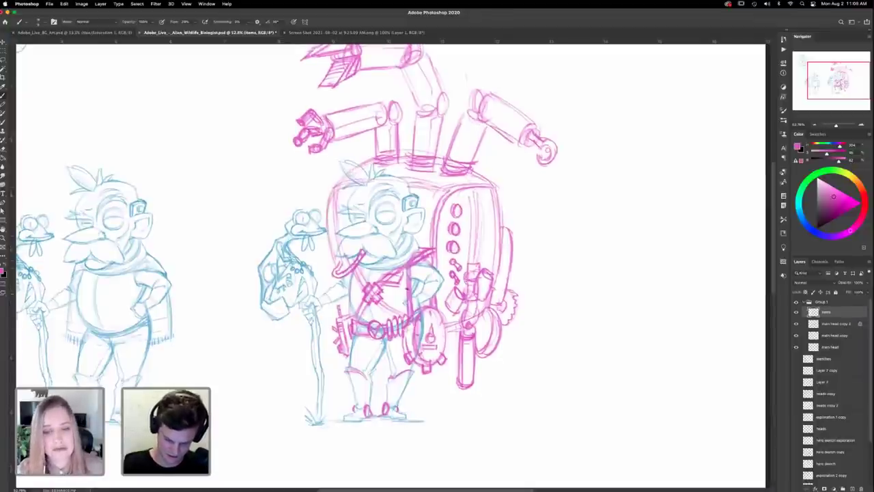
Step: Draw a rolled bedroll with concentric rings on its visible end, strapped to the backpack's upper rear corner
mouse_move(511, 207)
mouse_down()
mouse_move(506, 226)
mouse_move(528, 204)
mouse_move(519, 229)
mouse_move(475, 188)
mouse_move(506, 188)
mouse_up()
drag(493, 238, 513, 248)
mouse_move(478, 200)
mouse_down()
mouse_move(487, 189)
mouse_move(470, 185)
mouse_up()
drag(527, 188, 506, 189)
mouse_move(520, 190)
mouse_down()
mouse_move(528, 240)
mouse_move(512, 248)
mouse_move(507, 236)
mouse_move(506, 246)
mouse_up()
scroll(542, 324, down, 2)
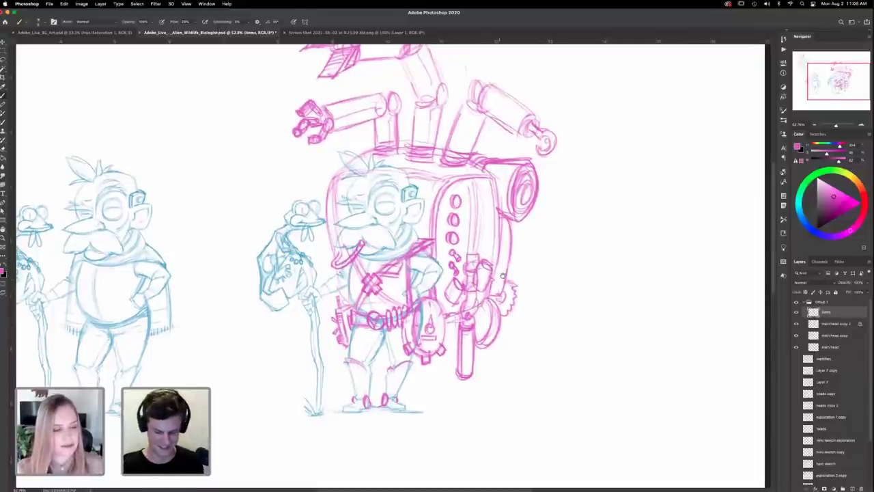
Step: Erase the stray overlapping lines along the top edge of the bedroll
scroll(564, 293, up, 3)
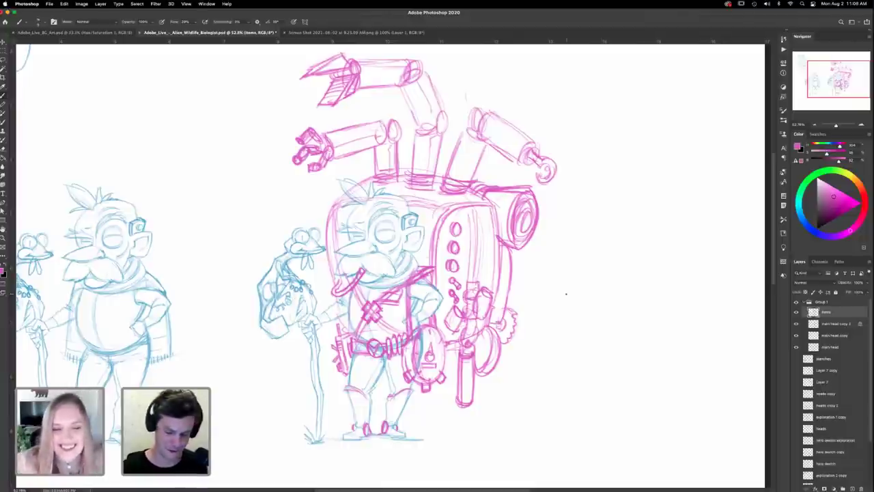
key(e)
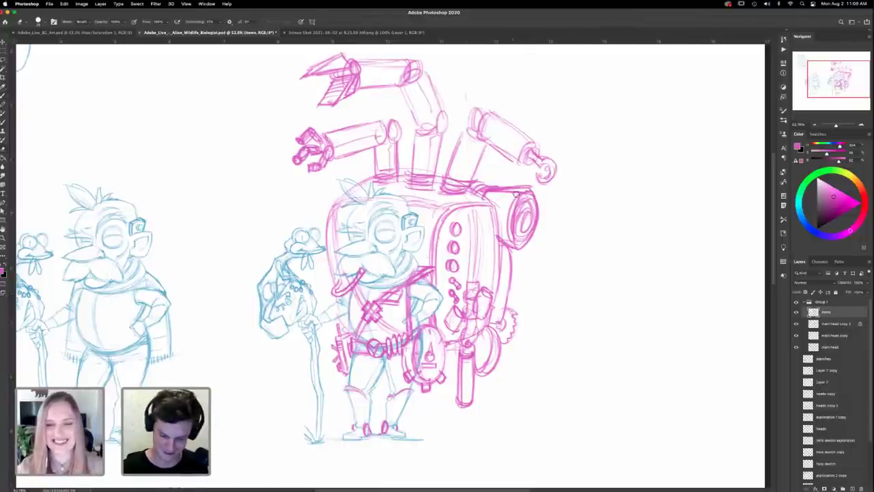
drag(521, 194, 483, 192)
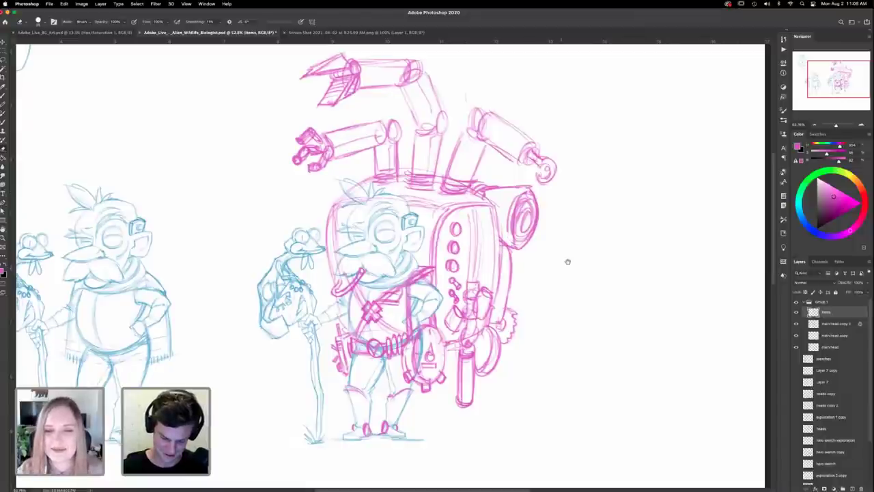
Step: Examine the geared-up character beside the original at several magnifications, briefly hiding and reshowing the original figure
scroll(568, 260, down, 5)
scroll(642, 229, up, 7)
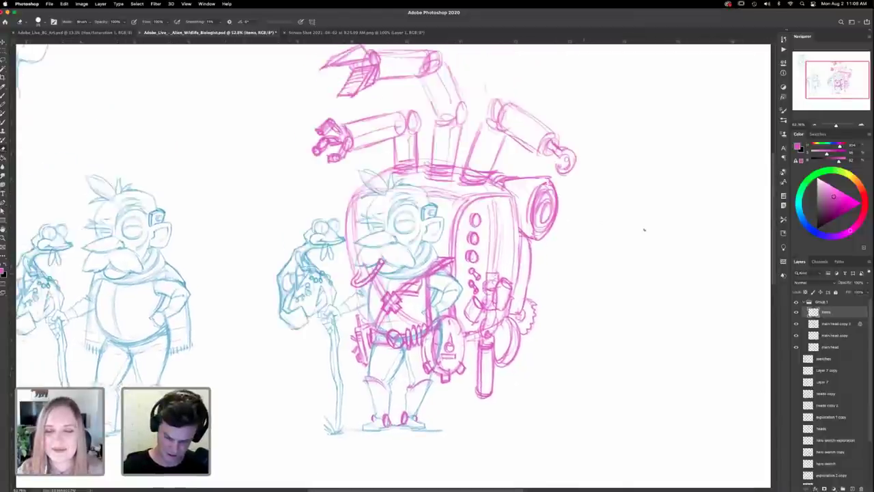
key(b)
scroll(573, 283, down, 3)
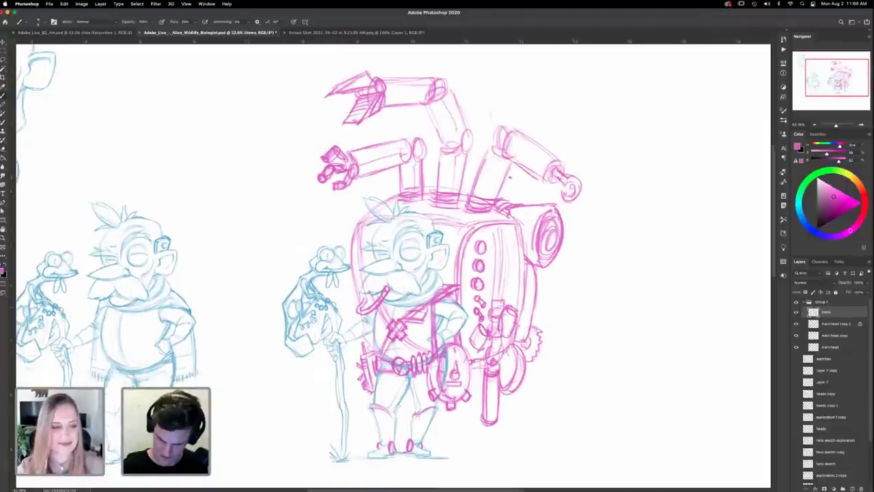
scroll(618, 306, left, 3)
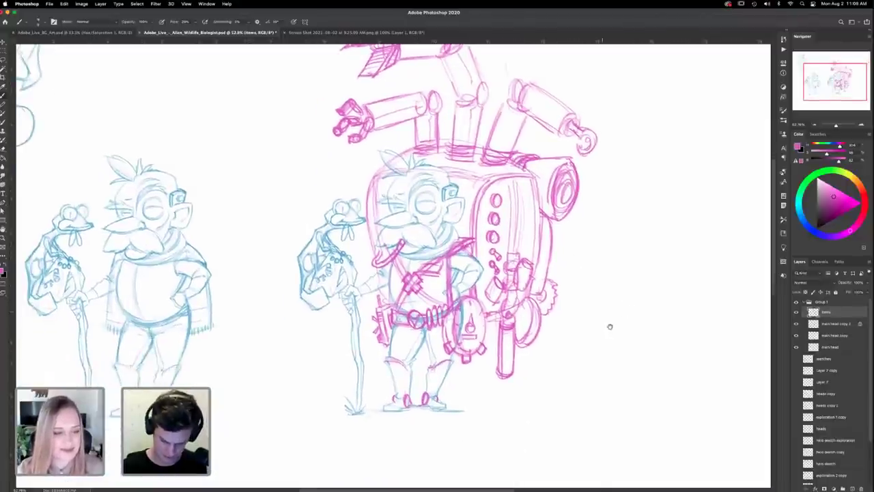
mouse_move(622, 336)
mouse_down()
mouse_move(619, 303)
mouse_move(588, 333)
mouse_up()
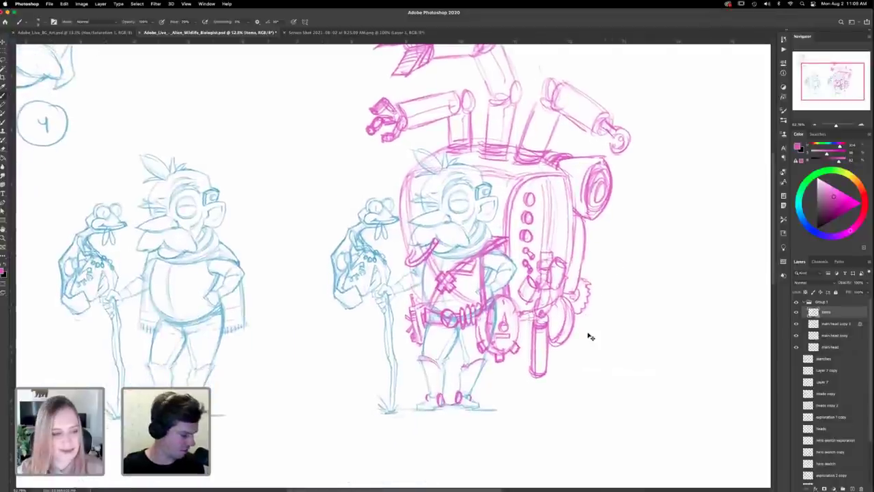
key(super+0)
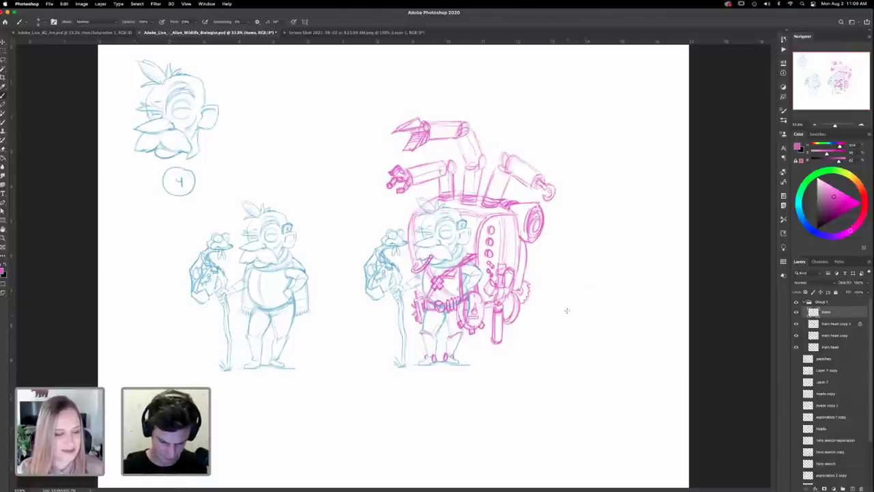
key(z)
drag(507, 257, 577, 269)
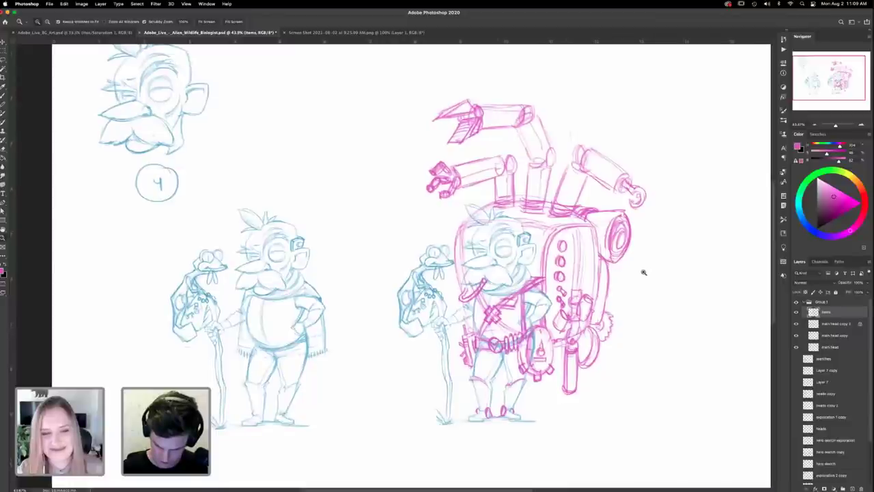
drag(589, 310, 635, 321)
scroll(636, 320, left, 3)
scroll(636, 320, up, 1)
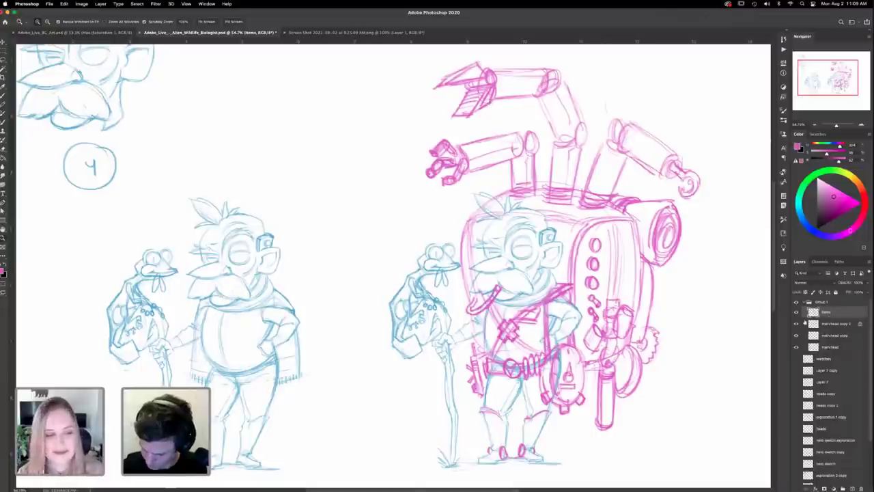
click(800, 336)
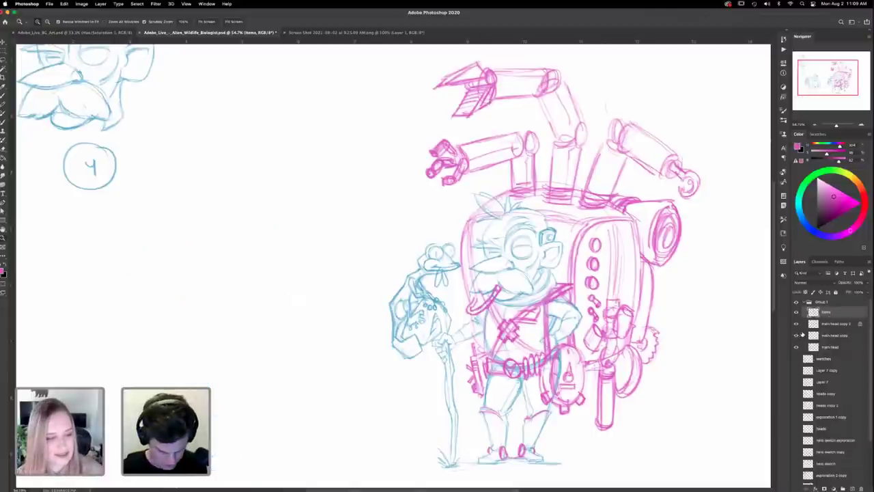
click(802, 336)
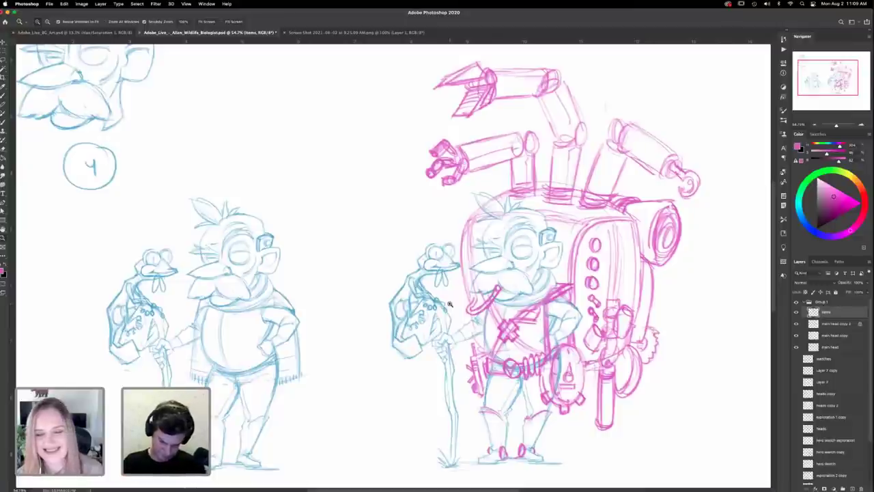
key(b)
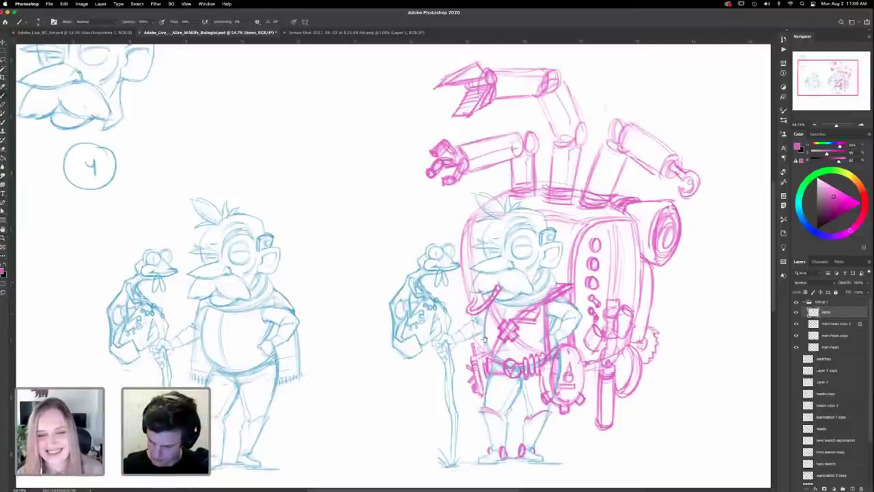
drag(506, 326, 464, 353)
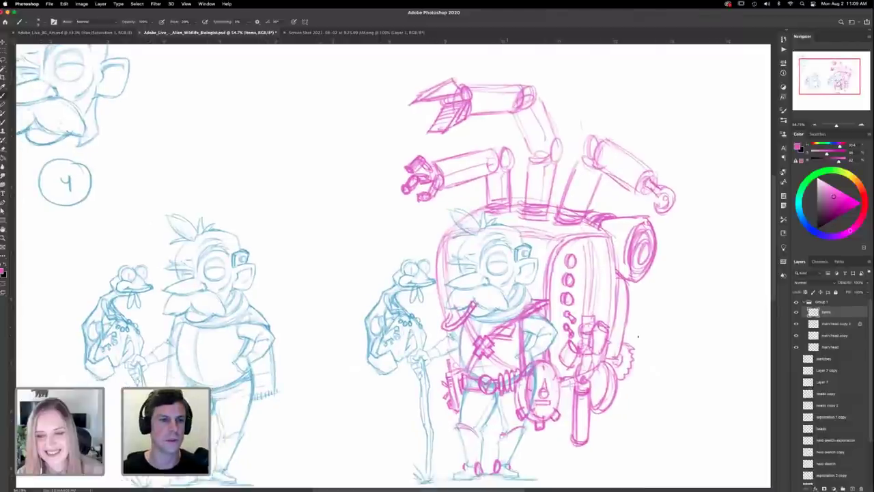
drag(638, 336, 650, 319)
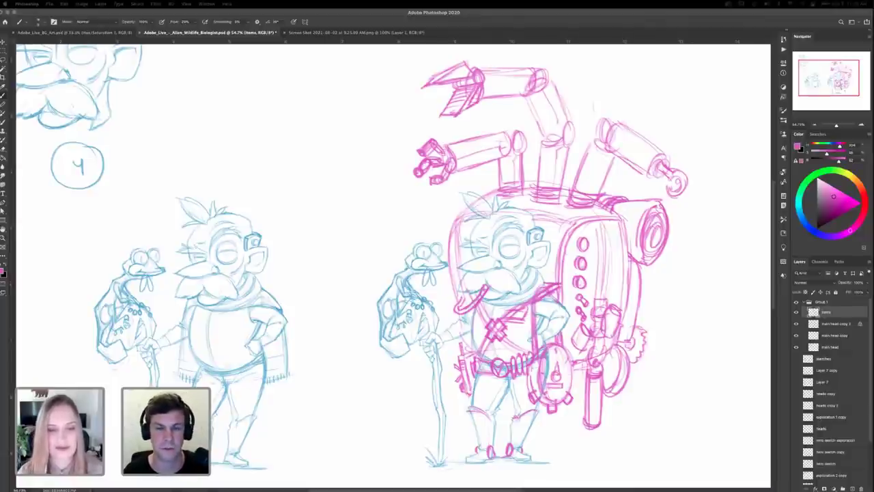
click(554, 125)
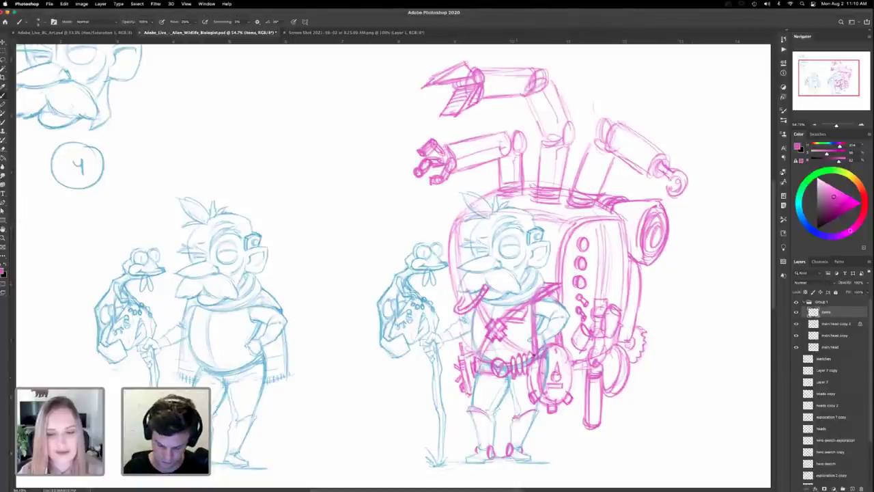
Step: Sketch a blob-shaped, one-eyed magenta creature clinging to the top of the original character's head
scroll(615, 339, left, 5)
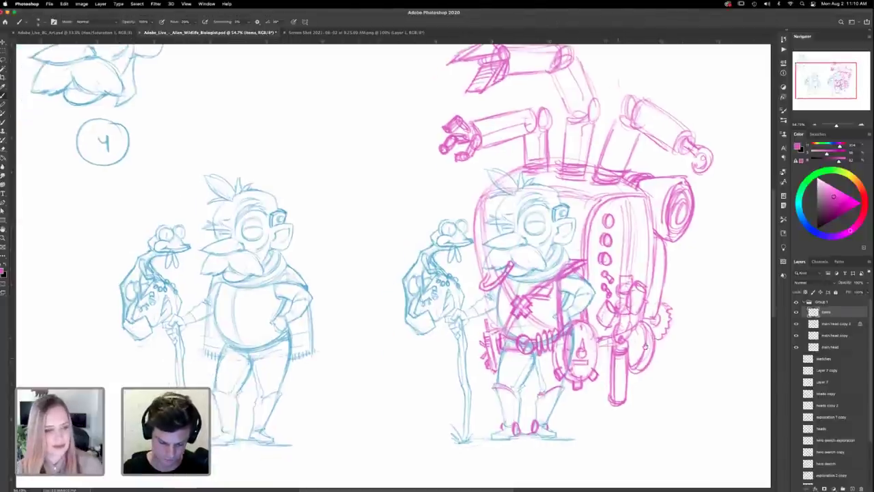
scroll(415, 276, up, 5)
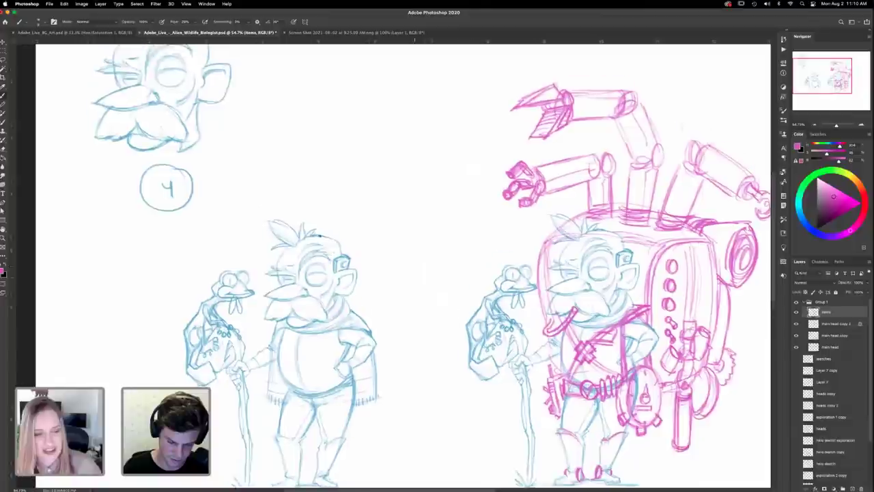
mouse_move(310, 240)
mouse_down()
mouse_move(306, 224)
mouse_move(330, 192)
mouse_move(366, 218)
mouse_move(355, 252)
mouse_move(321, 239)
mouse_up()
mouse_move(335, 210)
mouse_down()
mouse_move(350, 230)
mouse_move(351, 212)
mouse_move(340, 226)
mouse_up()
click(342, 224)
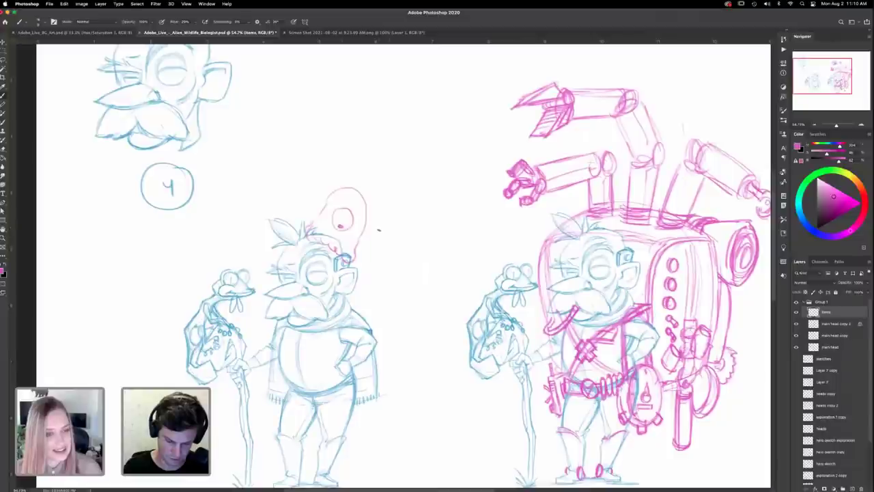
drag(408, 267, 411, 265)
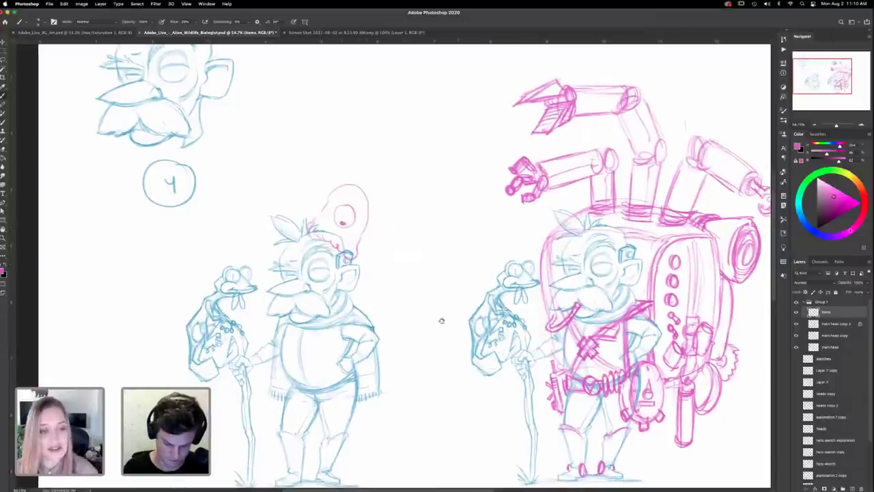
Step: Try curved, feather-like strands on the head of the staff creature beside the geared-up character, and erase them
scroll(439, 312, down, 3)
scroll(439, 312, right, 2)
scroll(393, 265, right, 3)
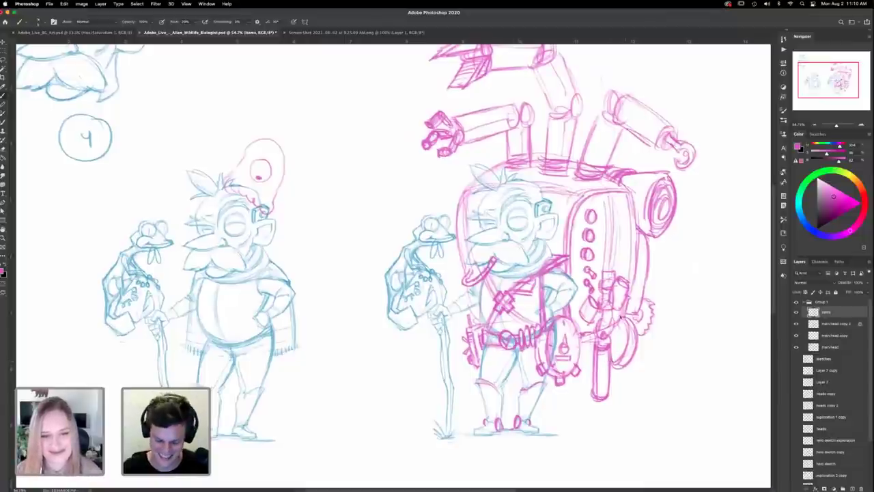
mouse_move(440, 220)
mouse_down()
mouse_move(403, 209)
mouse_move(375, 218)
mouse_move(403, 212)
mouse_move(416, 231)
mouse_move(422, 201)
mouse_up()
drag(493, 235, 460, 243)
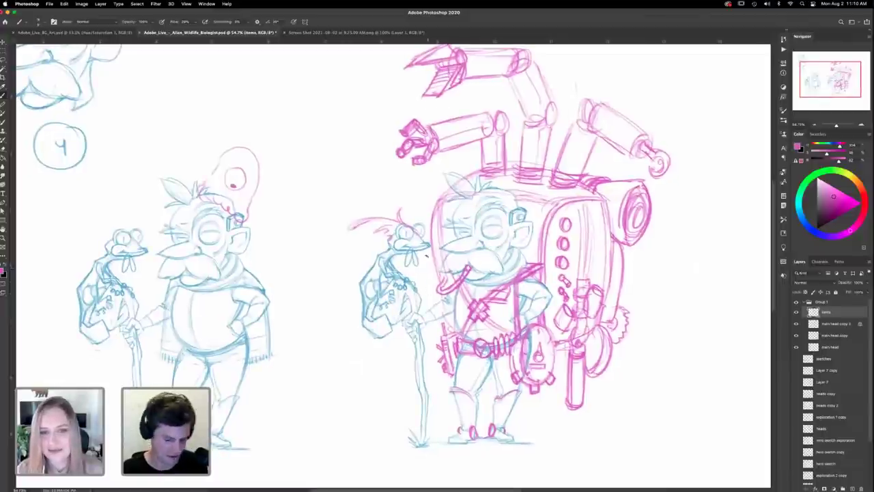
key(e)
mouse_move(409, 236)
mouse_down()
mouse_move(362, 229)
mouse_move(381, 211)
mouse_move(335, 228)
mouse_up()
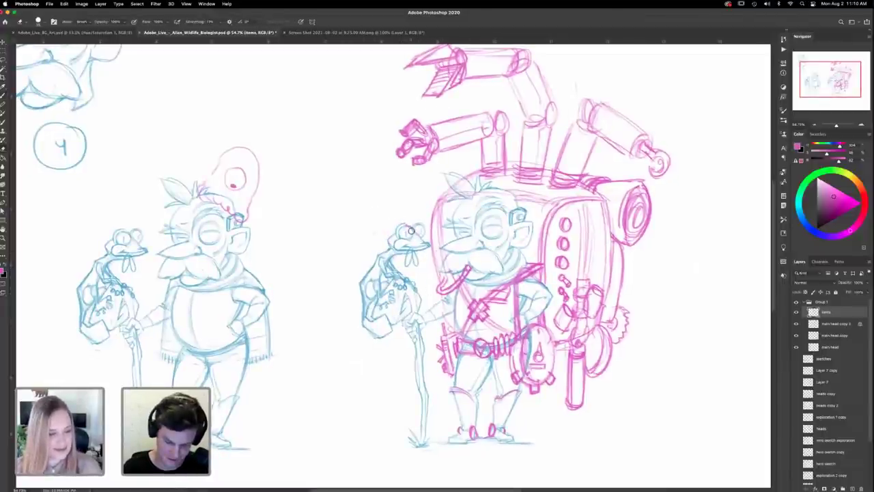
Step: Draw a broad, fin-like crest with inner lines extending back from the head of the geared-up character's staff creature
key(b)
mouse_move(412, 226)
mouse_down()
mouse_move(355, 222)
mouse_move(365, 240)
mouse_move(383, 238)
mouse_move(367, 241)
mouse_move(381, 219)
mouse_move(393, 223)
mouse_move(368, 237)
mouse_up()
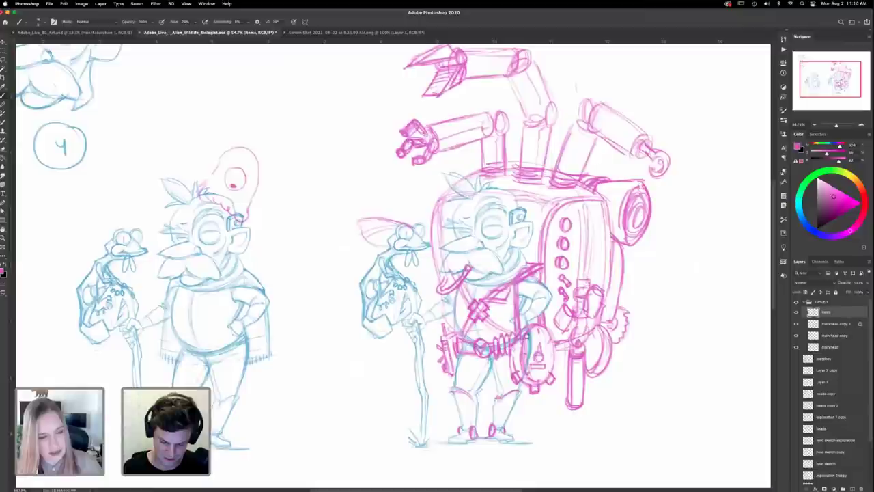
drag(605, 350, 558, 357)
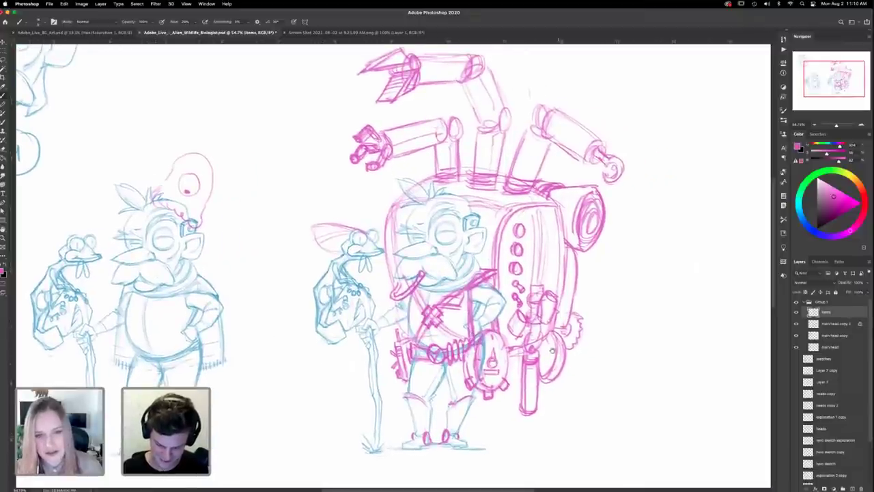
scroll(557, 356, right, 2)
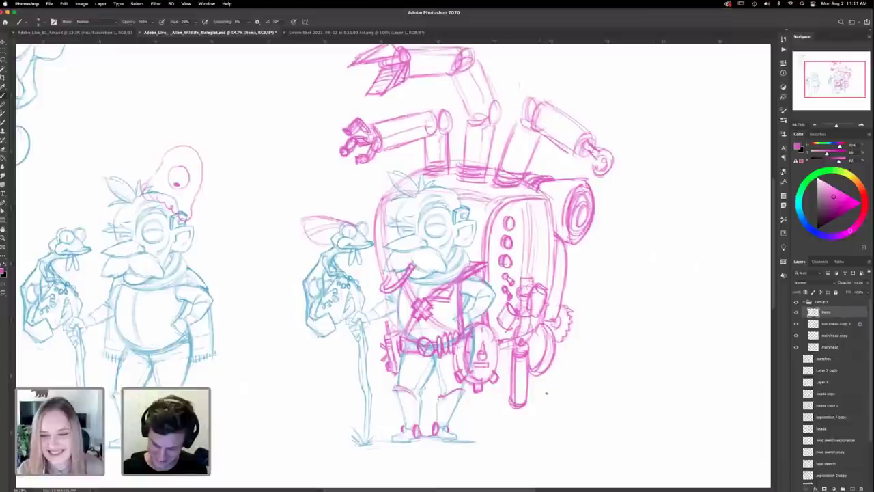
scroll(554, 375, right, 3)
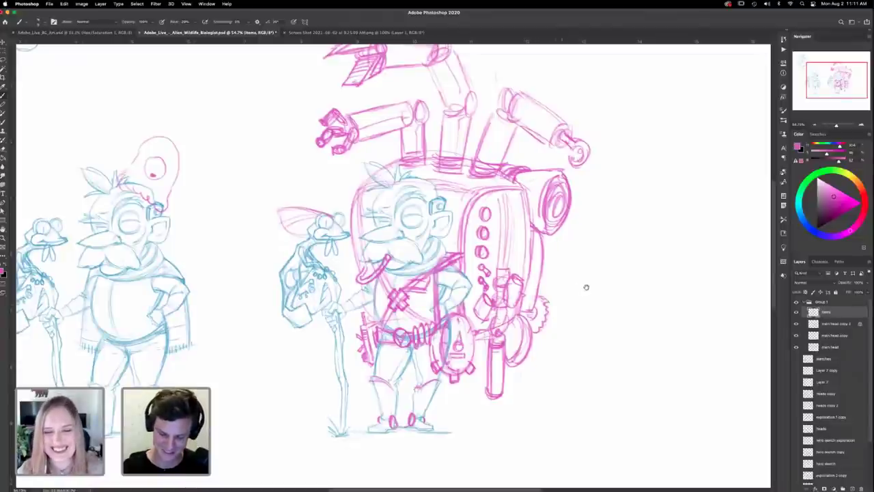
scroll(586, 288, left, 3)
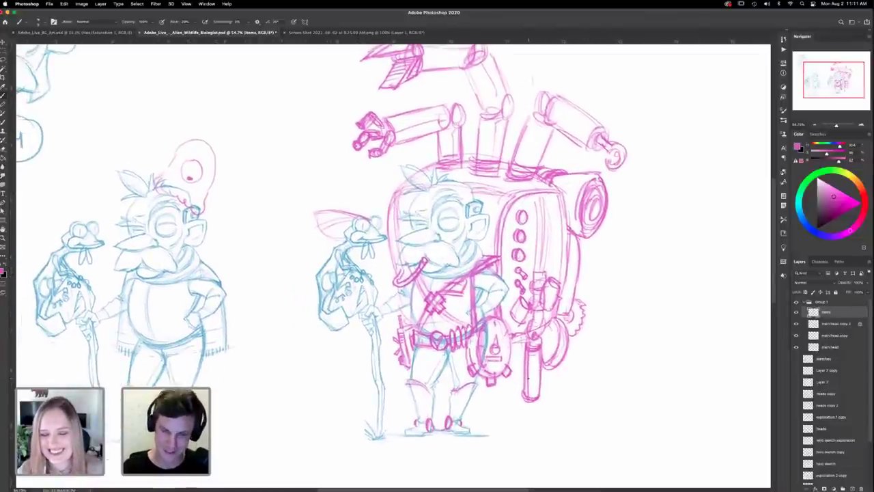
scroll(529, 378, up, 3)
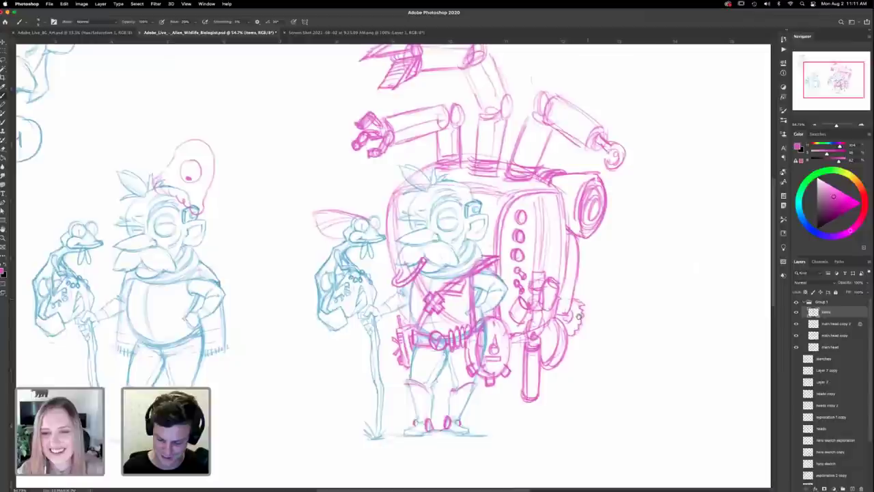
Step: Add shading strokes to the backpack's mechanical arms and sketch a second magenta canister beside the one hanging under the pack
scroll(527, 291, up, 2)
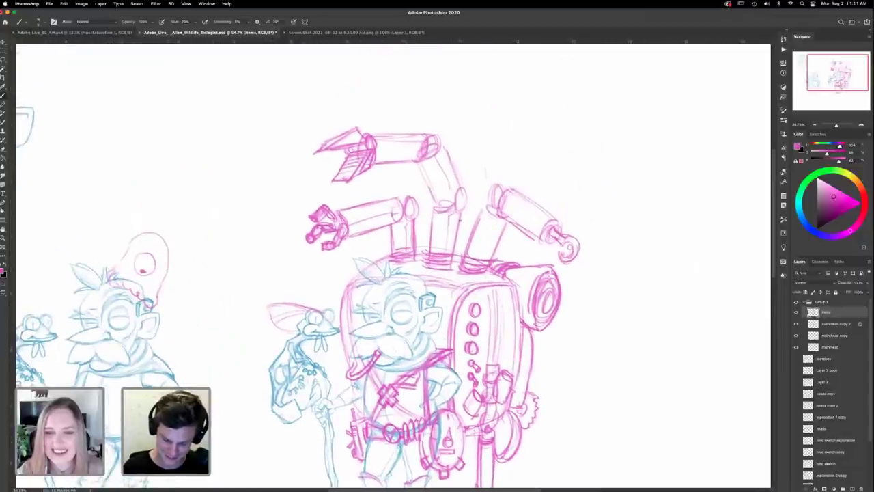
mouse_move(475, 255)
mouse_down()
mouse_move(491, 220)
mouse_move(521, 202)
mouse_move(511, 201)
mouse_move(546, 229)
mouse_up()
scroll(543, 333, down, 3)
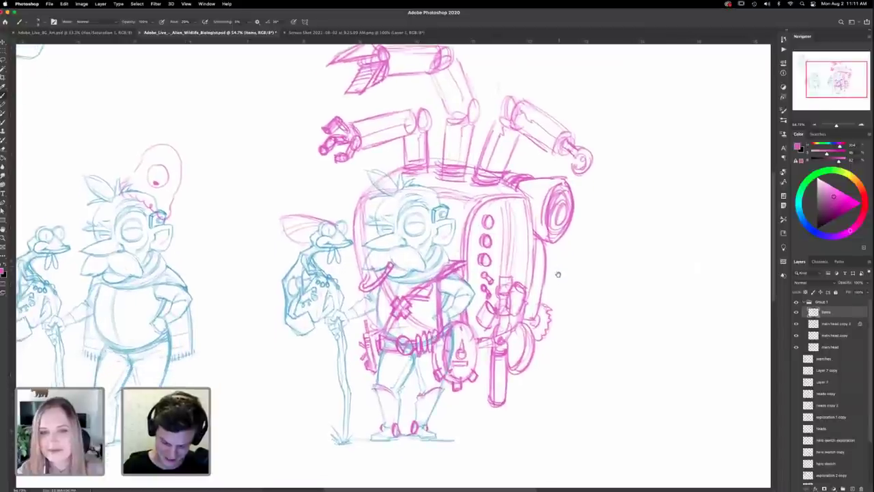
mouse_move(560, 277)
mouse_down()
mouse_move(553, 261)
mouse_move(523, 264)
mouse_move(513, 278)
mouse_up()
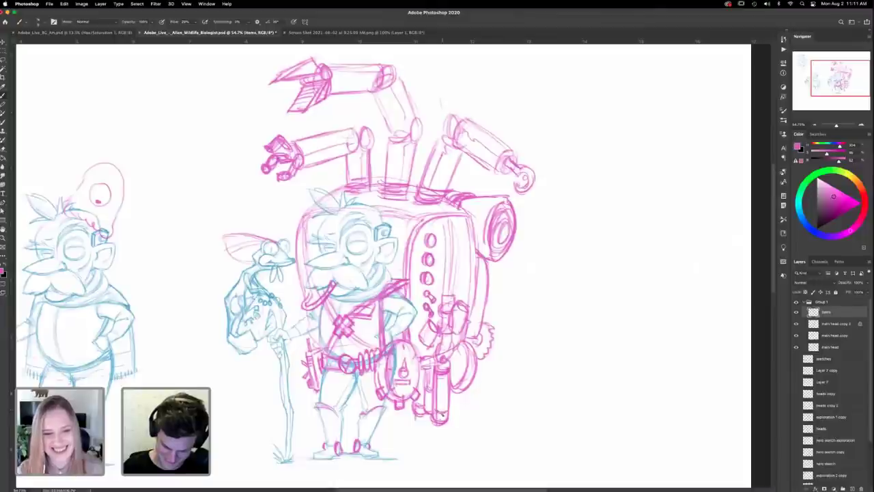
mouse_move(429, 395)
mouse_down()
mouse_move(429, 414)
mouse_move(447, 410)
mouse_move(448, 422)
mouse_up()
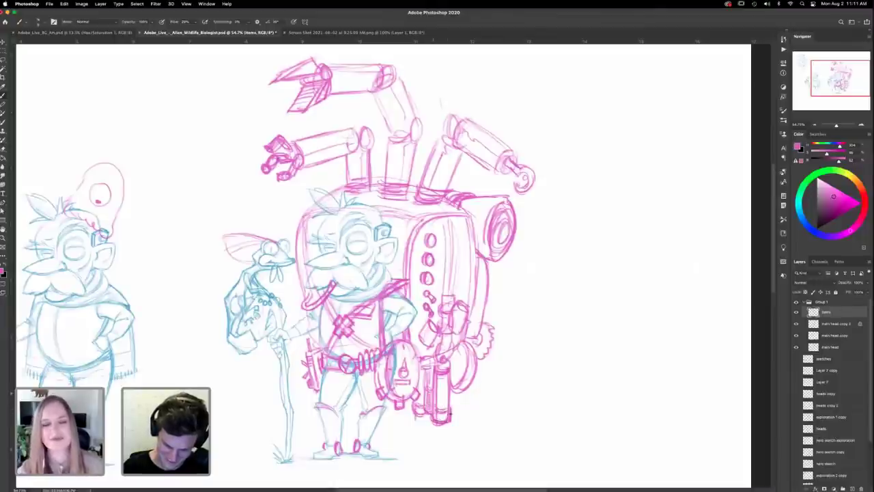
mouse_move(518, 305)
mouse_down()
mouse_move(528, 276)
mouse_move(534, 296)
mouse_move(536, 275)
mouse_move(562, 243)
mouse_move(627, 207)
mouse_move(612, 197)
mouse_move(687, 146)
mouse_move(683, 155)
mouse_up()
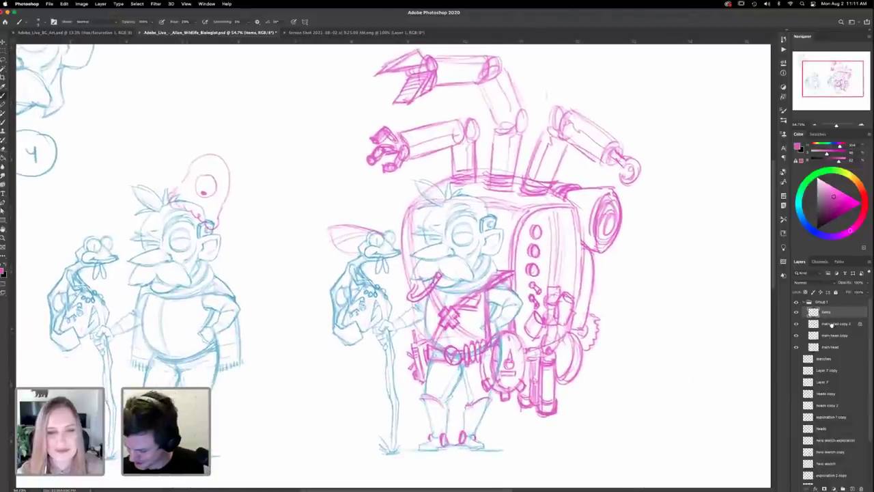
Step: Identify the layer that holds the original caped character and lower its opacity to about 38%
click(831, 324)
click(796, 324)
click(797, 324)
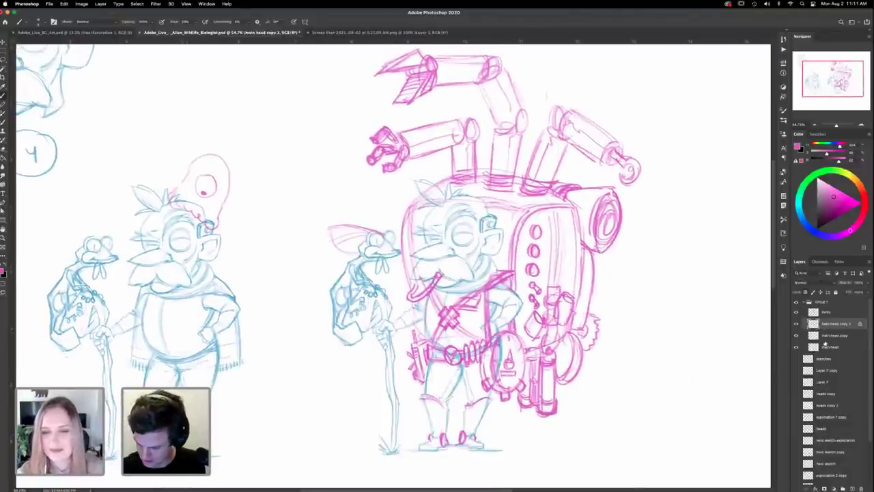
double_click(831, 335)
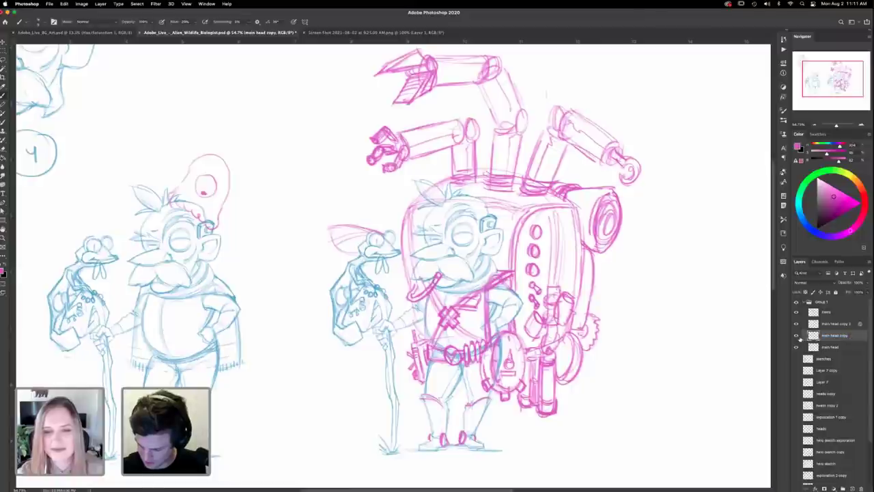
click(796, 336)
click(797, 336)
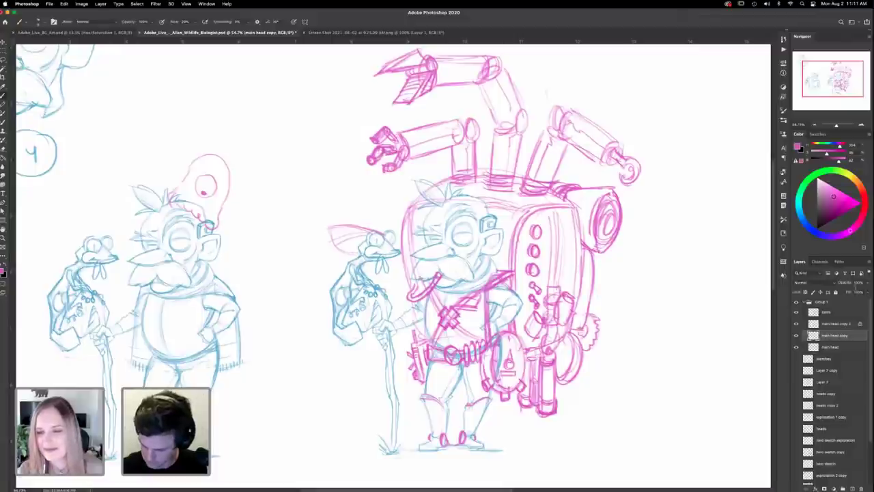
click(866, 283)
click(853, 291)
drag(853, 291, 848, 289)
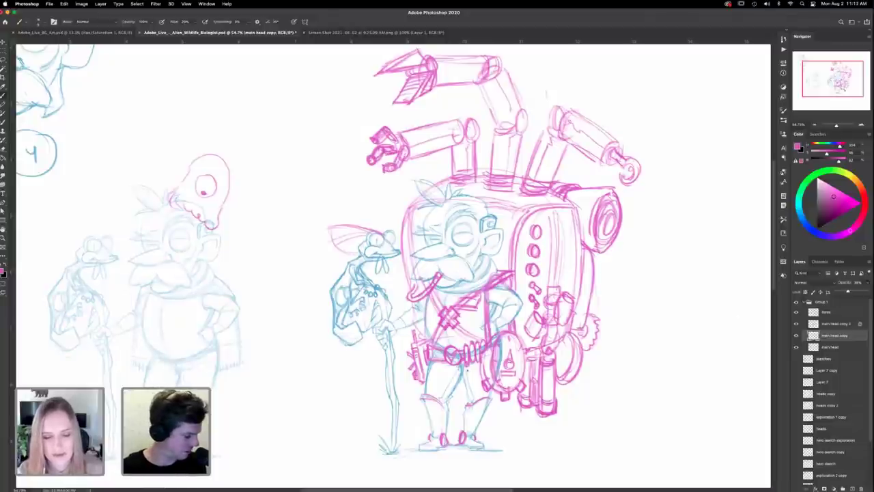
Step: Check what the main head and items layers contain by briefly hiding and reshowing each
scroll(308, 293, left, 10)
scroll(308, 293, down, 2)
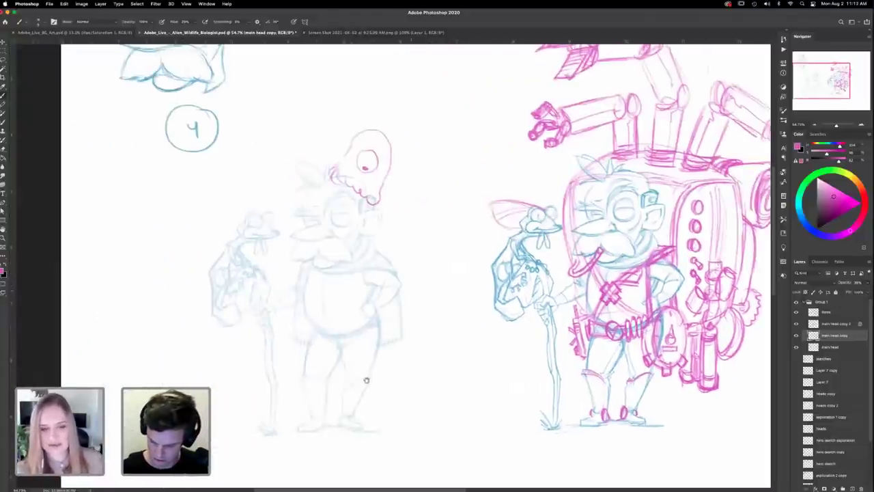
drag(423, 397, 381, 413)
click(826, 349)
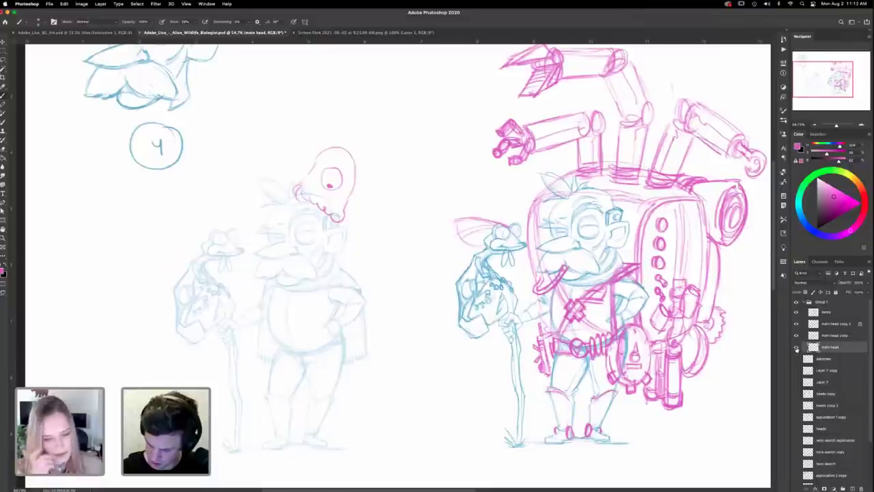
click(796, 347)
click(796, 347)
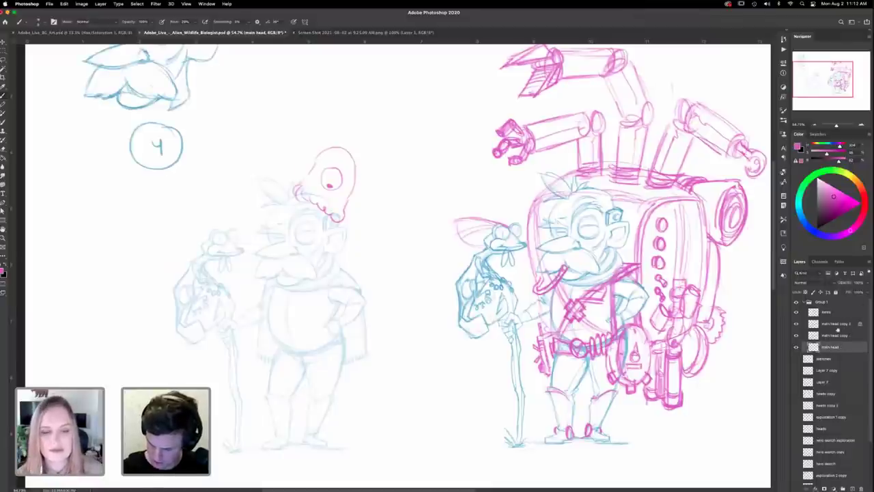
click(796, 314)
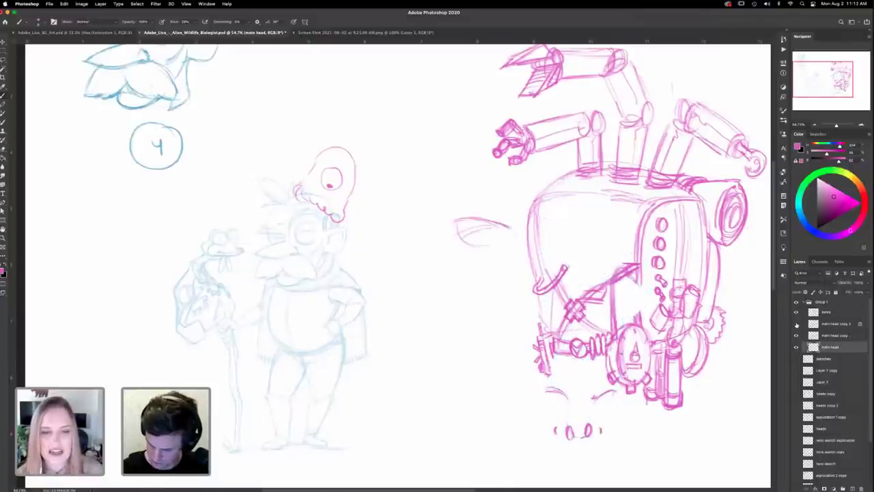
click(796, 314)
click(796, 312)
click(796, 312)
Step: Remove the one-eyed blob creature above the original character's head from the items layer
click(819, 312)
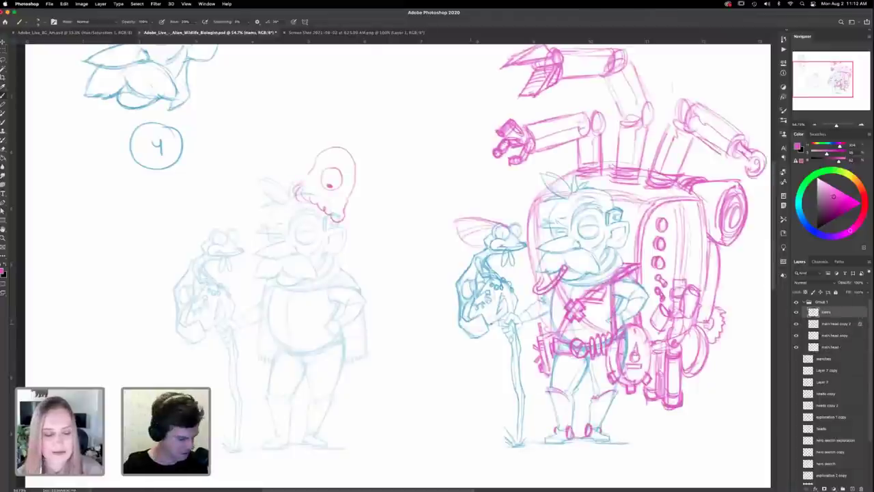
key(l)
mouse_move(379, 174)
mouse_down()
mouse_move(305, 127)
mouse_move(374, 217)
mouse_up()
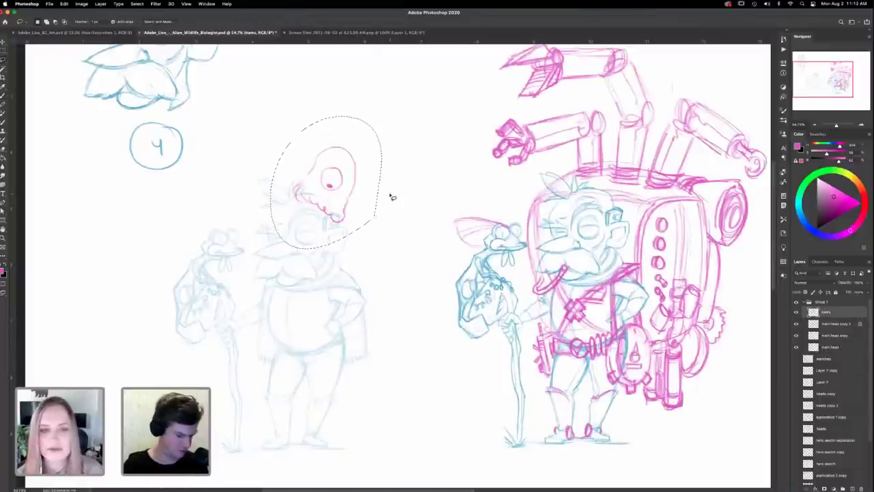
key(Delete)
key(super+d)
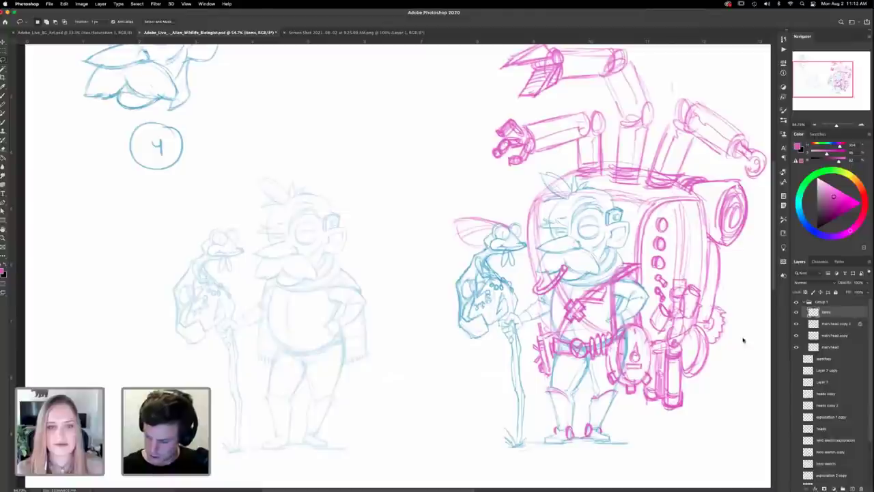
Step: Enlarge both characters and the magenta gear together and reposition them to fill more of the page
key(super+0)
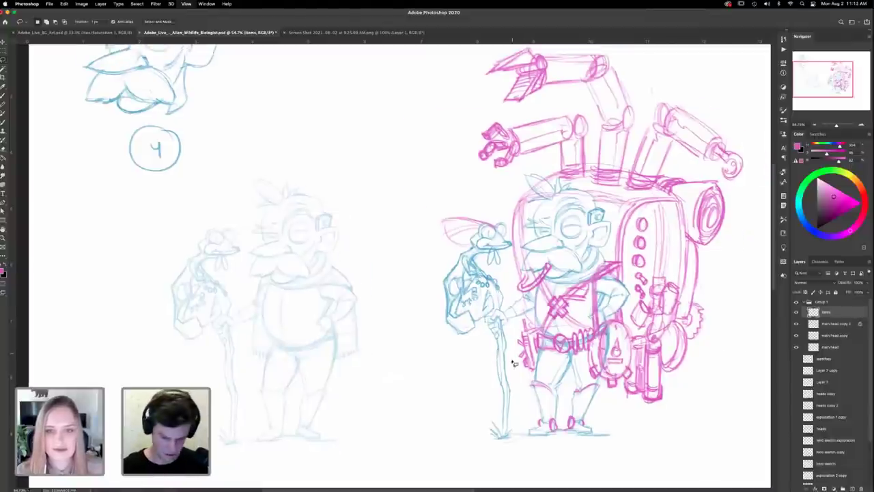
scroll(514, 362, down, 2)
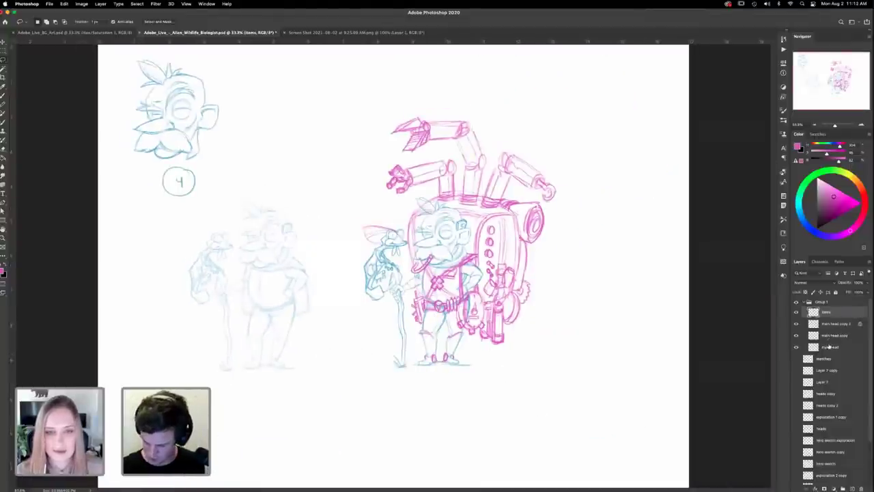
shift+click(833, 335)
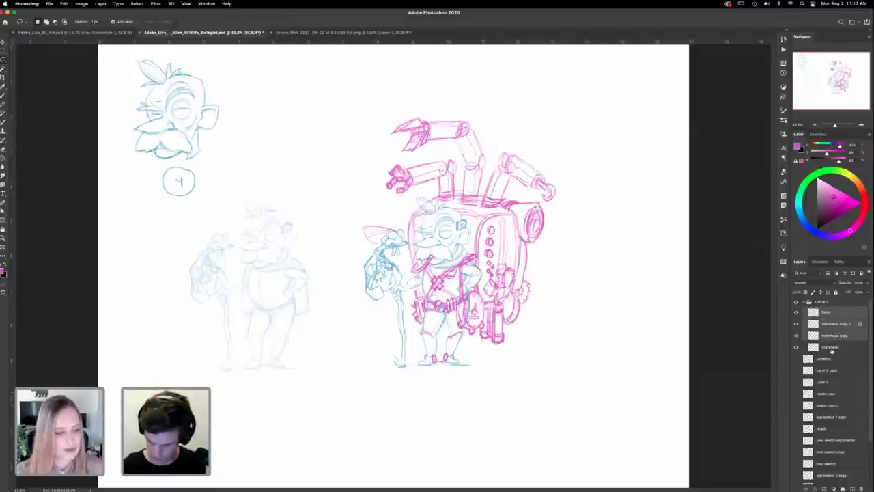
key(super+t)
mouse_move(557, 372)
mouse_down()
mouse_move(656, 486)
mouse_move(672, 482)
mouse_up()
drag(602, 379, 553, 345)
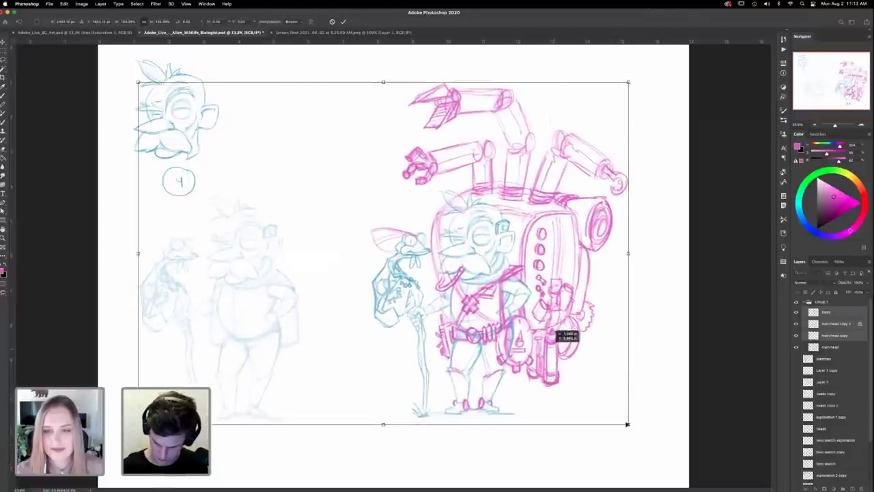
drag(627, 424, 661, 466)
drag(622, 369, 618, 360)
key(Return)
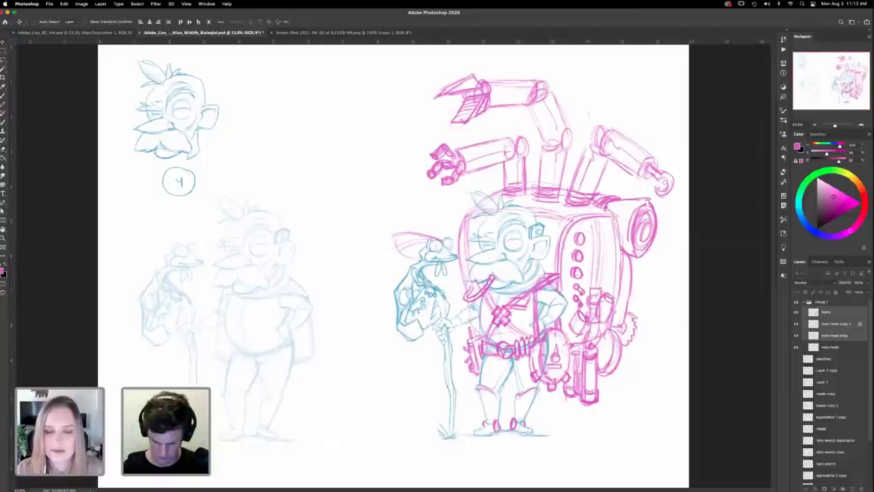
Step: Create a new layer directly above the faded original character's layer and name it "final sketch 1"
click(834, 335)
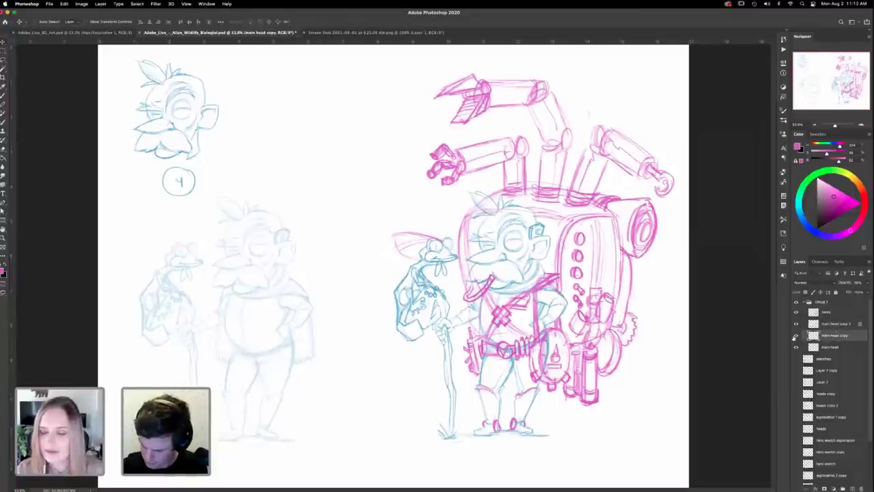
click(796, 335)
click(795, 336)
click(852, 488)
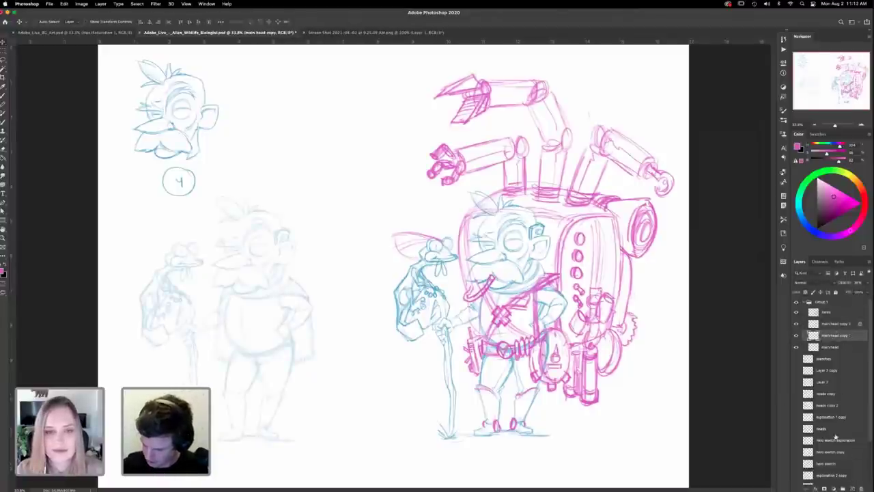
double_click(828, 335)
text(f)
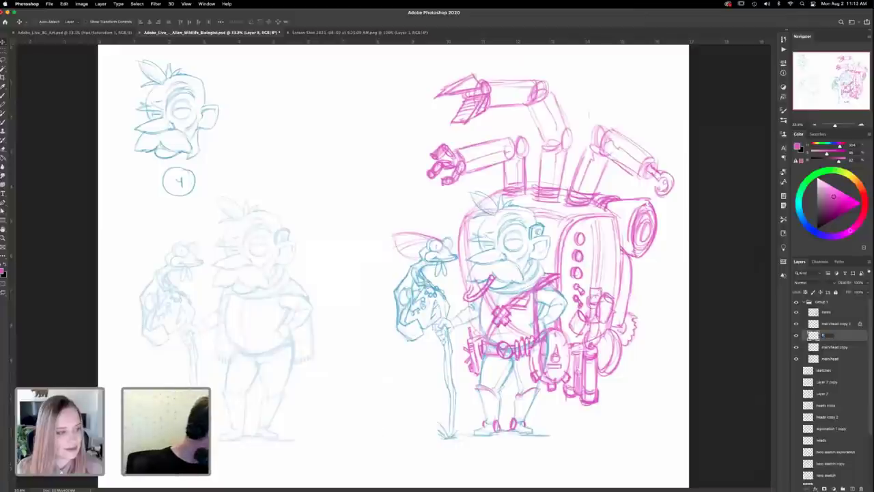
text(inal s)
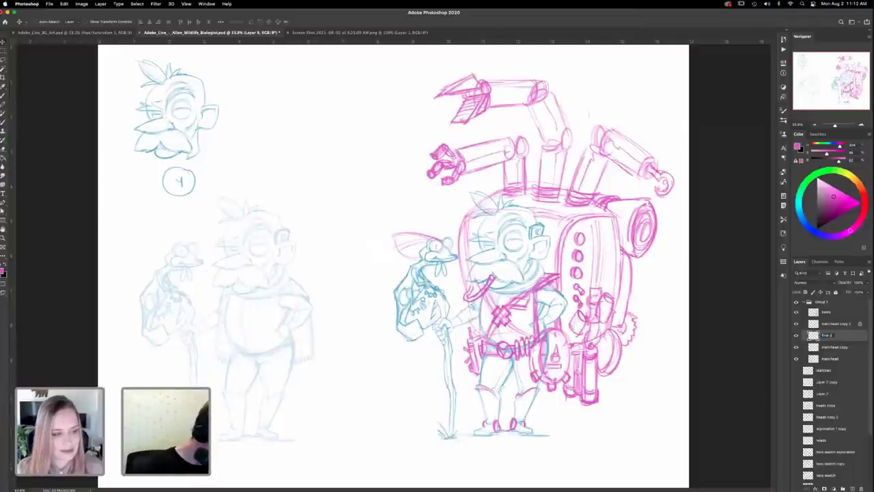
text(ketch 1)
key(Return)
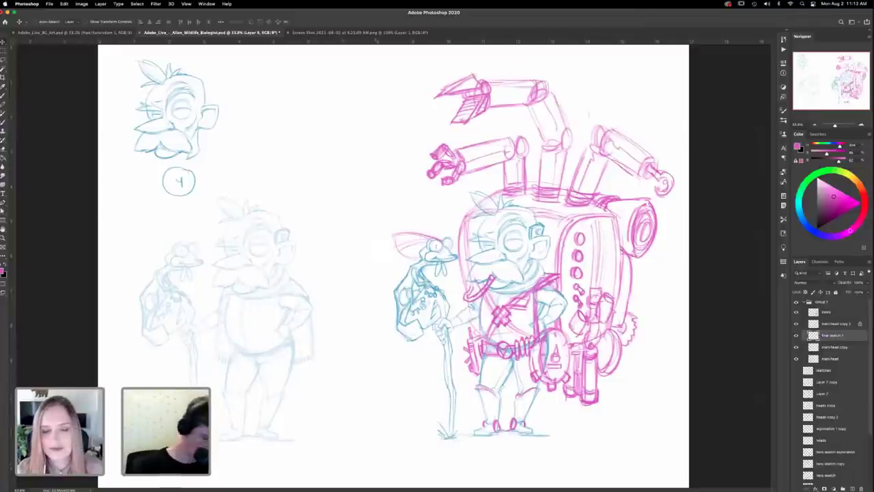
Step: Reset the drawing color to black and ready the brush for tracing over the faded original character
key(d)
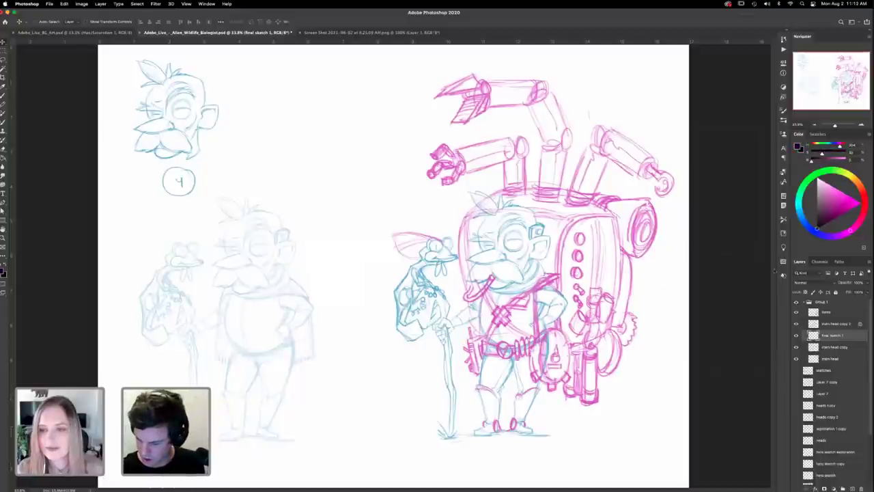
key(z)
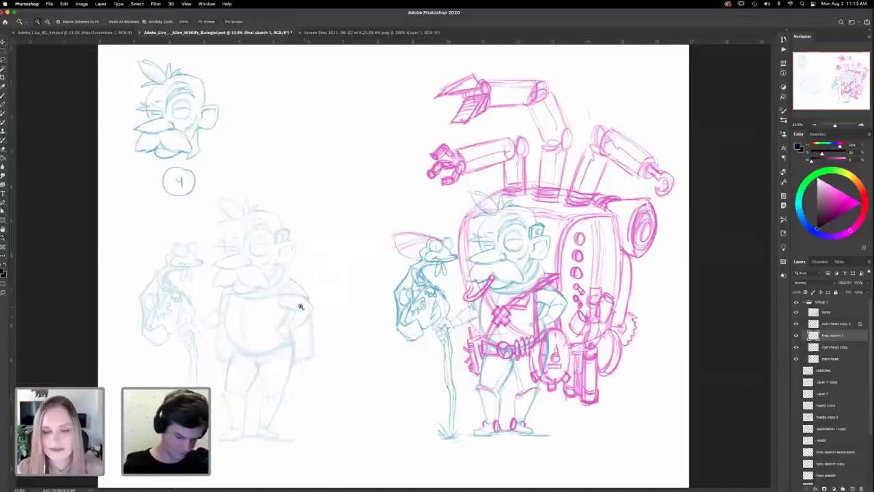
drag(288, 297, 458, 242)
drag(385, 205, 492, 209)
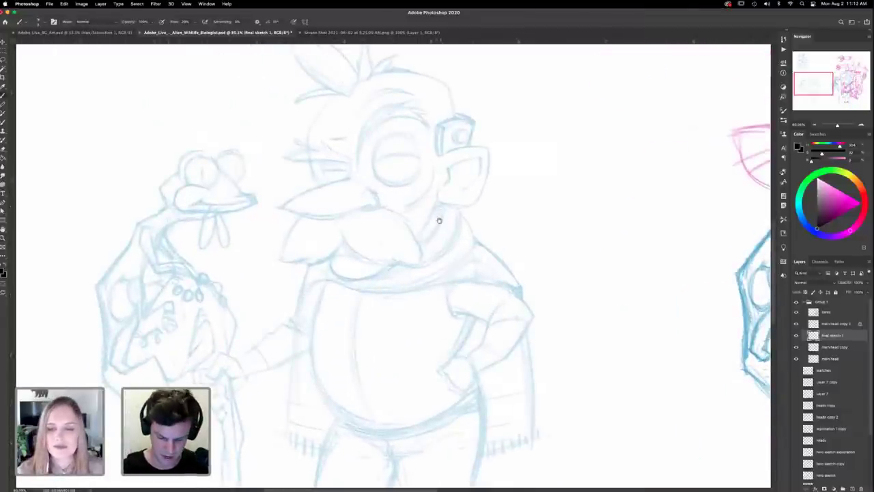
scroll(435, 221, up, 2)
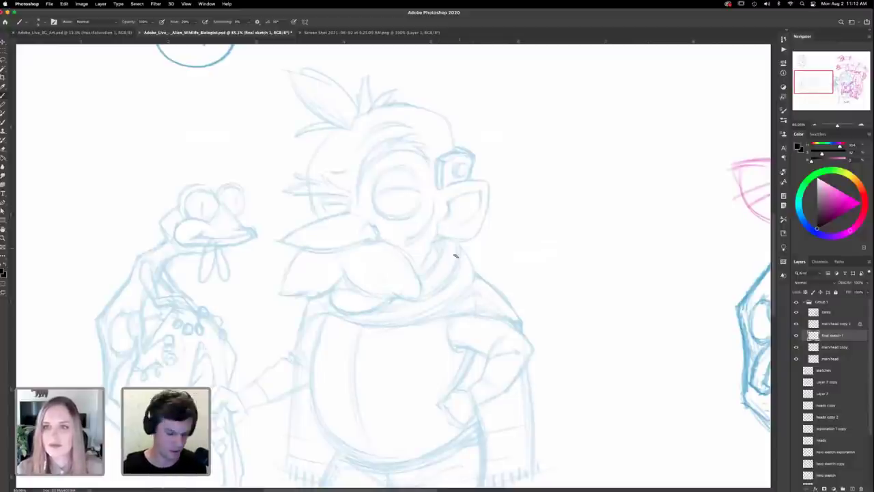
drag(503, 223, 448, 289)
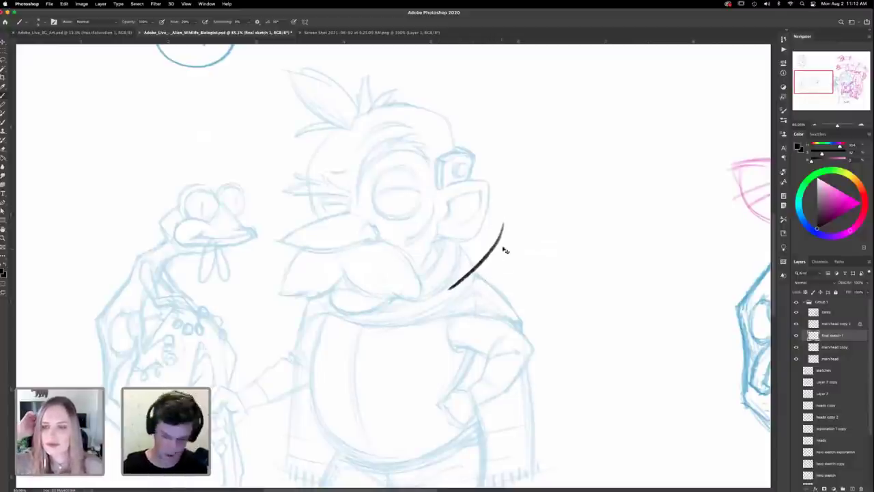
drag(535, 215, 382, 347)
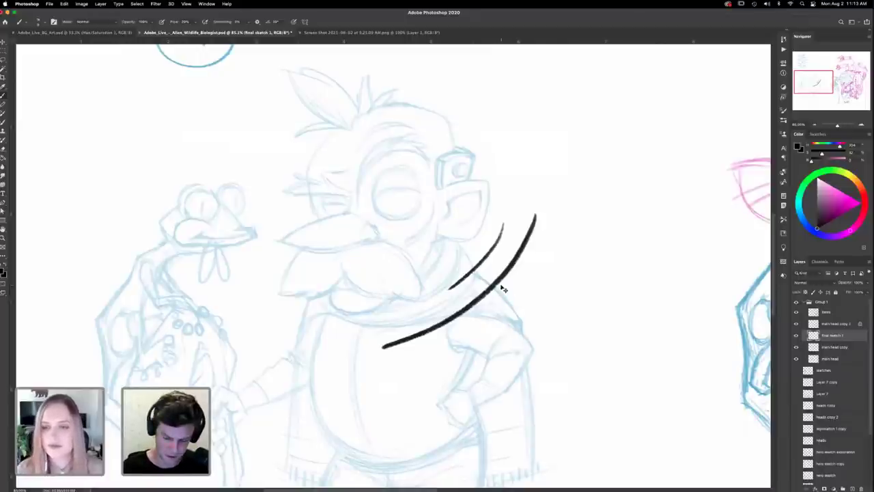
key(super+z)
key(super+z)
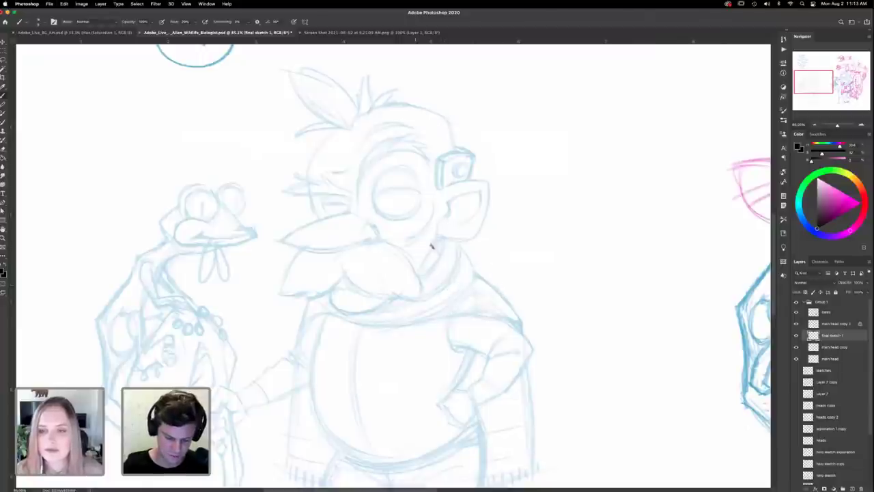
Step: Trace the top edge of the character's long nose and the bridge rising beside the far eye in black
drag(437, 294, 458, 326)
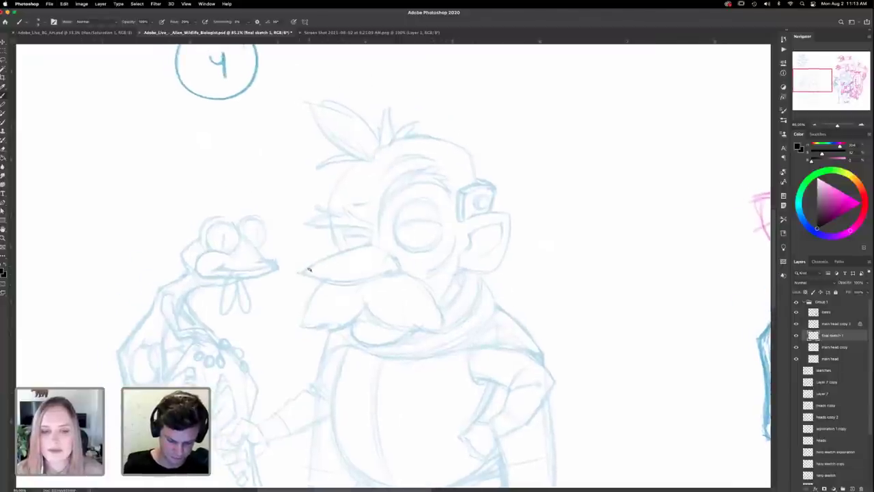
drag(326, 258, 300, 274)
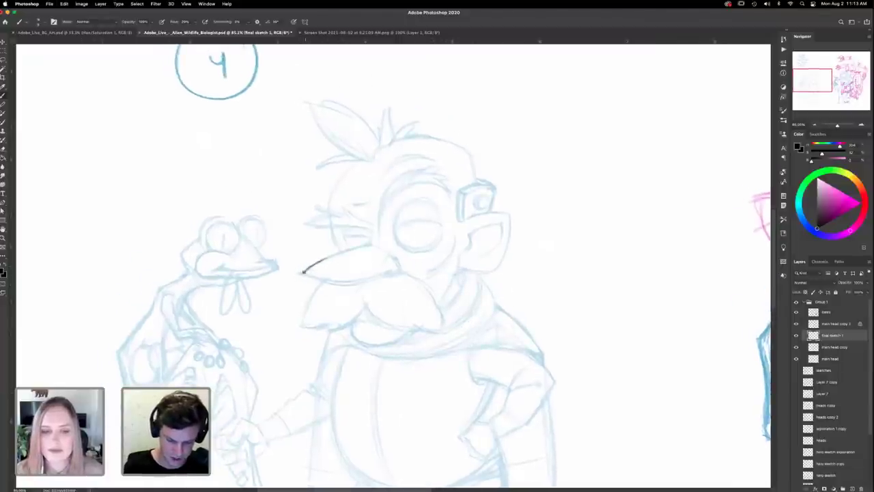
click(796, 335)
click(796, 336)
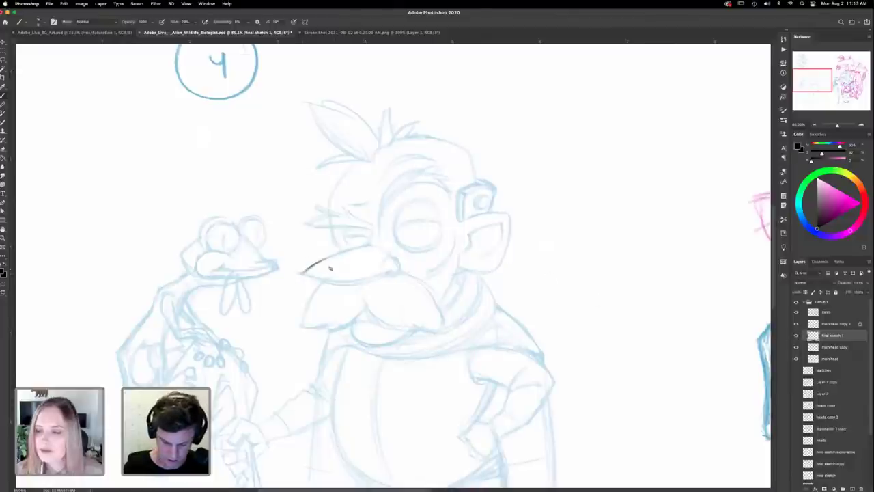
drag(301, 274, 366, 245)
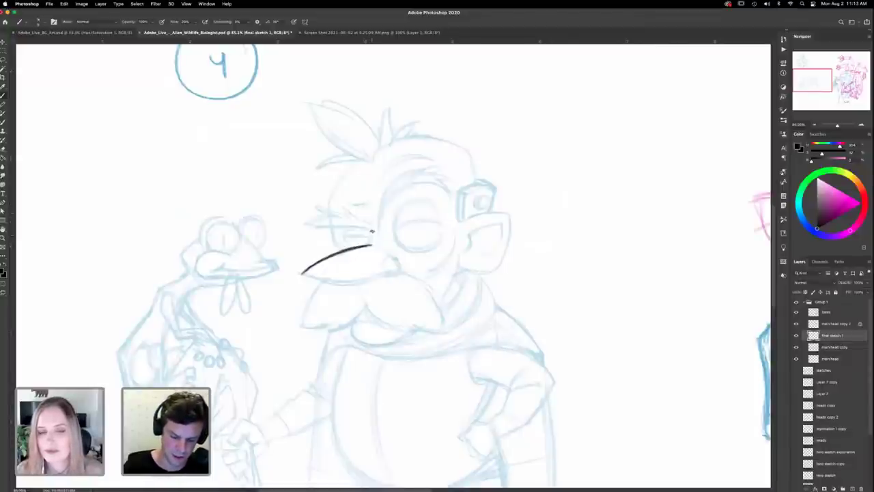
drag(372, 226, 369, 246)
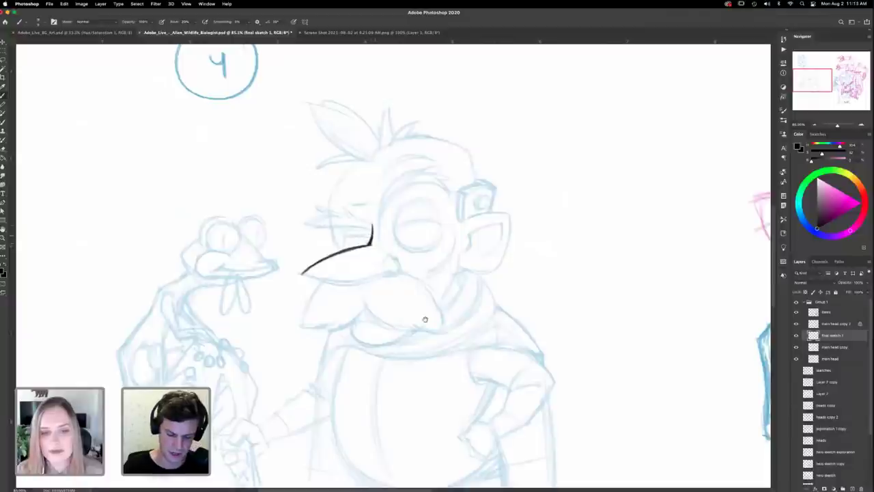
Step: Trace the far side of the face from the nose up past the eye to the forehead's hairline
drag(441, 349, 474, 369)
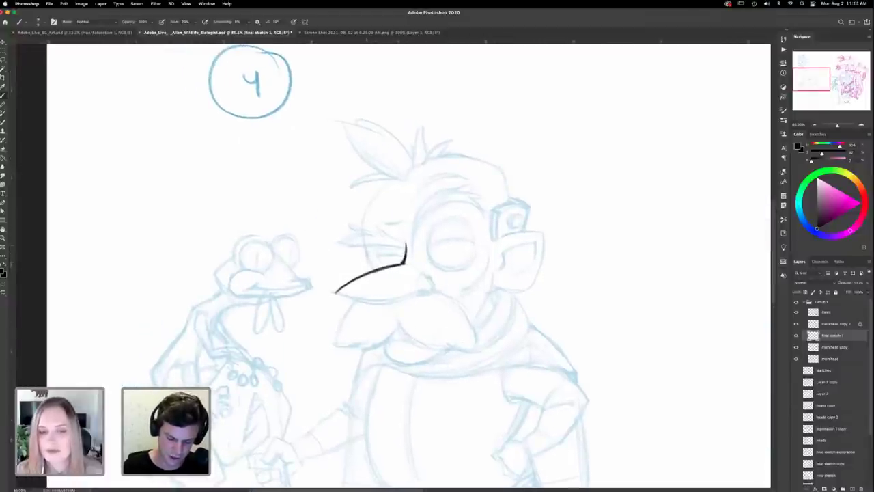
drag(365, 243, 371, 268)
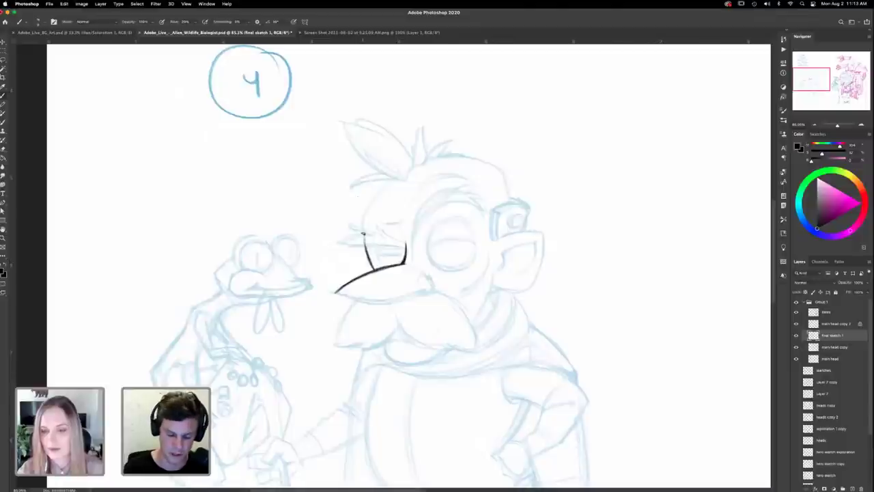
mouse_move(364, 234)
mouse_down()
mouse_move(363, 214)
mouse_move(364, 221)
mouse_move(391, 180)
mouse_up()
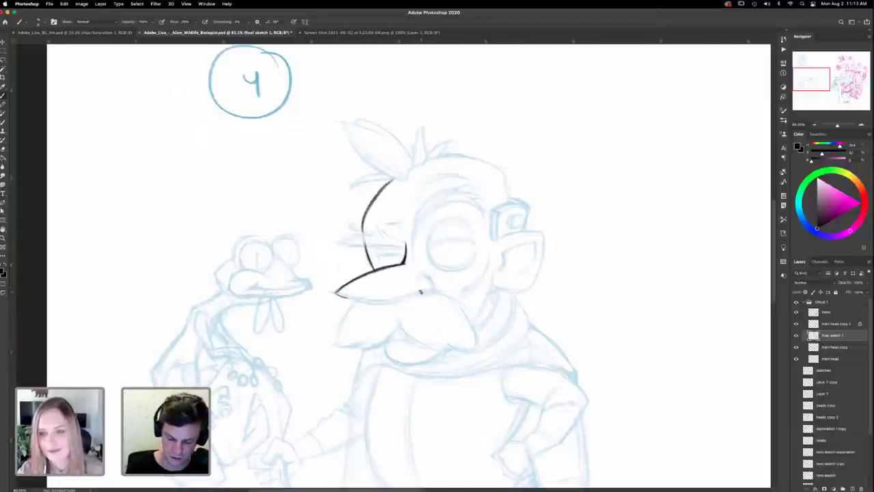
Step: Trace the nostril curve and the underside of the nose to close the nose outline
drag(421, 292, 439, 291)
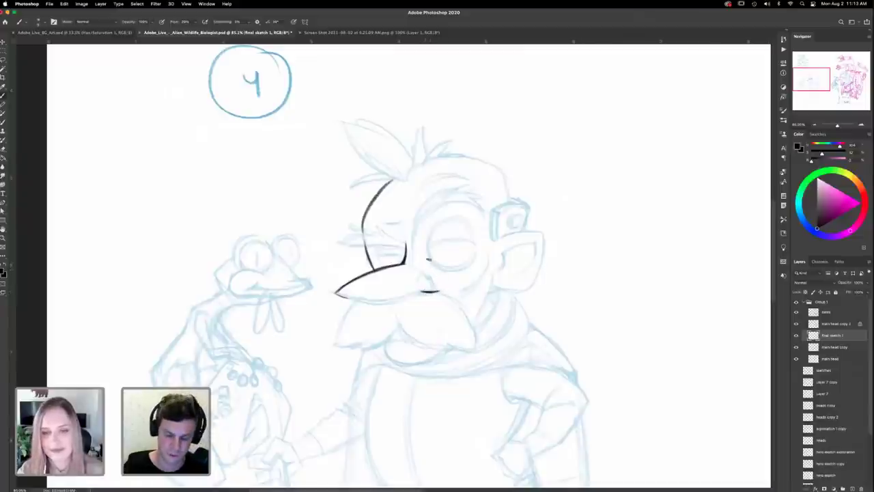
mouse_move(422, 276)
mouse_down()
mouse_move(436, 288)
mouse_move(424, 284)
mouse_up()
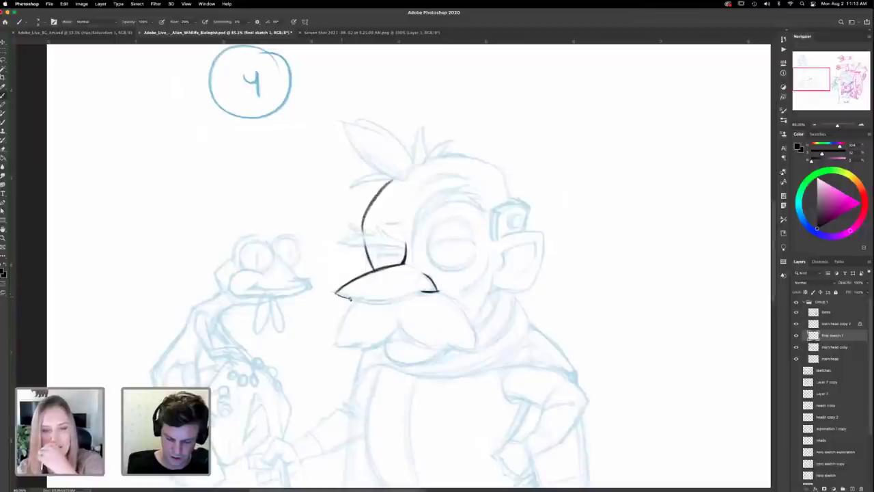
mouse_move(336, 295)
mouse_down()
mouse_move(380, 302)
mouse_move(435, 291)
mouse_move(367, 304)
mouse_up()
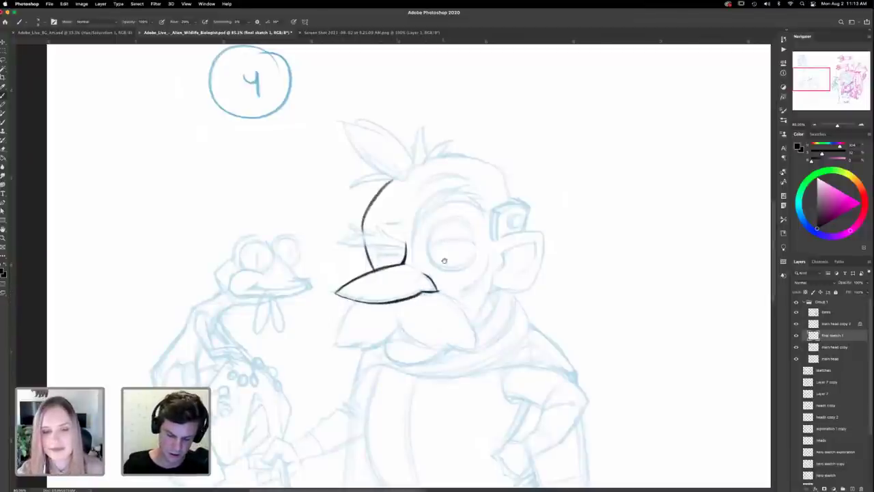
Step: Outline the far half of the mustache, from the center parting along its lower edge and up to the nose
drag(444, 261, 447, 253)
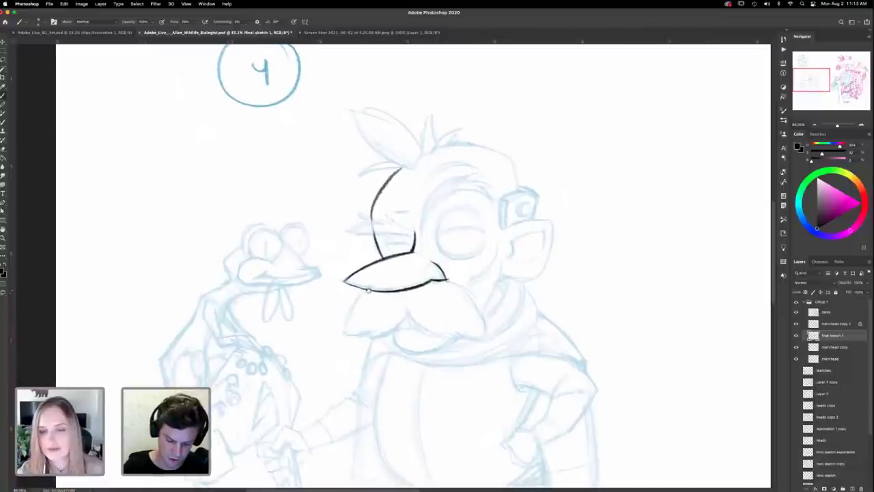
scroll(441, 307, down, 1)
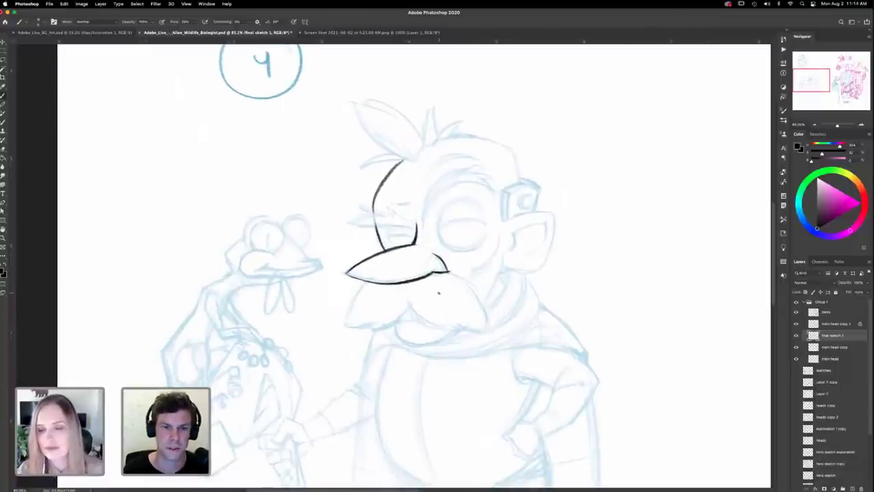
scroll(478, 300, down, 2)
scroll(478, 301, left, 1)
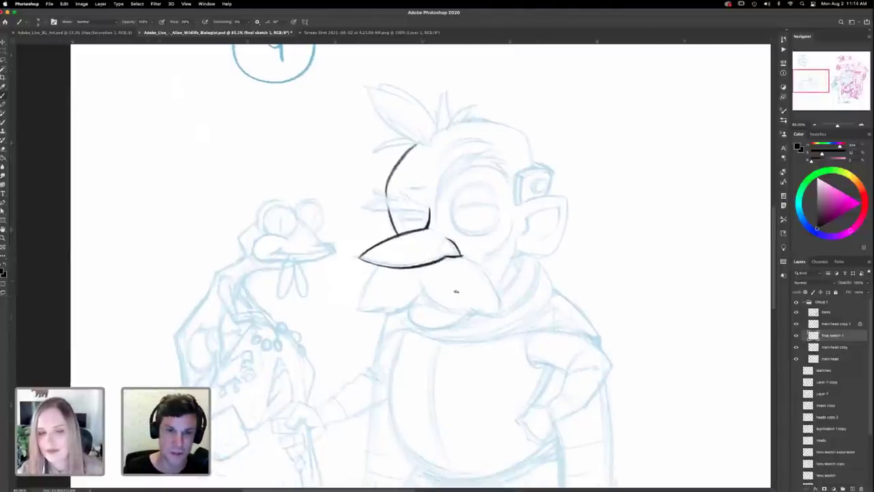
mouse_move(413, 299)
mouse_down()
mouse_move(419, 290)
mouse_move(384, 312)
mouse_up()
key(super+z)
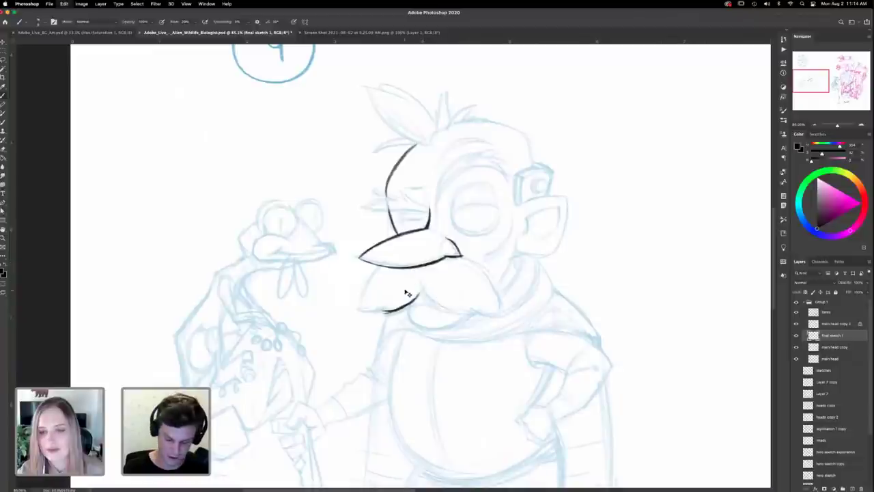
mouse_move(424, 287)
mouse_down()
mouse_move(410, 303)
mouse_move(367, 312)
mouse_up()
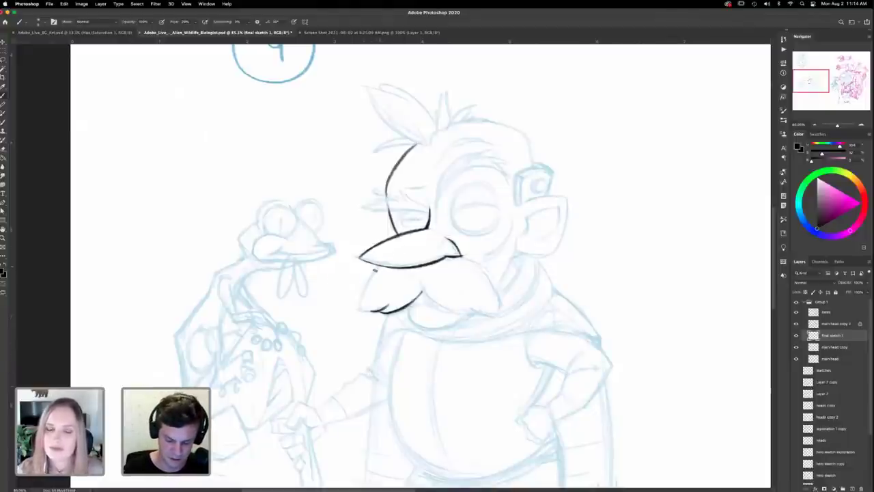
drag(379, 266, 359, 316)
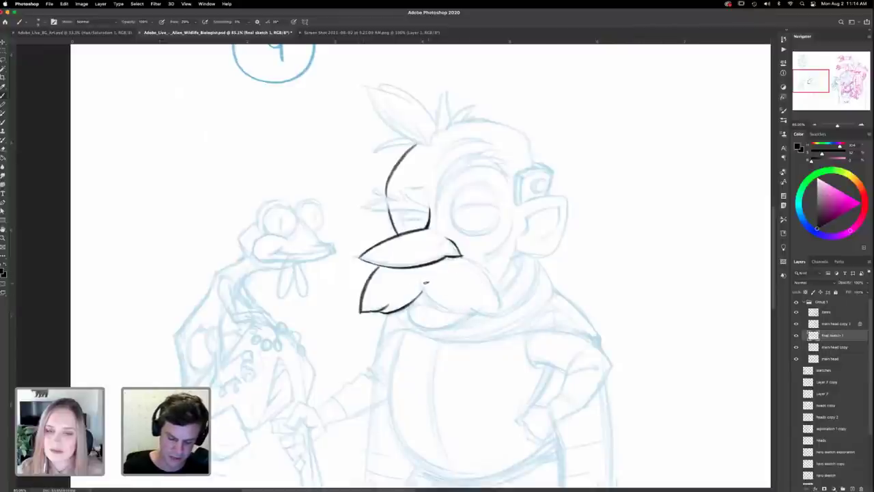
Step: Outline the near half of the mustache from the center parting to the nostril, and refine the far tip with small hair notches
mouse_move(418, 278)
mouse_down()
mouse_move(424, 299)
mouse_move(454, 311)
mouse_up()
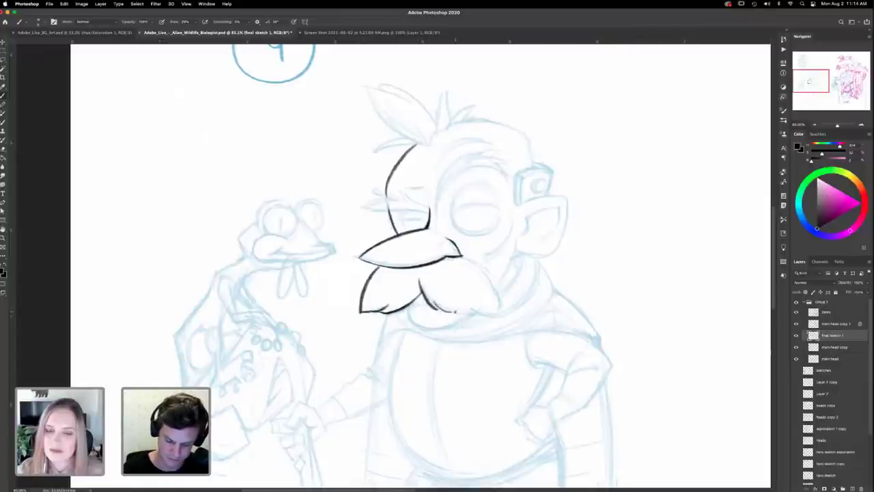
key(e)
mouse_move(380, 306)
mouse_down()
mouse_move(390, 305)
mouse_move(369, 311)
mouse_up()
key(b)
mouse_move(480, 324)
mouse_down()
mouse_move(447, 310)
mouse_move(491, 313)
mouse_move(470, 308)
mouse_move(500, 311)
mouse_up()
mouse_move(459, 257)
mouse_down()
mouse_move(485, 271)
mouse_move(497, 311)
mouse_up()
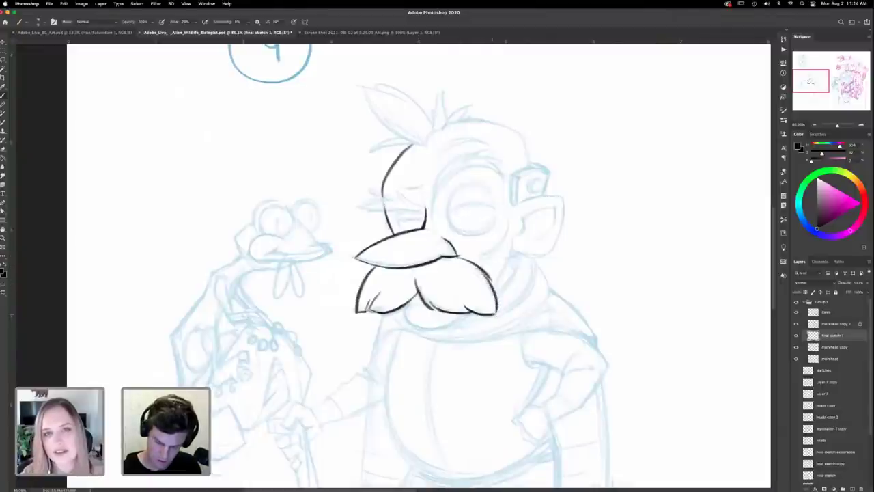
Step: Trace the mouth opening and the rounded lower lip beneath the mustache
scroll(492, 324, down, 1)
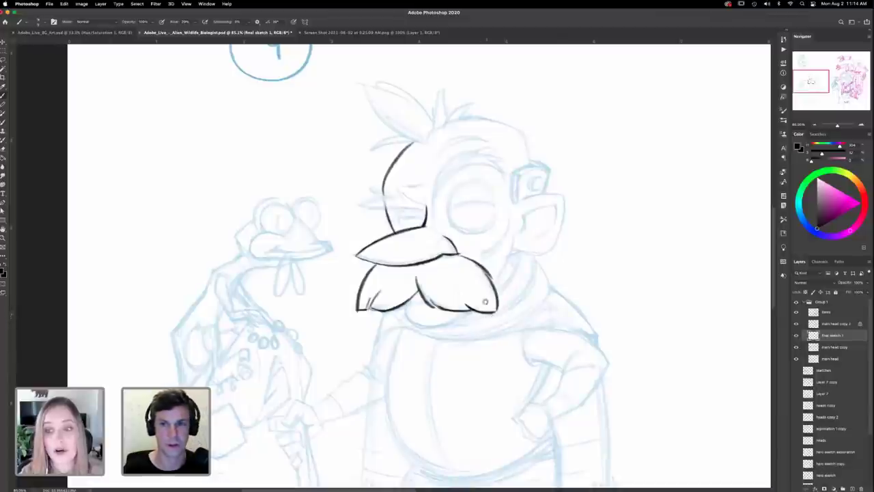
scroll(462, 324, up, 2)
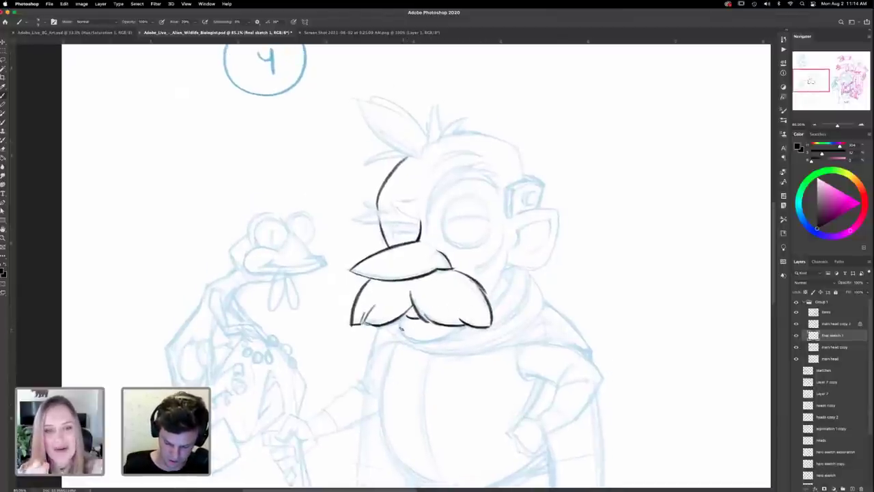
drag(409, 315, 400, 336)
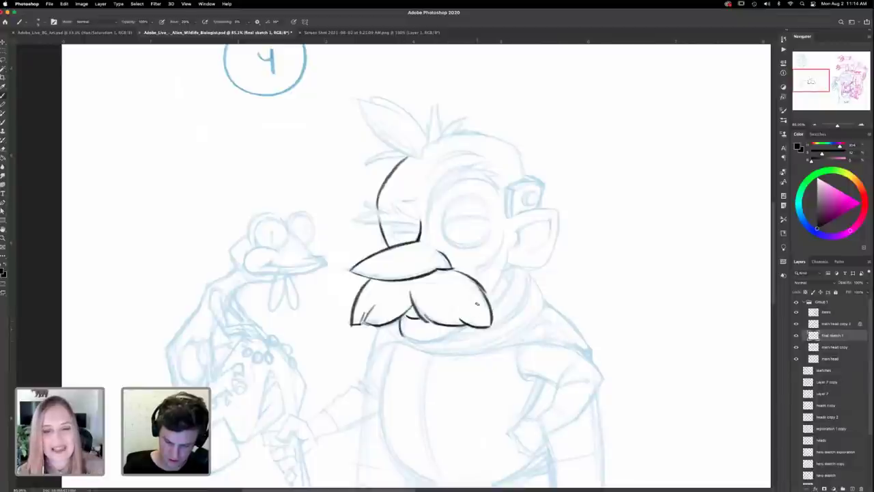
mouse_move(461, 326)
mouse_down()
mouse_move(418, 344)
mouse_move(400, 329)
mouse_up()
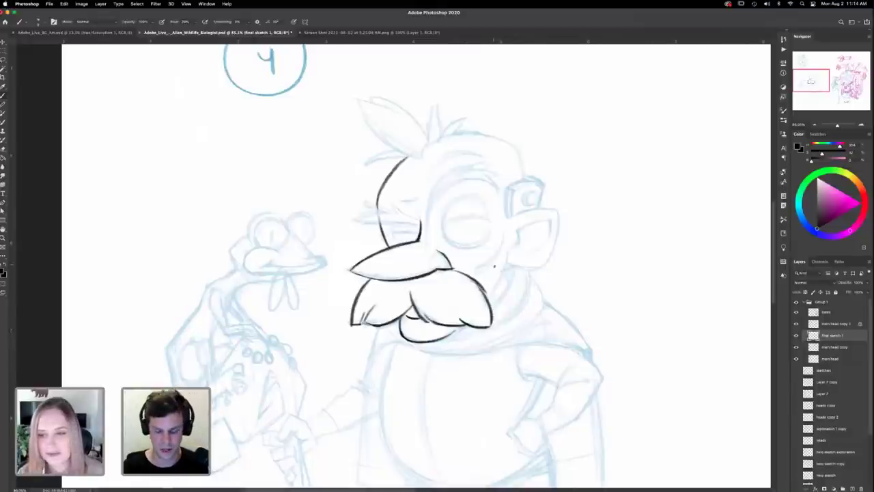
Step: Trace the far eyebrow over the eye as a pointed shape extending past the face, with tufted hair strokes on top
drag(462, 241, 458, 260)
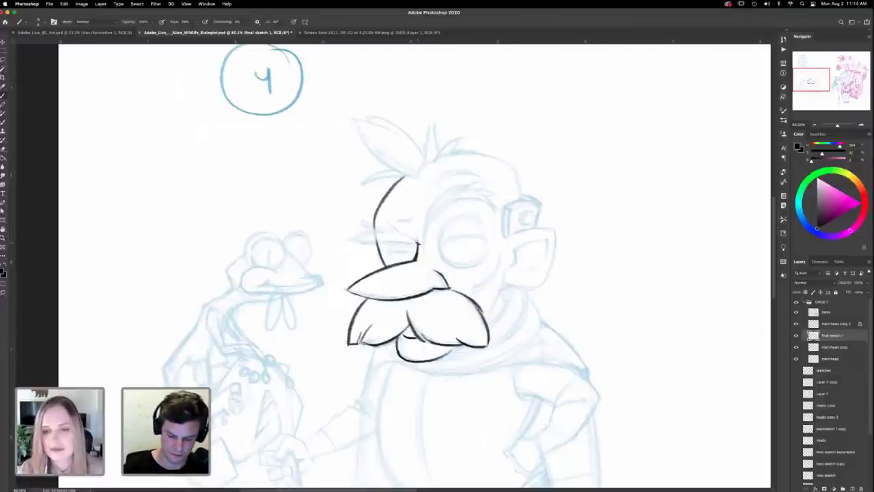
mouse_move(417, 241)
mouse_down()
mouse_move(386, 206)
mouse_move(394, 233)
mouse_up()
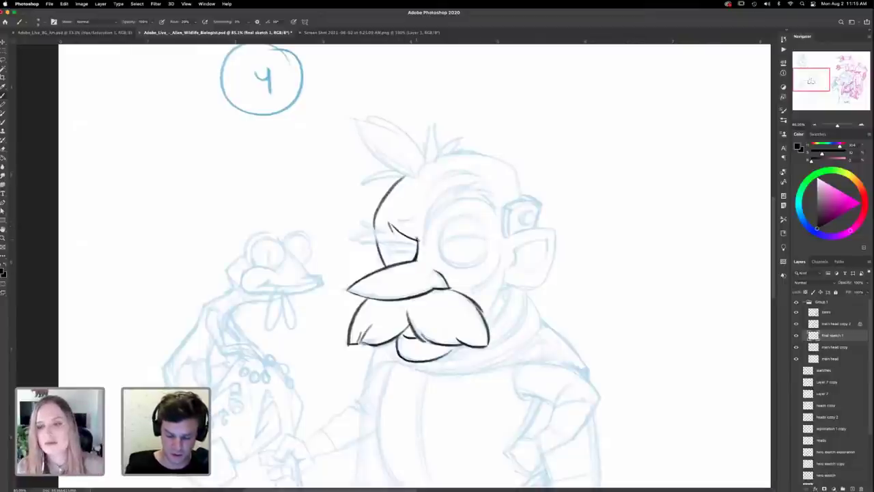
drag(418, 243, 360, 243)
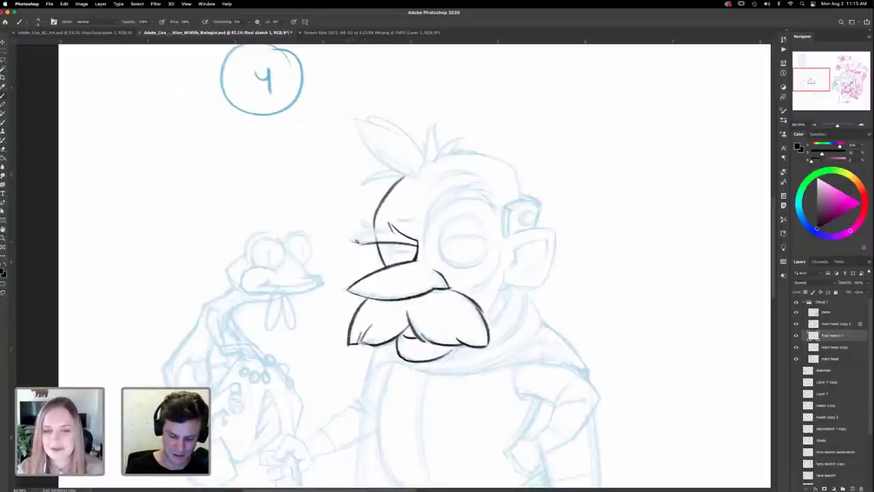
mouse_move(362, 243)
mouse_down()
mouse_move(382, 234)
mouse_move(345, 239)
mouse_up()
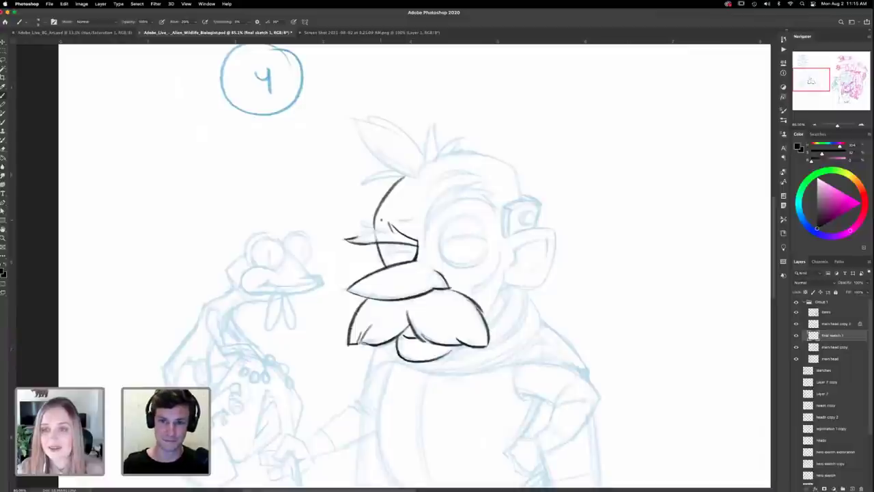
drag(351, 238, 382, 231)
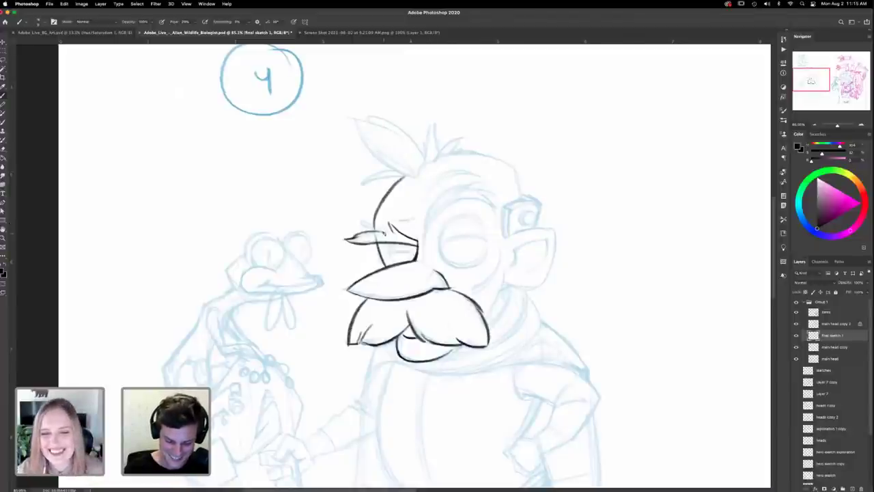
drag(385, 234, 362, 221)
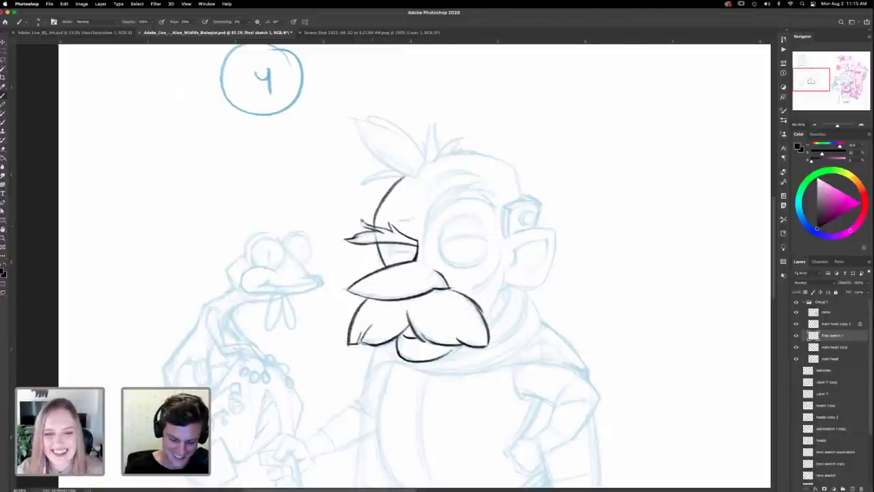
key(super+z)
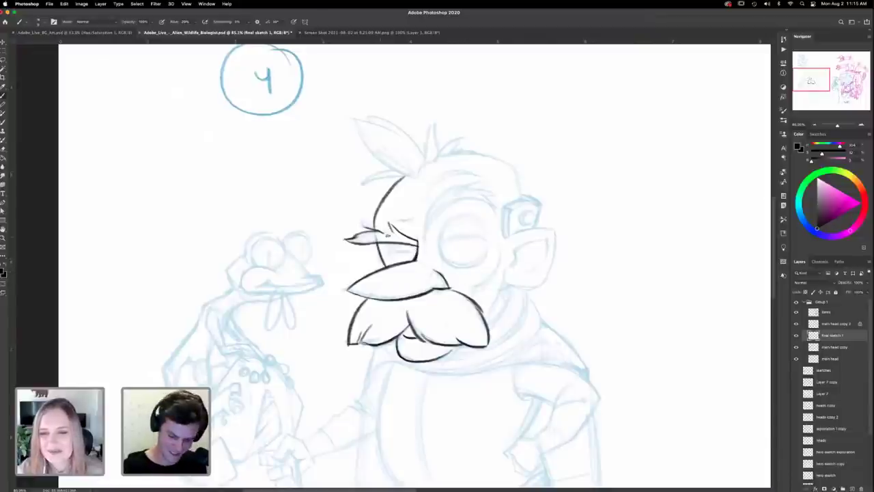
mouse_move(360, 221)
mouse_down()
mouse_move(396, 222)
mouse_move(390, 215)
mouse_move(367, 224)
mouse_up()
key(super+z)
key(super+z)
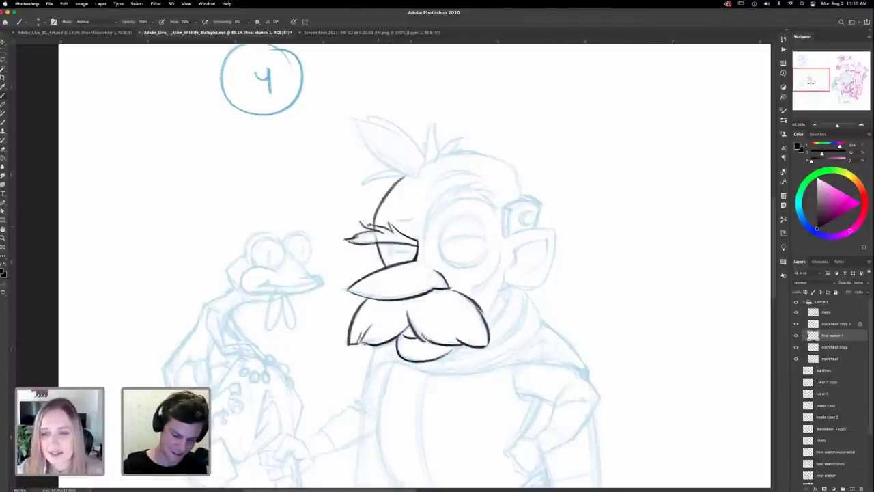
Step: Trace the near eyebrow arching over the large eye, ending in tufted hair strokes at its outer tip
drag(485, 285, 474, 300)
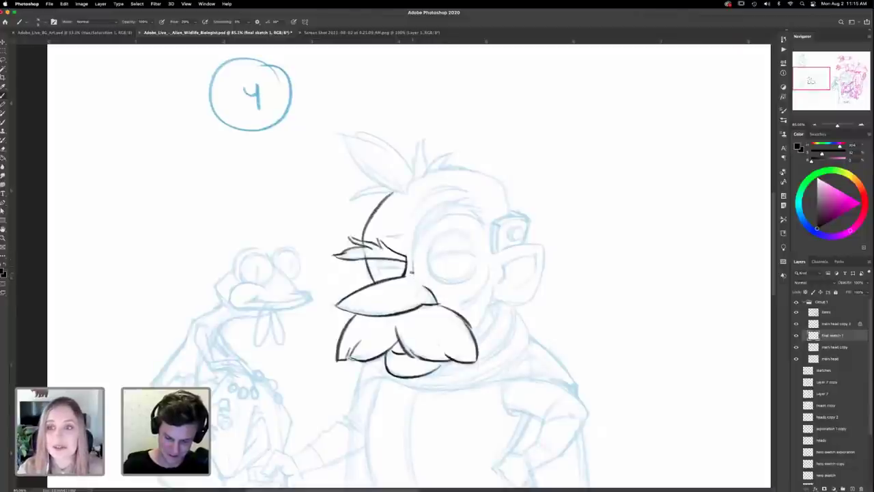
mouse_move(411, 263)
mouse_down()
mouse_move(424, 220)
mouse_move(451, 201)
mouse_up()
drag(416, 226, 458, 200)
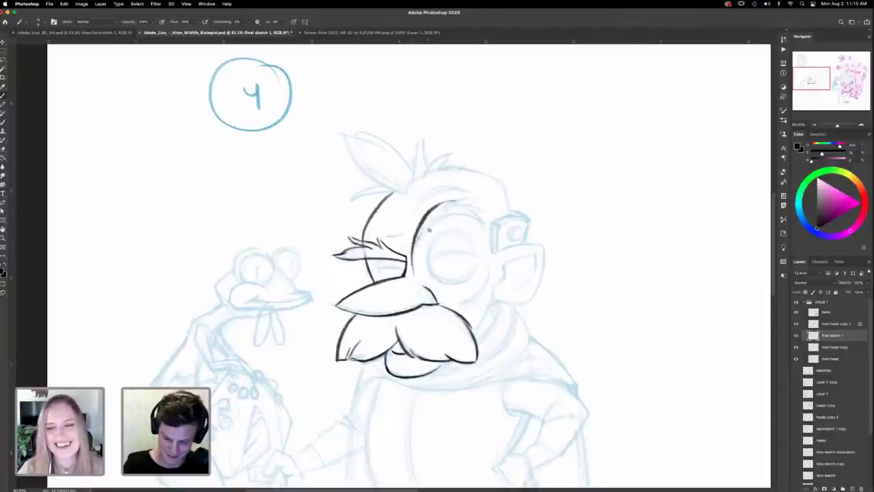
mouse_move(417, 242)
mouse_down()
mouse_move(452, 213)
mouse_move(422, 236)
mouse_up()
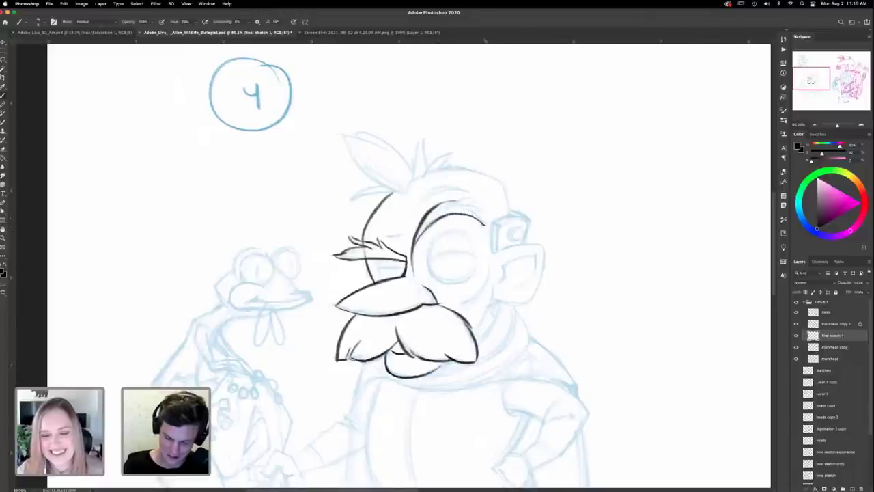
mouse_move(484, 224)
mouse_down()
mouse_move(471, 210)
mouse_move(484, 211)
mouse_up()
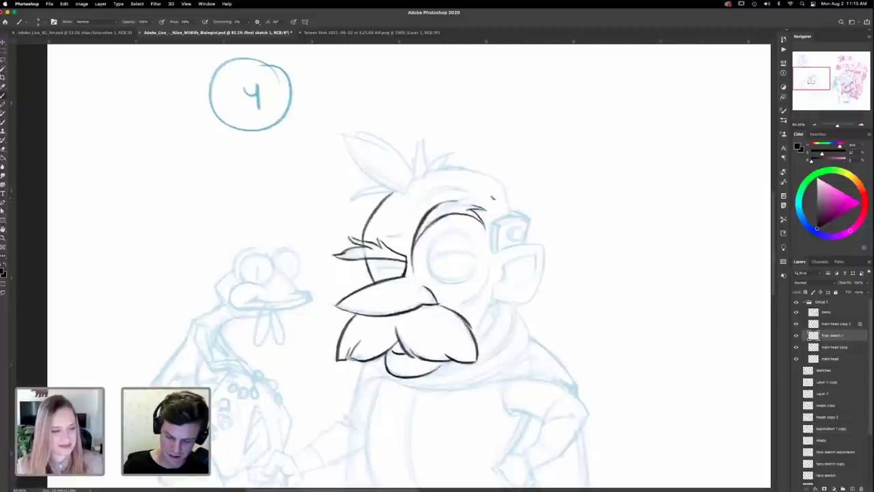
drag(454, 201, 477, 196)
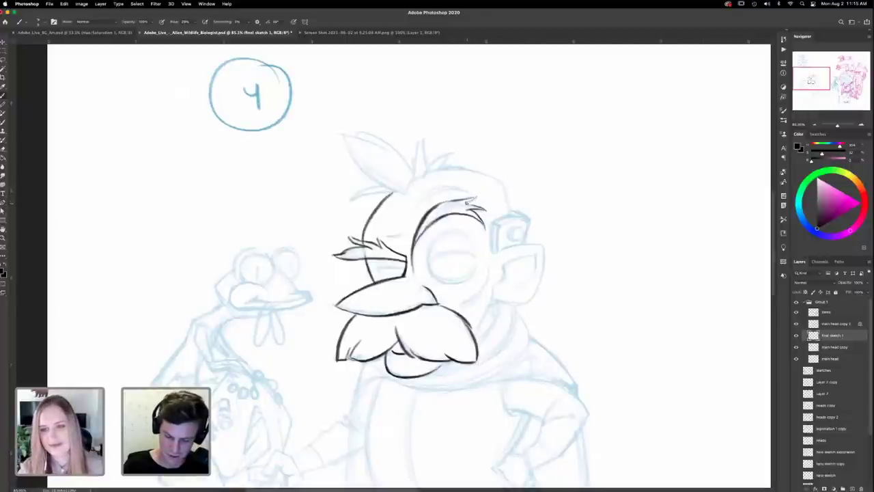
scroll(514, 310, down, 1)
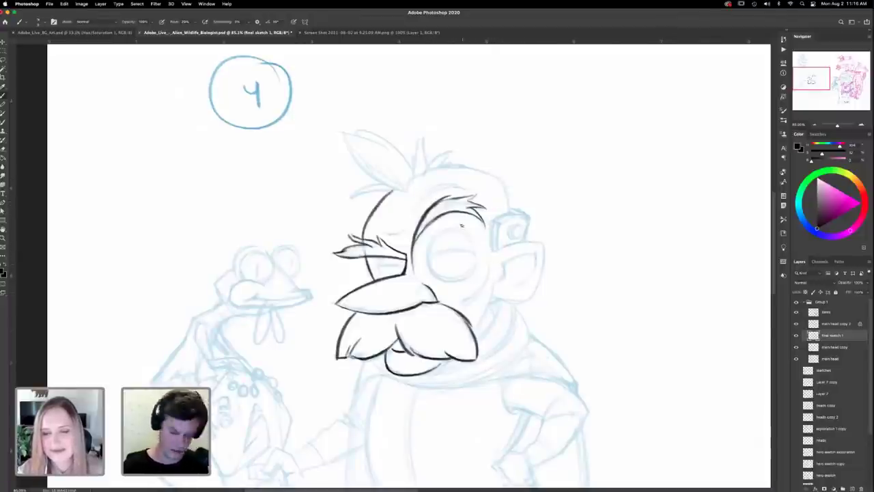
Step: Draw the curved iris and pupil lines inside the far, squinting eye
key(Tab)
key(Tab)
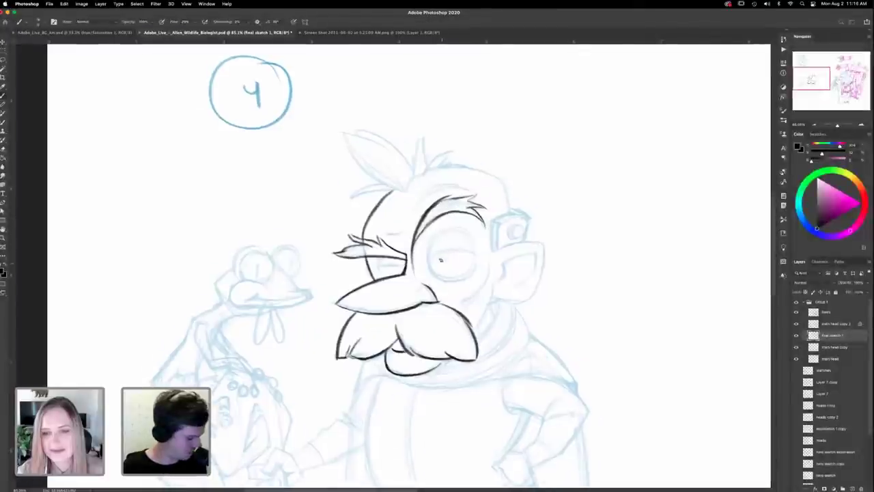
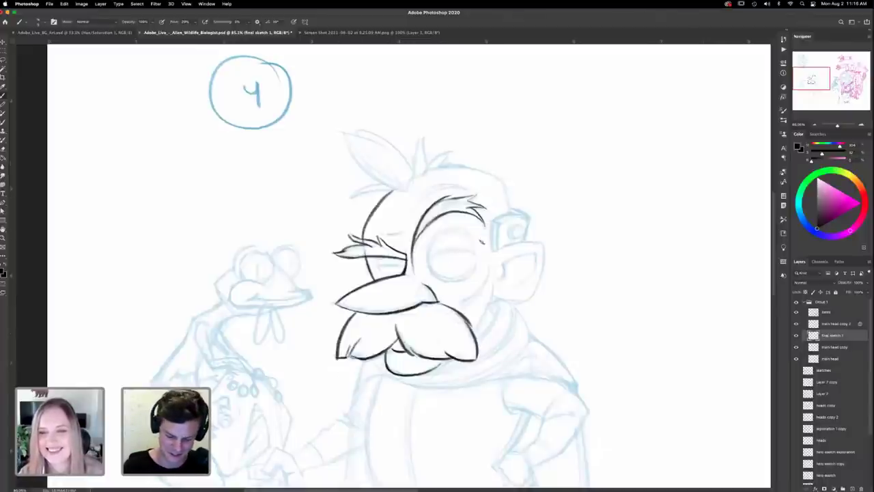
mouse_move(386, 254)
mouse_down()
mouse_move(390, 248)
mouse_move(378, 265)
mouse_up()
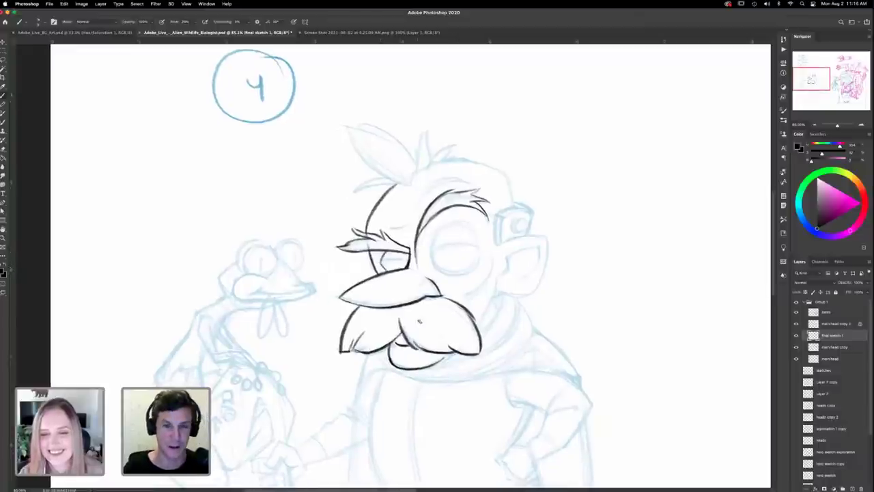
mouse_move(384, 262)
mouse_down()
mouse_move(409, 265)
mouse_move(391, 269)
mouse_up()
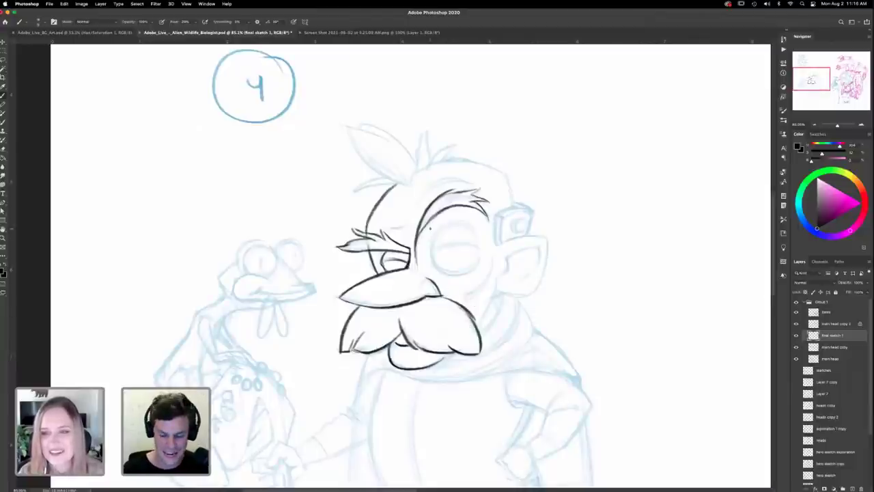
Step: Trace the front edge and the base of the large leaf-shaped hair tuft on top of the head
key(r)
drag(554, 298, 453, 343)
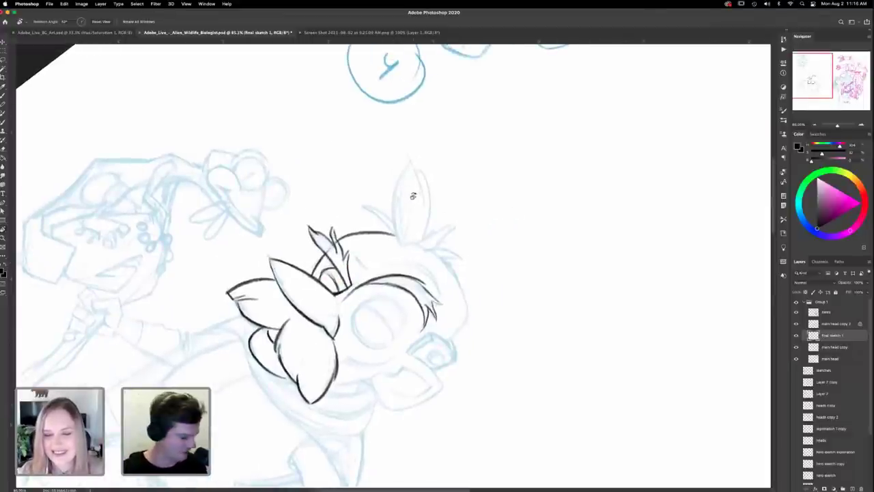
key(b)
mouse_move(400, 244)
mouse_down()
mouse_move(394, 188)
mouse_move(413, 157)
mouse_move(403, 246)
mouse_up()
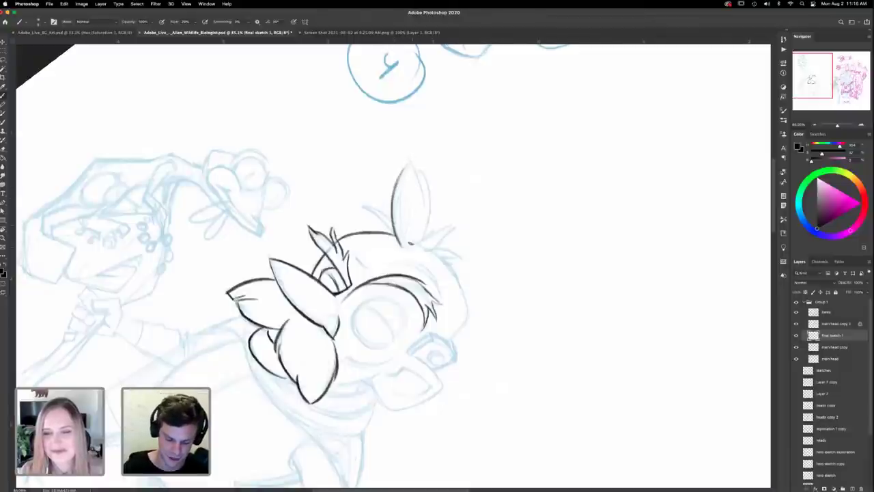
mouse_move(412, 242)
mouse_down()
mouse_move(403, 246)
mouse_move(425, 238)
mouse_up()
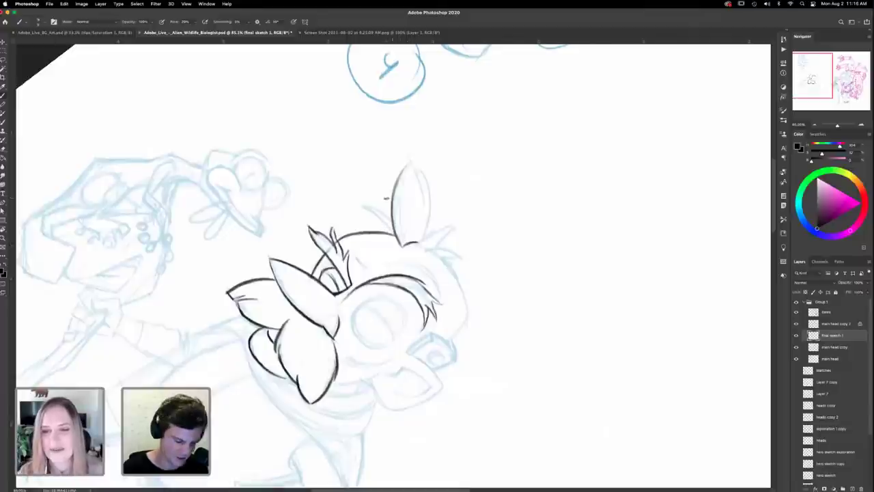
Step: Add pointed hair strands at the base of the large tuft and close its back edge with a split tip
key(r)
drag(494, 325, 428, 243)
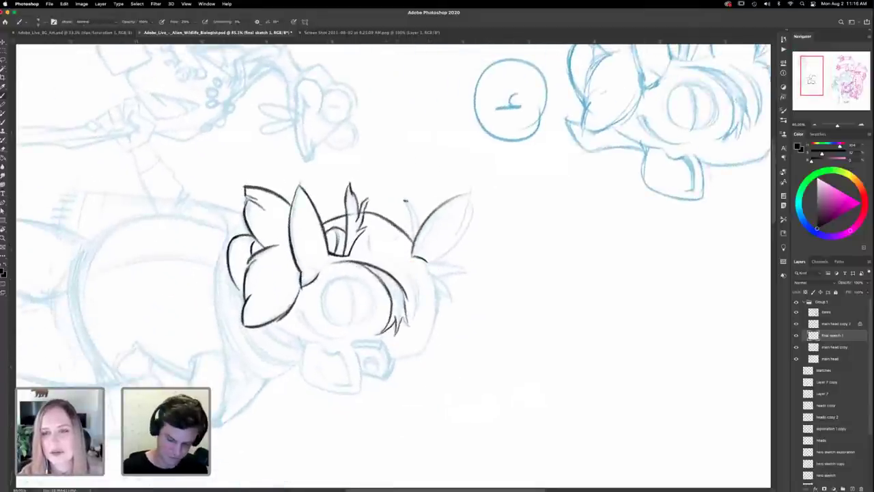
drag(402, 197, 414, 240)
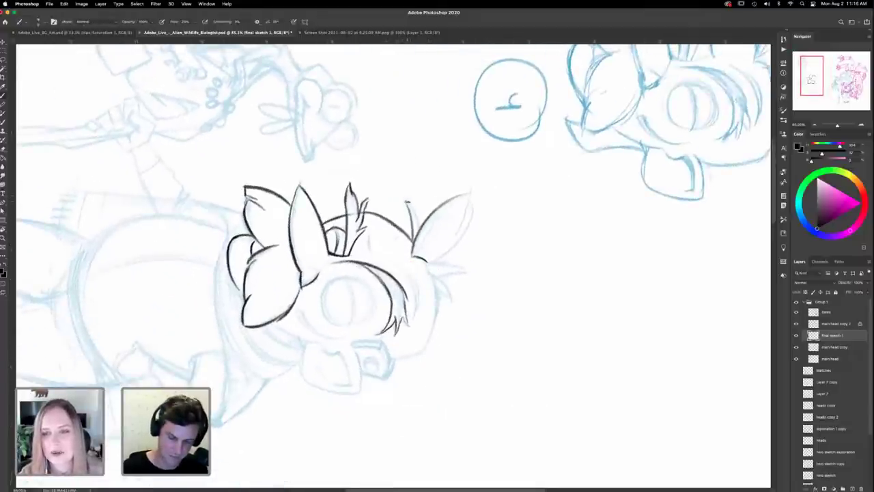
drag(405, 198, 415, 229)
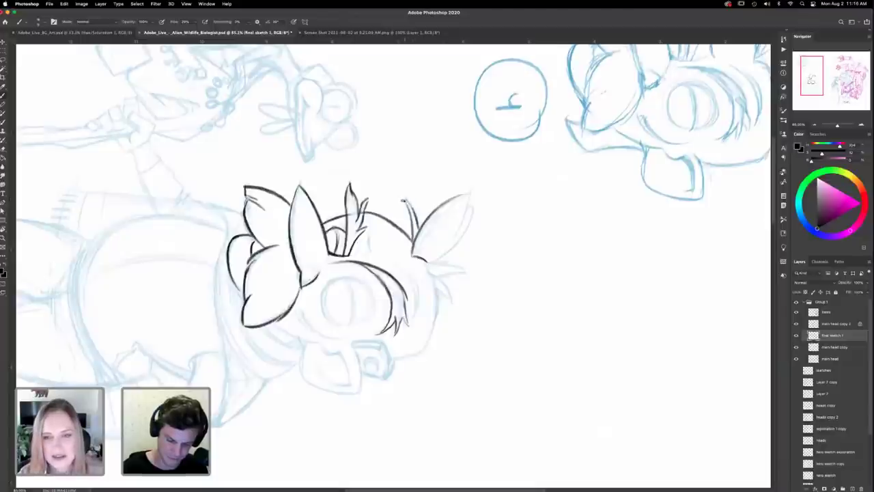
mouse_move(405, 200)
mouse_down()
mouse_move(414, 239)
mouse_move(469, 194)
mouse_move(454, 243)
mouse_move(430, 258)
mouse_up()
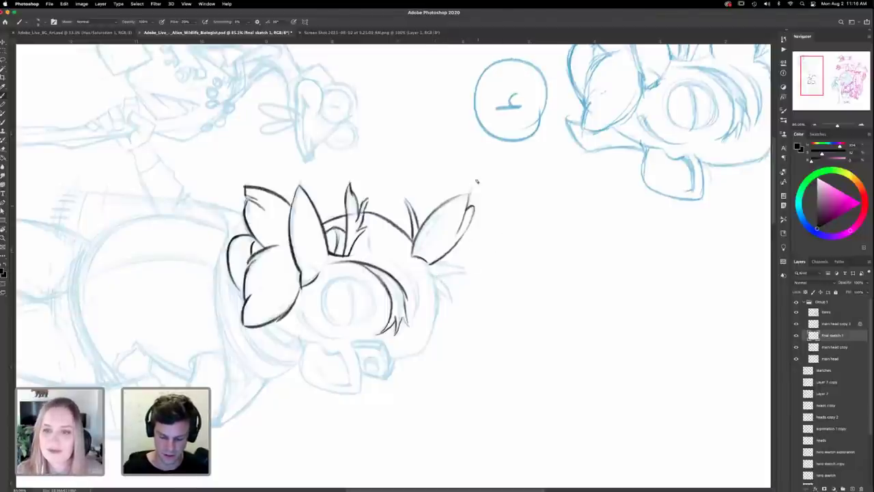
scroll(461, 269, down, 1)
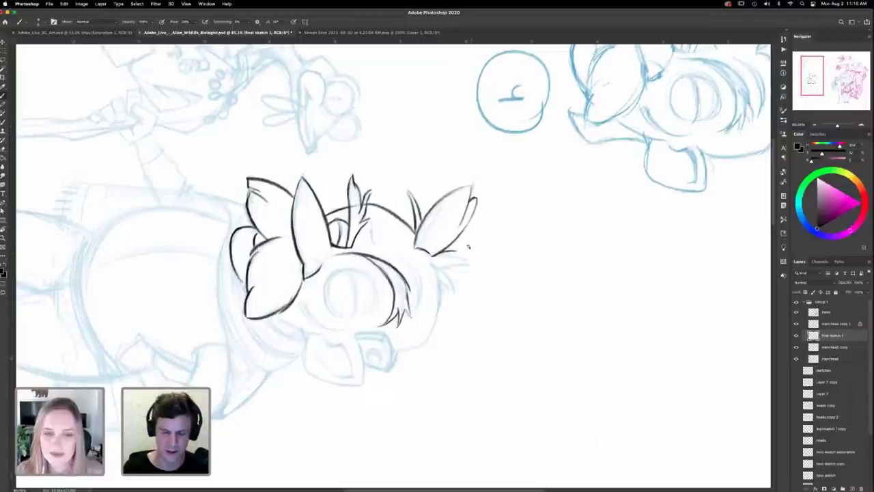
key(r)
mouse_move(543, 313)
mouse_down()
mouse_move(554, 215)
mouse_move(493, 135)
mouse_up()
key(Escape)
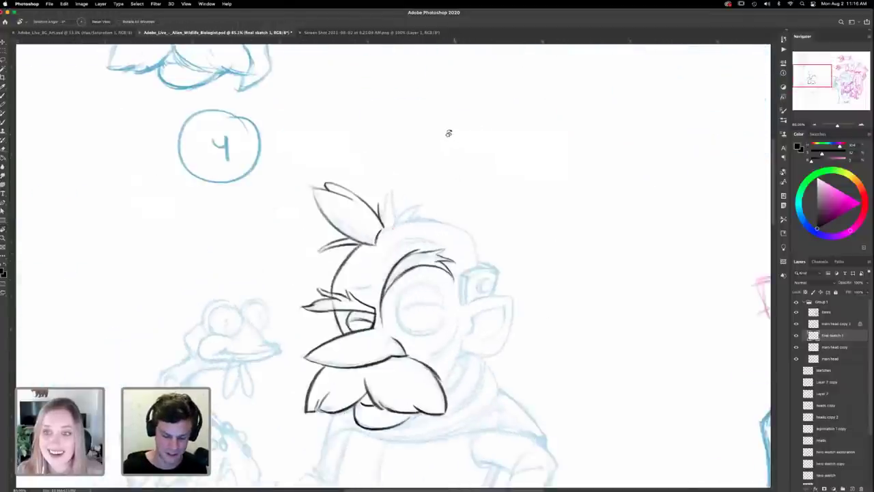
Step: Trace the small spiky hair tufts standing on the head behind the large leaf-shaped tuft
key(z)
drag(401, 203, 417, 203)
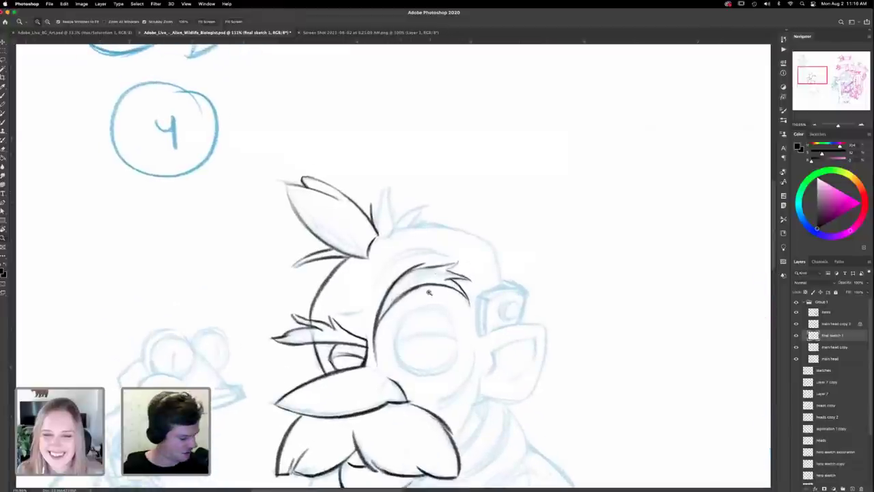
key(b)
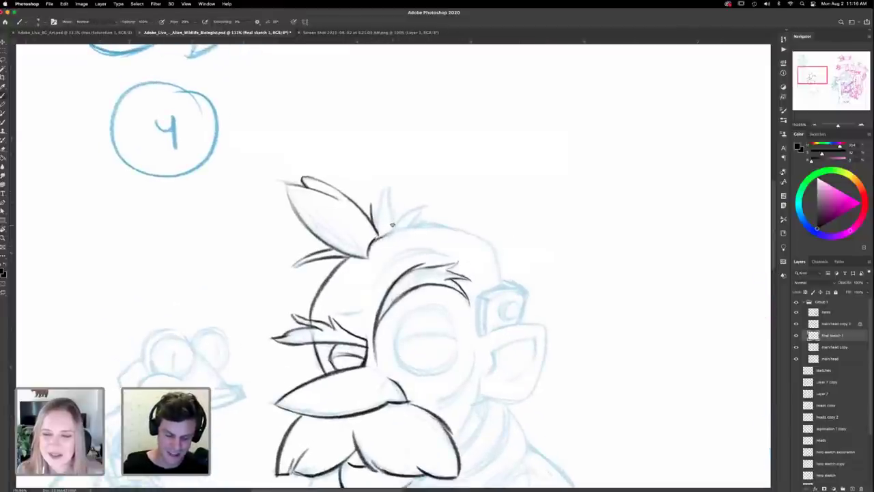
mouse_move(393, 227)
mouse_down()
mouse_move(385, 185)
mouse_move(381, 222)
mouse_up()
scroll(429, 253, up, 2)
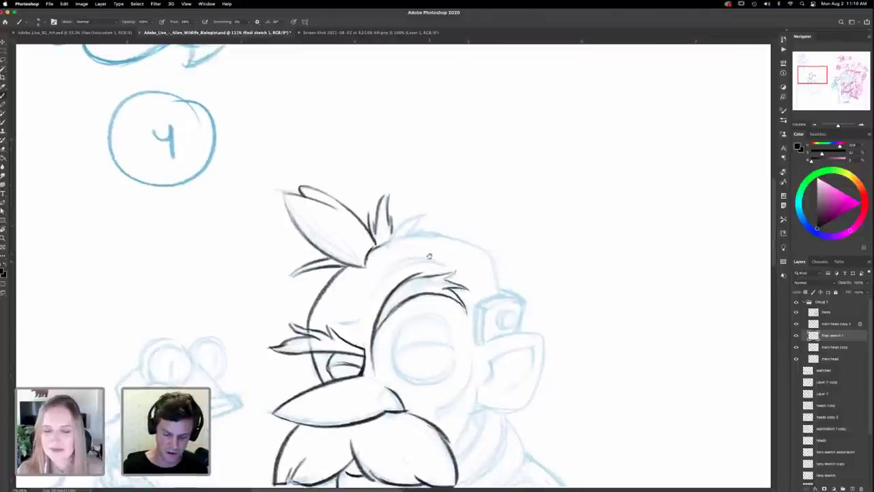
drag(395, 239, 429, 220)
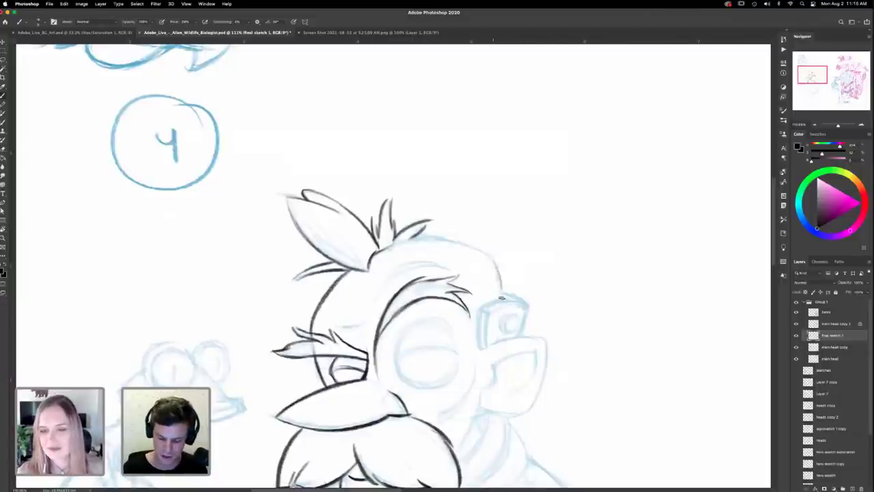
Step: Outline the skull from the hair tufts over the crown and down the back to the ear device
drag(493, 257, 502, 299)
key(r)
drag(553, 355, 486, 133)
key(b)
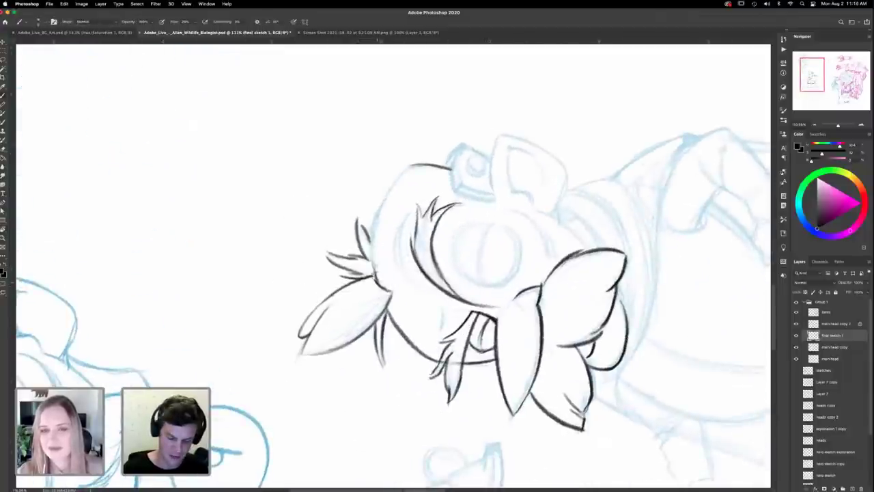
mouse_move(376, 277)
mouse_down()
mouse_move(373, 230)
mouse_move(409, 166)
mouse_move(386, 194)
mouse_up()
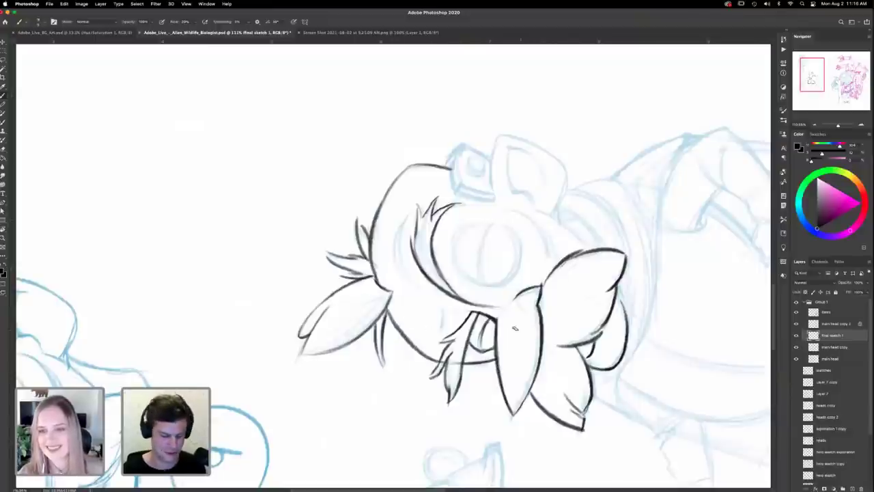
Step: Trace the round outline of the large near eye beneath the arched eyebrow
key(r)
mouse_move(588, 271)
mouse_down()
mouse_move(400, 420)
mouse_move(449, 404)
mouse_up()
drag(507, 394, 481, 211)
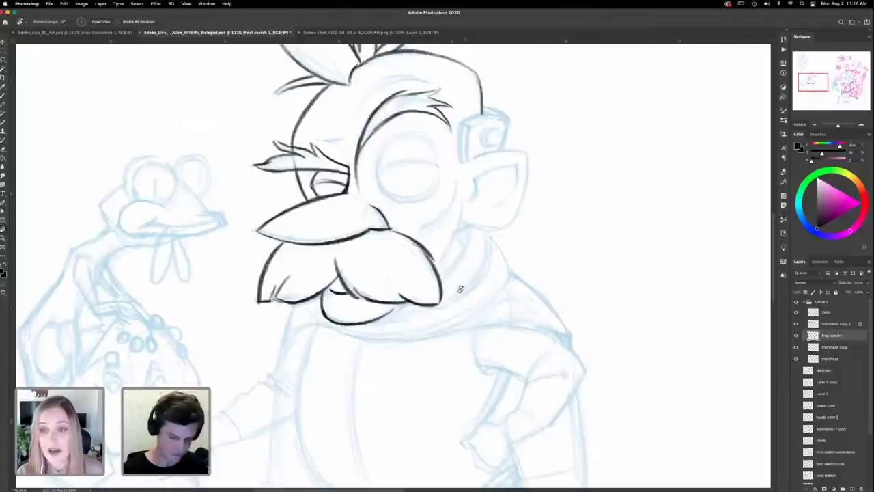
key(b)
mouse_move(438, 171)
mouse_down()
mouse_move(432, 146)
mouse_move(414, 135)
mouse_move(383, 143)
mouse_up()
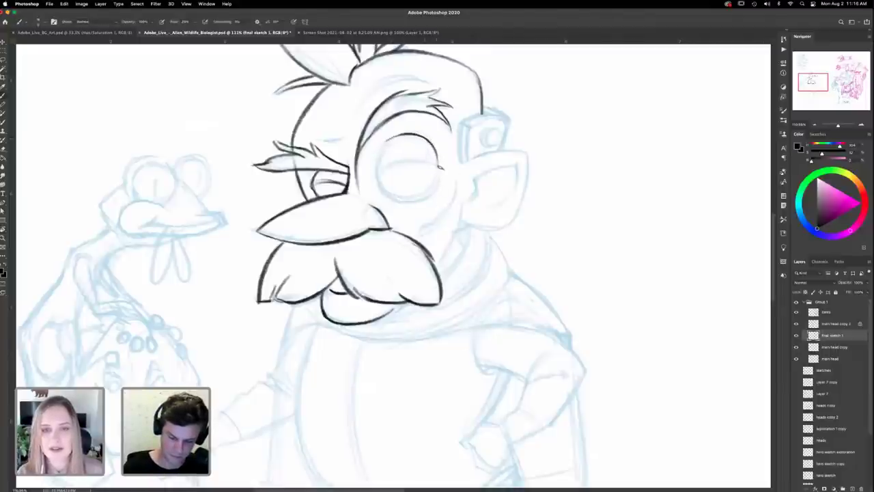
mouse_move(438, 162)
mouse_down()
mouse_move(424, 190)
mouse_move(398, 198)
mouse_move(377, 179)
mouse_move(380, 145)
mouse_up()
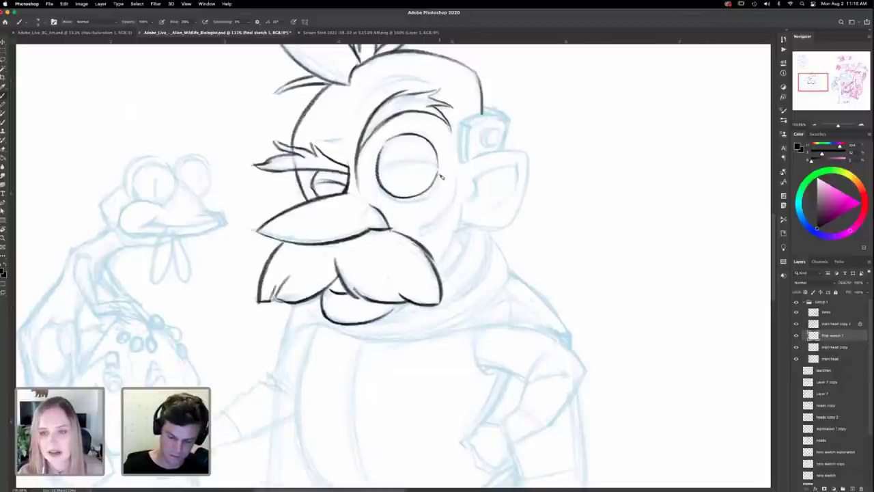
Step: Add short wrinkle lines beside the near eye and trace the eye bag and the cheek down to the mustache
mouse_move(440, 179)
mouse_down()
mouse_move(450, 175)
mouse_move(447, 183)
mouse_up()
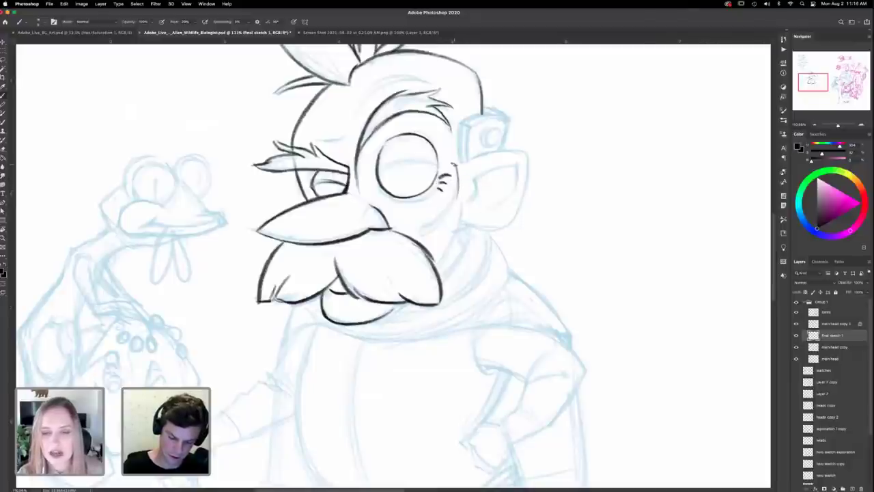
mouse_move(459, 170)
mouse_down()
mouse_move(451, 204)
mouse_move(417, 226)
mouse_move(452, 246)
mouse_move(437, 280)
mouse_up()
scroll(424, 221, up, 2)
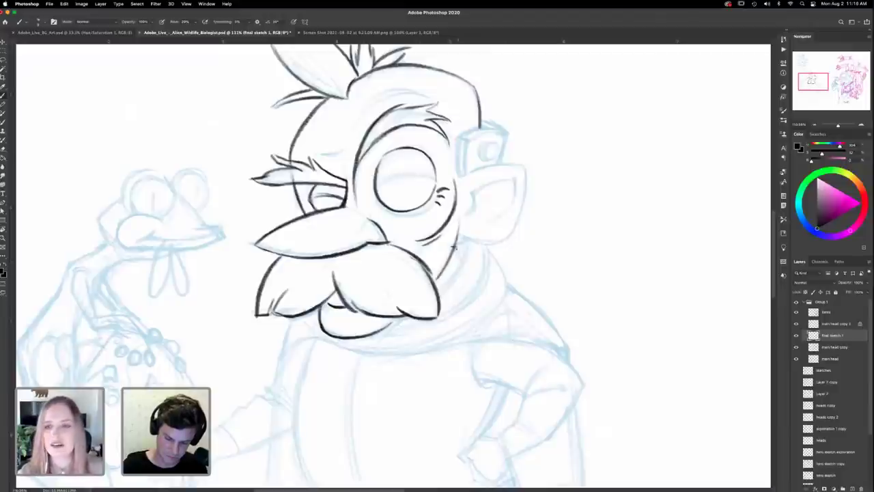
drag(452, 247, 428, 280)
scroll(440, 369, up, 3)
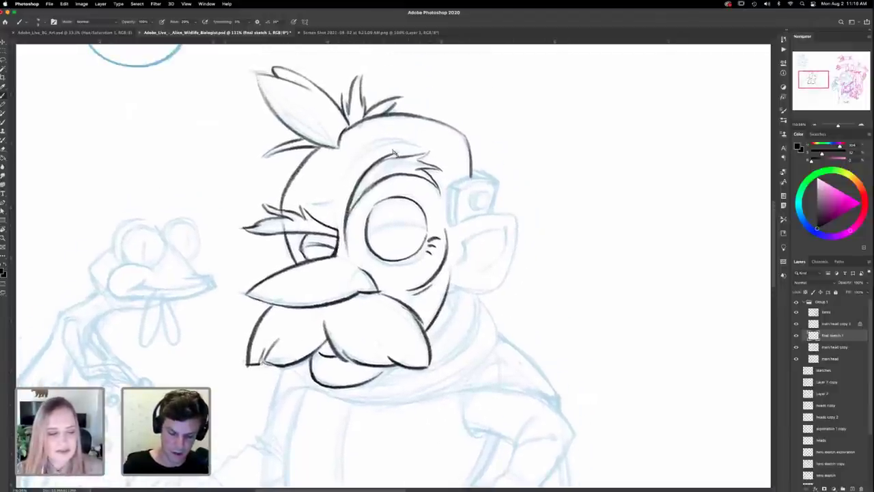
Step: Draw curved wrinkle lines on the forehead above the near eyebrow and save the document
mouse_move(347, 179)
mouse_down()
mouse_move(374, 150)
mouse_move(404, 139)
mouse_move(422, 151)
mouse_up()
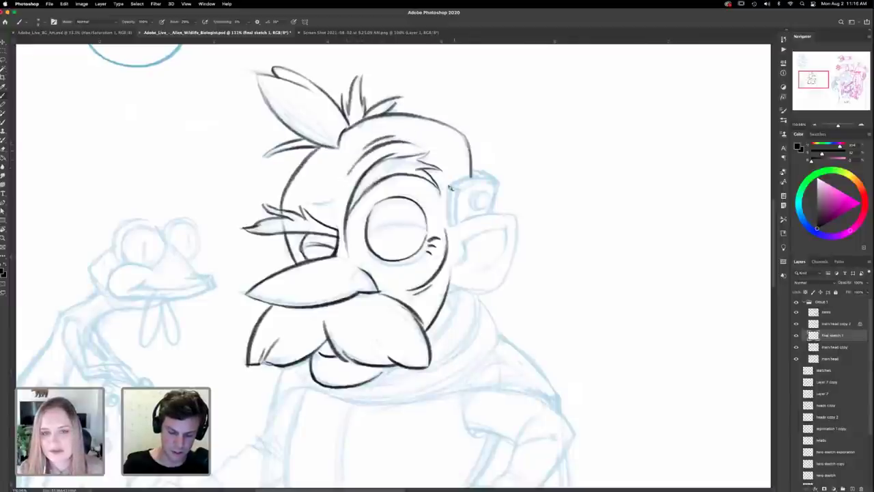
drag(487, 346, 492, 326)
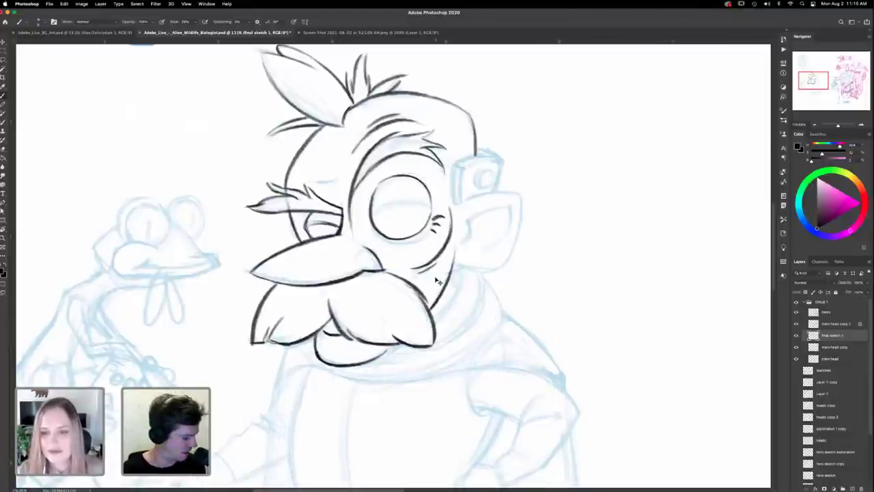
key(super+s)
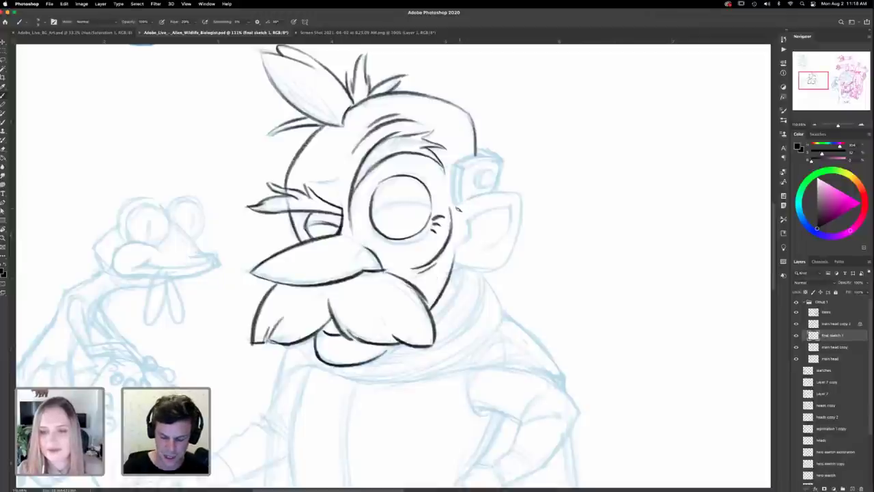
drag(458, 204, 461, 207)
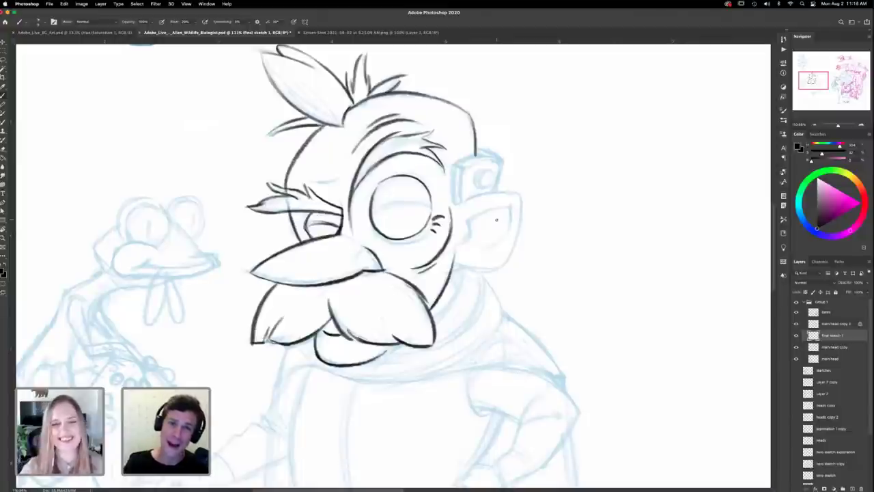
Step: Trace the pointed ear's outer outline down to the lobe and add its inner rim and fold lines
drag(460, 203, 516, 193)
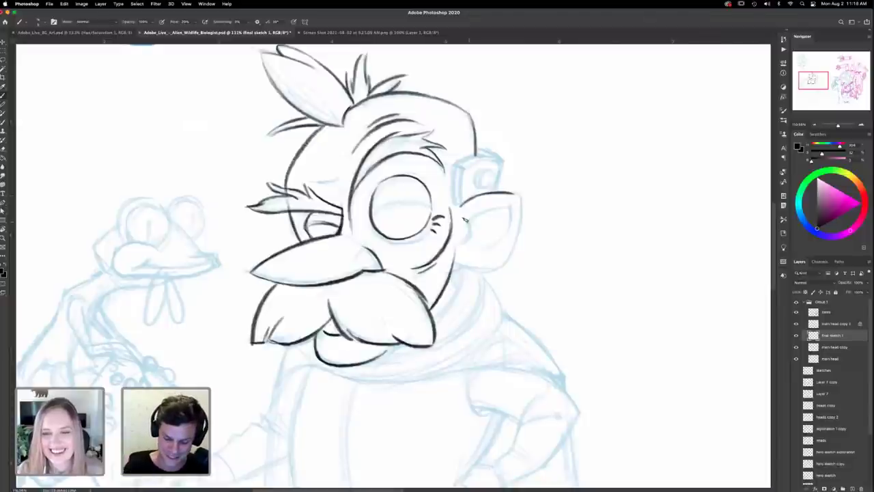
mouse_move(468, 220)
mouse_down()
mouse_move(488, 229)
mouse_move(472, 220)
mouse_move(517, 211)
mouse_move(508, 211)
mouse_move(501, 240)
mouse_up()
mouse_move(507, 194)
mouse_down()
mouse_move(517, 199)
mouse_move(520, 225)
mouse_move(512, 253)
mouse_up()
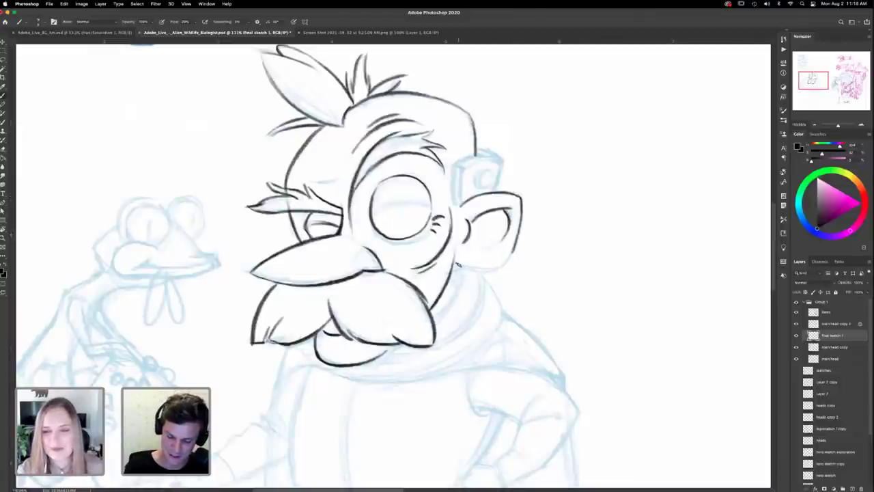
mouse_move(457, 265)
mouse_down()
mouse_move(498, 267)
mouse_move(512, 248)
mouse_move(485, 268)
mouse_up()
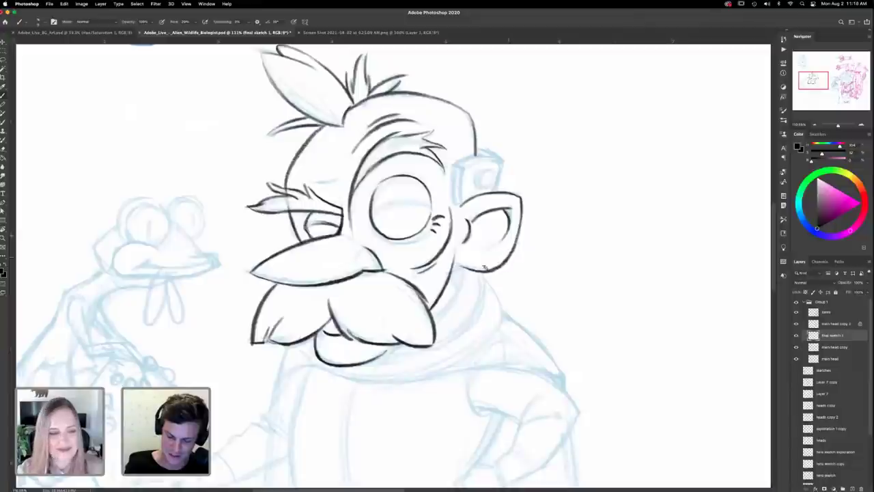
drag(503, 235, 481, 254)
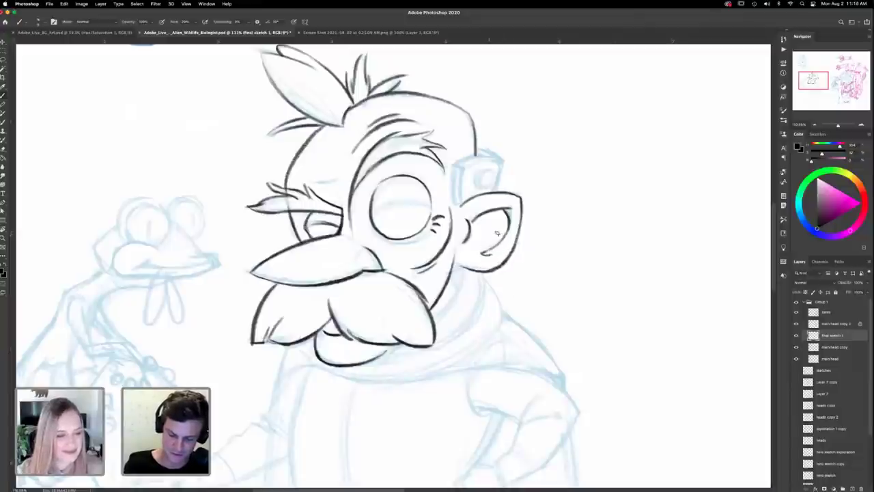
drag(476, 218, 481, 223)
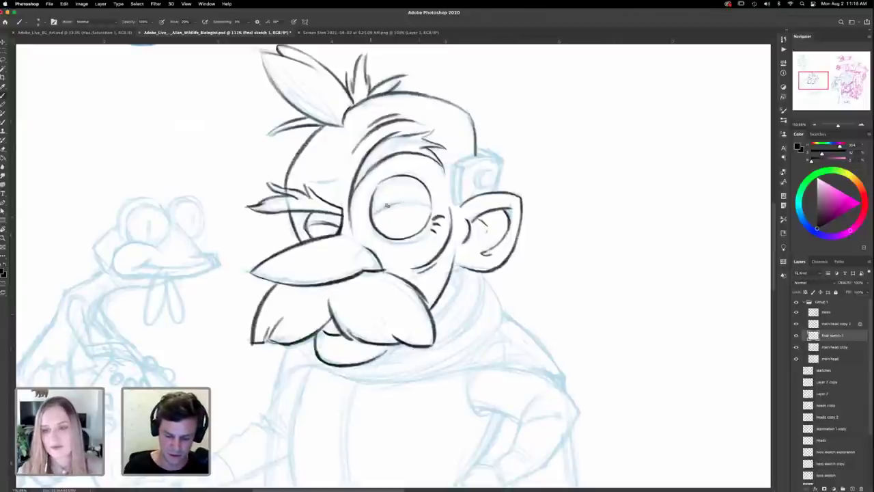
Step: Draw the curved eyelid line across the near eye and trace the ear device's casing with its round lens
mouse_move(373, 208)
mouse_down()
mouse_move(426, 207)
mouse_move(374, 206)
mouse_up()
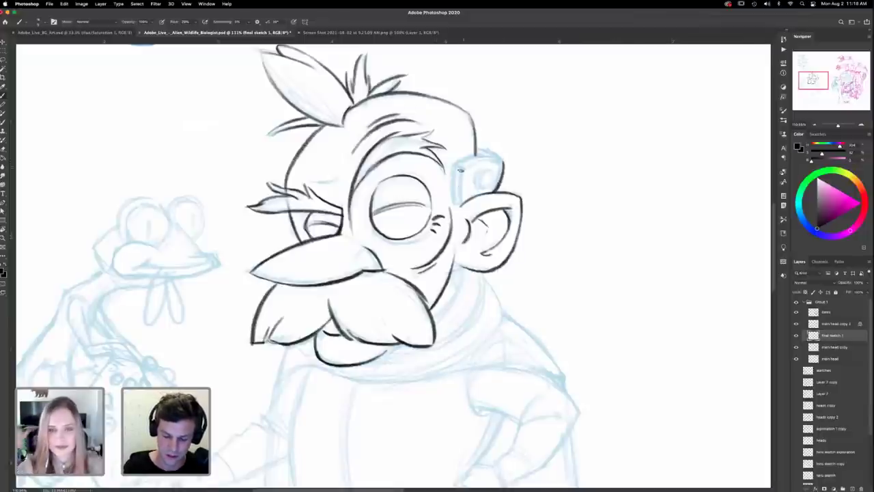
mouse_move(461, 170)
mouse_down()
mouse_move(460, 201)
mouse_move(451, 188)
mouse_move(457, 203)
mouse_up()
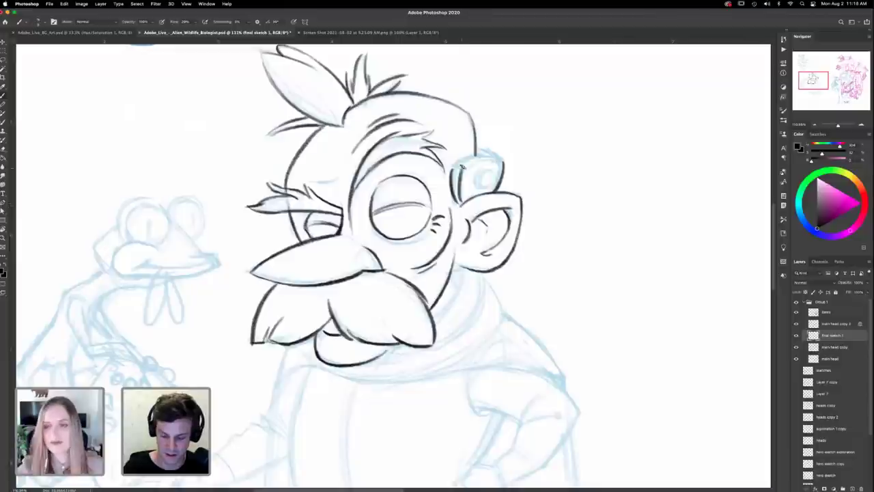
drag(454, 169, 469, 166)
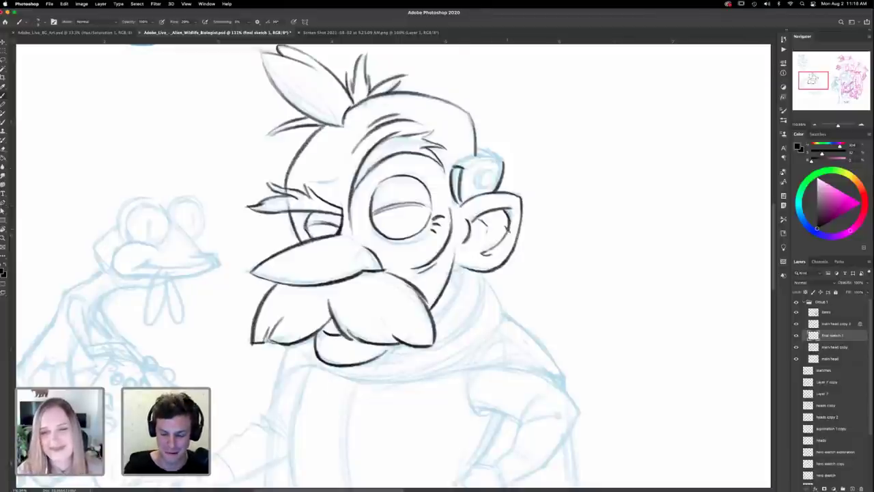
mouse_move(459, 172)
mouse_down()
mouse_move(498, 162)
mouse_move(486, 154)
mouse_move(501, 160)
mouse_move(479, 185)
mouse_move(495, 179)
mouse_move(486, 172)
mouse_up()
drag(526, 285, 535, 273)
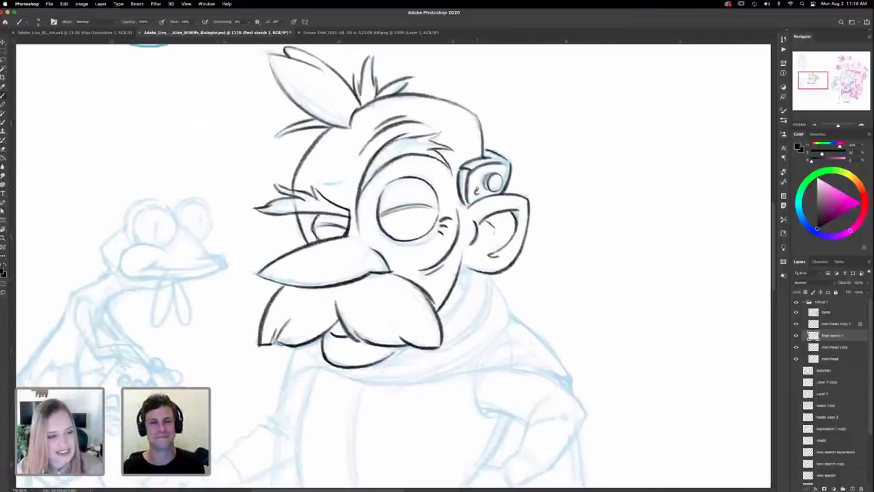
Step: Trace the scarf's inner edge from beneath the ear down along the jaw to the mustache
scroll(522, 246, down, 3)
scroll(522, 246, left, 2)
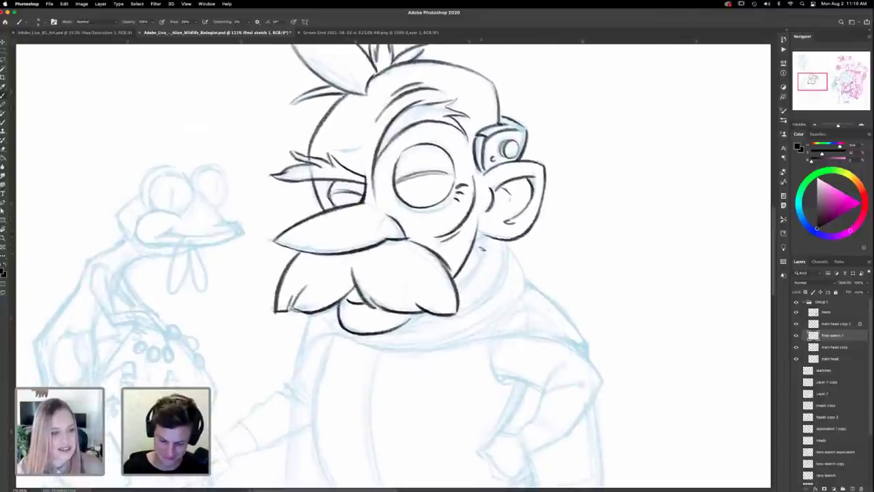
scroll(557, 277, down, 2)
scroll(557, 277, left, 1)
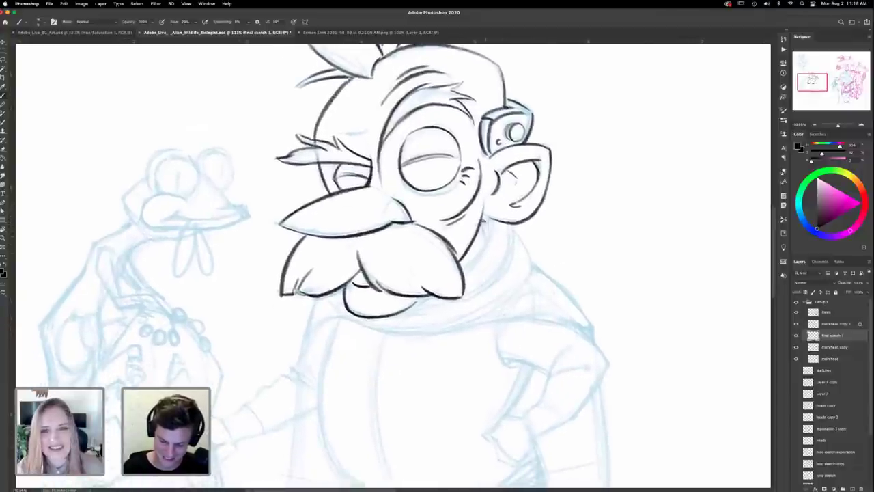
drag(489, 224, 465, 267)
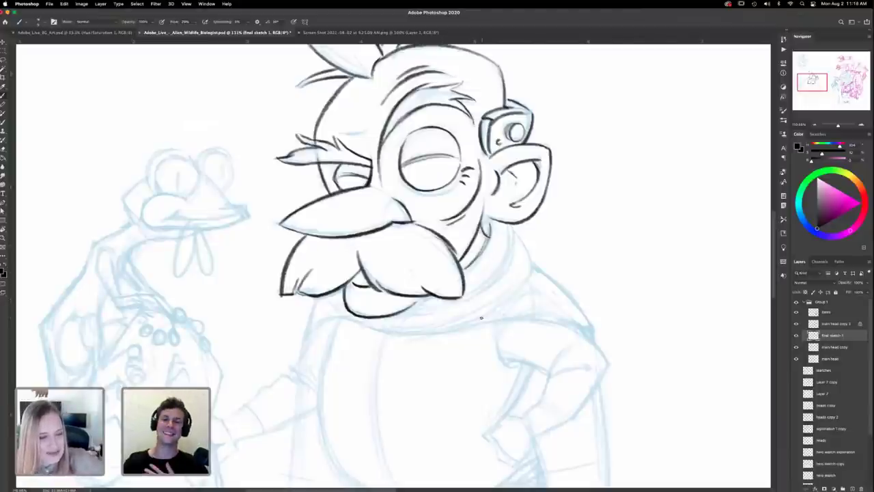
drag(472, 237, 477, 298)
Step: Trace the scarf's lower edge across the chest, its pointed tip under the chin and its drape over the shoulder beneath the ear
drag(550, 247, 564, 204)
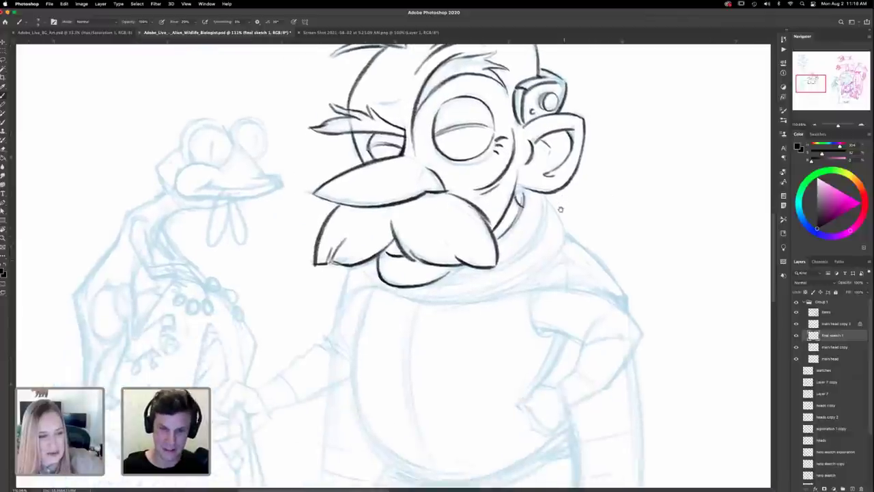
scroll(566, 194, down, 3)
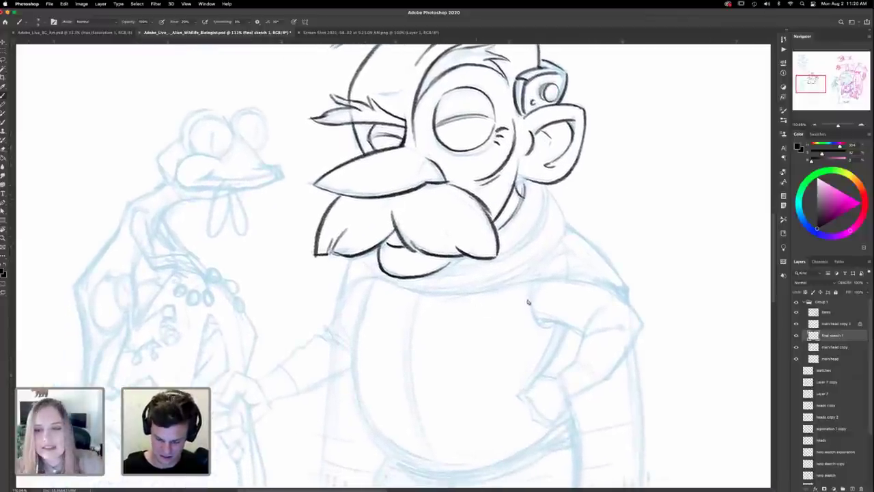
drag(568, 324, 572, 323)
mouse_move(449, 295)
mouse_down()
mouse_move(424, 289)
mouse_move(478, 291)
mouse_move(429, 295)
mouse_up()
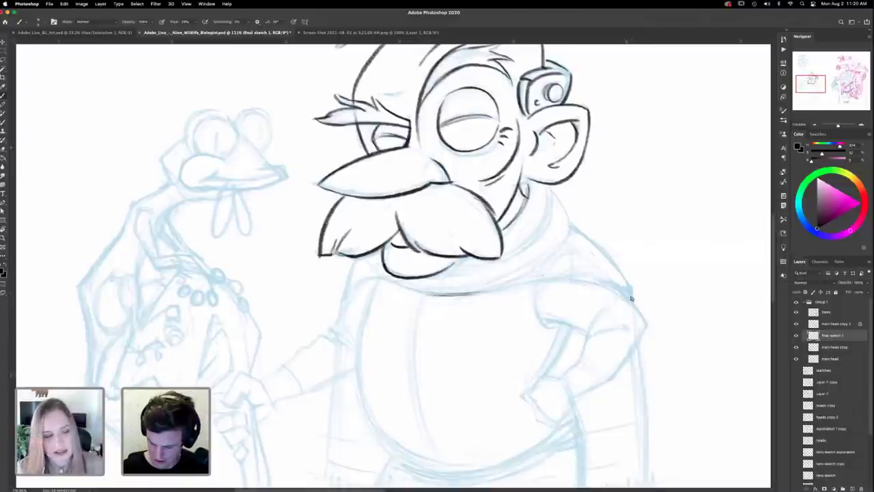
mouse_move(618, 286)
mouse_down()
mouse_move(575, 273)
mouse_move(443, 293)
mouse_up()
mouse_move(629, 292)
mouse_down()
mouse_move(563, 277)
mouse_move(467, 291)
mouse_up()
mouse_move(634, 295)
mouse_down()
mouse_move(628, 279)
mouse_move(571, 259)
mouse_move(543, 261)
mouse_up()
drag(621, 270, 575, 229)
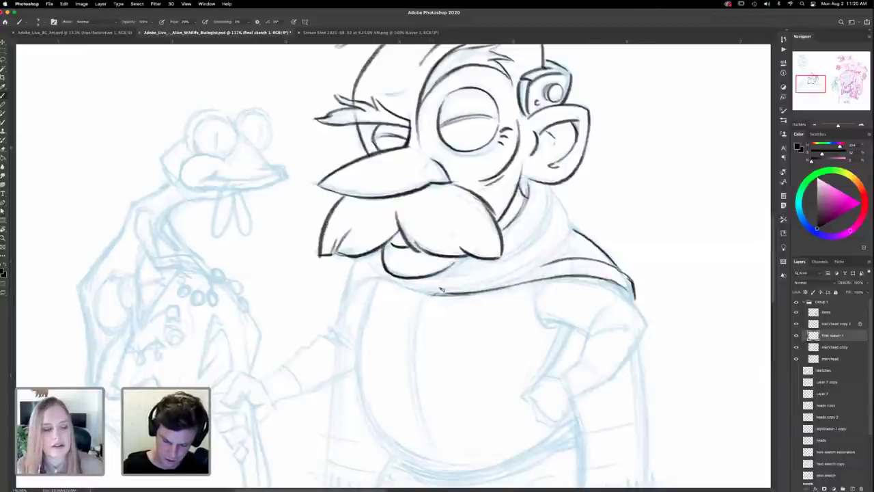
drag(463, 264, 422, 300)
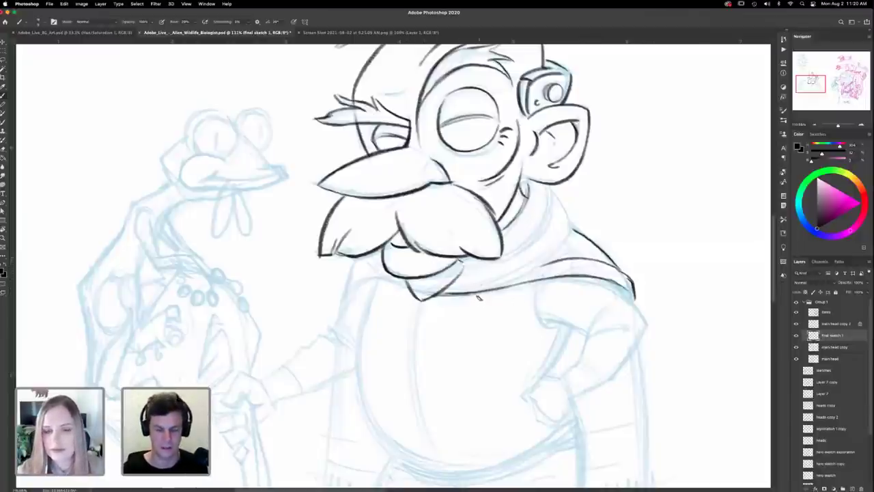
drag(412, 285, 362, 275)
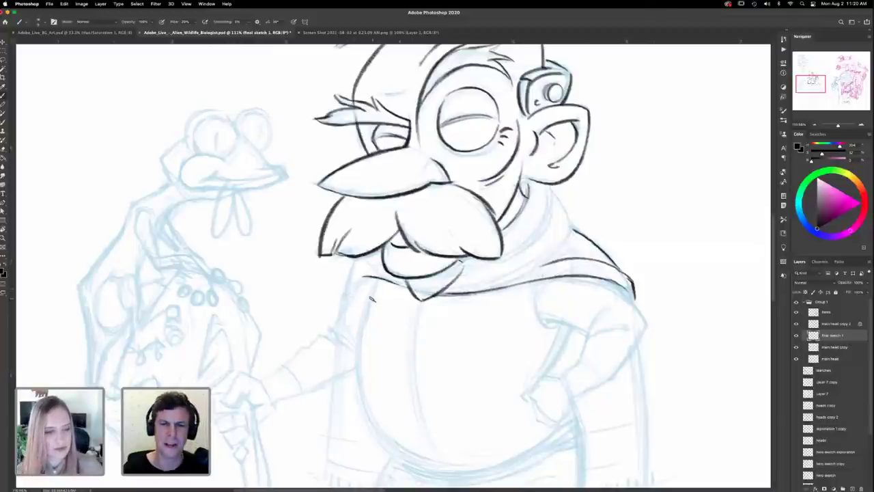
Step: Outline the shoulder on the cane side and the jagged upper edge of that sleeve down to the wrist
drag(351, 265, 345, 298)
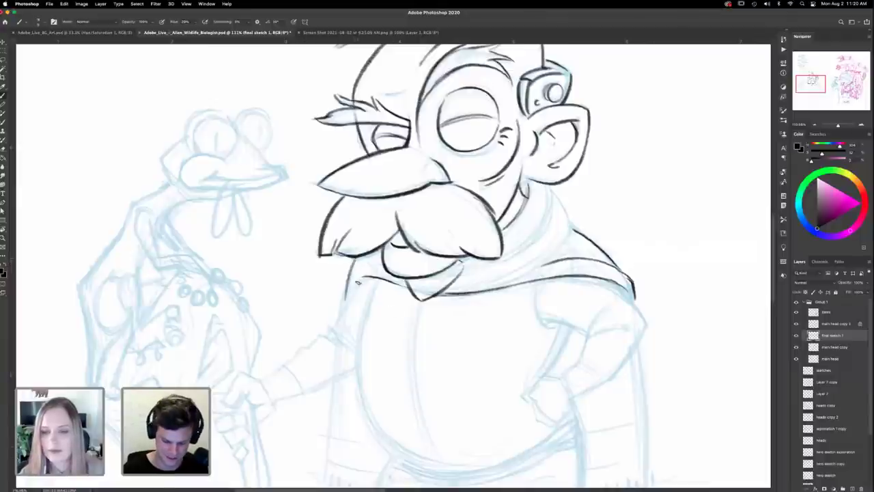
mouse_move(359, 276)
mouse_down()
mouse_move(330, 337)
mouse_move(287, 361)
mouse_up()
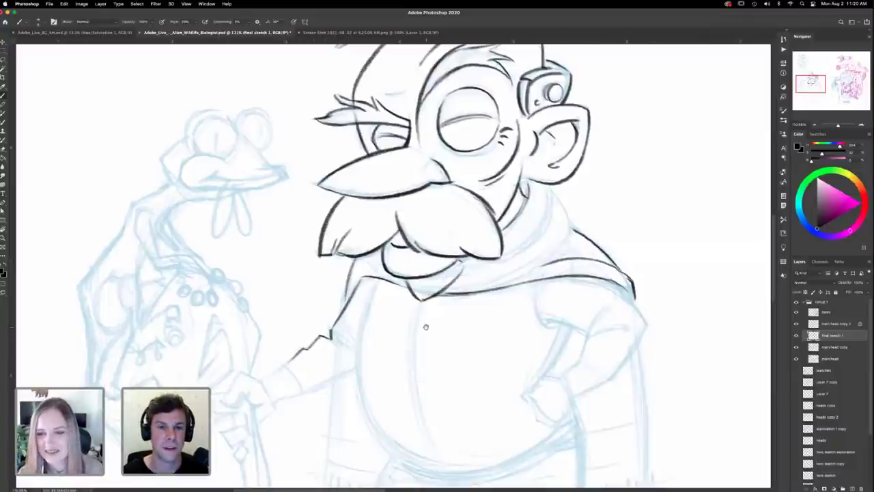
scroll(473, 318, down, 1)
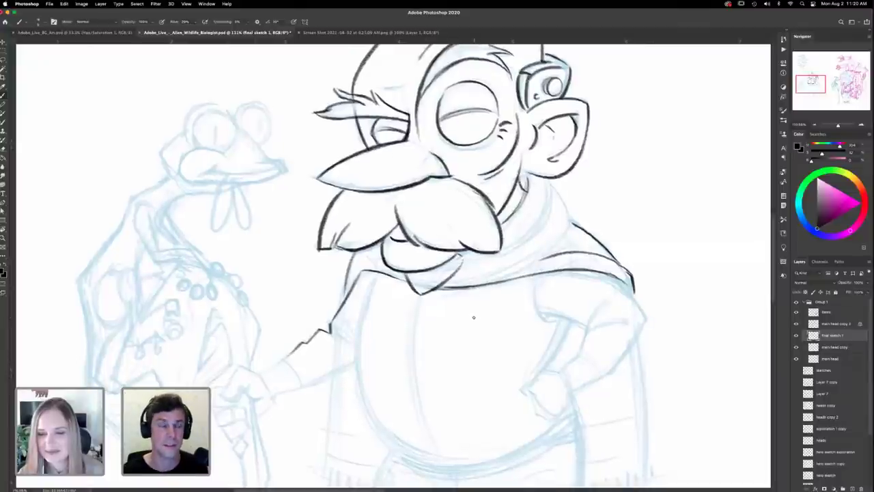
scroll(478, 308, down, 3)
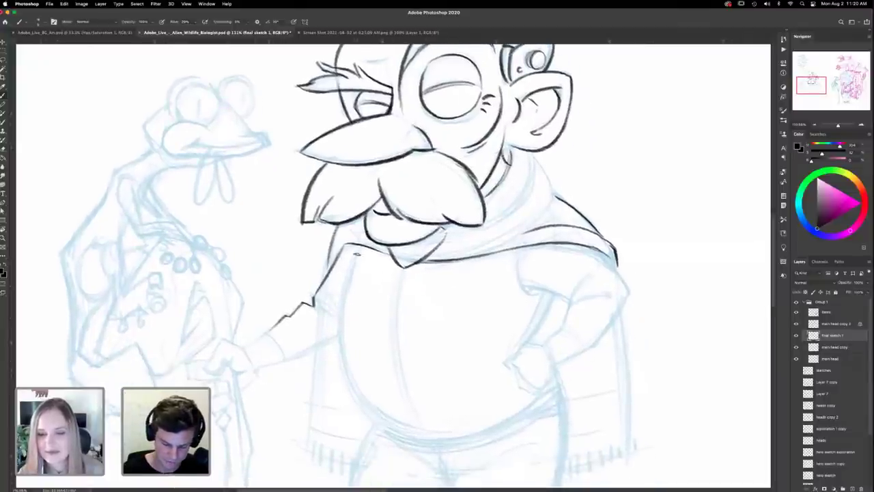
scroll(447, 289, down, 5)
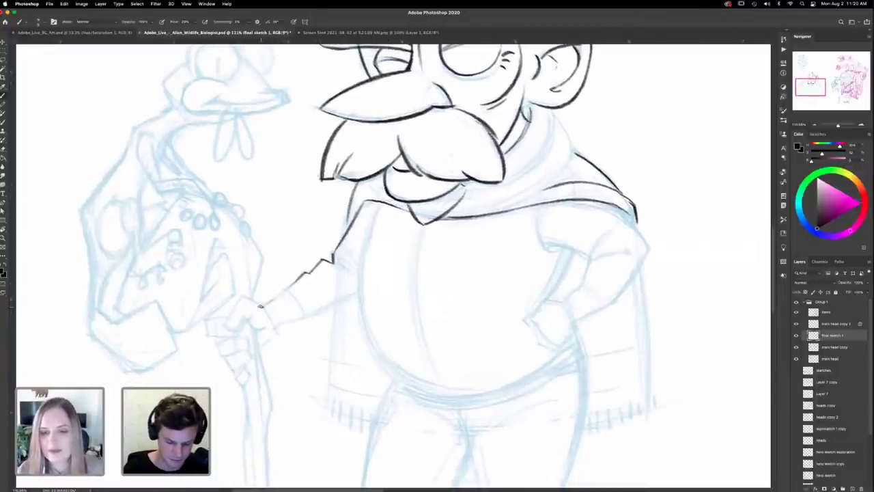
drag(260, 307, 286, 288)
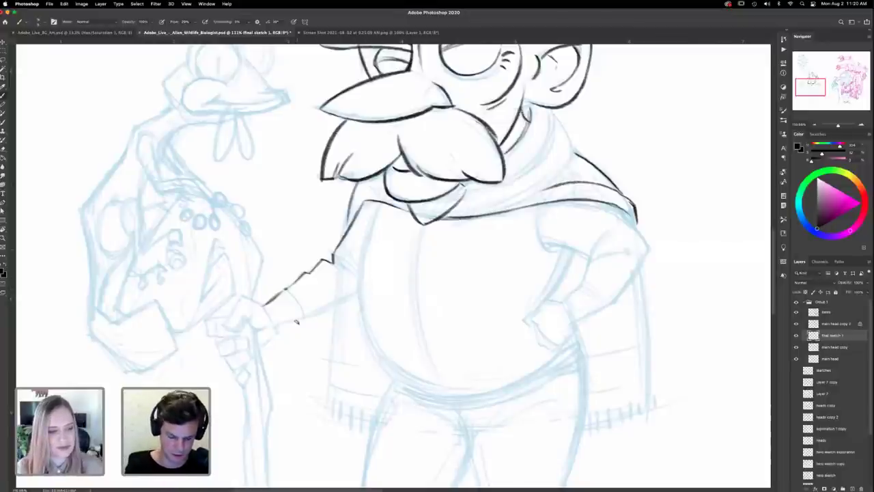
Step: Trace the big round belly from the chest down and around to the hand on the hip
scroll(457, 283, down, 2)
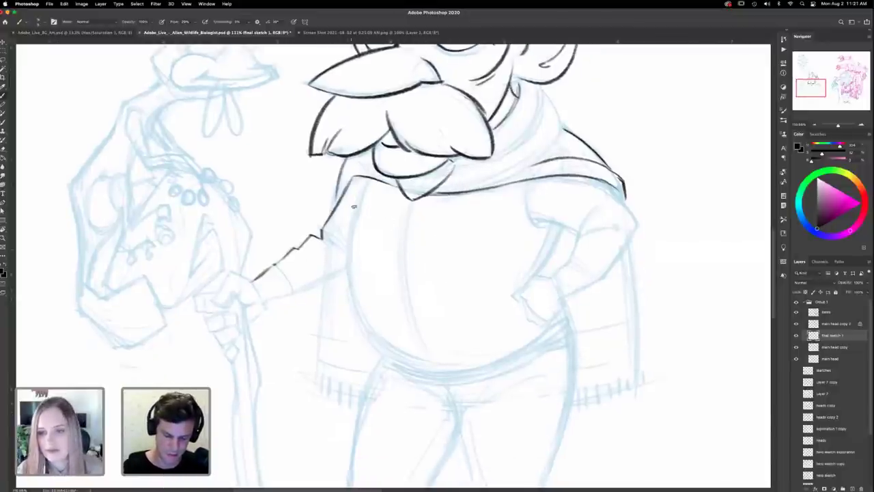
drag(357, 202, 350, 296)
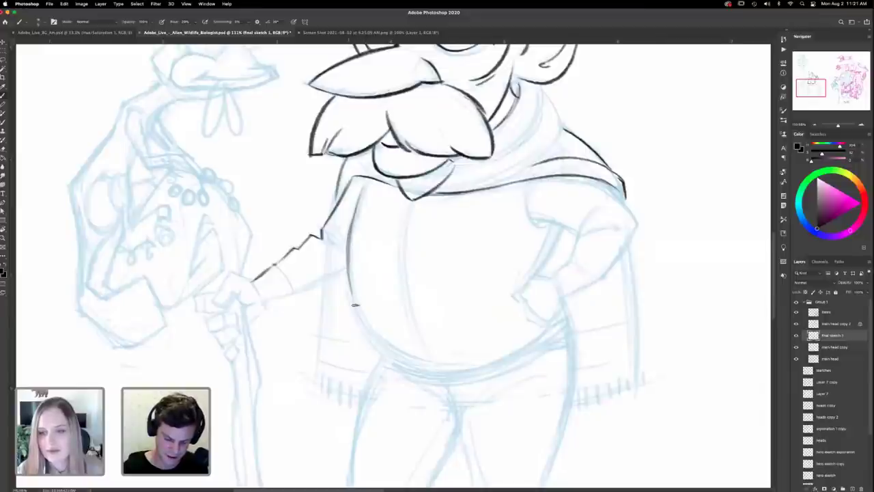
drag(348, 245, 352, 316)
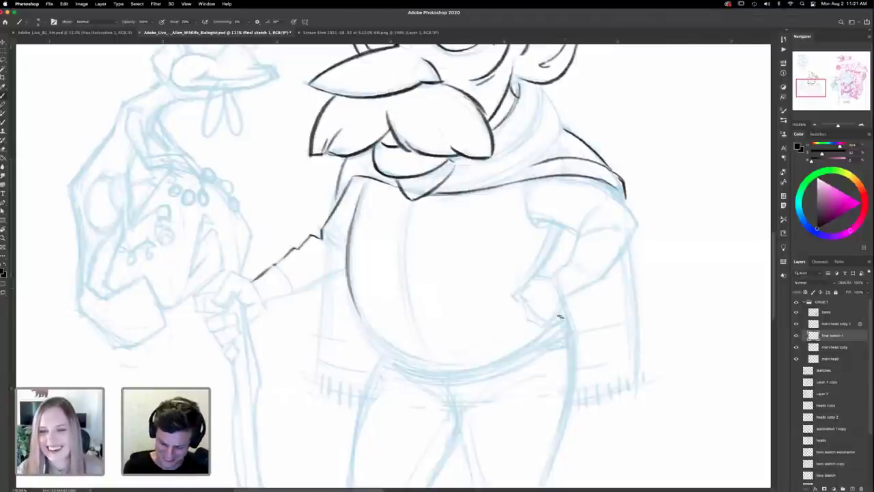
mouse_move(559, 316)
mouse_down()
mouse_move(526, 345)
mouse_move(471, 369)
mouse_move(396, 359)
mouse_move(356, 314)
mouse_move(346, 246)
mouse_move(356, 206)
mouse_up()
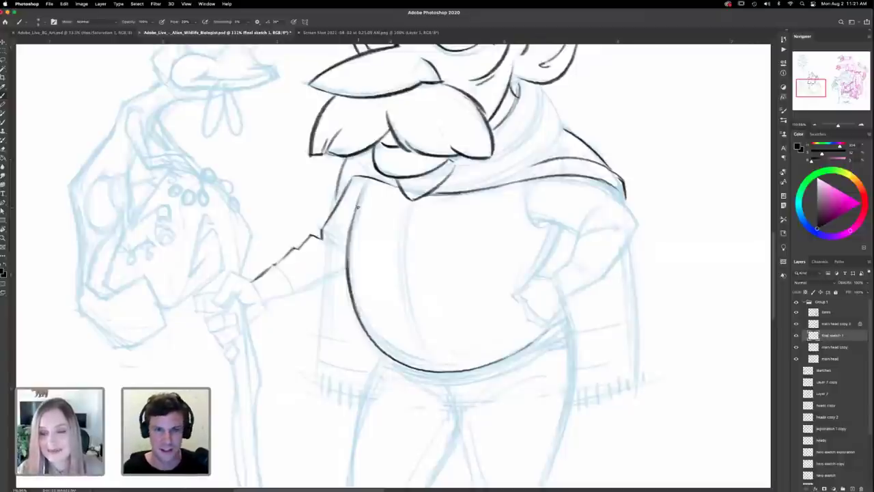
Step: Trace the underside of the cane-side forearm and add the double cuff line and the sleeve's wrinkle folds
drag(563, 355, 583, 337)
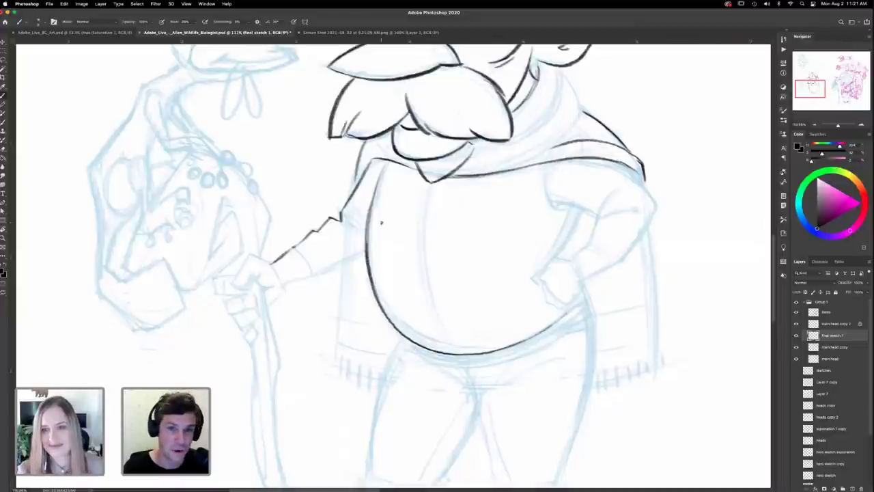
drag(282, 288, 316, 275)
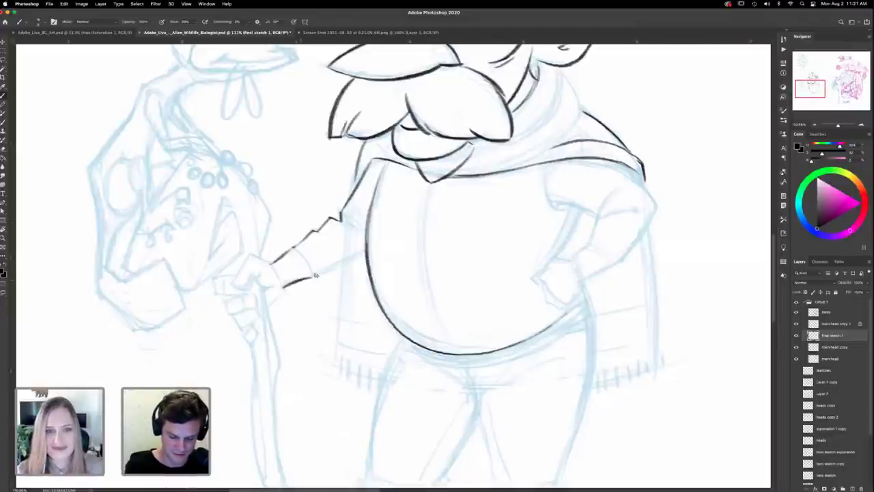
mouse_move(294, 247)
mouse_down()
mouse_move(310, 277)
mouse_move(303, 278)
mouse_move(361, 254)
mouse_move(332, 247)
mouse_move(360, 234)
mouse_move(347, 232)
mouse_up()
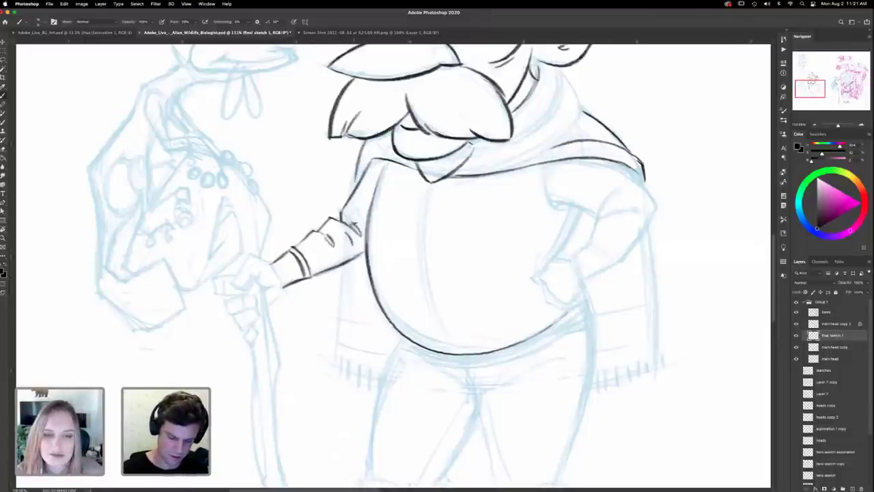
Step: Trace the scarf's outer edge behind the neck and add fold lines around the neck and under the chin
scroll(351, 213, up, 3)
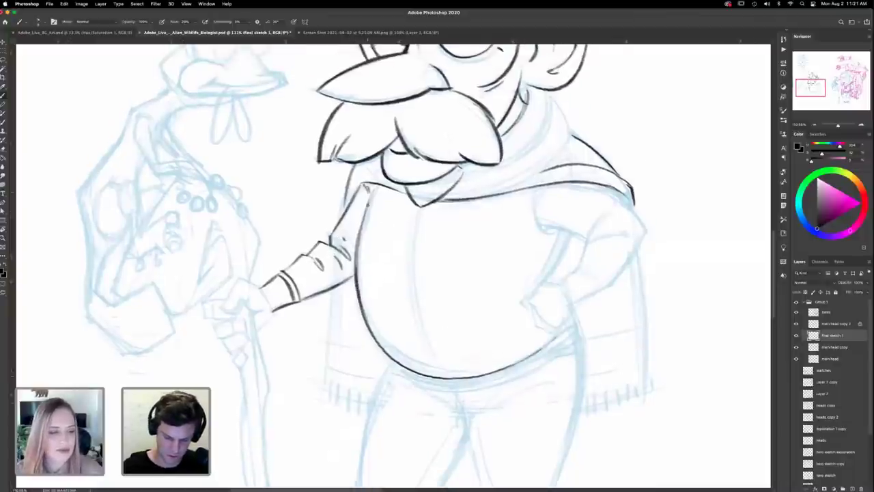
scroll(459, 418, up, 5)
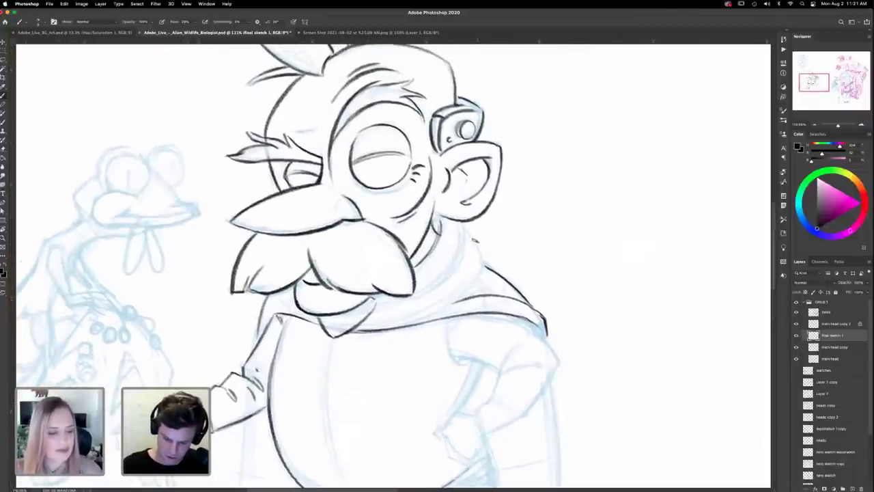
drag(461, 231, 486, 269)
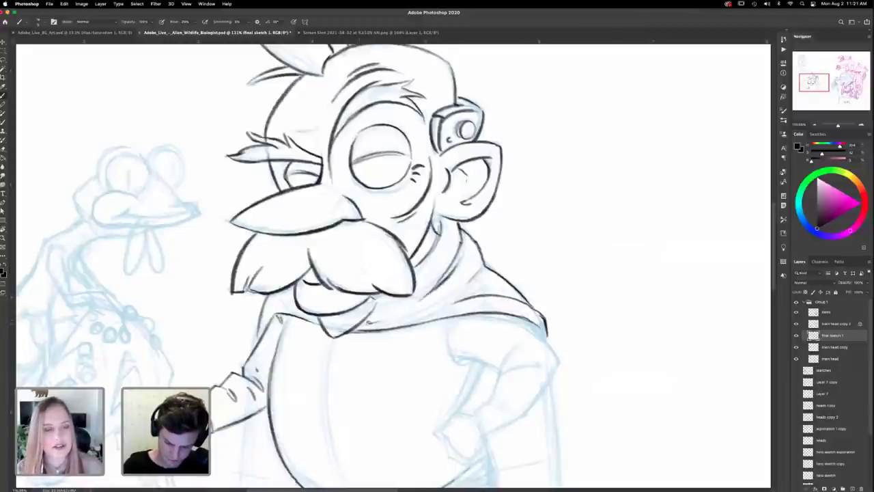
drag(358, 323, 396, 313)
mouse_move(525, 334)
mouse_down()
mouse_move(531, 346)
mouse_move(523, 317)
mouse_up()
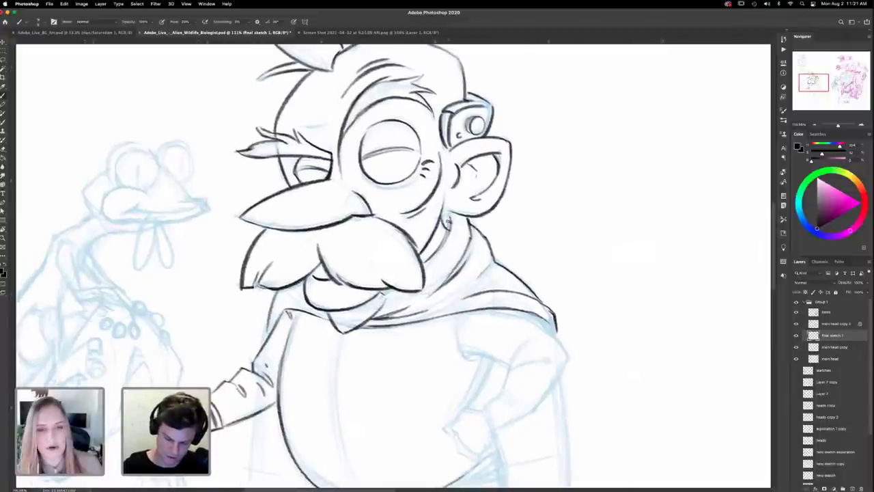
Step: Darken the small gap between the neck and the scarf just beneath the ear
mouse_move(472, 217)
mouse_down()
mouse_move(451, 211)
mouse_move(446, 224)
mouse_move(448, 212)
mouse_up()
drag(527, 316, 504, 353)
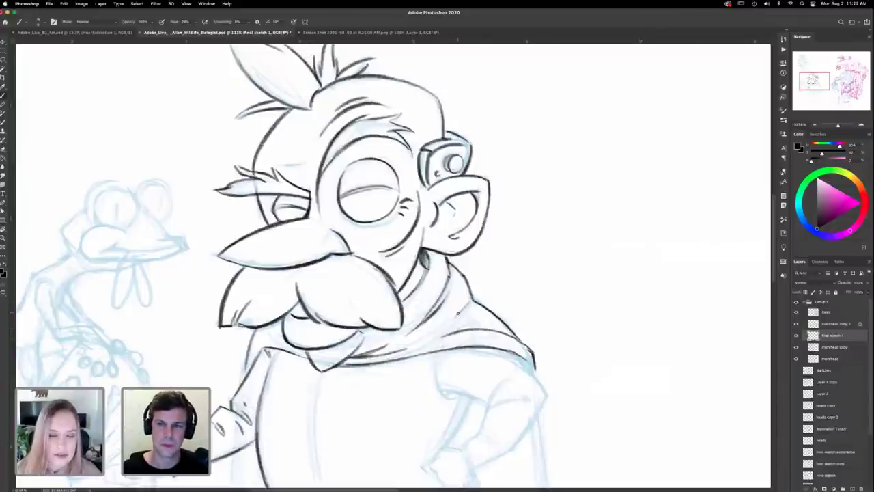
drag(468, 344, 527, 361)
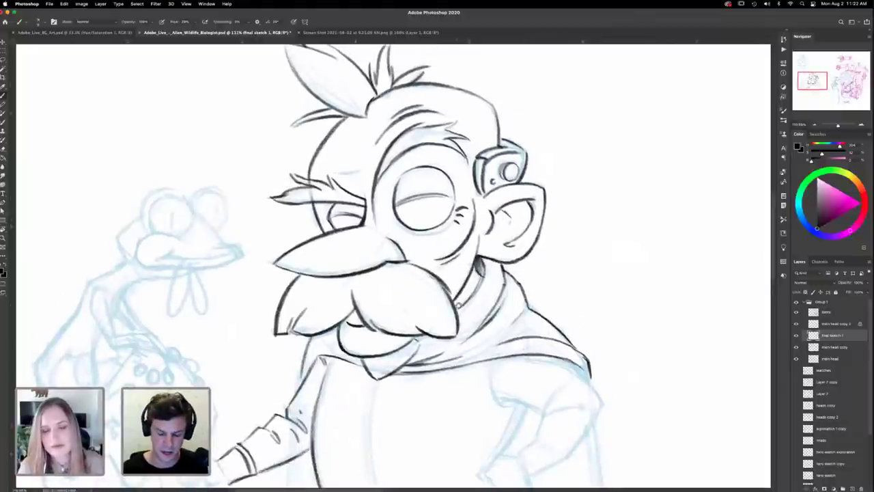
drag(458, 306, 491, 340)
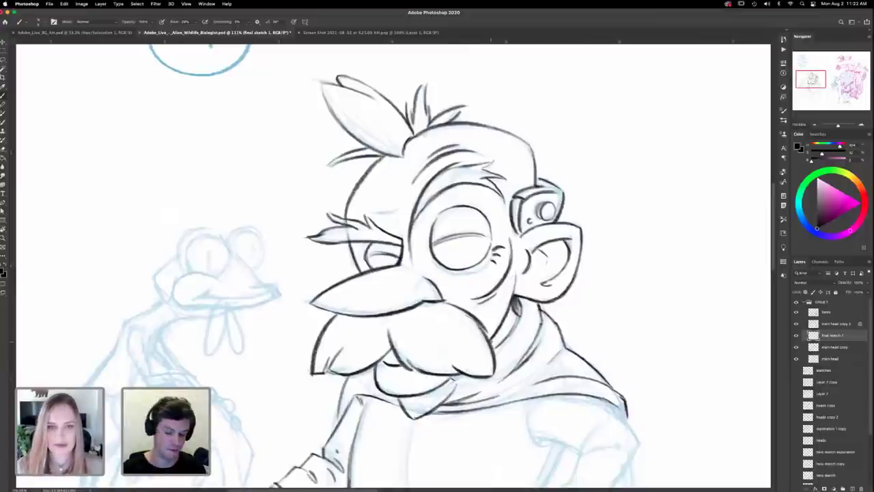
mouse_move(487, 261)
mouse_down()
mouse_move(487, 274)
mouse_move(504, 258)
mouse_up()
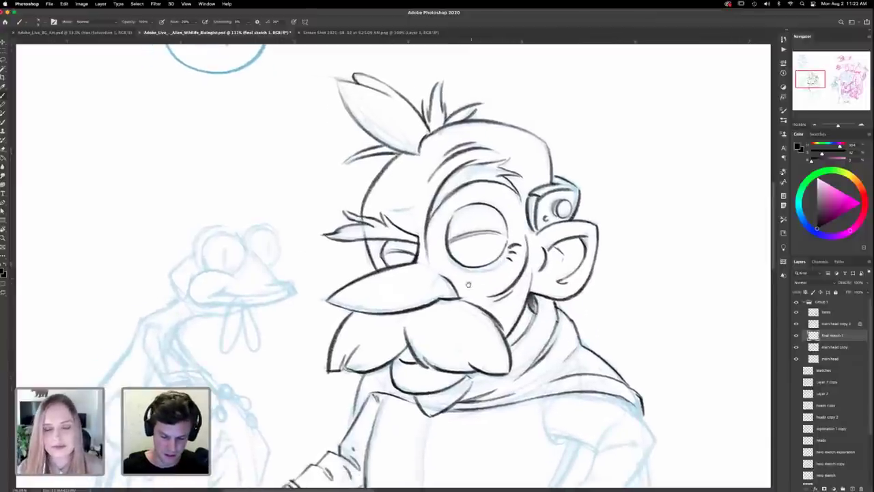
drag(450, 338, 457, 323)
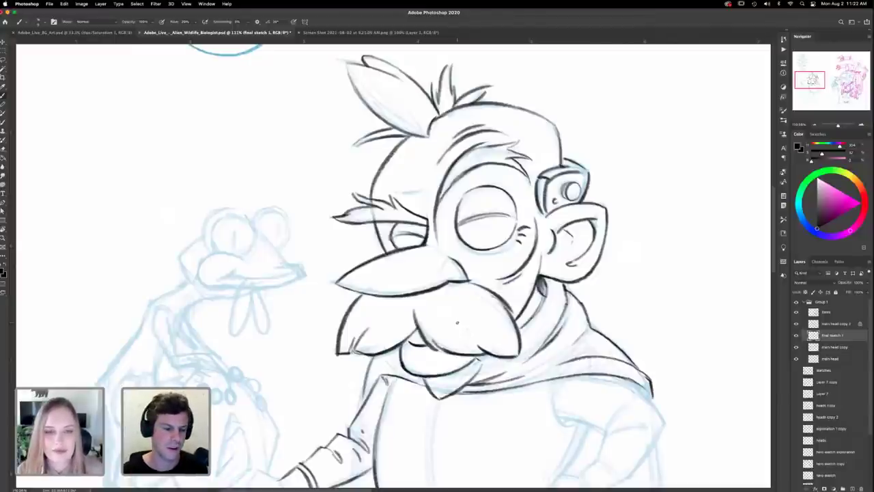
Step: Trace the outer edge and bottom hem of the hanging scarf end beneath the cane-side arm
scroll(500, 352, down, 8)
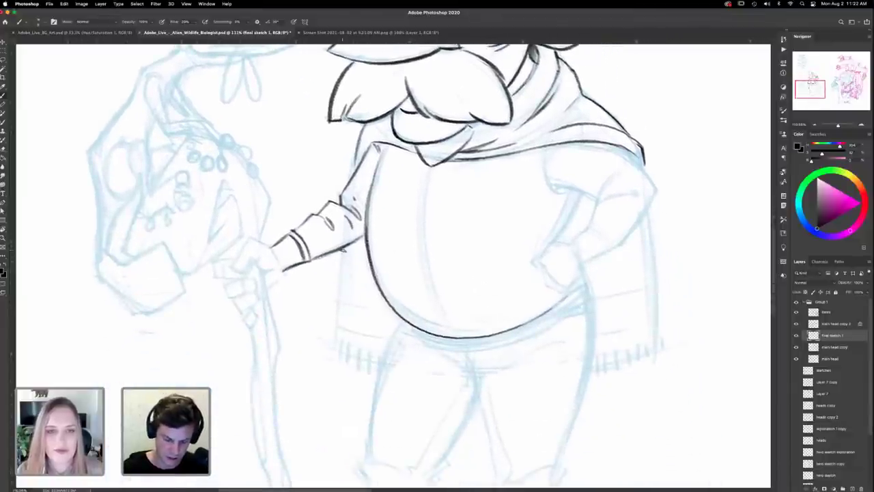
drag(343, 250, 337, 321)
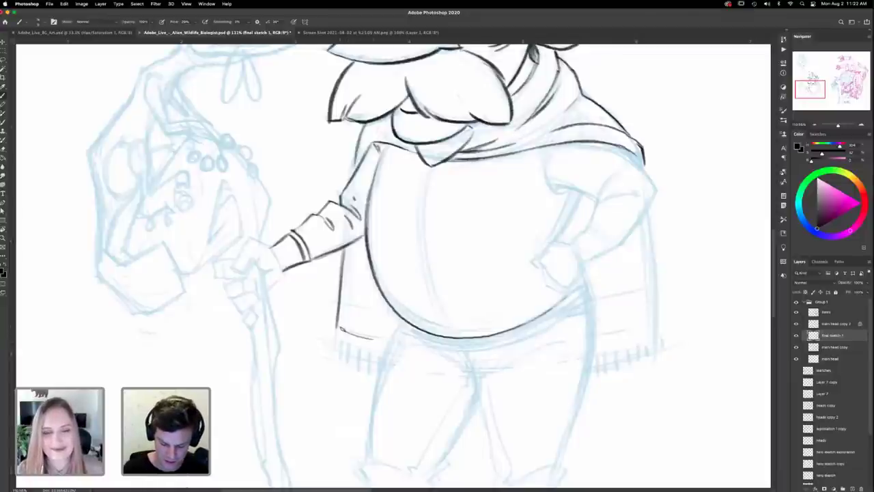
drag(340, 328, 392, 339)
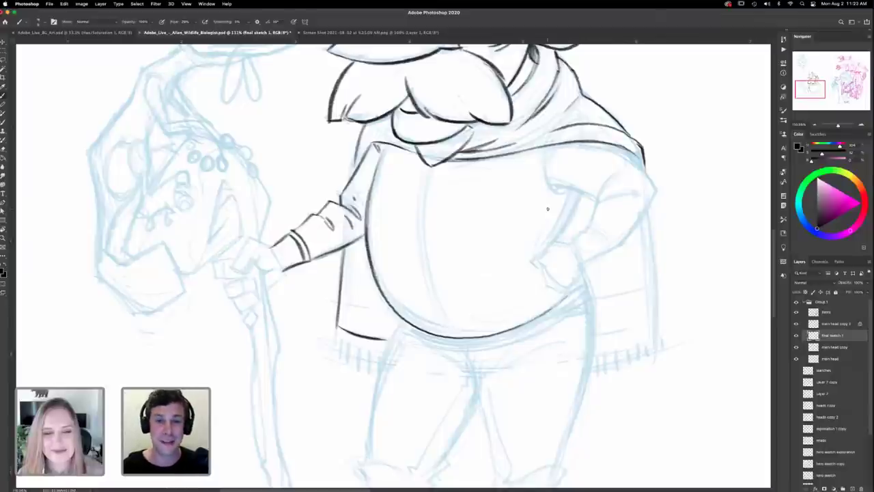
Step: Outline the top of the hand gripping the cane, its bent thumb and finger, and the heel of the palm
scroll(515, 280, up, 3)
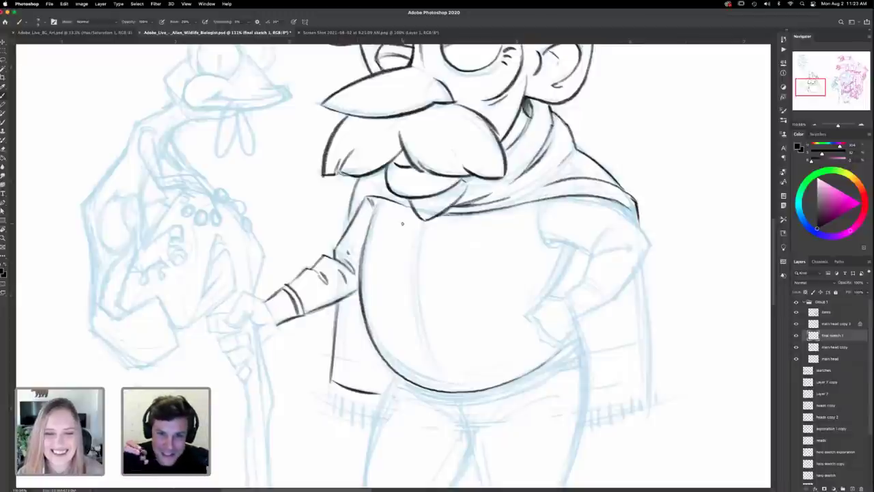
scroll(402, 224, down, 2)
scroll(402, 223, left, 2)
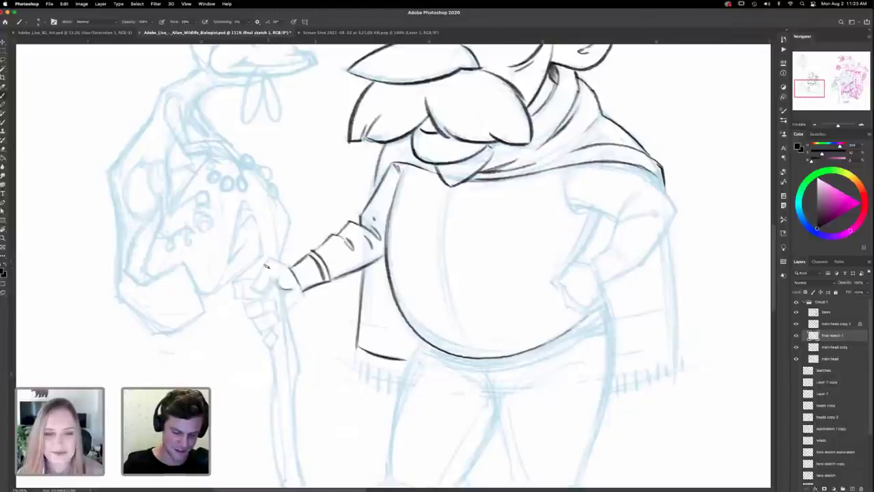
mouse_move(293, 270)
mouse_down()
mouse_move(267, 260)
mouse_move(262, 292)
mouse_move(275, 282)
mouse_up()
drag(392, 336, 404, 334)
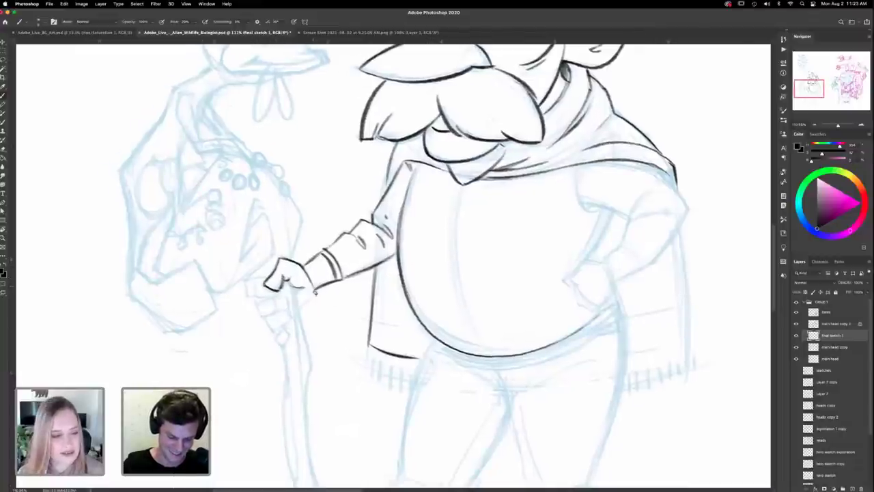
drag(316, 291, 301, 309)
drag(496, 364, 464, 378)
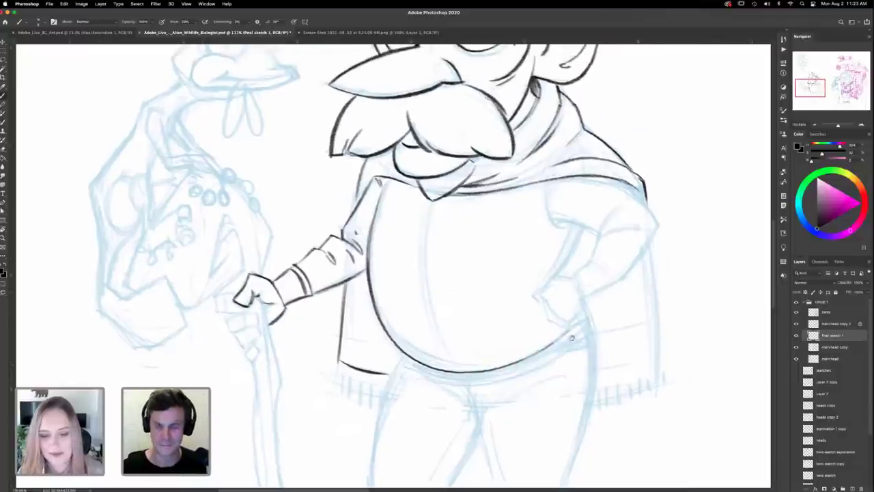
Step: Fit the whole canvas in view and save the document
drag(571, 338, 535, 315)
drag(530, 214, 516, 300)
key(super+0)
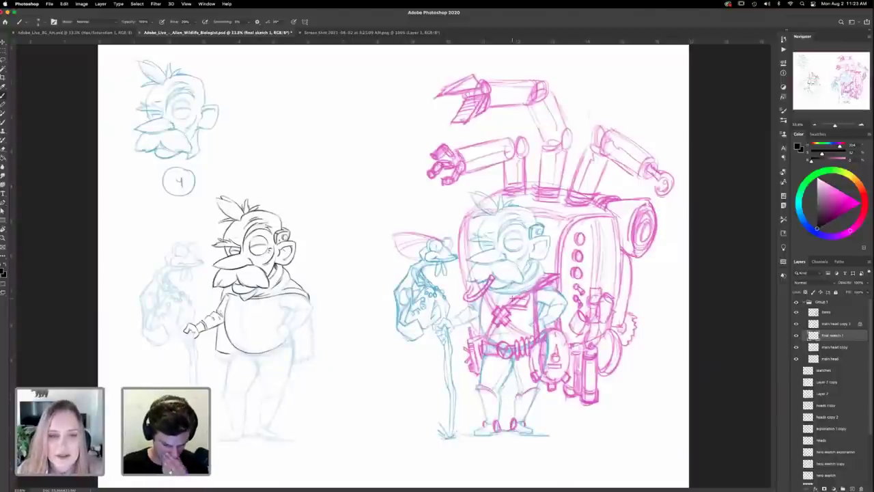
key(super+s)
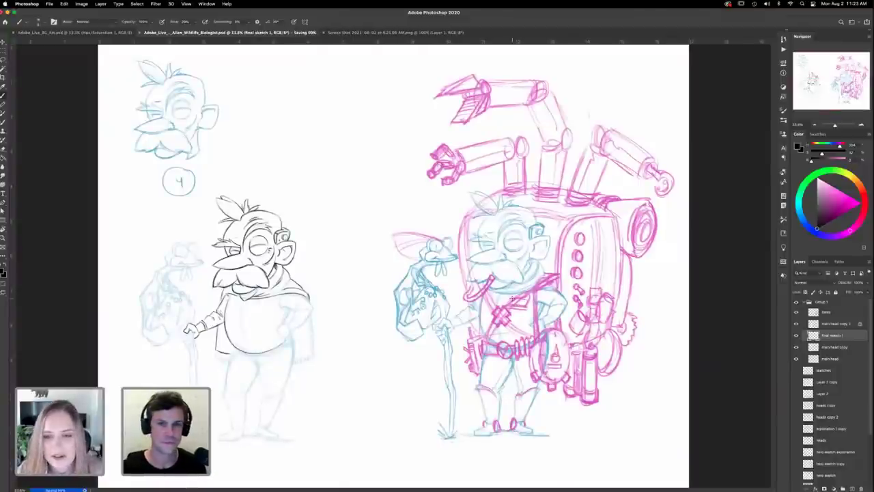